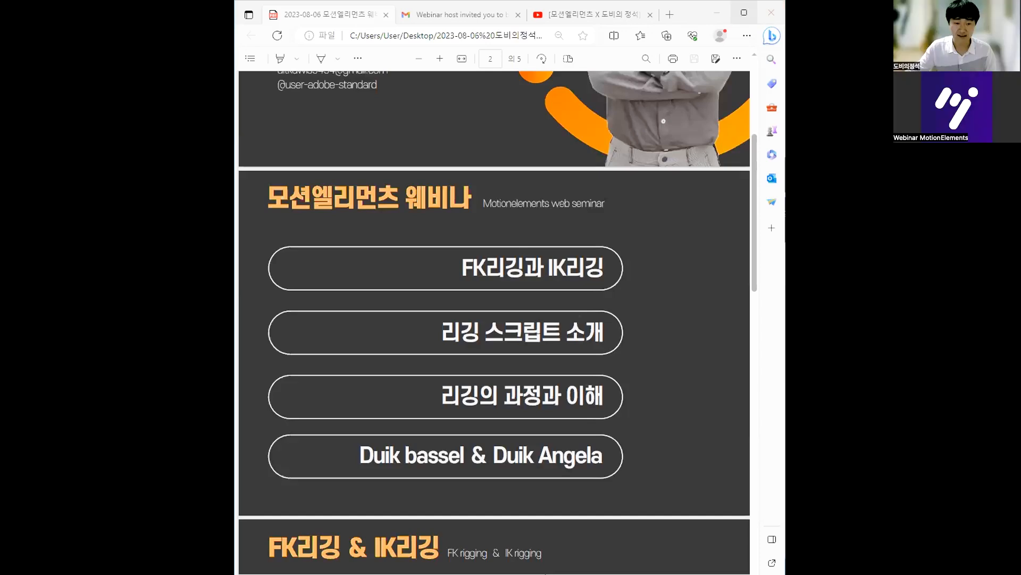
# Review the webinar outline slide and the FK & IK rigging slide, highlighting the Forward Kinematics caption
pyautogui.scroll(1, 715, 287)
pyautogui.scroll(-1, 732, 307)
pyautogui.scroll(1, 734, 313)
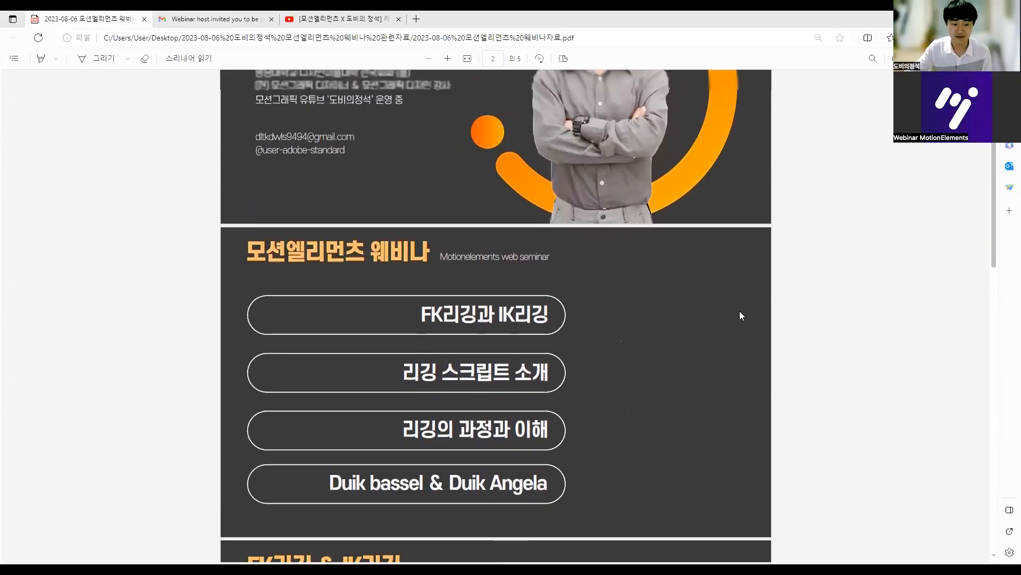
pyautogui.scroll(-1, 739, 311)
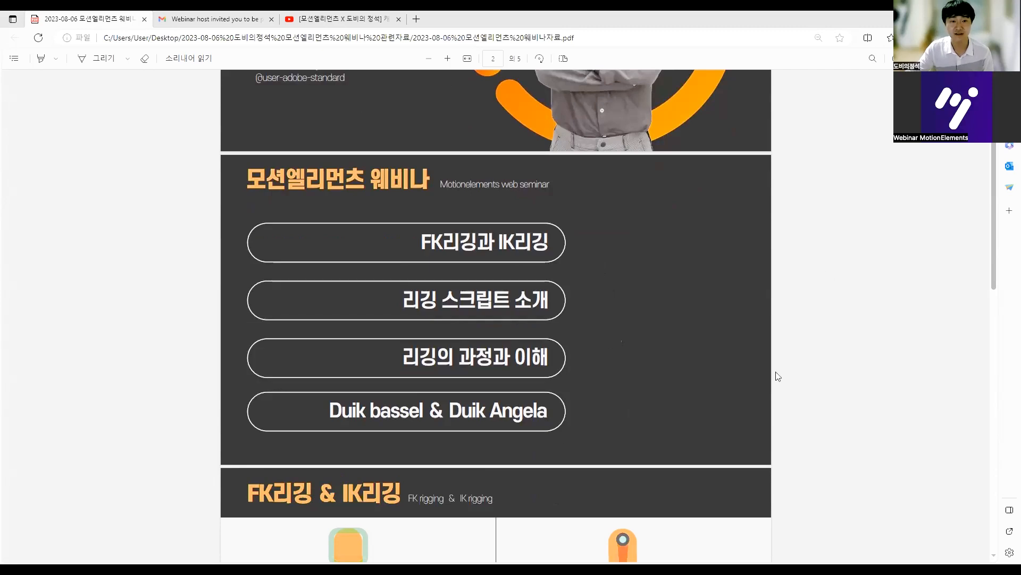
pyautogui.scroll(1, 777, 375)
pyautogui.scroll(-1, 776, 375)
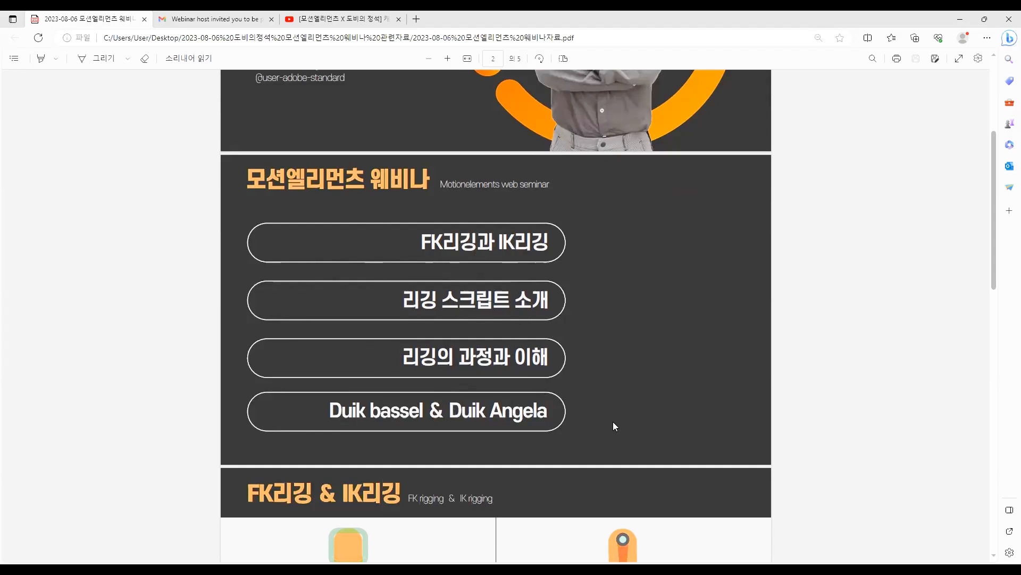
pyautogui.scroll(-3, 599, 377)
pyautogui.scroll(1, 564, 358)
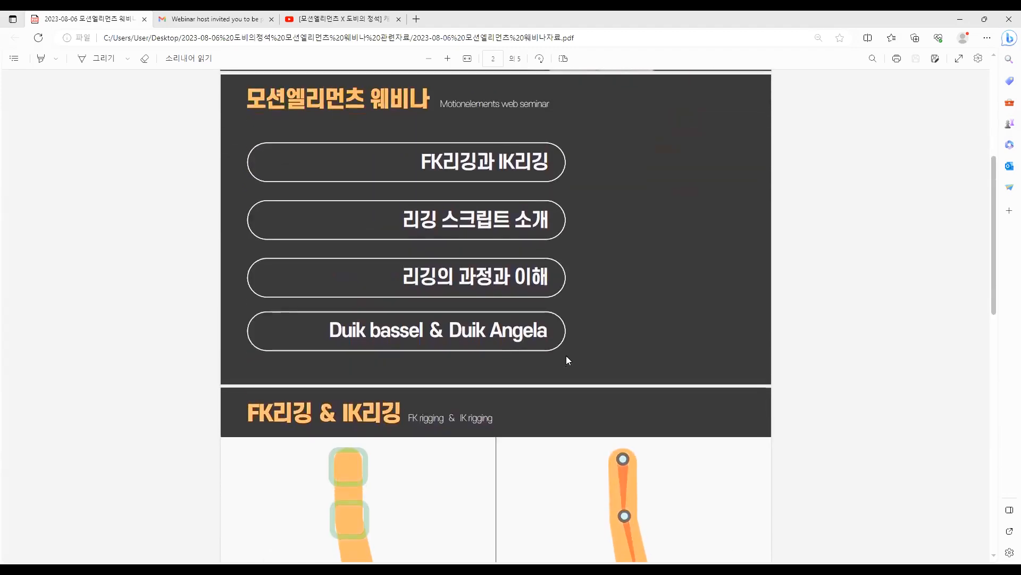
pyautogui.scroll(-4, 564, 362)
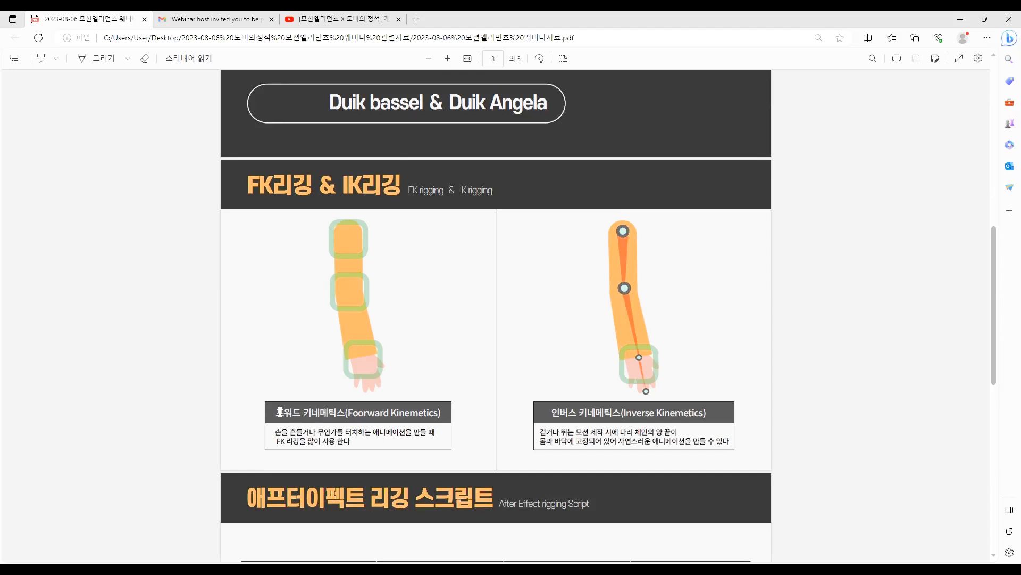
pyautogui.moveTo(280, 412); pyautogui.dragTo(385, 410)
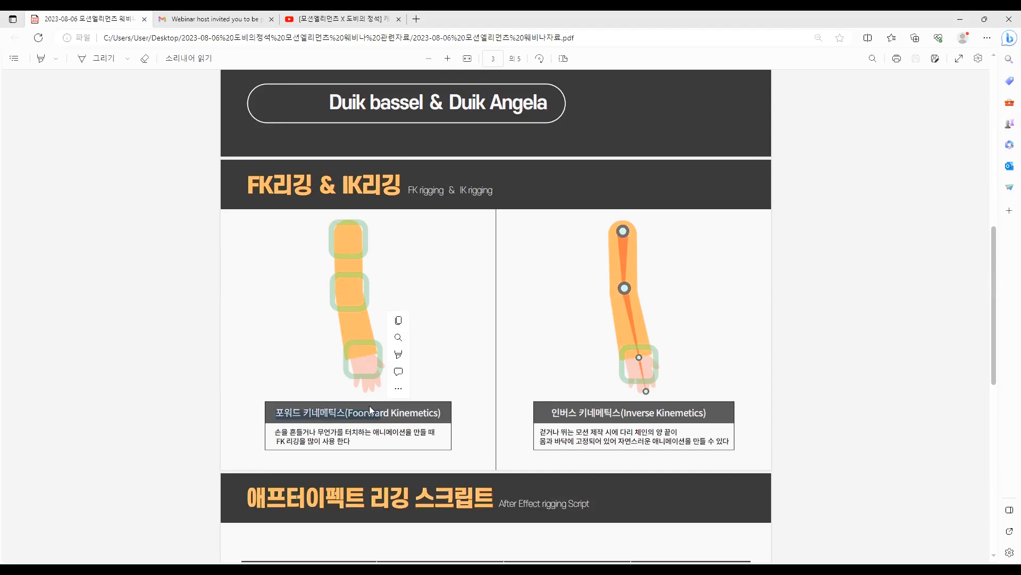
pyautogui.click(229, 427)
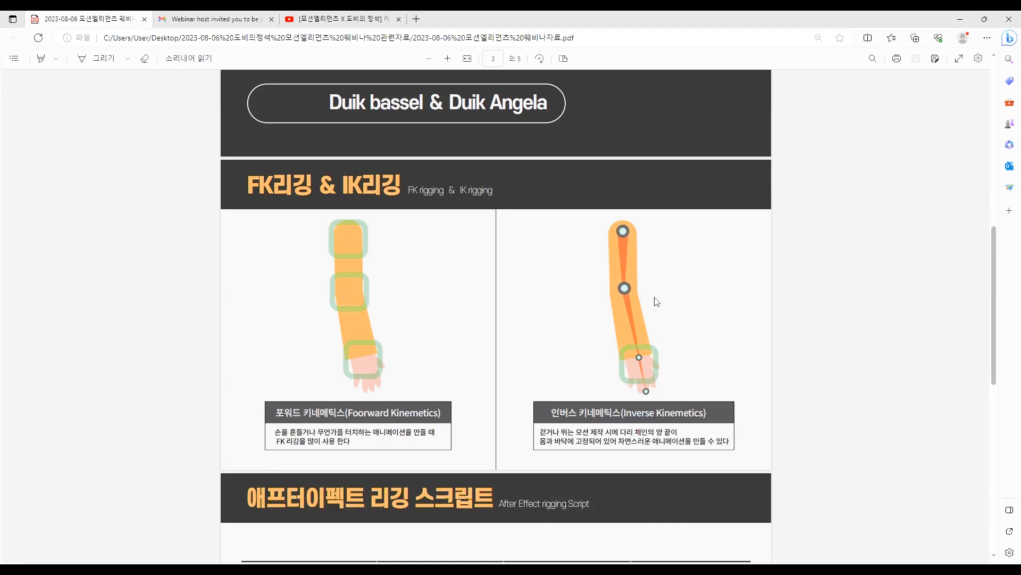
# Go to the After Effects rigging script slide and point out the Duik Bassel entry by highlighting its name
pyautogui.scroll(-7, 654, 303)
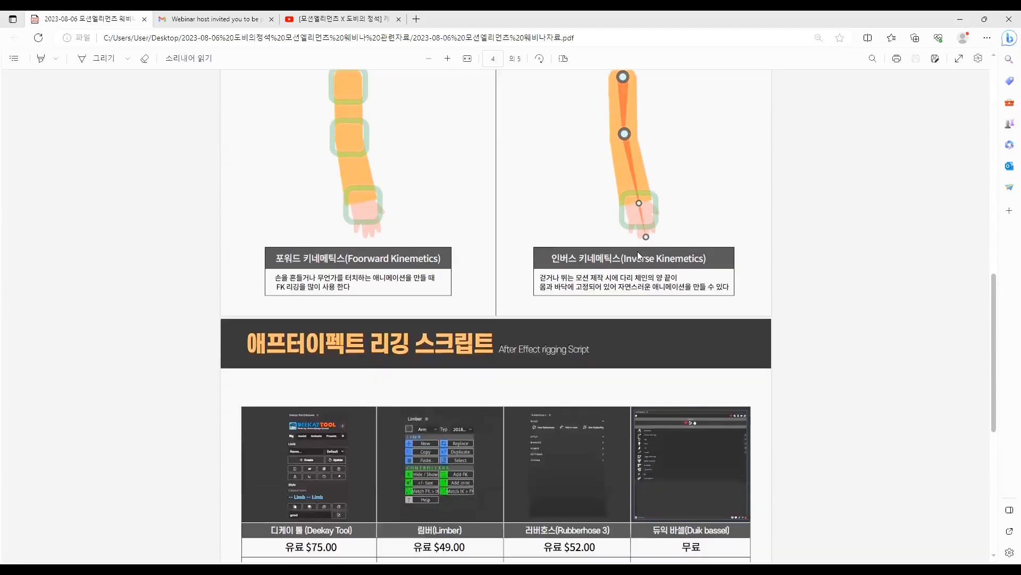
pyautogui.scroll(2, 637, 251)
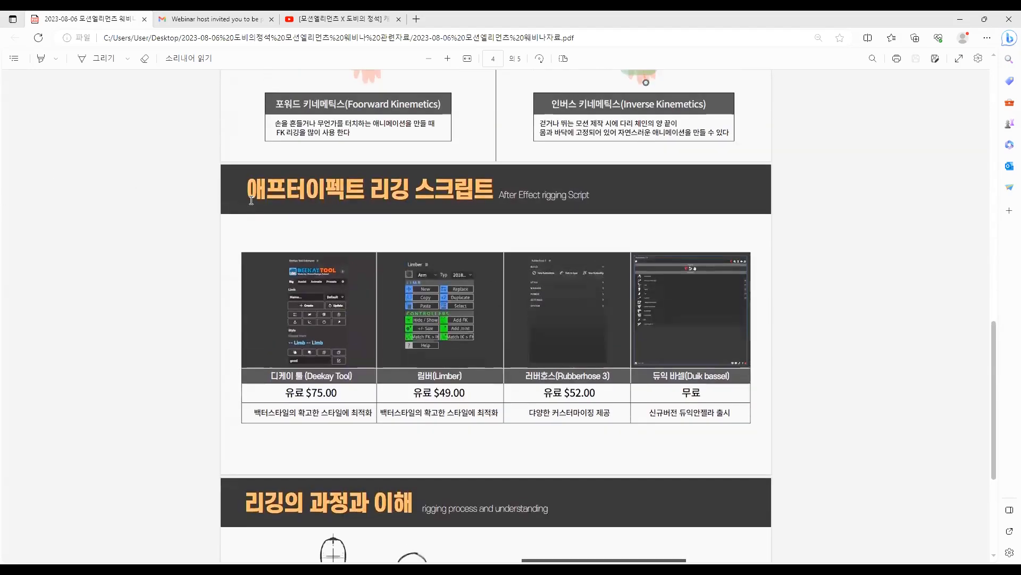
pyautogui.moveTo(477, 200); pyautogui.dragTo(441, 219)
pyautogui.click(253, 155)
pyautogui.moveTo(654, 377); pyautogui.dragTo(727, 379)
pyautogui.click(673, 376)
pyautogui.moveTo(660, 377); pyautogui.dragTo(772, 380)
pyautogui.click(699, 300)
# Compare the Rubberhose 3 and Duik Bassel entries by highlighting their names and the note about the new Duik Angela version
pyautogui.moveTo(533, 376); pyautogui.dragTo(616, 384)
pyautogui.click(615, 383)
pyautogui.moveTo(531, 376); pyautogui.dragTo(629, 386)
pyautogui.click(604, 405)
pyautogui.moveTo(730, 375); pyautogui.dragTo(653, 375)
pyautogui.click(744, 404)
pyautogui.moveTo(648, 415); pyautogui.dragTo(725, 415)
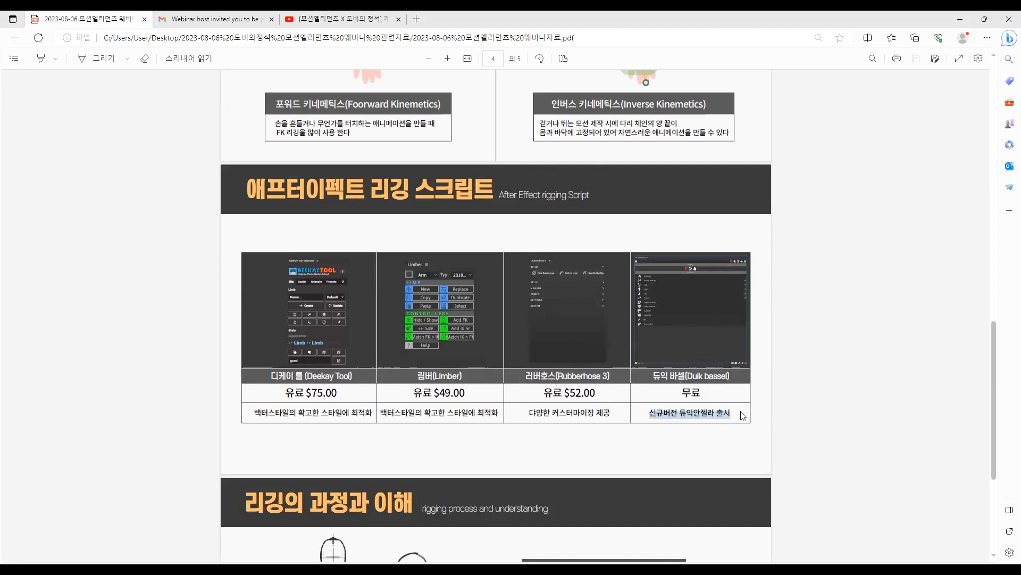
pyautogui.click(670, 427)
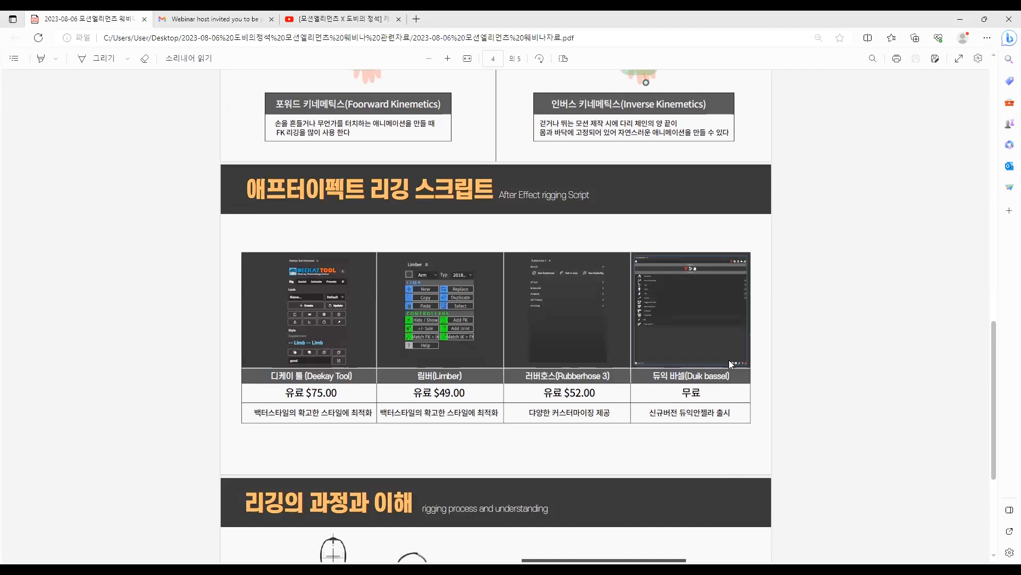
# Go on to the rigging process slide and examine the connection order of the body parts
pyautogui.scroll(-2, 670, 372)
pyautogui.scroll(3, 662, 325)
pyautogui.scroll(-3, 660, 321)
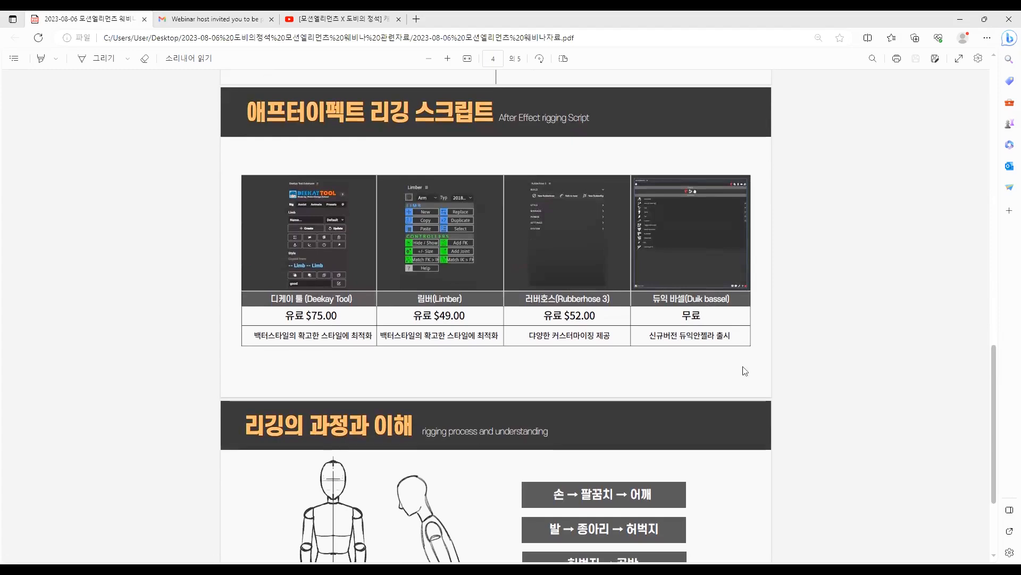
pyautogui.scroll(-3, 754, 360)
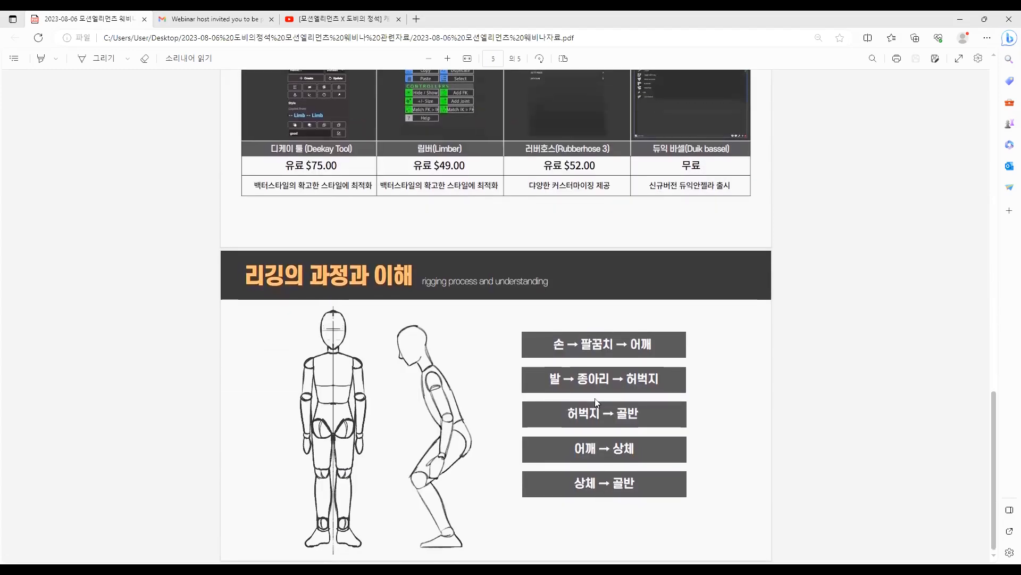
pyautogui.scroll(3, 514, 512)
pyautogui.scroll(-3, 514, 512)
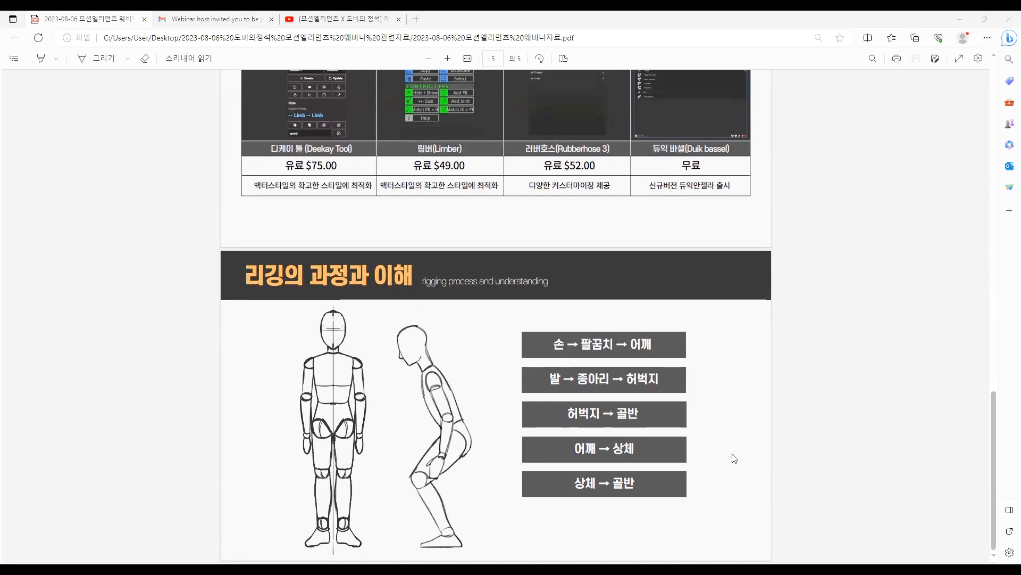
# Switch to Photoshop and circle the front-view figure's pelvis with a red brush ellipse
pyautogui.hotkey('alt', 'Tab')
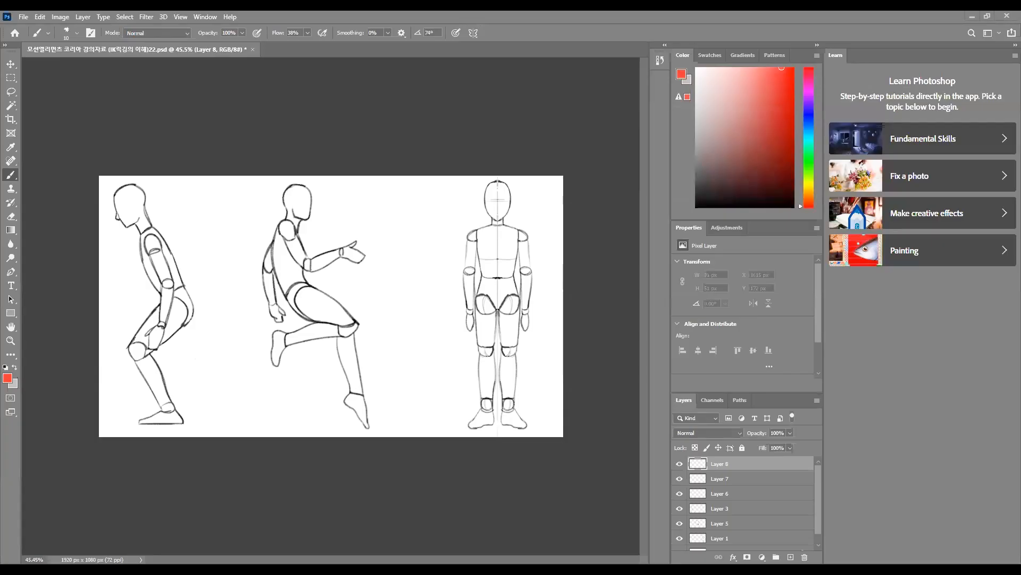
pyautogui.hotkey('ctrl', '0')
pyautogui.scroll(2, 543, 264)
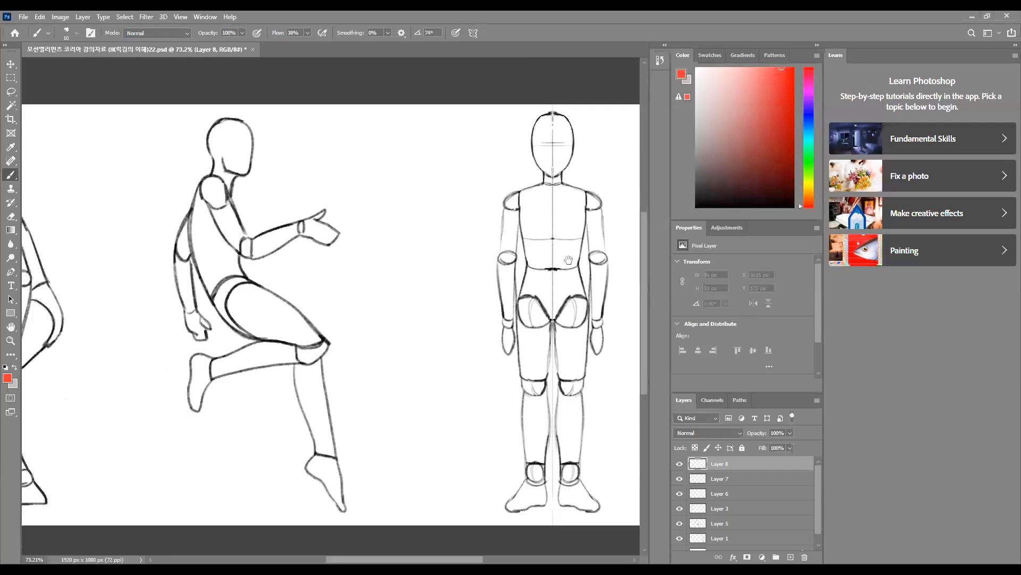
pyautogui.moveTo(568, 260); pyautogui.dragTo(486, 296)
pyautogui.scroll(-1, 469, 246)
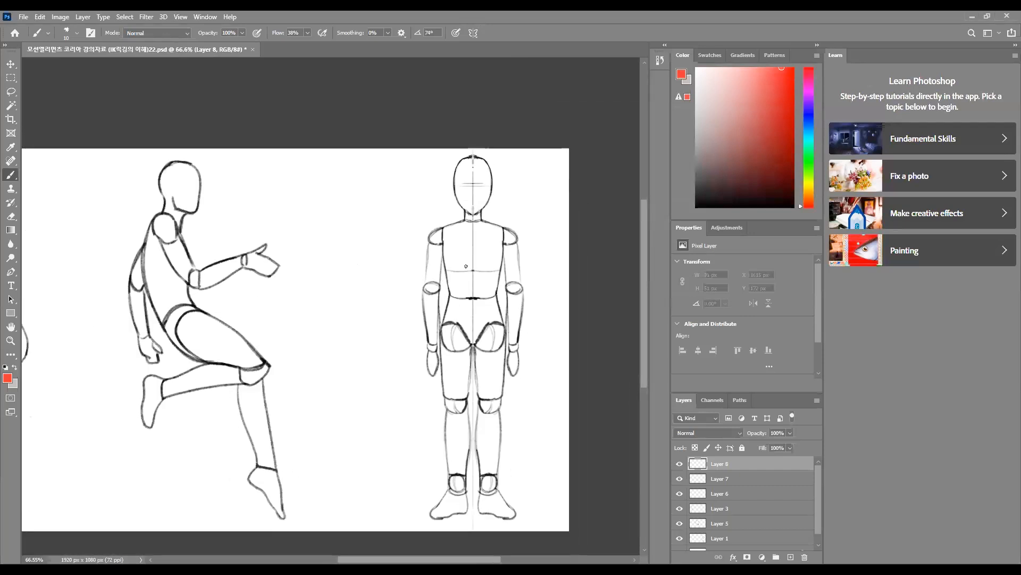
pyautogui.moveTo(456, 309)
pyautogui.mouseDown()
pyautogui.moveTo(506, 295)
pyautogui.moveTo(457, 310)
pyautogui.mouseUp()
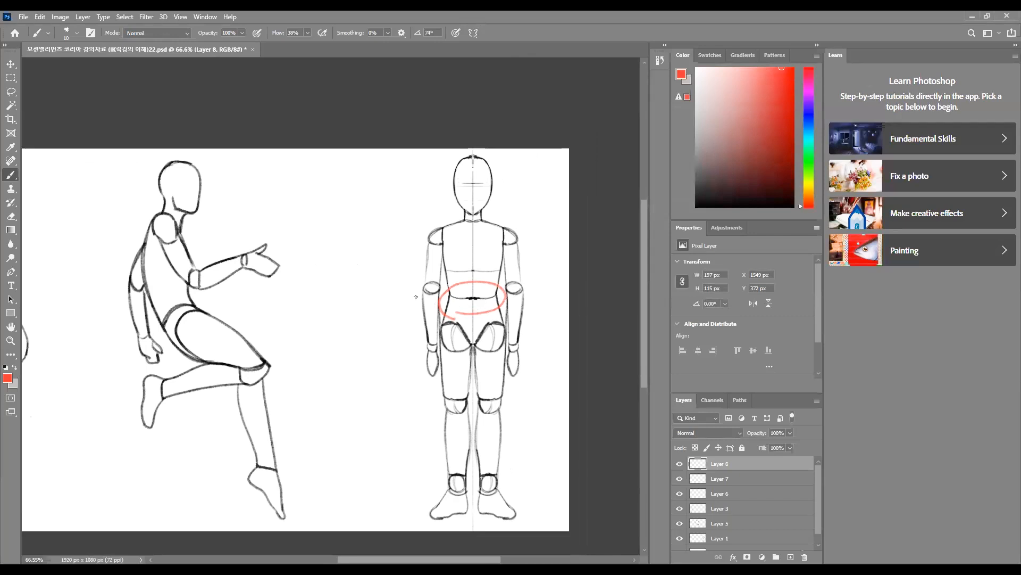
# Handwrite the red label "골반" beside the front-view figure and draw a circle around it
pyautogui.moveTo(378, 299)
pyautogui.mouseDown()
pyautogui.moveTo(396, 317)
pyautogui.moveTo(391, 301)
pyautogui.mouseUp()
pyautogui.moveTo(391, 286); pyautogui.dragTo(402, 299)
pyautogui.moveTo(398, 312)
pyautogui.mouseDown()
pyautogui.moveTo(409, 307)
pyautogui.moveTo(387, 329)
pyautogui.mouseUp()
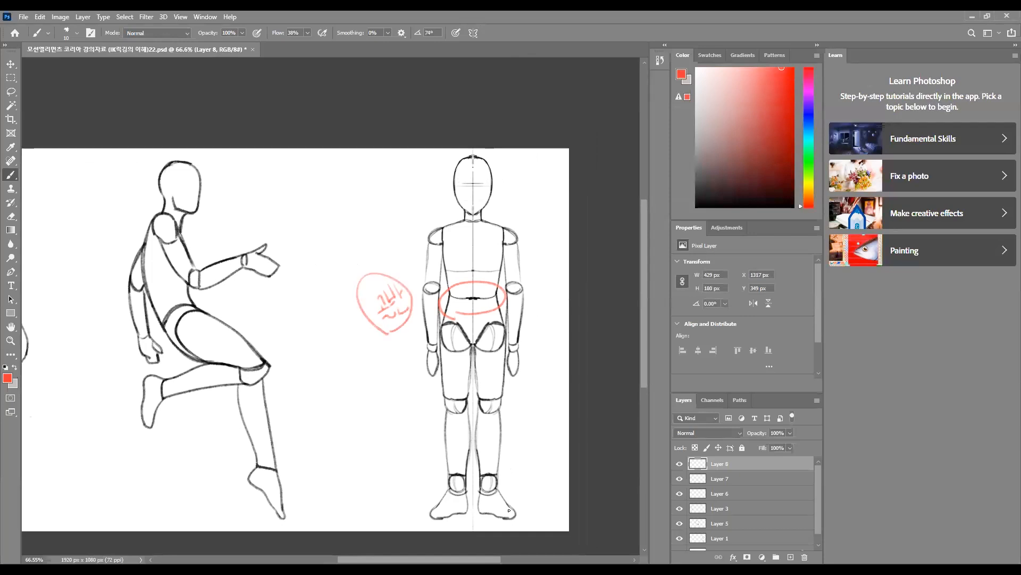
# Draw red arrows from foot, hand and neck through the front-view figure's joints toward the torso and pelvis, and re-trace the pelvis circle
pyautogui.moveTo(513, 505)
pyautogui.mouseDown()
pyautogui.moveTo(506, 468)
pyautogui.moveTo(499, 477)
pyautogui.moveTo(509, 388)
pyautogui.moveTo(506, 403)
pyautogui.moveTo(495, 309)
pyautogui.moveTo(491, 323)
pyautogui.mouseUp()
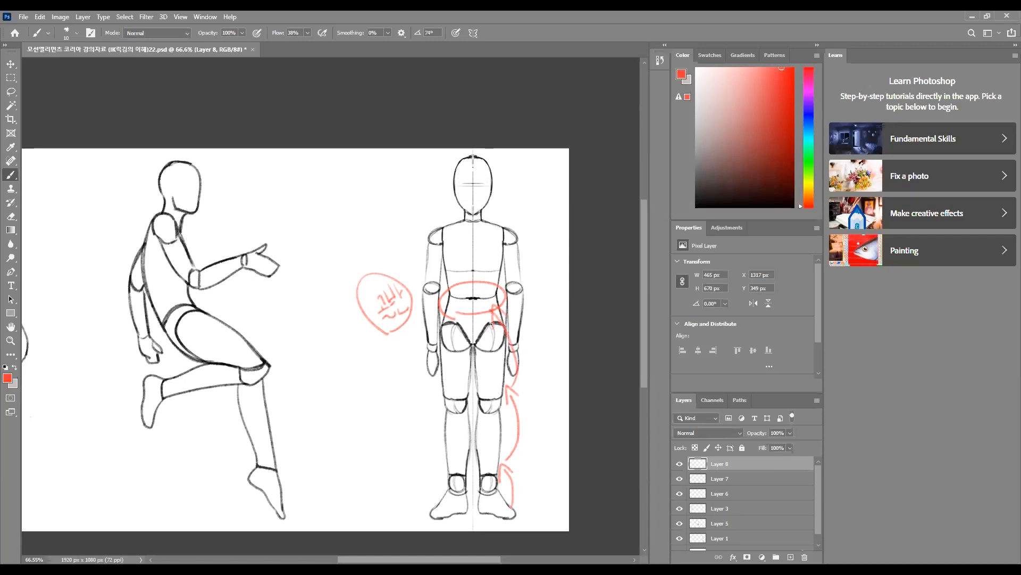
pyautogui.moveTo(524, 367)
pyautogui.mouseDown()
pyautogui.moveTo(532, 308)
pyautogui.moveTo(540, 315)
pyautogui.moveTo(525, 325)
pyautogui.mouseUp()
pyautogui.moveTo(527, 288)
pyautogui.mouseDown()
pyautogui.moveTo(539, 265)
pyautogui.moveTo(527, 235)
pyautogui.moveTo(534, 241)
pyautogui.moveTo(481, 256)
pyautogui.mouseUp()
pyautogui.moveTo(470, 237); pyautogui.dragTo(481, 255)
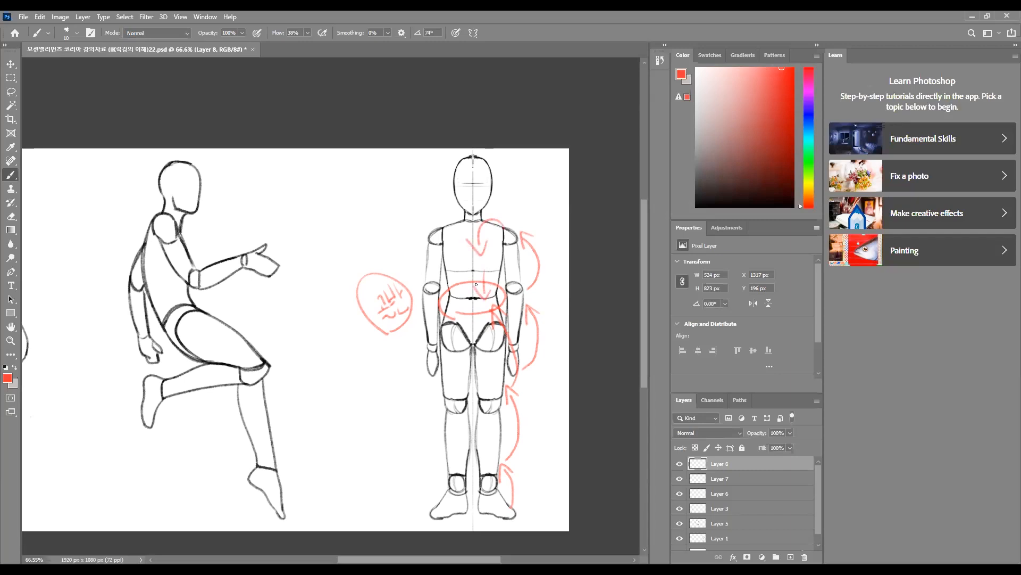
pyautogui.moveTo(493, 309)
pyautogui.mouseDown()
pyautogui.moveTo(469, 319)
pyautogui.moveTo(447, 303)
pyautogui.moveTo(485, 289)
pyautogui.moveTo(451, 303)
pyautogui.mouseUp()
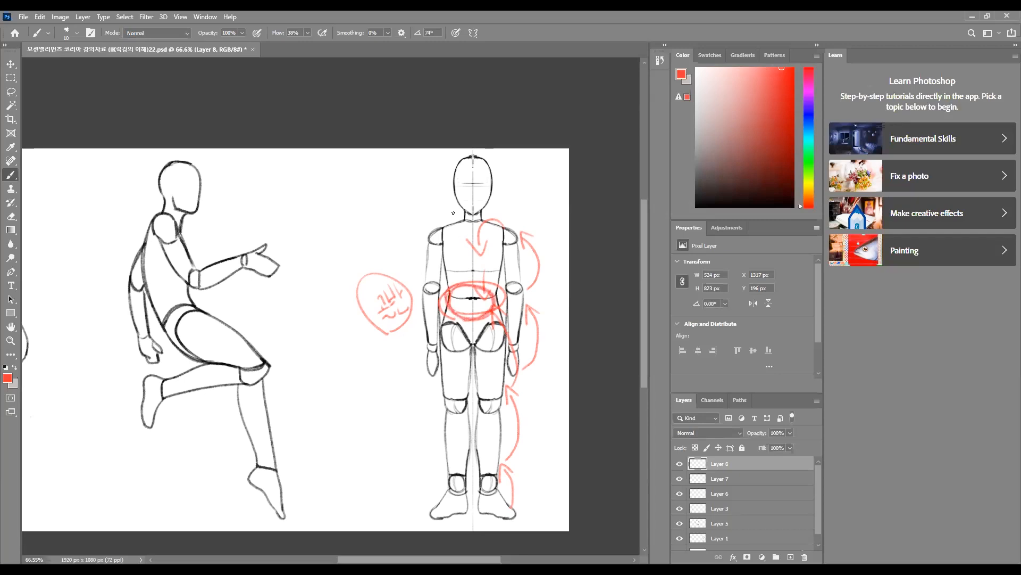
pyautogui.moveTo(449, 208); pyautogui.dragTo(455, 233)
pyautogui.moveTo(447, 225); pyautogui.dragTo(461, 223)
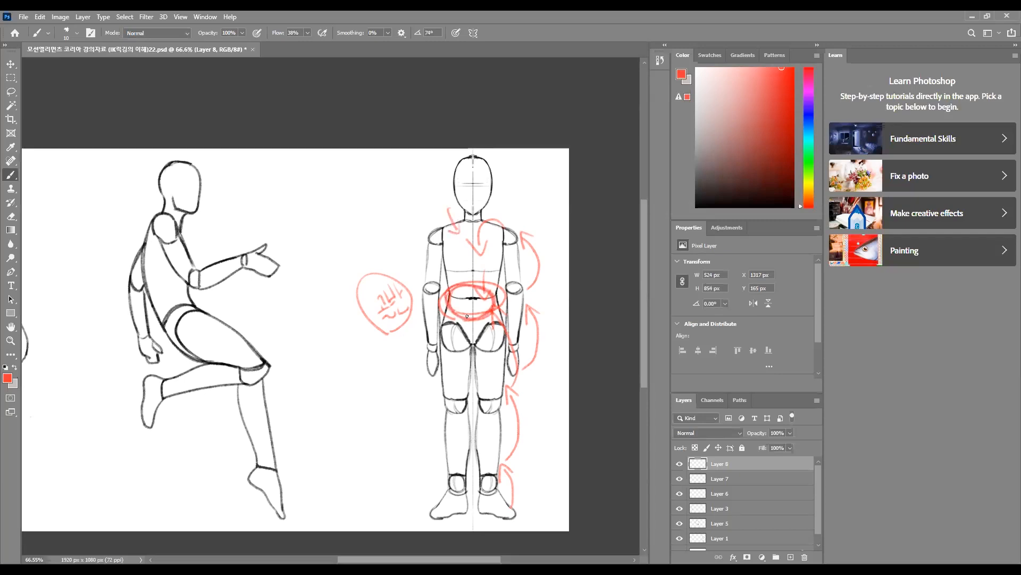
# Circle the middle figure's pelvis in red and draw an arrow pointing at its lowered hand
pyautogui.moveTo(183, 301)
pyautogui.mouseDown()
pyautogui.moveTo(159, 316)
pyautogui.moveTo(199, 320)
pyautogui.mouseUp()
pyautogui.moveTo(114, 321); pyautogui.dragTo(147, 356)
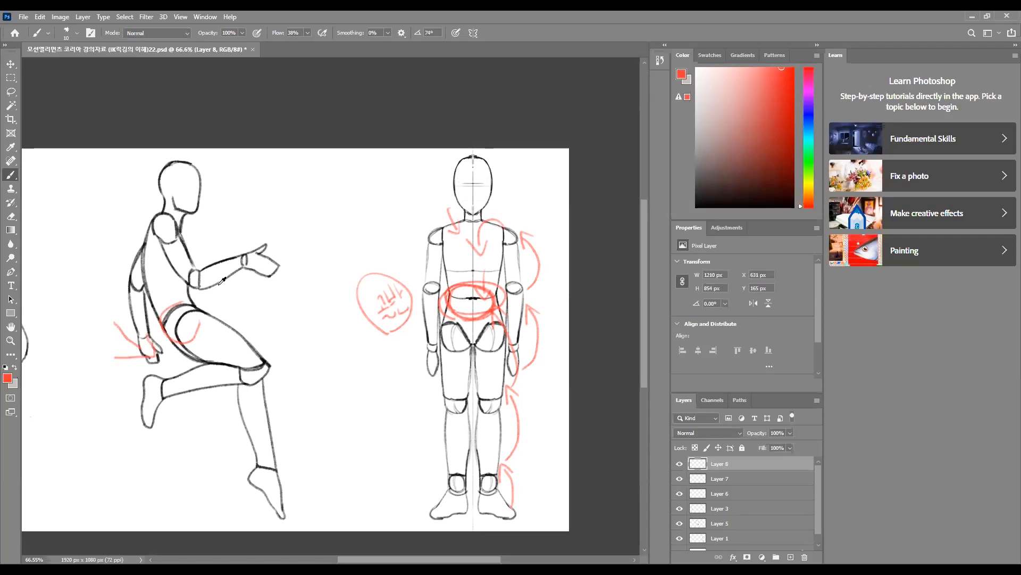
pyautogui.scroll(-1, 217, 284)
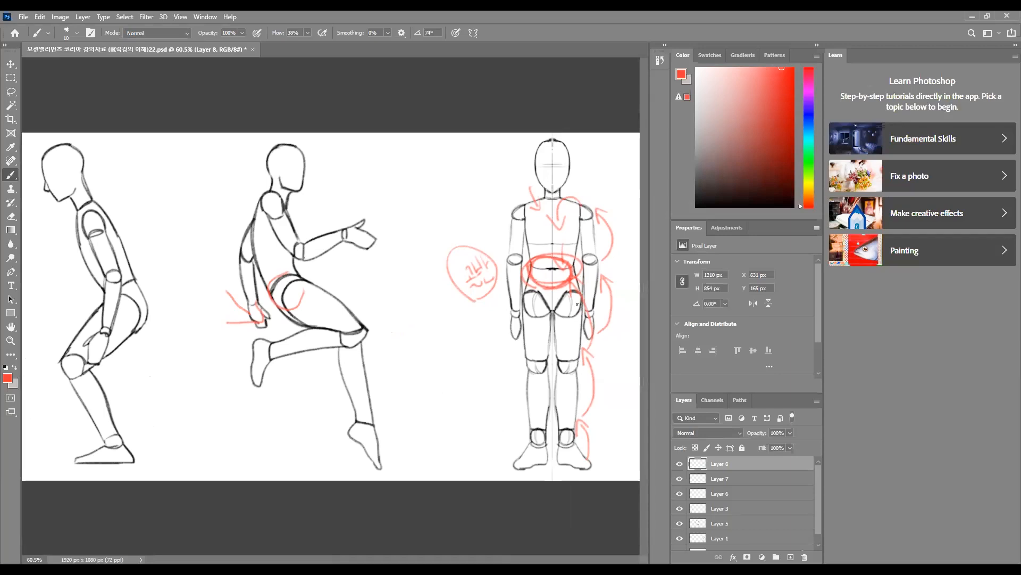
pyautogui.scroll(1, 556, 273)
pyautogui.scroll(-1, 555, 274)
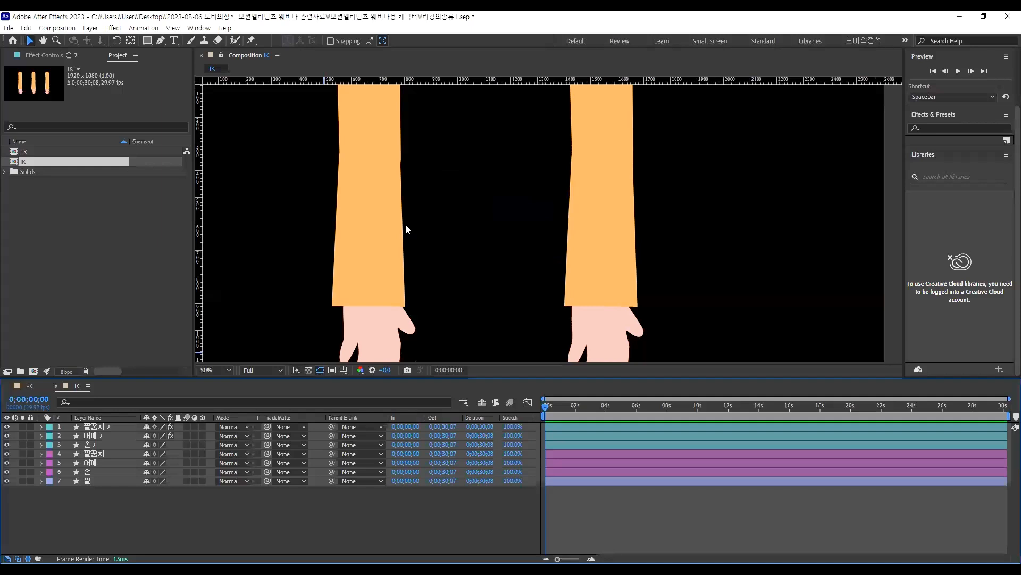
# Switch to After Effects and look over the three arm illustrations in the IK composition
pyautogui.scroll(-2, 405, 224)
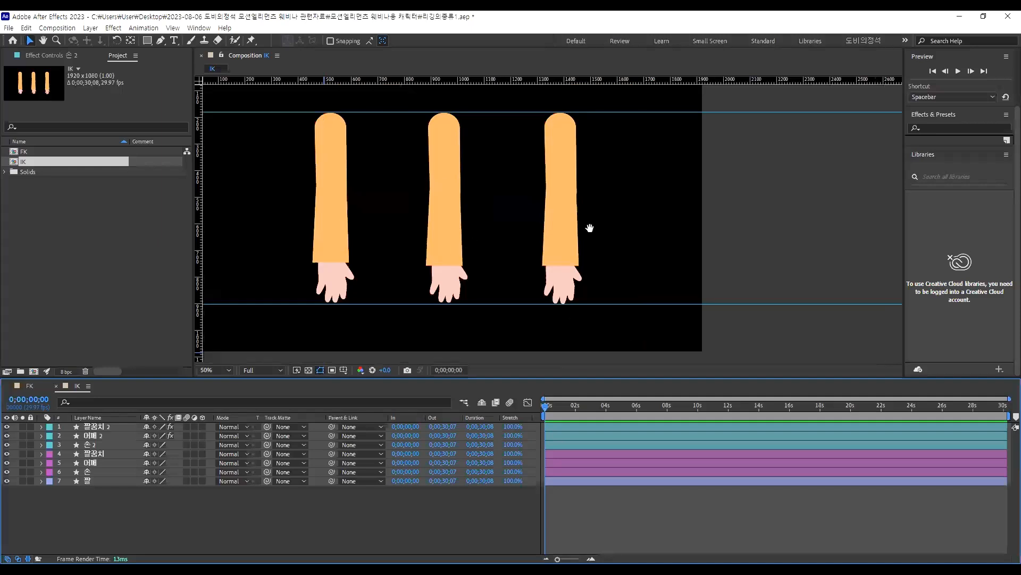
pyautogui.moveTo(506, 241); pyautogui.dragTo(496, 243)
pyautogui.scroll(-1, 501, 243)
pyautogui.moveTo(561, 216); pyautogui.dragTo(527, 228)
pyautogui.scroll(1, 526, 228)
pyautogui.scroll(-1, 522, 242)
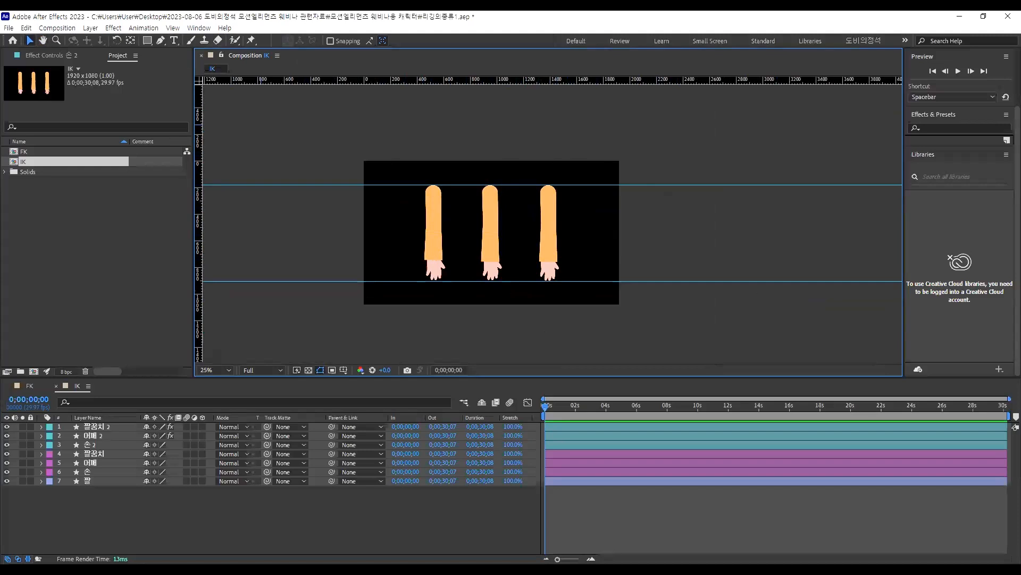
pyautogui.scroll(1, 497, 252)
pyautogui.scroll(-1, 497, 251)
pyautogui.scroll(1, 473, 226)
pyautogui.scroll(-1, 459, 240)
pyautogui.press('space')
pyautogui.moveTo(451, 242); pyautogui.dragTo(460, 235)
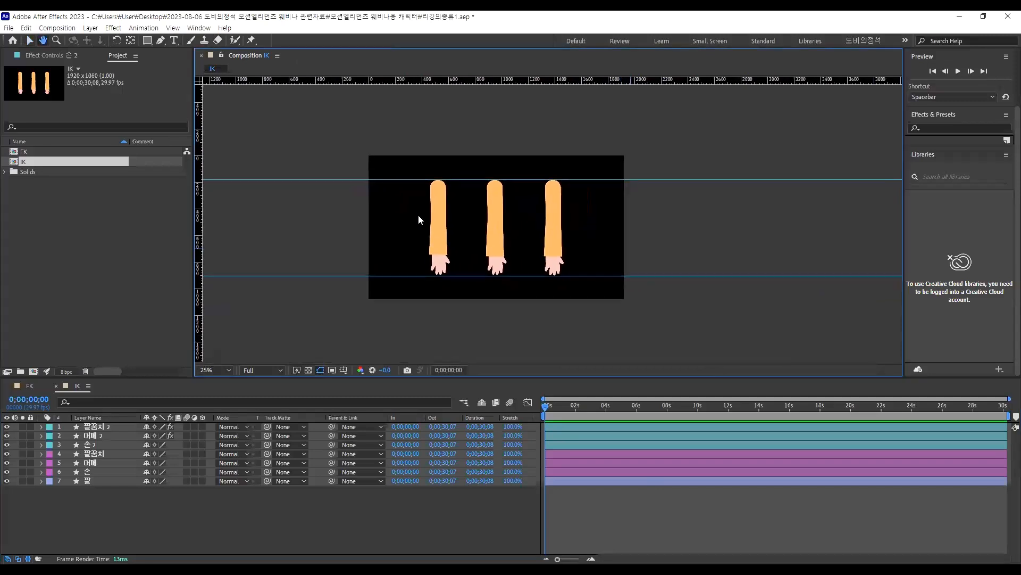
pyautogui.scroll(1, 428, 214)
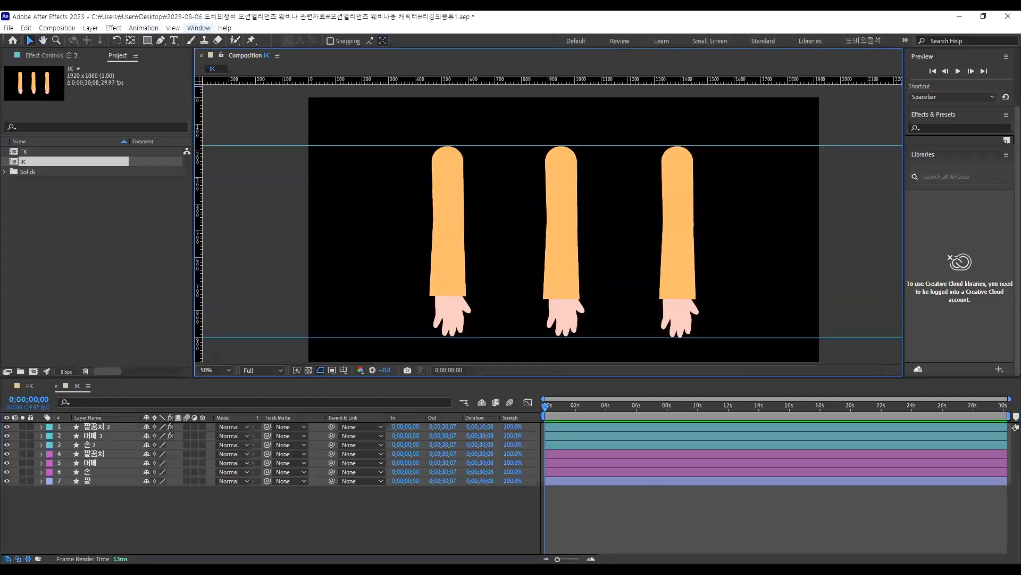
# Open the Duik Bassel.2 script panel and widen the composition viewer beside it
pyautogui.click(198, 28)
pyautogui.scroll(-5, 319, 298)
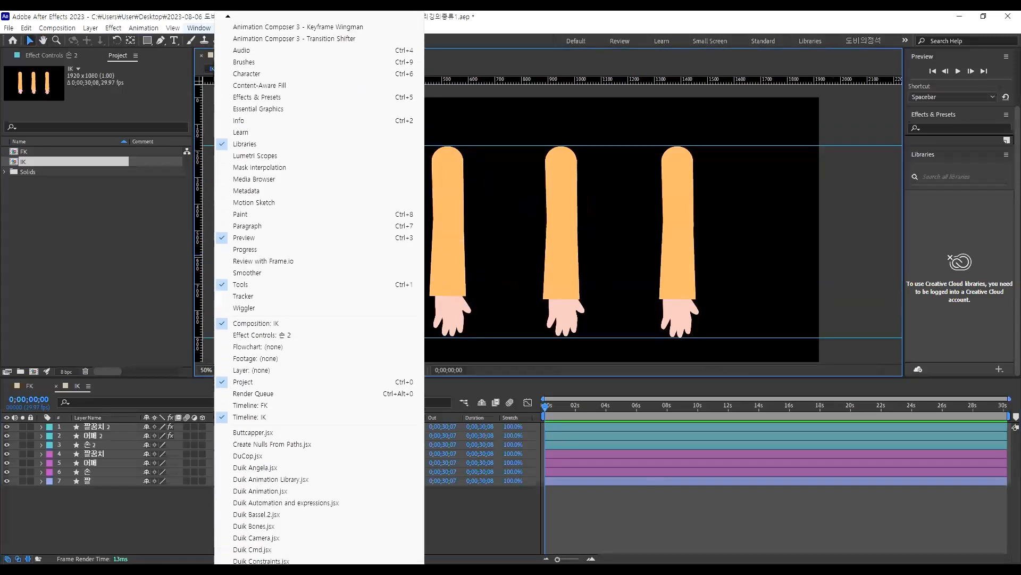
pyautogui.scroll(-4, 271, 543)
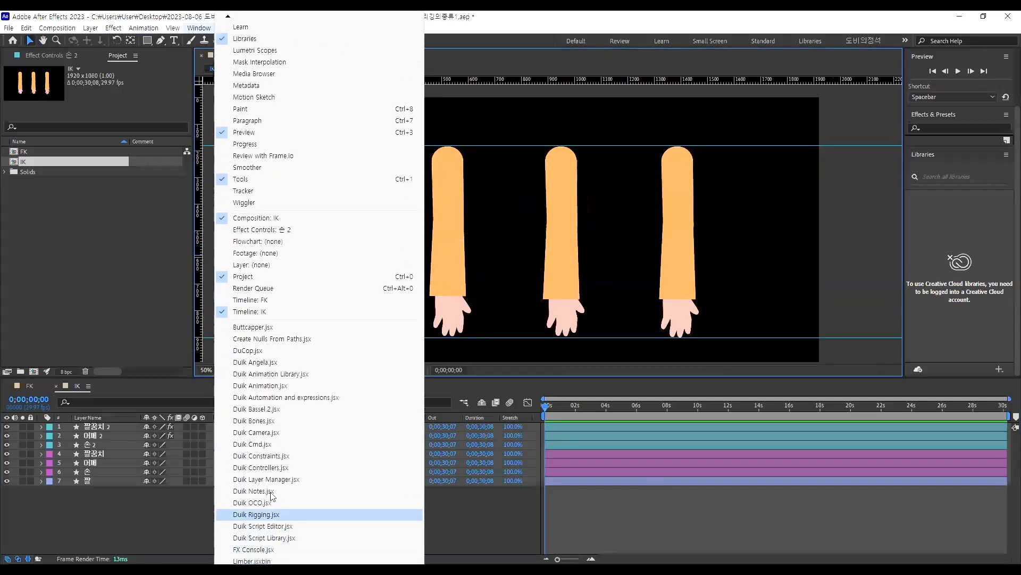
pyautogui.click(272, 411)
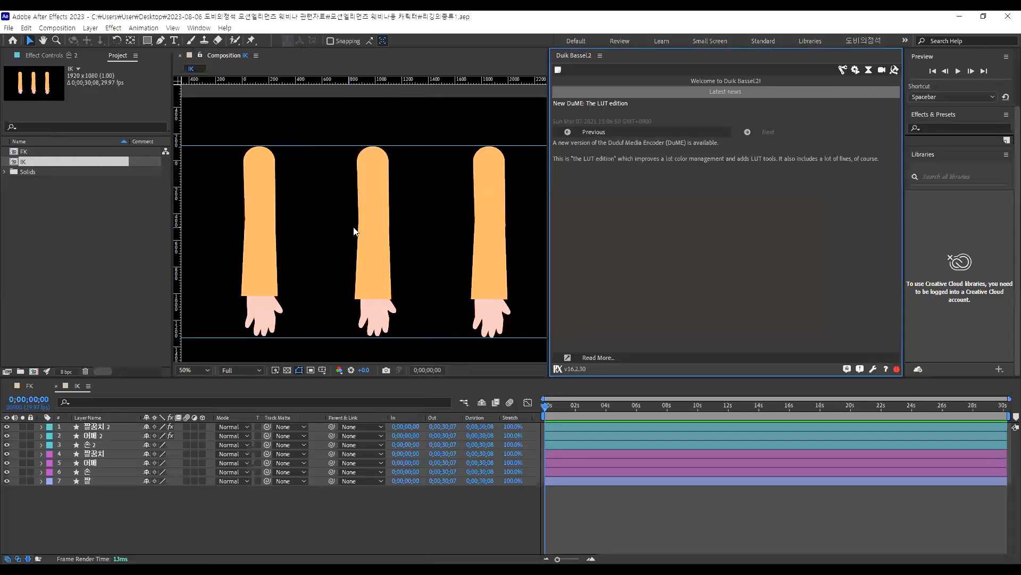
pyautogui.scroll(-2, 355, 231)
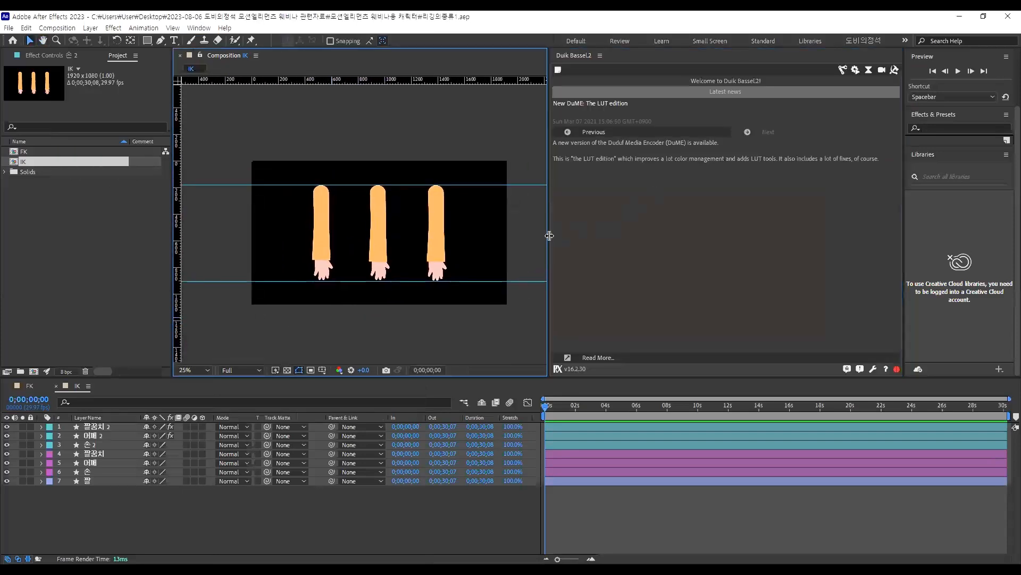
pyautogui.moveTo(546, 238); pyautogui.dragTo(583, 233)
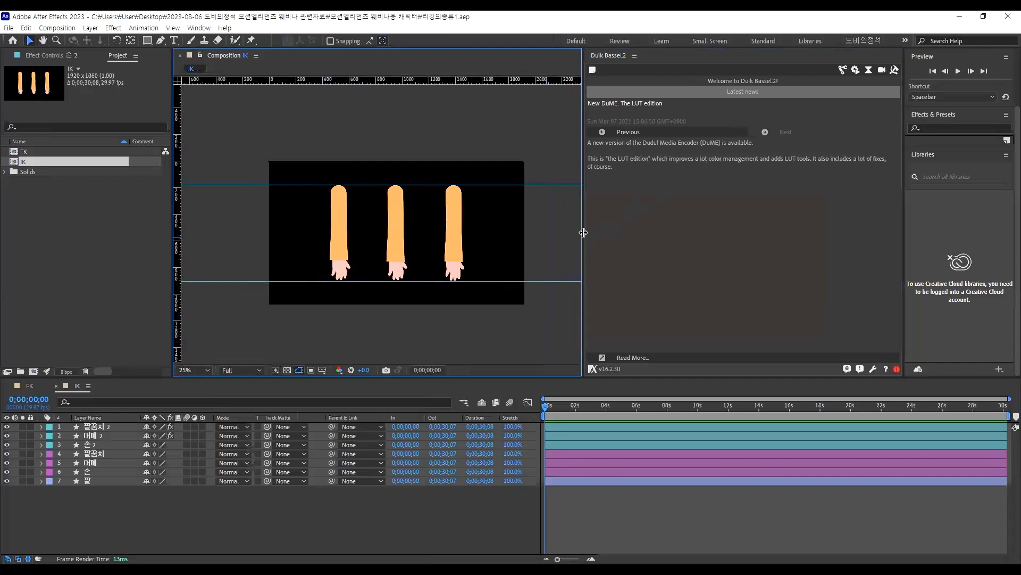
# Examine the three arm illustrations in the IK composition, comparing the full view with a close-up of the first arm
pyautogui.scroll(1, 352, 231)
pyautogui.scroll(-1, 355, 260)
pyautogui.click(369, 250)
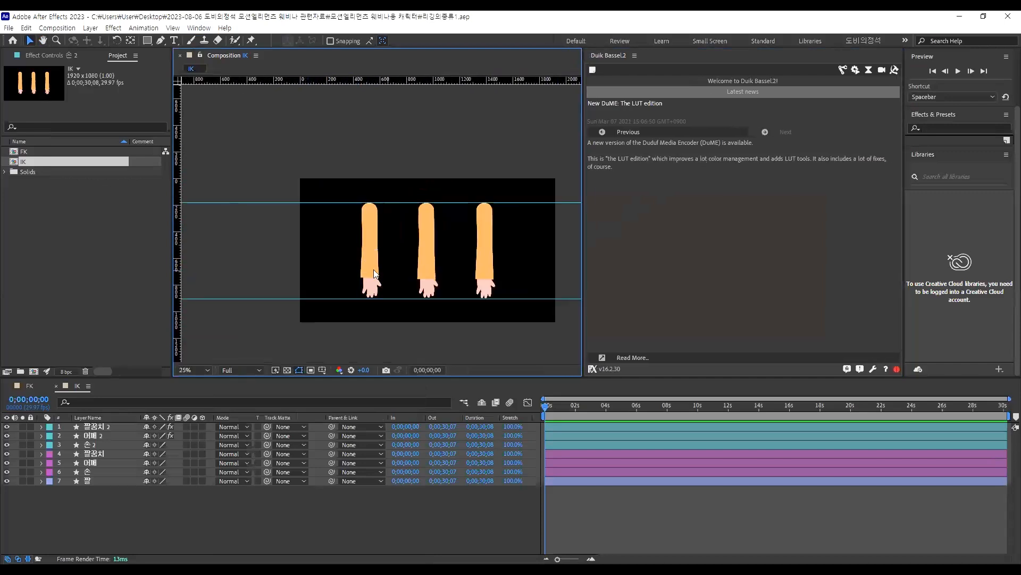
pyautogui.click(429, 272)
pyautogui.click(225, 264)
pyautogui.scroll(1, 358, 268)
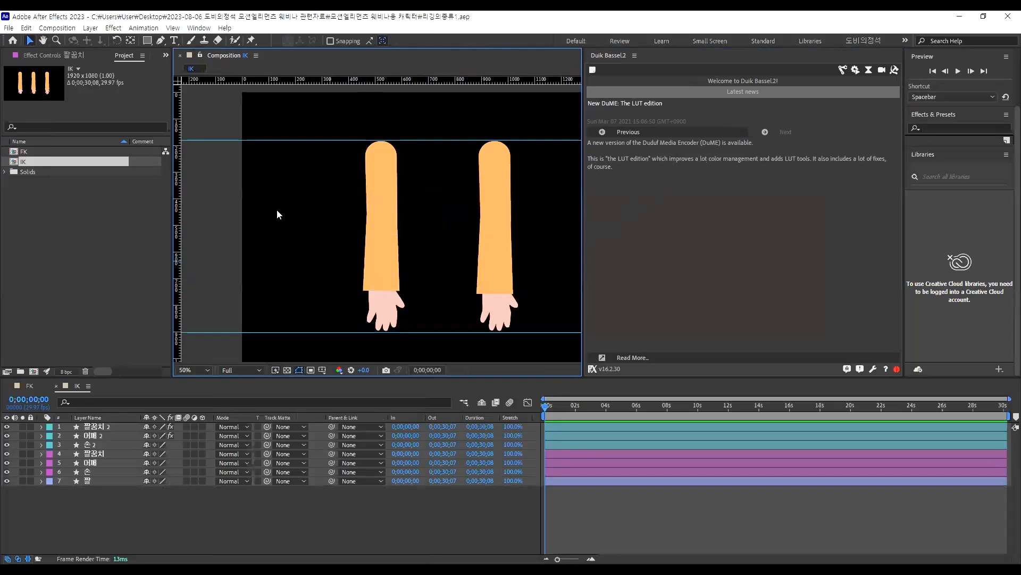
pyautogui.scroll(-1, 357, 263)
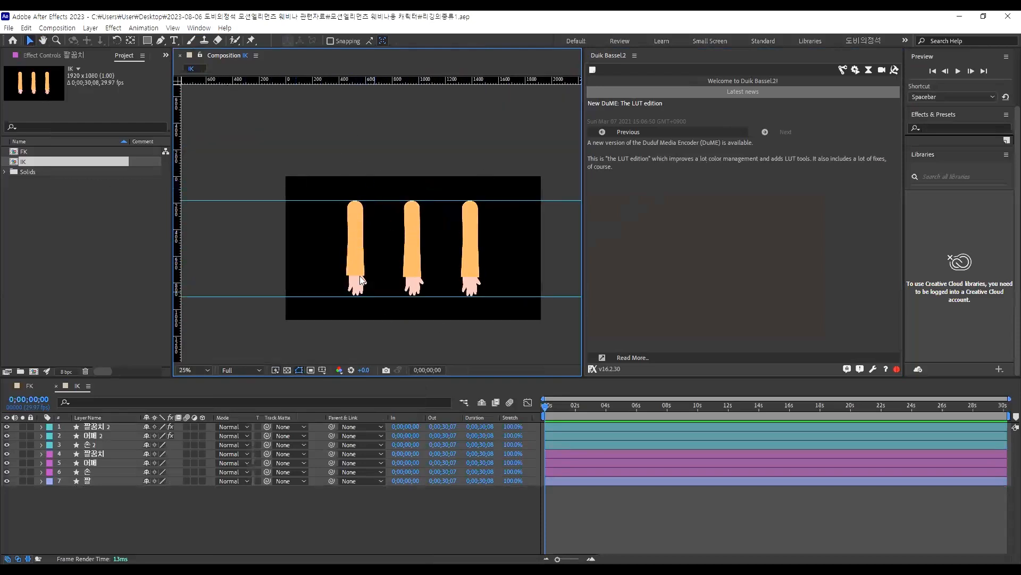
pyautogui.scroll(2, 356, 277)
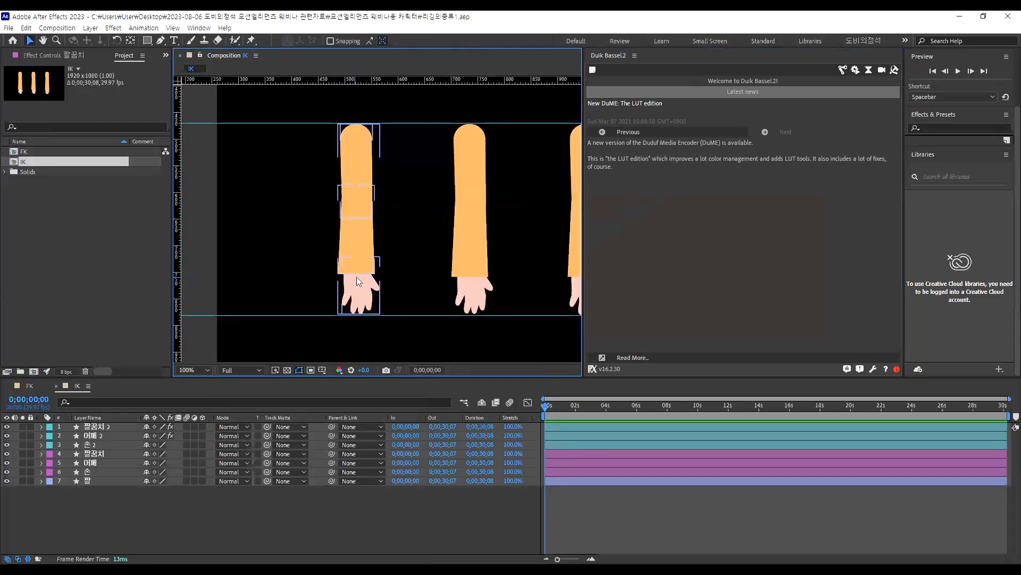
# Place Puppet pins at the wrist, elbow and shoulder of the first arm, and test its bend by moving the wrist pin
pyautogui.click(252, 41)
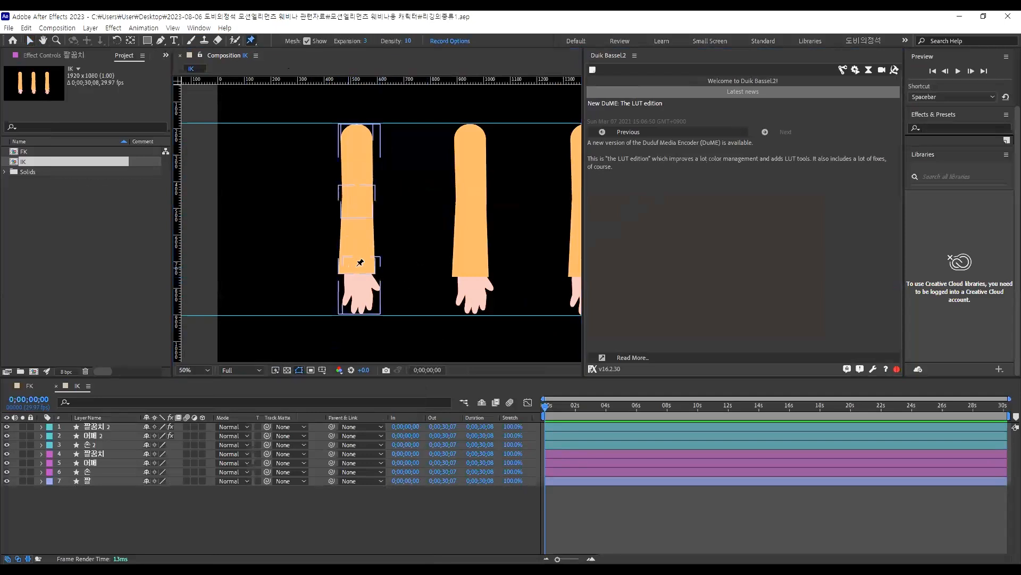
pyautogui.click(359, 265)
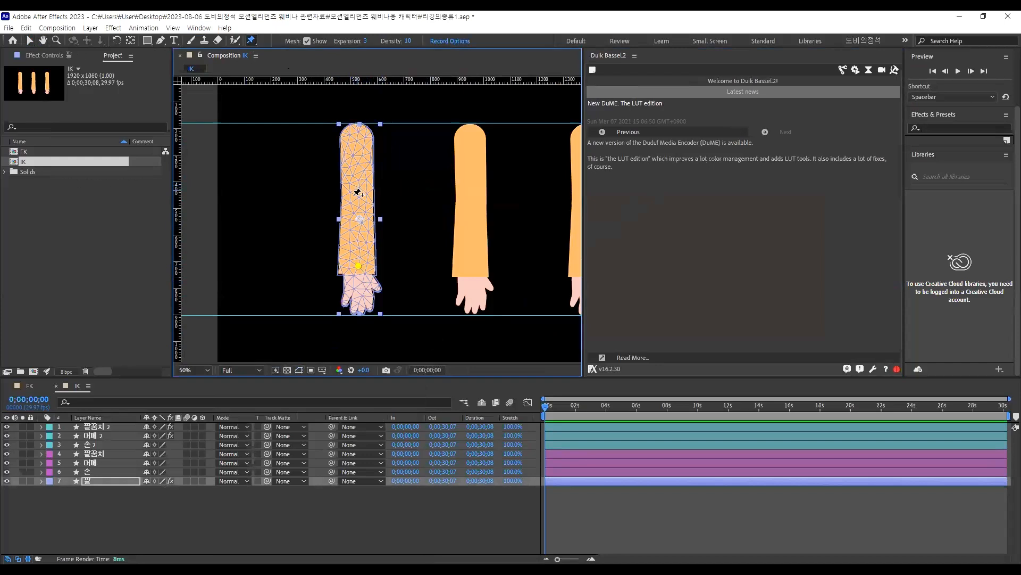
pyautogui.click(357, 198)
pyautogui.click(354, 131)
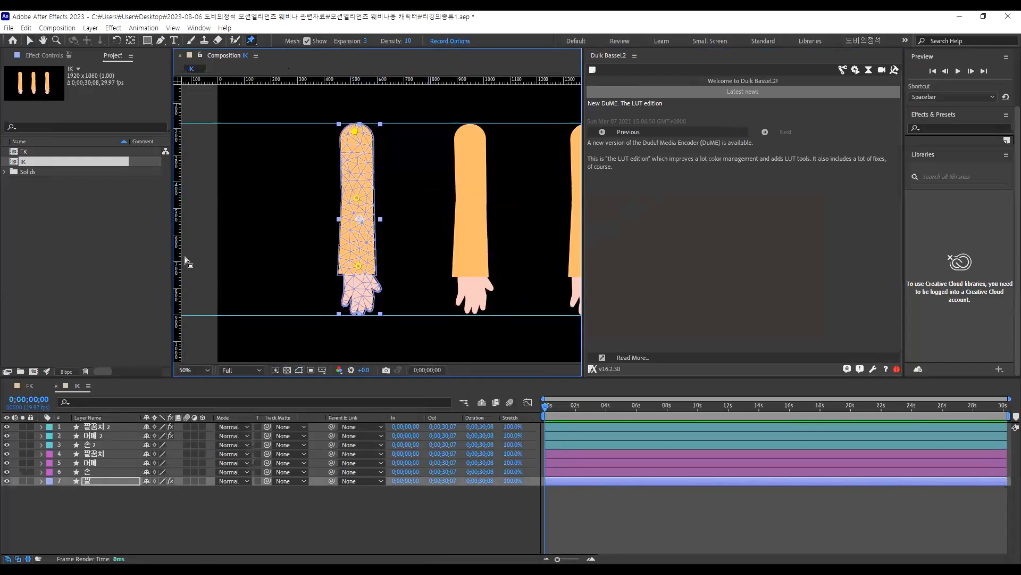
pyautogui.click(358, 281)
pyautogui.moveTo(357, 280); pyautogui.dragTo(276, 242)
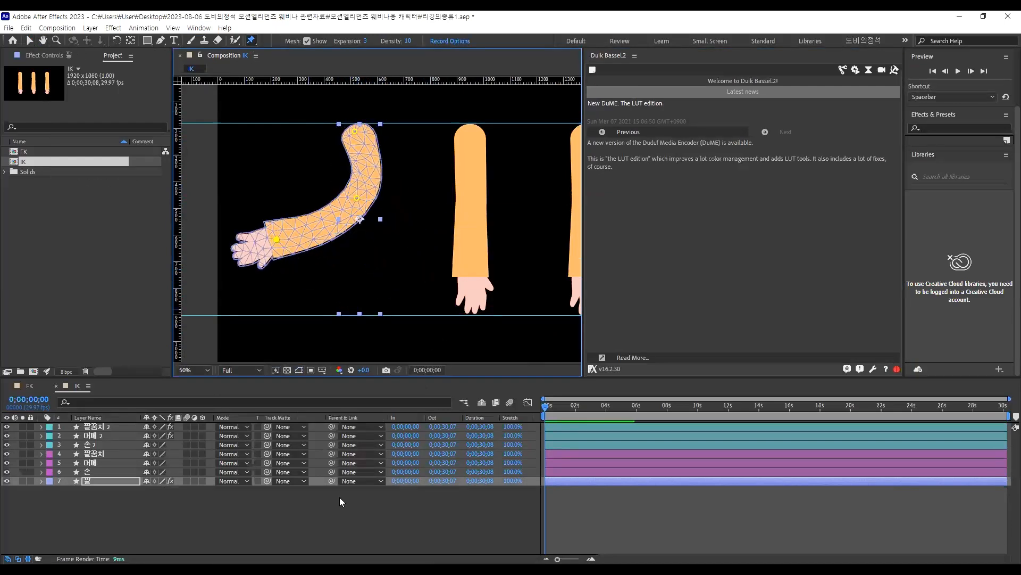
# Select all three Puppet pins of the 팔 layer and create a Duik bone for each with Add bones
pyautogui.click(102, 480)
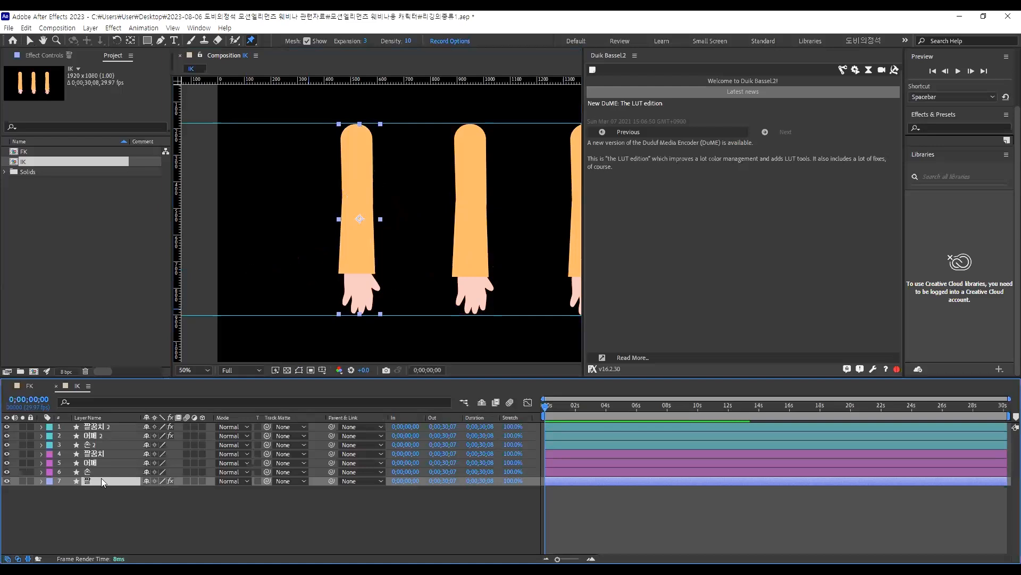
pyautogui.press('u')
pyautogui.scroll(-1, 206, 508)
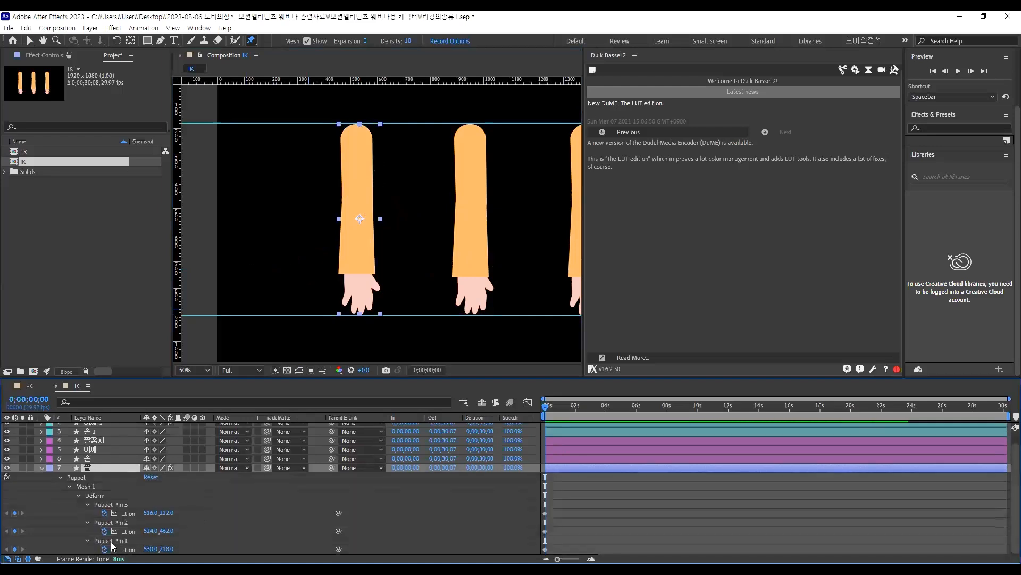
pyautogui.click(117, 541)
pyautogui.keyDown('ctrl'); pyautogui.click(125, 521); pyautogui.keyUp('ctrl')
pyautogui.keyDown('ctrl'); pyautogui.click(111, 504); pyautogui.keyUp('ctrl')
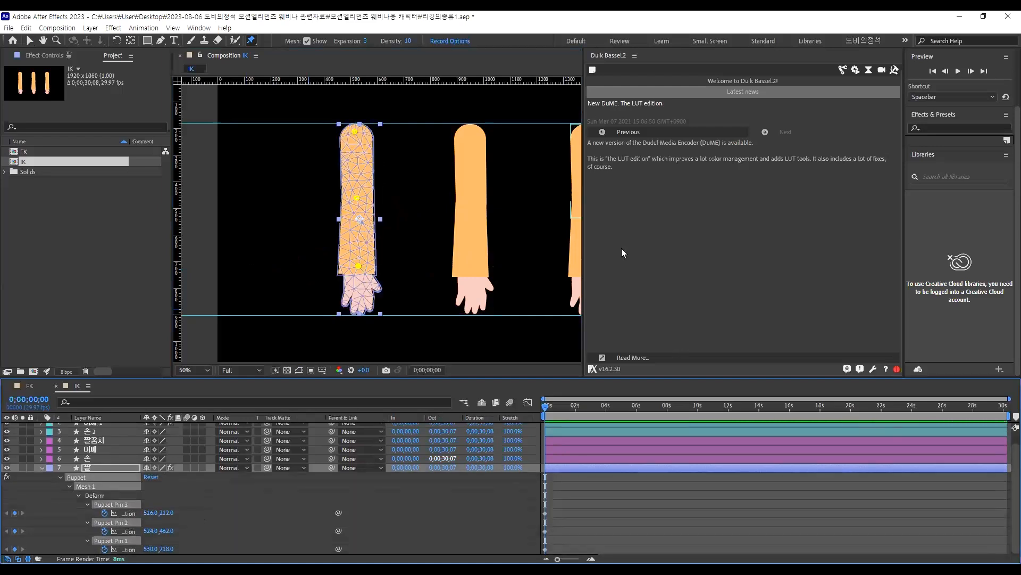
pyautogui.click(843, 69)
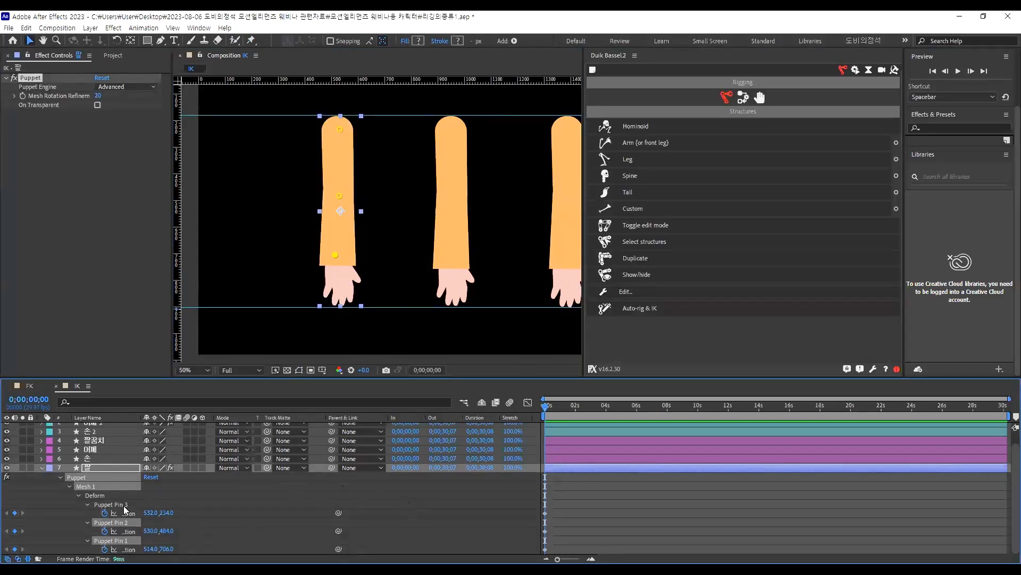
pyautogui.click(744, 100)
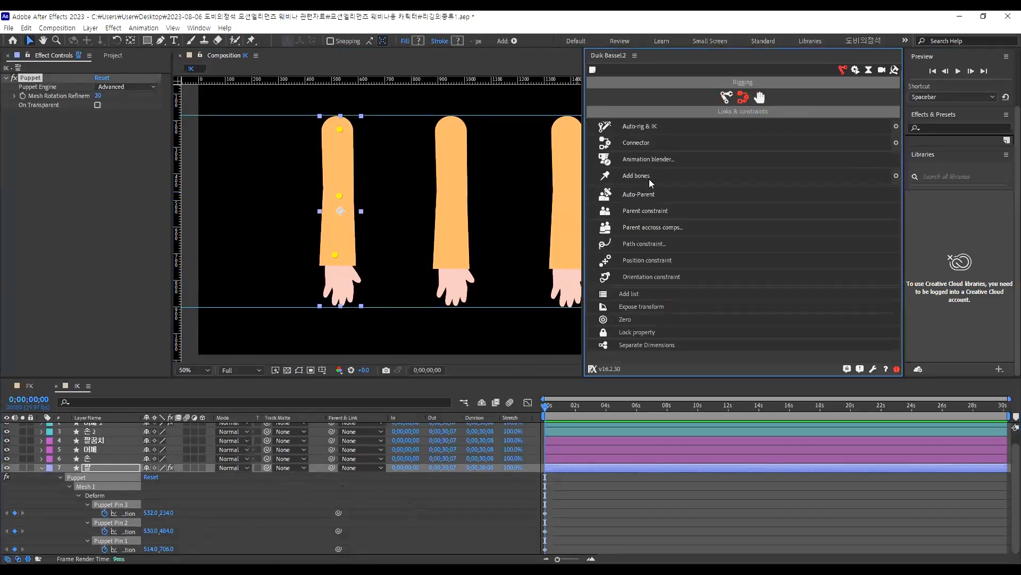
pyautogui.click(640, 176)
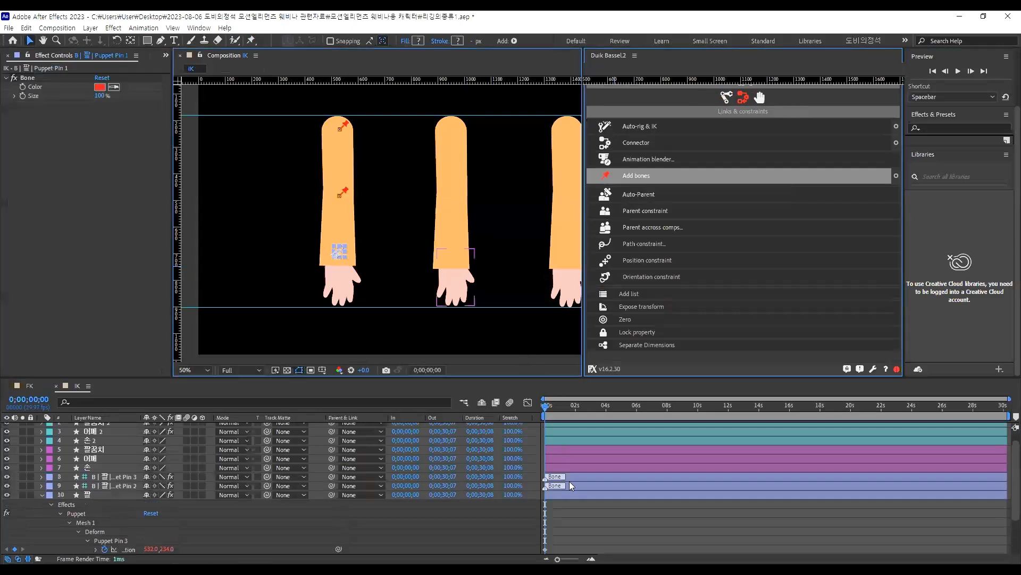
# Select the three bone layers of the first arm and rig them with Duik's Auto-rig & IK
pyautogui.click(597, 484)
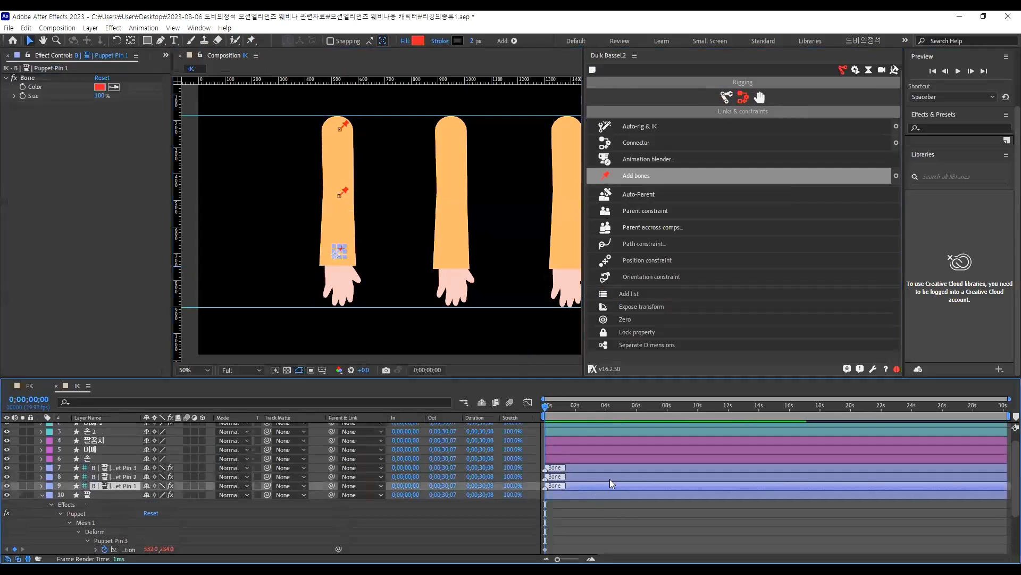
pyautogui.keyDown('shift'); pyautogui.click(620, 467); pyautogui.keyUp('shift')
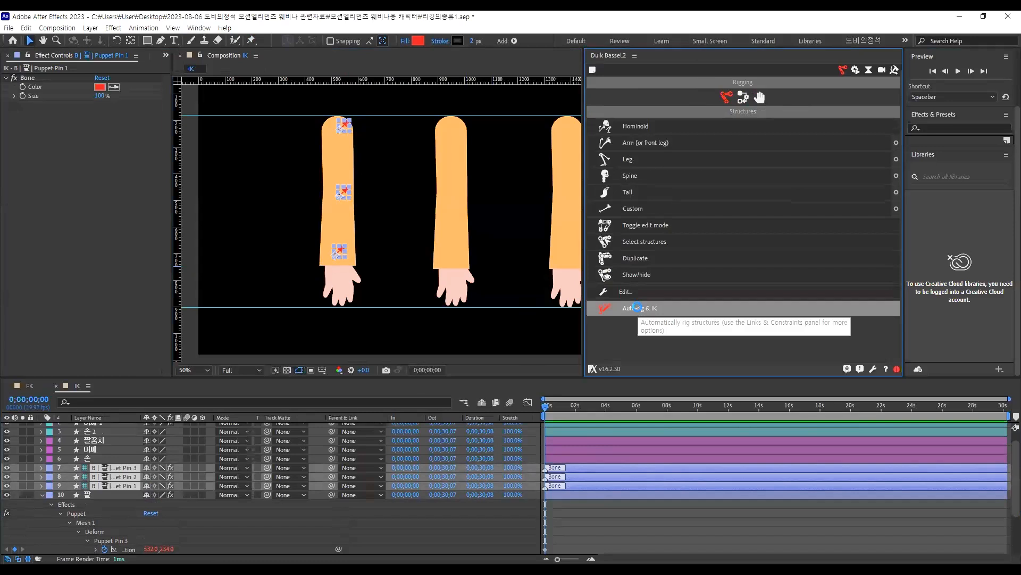
pyautogui.click(630, 313)
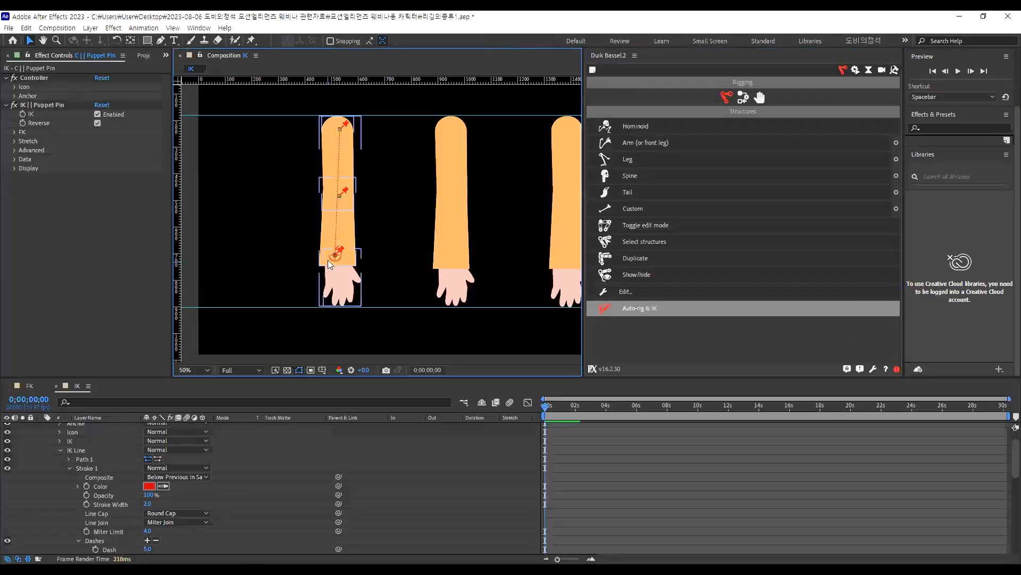
# Bend the first arm by moving its IK controller, and reveal the controller layer's Position property
pyautogui.click(337, 255)
pyautogui.moveTo(394, 181); pyautogui.dragTo(352, 241)
pyautogui.scroll(2, 745, 461)
pyautogui.click(610, 426)
pyautogui.press('p')
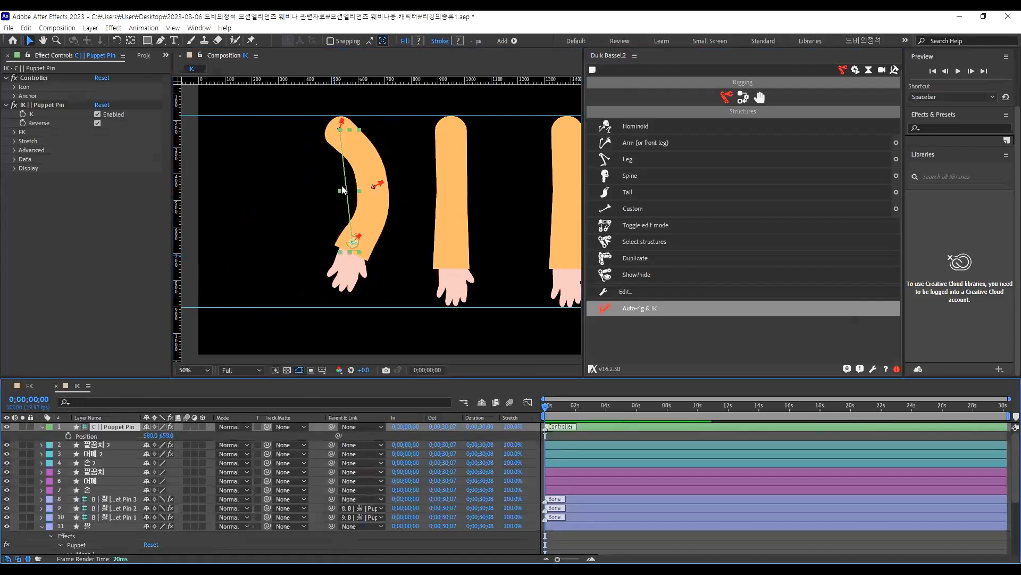
pyautogui.moveTo(356, 242); pyautogui.dragTo(305, 246)
# Try changing the IK controller's Rotation value and undo the rotation
pyautogui.press('r')
pyautogui.moveTo(184, 436); pyautogui.dragTo(157, 444)
pyautogui.hotkey('ctrl', 'z')
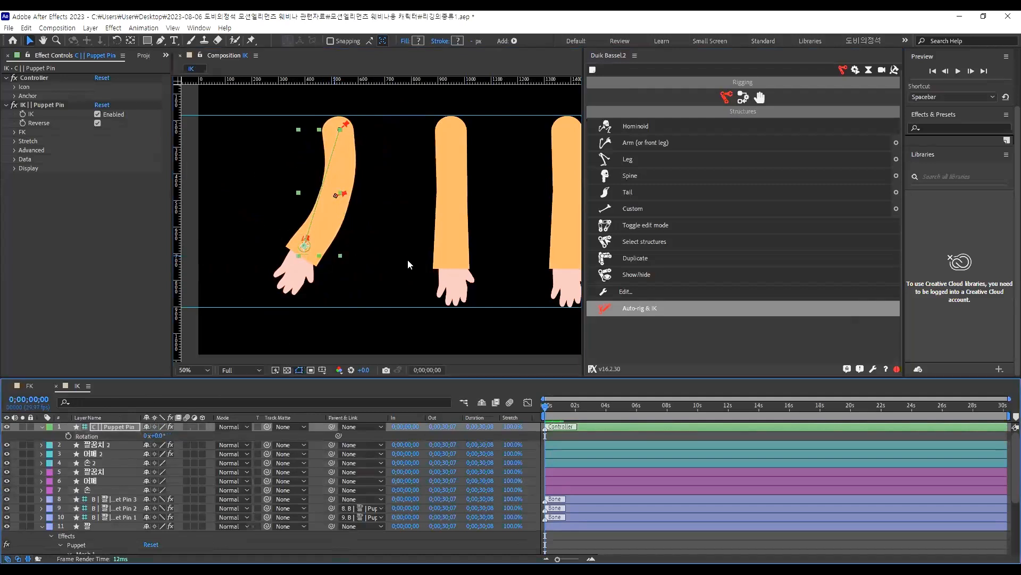
# Move the IK controller until the first arm stretches straight and slanted away from the middle arm, and deselect it
pyautogui.click(377, 268)
pyautogui.click(307, 250)
pyautogui.moveTo(308, 250)
pyautogui.mouseDown()
pyautogui.moveTo(269, 246)
pyautogui.moveTo(346, 255)
pyautogui.moveTo(253, 234)
pyautogui.moveTo(365, 259)
pyautogui.moveTo(290, 259)
pyautogui.moveTo(319, 253)
pyautogui.moveTo(306, 251)
pyautogui.mouseUp()
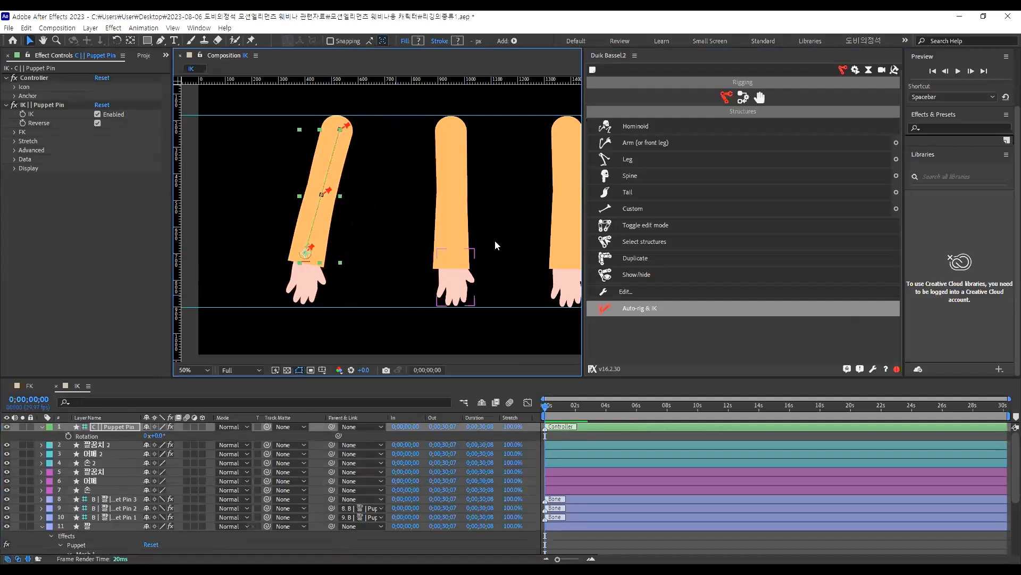
pyautogui.click(508, 247)
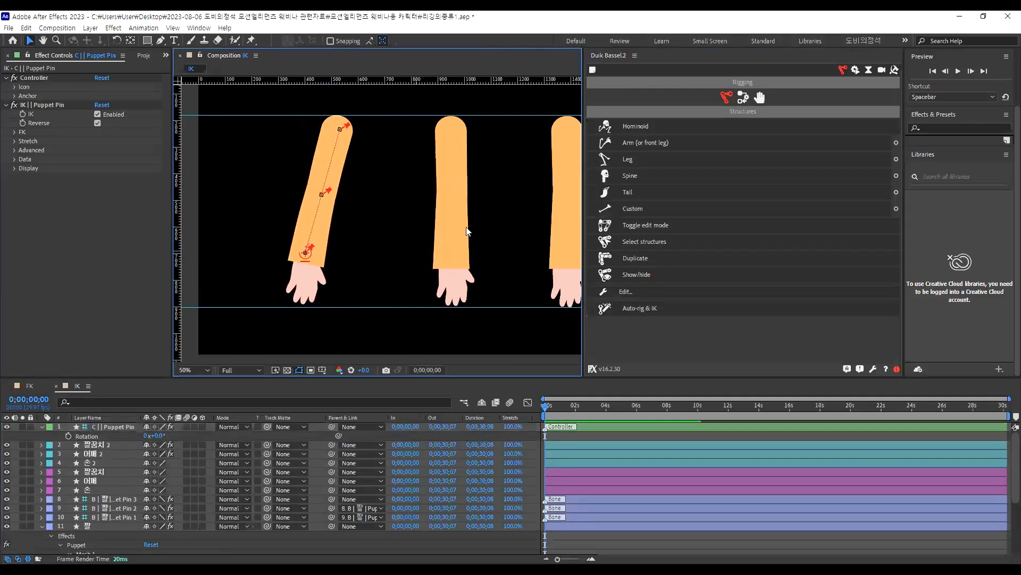
# Set the opacity of the middle arm's hand, forearm and upper arm layers to 50%
pyautogui.click(459, 249)
pyautogui.click(450, 287)
pyautogui.keyDown('shift'); pyautogui.click(455, 226); pyautogui.keyUp('shift')
pyautogui.keyDown('shift'); pyautogui.click(459, 136); pyautogui.keyUp('shift')
pyautogui.press('t')
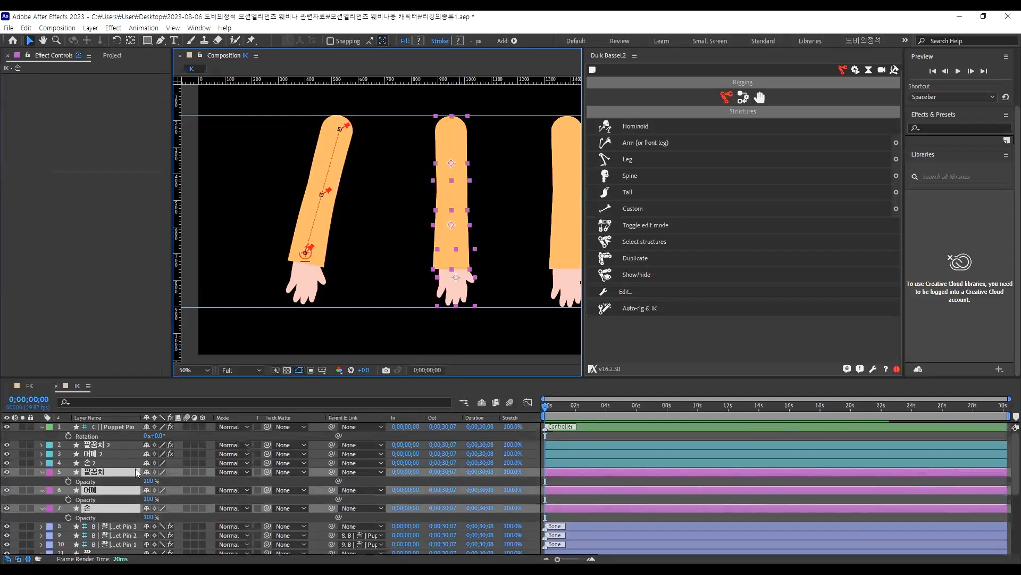
pyautogui.click(151, 481)
pyautogui.write('5')
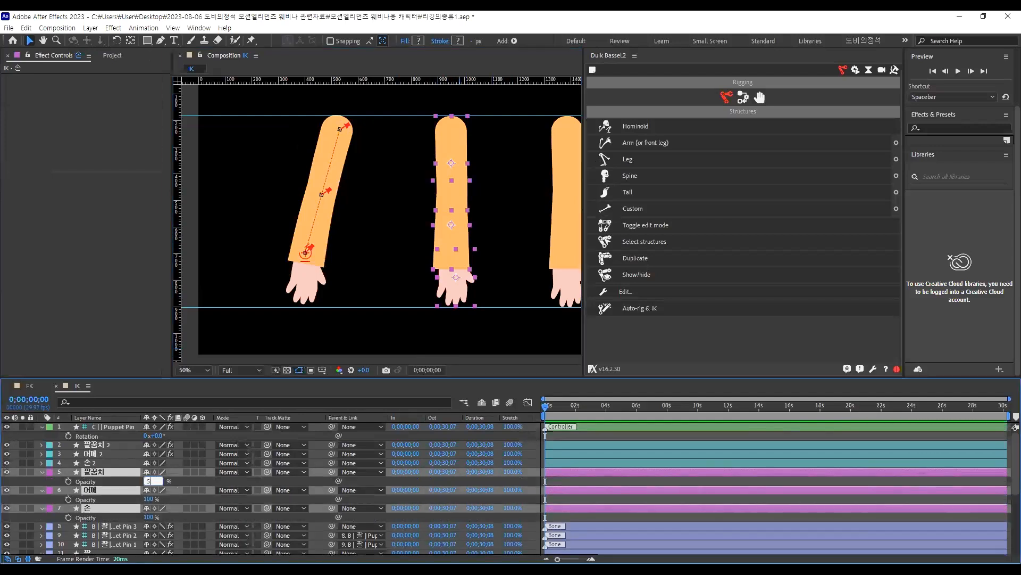
pyautogui.write('0')
pyautogui.press('Return')
pyautogui.click(413, 276)
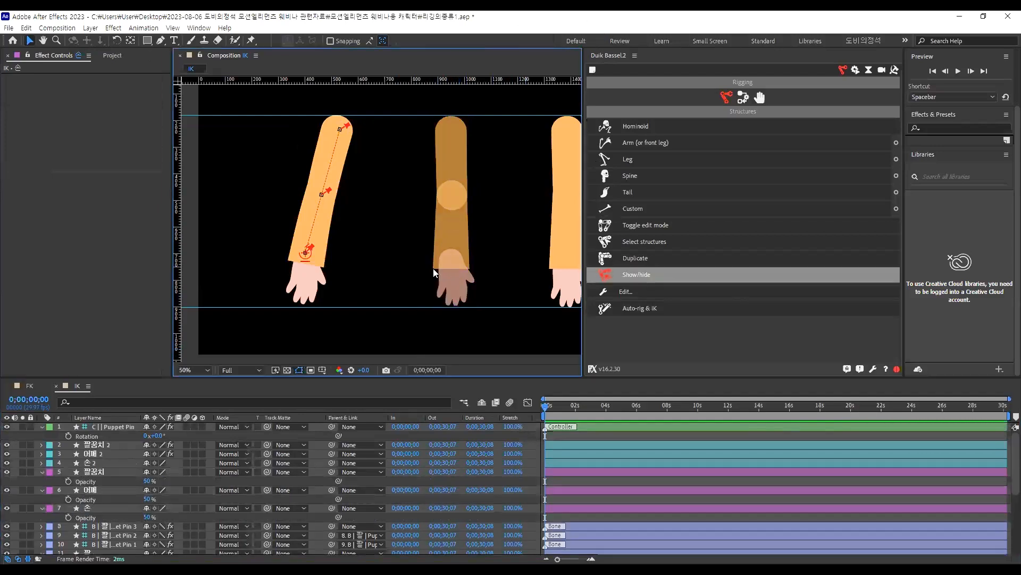
# Try moving the middle arm's separate parts sideways to show how they are divided, undoing each move
pyautogui.scroll(2, 413, 269)
pyautogui.scroll(-2, 441, 301)
pyautogui.moveTo(458, 245); pyautogui.dragTo(381, 246)
pyautogui.hotkey('ctrl', 'z')
pyautogui.moveTo(446, 162); pyautogui.dragTo(392, 163)
pyautogui.hotkey('ctrl', 'z')
pyautogui.click(508, 266)
pyautogui.click(459, 244)
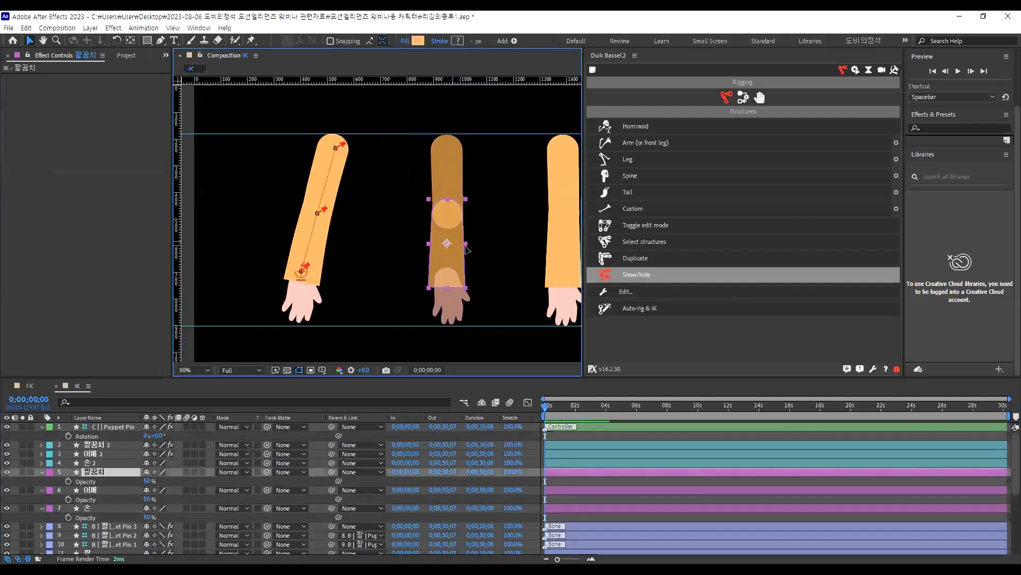
pyautogui.moveTo(424, 247); pyautogui.dragTo(419, 247)
pyautogui.hotkey('ctrl', 'z')
pyautogui.click(451, 160)
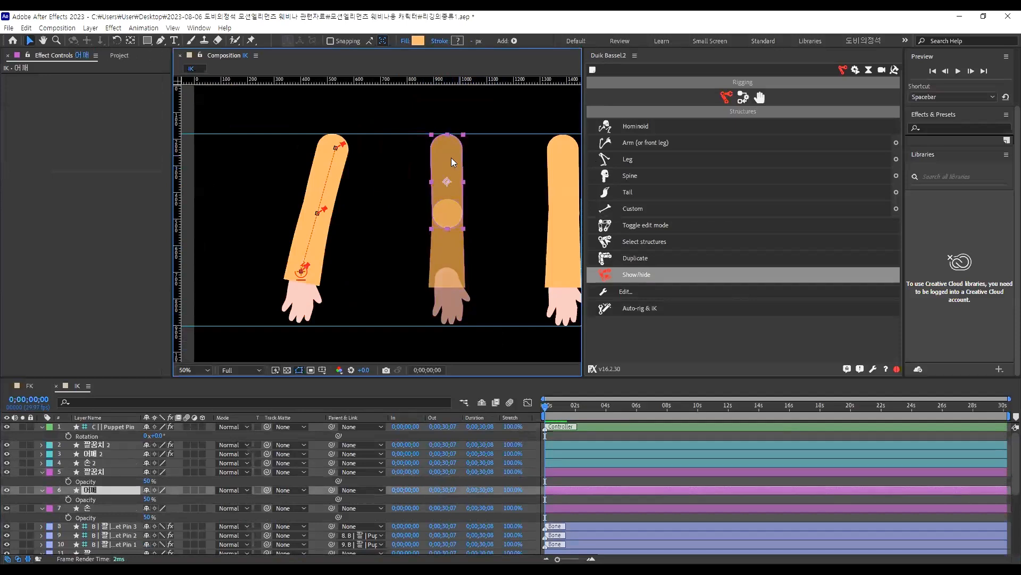
# Move the anchor point of the middle arm's hand layer to the wrist, inside the overlap with the sleeve
pyautogui.click(454, 303)
pyautogui.scroll(2, 444, 298)
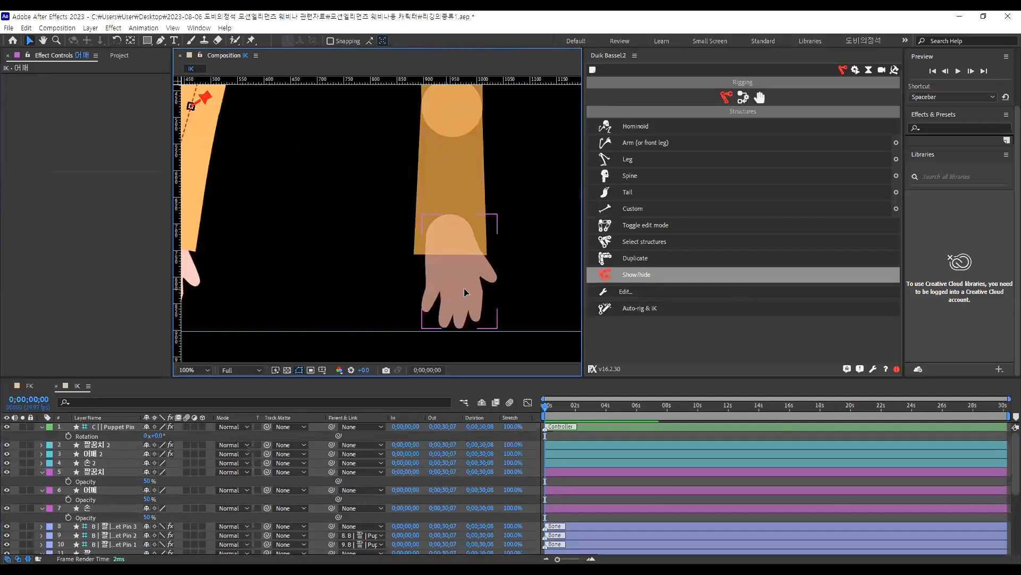
pyautogui.scroll(-2, 397, 237)
pyautogui.click(129, 42)
pyautogui.scroll(2, 454, 290)
pyautogui.scroll(-1, 452, 317)
pyautogui.moveTo(465, 324); pyautogui.dragTo(454, 302)
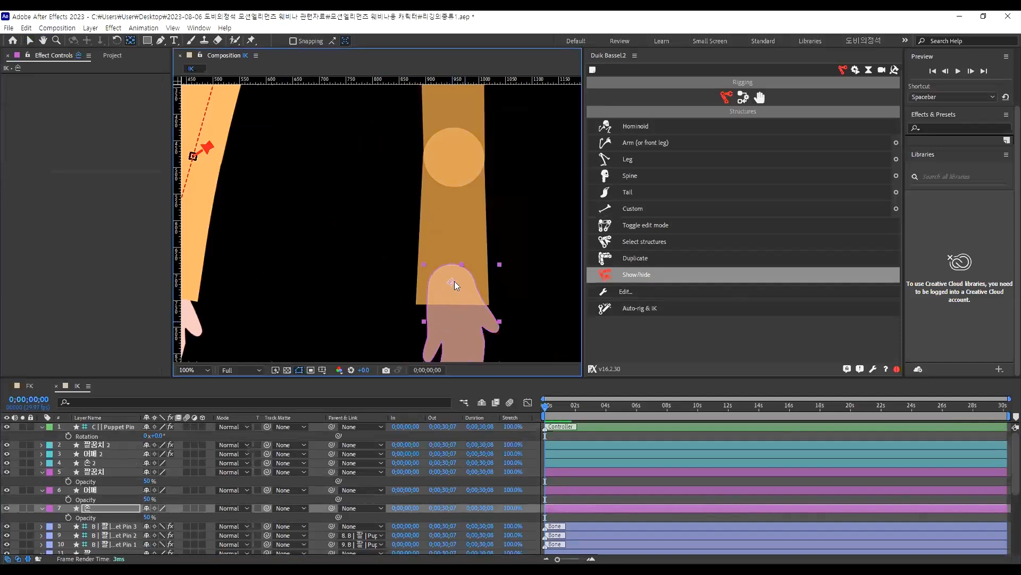
# Move the middle arm's forearm anchor point to the centre of the elbow circle and the upper arm's anchor point to the shoulder top
pyautogui.click(478, 213)
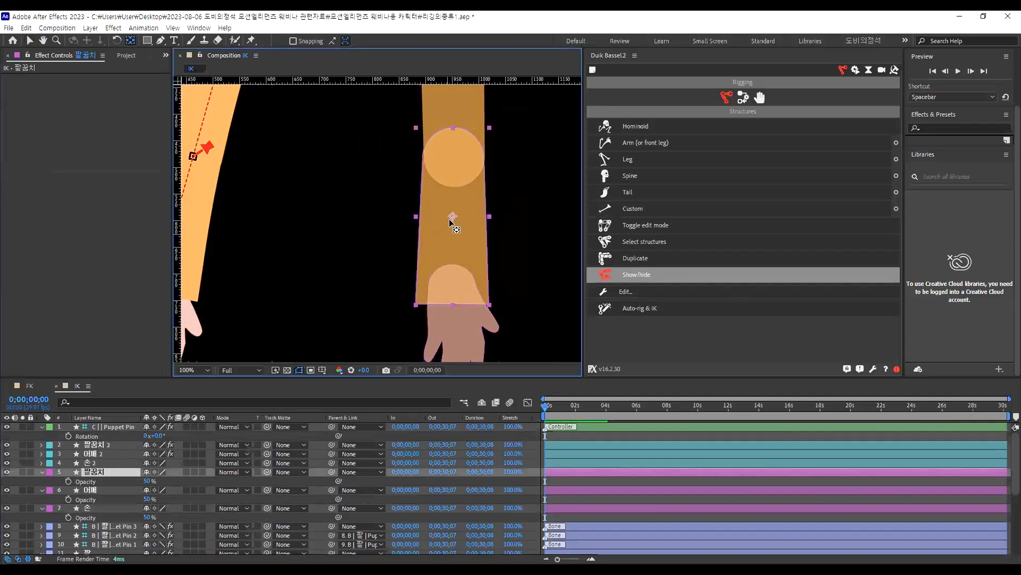
pyautogui.moveTo(453, 219); pyautogui.dragTo(462, 166)
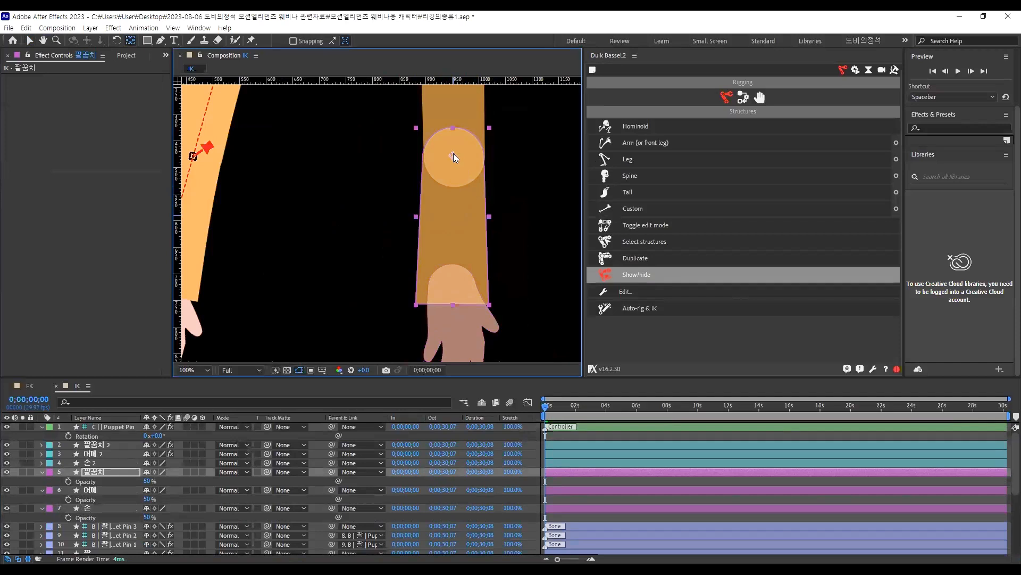
pyautogui.scroll(-3, 415, 219)
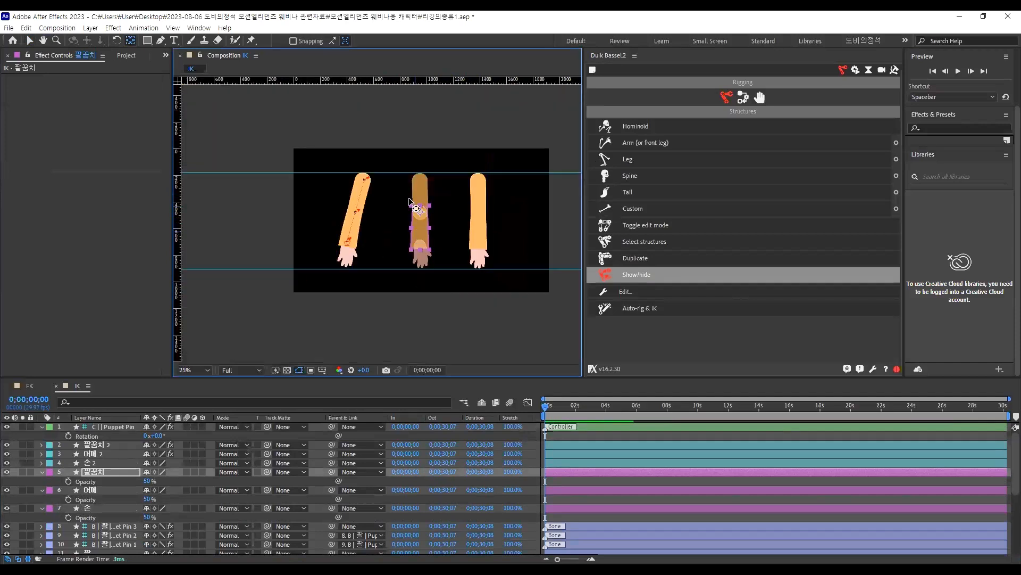
pyautogui.scroll(3, 410, 213)
pyautogui.click(423, 219)
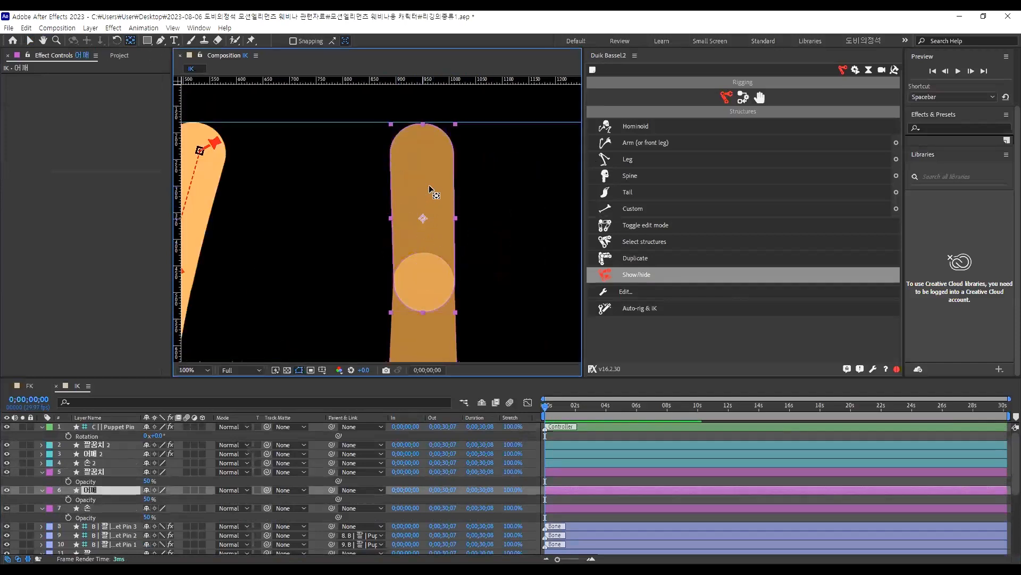
pyautogui.moveTo(429, 188); pyautogui.dragTo(430, 139)
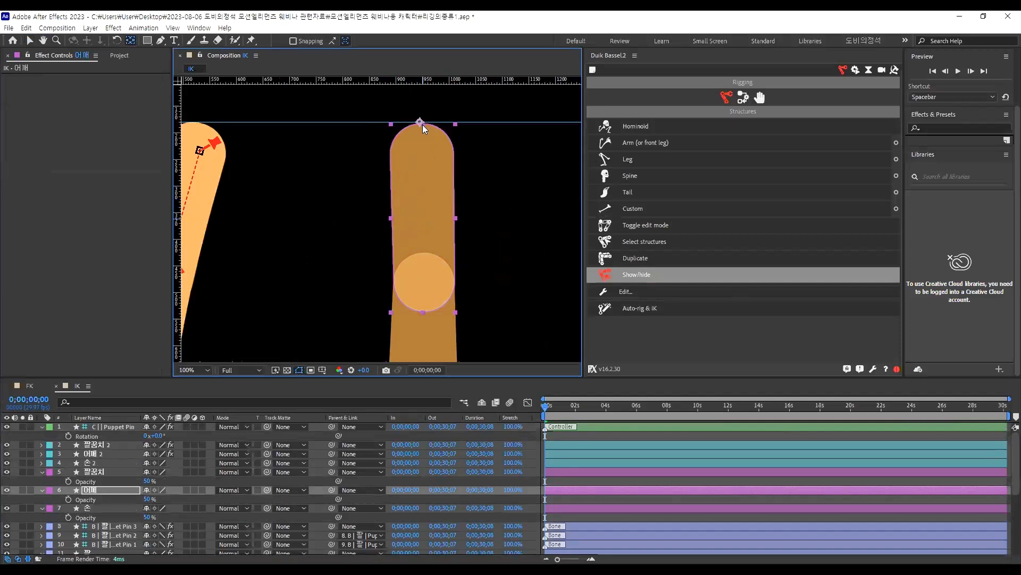
pyautogui.scroll(-2, 430, 138)
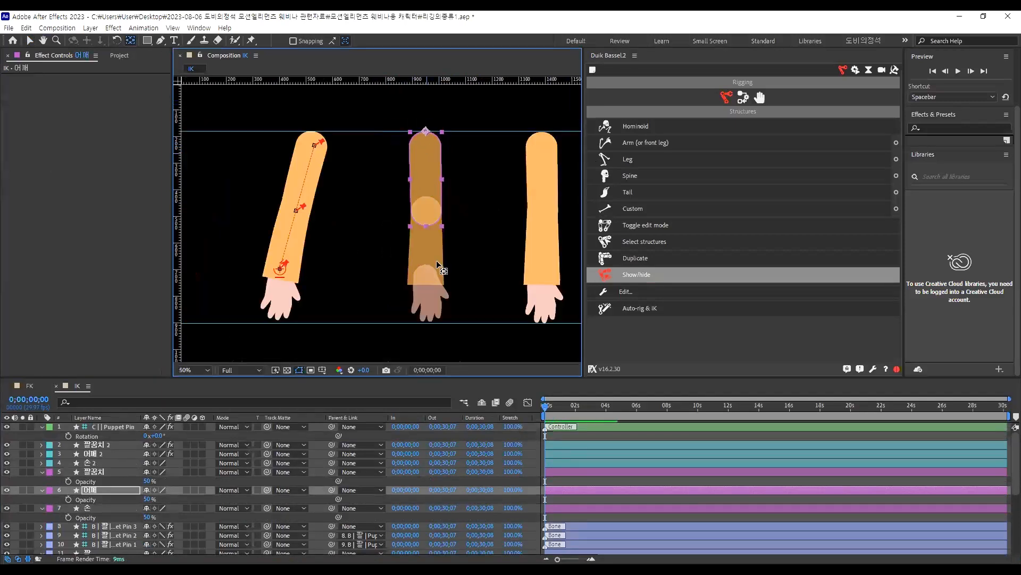
# Parent the middle arm's hand layer to its forearm layer, and the forearm layer to the upper arm layer
pyautogui.press('v')
pyautogui.click(420, 296)
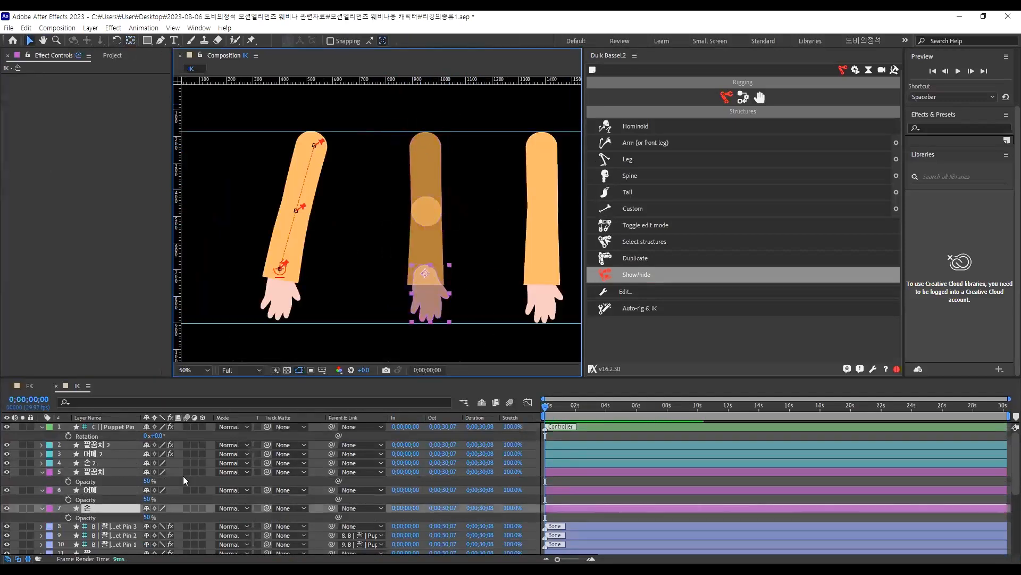
pyautogui.click(102, 509)
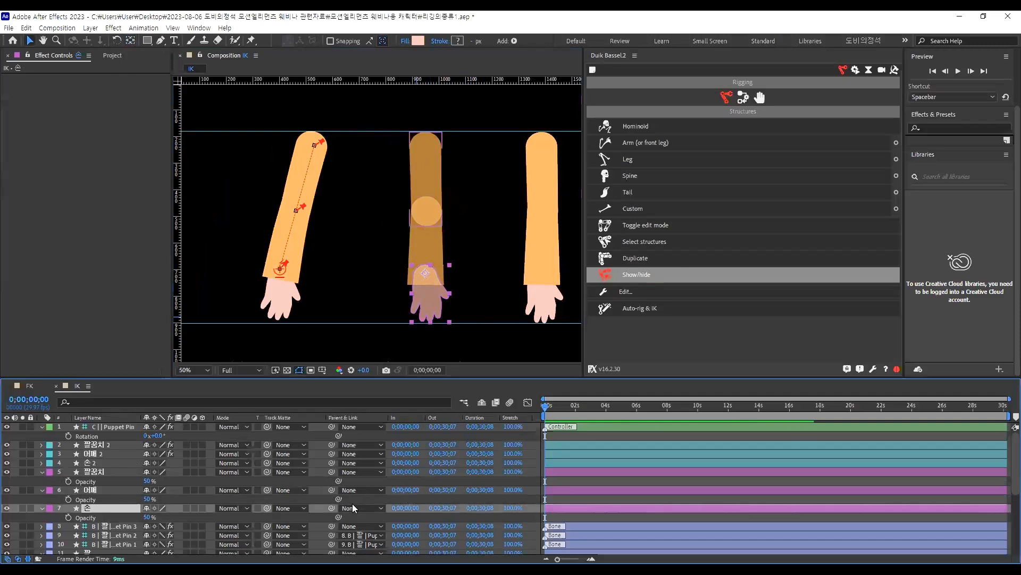
pyautogui.moveTo(332, 507); pyautogui.dragTo(100, 469)
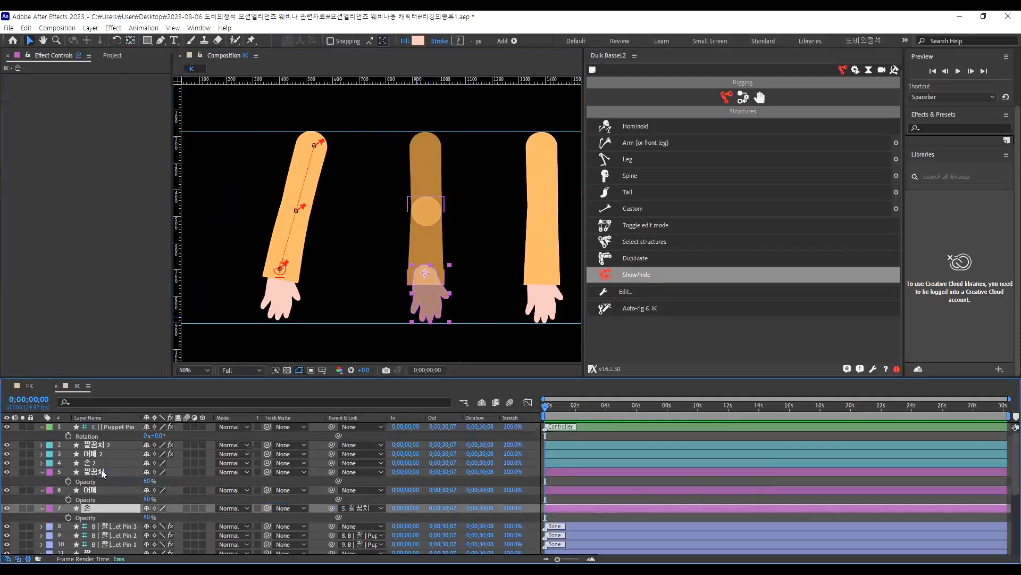
pyautogui.click(100, 472)
pyautogui.moveTo(331, 472); pyautogui.dragTo(96, 486)
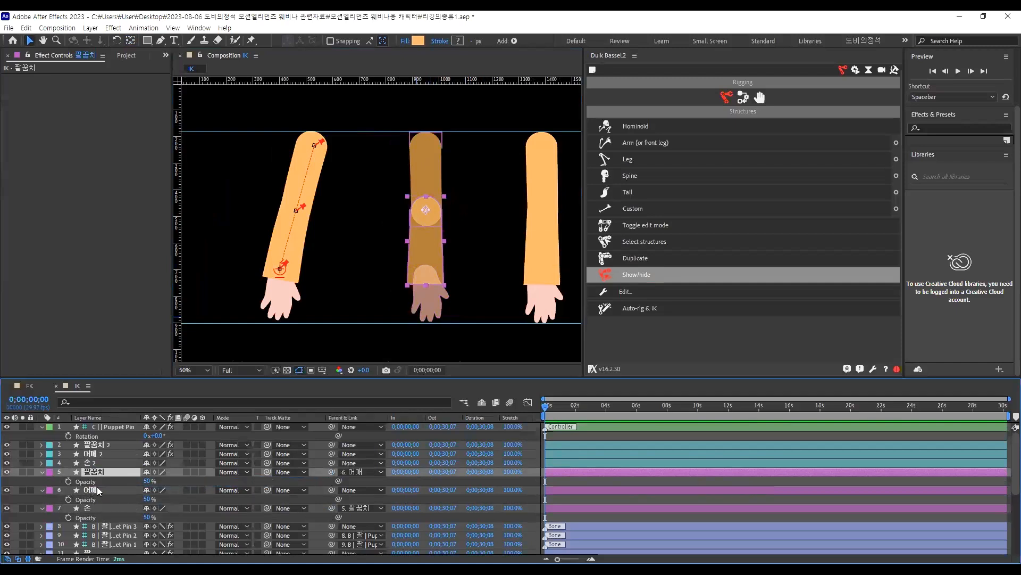
# Apply Duik's Auto-rig & IK to the middle arm's hand, upper arm and forearm layers, selected in that order
pyautogui.click(94, 505)
pyautogui.keyDown('ctrl'); pyautogui.click(96, 492); pyautogui.keyUp('ctrl')
pyautogui.keyDown('ctrl'); pyautogui.click(106, 471); pyautogui.keyUp('ctrl')
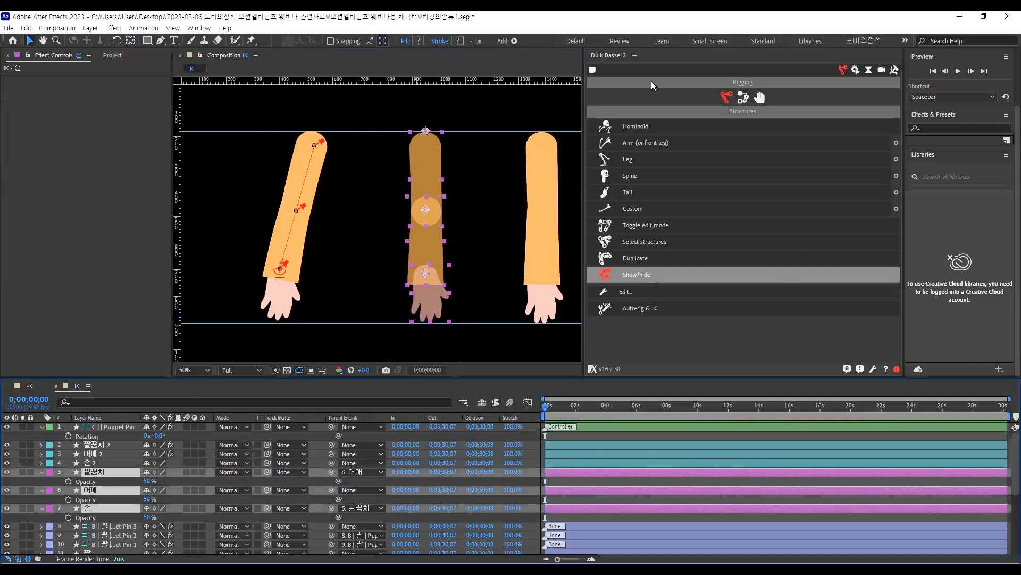
pyautogui.click(638, 309)
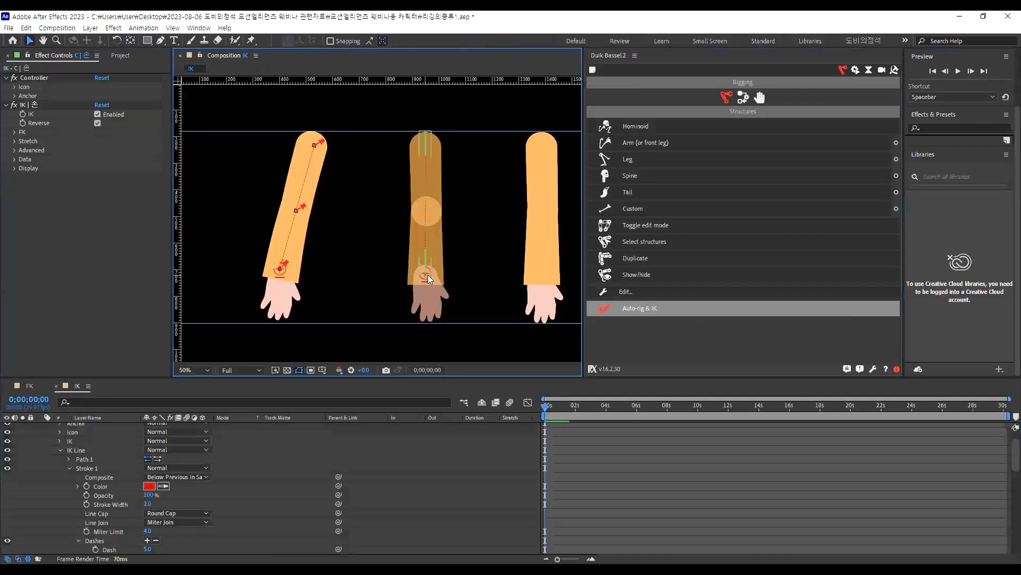
# Try posing the middle arm by moving and rotating its hand controller, undoing each change
pyautogui.moveTo(427, 274); pyautogui.dragTo(481, 274)
pyautogui.moveTo(413, 227); pyautogui.dragTo(466, 224)
pyautogui.hotkey('ctrl', 'z')
pyautogui.scroll(2, 692, 464)
pyautogui.press('r')
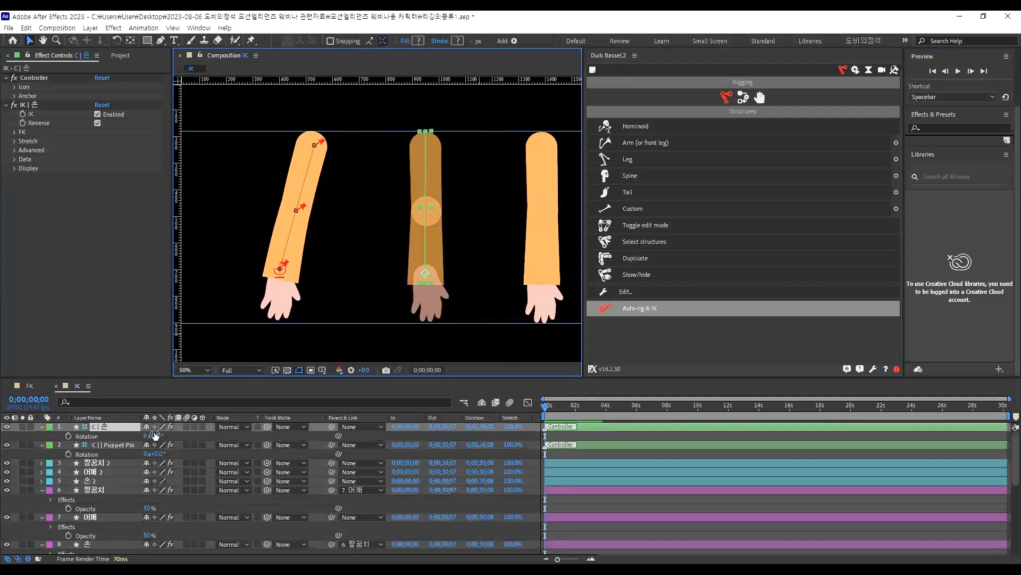
pyautogui.moveTo(208, 437); pyautogui.dragTo(161, 436)
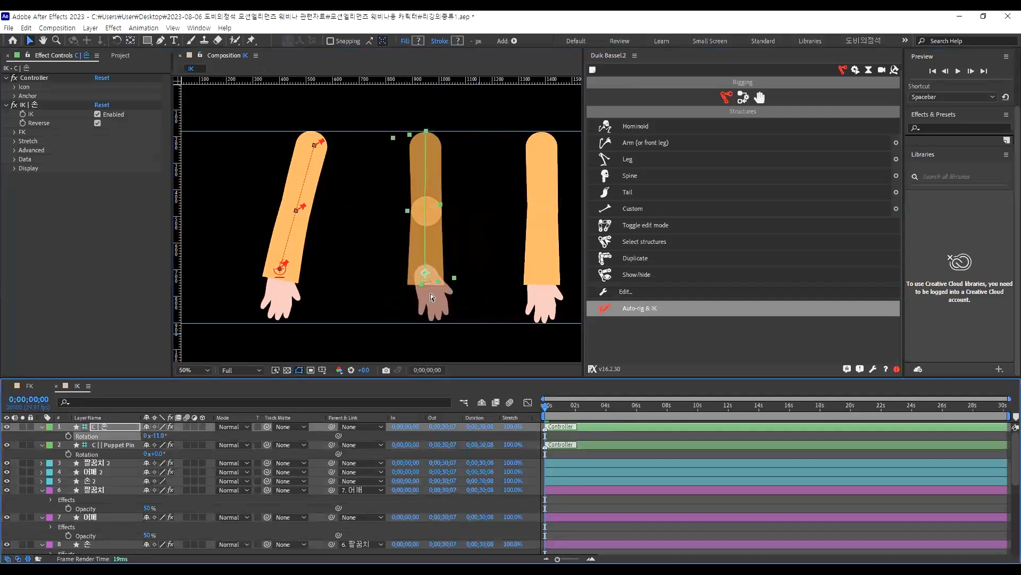
pyautogui.hotkey('ctrl', 'z')
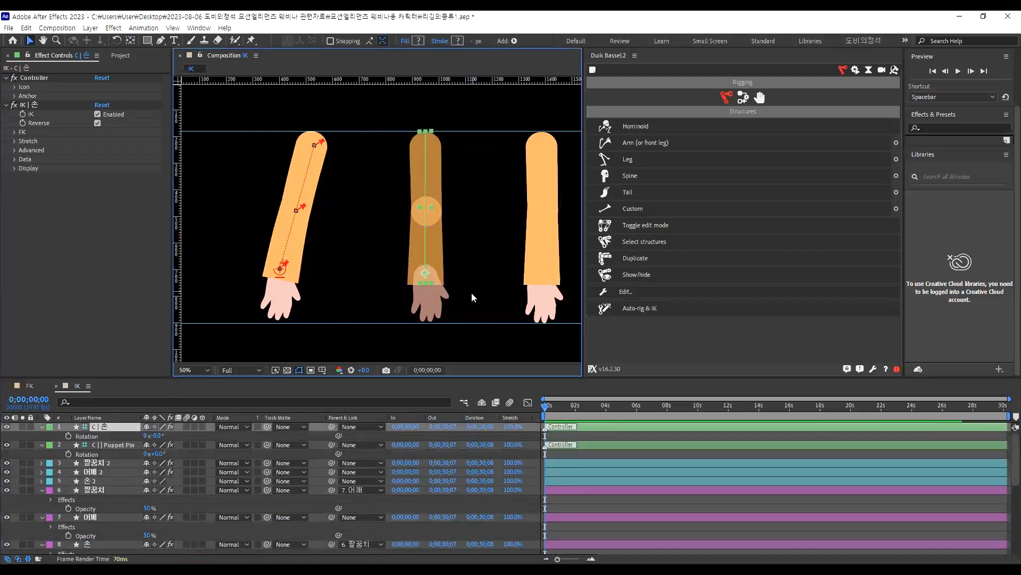
pyautogui.moveTo(426, 273); pyautogui.dragTo(426, 243)
pyautogui.hotkey('ctrl', 'z')
# Turn off Auto-Stretch in the middle arm's IK settings and test the hand controller in several positions, undoing the moves
pyautogui.click(15, 141)
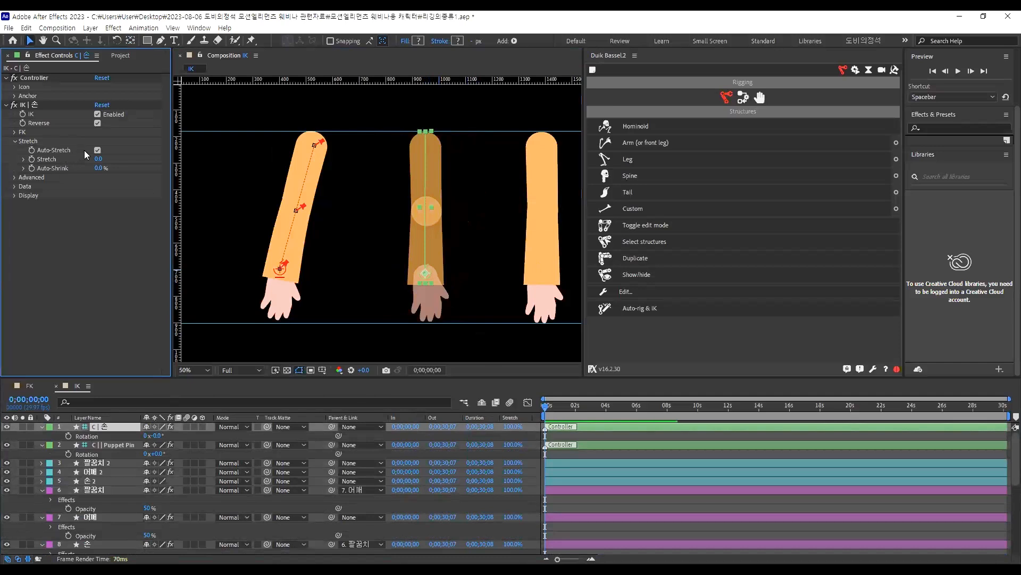
pyautogui.moveTo(423, 269); pyautogui.dragTo(384, 246)
pyautogui.moveTo(260, 270); pyautogui.dragTo(530, 320)
pyautogui.moveTo(403, 197); pyautogui.dragTo(304, 244)
pyautogui.hotkey('ctrl', 'z')
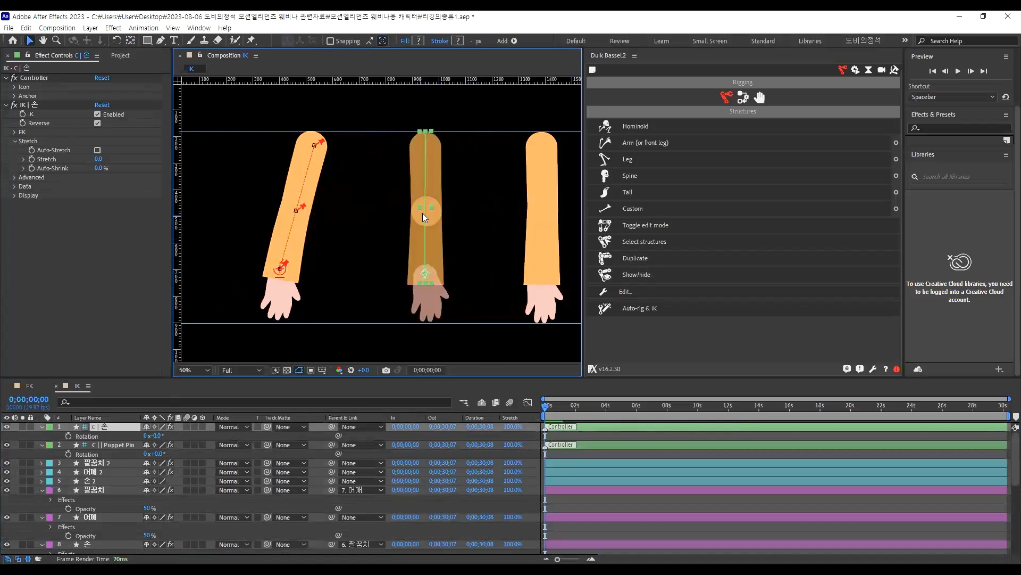
# Try bending the middle arm at the elbow with its hand controller, then undo the pose
pyautogui.scroll(3, 422, 213)
pyautogui.scroll(-2, 422, 207)
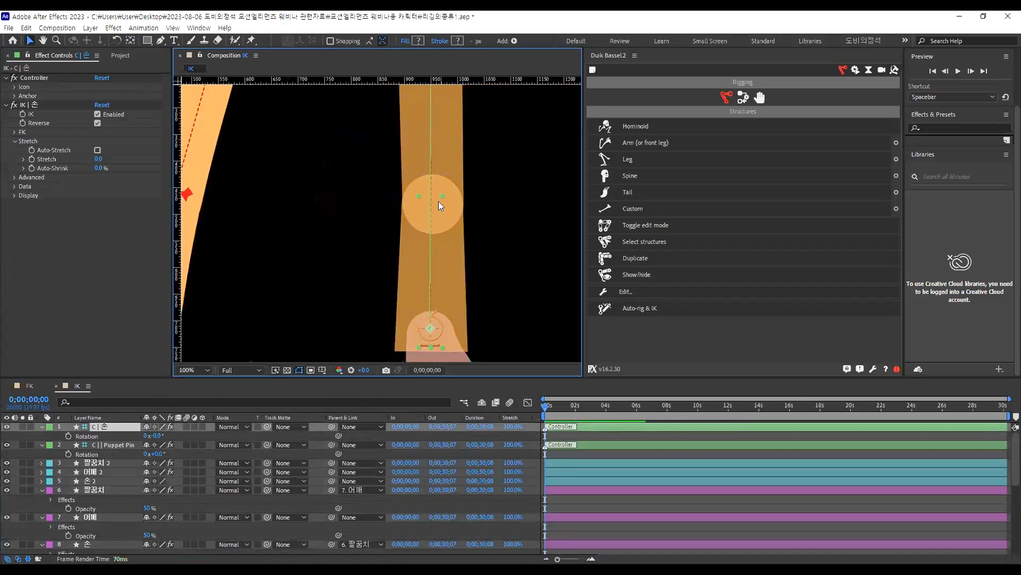
pyautogui.scroll(-2, 440, 230)
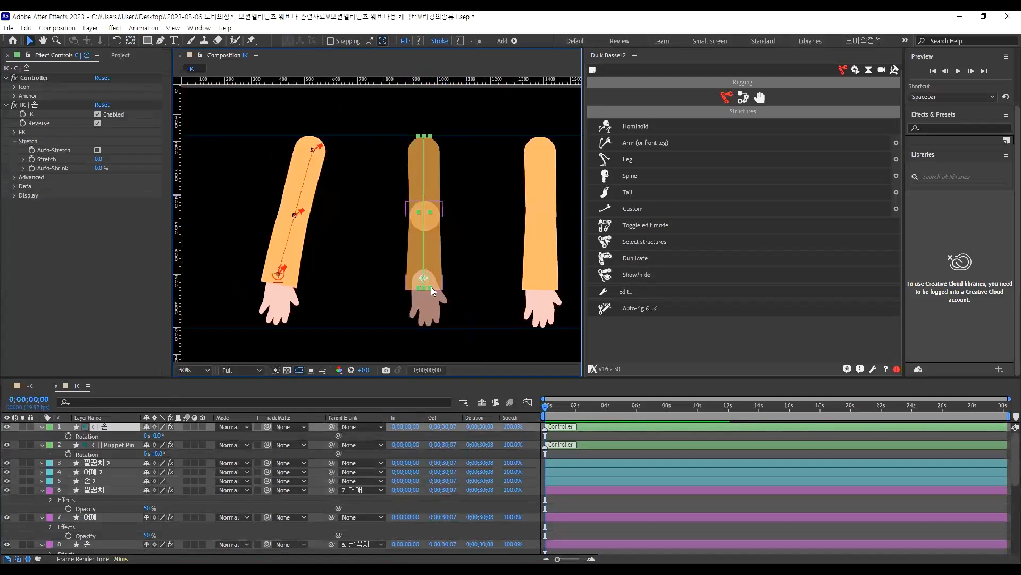
pyautogui.scroll(2, 426, 279)
pyautogui.scroll(-2, 430, 268)
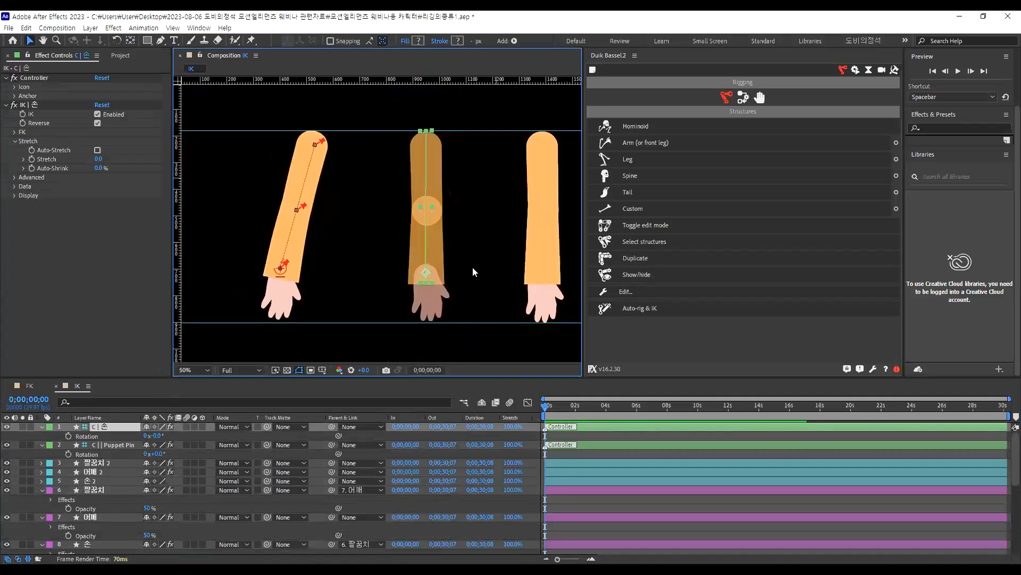
pyautogui.moveTo(423, 270); pyautogui.dragTo(469, 240)
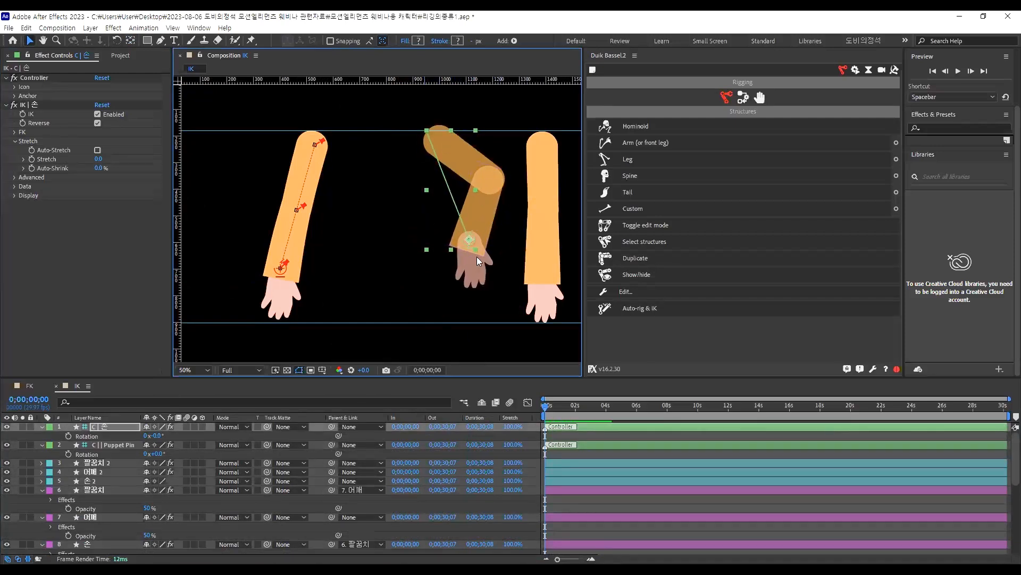
pyautogui.hotkey('ctrl', 'z')
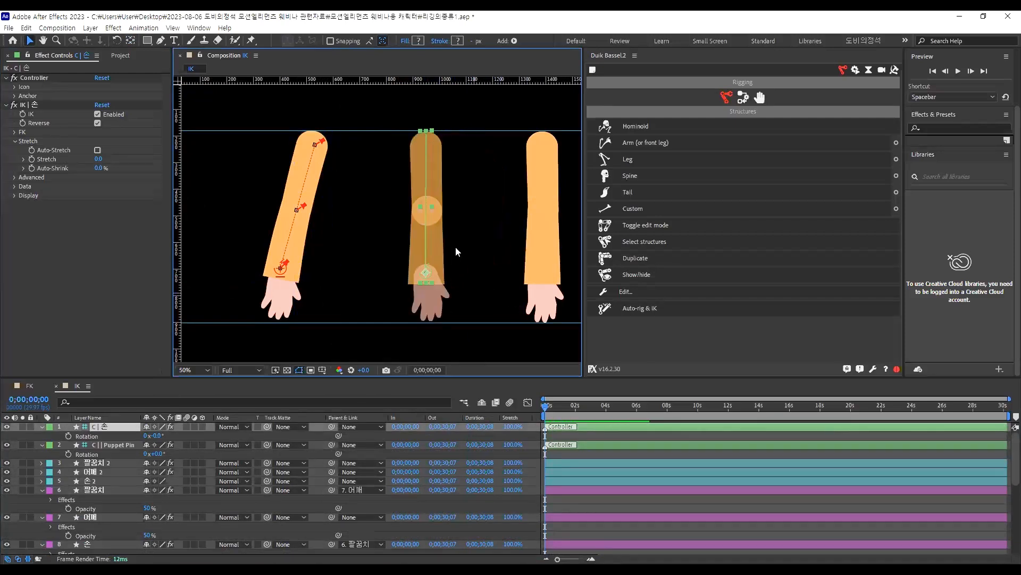
# Add a Duik Arm structure and move it by its Arm bone onto the third arm's shoulder area
pyautogui.click(387, 305)
pyautogui.moveTo(439, 291); pyautogui.dragTo(292, 309)
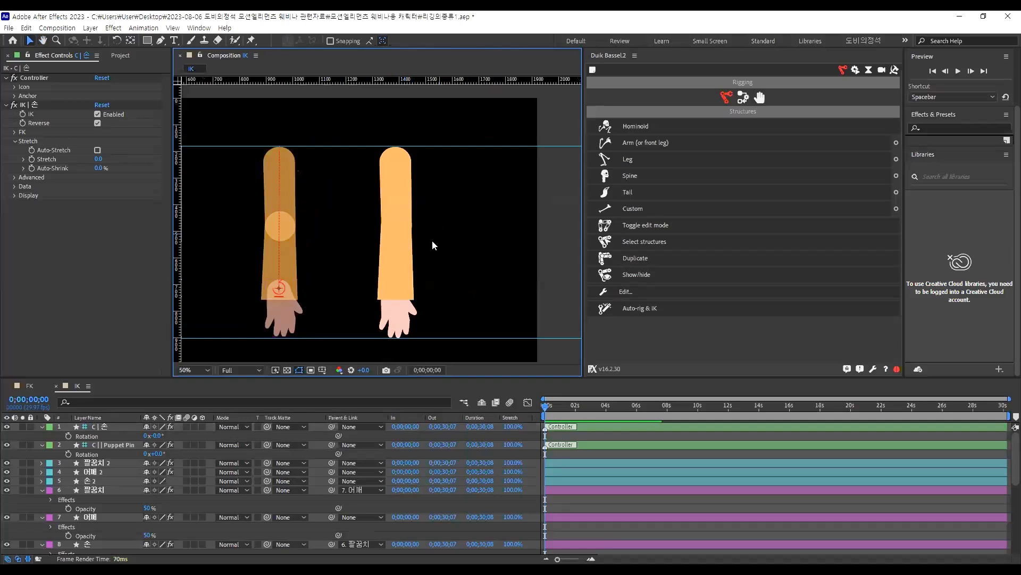
pyautogui.scroll(-2, 434, 238)
pyautogui.scroll(2, 427, 276)
pyautogui.scroll(-1, 420, 266)
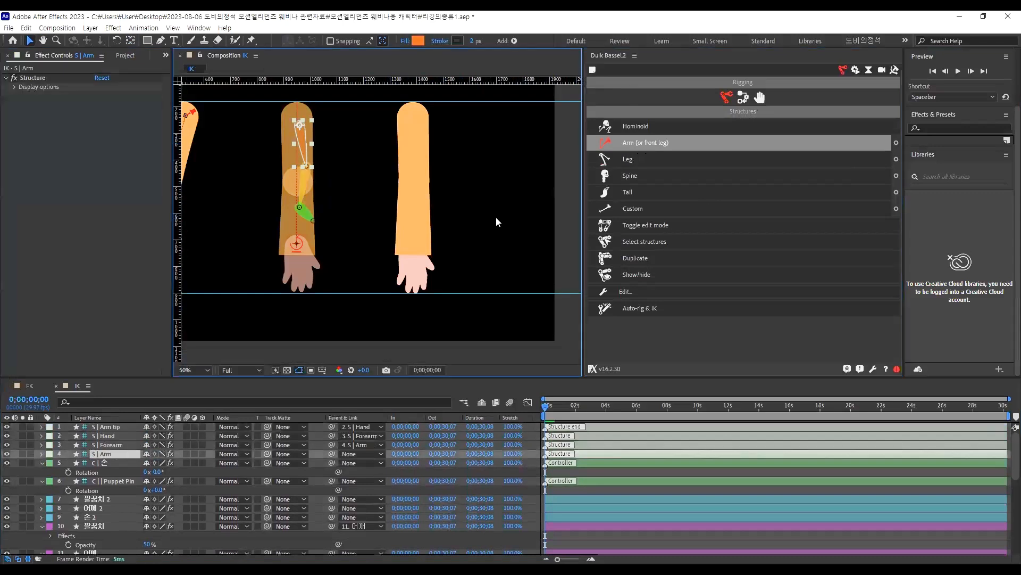
pyautogui.moveTo(305, 126); pyautogui.dragTo(409, 113)
pyautogui.click(608, 487)
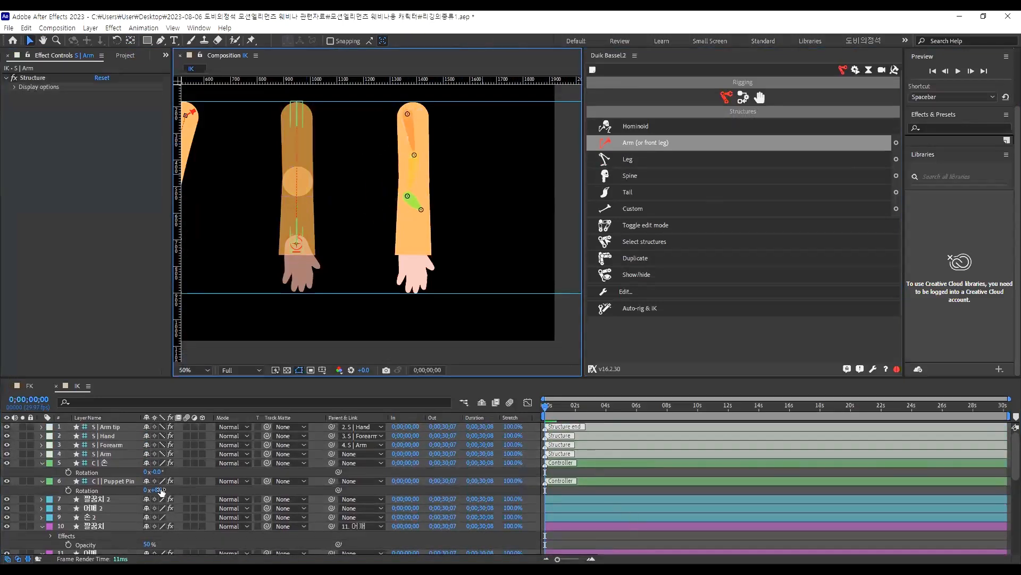
# Set the opacity of the third arm's forearm, upper arm and hand layers to 50%
pyautogui.click(98, 498)
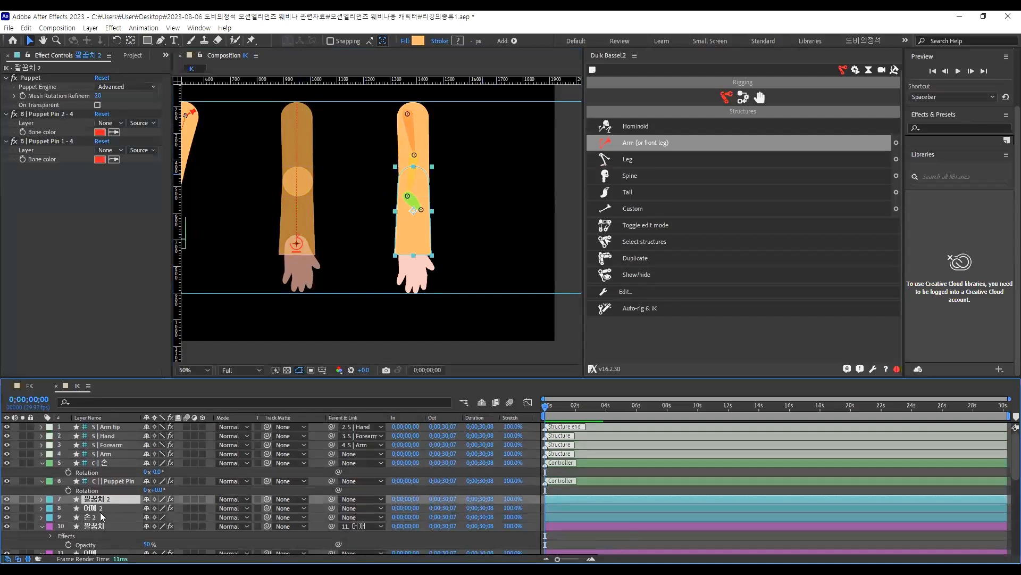
pyautogui.keyDown('shift'); pyautogui.click(97, 510); pyautogui.keyUp('shift')
pyautogui.keyDown('shift'); pyautogui.click(102, 516); pyautogui.keyUp('shift')
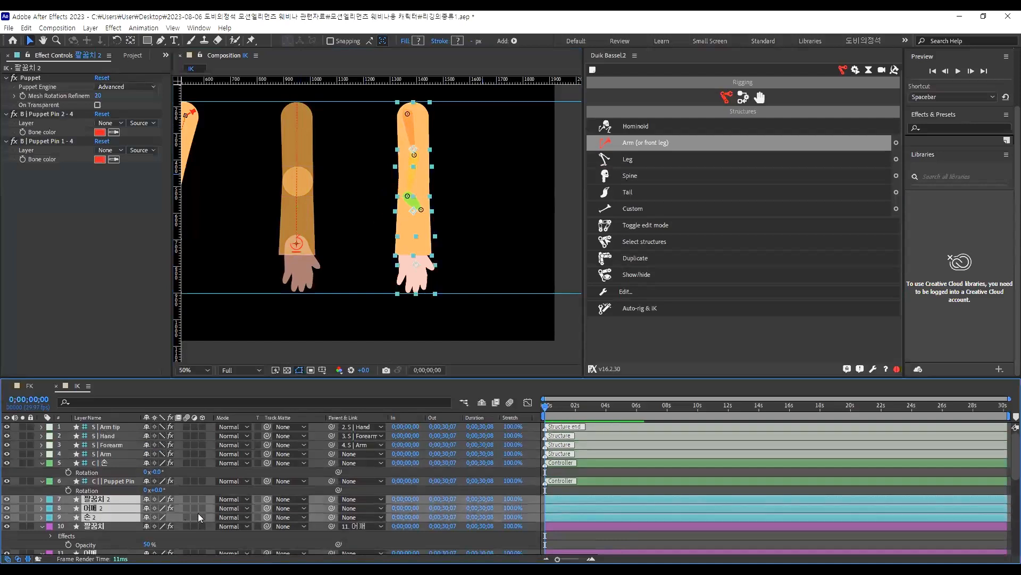
pyautogui.press('t')
pyautogui.click(151, 508)
pyautogui.write('50')
pyautogui.press('Return')
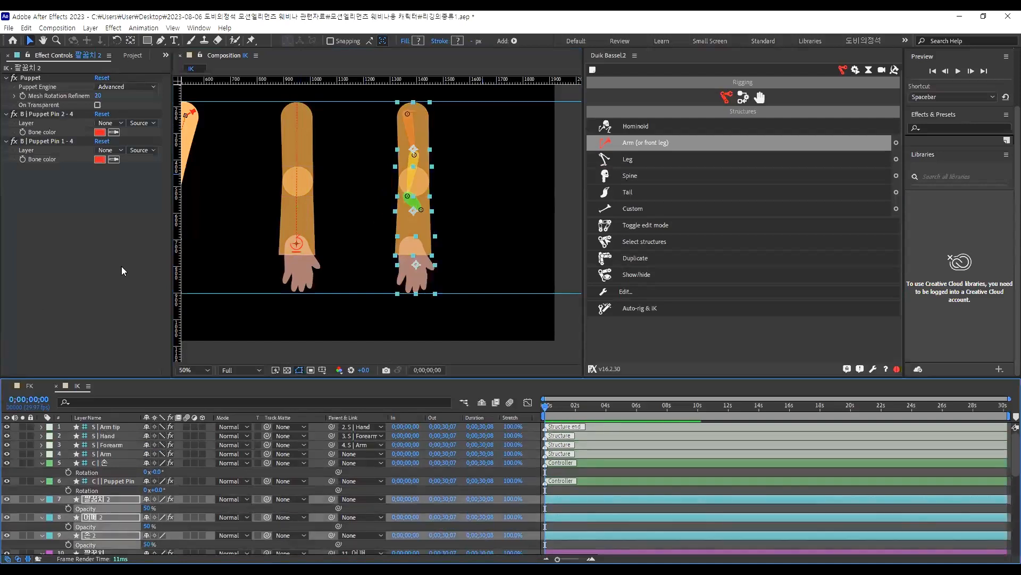
# Place the structure's Arm joint at the top of the third arm's shoulder and the Forearm joint at the elbow circle
pyautogui.click(396, 110)
pyautogui.scroll(2, 396, 110)
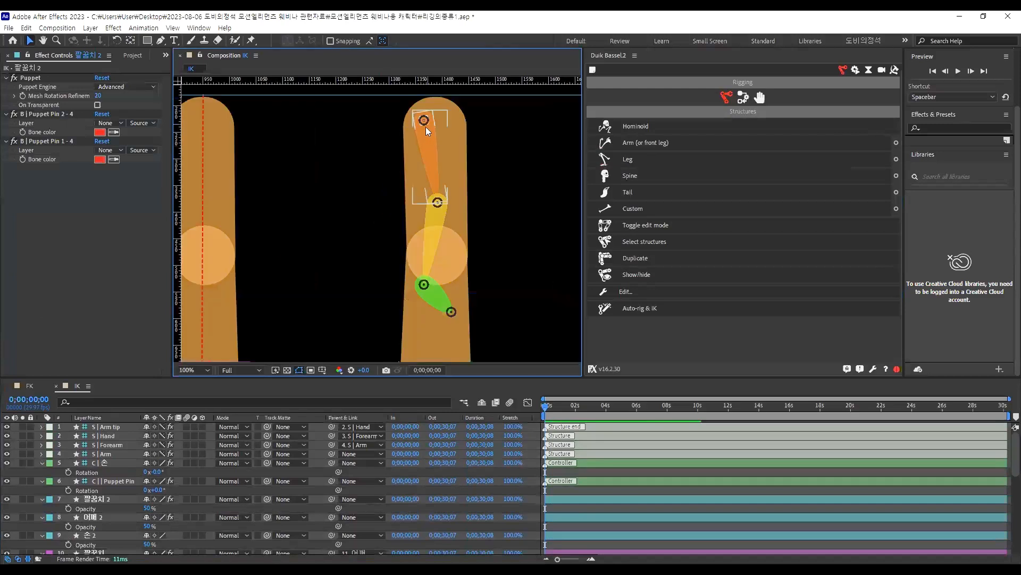
pyautogui.click(425, 122)
pyautogui.moveTo(424, 122); pyautogui.dragTo(435, 111)
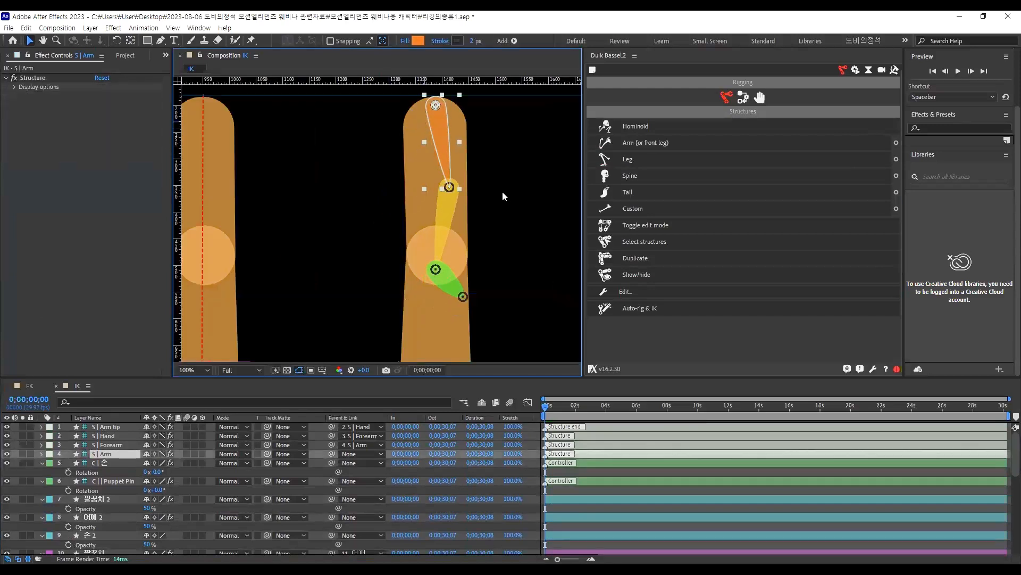
pyautogui.click(504, 196)
pyautogui.click(442, 187)
pyautogui.scroll(-2, 447, 185)
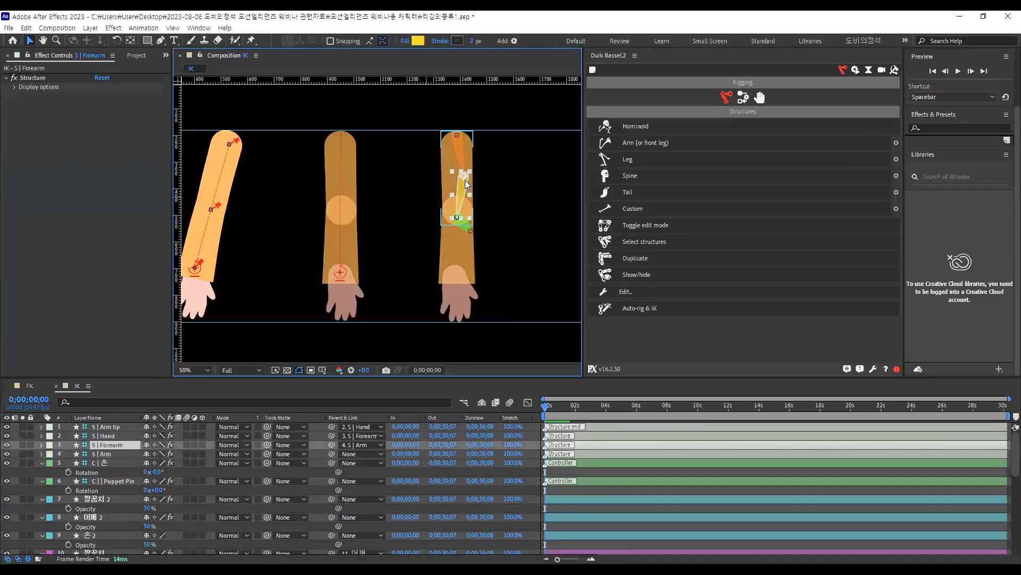
pyautogui.moveTo(465, 183); pyautogui.dragTo(457, 216)
# Place the structure's Hand joint at the third arm's wrist and the Arm tip at the fingertips
pyautogui.click(500, 230)
pyautogui.click(455, 254)
pyautogui.moveTo(461, 273); pyautogui.dragTo(469, 295)
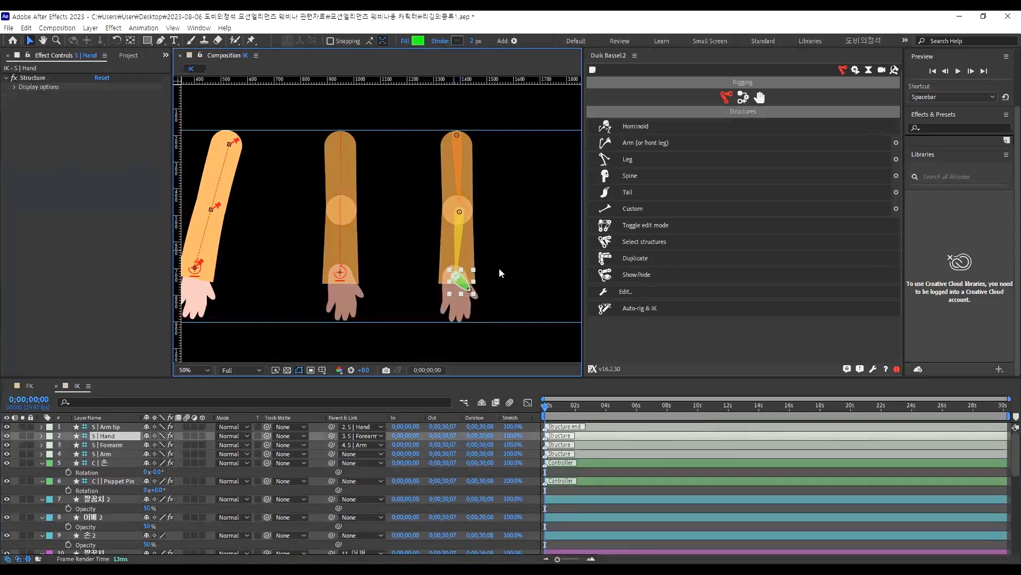
pyautogui.click(470, 292)
pyautogui.moveTo(462, 326); pyautogui.dragTo(456, 321)
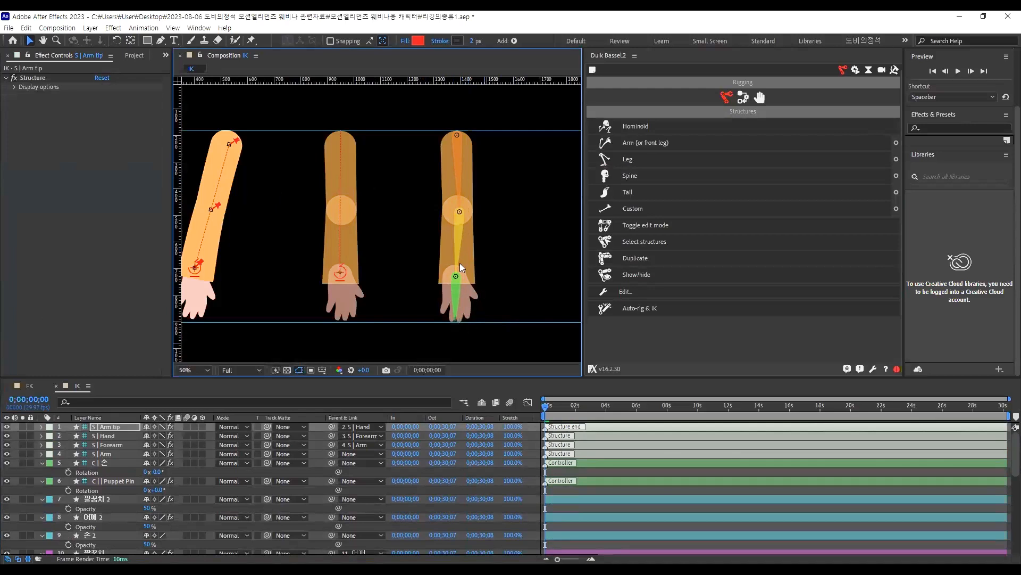
pyautogui.scroll(4, 457, 295)
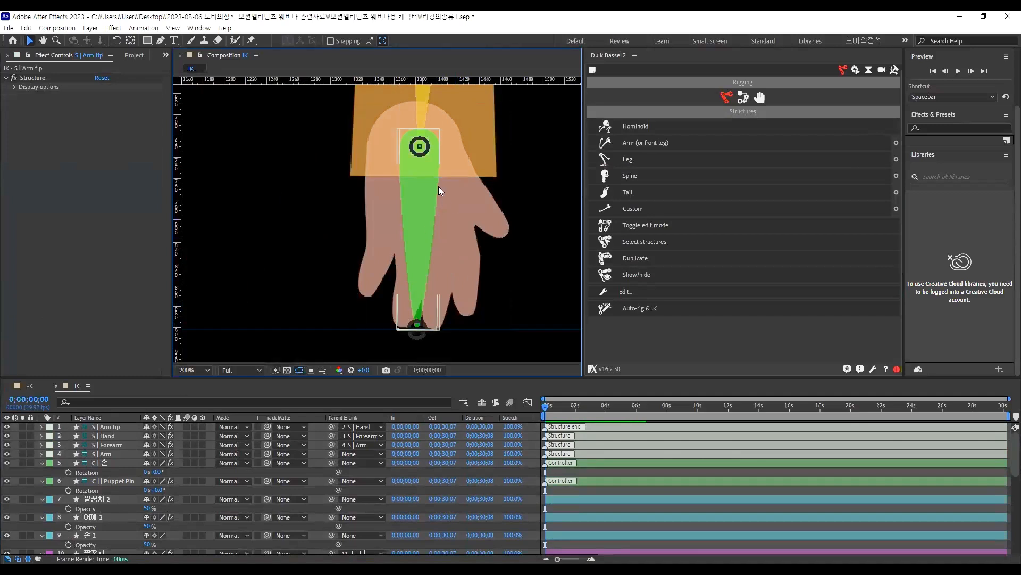
pyautogui.scroll(-1, 423, 219)
# Parent the third arm's upper arm, hand and forearm layers to the matching S | Arm, S | Hand and S | Forearm structures
pyautogui.click(115, 508)
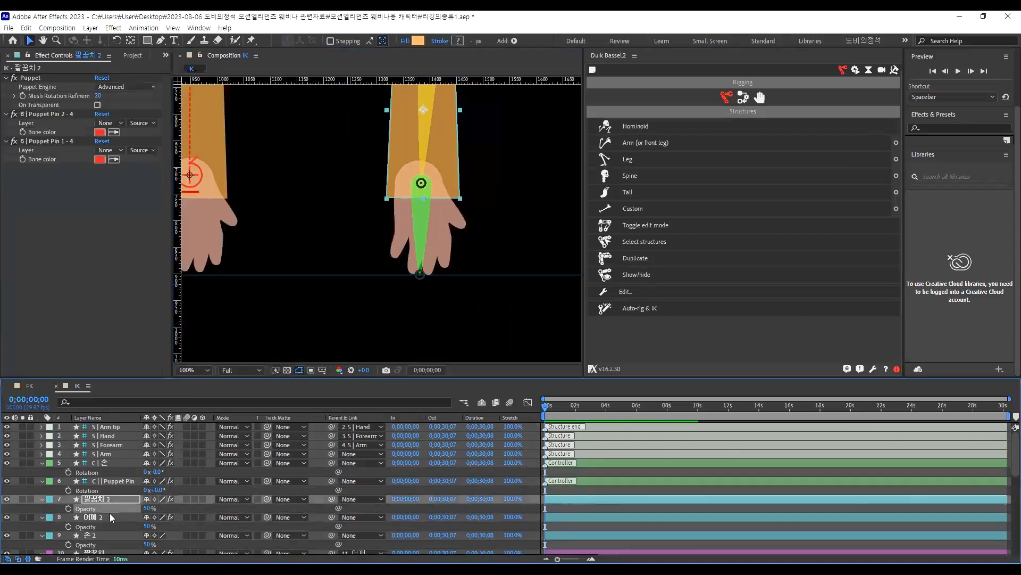
pyautogui.press('`')
pyautogui.click(308, 186)
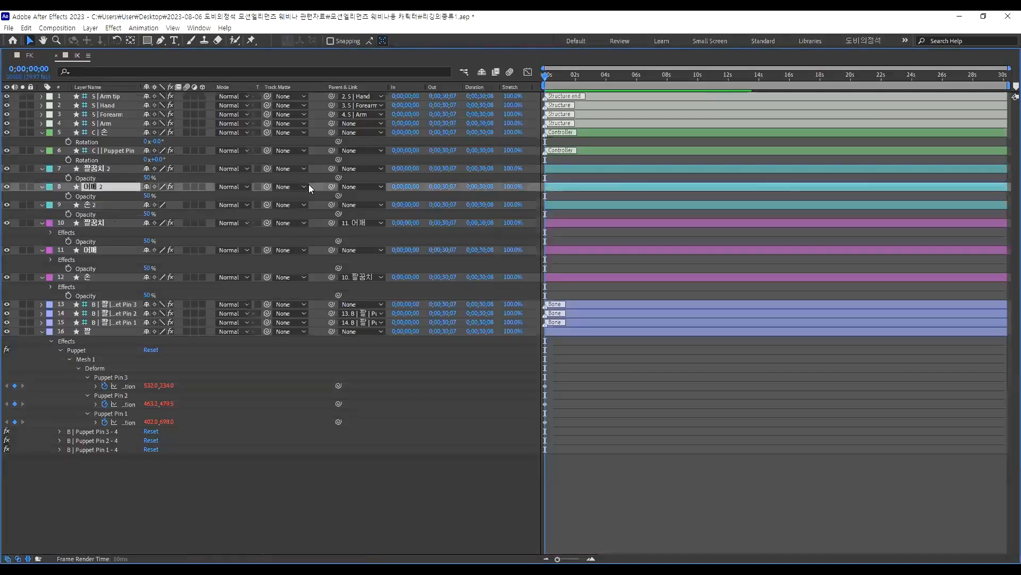
pyautogui.moveTo(331, 186); pyautogui.dragTo(102, 125)
pyautogui.click(415, 208)
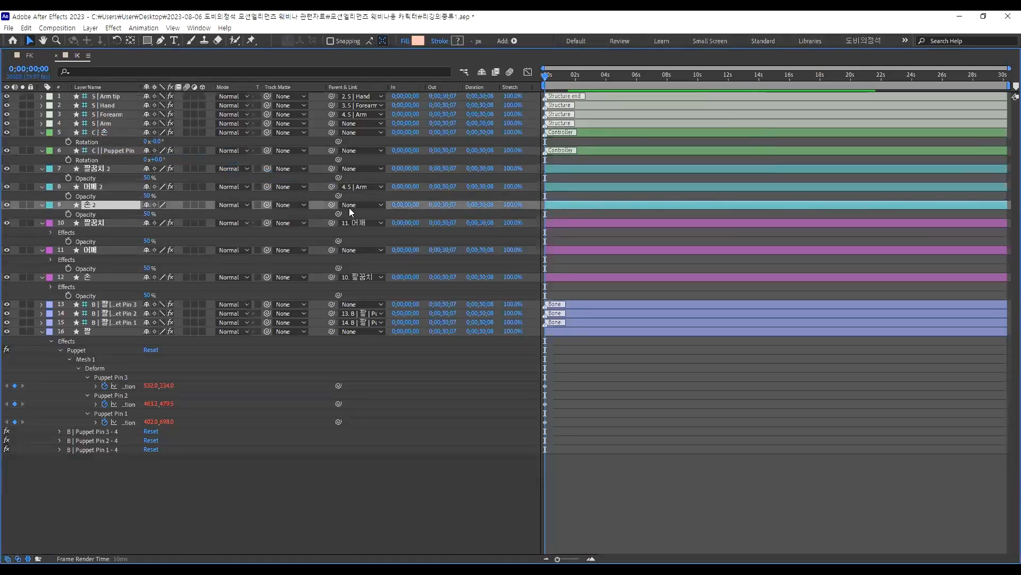
pyautogui.moveTo(331, 205); pyautogui.dragTo(105, 107)
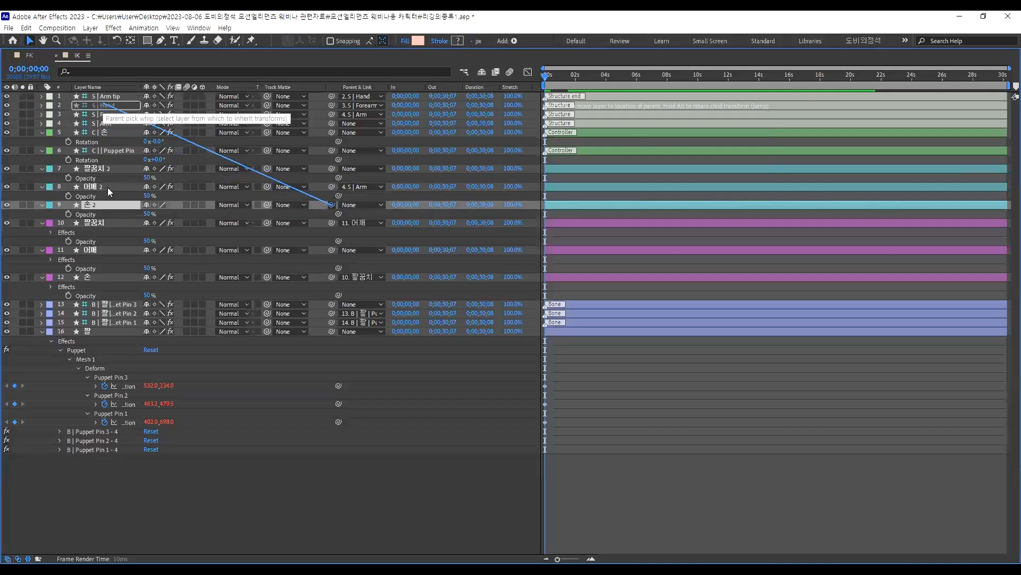
pyautogui.click(422, 170)
pyautogui.moveTo(331, 168); pyautogui.dragTo(113, 118)
# Apply Auto-rig & IK to the four Arm structure layers, from S | Arm to S | Arm tip
pyautogui.click(110, 125)
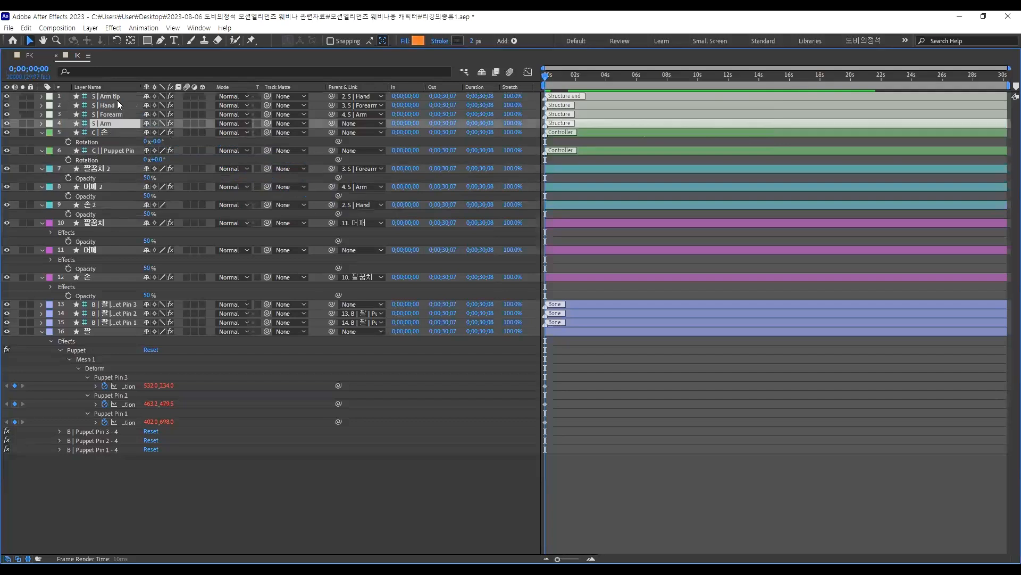
pyautogui.keyDown('shift'); pyautogui.click(119, 96); pyautogui.keyUp('shift')
pyautogui.press('`')
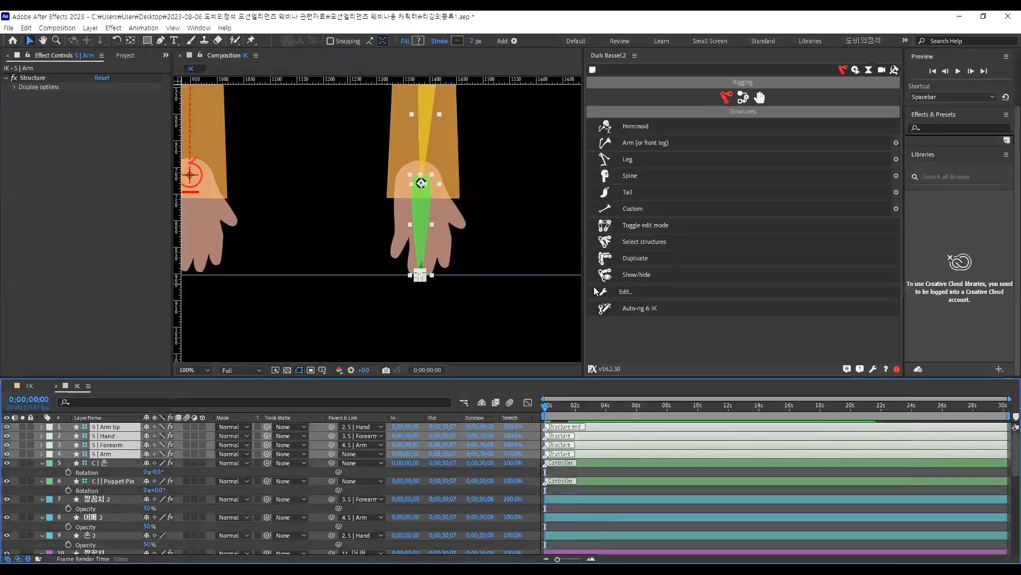
pyautogui.click(650, 304)
pyautogui.click(516, 228)
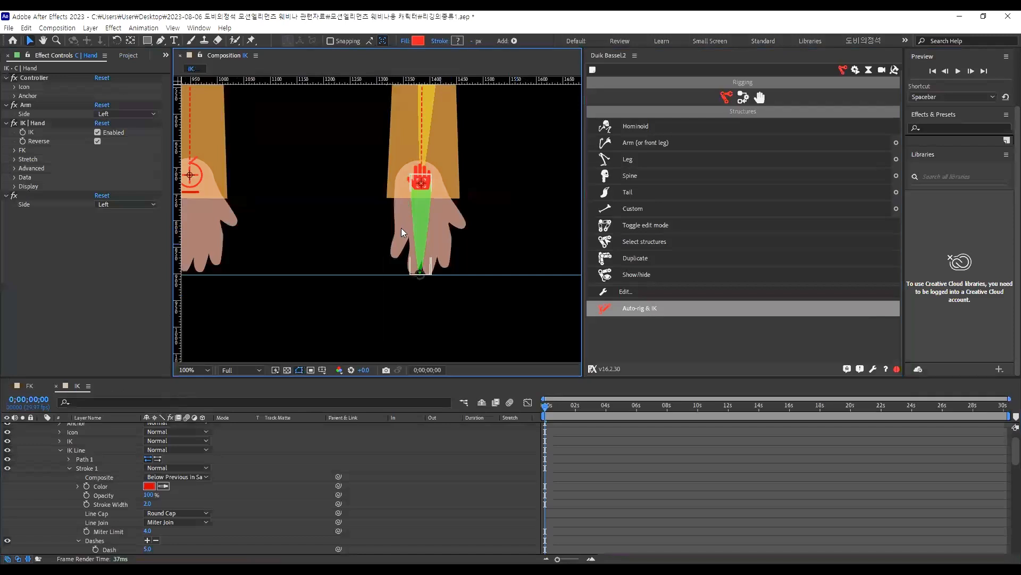
# Test the third arm's IK rig by moving its hand controller up so the elbow bends
pyautogui.scroll(-3, 408, 233)
pyautogui.scroll(2, 409, 232)
pyautogui.click(420, 234)
pyautogui.scroll(2, 420, 234)
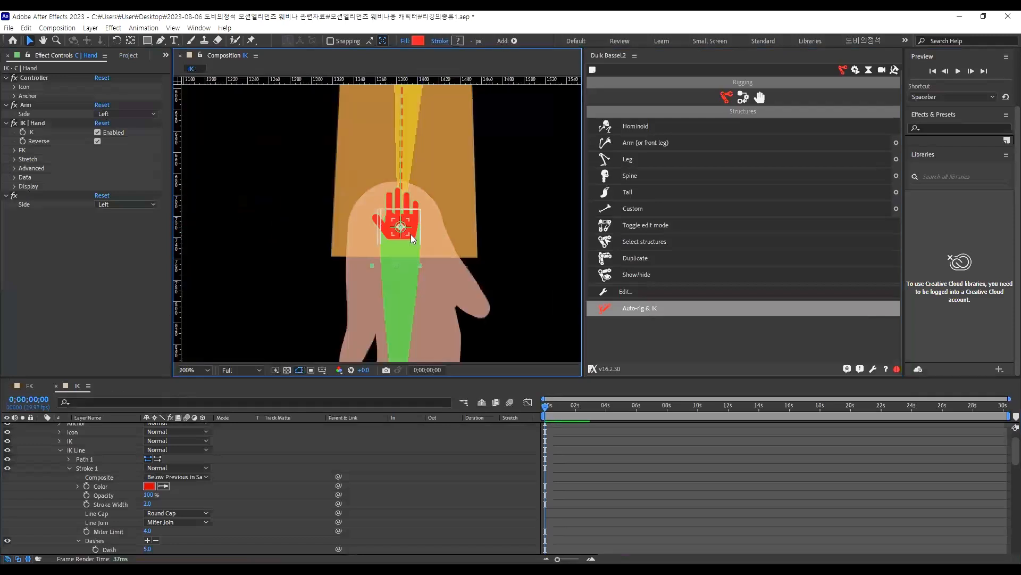
pyautogui.moveTo(512, 175); pyautogui.dragTo(496, 162)
pyautogui.scroll(-1, 366, 193)
pyautogui.moveTo(442, 199); pyautogui.dragTo(399, 215)
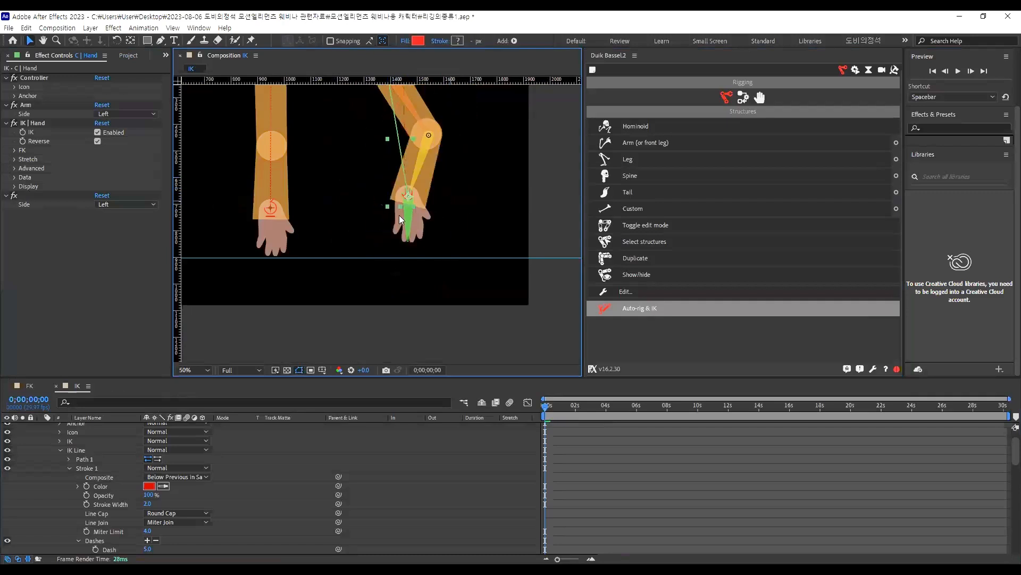
# Test the second arm's wrist controller and the third arm's hand controller by moving each upward, undoing each move
pyautogui.click(271, 207)
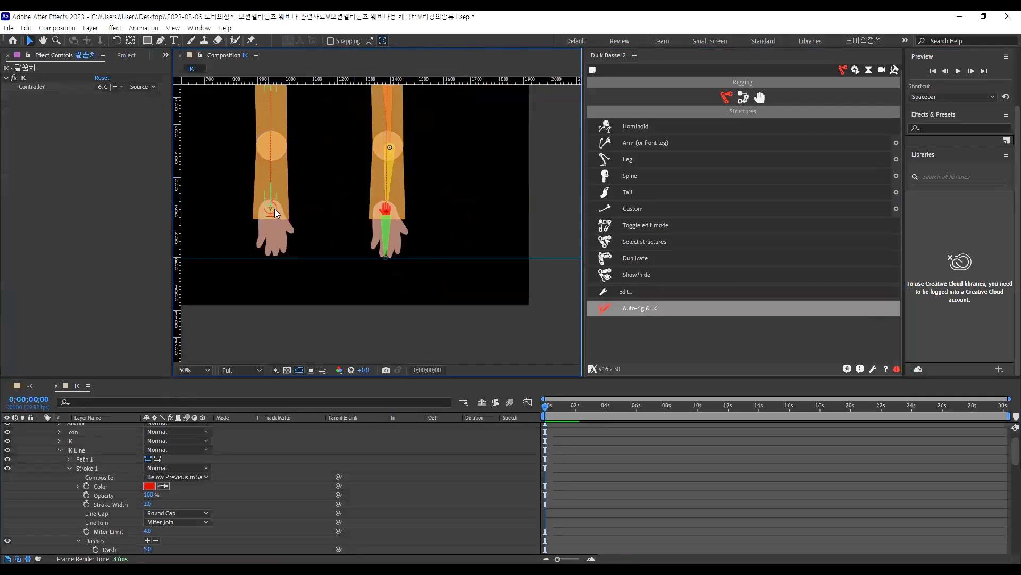
pyautogui.moveTo(273, 209); pyautogui.dragTo(306, 176)
pyautogui.hotkey('ctrl', 'z')
pyautogui.moveTo(387, 210); pyautogui.dragTo(429, 154)
pyautogui.hotkey('ctrl', 'z')
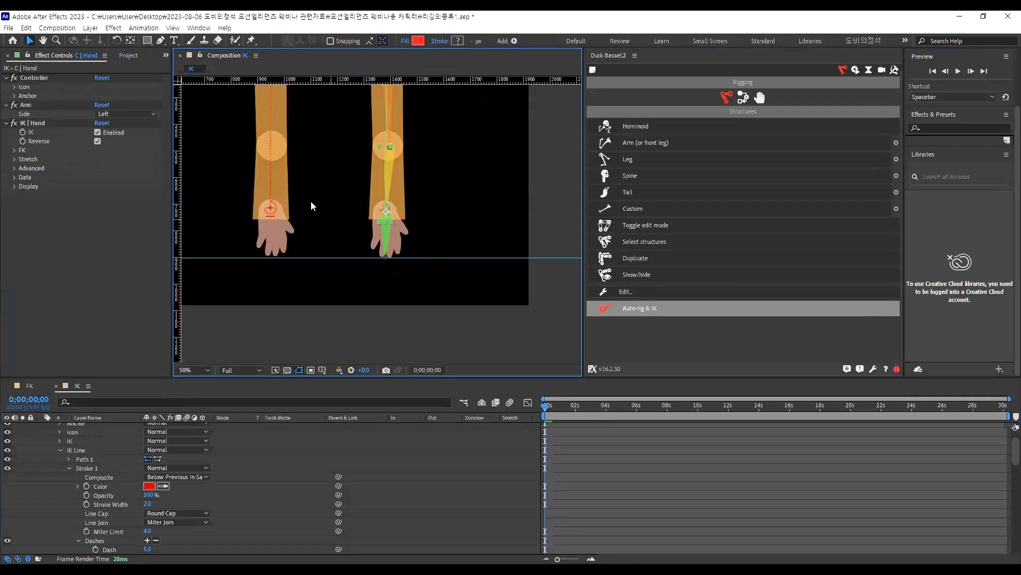
# Bend the second arm by moving its wrist controller up beside the elbow, and undo the move
pyautogui.scroll(-1, 294, 218)
pyautogui.scroll(1, 324, 248)
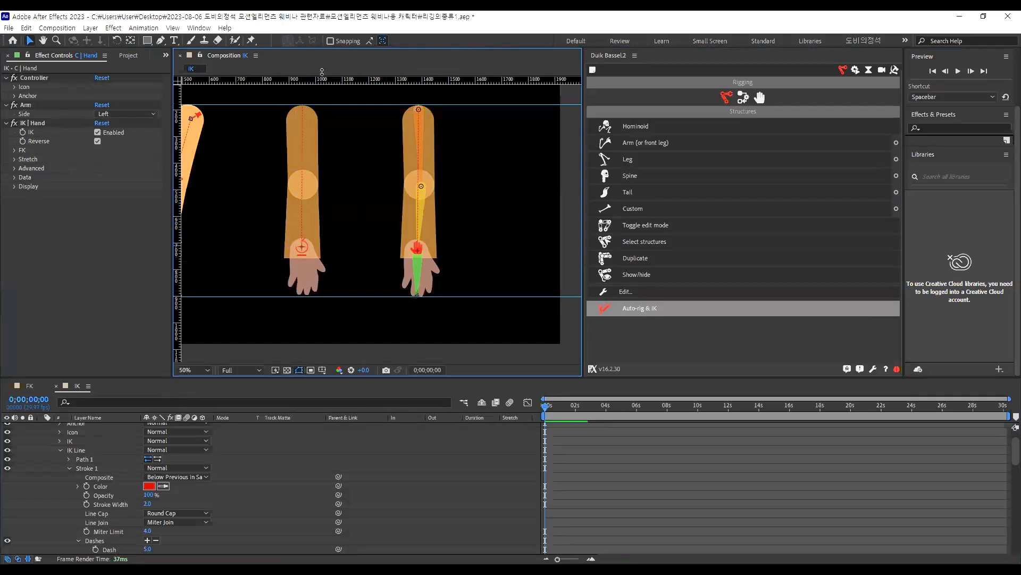
pyautogui.click(258, 151)
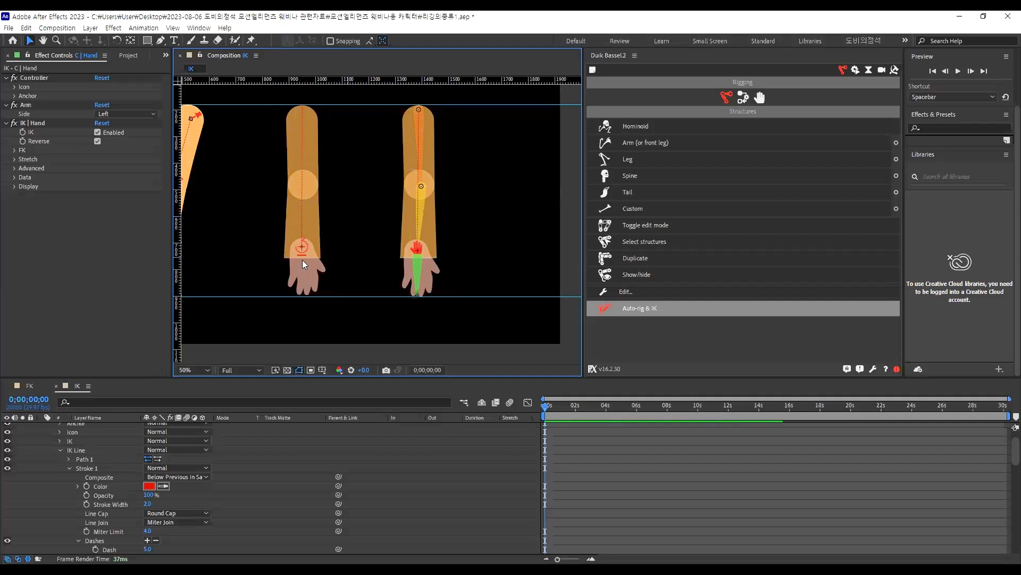
pyautogui.moveTo(302, 245); pyautogui.dragTo(328, 207)
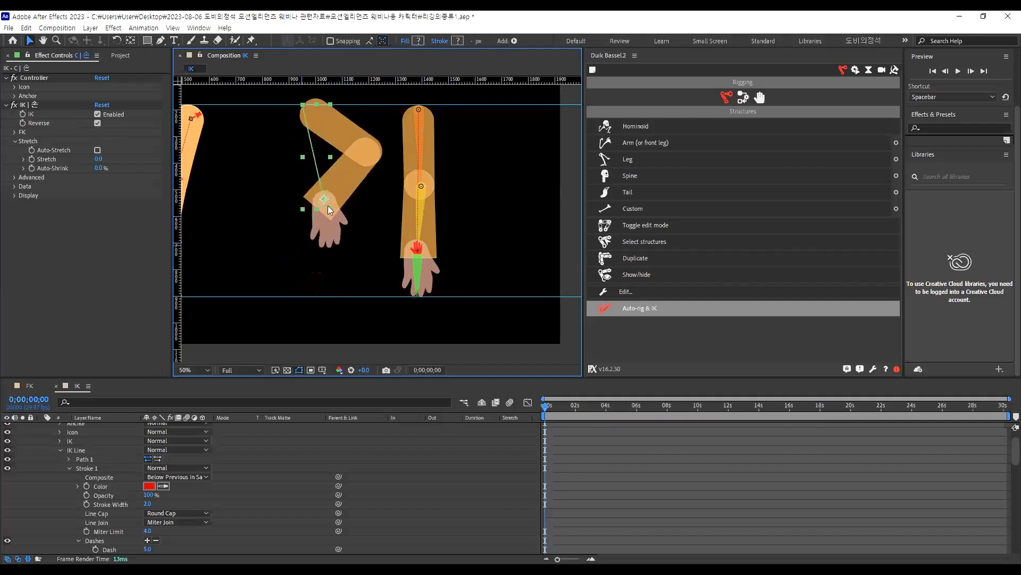
pyautogui.hotkey('ctrl', 'z')
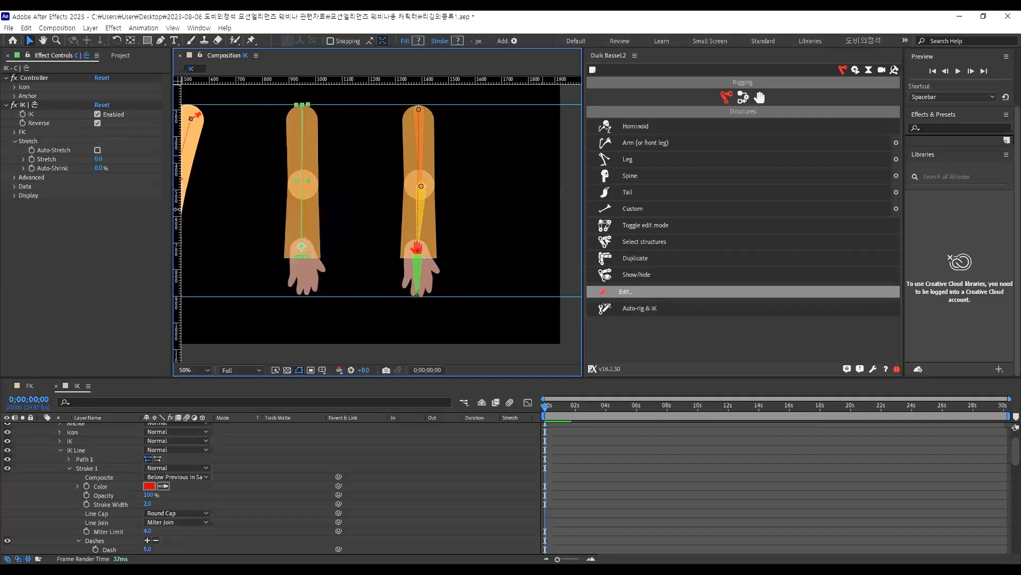
pyautogui.click(281, 219)
pyautogui.click(462, 276)
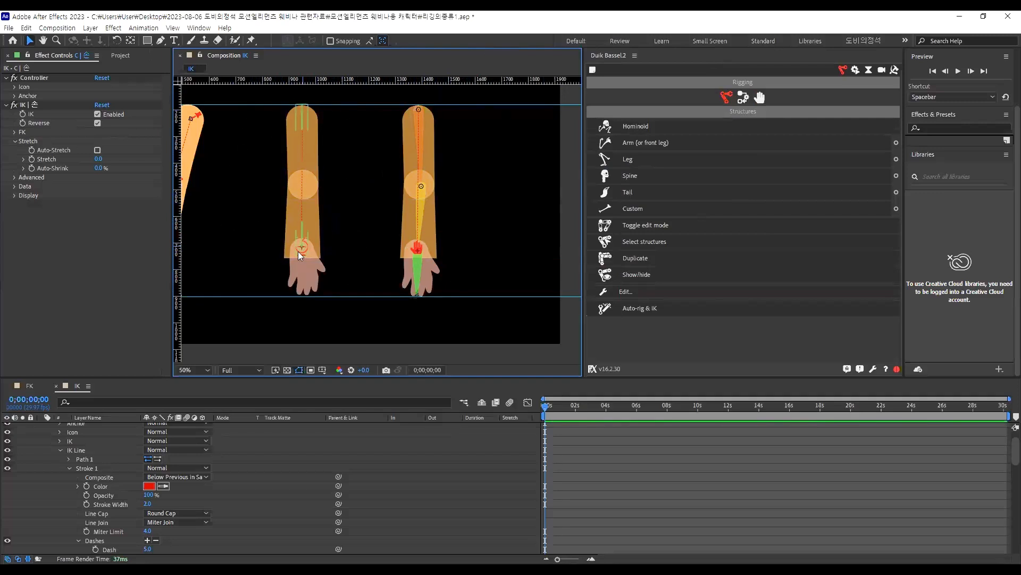
# Try the third arm's hand controller at different positions and undo the moves
pyautogui.moveTo(418, 251); pyautogui.dragTo(458, 175)
pyautogui.moveTo(373, 172); pyautogui.dragTo(227, 329)
pyautogui.hotkey('ctrl', 'z')
pyautogui.hotkey('ctrl', 'z')
# Expand the Stretch settings of the third arm's IK | Hand effect and raise its hand controller to bend the arm
pyautogui.click(15, 159)
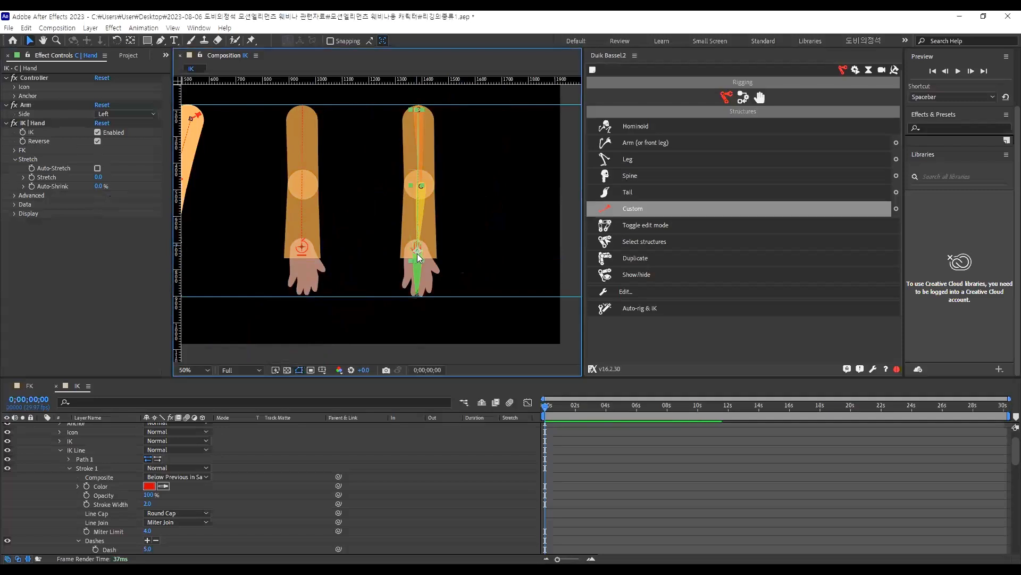
pyautogui.moveTo(417, 249); pyautogui.dragTo(401, 207)
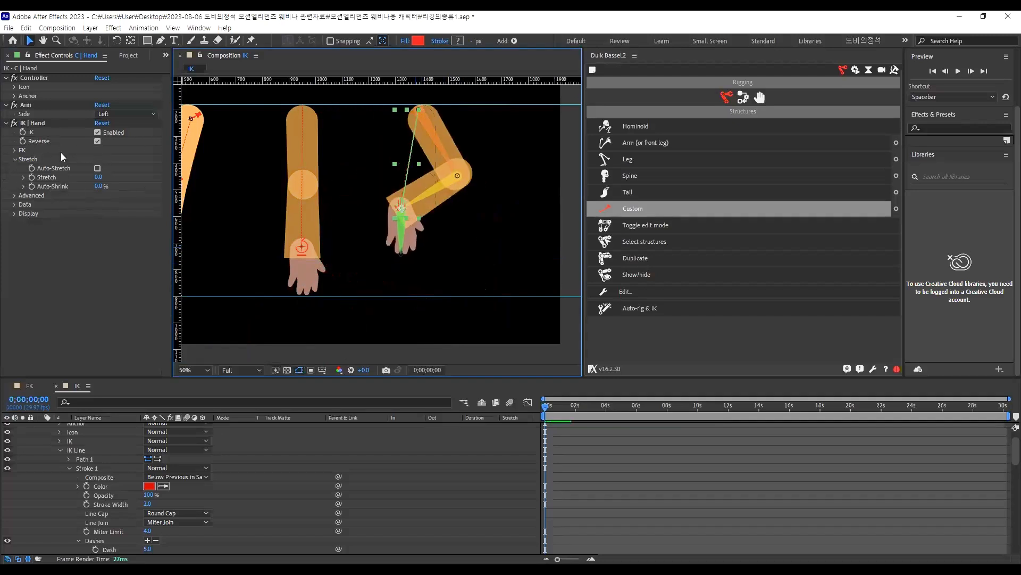
pyautogui.click(367, 237)
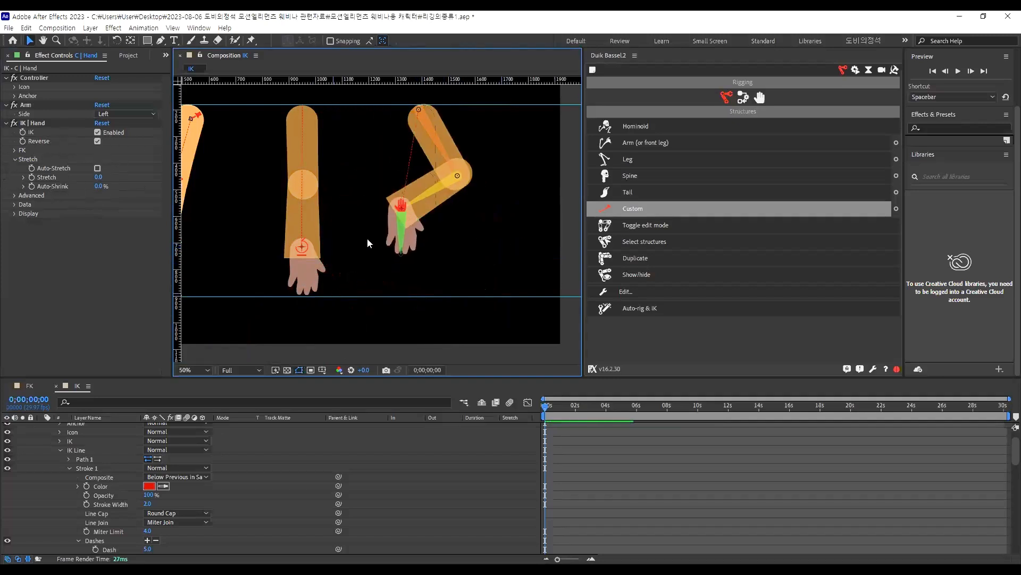
pyautogui.scroll(-4, 359, 226)
pyautogui.scroll(2, 359, 226)
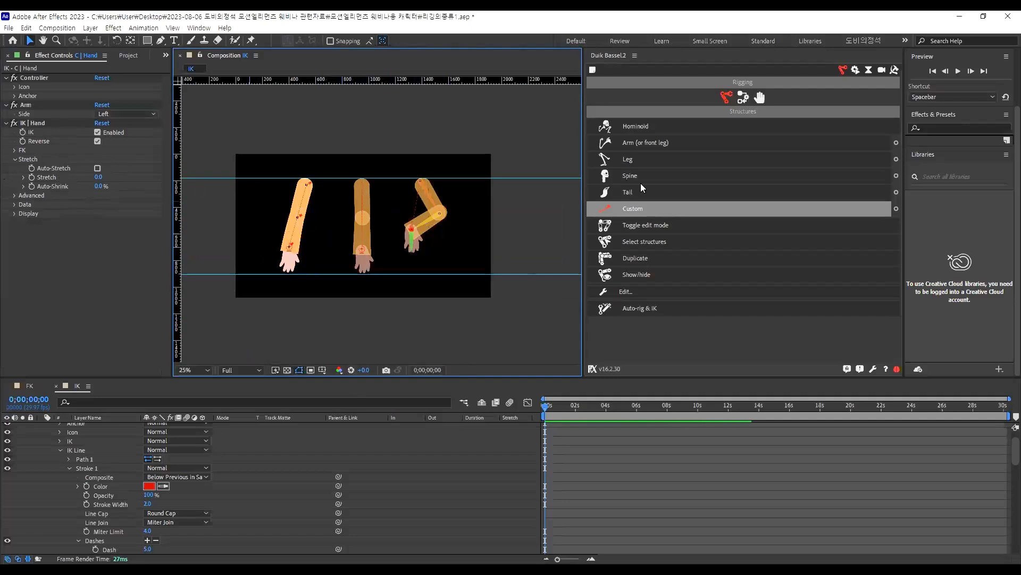
# Switch to the FK composition containing the single arm
pyautogui.click(37, 386)
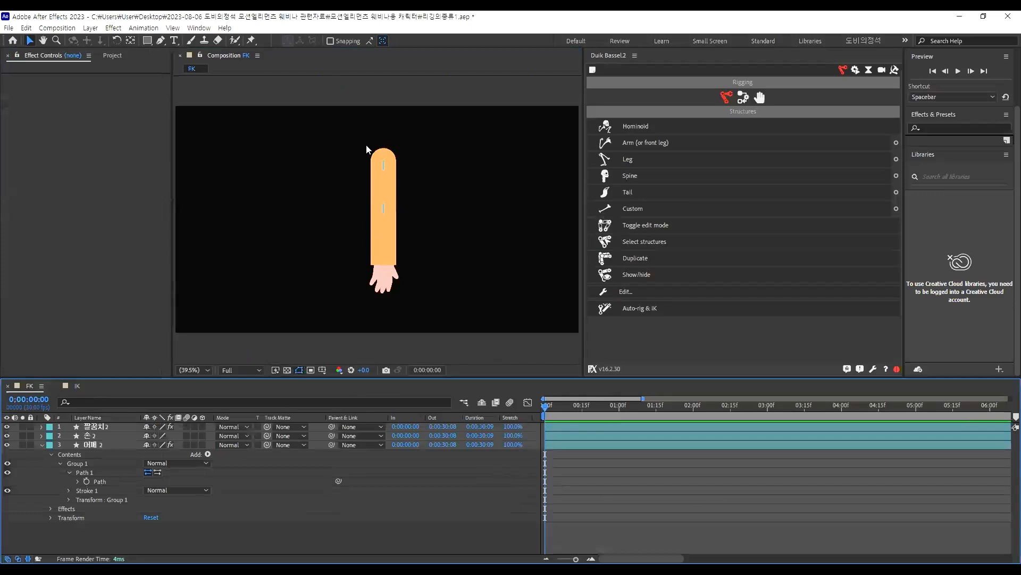
pyautogui.scroll(3, 380, 149)
pyautogui.scroll(-1, 379, 149)
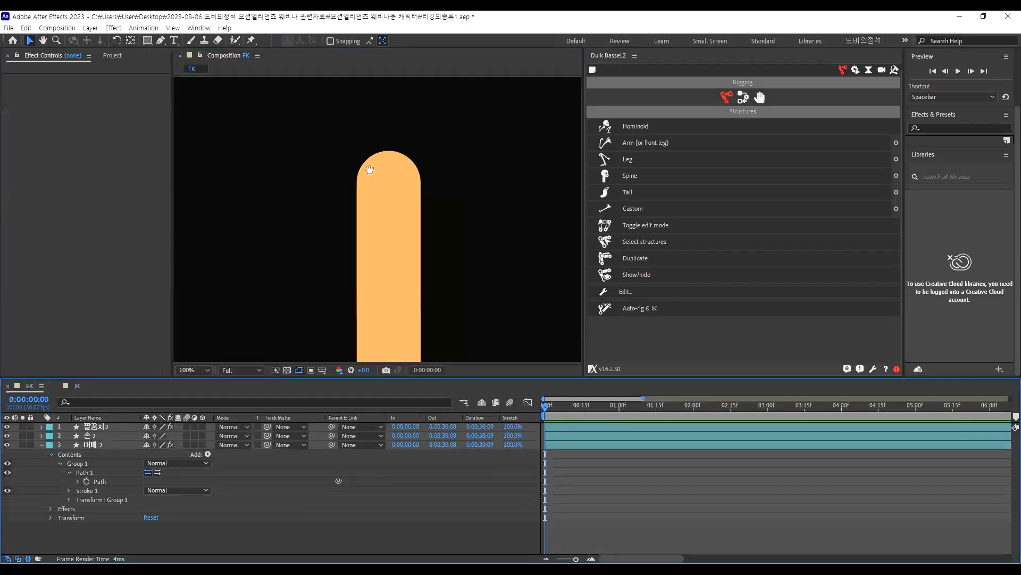
pyautogui.moveTo(488, 338); pyautogui.dragTo(460, 246)
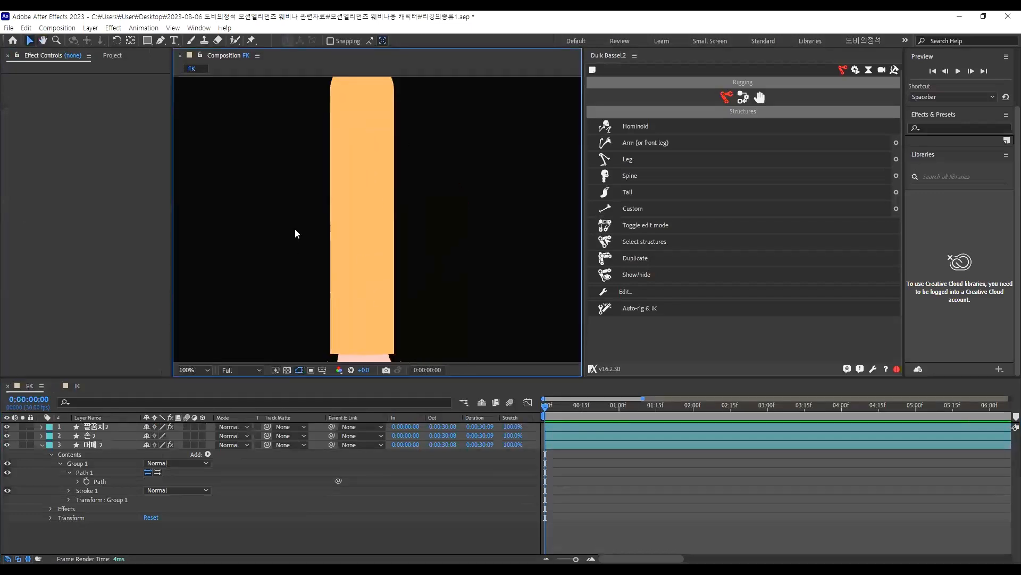
pyautogui.scroll(-2, 365, 232)
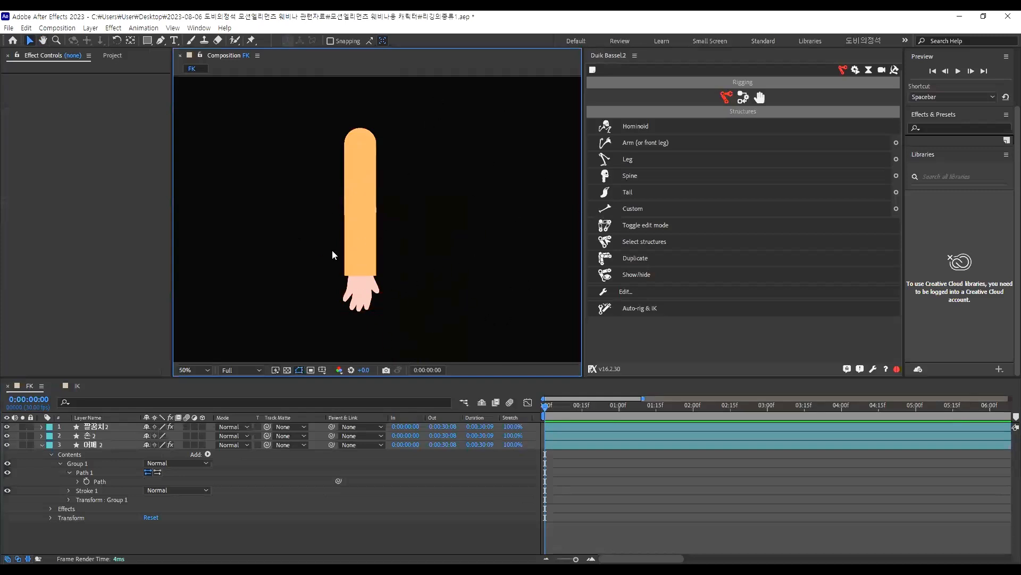
# Pull the hand layer 손 2 away from the sleeve as a separate piece, and undo the move
pyautogui.click(363, 250)
pyautogui.moveTo(337, 129); pyautogui.dragTo(434, 186)
pyautogui.click(402, 238)
pyautogui.moveTo(340, 265); pyautogui.dragTo(433, 293)
pyautogui.click(399, 288)
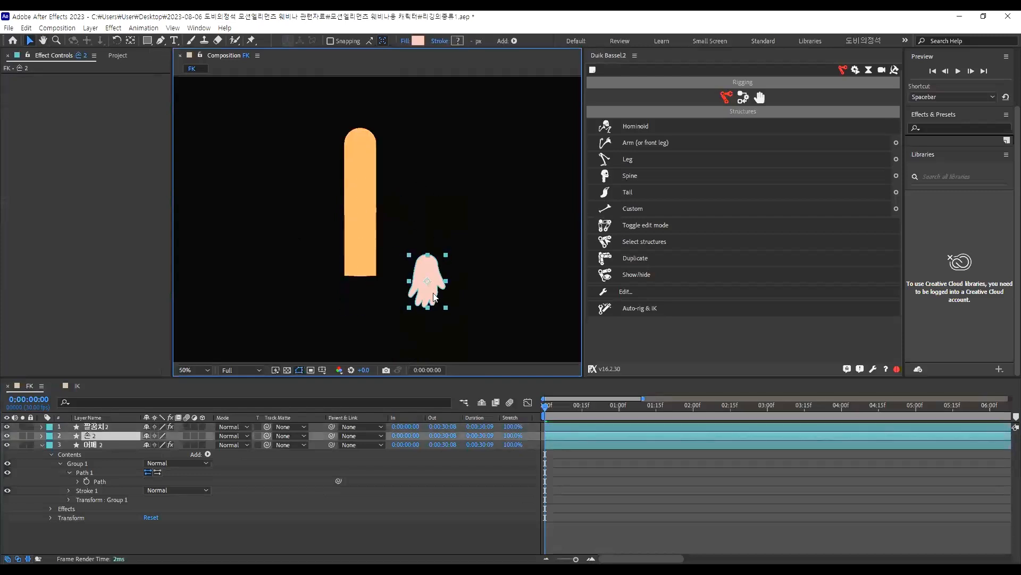
pyautogui.hotkey('ctrl', 'z')
# Examine the upper arm layer 어깨 2, its straight stroke path and its join with the forearm
pyautogui.moveTo(396, 211); pyautogui.dragTo(335, 230)
pyautogui.moveTo(415, 139); pyautogui.dragTo(342, 167)
pyautogui.scroll(2, 351, 166)
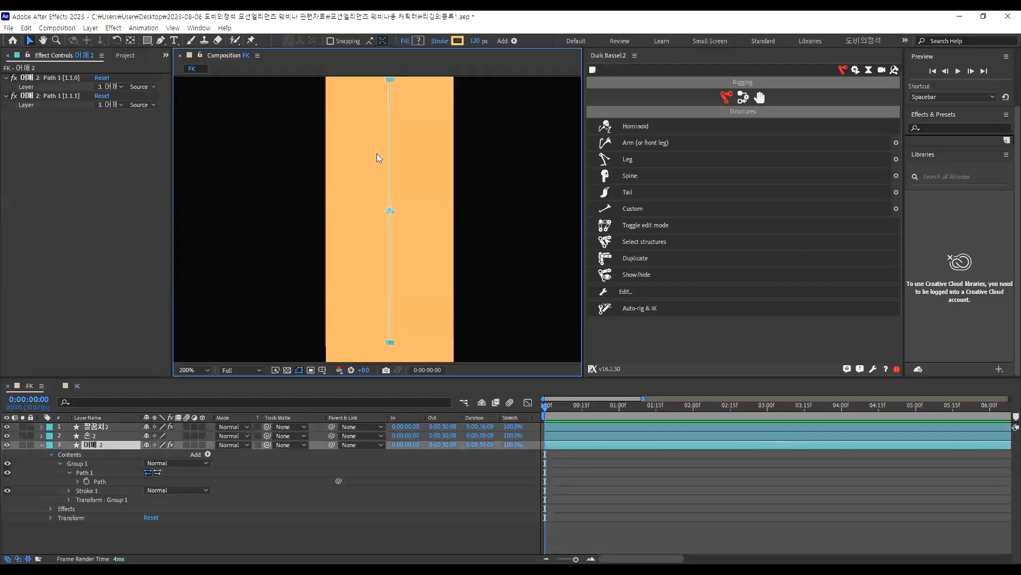
pyautogui.scroll(-1, 376, 157)
pyautogui.click(456, 232)
pyautogui.scroll(-1, 394, 231)
pyautogui.scroll(1, 423, 244)
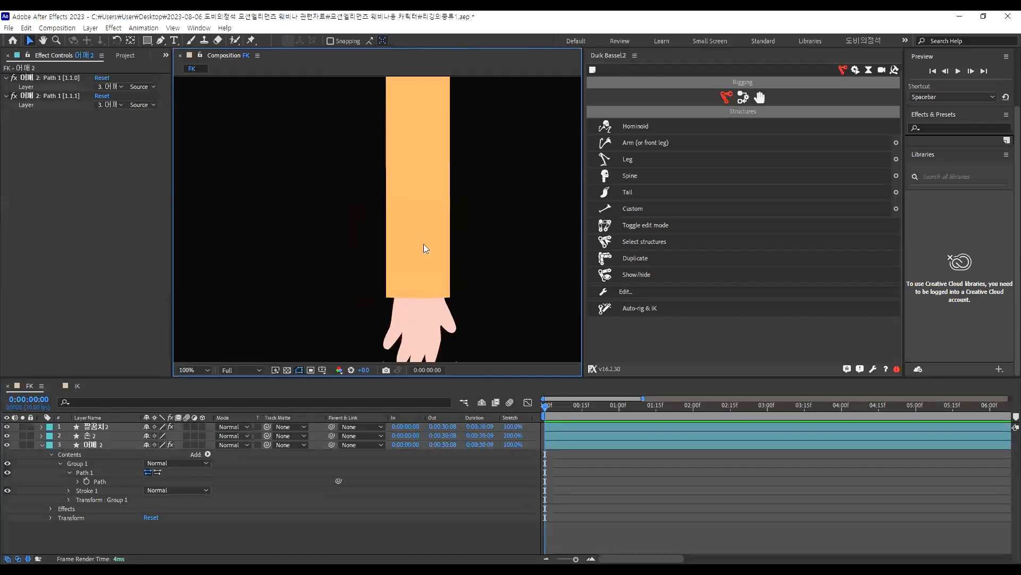
pyautogui.moveTo(512, 223); pyautogui.dragTo(446, 168)
pyautogui.scroll(-1, 419, 169)
pyautogui.moveTo(354, 184); pyautogui.dragTo(455, 178)
pyautogui.click(90, 444)
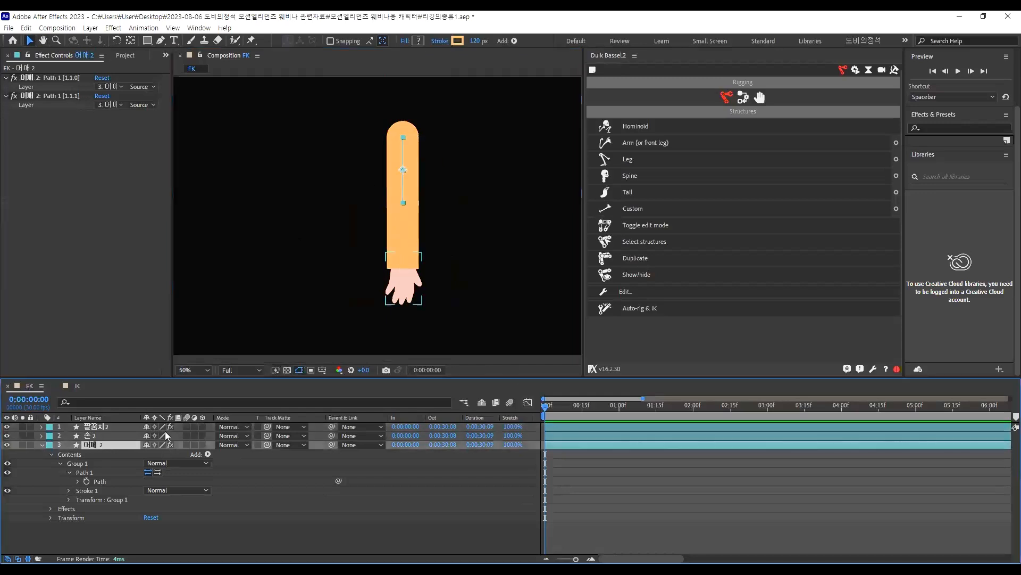
# Reveal and select the Path property of Path 1 in the forearm layer 팔꿈치2
pyautogui.click(570, 458)
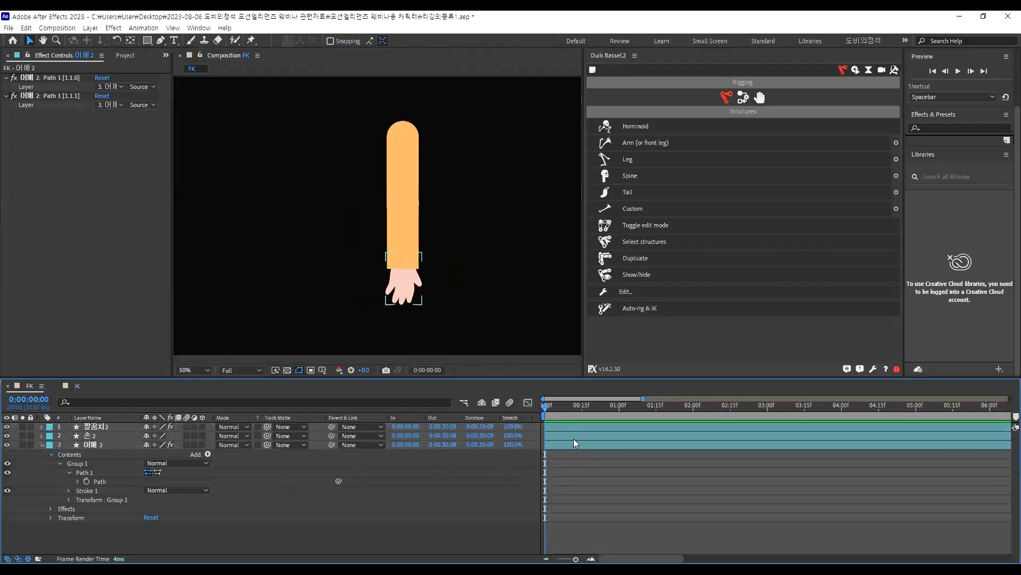
pyautogui.click(574, 437)
pyautogui.click(579, 426)
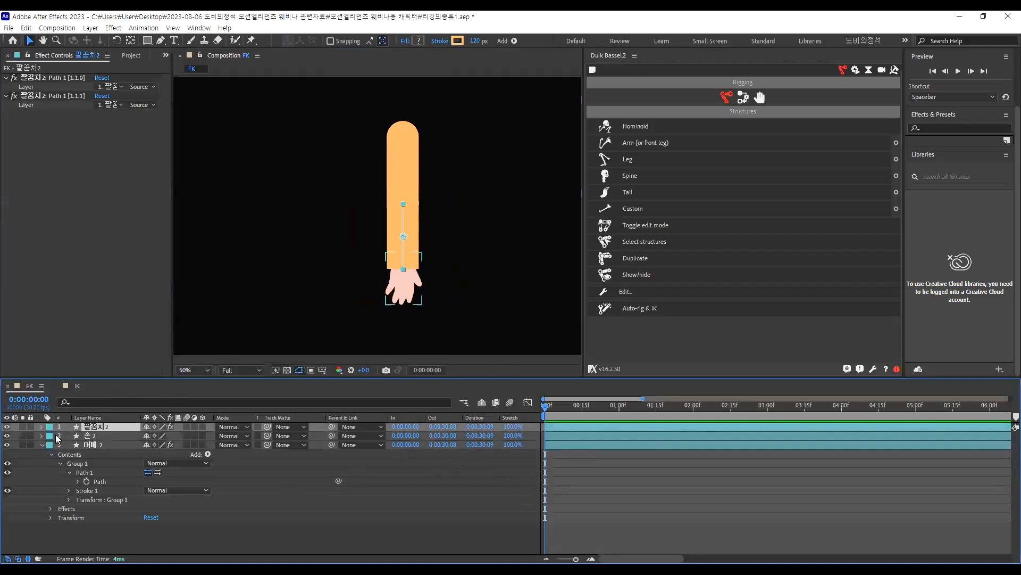
pyautogui.click(41, 427)
pyautogui.click(101, 464)
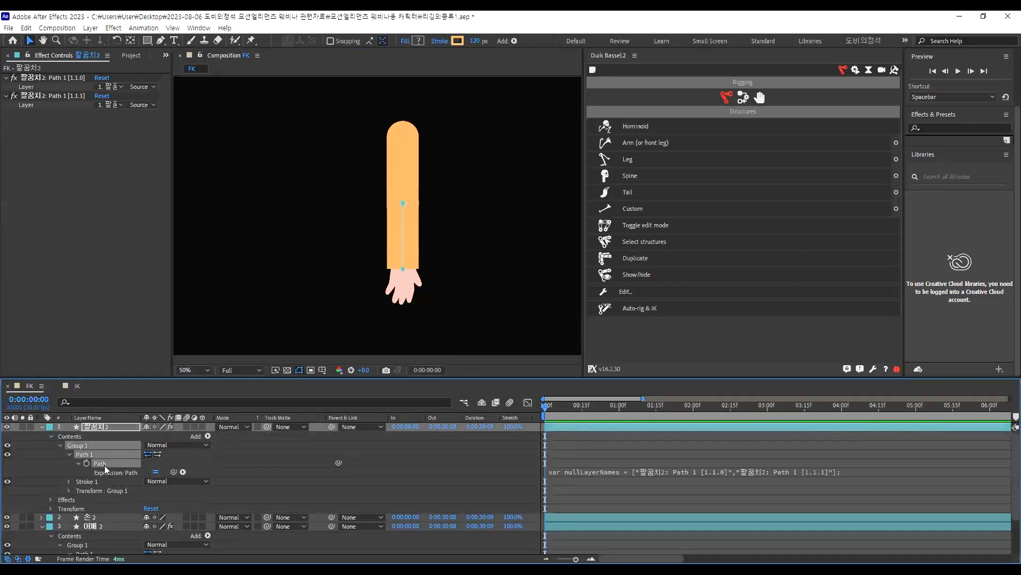
# Run Create Nulls From Paths on the forearm path with the Points Follow Nulls option
pyautogui.click(199, 28)
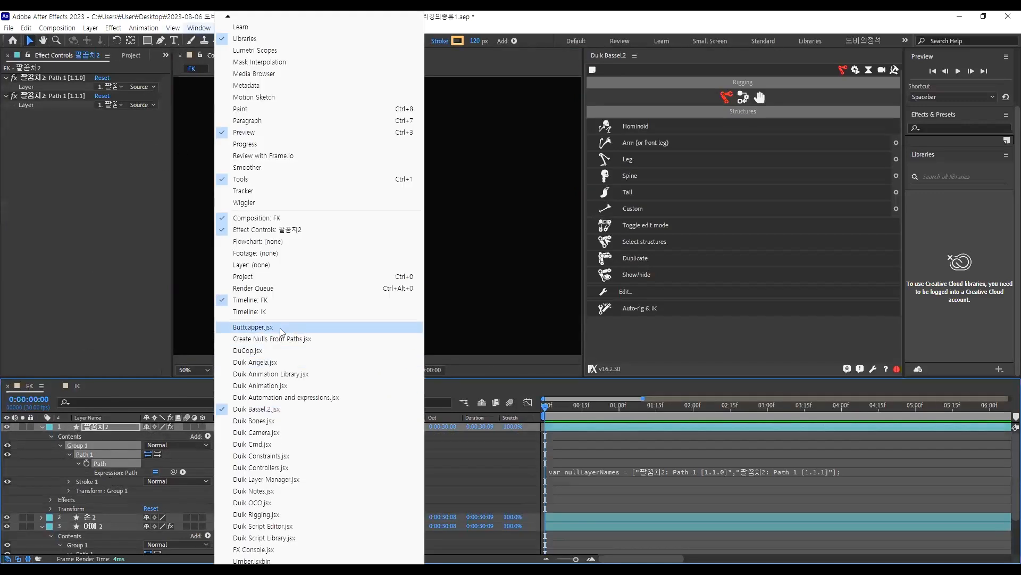
pyautogui.click(302, 345)
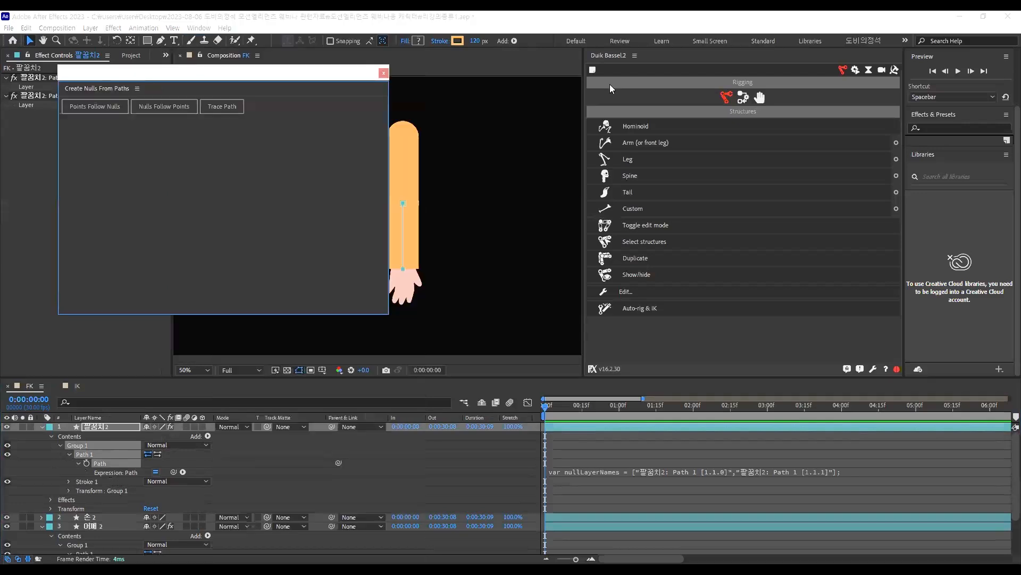
pyautogui.click(537, 124)
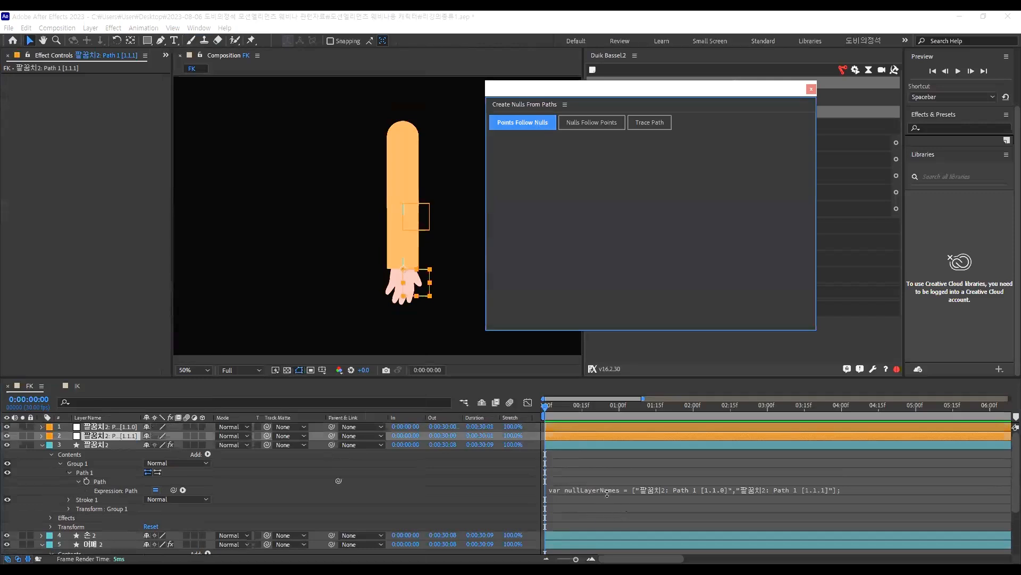
# Test the elbow and wrist nulls by moving each to swing the forearm, undoing each move
pyautogui.moveTo(417, 285); pyautogui.dragTo(318, 234)
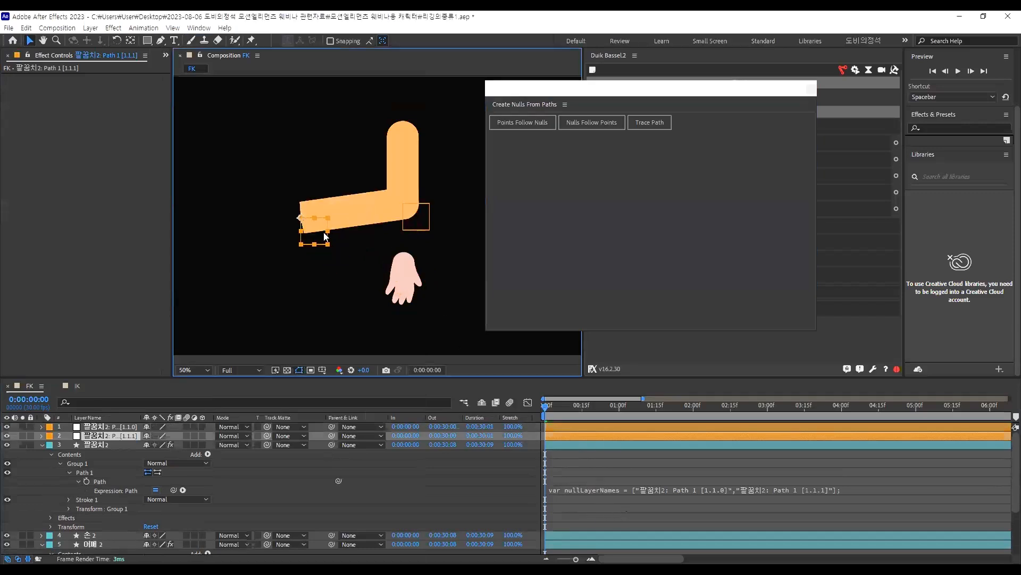
pyautogui.hotkey('ctrl', 'z')
pyautogui.click(424, 216)
pyautogui.moveTo(424, 215); pyautogui.dragTo(304, 204)
pyautogui.hotkey('ctrl', 'z')
pyautogui.moveTo(420, 287); pyautogui.dragTo(254, 247)
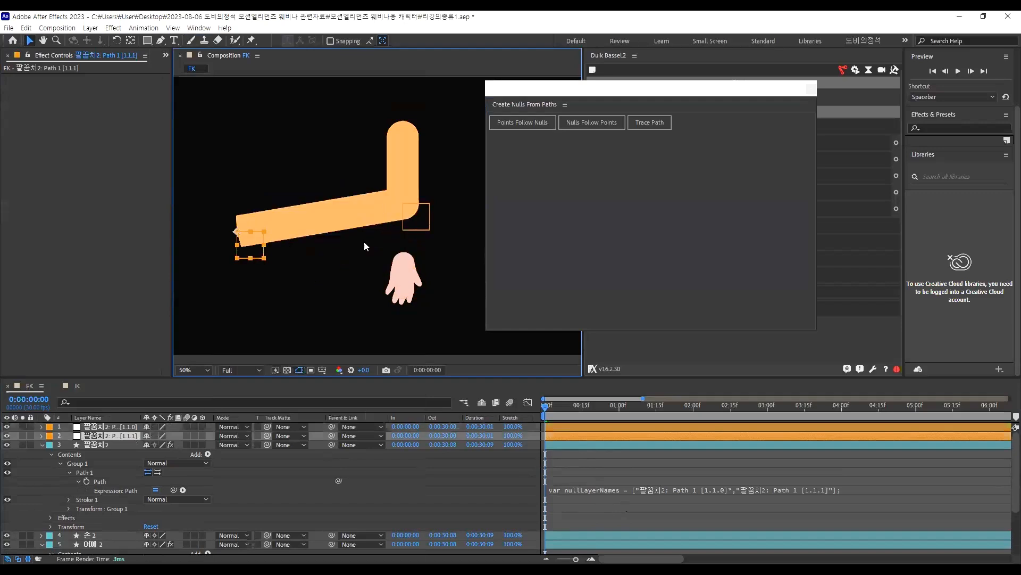
pyautogui.hotkey('ctrl', 'z')
# Rename the forearm's elbow null to 팔꿈치연결
pyautogui.click(581, 430)
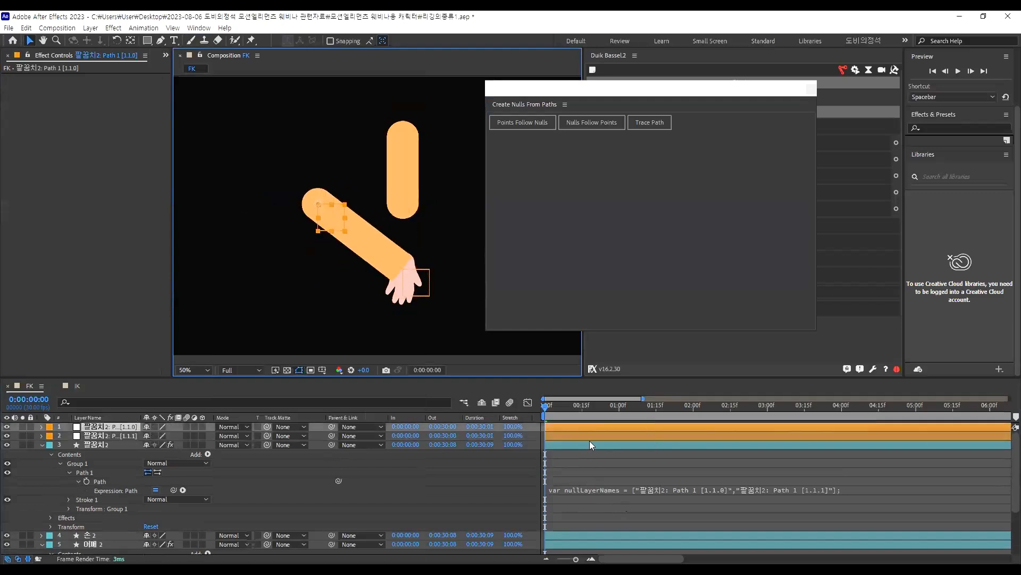
pyautogui.press('Return')
pyautogui.press('BackSpace')
pyautogui.write('팔꿈치')
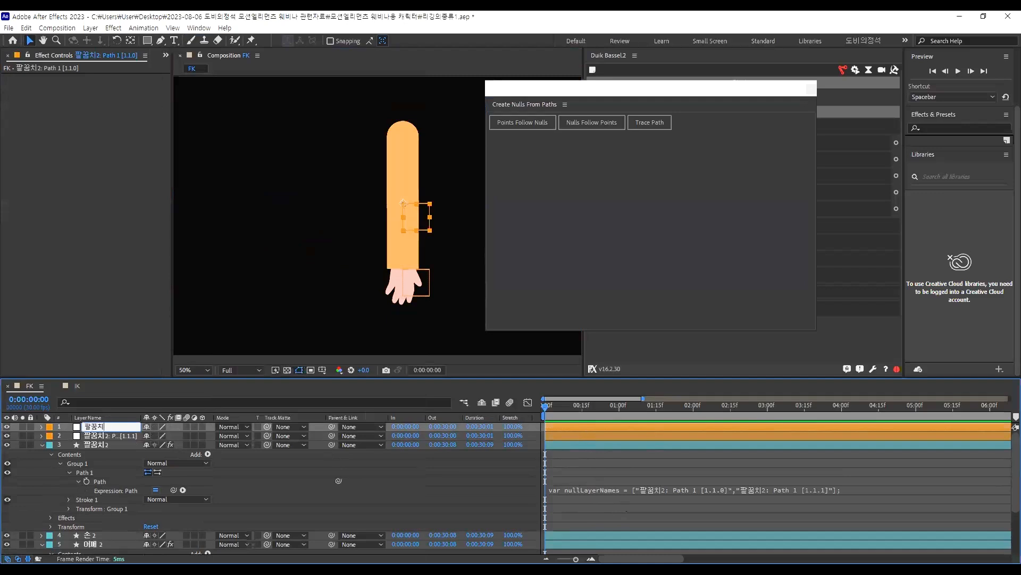
pyautogui.write('여결')
pyautogui.press('Return')
# Rename the forearm's wrist null to 손연결
pyautogui.click(588, 436)
pyautogui.press('Return')
pyautogui.write('소ㄴ연결')
pyautogui.press('Return')
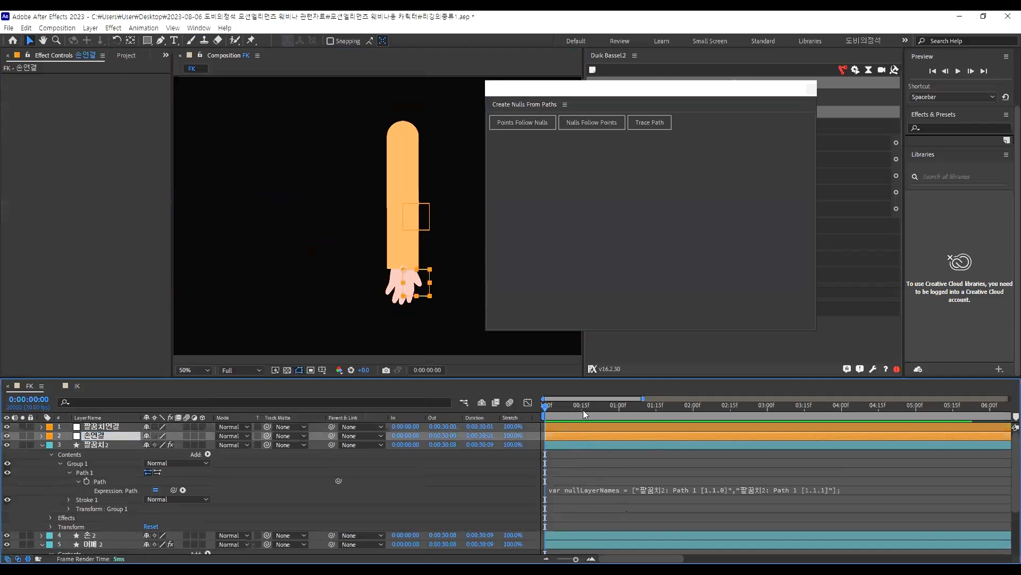
# Run Create Nulls From Paths on the upper arm layer's (어깨 2) path with the Points Follow Nulls option
pyautogui.click(396, 142)
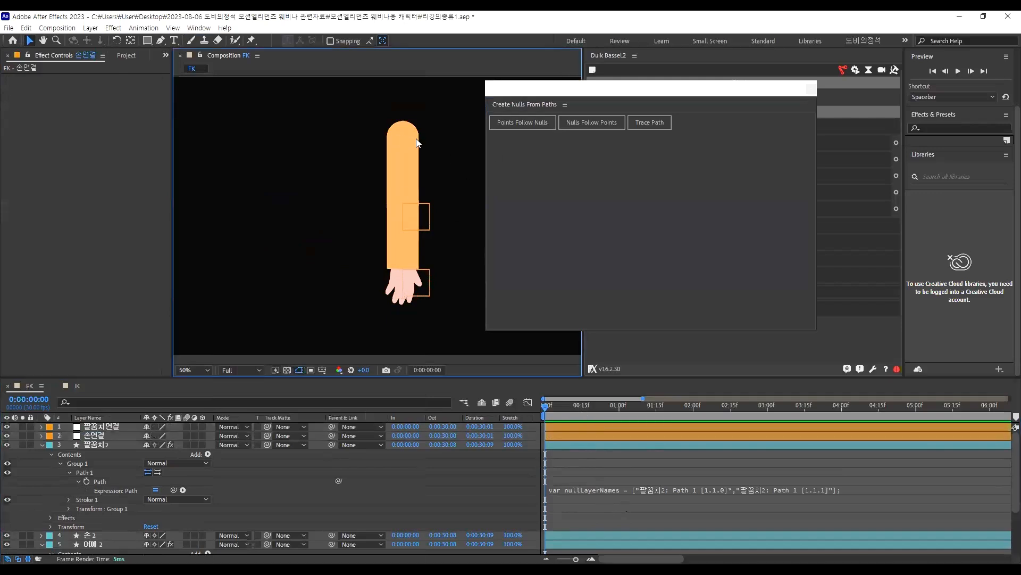
pyautogui.click(388, 147)
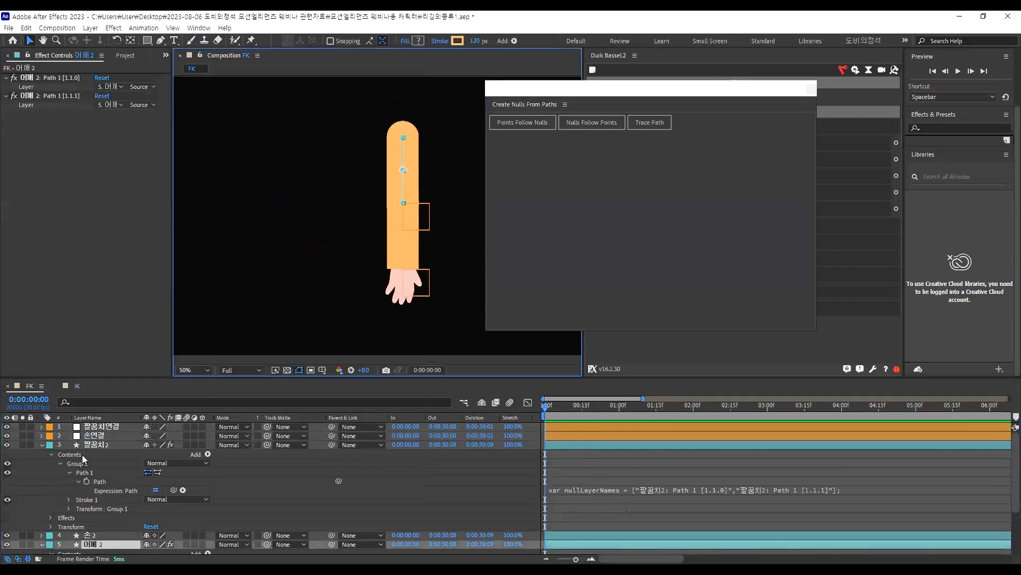
pyautogui.scroll(-2, 91, 468)
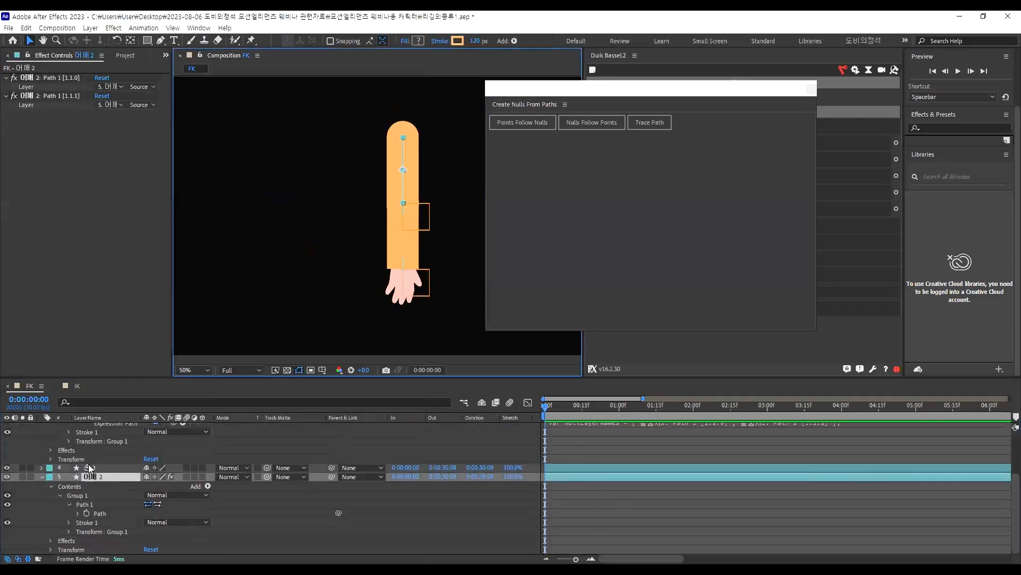
pyautogui.click(104, 513)
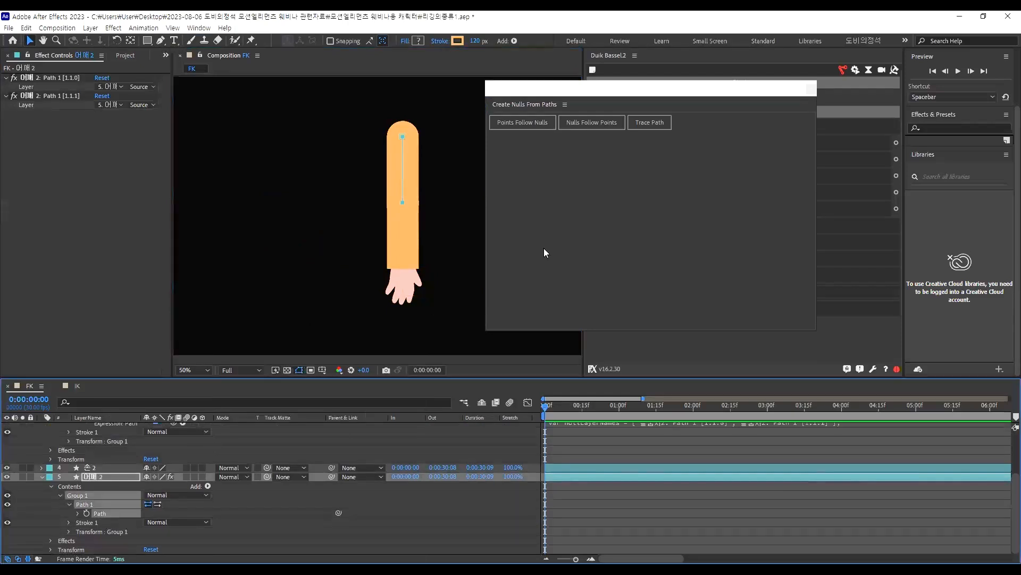
pyautogui.click(524, 121)
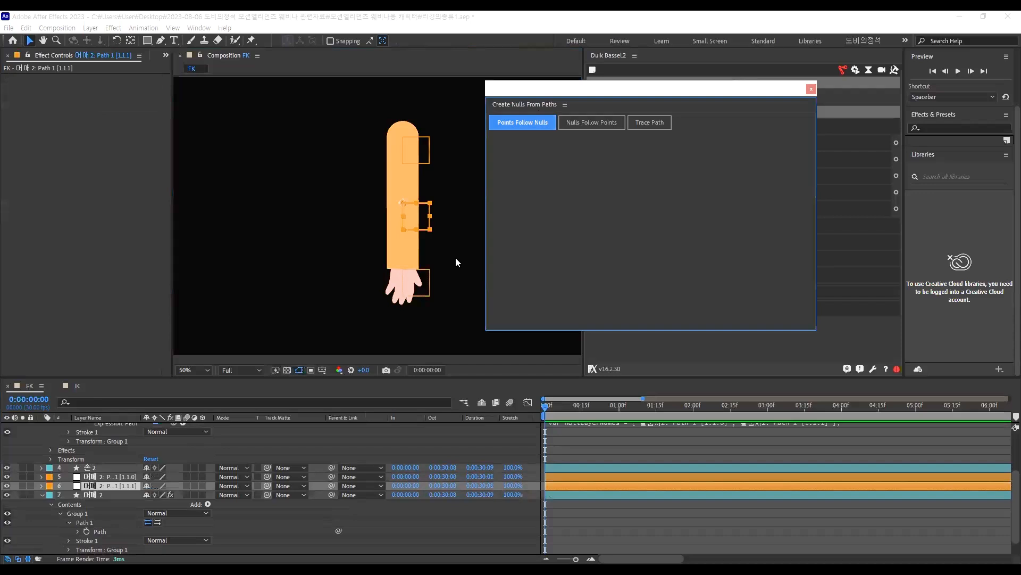
# Bring the two new upper arm nulls to the front of the layer stack
pyautogui.click(596, 483)
pyautogui.keyDown('shift'); pyautogui.click(623, 477); pyautogui.keyUp('shift')
pyautogui.hotkey('ctrl', 'shift', ']')
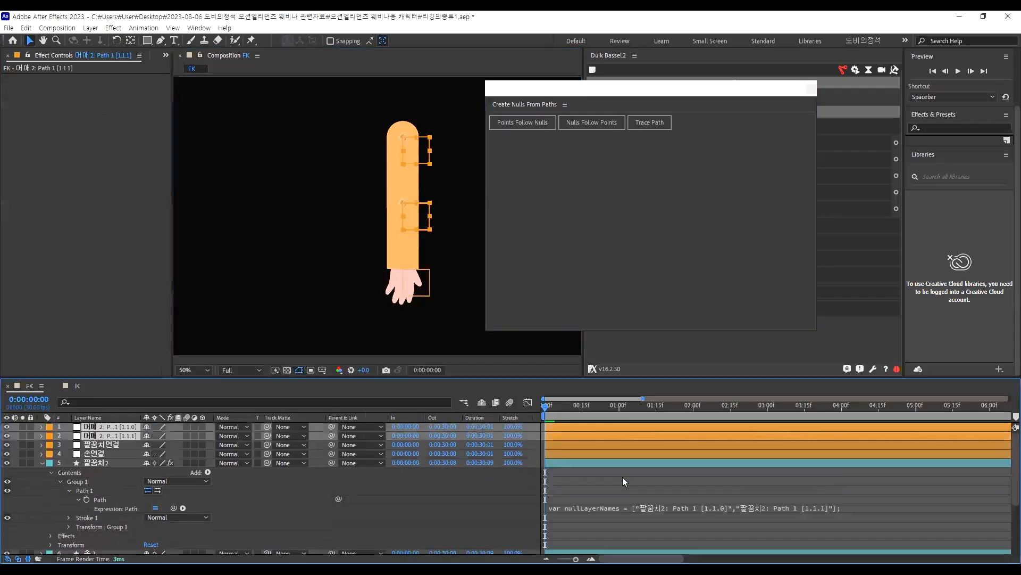
pyautogui.click(632, 480)
# Rename the upper arm's elbow null to 팔꿈치
pyautogui.click(596, 435)
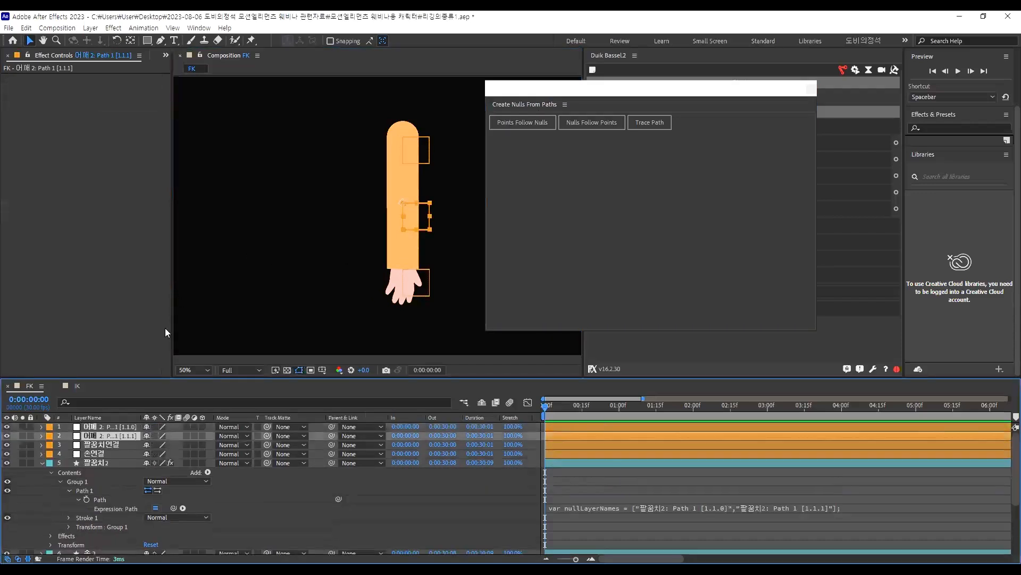
pyautogui.press('Return')
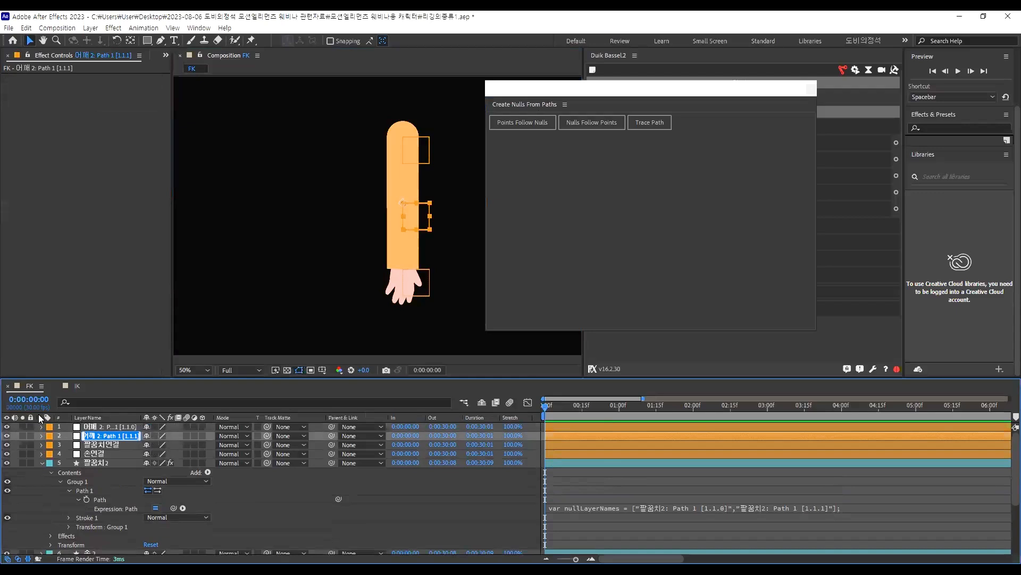
pyautogui.press('BackSpace')
pyautogui.write('팔꿈치')
pyautogui.press('Return')
# Rename the upper arm's shoulder null to 어깨
pyautogui.hotkey('ctrl', 'Up')
pyautogui.press('Return')
pyautogui.press('BackSpace')
pyautogui.write('어깨')
pyautogui.press('Return')
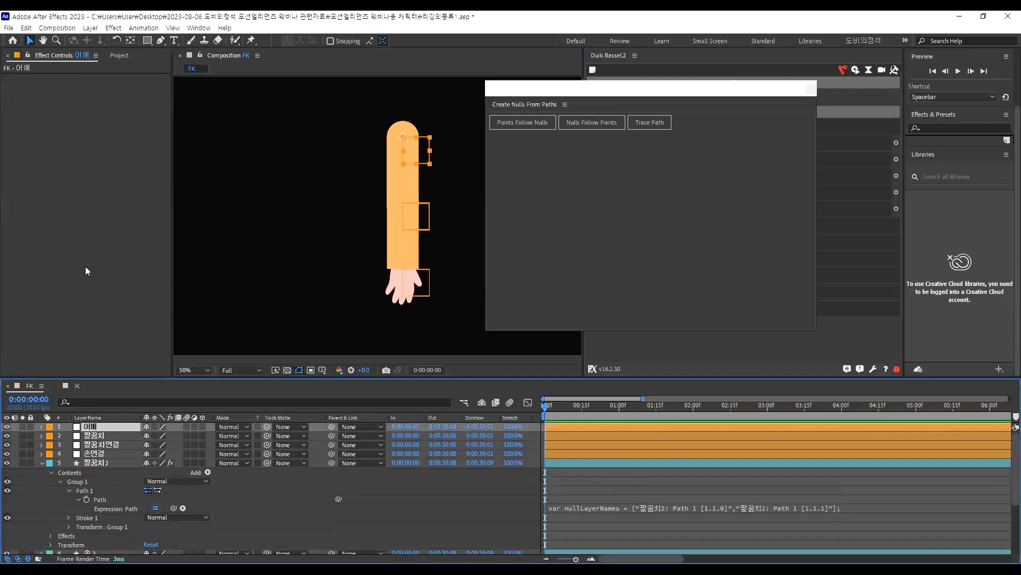
# Parent the 팔꿈치연결 null to the 팔꿈치 null
pyautogui.click(105, 444)
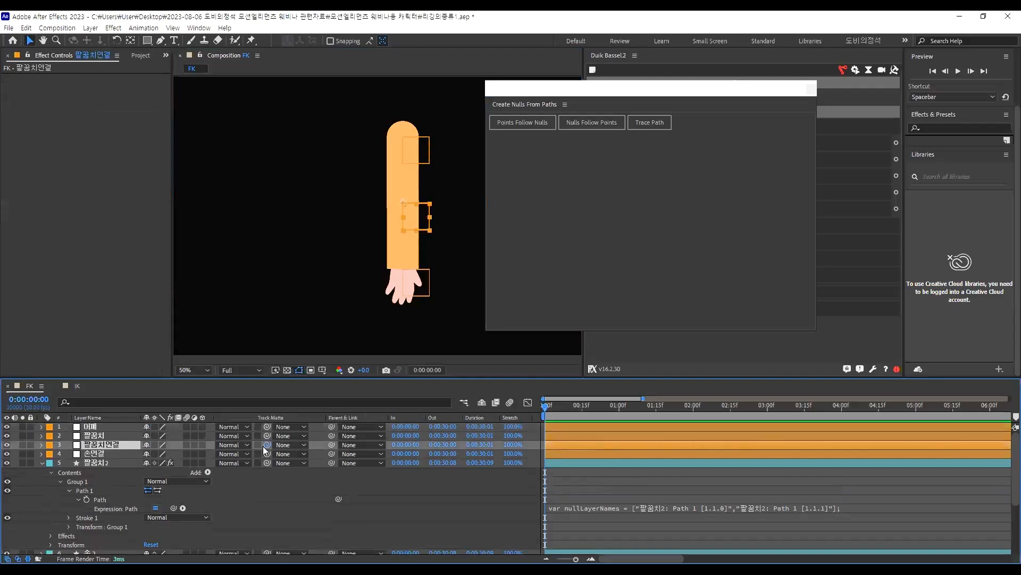
pyautogui.moveTo(115, 434); pyautogui.dragTo(117, 445)
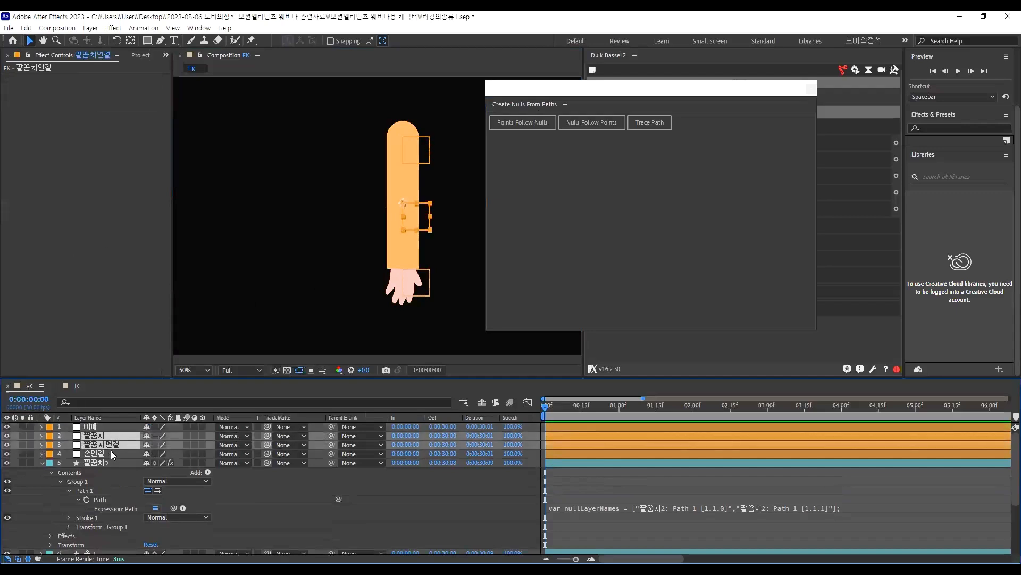
pyautogui.moveTo(332, 444); pyautogui.dragTo(108, 442)
# Parent the hand layer 손 2 to the 손연결 null, enlarging the timeline temporarily to reach both layers
pyautogui.click(104, 453)
pyautogui.scroll(-3, 108, 479)
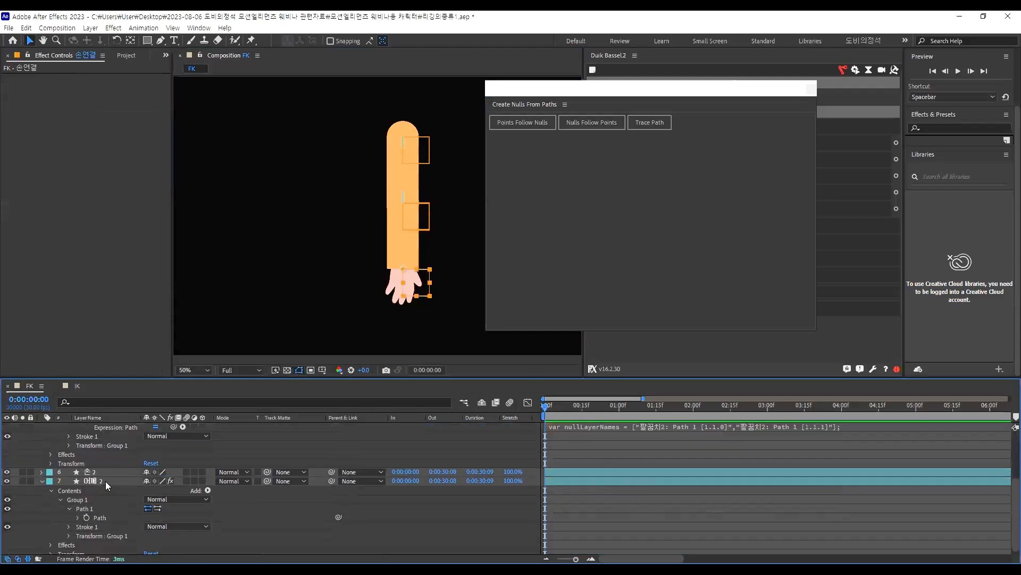
pyautogui.click(104, 472)
pyautogui.press('`')
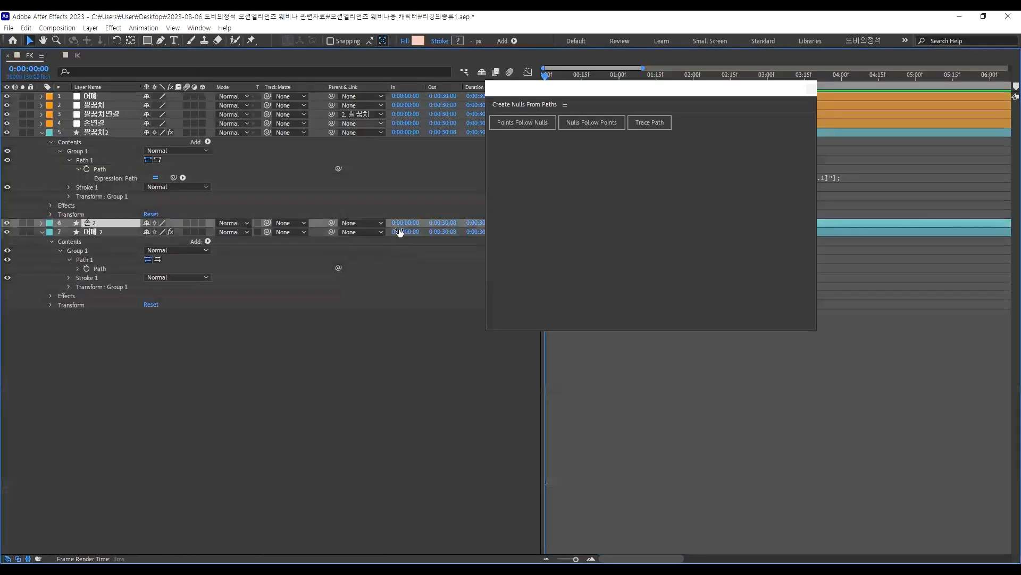
pyautogui.moveTo(332, 226); pyautogui.dragTo(113, 122)
pyautogui.click(104, 114)
pyautogui.press('`')
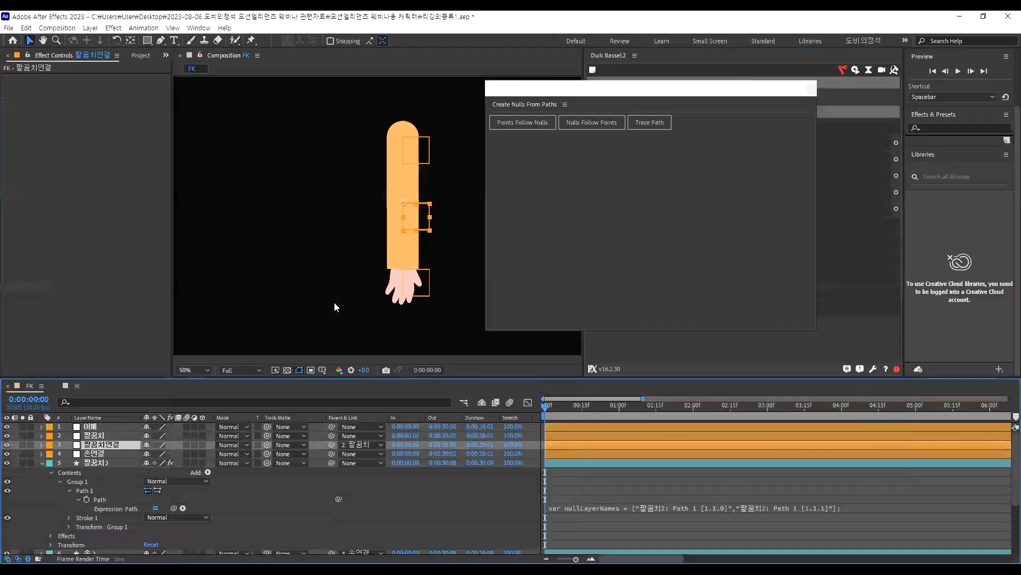
# Try parenting 팔꿈치연결 to the 어깨 null and moving the 팔꿈치 null as a test, undoing both changes
pyautogui.moveTo(331, 444); pyautogui.dragTo(91, 427)
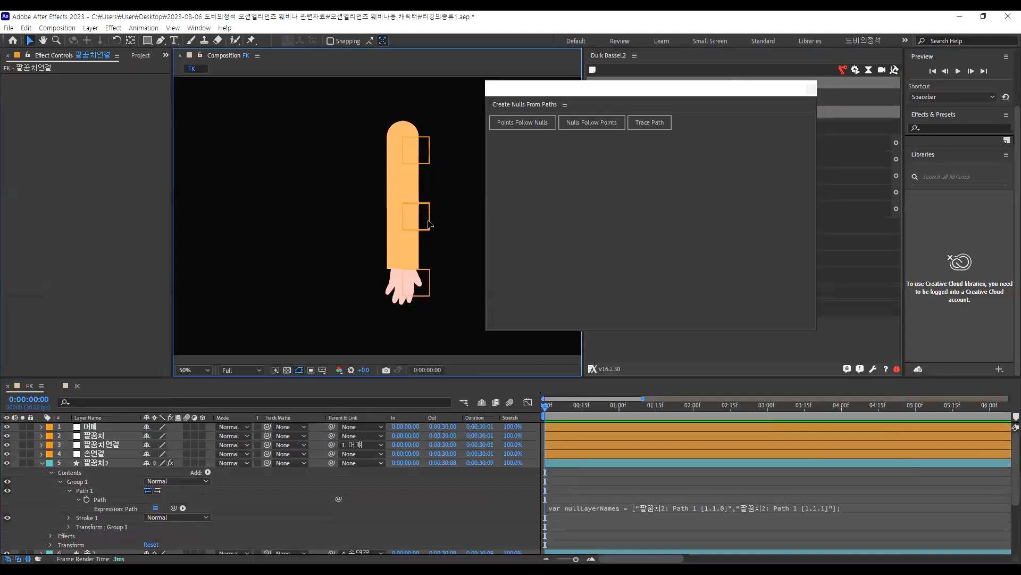
pyautogui.click(428, 224)
pyautogui.moveTo(362, 190); pyautogui.dragTo(364, 188)
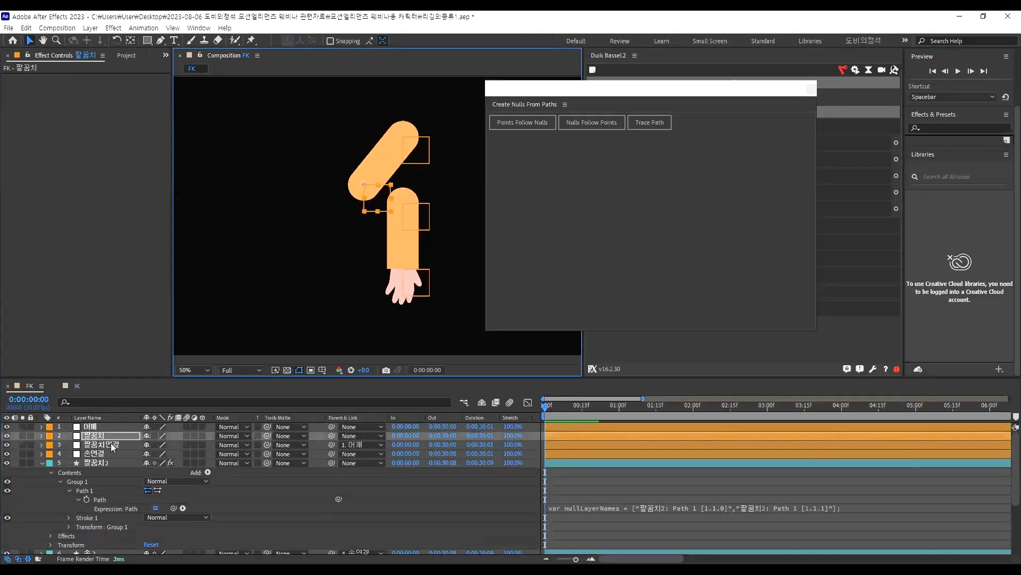
pyautogui.hotkey('ctrl', 'z')
pyautogui.hotkey('ctrl', 'z')
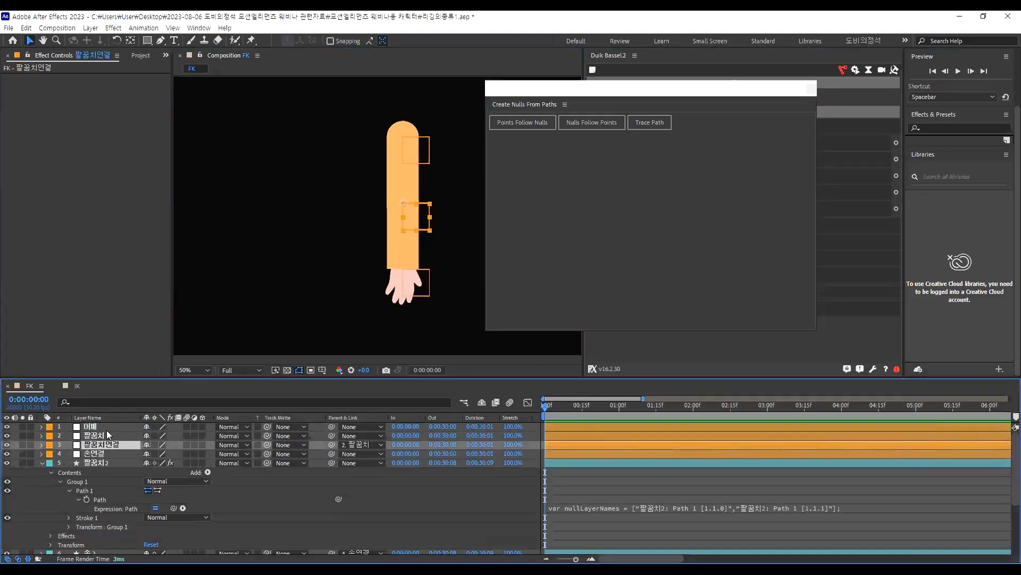
# Parent the 팔꿈치 null to 어깨 and test the rig by moving the elbow and shoulder nulls, undoing each move
pyautogui.click(106, 435)
pyautogui.moveTo(331, 435); pyautogui.dragTo(84, 428)
pyautogui.click(433, 225)
pyautogui.moveTo(417, 221)
pyautogui.mouseDown()
pyautogui.moveTo(450, 219)
pyautogui.moveTo(346, 212)
pyautogui.moveTo(451, 225)
pyautogui.moveTo(314, 213)
pyautogui.moveTo(398, 225)
pyautogui.mouseUp()
pyautogui.click(463, 195)
pyautogui.hotkey('ctrl', 'z')
pyautogui.click(419, 149)
pyautogui.moveTo(419, 149); pyautogui.dragTo(366, 151)
pyautogui.hotkey('ctrl', 'z')
# Move the 손연결 null toward the back of the arm to bend the forearm, and rotate it to about 36°
pyautogui.moveTo(420, 283); pyautogui.dragTo(394, 261)
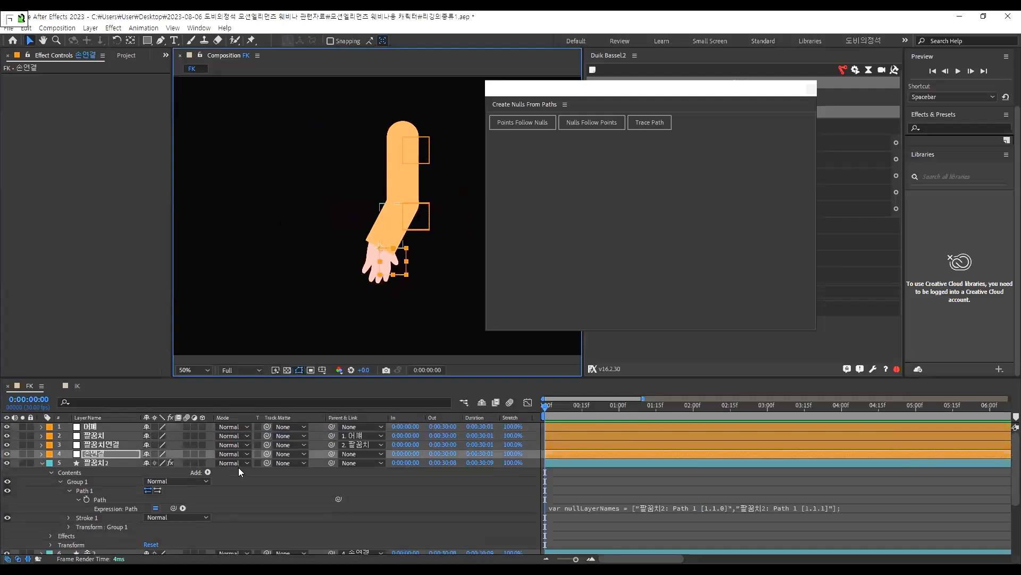
pyautogui.press('r')
pyautogui.moveTo(158, 462); pyautogui.dragTo(433, 251)
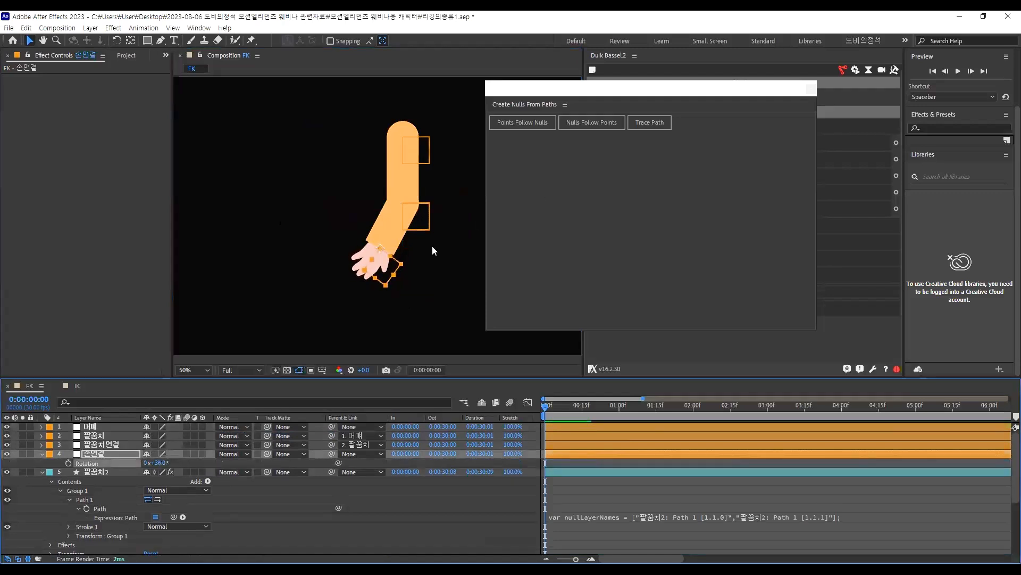
pyautogui.click(472, 139)
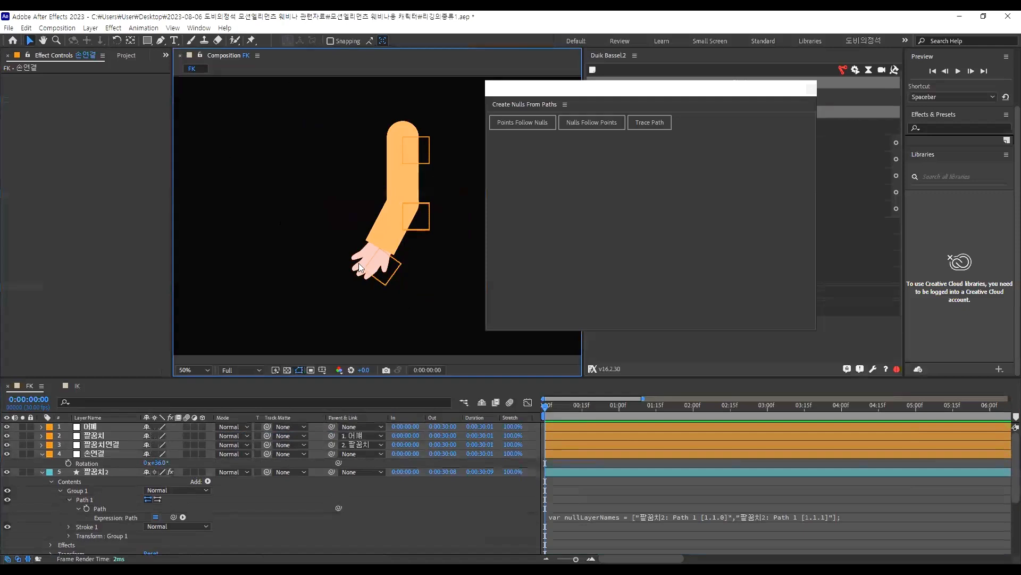
# Pose the bent arm by repositioning the 손연결, 팔꿈치 and 어깨 nulls in the composition
pyautogui.moveTo(384, 282)
pyautogui.mouseDown()
pyautogui.moveTo(425, 278)
pyautogui.moveTo(380, 292)
pyautogui.mouseUp()
pyautogui.click(421, 212)
pyautogui.moveTo(422, 216); pyautogui.dragTo(450, 217)
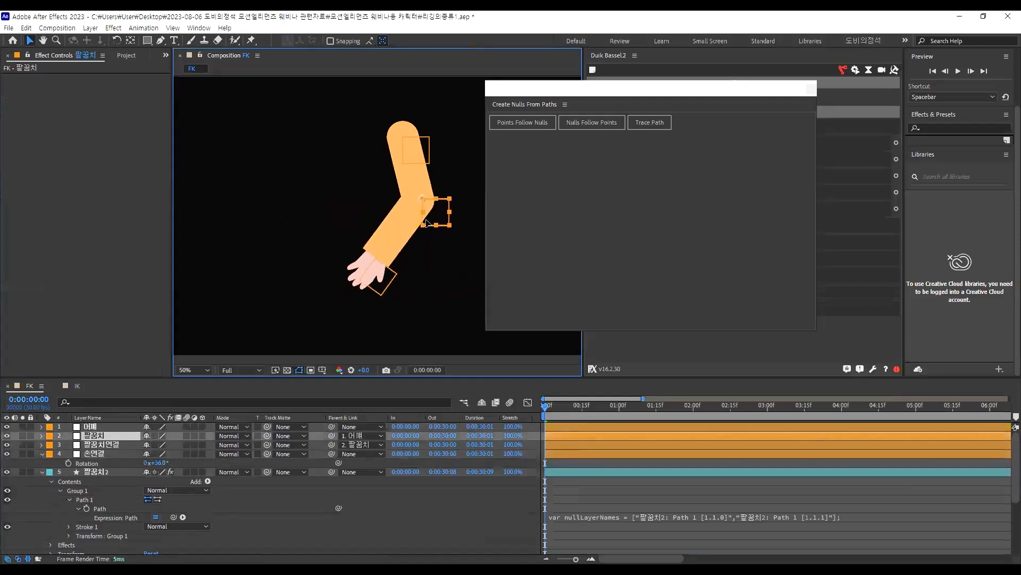
pyautogui.click(422, 159)
pyautogui.moveTo(422, 159); pyautogui.dragTo(388, 141)
pyautogui.moveTo(414, 212)
pyautogui.mouseDown()
pyautogui.moveTo(389, 219)
pyautogui.moveTo(415, 209)
pyautogui.mouseUp()
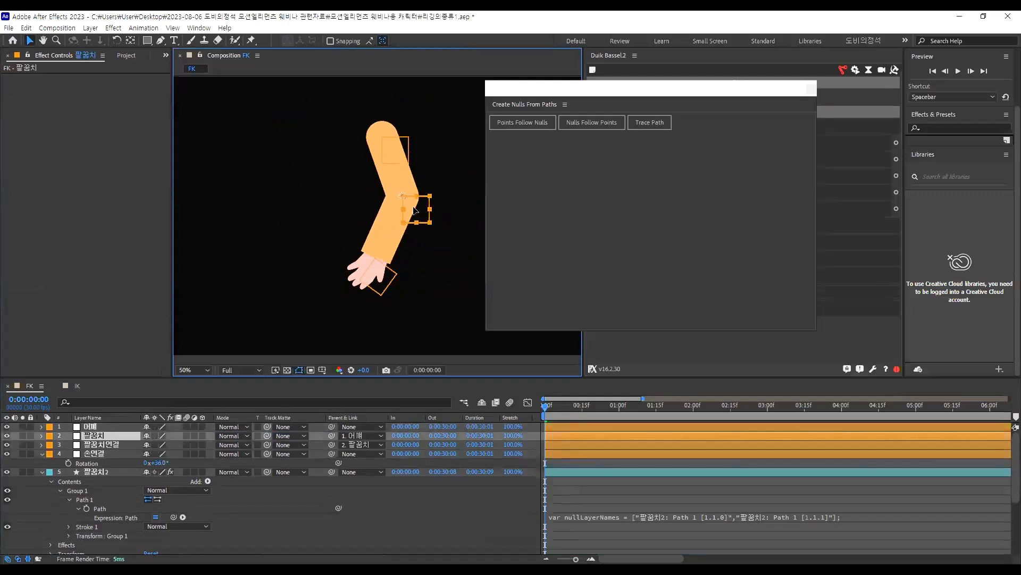
pyautogui.moveTo(375, 281); pyautogui.dragTo(444, 294)
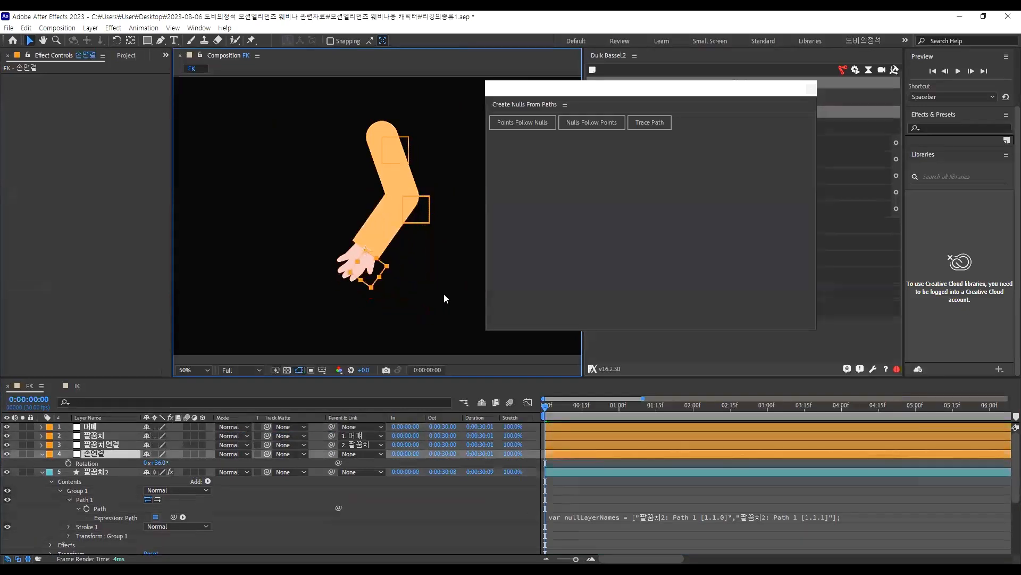
pyautogui.click(270, 254)
pyautogui.click(624, 494)
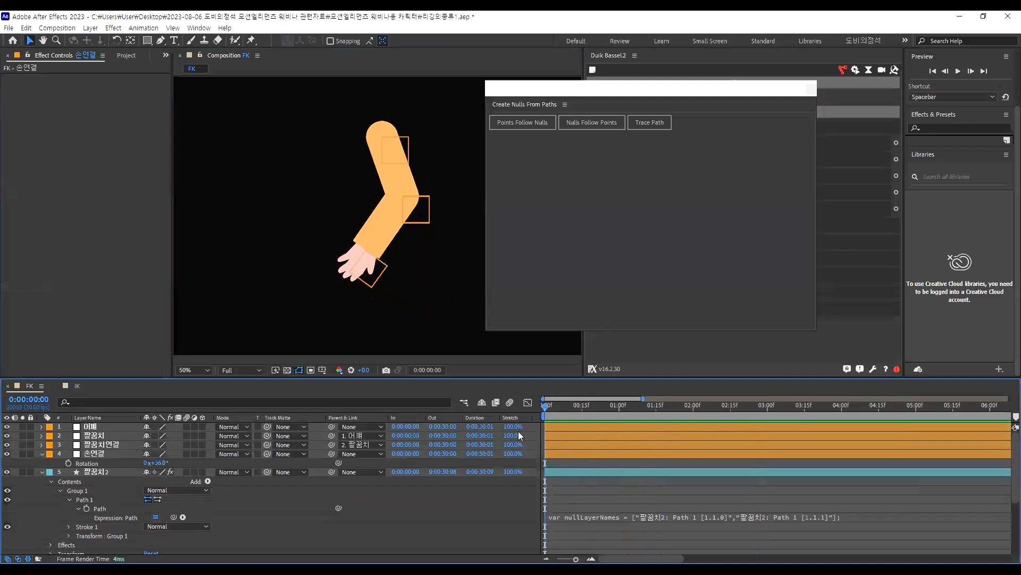
# Import the Illustrator file 2023-08-06 캐릭터일러스트 as a layered composition and open that composition
pyautogui.click(141, 157)
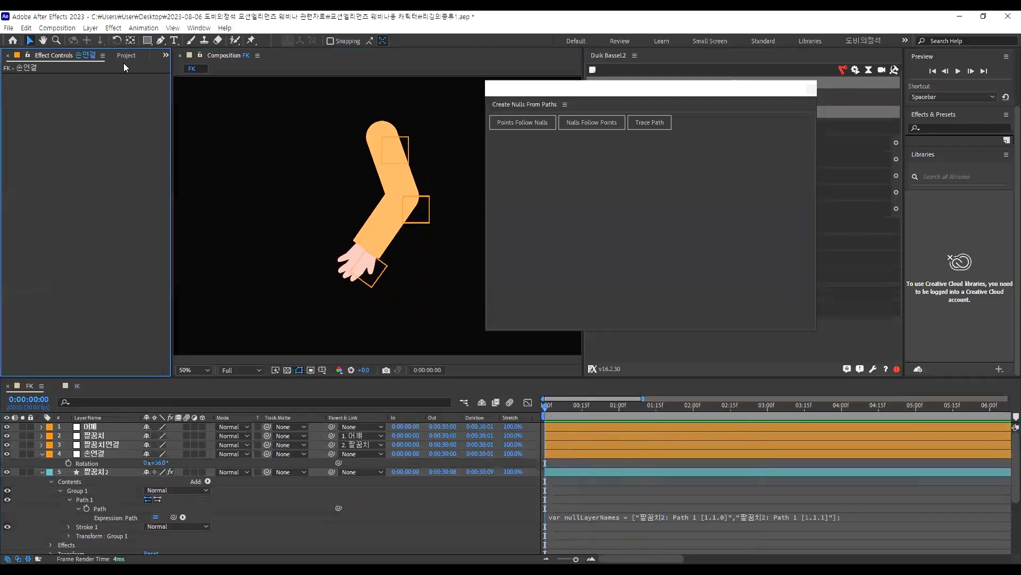
pyautogui.hotkey('ctrl', '0')
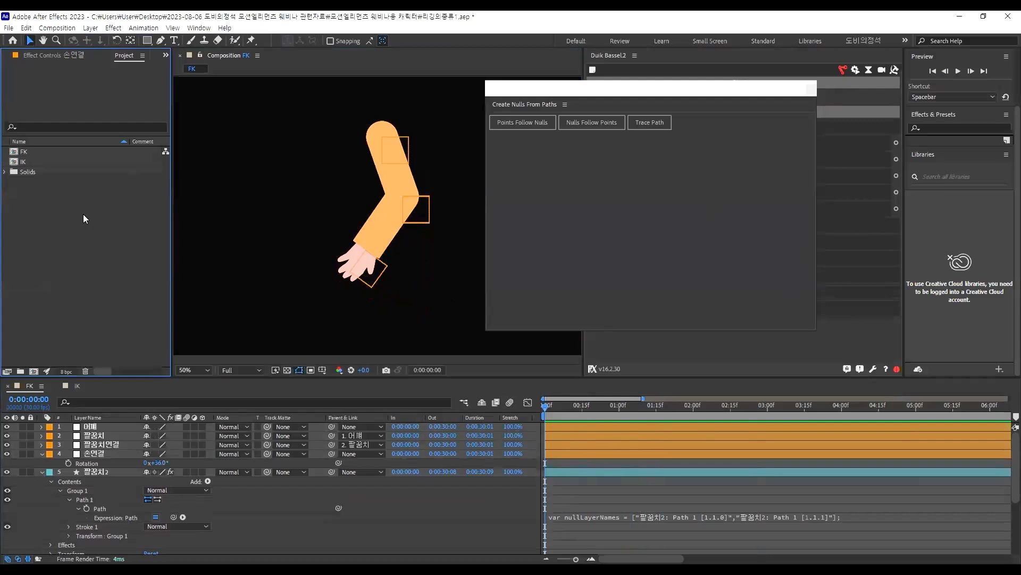
pyautogui.doubleClick(83, 214)
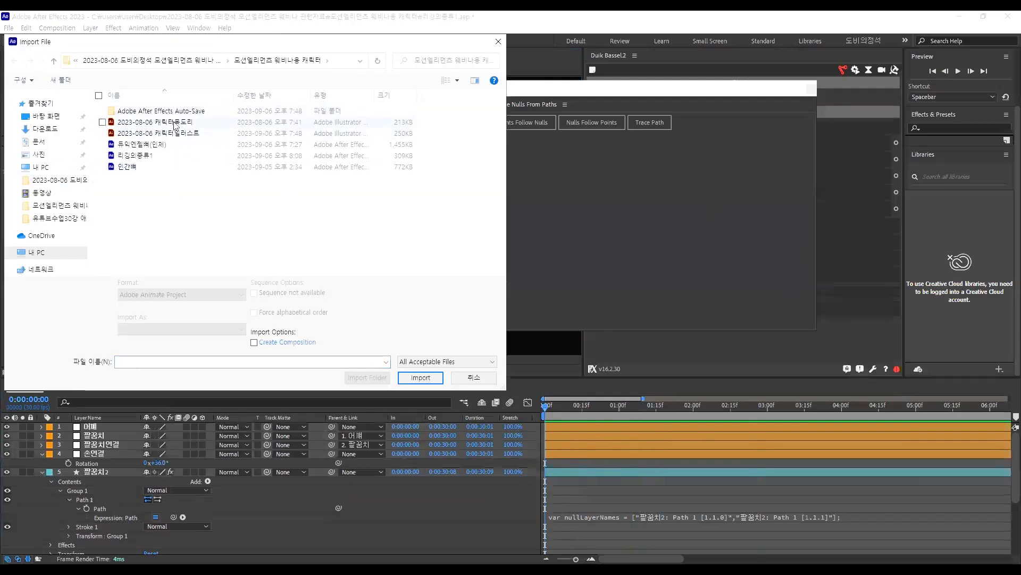
pyautogui.doubleClick(165, 133)
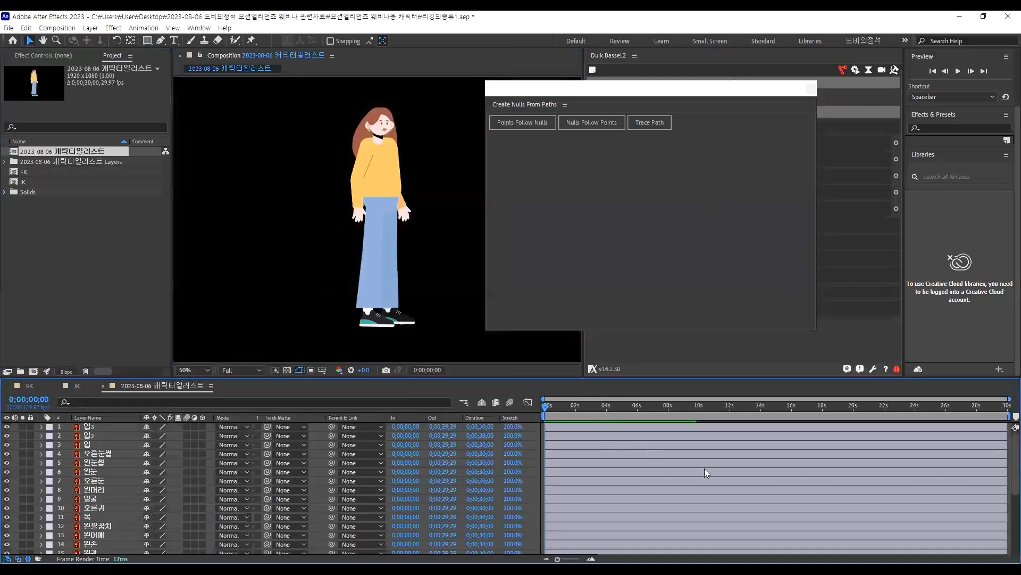
# Examine how the character illustration is split into body-part layers, looking closely at the trouser legs and shoes
pyautogui.scroll(-5, 718, 489)
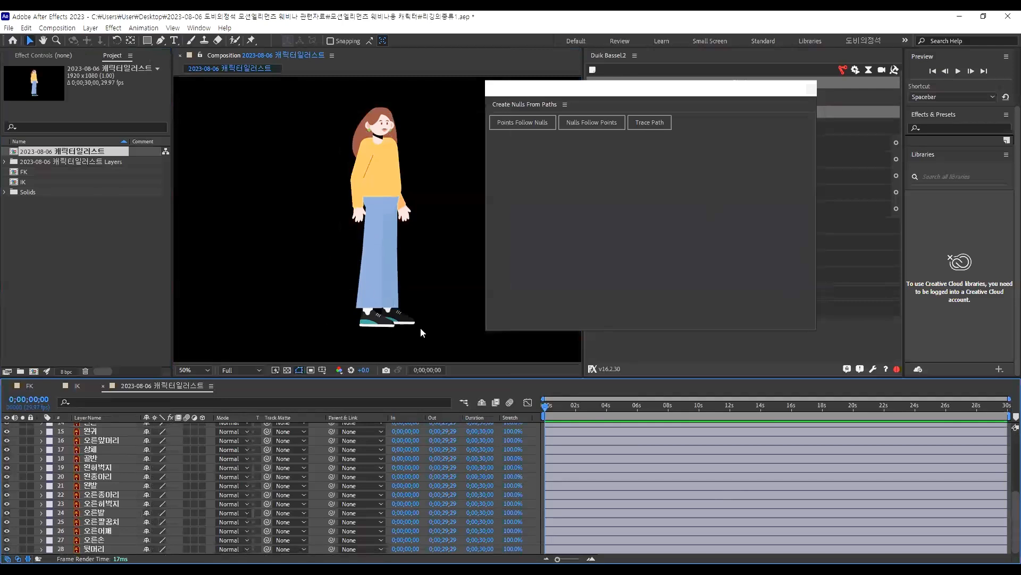
pyautogui.scroll(2, 419, 328)
pyautogui.scroll(-1, 391, 317)
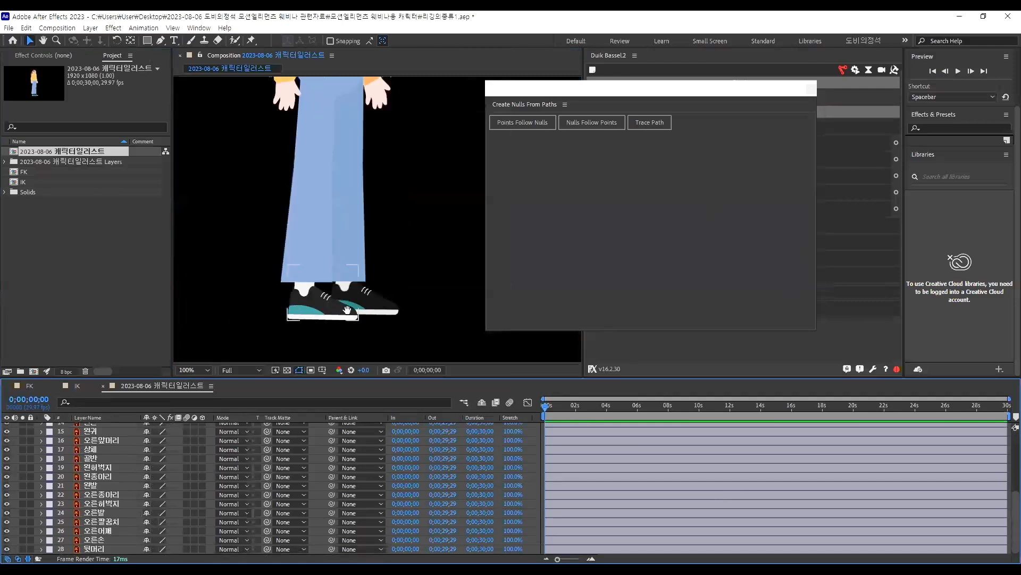
pyautogui.scroll(-1, 345, 311)
pyautogui.moveTo(352, 308); pyautogui.dragTo(407, 303)
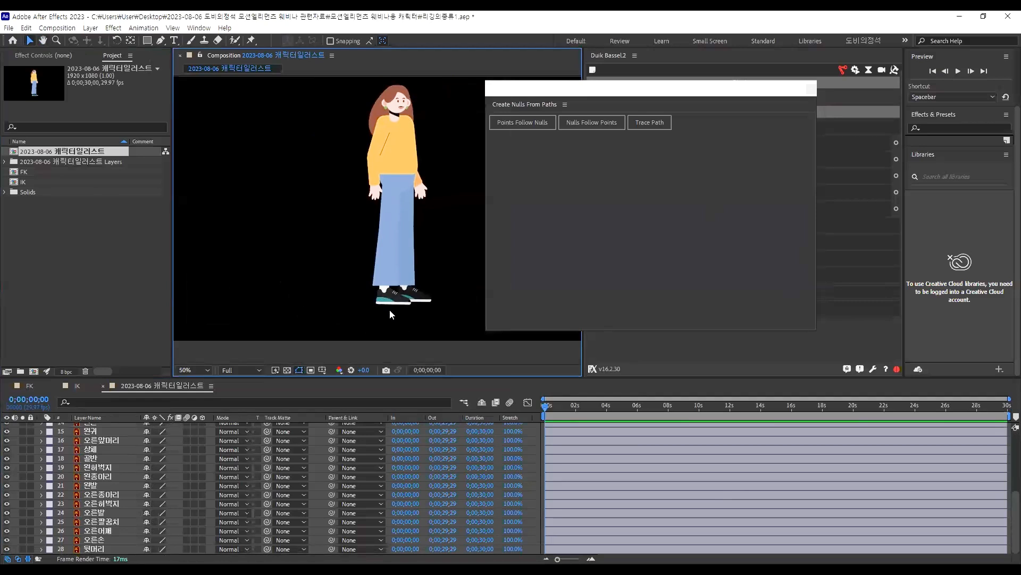
pyautogui.scroll(1, 390, 307)
pyautogui.click(390, 223)
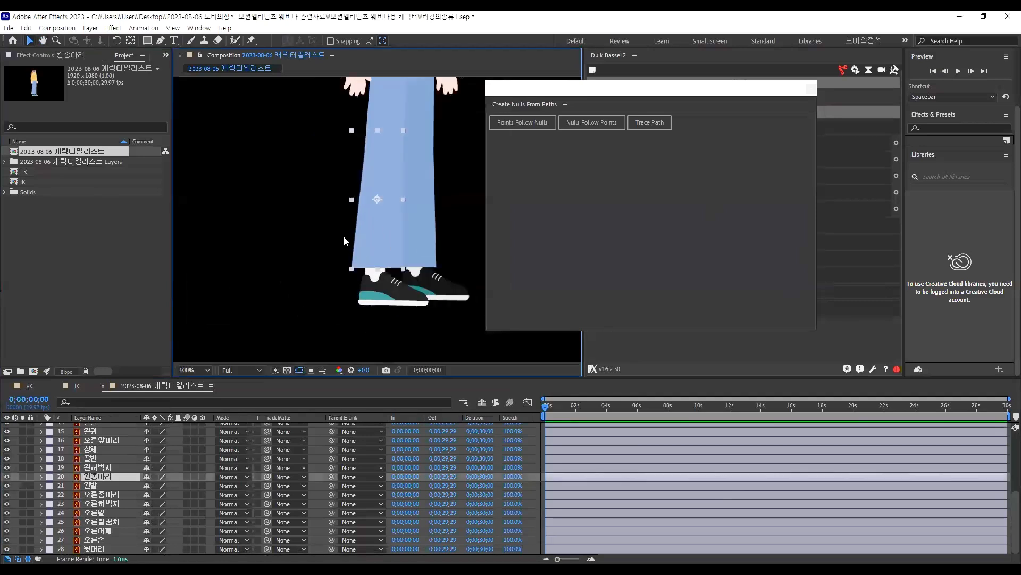
pyautogui.scroll(-1, 344, 234)
pyautogui.click(350, 219)
pyautogui.click(349, 217)
pyautogui.scroll(-2, 349, 217)
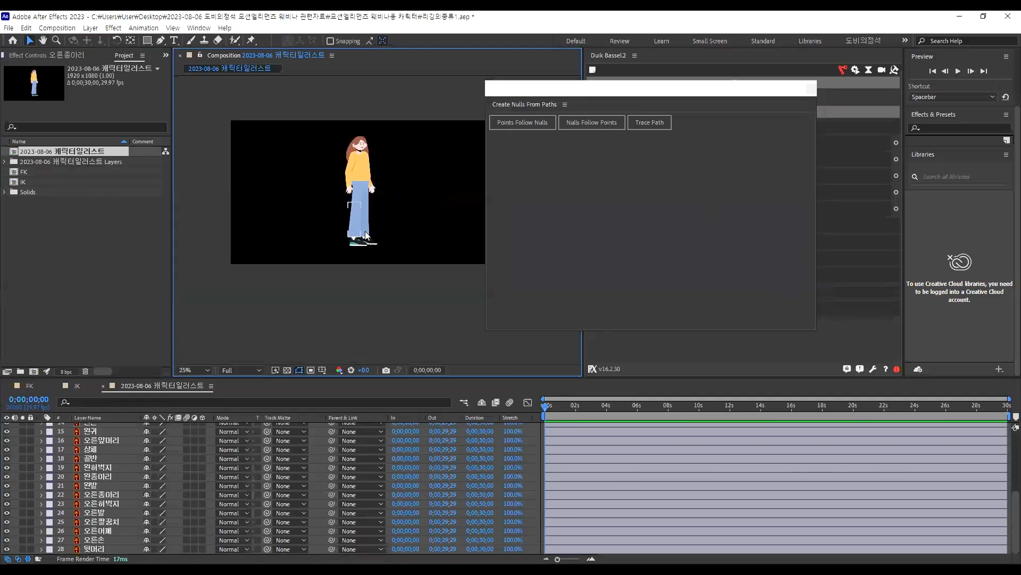
pyautogui.scroll(3, 362, 234)
pyautogui.scroll(-1, 330, 265)
# Try pulling the character's 왼발 foot and 왼종아리 lower leg layers away from the body, undoing the moves
pyautogui.click(339, 282)
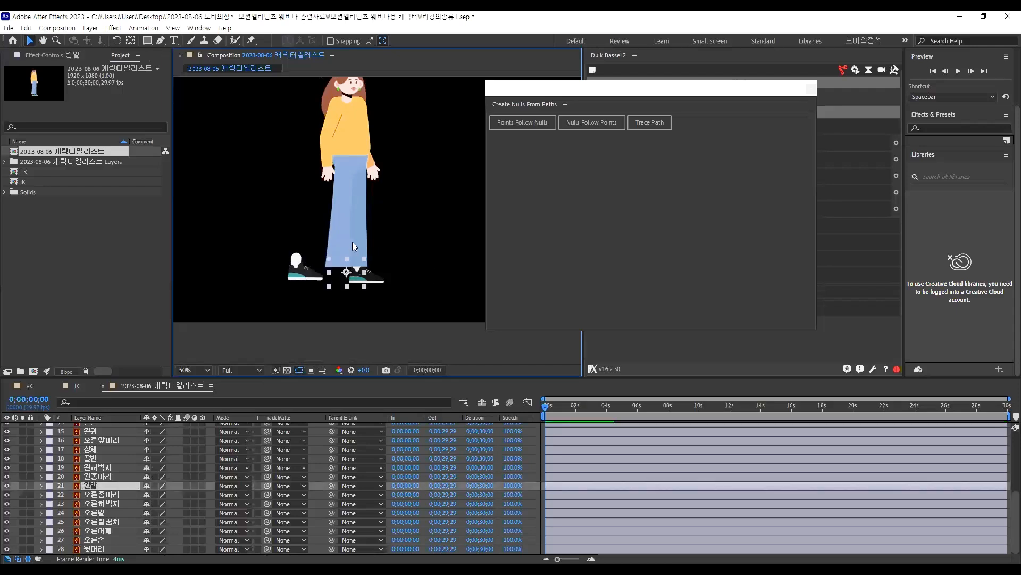
pyautogui.click(306, 234)
pyautogui.moveTo(306, 234); pyautogui.dragTo(275, 234)
pyautogui.hotkey('ctrl', 'z')
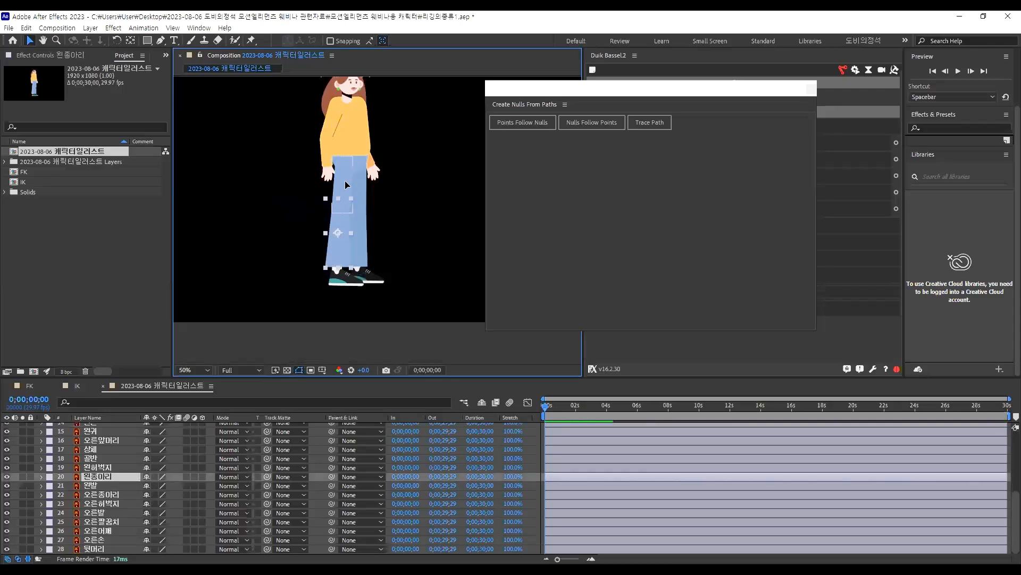
# Try pulling the 왼허벅지 thigh and 골반 pelvis layers away from the body, undoing each move
pyautogui.click(340, 195)
pyautogui.moveTo(341, 195); pyautogui.dragTo(282, 182)
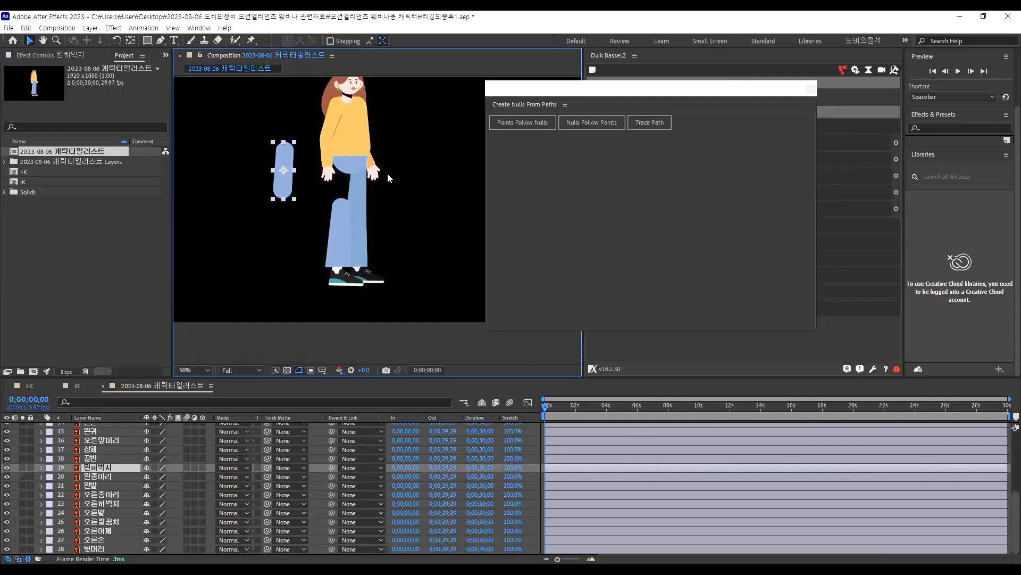
pyautogui.hotkey('ctrl', 'z')
pyautogui.click(362, 164)
pyautogui.moveTo(363, 163); pyautogui.dragTo(418, 149)
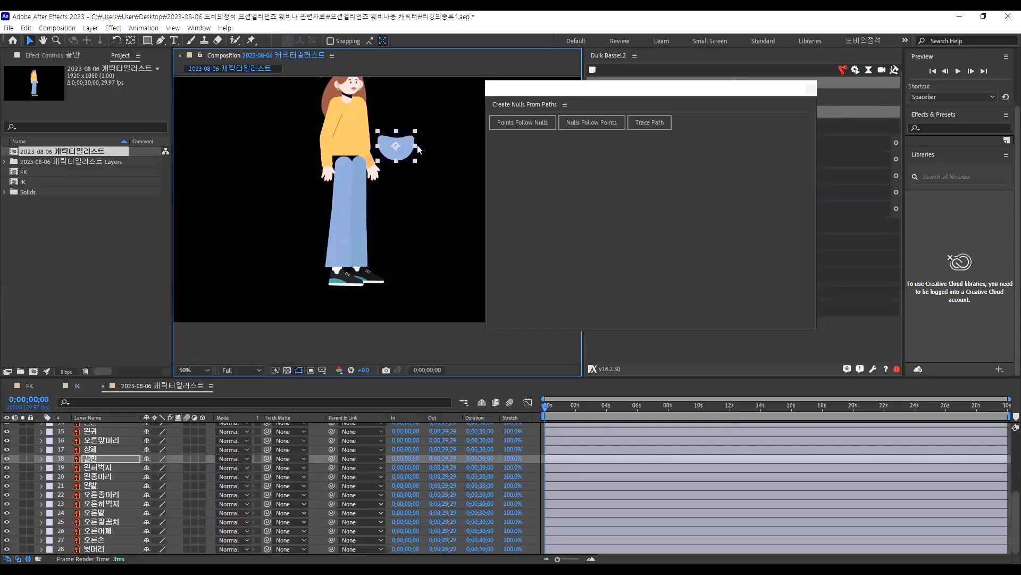
pyautogui.click(273, 168)
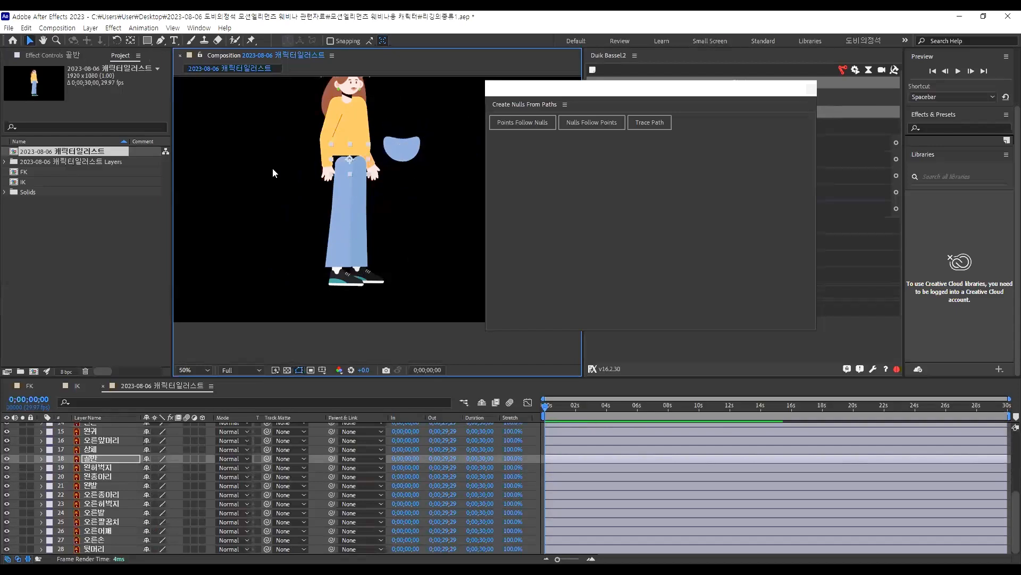
# Try moving upper-body layers, including the 상체 torso, away from the figure, undoing the moves
pyautogui.scroll(2, 303, 162)
pyautogui.click(352, 178)
pyautogui.click(349, 147)
pyautogui.moveTo(357, 115); pyautogui.dragTo(331, 200)
pyautogui.click(342, 131)
pyautogui.moveTo(334, 150); pyautogui.dragTo(285, 150)
pyautogui.hotkey('ctrl', 'z')
pyautogui.moveTo(385, 212); pyautogui.dragTo(231, 124)
pyautogui.hotkey('ctrl', 'z')
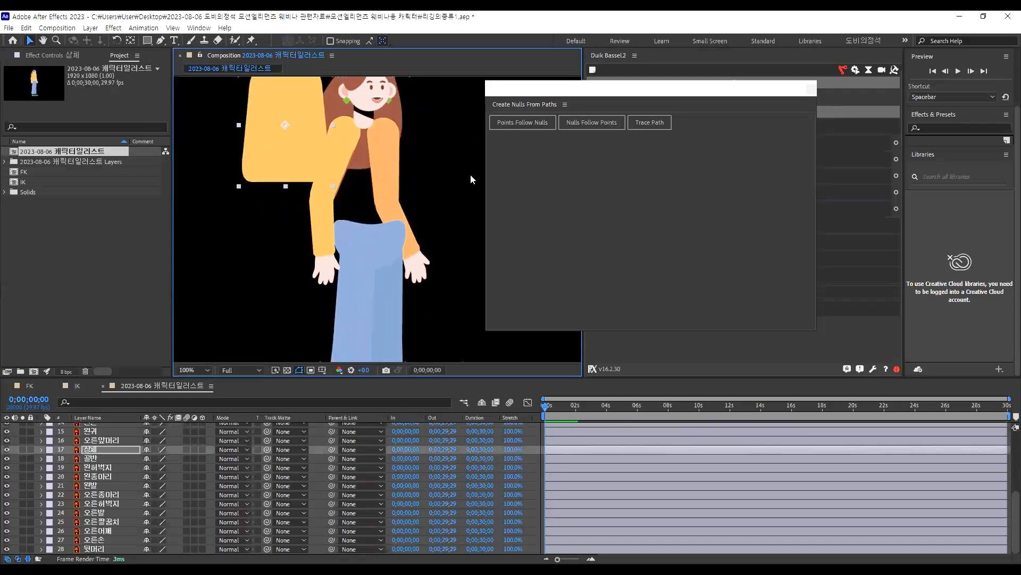
pyautogui.hotkey('ctrl', 'z')
pyautogui.hotkey('ctrl', 'z')
# Try moving the 얼굴 face and 뒷머리 back-hair layers away from the head, undoing each move
pyautogui.moveTo(373, 116); pyautogui.dragTo(387, 199)
pyautogui.scroll(1, 398, 137)
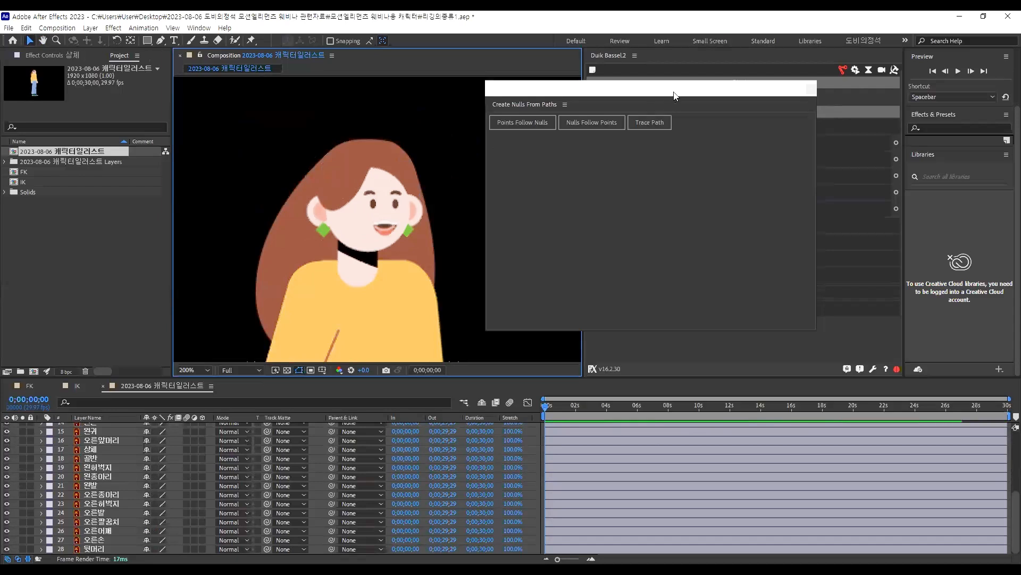
pyautogui.moveTo(701, 91); pyautogui.dragTo(804, 224)
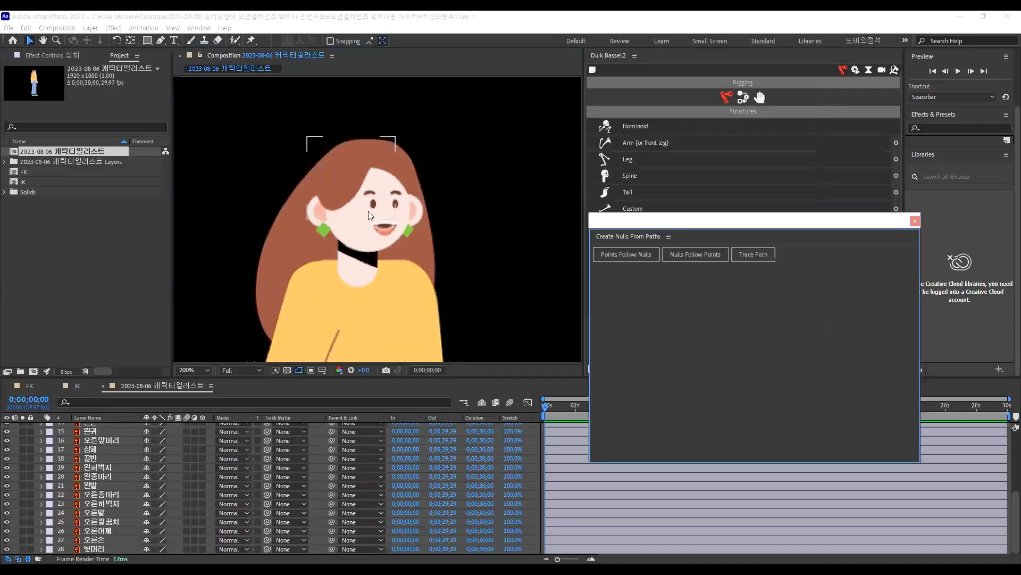
pyautogui.moveTo(362, 240); pyautogui.dragTo(514, 173)
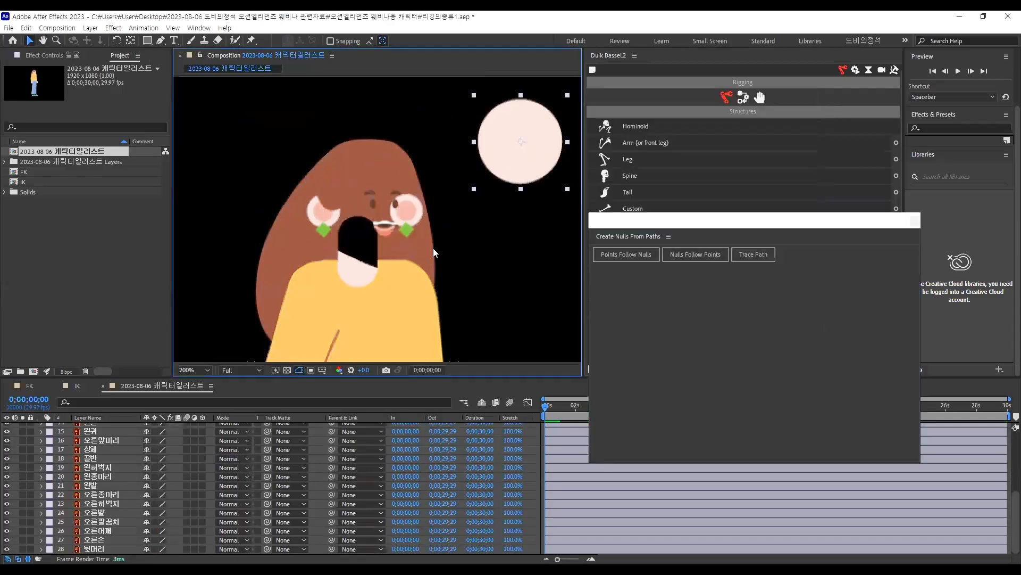
pyautogui.hotkey('ctrl', 'z')
pyautogui.moveTo(420, 248); pyautogui.dragTo(525, 197)
pyautogui.hotkey('ctrl', 'z')
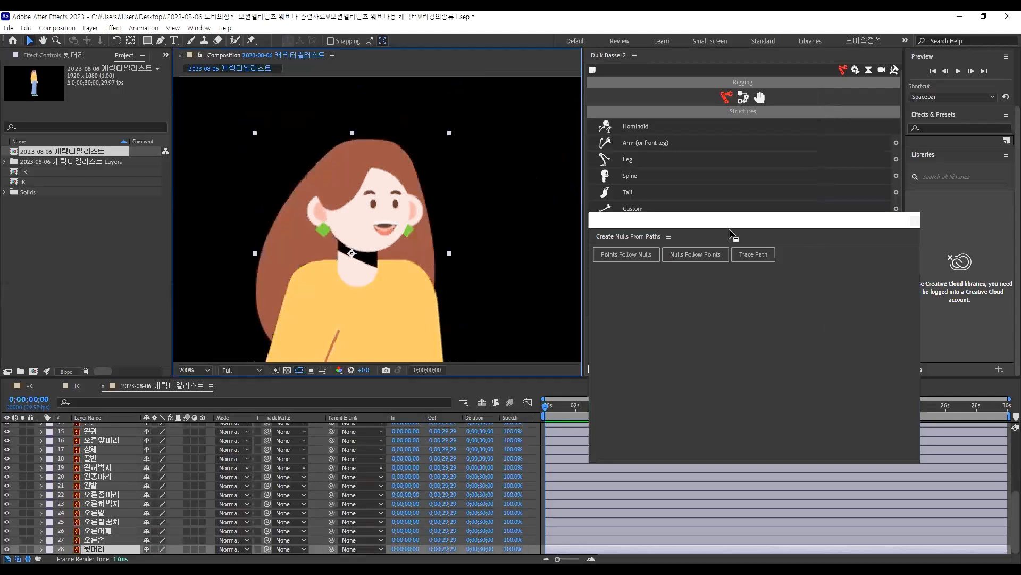
# Close the floating Create Nulls From Paths panel and examine the whole character illustration from head to shoes
pyautogui.moveTo(717, 223); pyautogui.dragTo(643, 213)
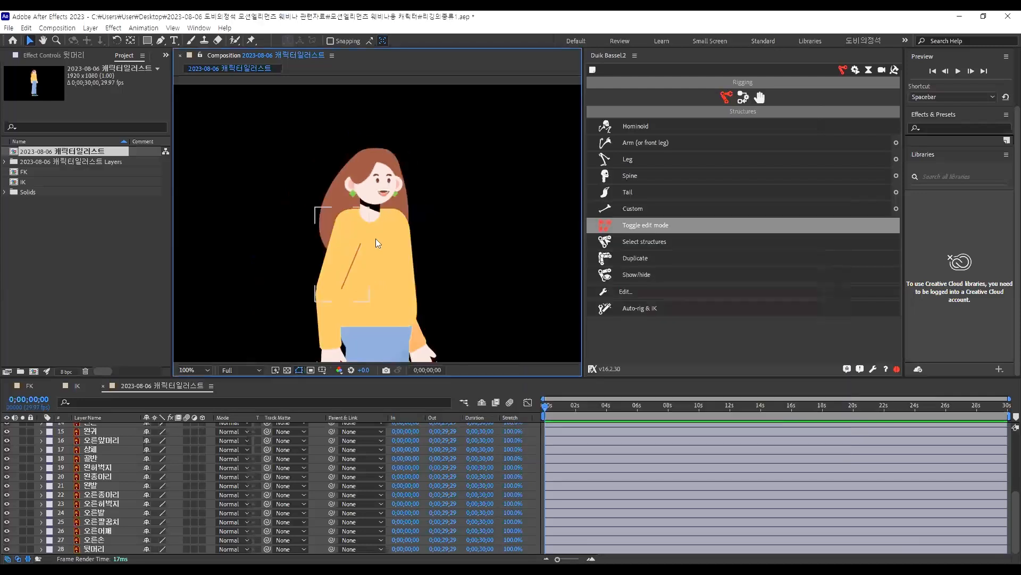
pyautogui.moveTo(492, 330); pyautogui.dragTo(518, 230)
pyautogui.scroll(-3, 367, 244)
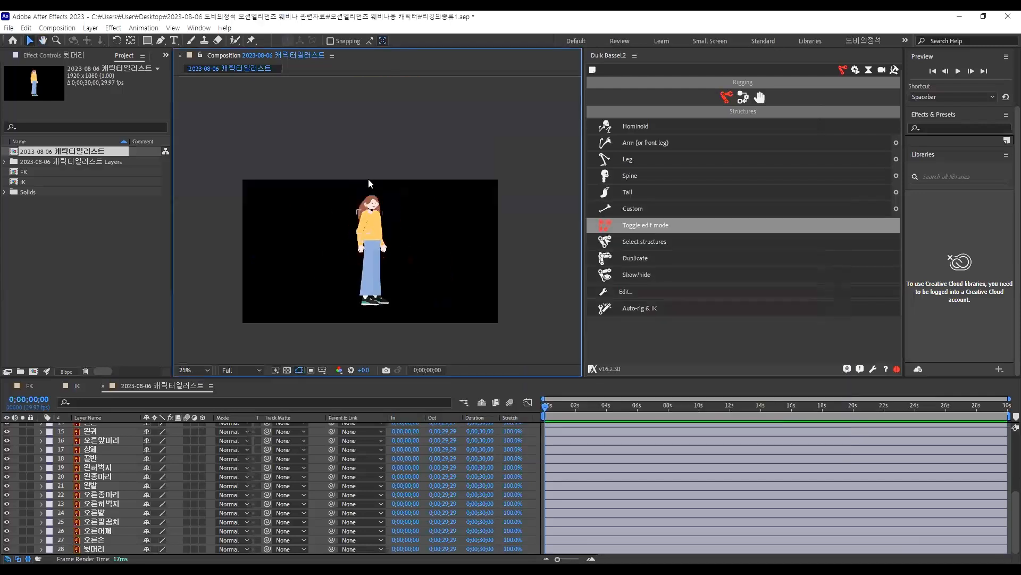
pyautogui.scroll(2, 368, 184)
pyautogui.scroll(1, 367, 234)
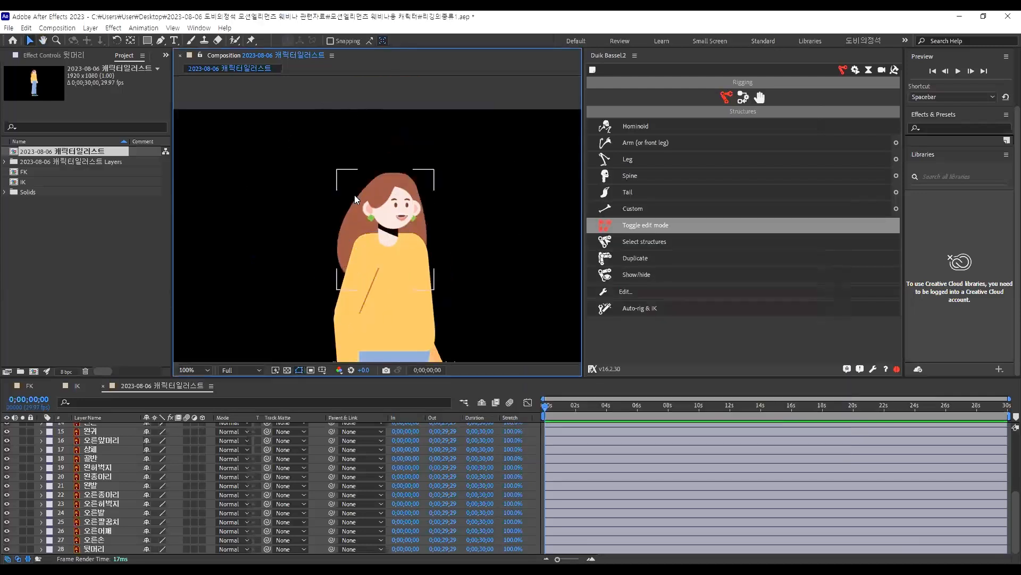
pyautogui.scroll(-1, 435, 191)
pyautogui.moveTo(452, 254); pyautogui.dragTo(450, 158)
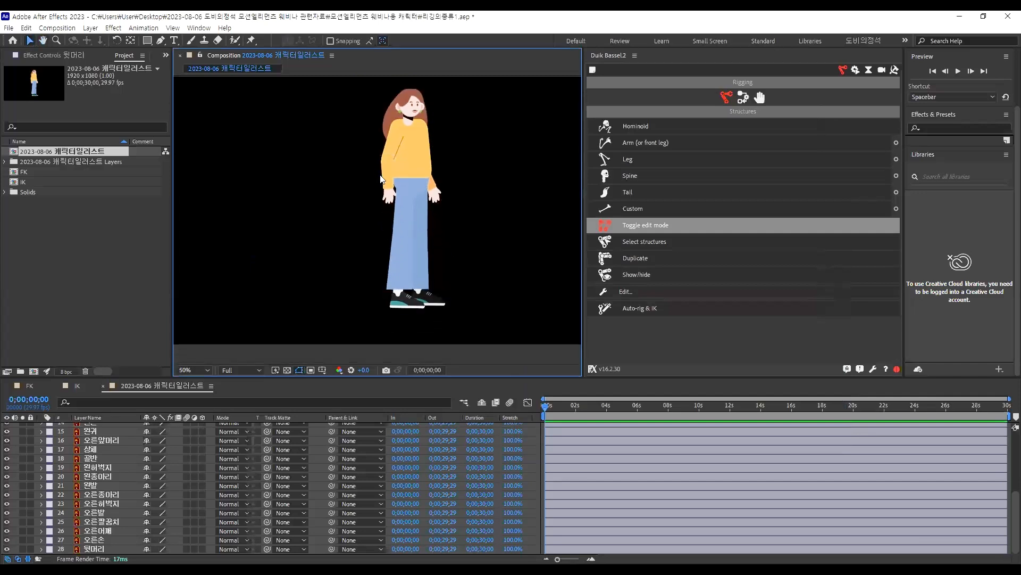
pyautogui.scroll(2, 393, 176)
pyautogui.scroll(-2, 448, 223)
pyautogui.moveTo(449, 244); pyautogui.dragTo(357, 247)
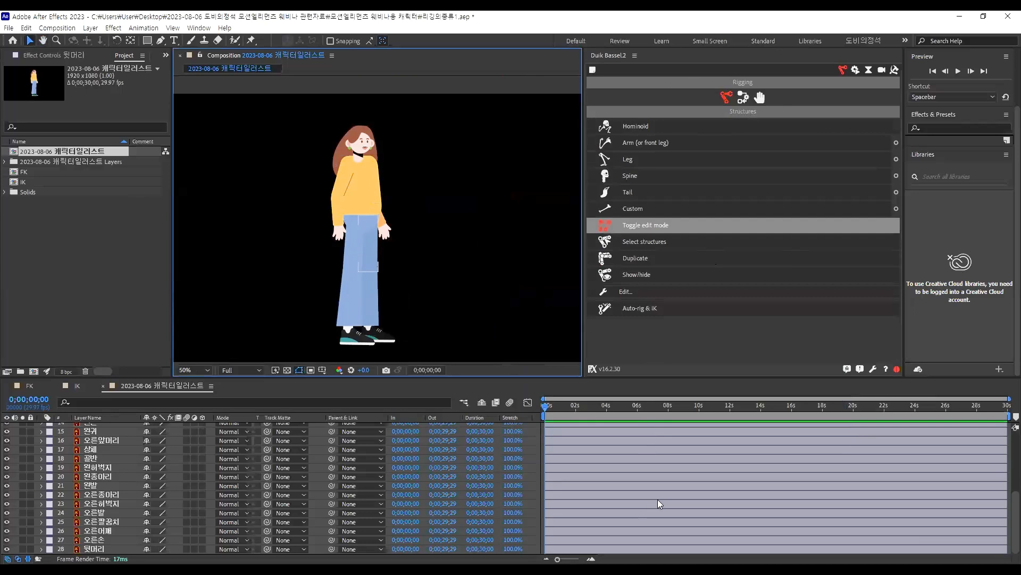
pyautogui.moveTo(467, 314); pyautogui.dragTo(485, 286)
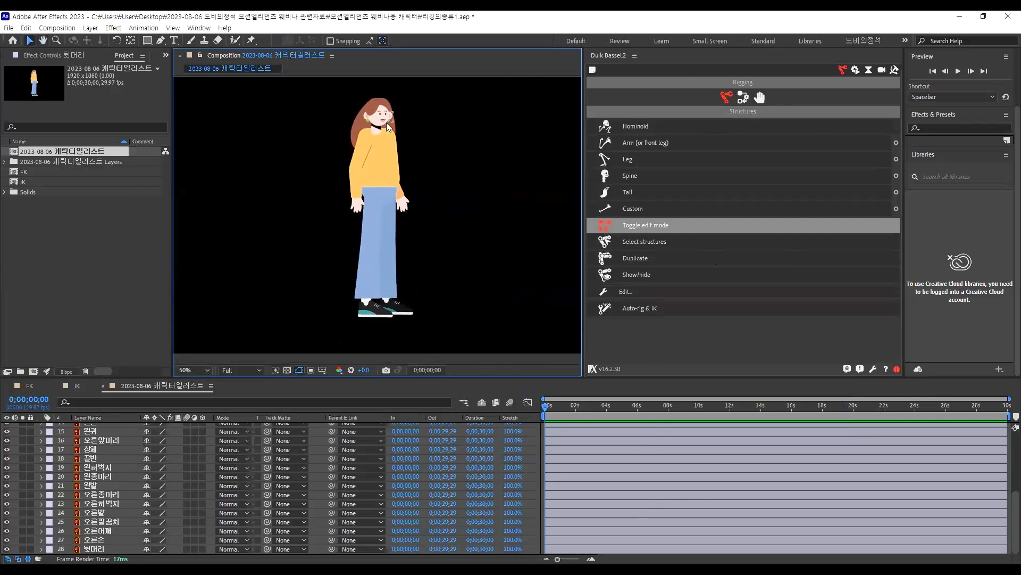
# Select all the head layers, including mouths, eyes, eyebrows, ears, face and hair, and set their label colour to Yellow
pyautogui.scroll(5, 420, 203)
pyautogui.scroll(-1, 486, 210)
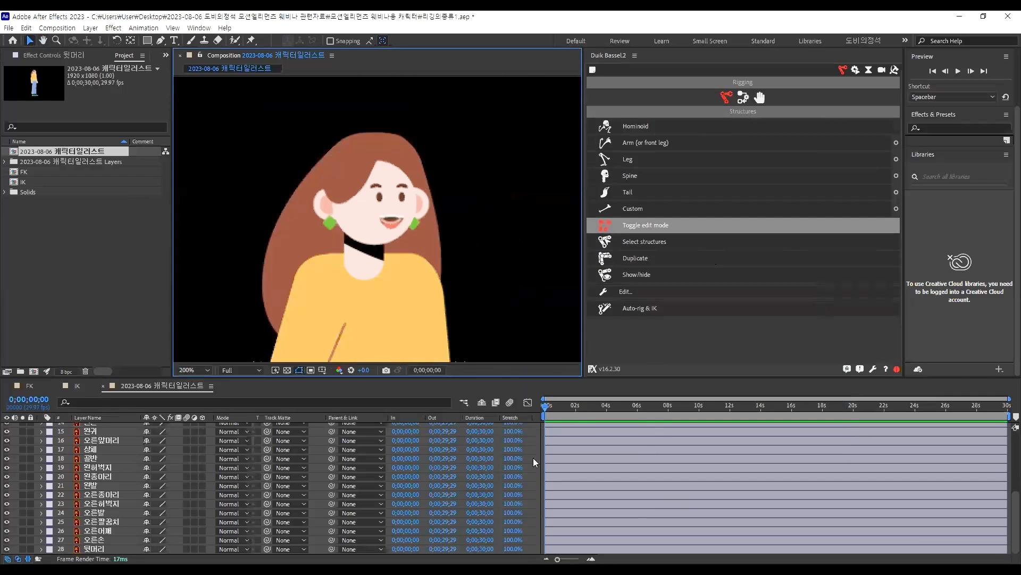
pyautogui.scroll(5, 133, 475)
pyautogui.click(104, 455)
pyautogui.click(98, 463)
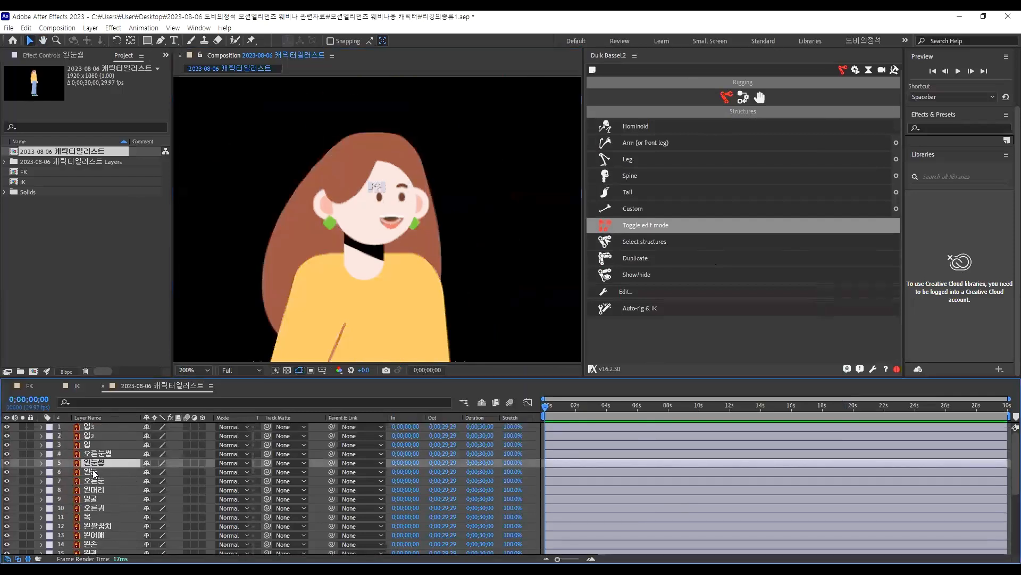
pyautogui.click(456, 125)
pyautogui.moveTo(502, 98); pyautogui.dragTo(291, 241)
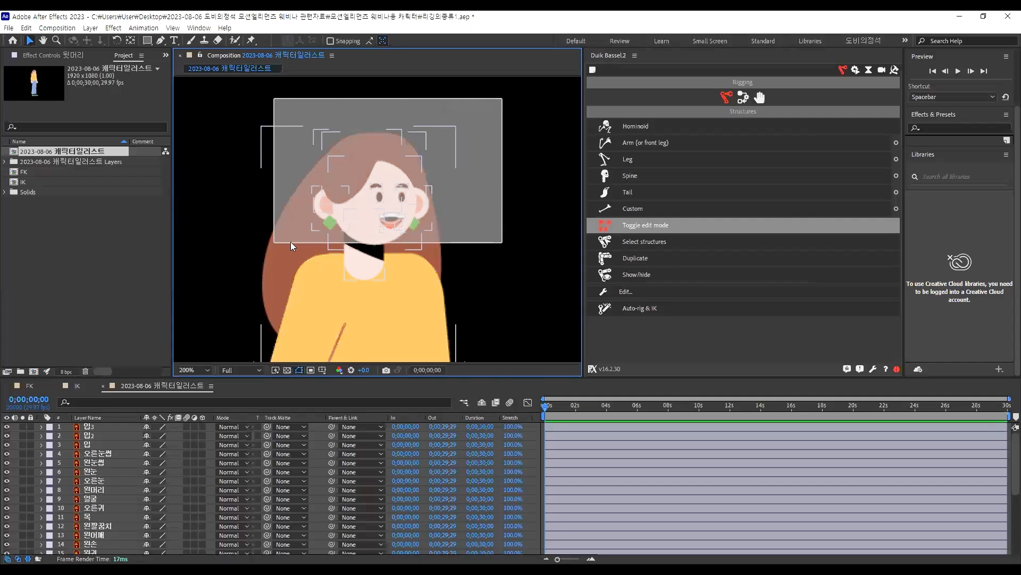
pyautogui.moveTo(385, 272); pyautogui.dragTo(403, 273)
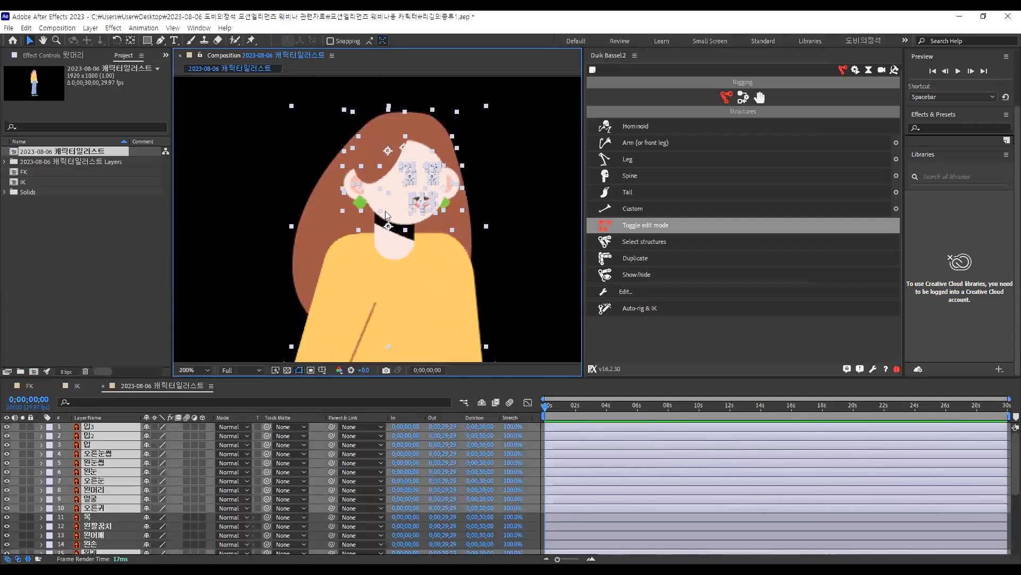
pyautogui.moveTo(490, 101); pyautogui.dragTo(452, 121)
pyautogui.hotkey('ctrl', 'z')
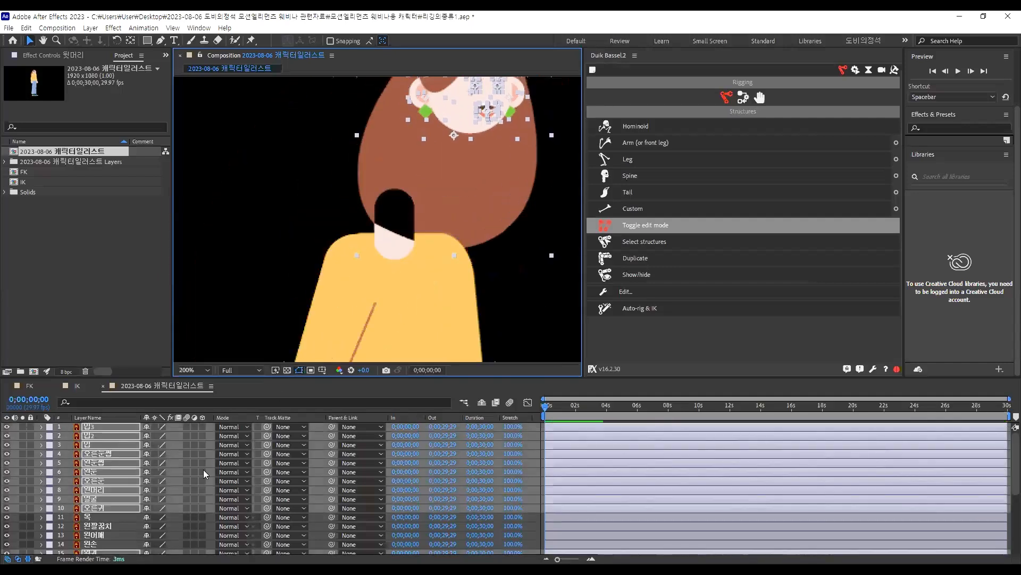
pyautogui.click(50, 437)
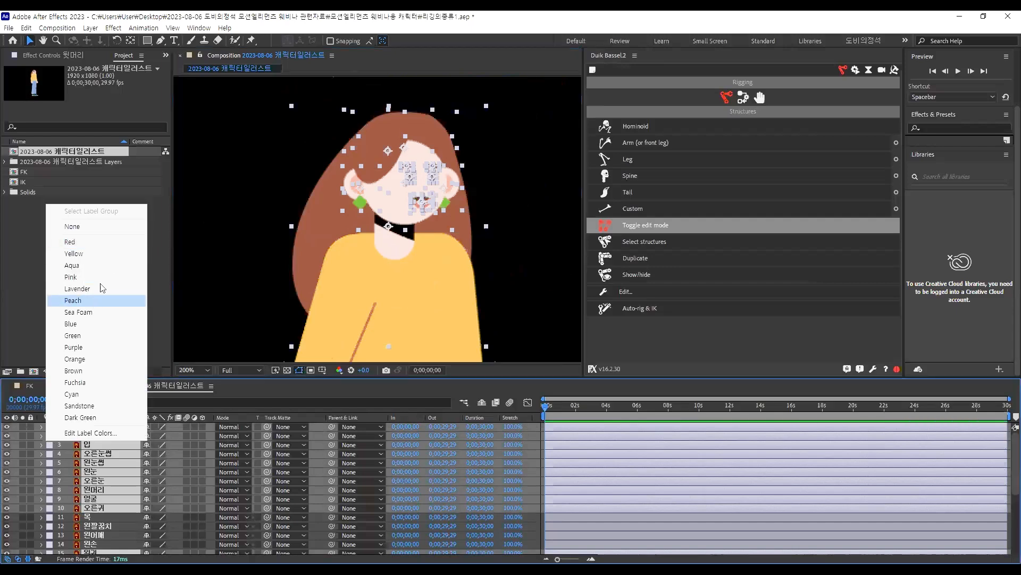
pyautogui.click(88, 254)
pyautogui.click(505, 183)
# Try shifting the 뒷머리 back-hair layer on its own, undoing the move
pyautogui.scroll(-2, 404, 170)
pyautogui.scroll(4, 402, 177)
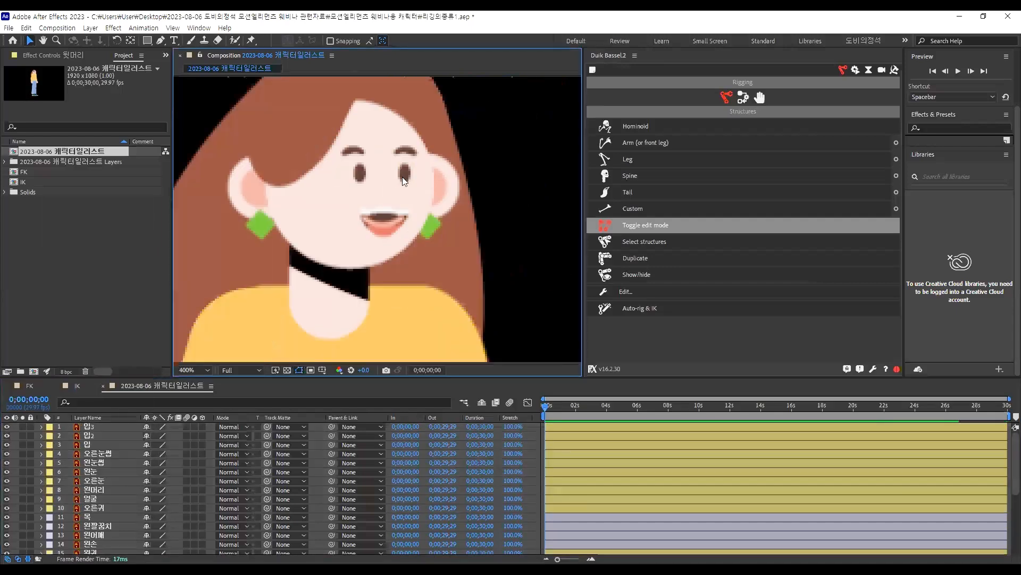
pyautogui.scroll(-2, 402, 176)
pyautogui.click(439, 219)
pyautogui.moveTo(215, 216); pyautogui.dragTo(295, 223)
pyautogui.hotkey('ctrl', 'z')
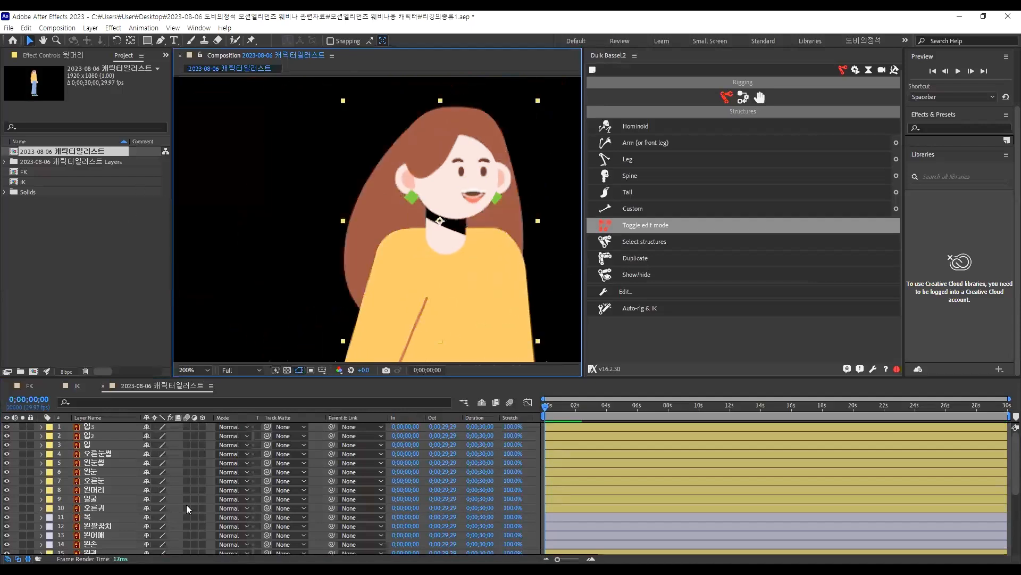
# Parent the 뒷머리 back-hair layer to the 얼굴 face layer
pyautogui.press('`')
pyautogui.click(111, 347)
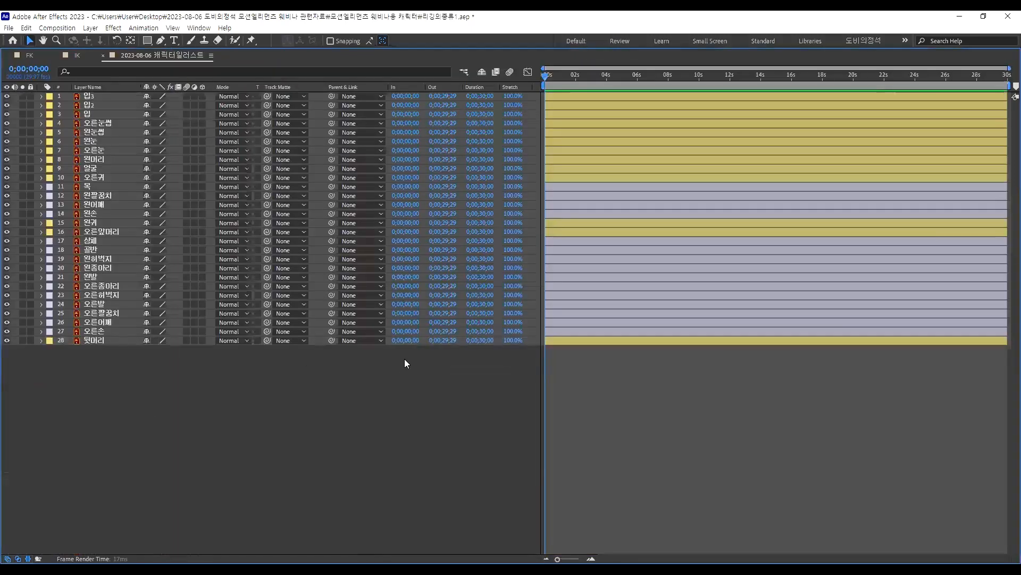
pyautogui.click(390, 340)
pyautogui.moveTo(332, 340); pyautogui.dragTo(97, 171)
pyautogui.press('`')
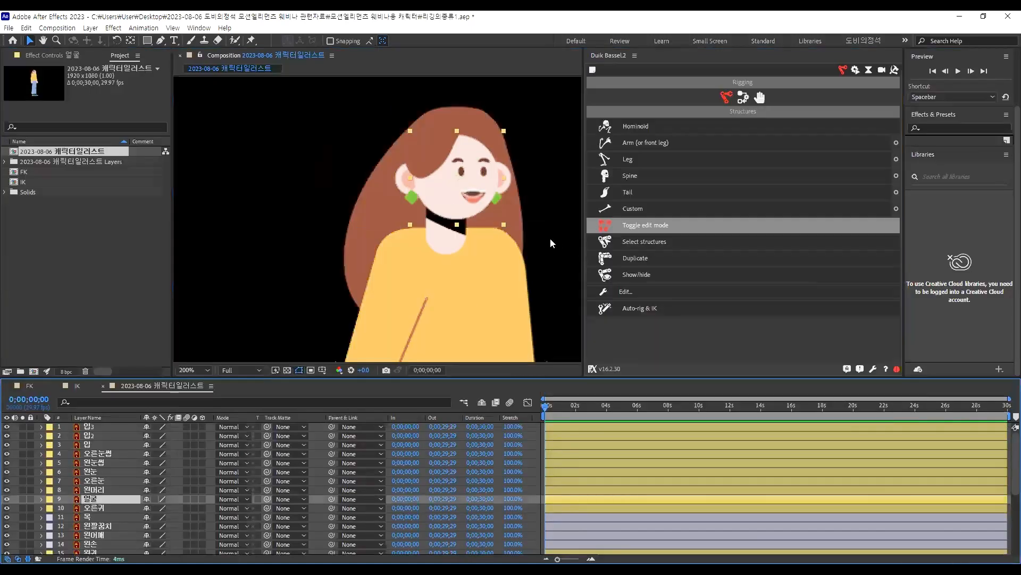
pyautogui.click(322, 200)
# Show the composition on a transparency grid and frame the character's upper body
pyautogui.scroll(-1, 322, 199)
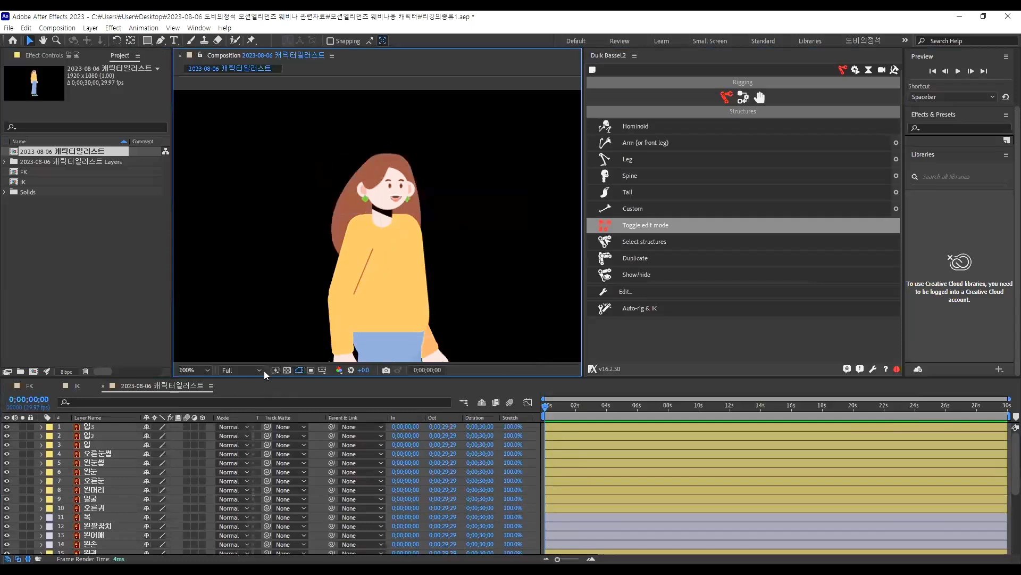
pyautogui.click(288, 369)
pyautogui.scroll(-1, 450, 201)
pyautogui.scroll(1, 443, 208)
pyautogui.moveTo(404, 252); pyautogui.dragTo(424, 202)
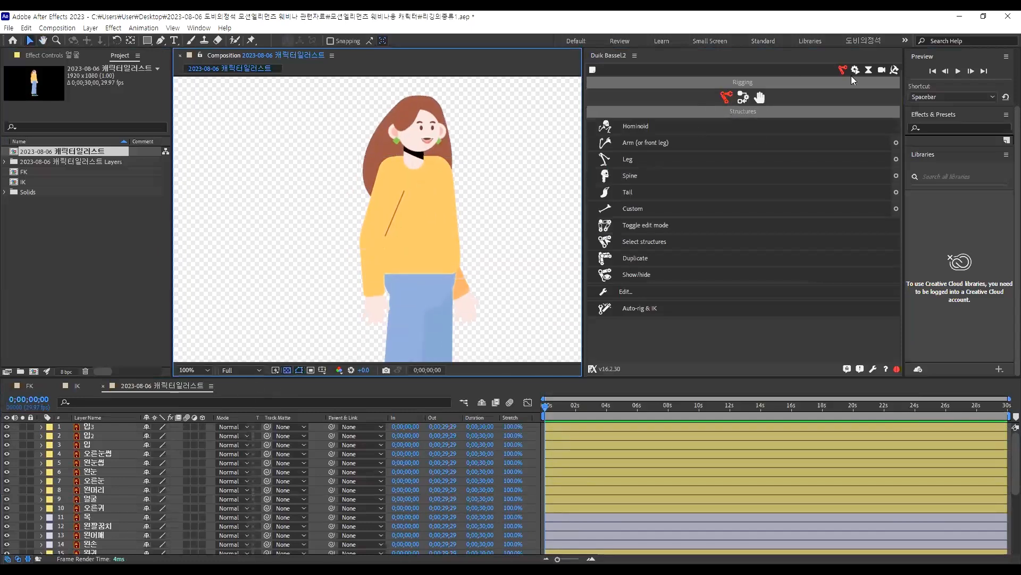
# Create a 2D slider controller with Duik's Connector from the Links & constraints tools
pyautogui.click(744, 98)
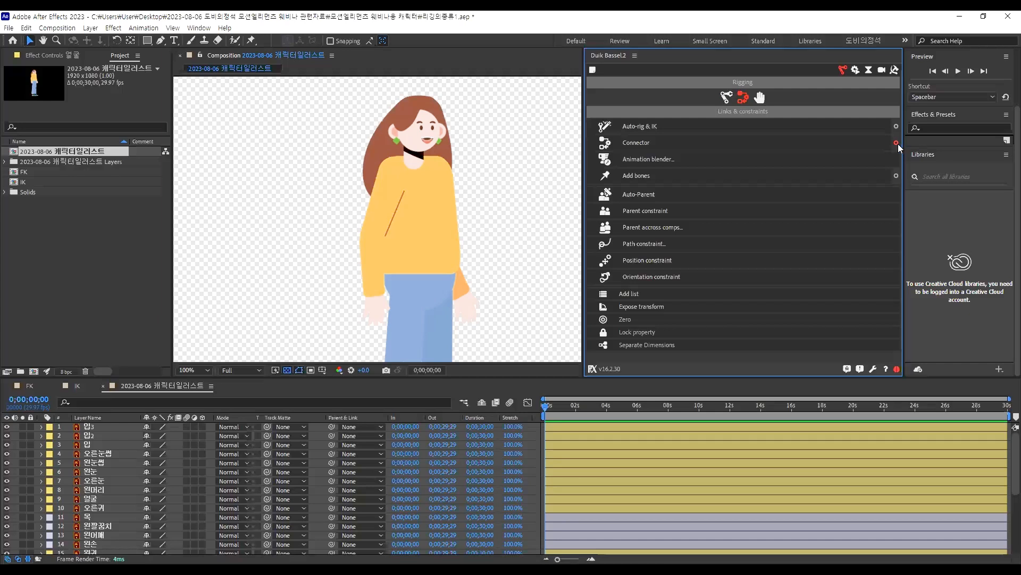
pyautogui.click(590, 143)
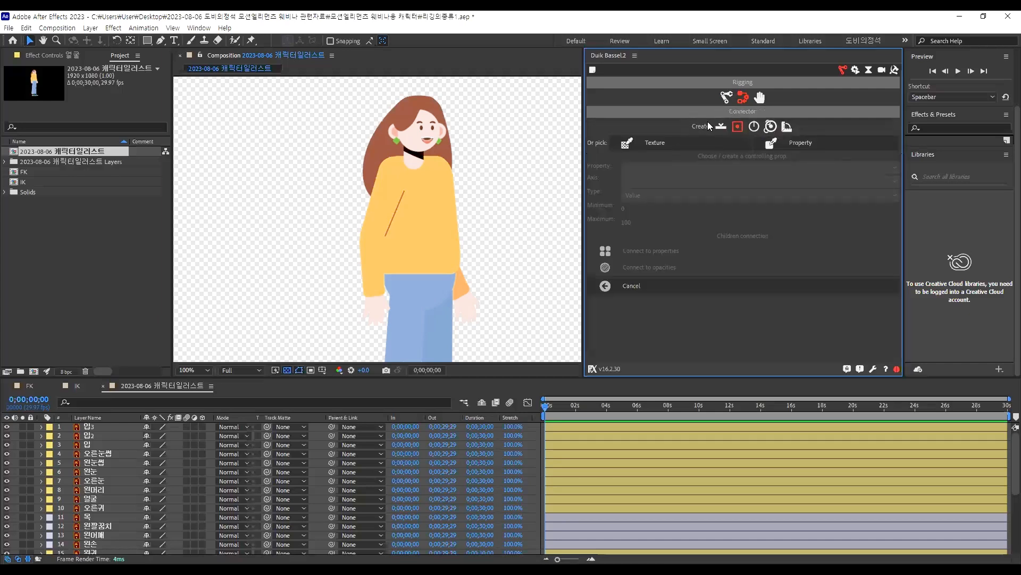
pyautogui.click(738, 127)
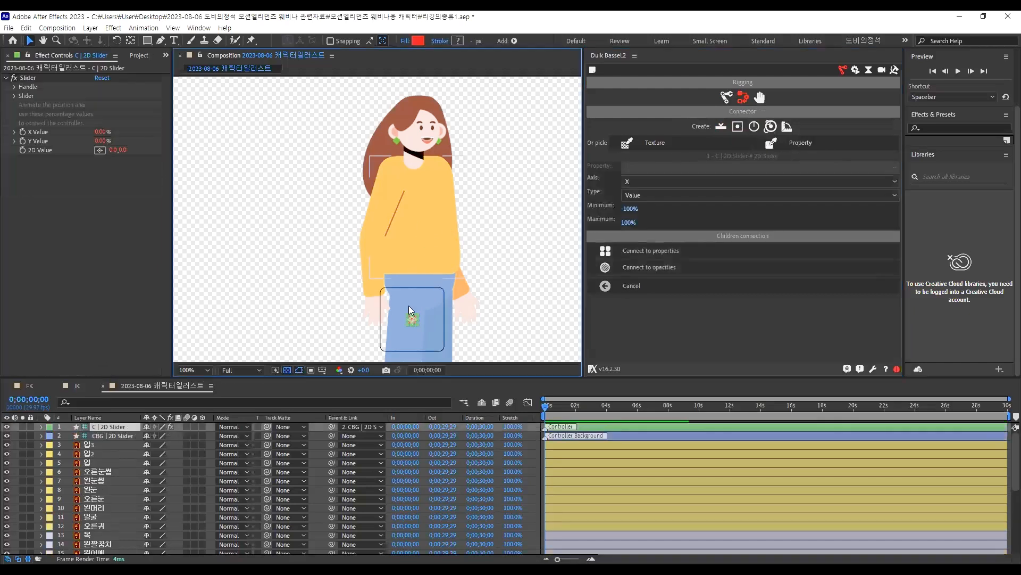
# Move the 2D slider together with its CBG background into the empty area beside the character's head
pyautogui.moveTo(409, 305); pyautogui.dragTo(401, 203)
pyautogui.keyDown('shift'); pyautogui.click(640, 436); pyautogui.keyUp('shift')
pyautogui.scroll(-1, 405, 236)
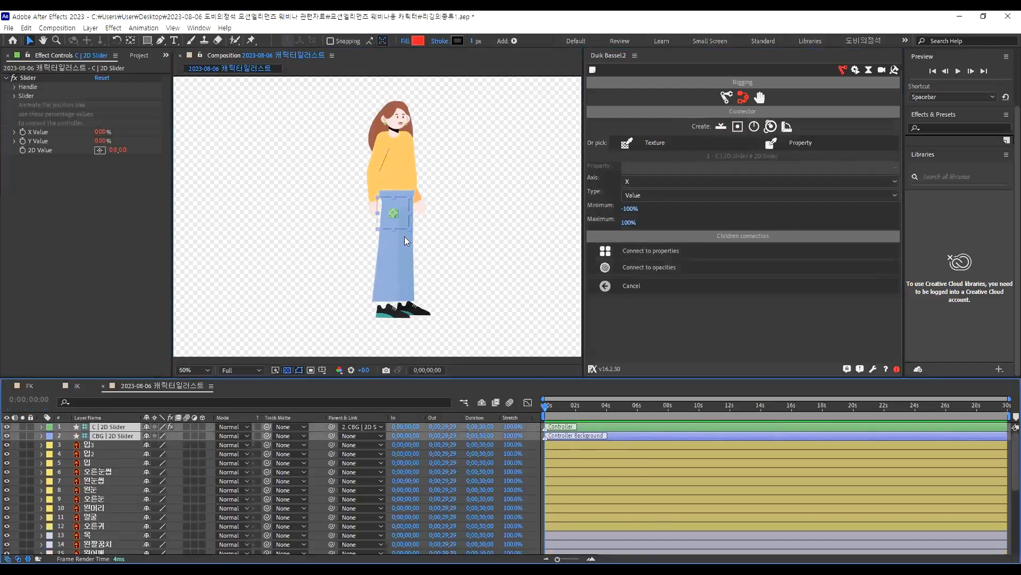
pyautogui.moveTo(396, 210); pyautogui.dragTo(340, 112)
pyautogui.hotkey('ctrl', 'z')
pyautogui.click(367, 145)
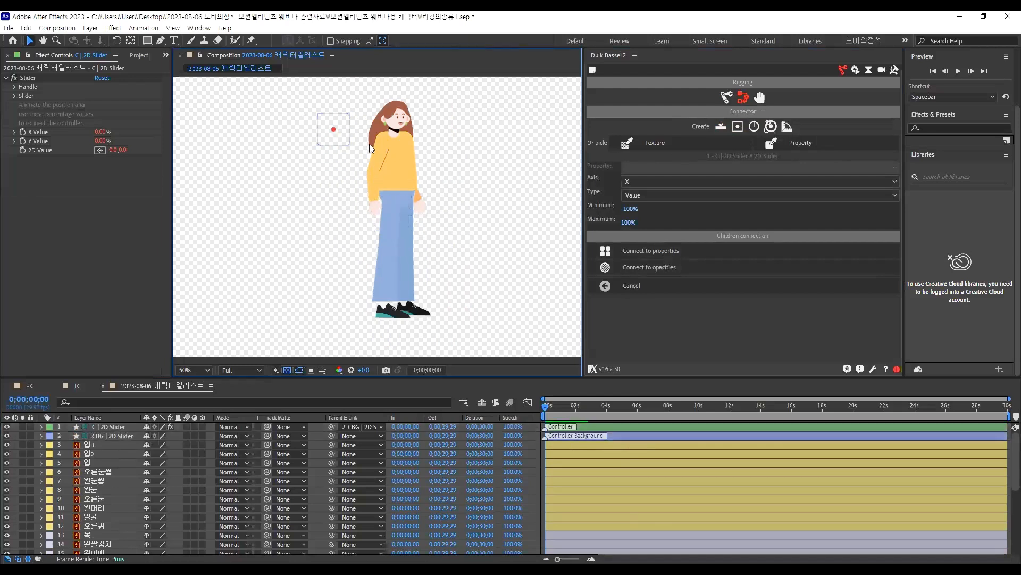
# Select the Yellow label group without the 뒷머리 layer and set Position keyframes on those head layers at 0;00;00;00
pyautogui.scroll(2, 423, 150)
pyautogui.click(424, 151)
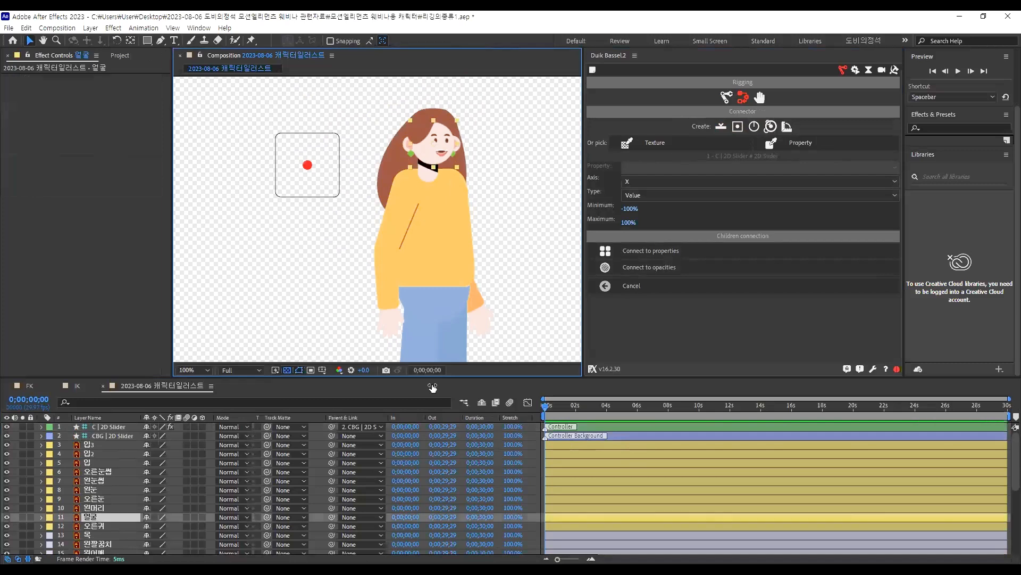
pyautogui.click(50, 517)
pyautogui.click(96, 292)
pyautogui.scroll(-5, 115, 523)
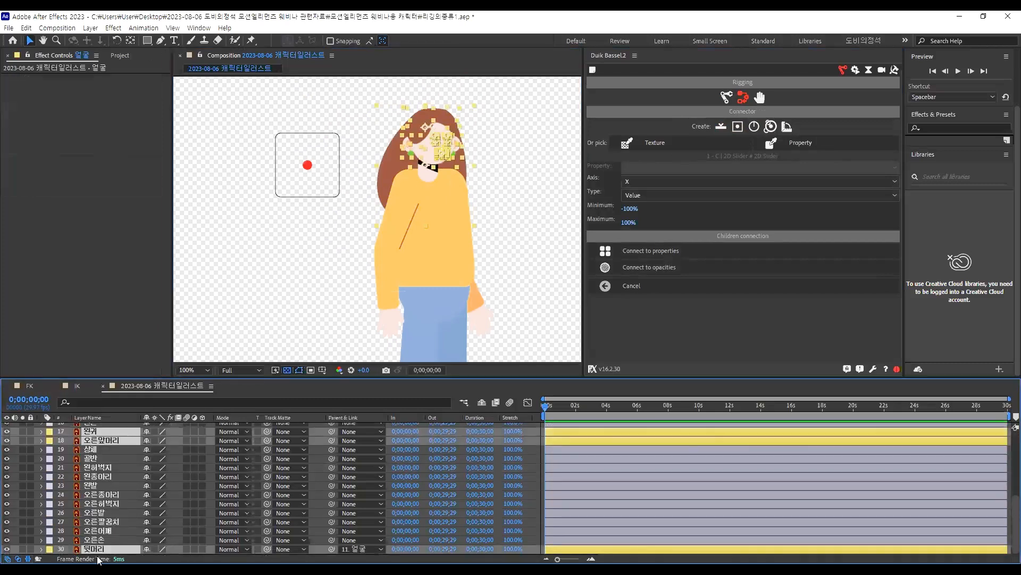
pyautogui.scroll(5, 128, 496)
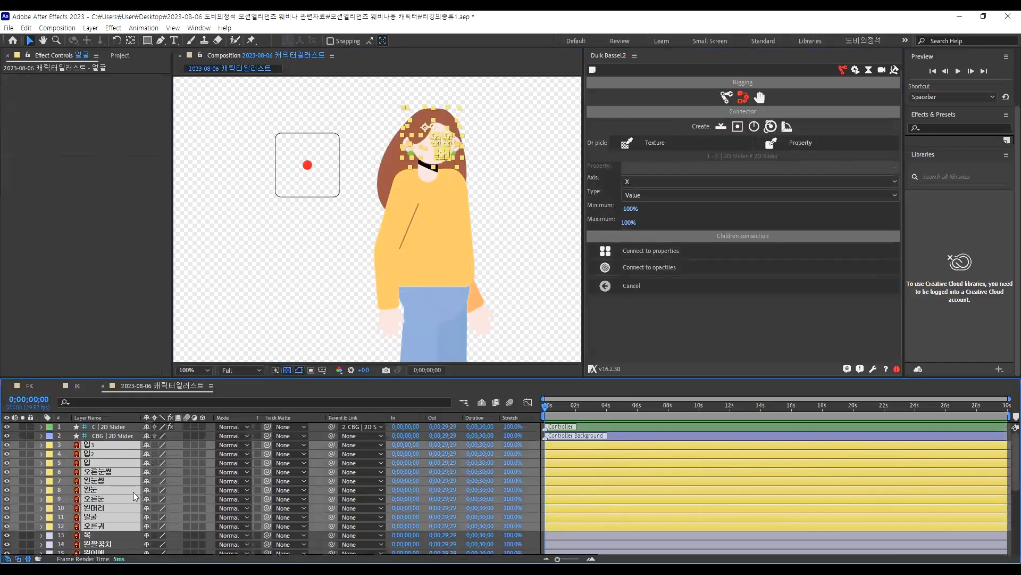
pyautogui.press('p')
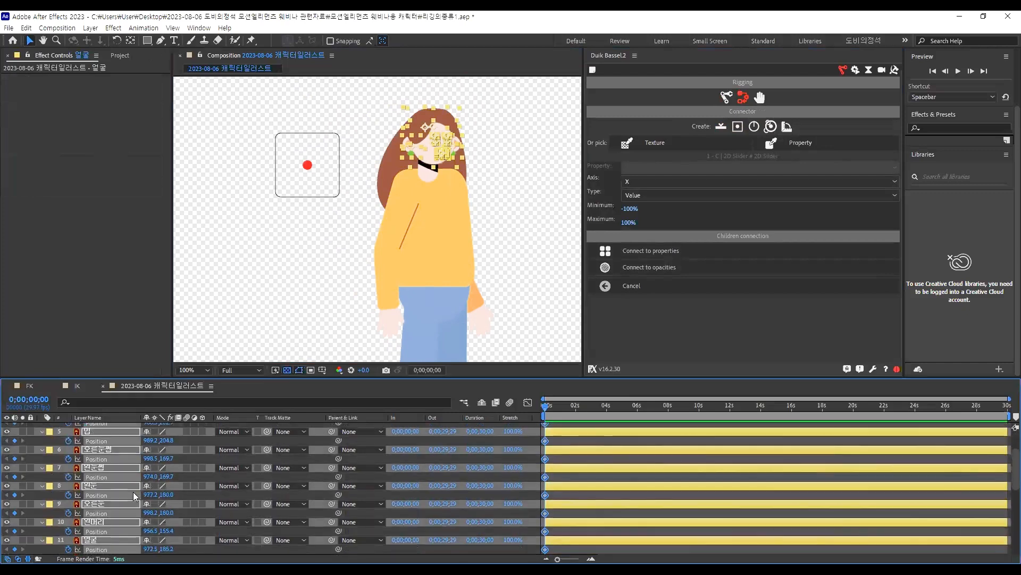
# Shift the head layers' Position keyframes 10 frames later and add matching Position keyframes at 0;00;00;00
pyautogui.hotkey('alt', 'shift', 'Right')
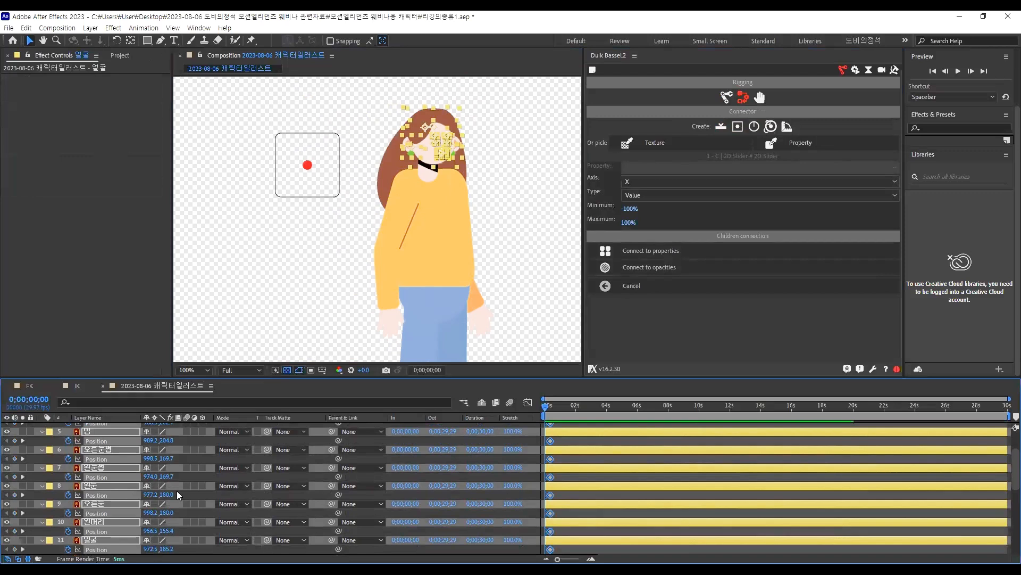
pyautogui.press('=')
pyautogui.press('=')
pyautogui.press('=')
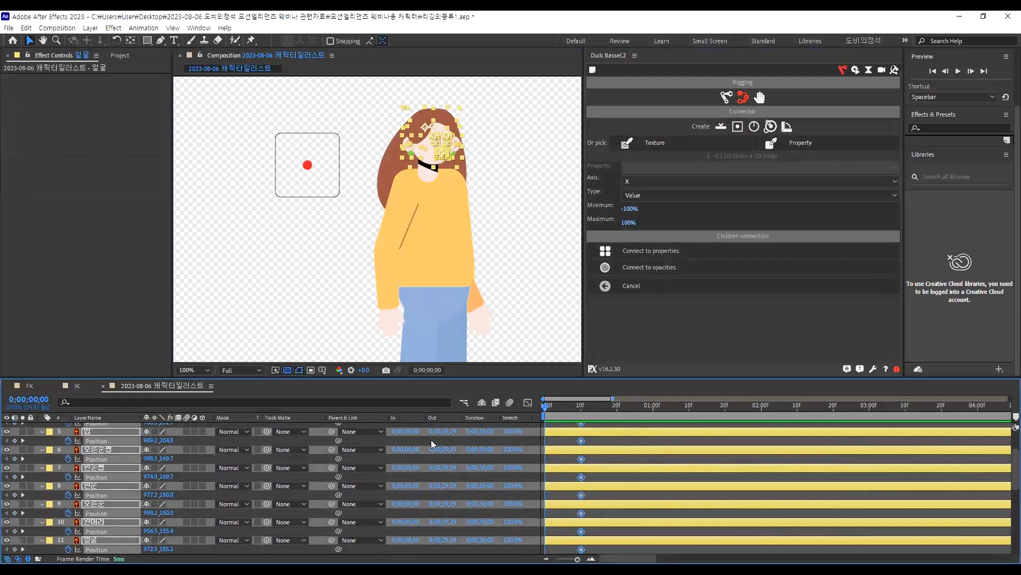
pyautogui.hotkey('alt', 'shift', 'p')
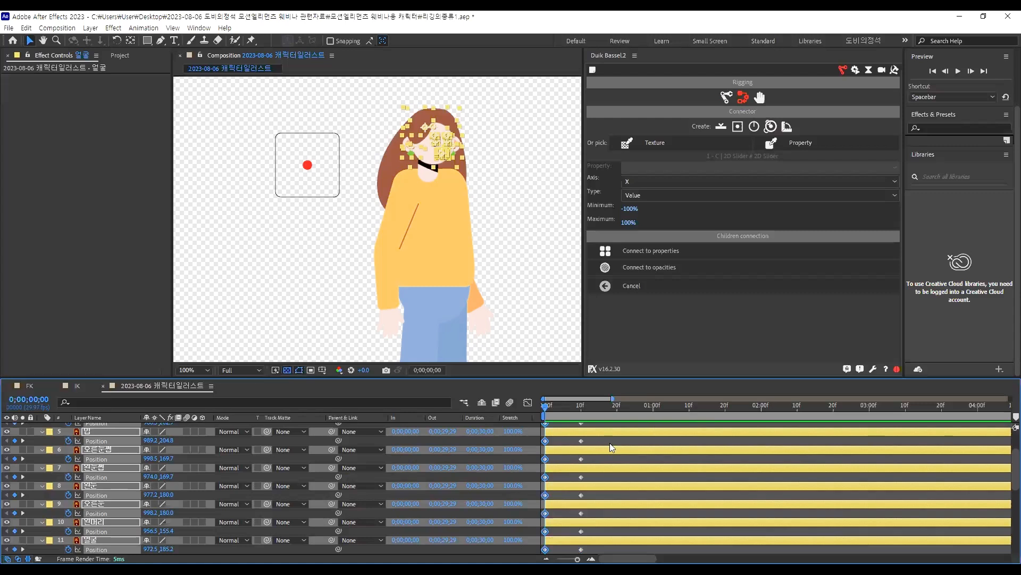
# Separate the Position dimensions of all keyframed head layers into X Position and Y Position
pyautogui.scroll(-5, 611, 447)
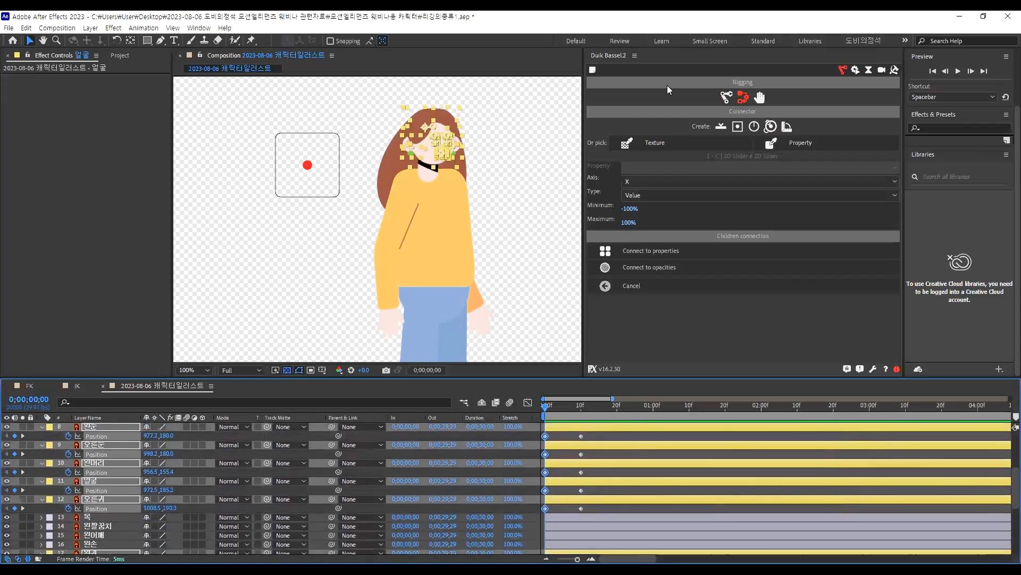
pyautogui.rightClick(98, 439)
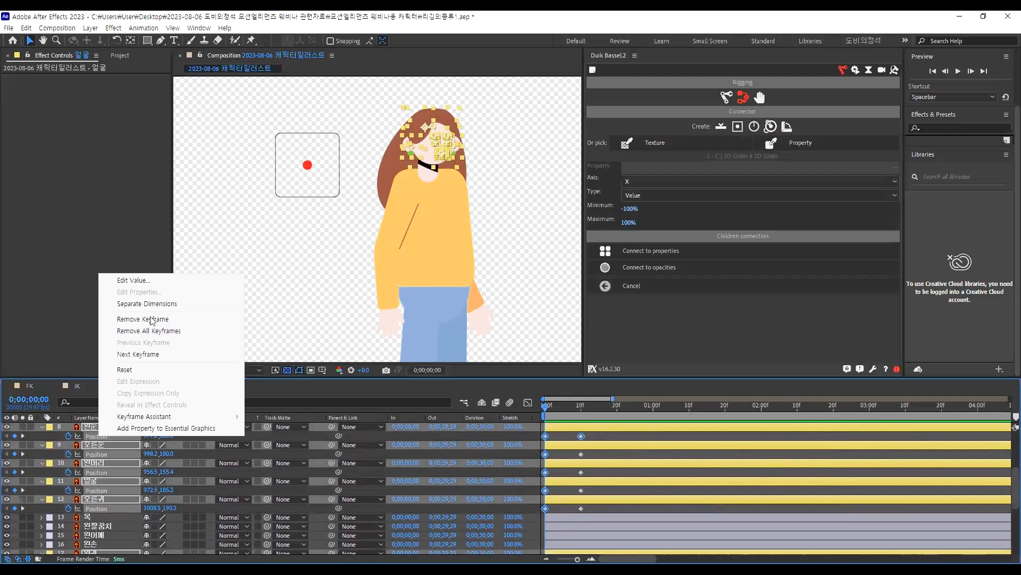
pyautogui.click(153, 304)
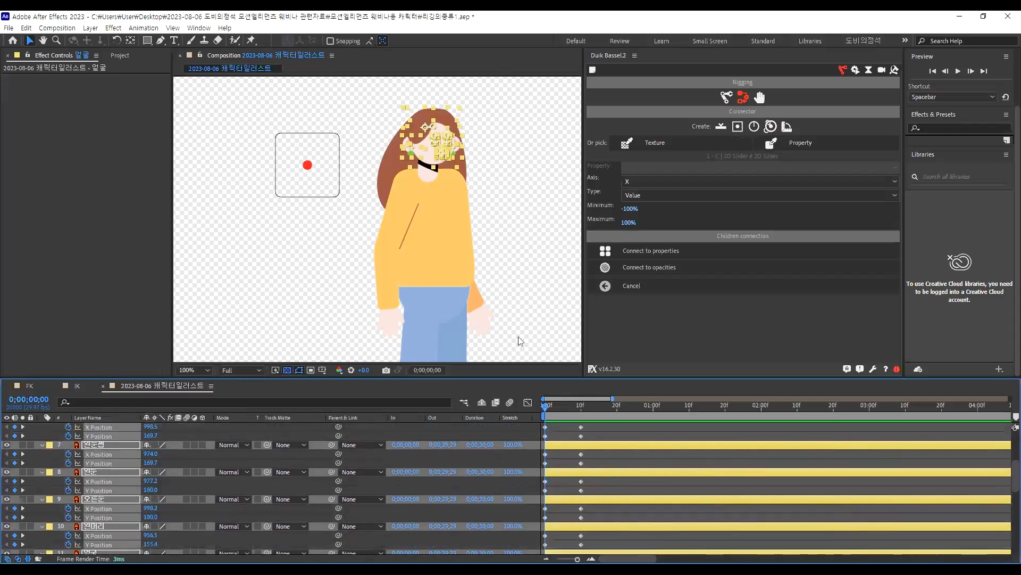
pyautogui.click(520, 340)
# At 0;00;00;00, shift the 얼굴 face layer horizontally to an X Position of 964.0
pyautogui.scroll(2, 393, 127)
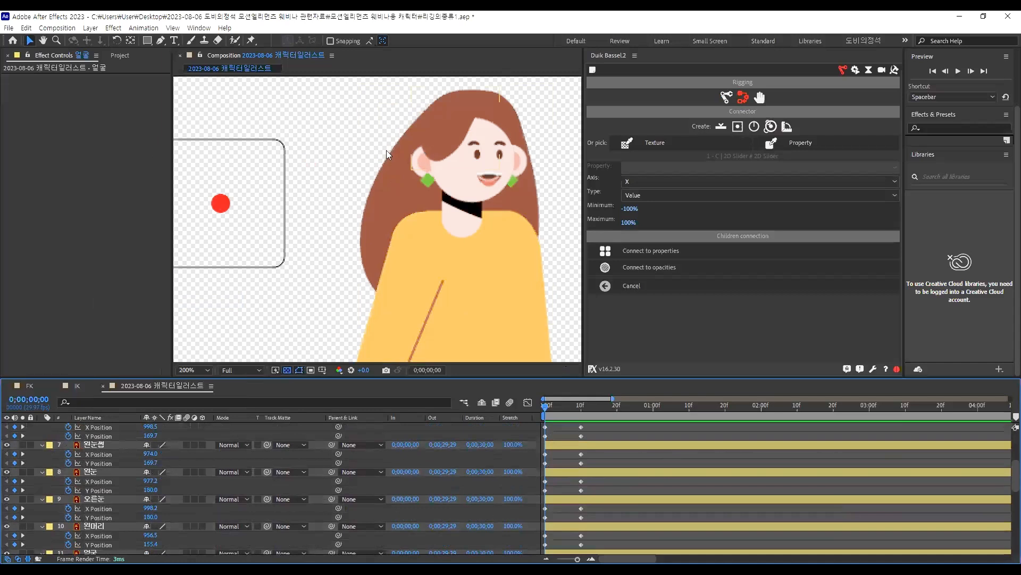
pyautogui.scroll(-1, 424, 150)
pyautogui.scroll(1, 464, 156)
pyautogui.click(581, 409)
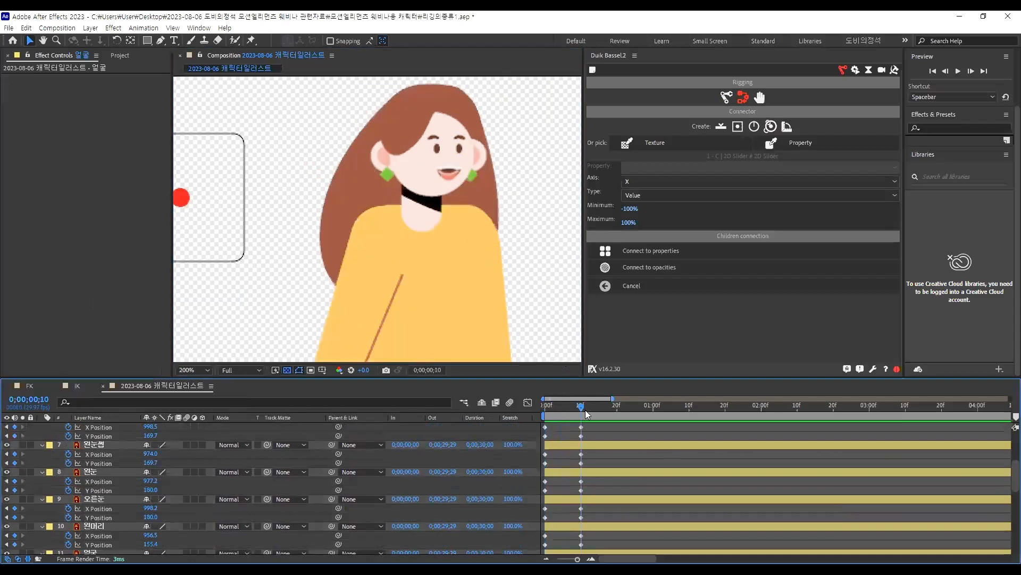
pyautogui.moveTo(562, 412)
pyautogui.mouseDown()
pyautogui.moveTo(585, 418)
pyautogui.moveTo(546, 423)
pyautogui.mouseUp()
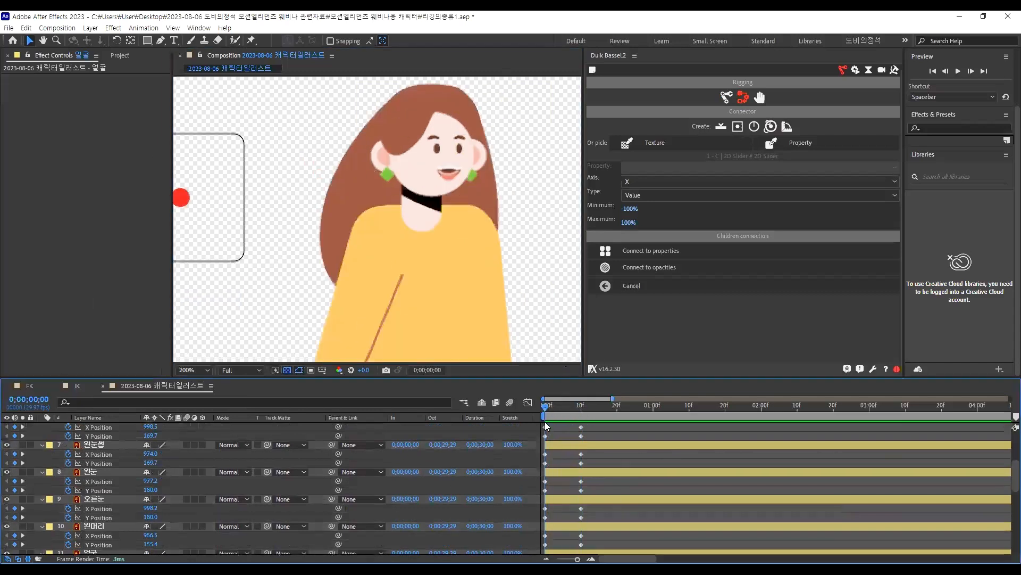
pyautogui.click(419, 176)
pyautogui.hotkey('ctrl', 'z')
pyautogui.hotkey('ctrl', 'z')
pyautogui.hotkey('ctrl', 'z')
pyautogui.hotkey('ctrl', 'z')
pyautogui.hotkey('ctrl', 'z')
pyautogui.hotkey('ctrl', 'z')
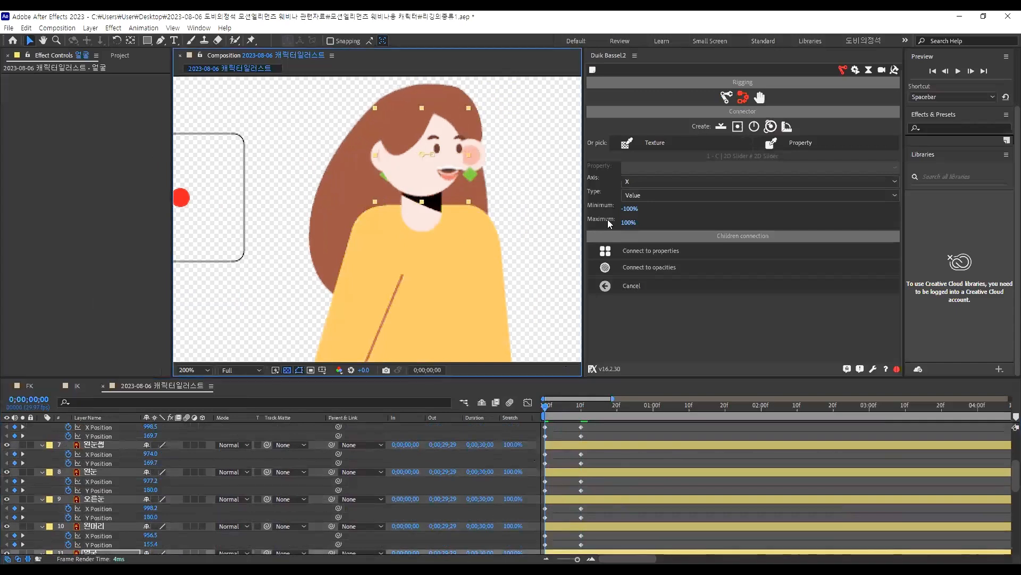
pyautogui.hotkey('ctrl', 'z')
pyautogui.hotkey('ctrl', 'z')
pyautogui.hotkey('ctrl', 'z')
pyautogui.hotkey('ctrl', 'z')
# Shift the 오른눈 eye layer along the face to an X Position of 985.7 at 0;00;00;00
pyautogui.scroll(3, 402, 100)
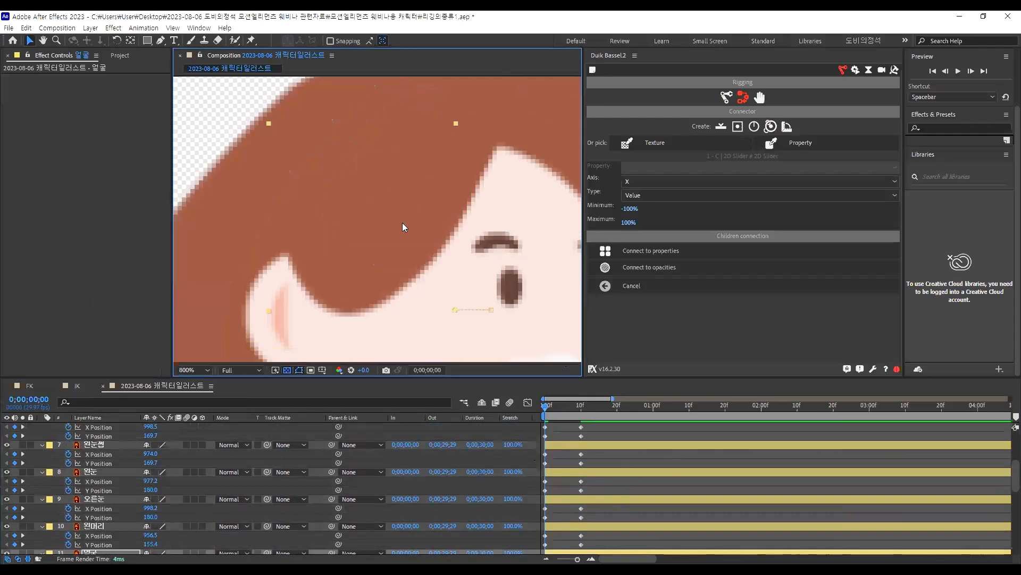
pyautogui.scroll(-1, 402, 222)
pyautogui.click(503, 251)
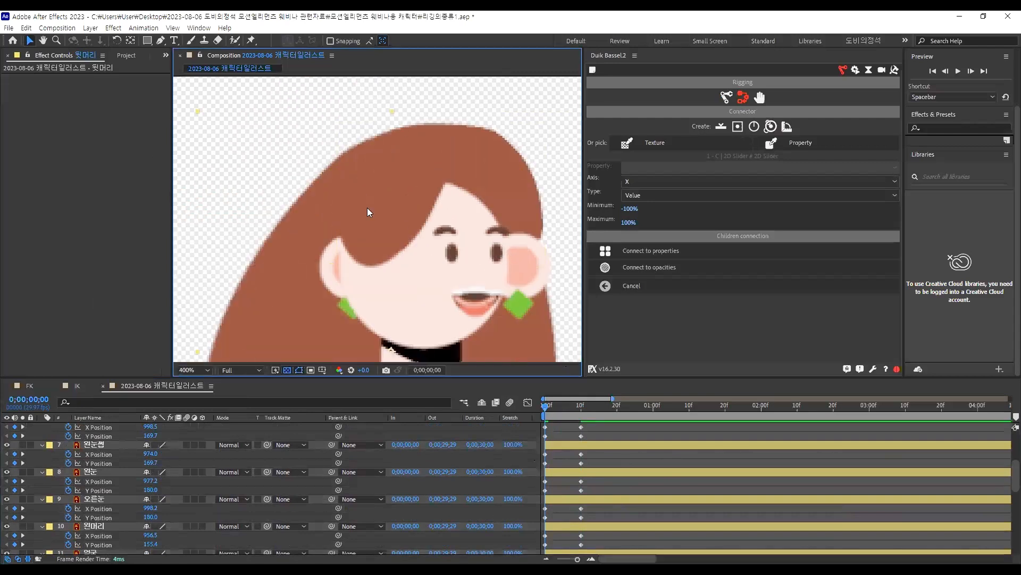
pyautogui.scroll(-2, 514, 227)
pyautogui.scroll(2, 416, 233)
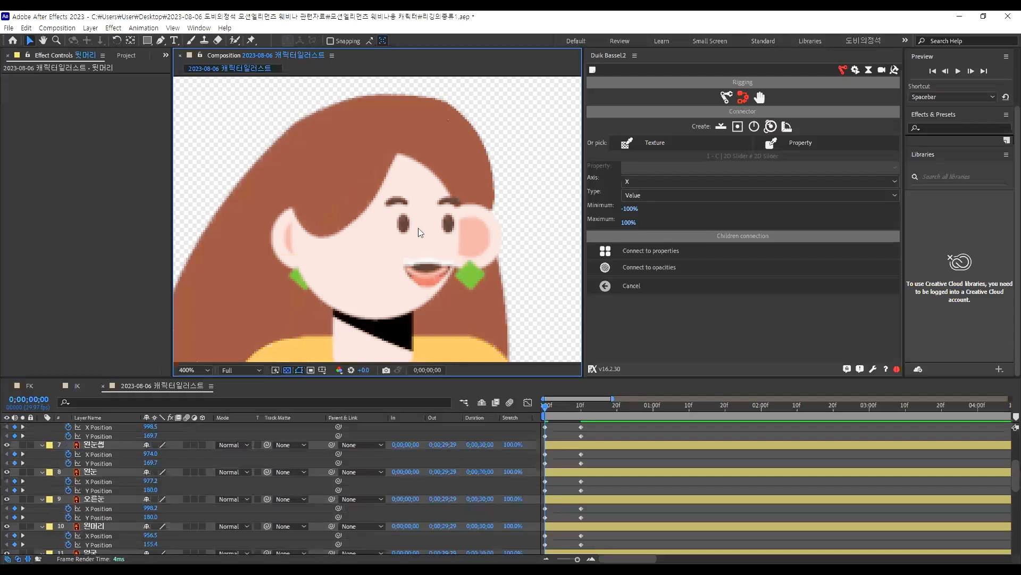
pyautogui.click(449, 223)
pyautogui.keyDown('shift'); pyautogui.click(403, 223); pyautogui.keyUp('shift')
pyautogui.hotkey('shift', 'Left')
pyautogui.hotkey('shift', 'Left')
pyautogui.hotkey('shift', 'Left')
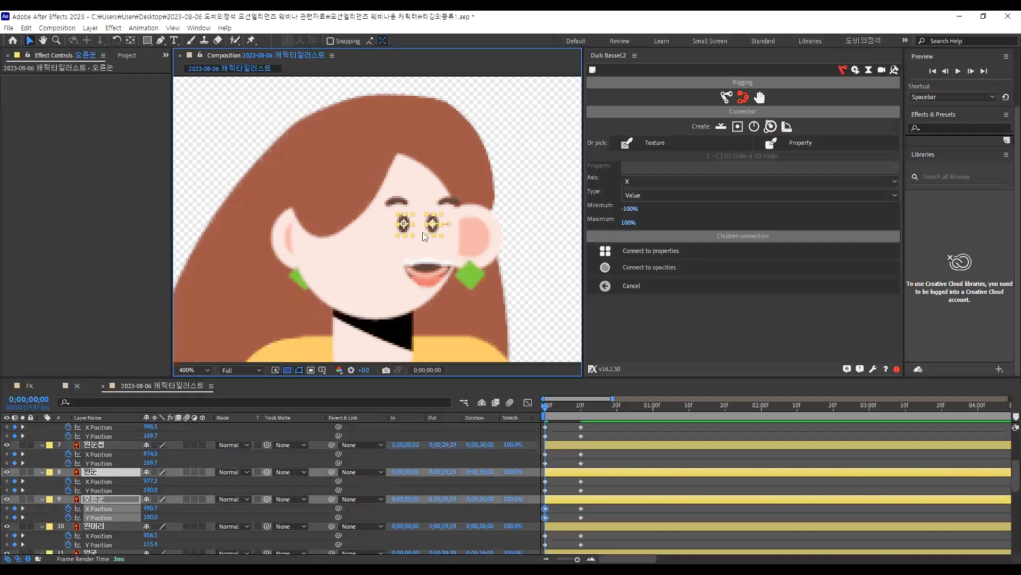
pyautogui.click(465, 238)
pyautogui.hotkey('ctrl', 'z')
pyautogui.hotkey('shift', 'Left')
pyautogui.hotkey('shift', 'Left')
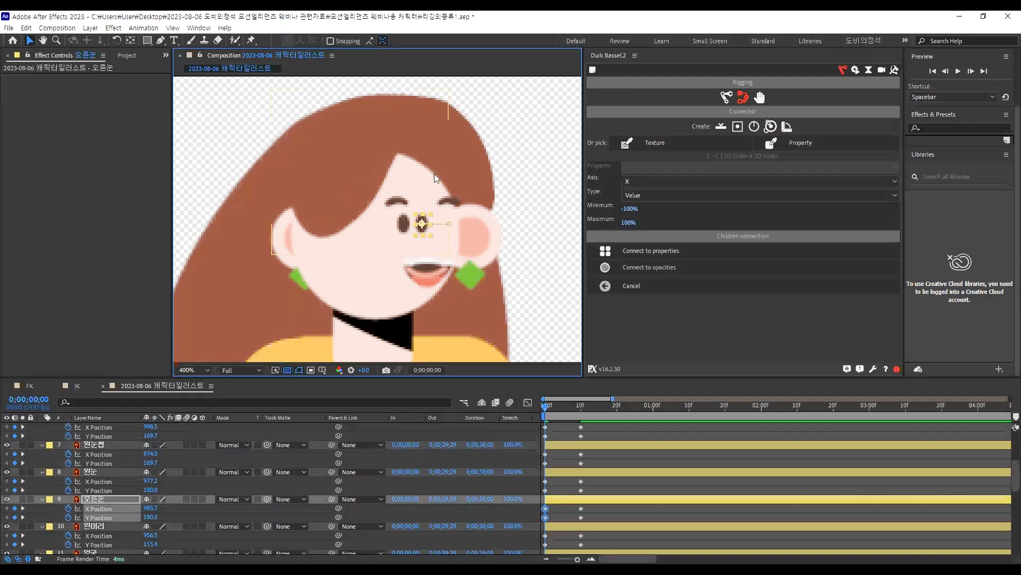
# Nudge the 왼눈 eye layer toward the front hair to an X Position of about 954.7
pyautogui.click(405, 222)
pyautogui.hotkey('shift', 'Left')
pyautogui.hotkey('shift', 'Left')
pyautogui.hotkey('shift', 'Left')
pyautogui.hotkey('shift', 'Left')
pyautogui.hotkey('shift', 'Left')
pyautogui.hotkey('shift', 'Left')
pyautogui.hotkey('shift', 'Left')
pyautogui.hotkey('shift', 'Left')
pyautogui.hotkey('shift', 'Left')
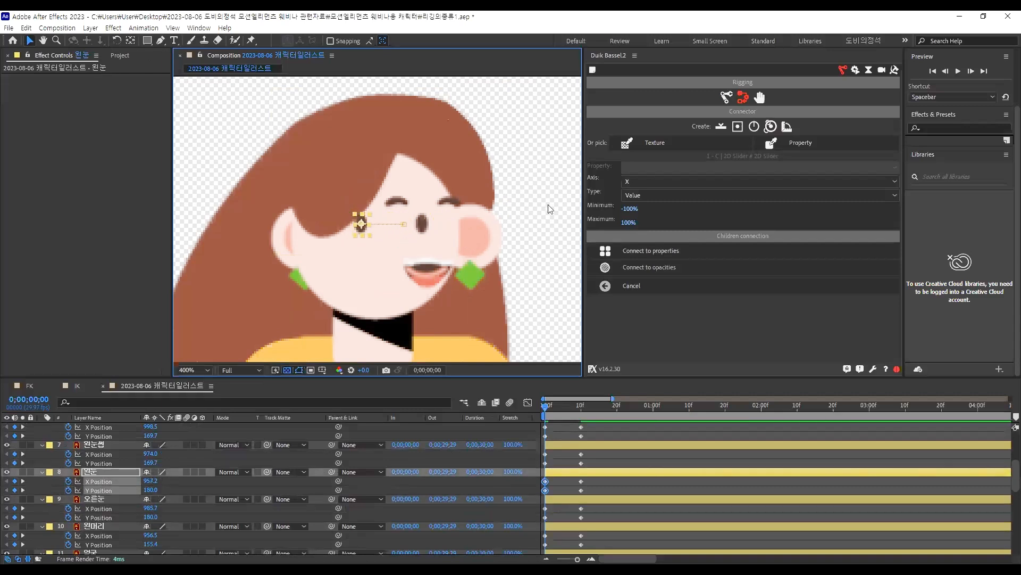
# Nudge the 오른눈 eye layer closer to the face's centre, to an X Position of 975.7
pyautogui.click(424, 226)
pyautogui.press('Left')
pyautogui.press('Left')
pyautogui.press('Left')
pyautogui.press('Left')
pyautogui.press('Left')
pyautogui.press('Left')
pyautogui.press('Left')
pyautogui.press('Left')
pyautogui.press('Left')
pyautogui.press('Left')
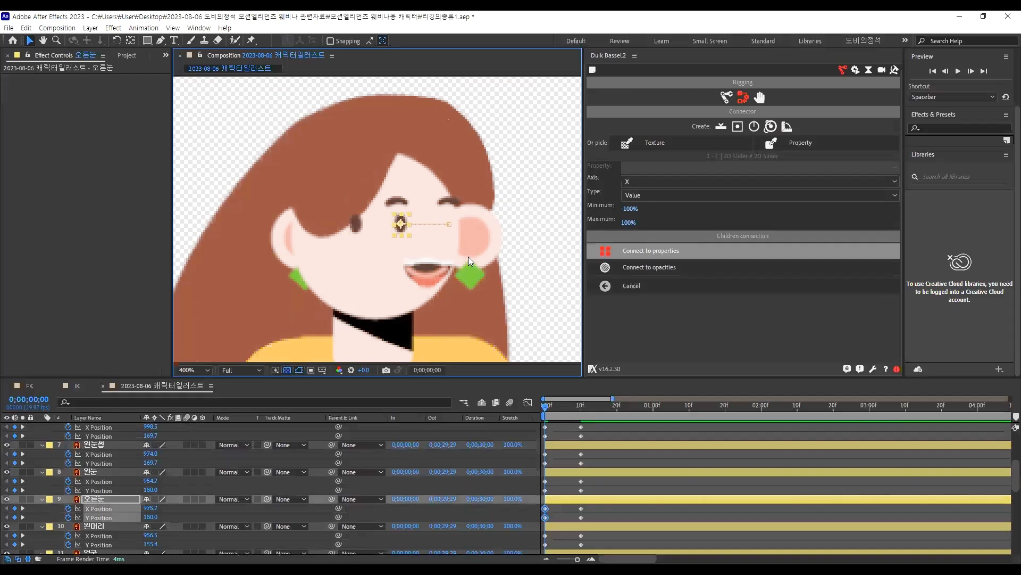
pyautogui.click(519, 184)
# Shift both eyebrow layers above the eyes, with X Position 976.0 for 오른눈썹 and 951.5 for 왼눈썹
pyautogui.click(442, 199)
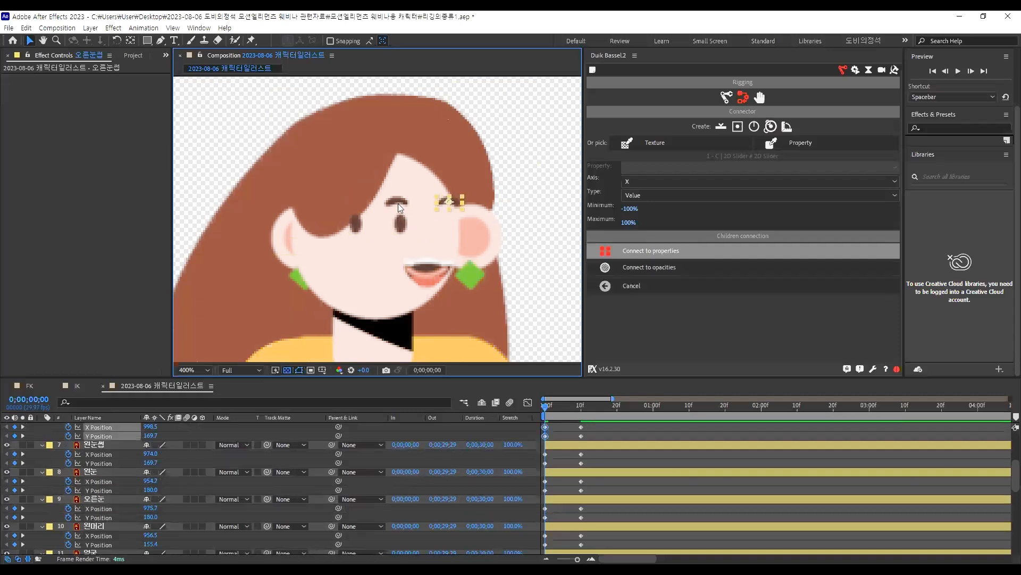
pyautogui.keyDown('shift'); pyautogui.click(397, 204); pyautogui.keyUp('shift')
pyautogui.hotkey('shift', 'Left')
pyautogui.hotkey('shift', 'Left')
pyautogui.hotkey('shift', 'Left')
pyautogui.hotkey('shift', 'Left')
pyautogui.hotkey('shift', 'Left')
pyautogui.hotkey('shift', 'Left')
pyautogui.hotkey('shift', 'Left')
pyautogui.hotkey('shift', 'Left')
pyautogui.hotkey('shift', 'Left')
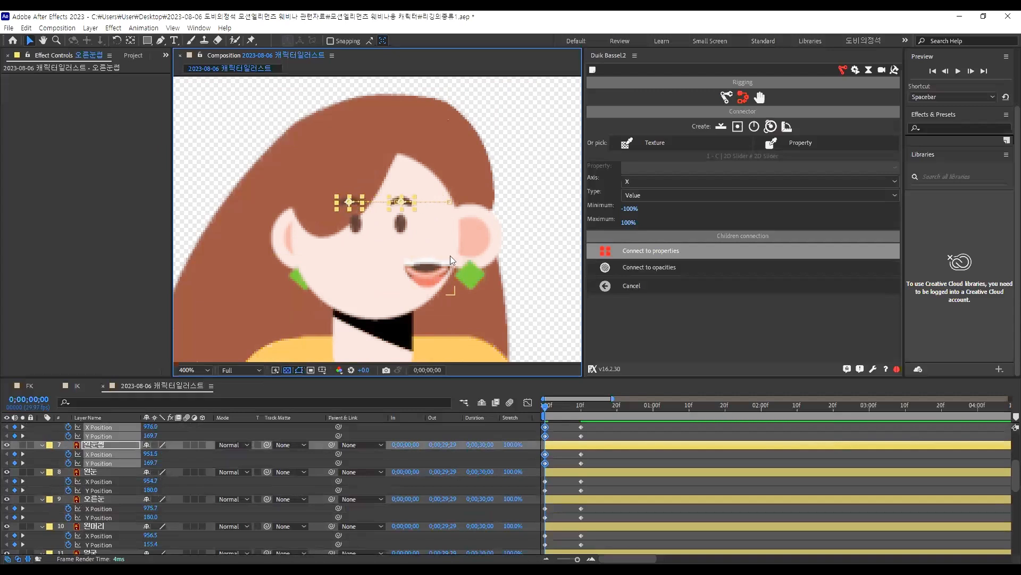
pyautogui.click(554, 204)
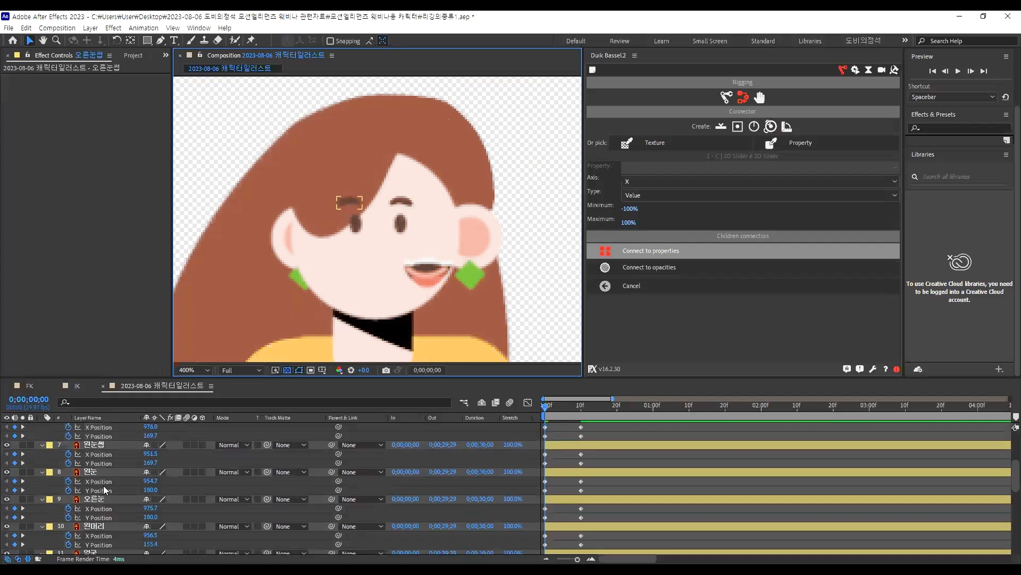
# Shift the mouth layers 입3, 입2 and 입 together to X Positions 965.0, 965.3 and 966.2
pyautogui.scroll(4, 108, 484)
pyautogui.click(110, 500)
pyautogui.keyDown('shift'); pyautogui.click(113, 446); pyautogui.keyUp('shift')
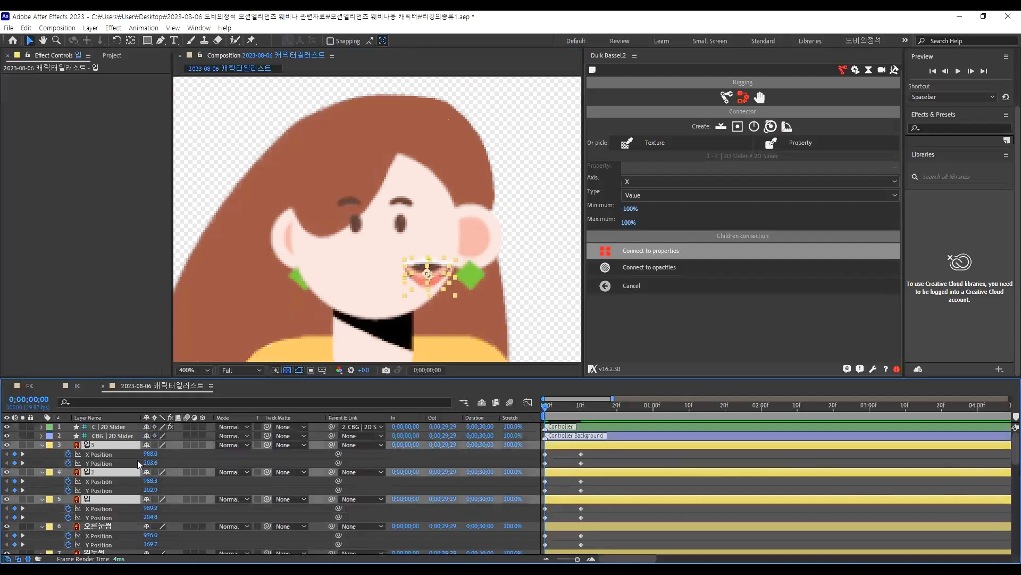
pyautogui.hotkey('shift', 'Left')
pyautogui.hotkey('shift', 'Left')
pyautogui.hotkey('shift', 'Left')
pyautogui.hotkey('shift', 'Left')
pyautogui.hotkey('shift', 'Left')
pyautogui.hotkey('shift', 'Left')
pyautogui.hotkey('shift', 'Left')
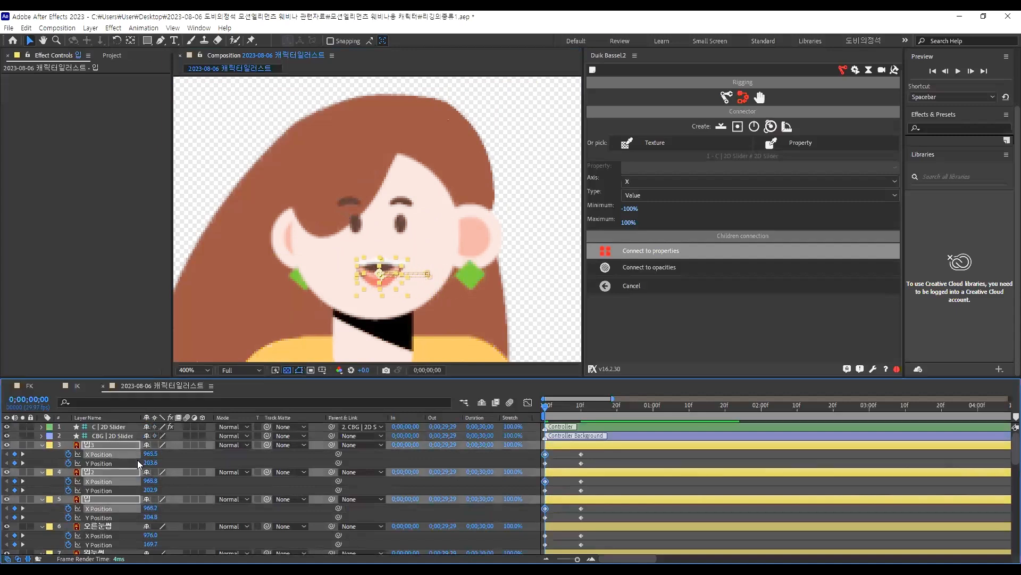
pyautogui.press('Right')
pyautogui.press('Right')
# Shift the front hair layers 왼머리 and 오른앞머리 together to X Positions 944.5 and 959.7
pyautogui.click(293, 176)
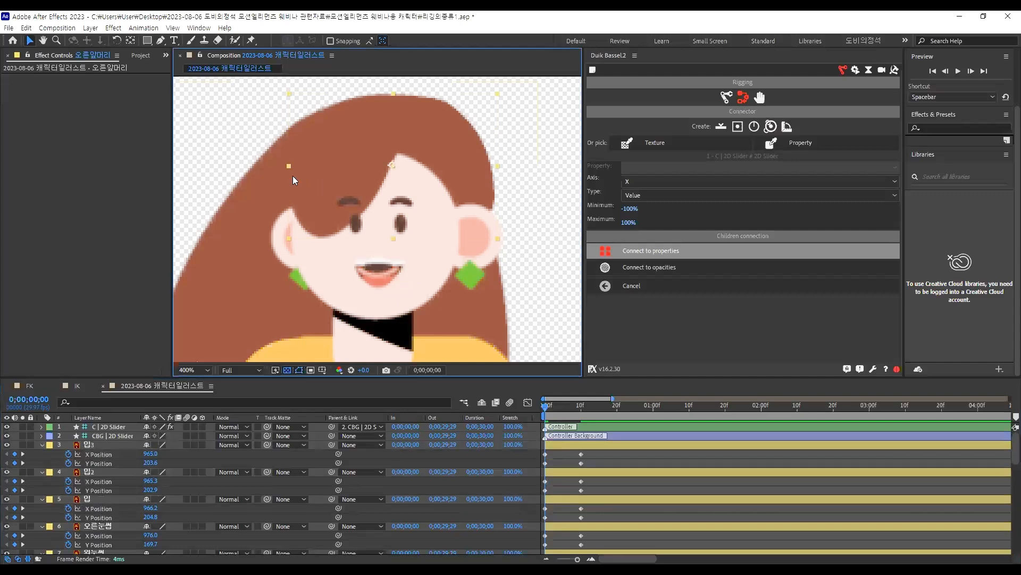
pyautogui.scroll(-4, 314, 178)
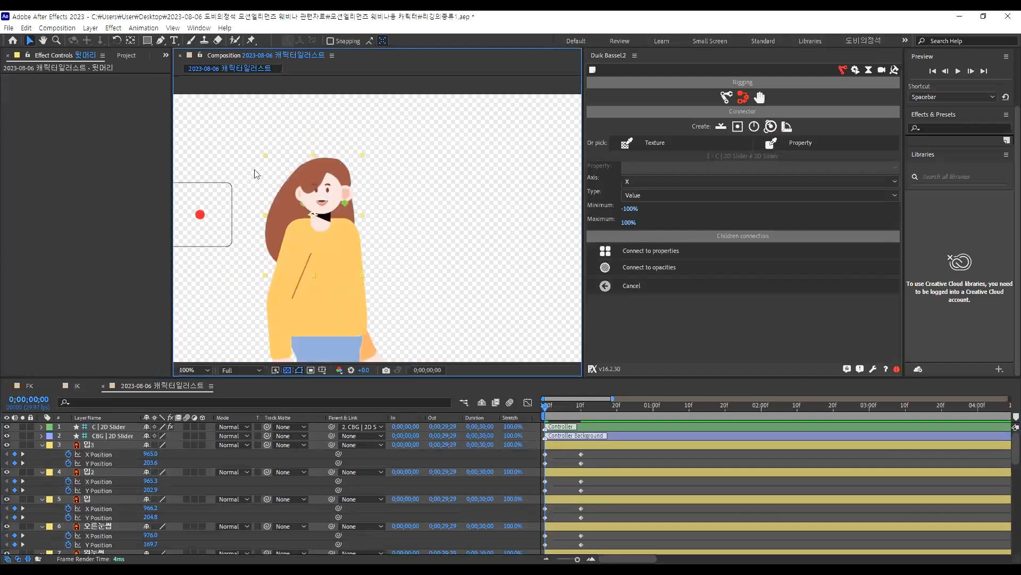
pyautogui.scroll(2, 310, 184)
pyautogui.click(327, 168)
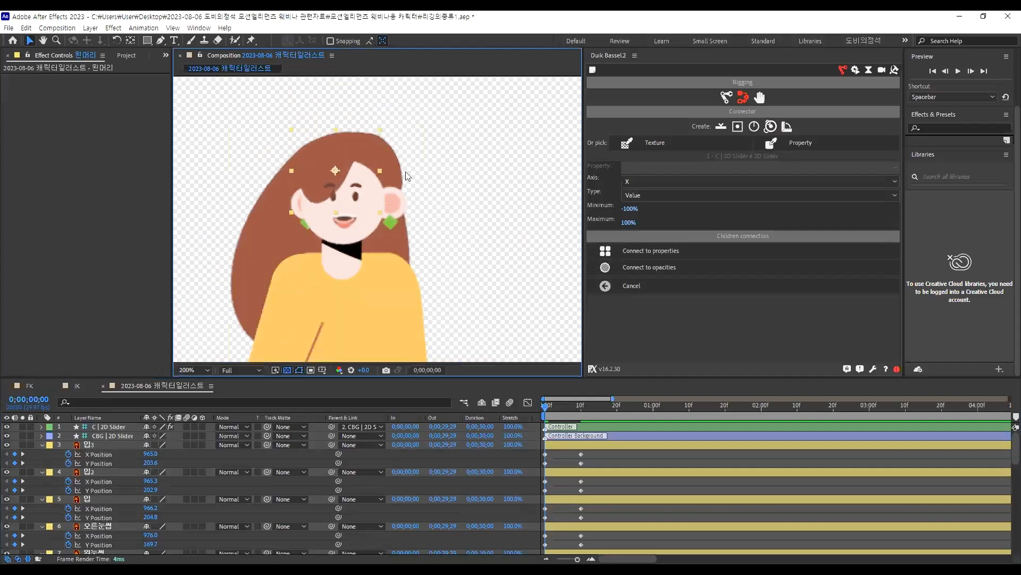
pyautogui.hotkey('shift', 'Left')
pyautogui.hotkey('shift', 'Left')
pyautogui.hotkey('shift', 'Left')
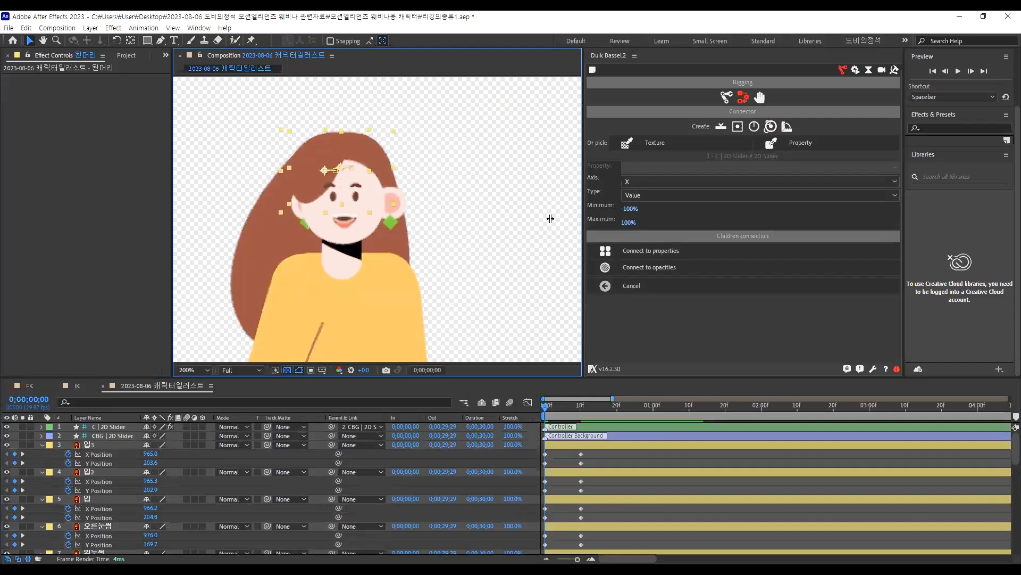
pyautogui.press('Right')
pyautogui.press('Right')
pyautogui.press('Right')
pyautogui.press('Right')
pyautogui.press('Right')
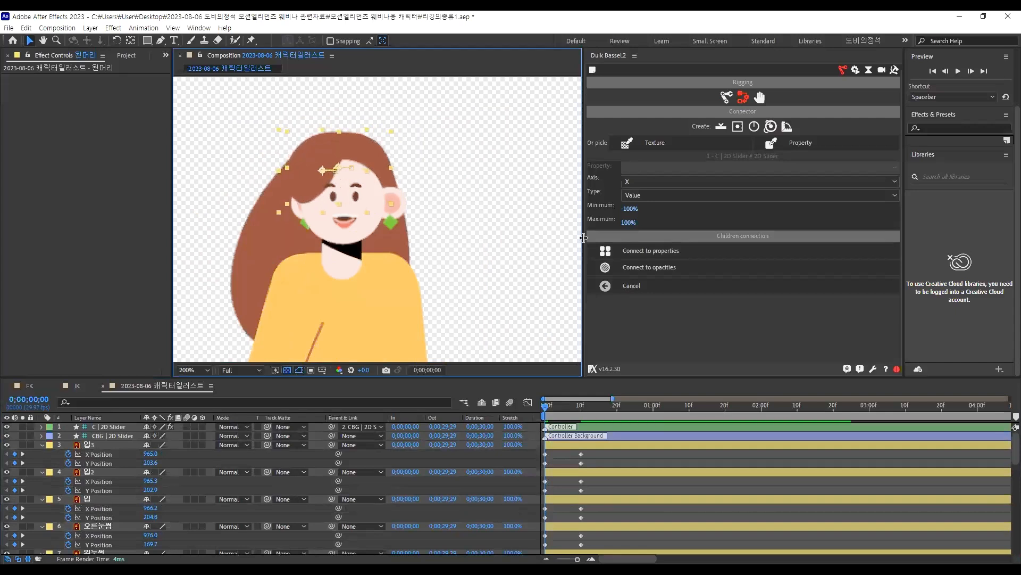
# Nudge the 왼귀 ear layer outward from the face to an X Position of 923.6
pyautogui.scroll(-9, 111, 508)
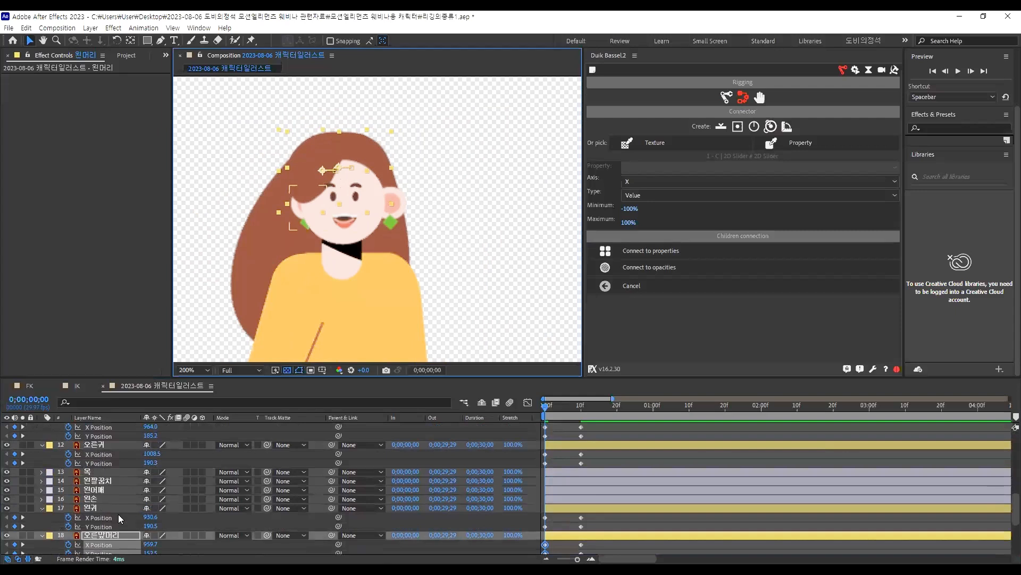
pyautogui.click(118, 514)
pyautogui.press('Left')
pyautogui.press('Left')
pyautogui.press('Left')
pyautogui.press('Left')
pyautogui.press('Left')
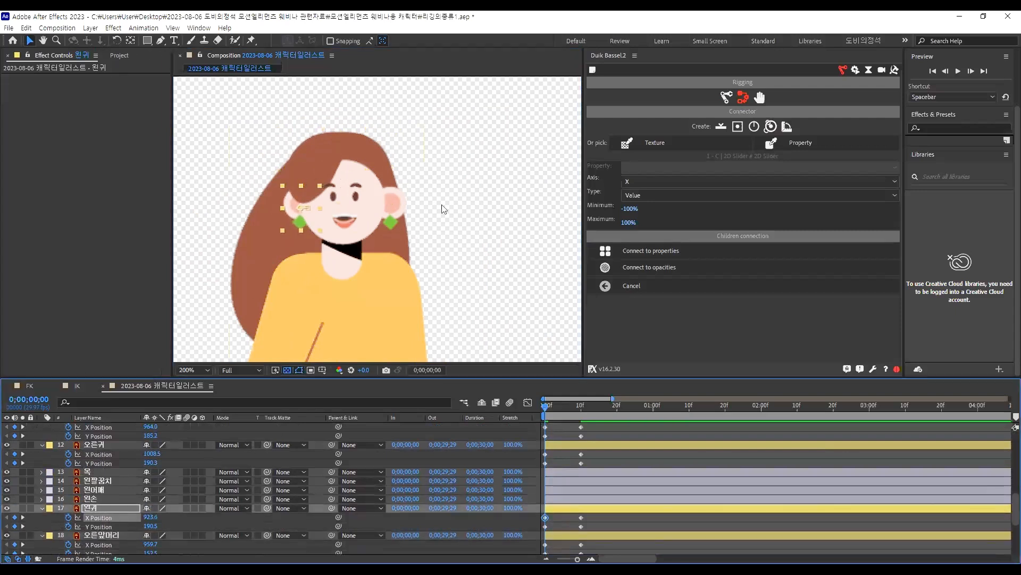
# Nudge the 오른귀 ear layer toward the face to an X Position of 1003.5
pyautogui.click(388, 200)
pyautogui.scroll(2, 409, 213)
pyautogui.press('Left')
pyautogui.press('Left')
pyautogui.press('Left')
pyautogui.press('Left')
pyautogui.press('Left')
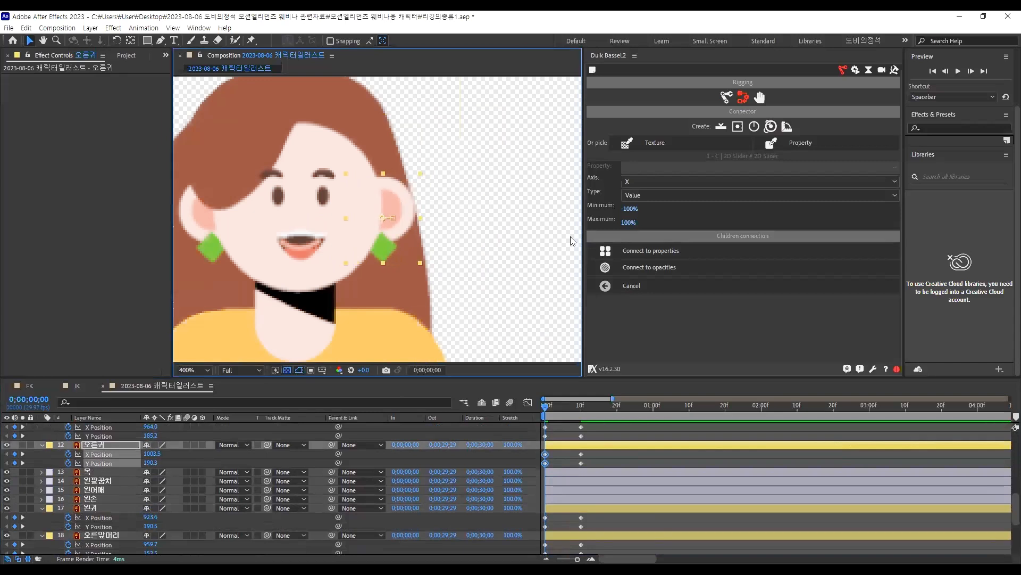
# Preview the head turn between the keyframes at 0;00;00;00 and frame 10, and check the layers' keyframes
pyautogui.scroll(-2, 572, 241)
pyautogui.click(545, 407)
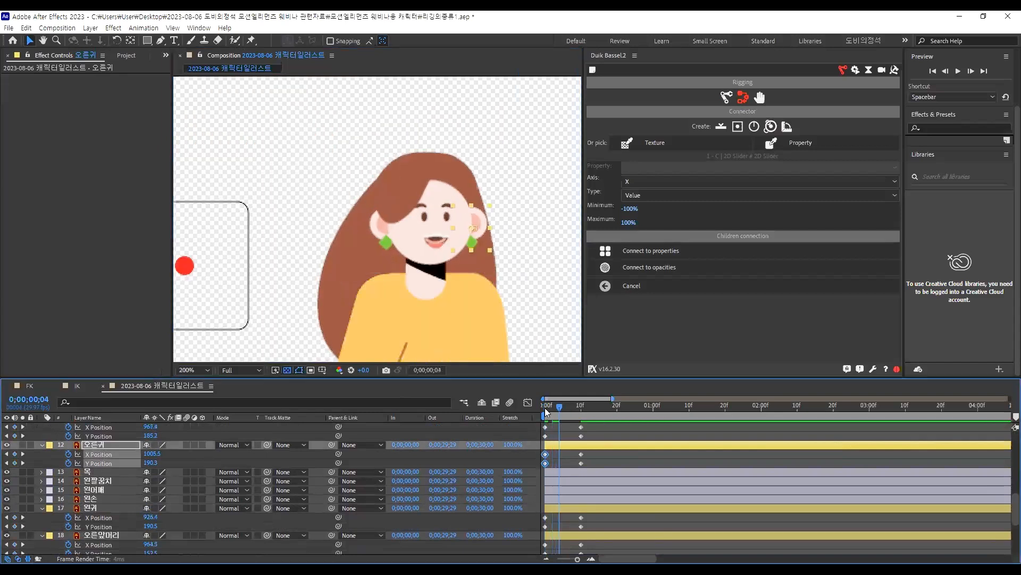
pyautogui.moveTo(582, 413); pyautogui.dragTo(512, 431)
pyautogui.scroll(5, 645, 446)
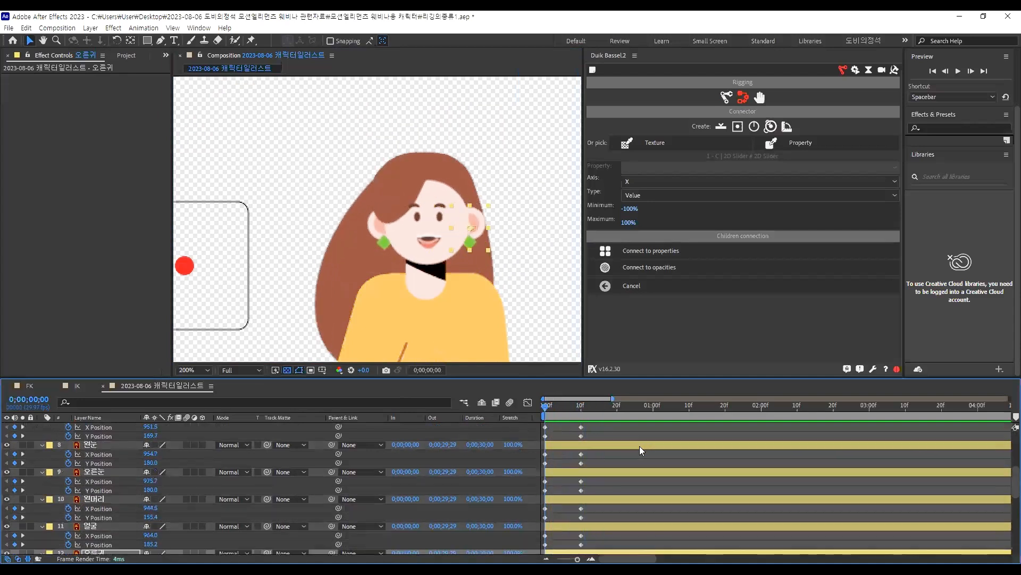
pyautogui.scroll(-2, 479, 181)
pyautogui.scroll(2, 487, 188)
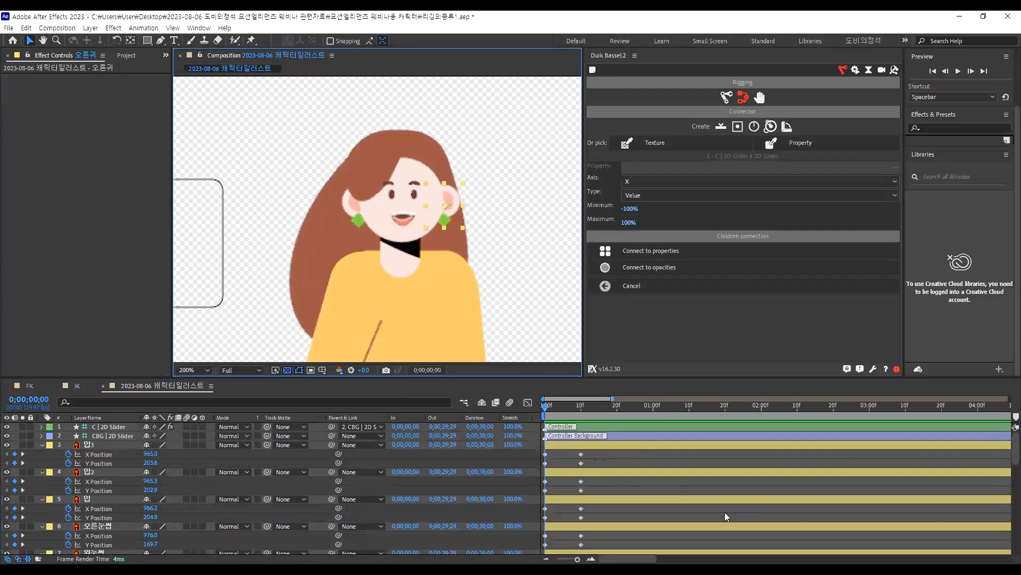
pyautogui.moveTo(549, 409)
pyautogui.mouseDown()
pyautogui.moveTo(580, 413)
pyautogui.moveTo(537, 422)
pyautogui.mouseUp()
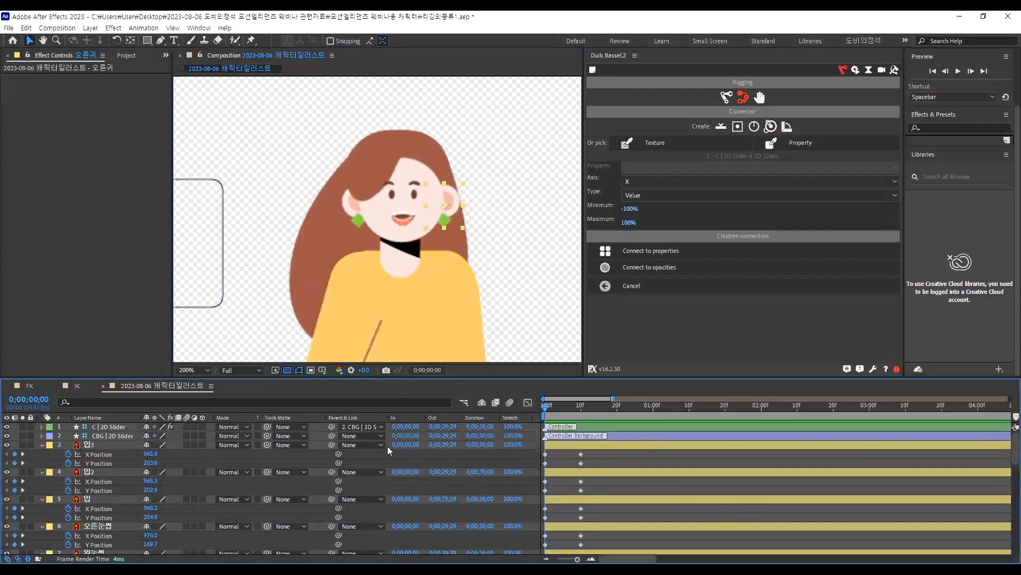
# Connect the X Position properties of all keyframed head layers, from 입3 through 오른앞머리, to the 2D slider's X axis with Duik
pyautogui.press('`')
pyautogui.click(98, 124)
pyautogui.keyDown('ctrl'); pyautogui.click(100, 152); pyautogui.keyUp('ctrl')
pyautogui.keyDown('ctrl'); pyautogui.click(100, 179); pyautogui.keyUp('ctrl')
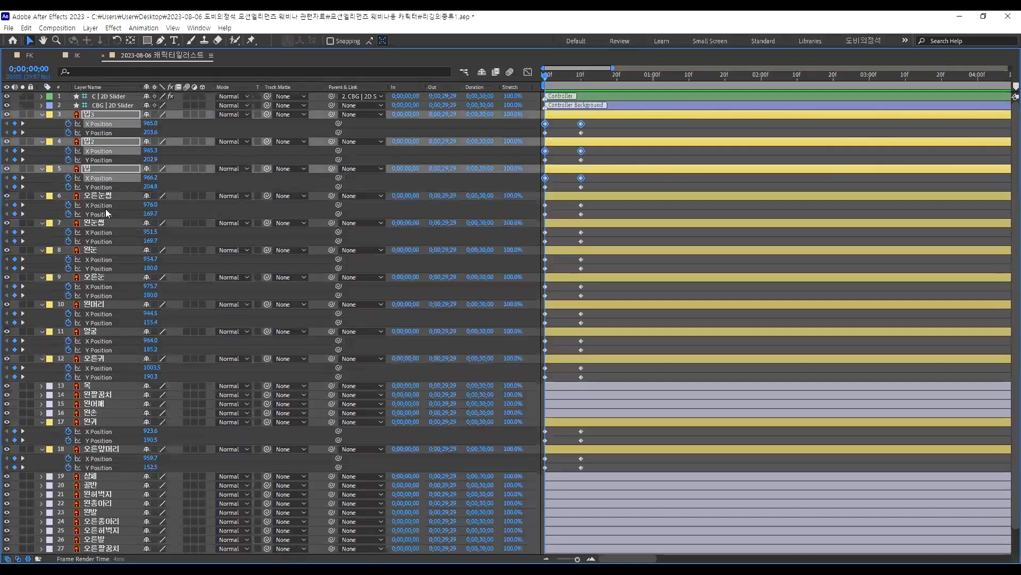
pyautogui.keyDown('ctrl'); pyautogui.click(104, 206); pyautogui.keyUp('ctrl')
pyautogui.keyDown('ctrl'); pyautogui.click(104, 259); pyautogui.keyUp('ctrl')
pyautogui.keyDown('ctrl'); pyautogui.click(106, 289); pyautogui.keyUp('ctrl')
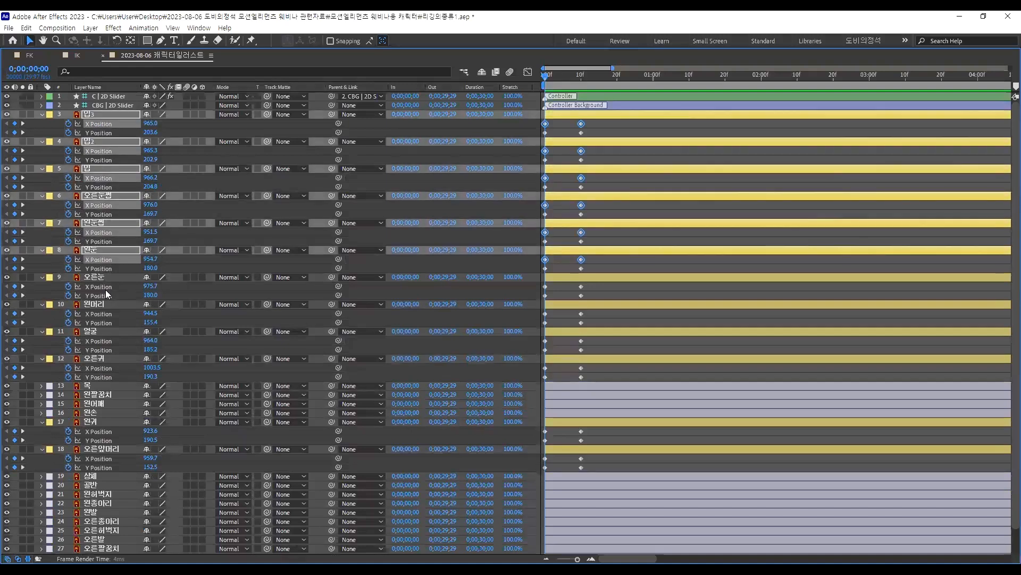
pyautogui.keyDown('ctrl'); pyautogui.click(109, 313); pyautogui.keyUp('ctrl')
pyautogui.keyDown('ctrl'); pyautogui.click(104, 341); pyautogui.keyUp('ctrl')
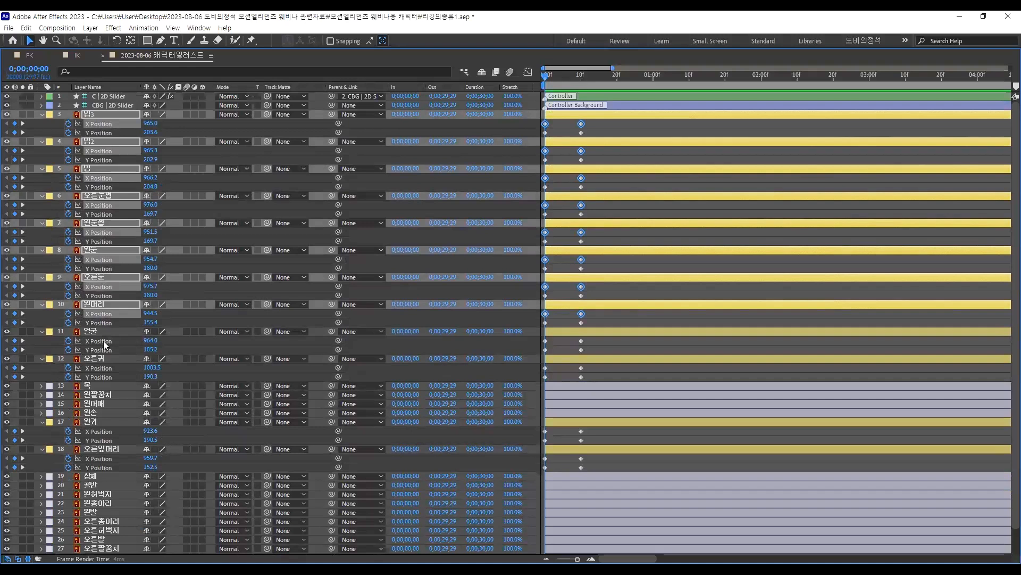
pyautogui.keyDown('ctrl'); pyautogui.click(105, 368); pyautogui.keyUp('ctrl')
pyautogui.keyDown('ctrl'); pyautogui.click(106, 431); pyautogui.keyUp('ctrl')
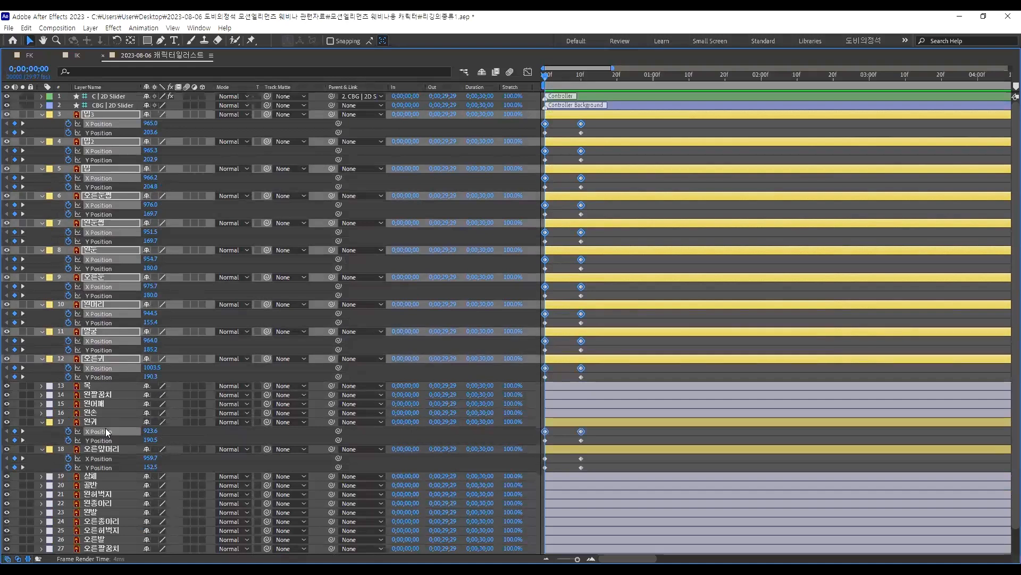
pyautogui.keyDown('ctrl'); pyautogui.click(106, 458); pyautogui.keyUp('ctrl')
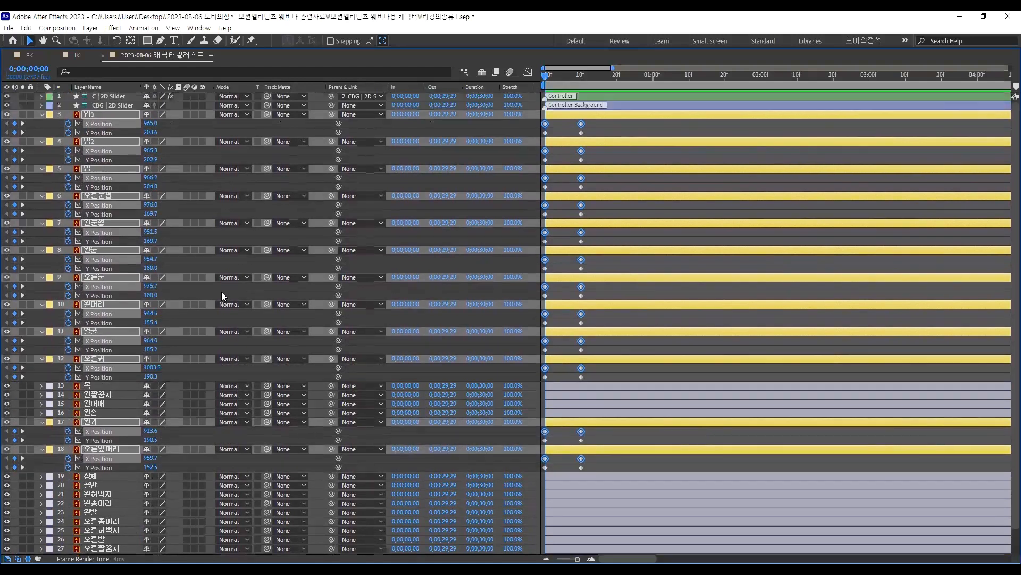
pyautogui.press('`')
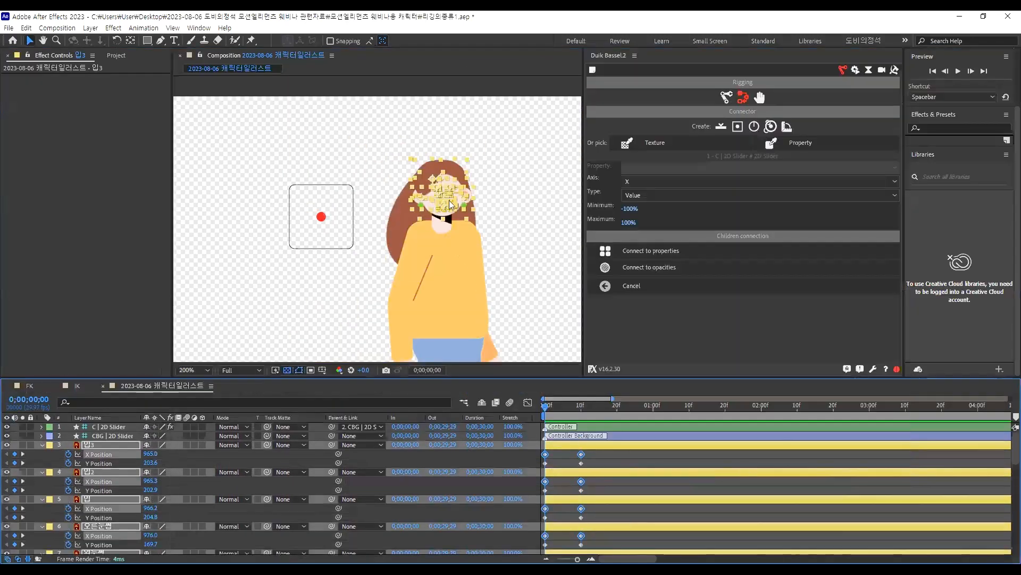
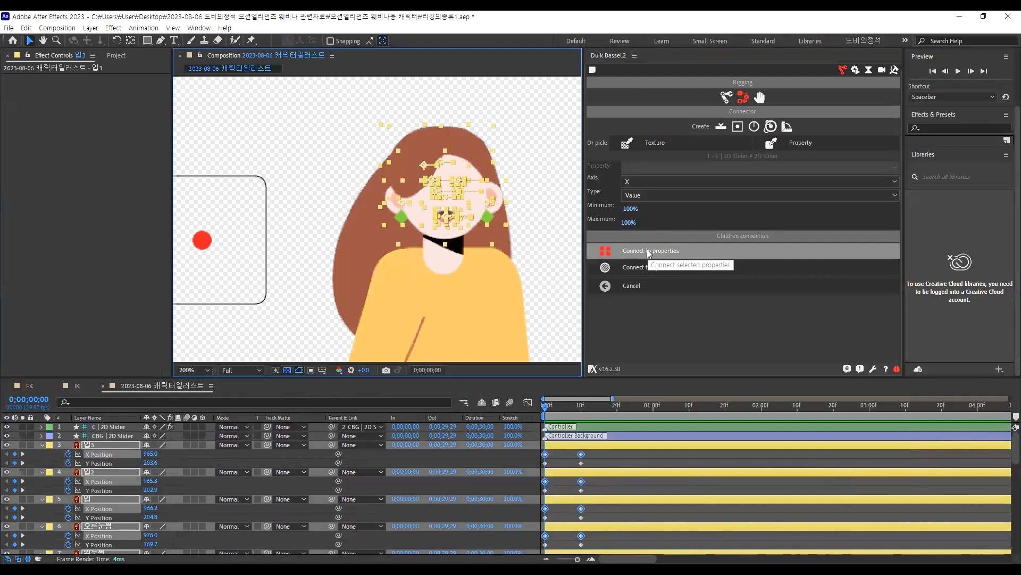
pyautogui.click(661, 251)
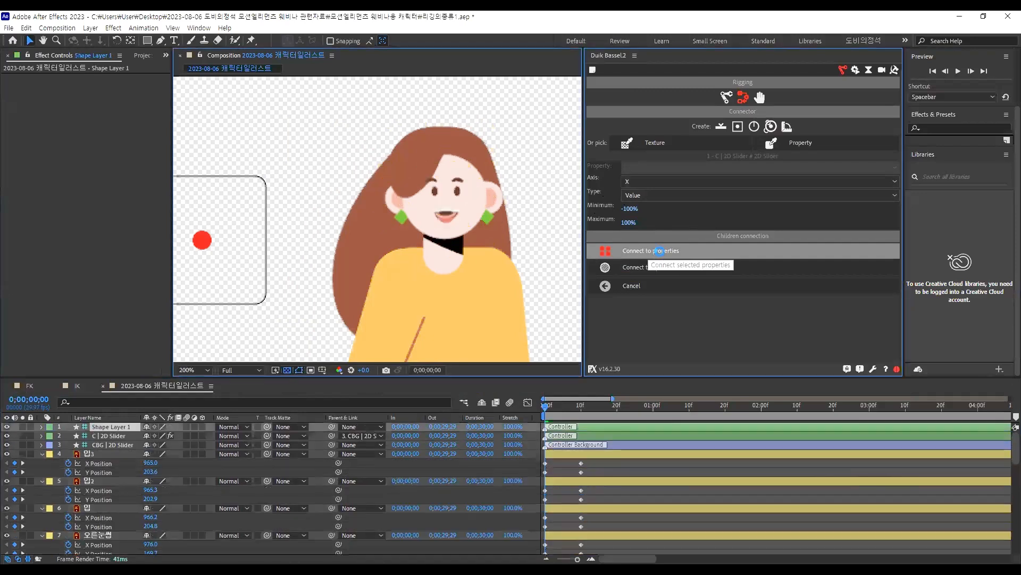
# Test the head turn by moving the 2D slider's red handle sideways, and undo the moves to recentre it
pyautogui.click(204, 244)
pyautogui.moveTo(120, 247); pyautogui.dragTo(272, 232)
pyautogui.hotkey('ctrl', 'z')
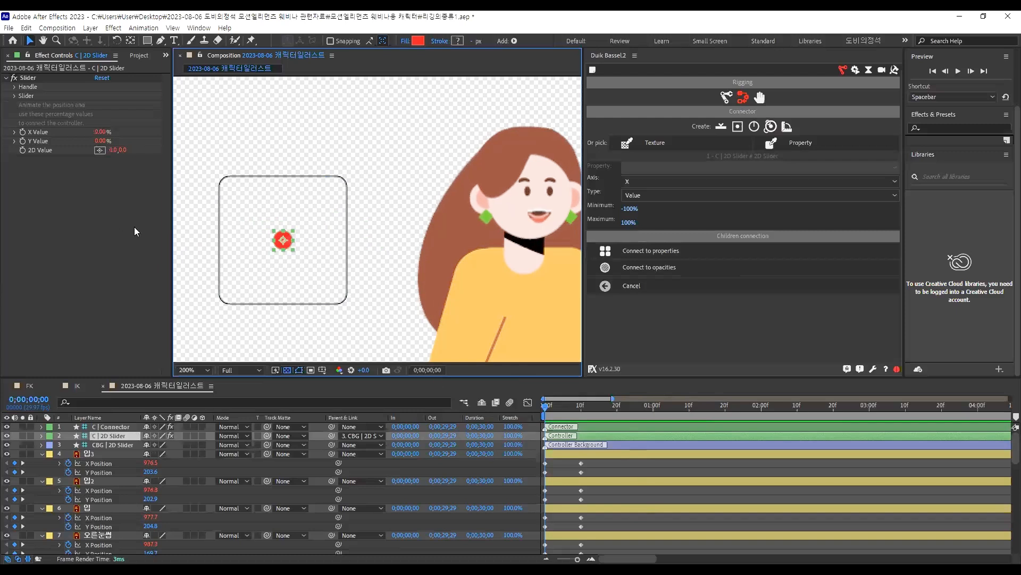
pyautogui.click(268, 244)
pyautogui.click(270, 247)
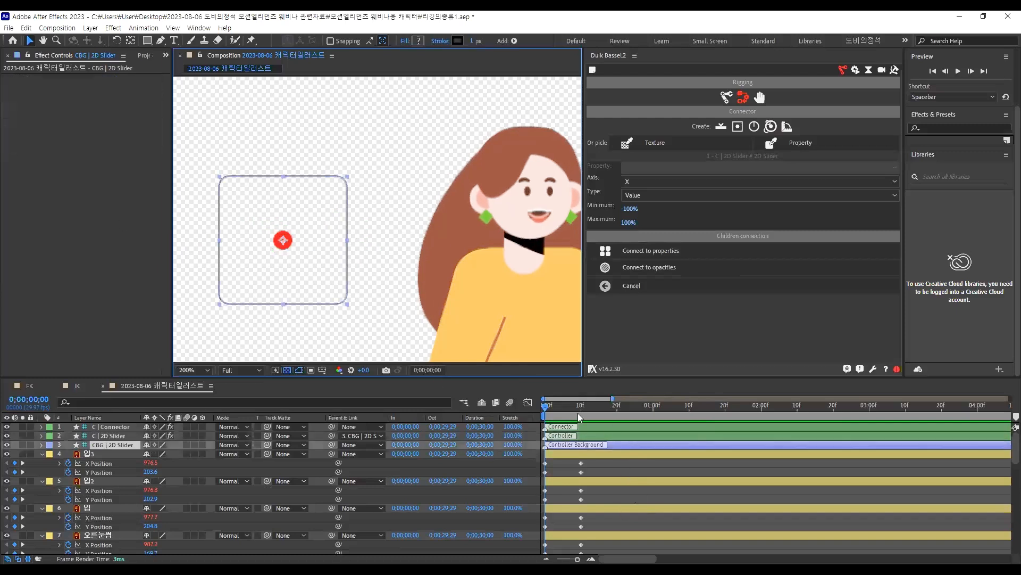
pyautogui.click(596, 411)
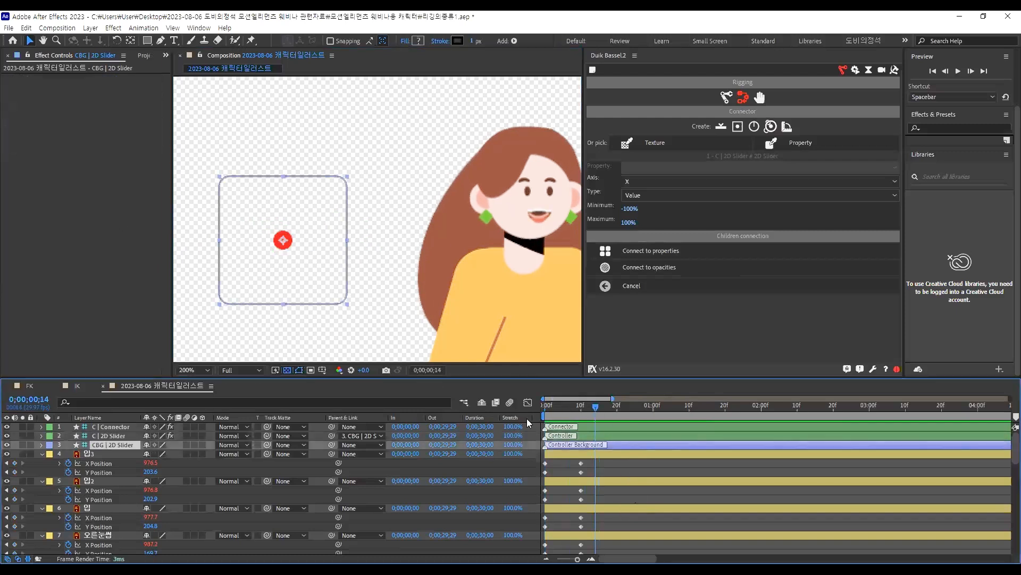
pyautogui.press('Home')
pyautogui.click(286, 240)
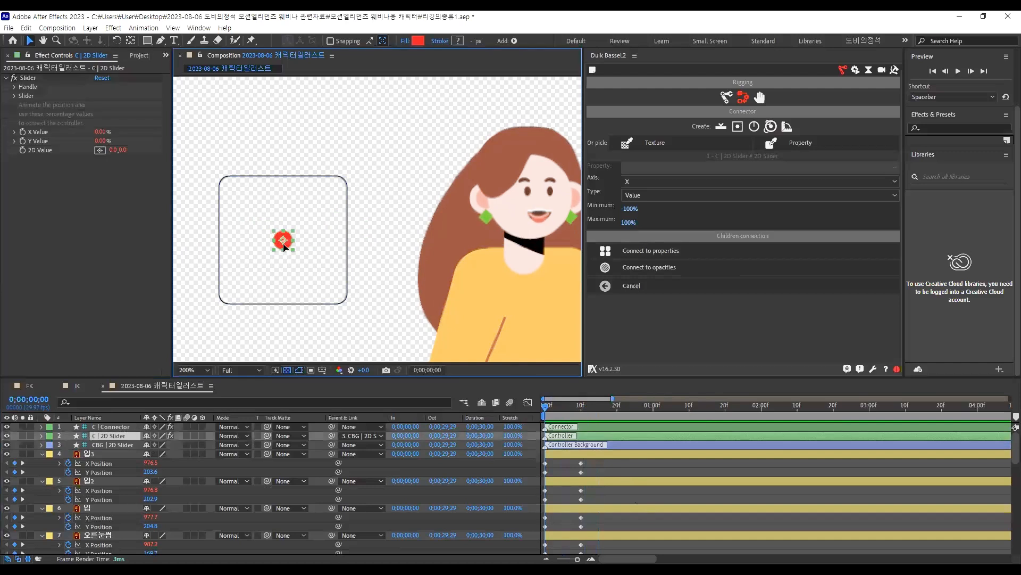
pyautogui.moveTo(356, 253); pyautogui.dragTo(286, 242)
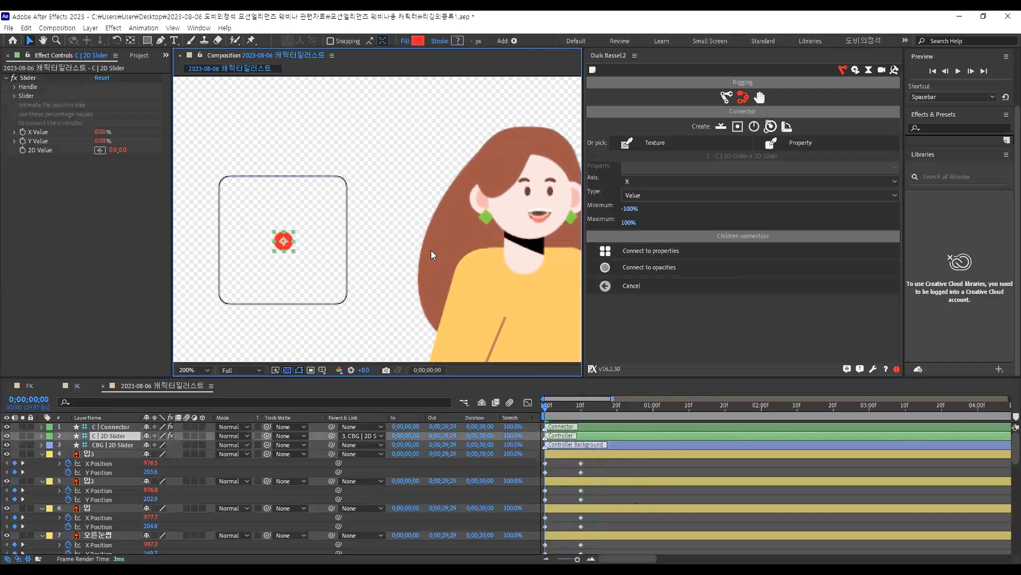
pyautogui.hotkey('ctrl', 'z')
# Move the 얼굴 face layer up to a Y Position of 174.7 at 0;00;00;00
pyautogui.click(394, 208)
pyautogui.scroll(-1, 396, 207)
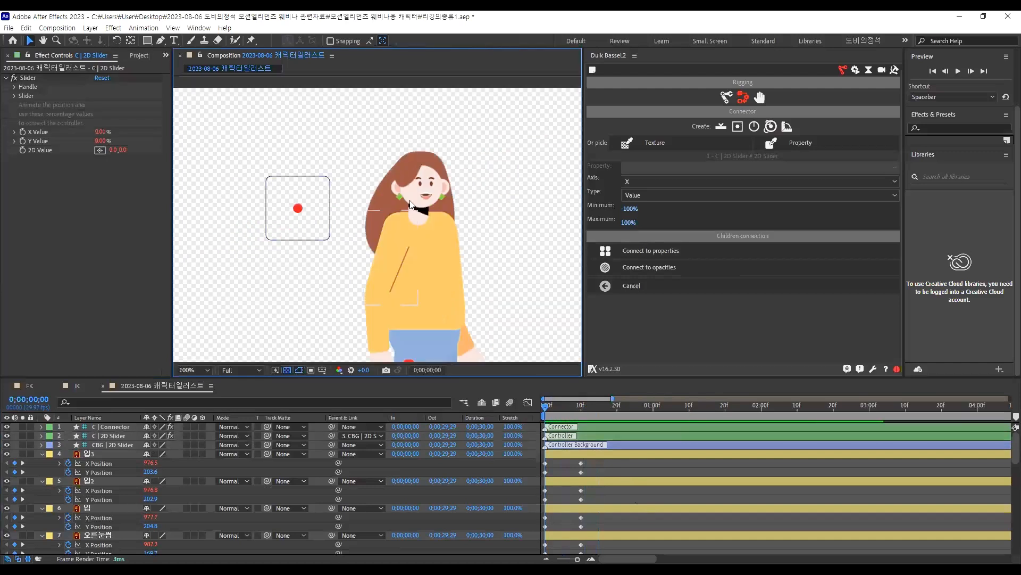
pyautogui.scroll(1, 409, 201)
pyautogui.click(448, 203)
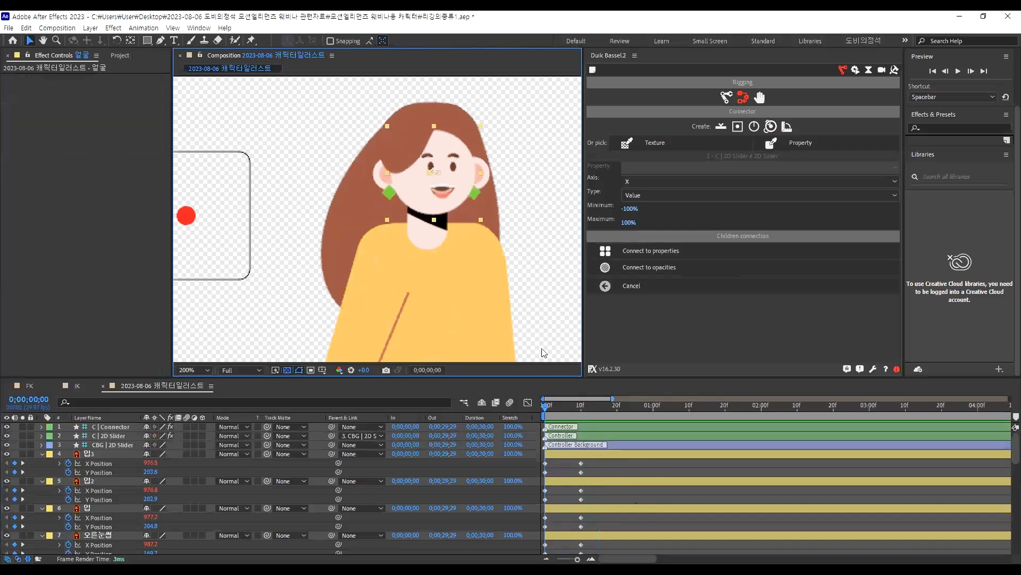
pyautogui.hotkey('shift', 'Up')
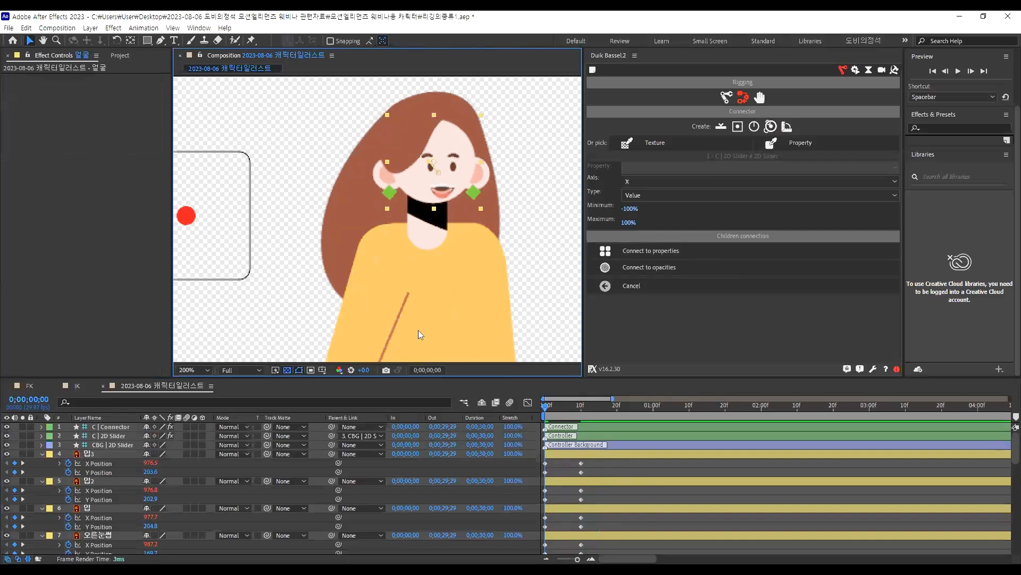
# Nudge both eyes and both eyebrows up together, to Y Positions 162.5 for the eyes and 152.2 for the eyebrows
pyautogui.click(348, 155)
pyautogui.scroll(2, 373, 160)
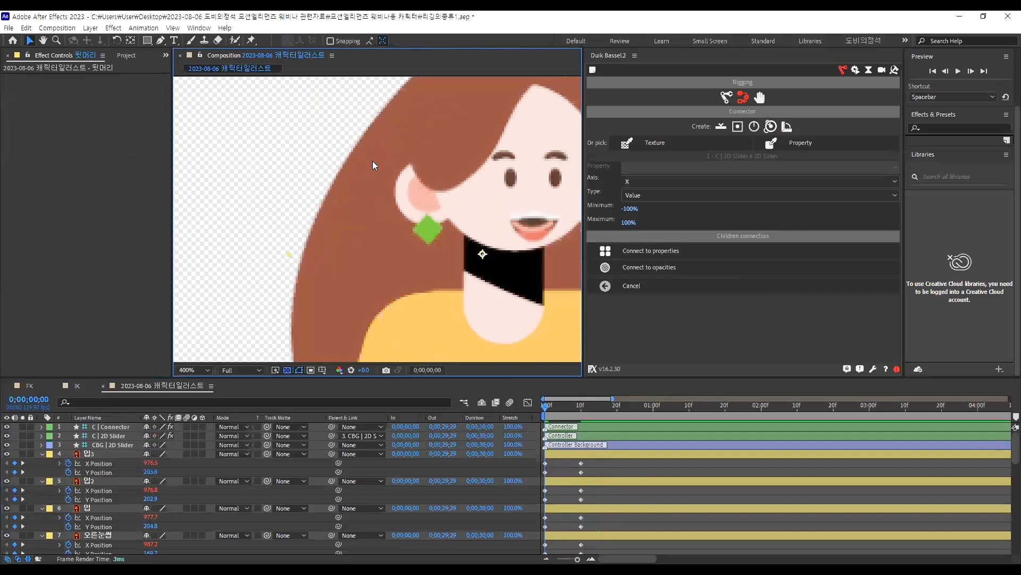
pyautogui.scroll(-2, 458, 183)
pyautogui.scroll(2, 457, 171)
pyautogui.click(452, 174)
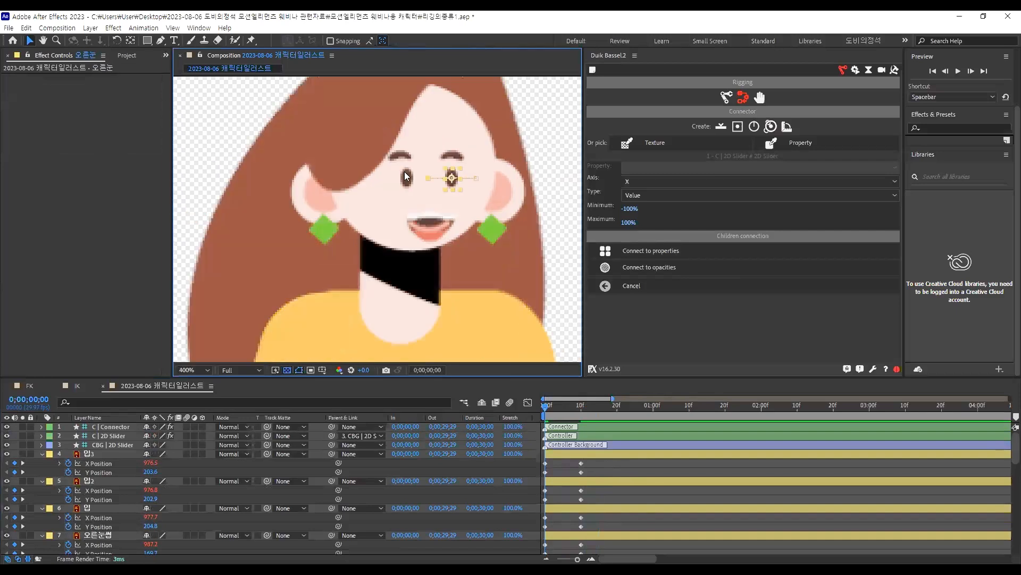
pyautogui.keyDown('shift'); pyautogui.click(451, 155); pyautogui.keyUp('shift')
pyautogui.keyDown('shift'); pyautogui.click(407, 154); pyautogui.keyUp('shift')
pyautogui.press('Up')
pyautogui.press('Up')
pyautogui.press('Up')
pyautogui.press('Up')
pyautogui.press('Up')
pyautogui.press('Up')
pyautogui.press('Up')
pyautogui.press('Up')
pyautogui.press('Up')
pyautogui.press('Up')
pyautogui.press('Up')
pyautogui.press('Up')
pyautogui.press('Up')
pyautogui.press('Up')
pyautogui.press('Up')
pyautogui.press('Up')
pyautogui.press('Up')
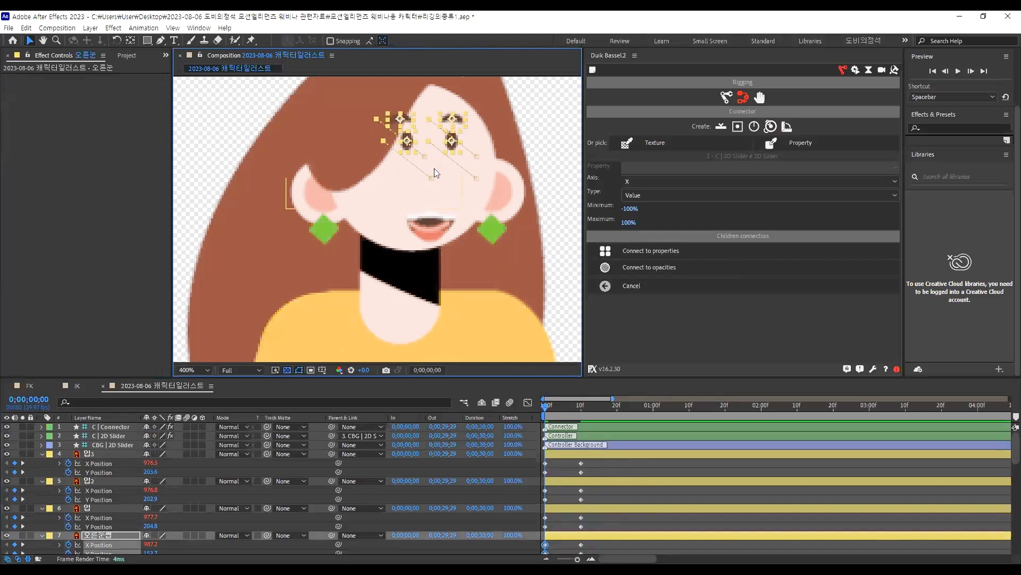
# Raise the mouth layers 입3, 입2 and 입 together to Y Positions 182.1, 181.4 and 183.3
pyautogui.scroll(-2, 434, 168)
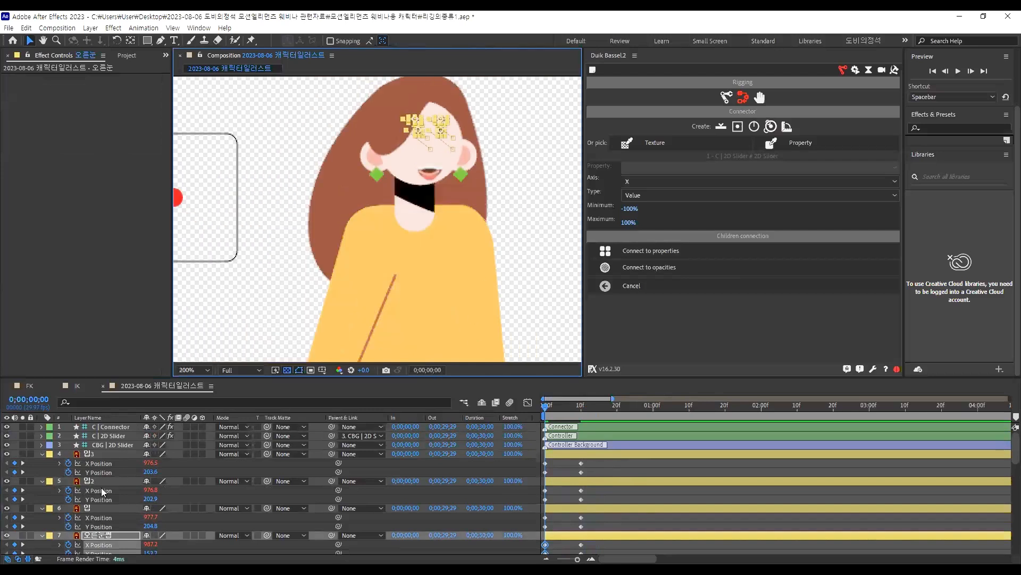
pyautogui.rightClick(98, 507)
pyautogui.keyDown('shift'); pyautogui.click(88, 456); pyautogui.keyUp('shift')
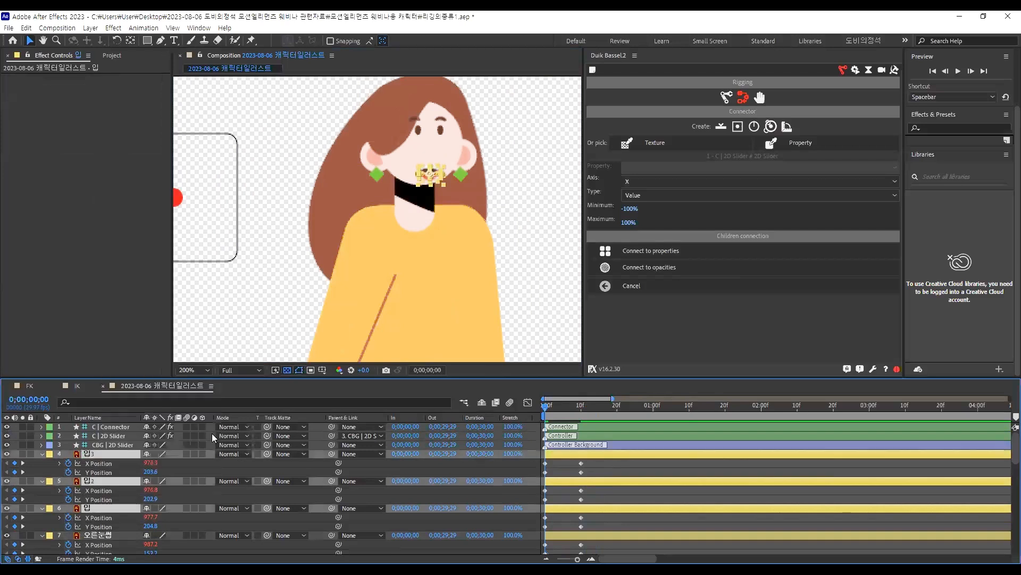
pyautogui.hotkey('shift', 'Up')
pyautogui.hotkey('shift', 'Up')
pyautogui.hotkey('shift', 'Up')
pyautogui.press('Up')
pyautogui.press('Up')
pyautogui.press('Up')
pyautogui.press('Up')
pyautogui.press('Up')
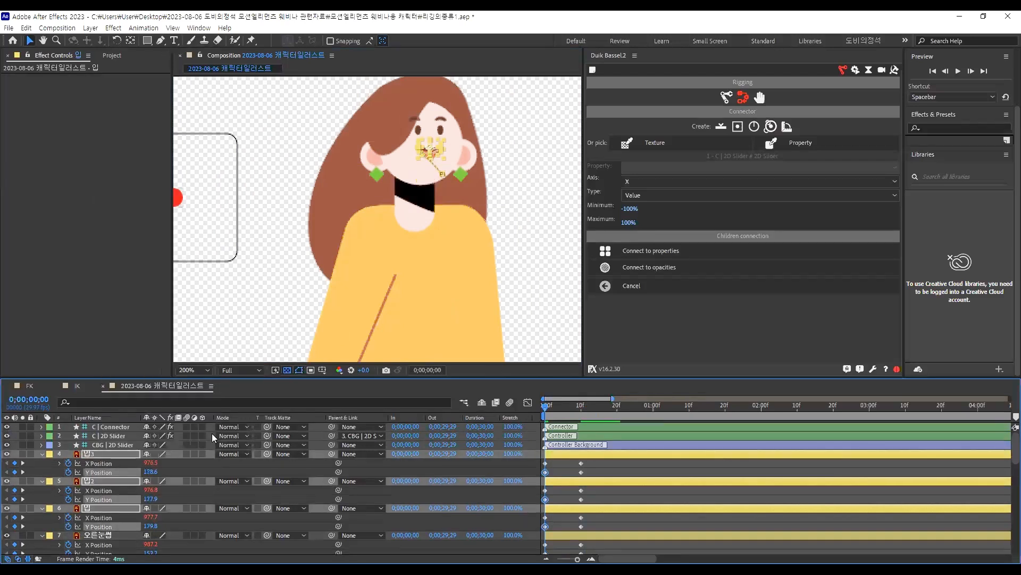
pyautogui.press('Up')
pyautogui.press('Up')
pyautogui.press('Up')
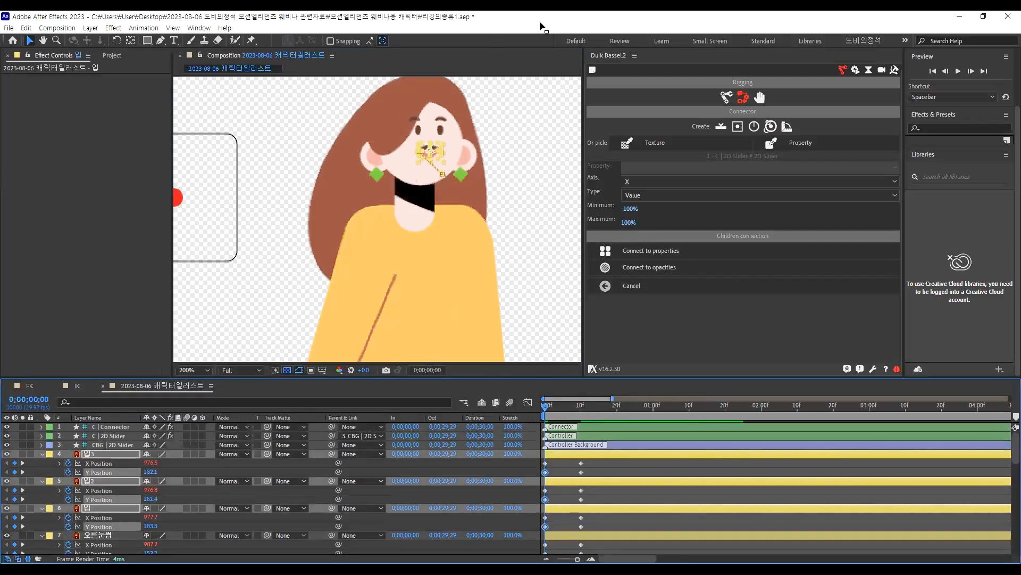
# Move the ear layers 오른귀 and 왼귀 up together to Y Positions 180.3 and 180.5
pyautogui.click(463, 148)
pyautogui.scroll(1, 458, 143)
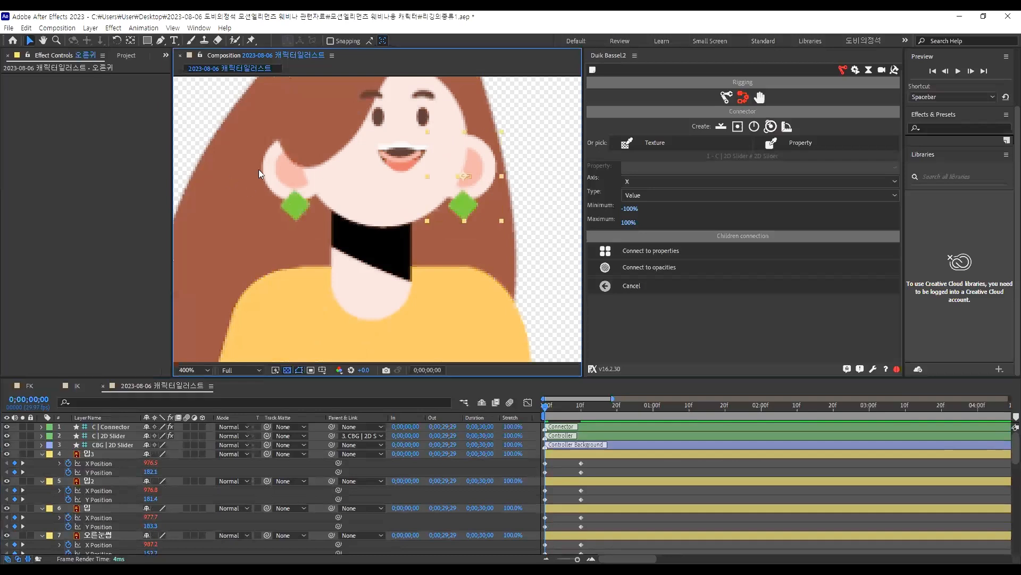
pyautogui.click(332, 198)
pyautogui.click(504, 195)
pyautogui.scroll(-4, 491, 167)
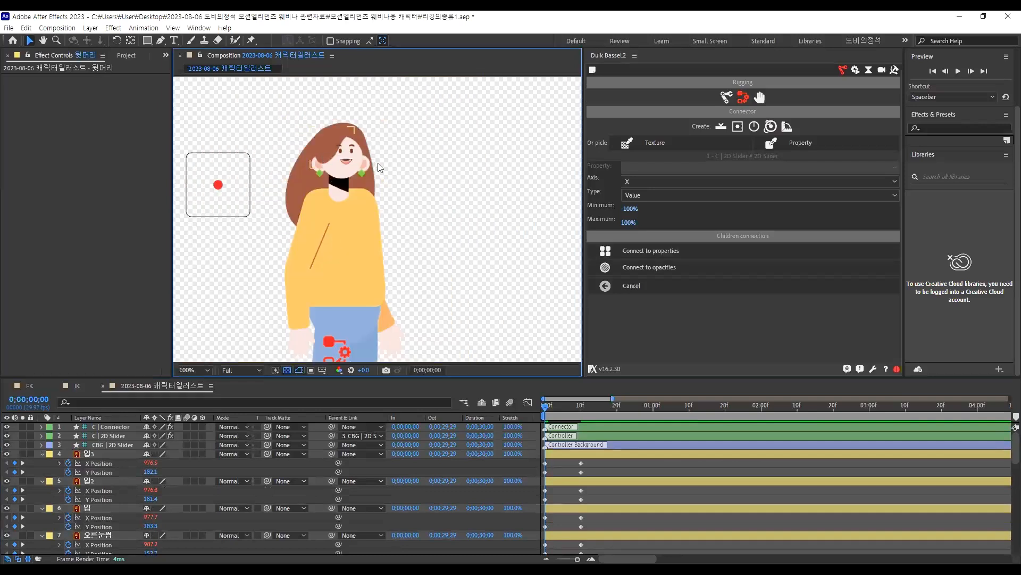
pyautogui.scroll(2, 421, 172)
pyautogui.click(411, 170)
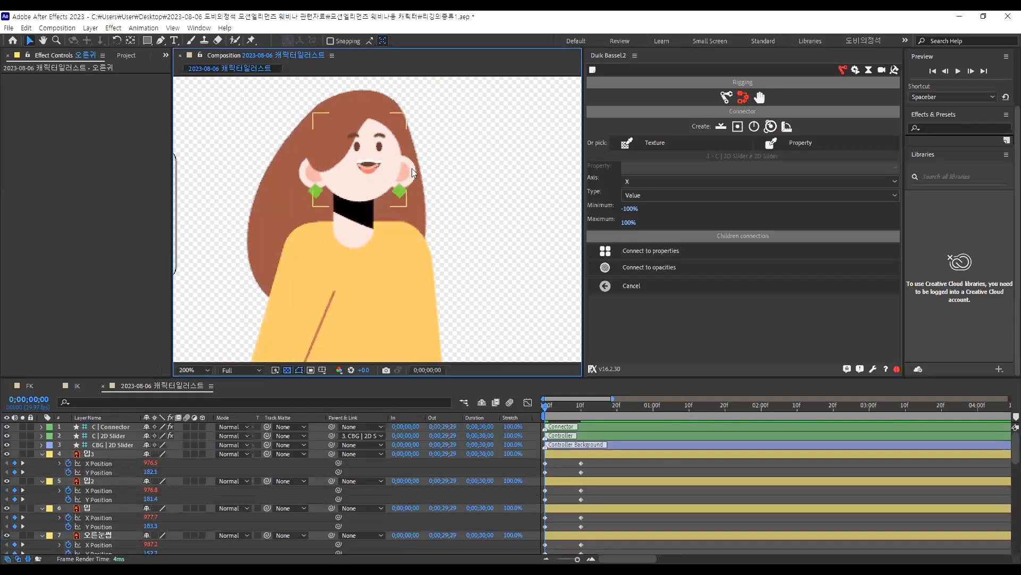
pyautogui.keyDown('shift'); pyautogui.click(309, 189); pyautogui.keyUp('shift')
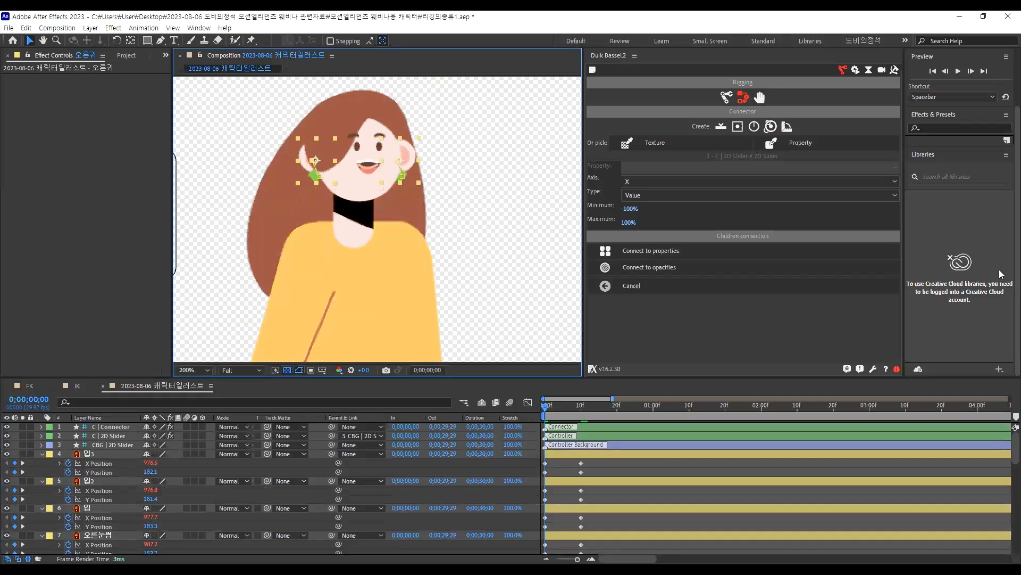
# Raise the front hair layers 왼머리 and 오른앞머리 together to Y Positions 145.4 and 142.0
pyautogui.click(327, 137)
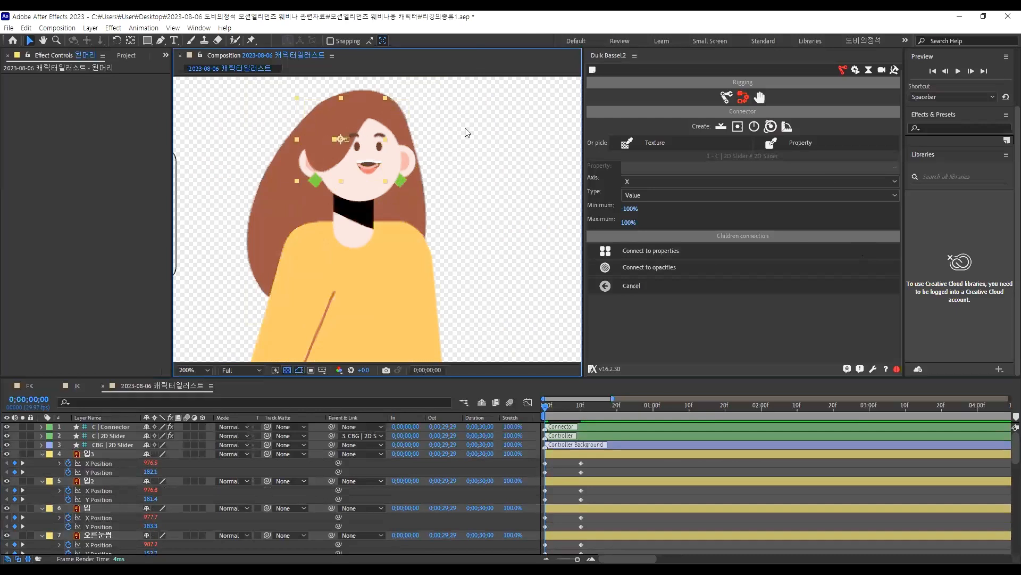
pyautogui.hotkey('shift', 'Up')
pyautogui.hotkey('shift', 'Up')
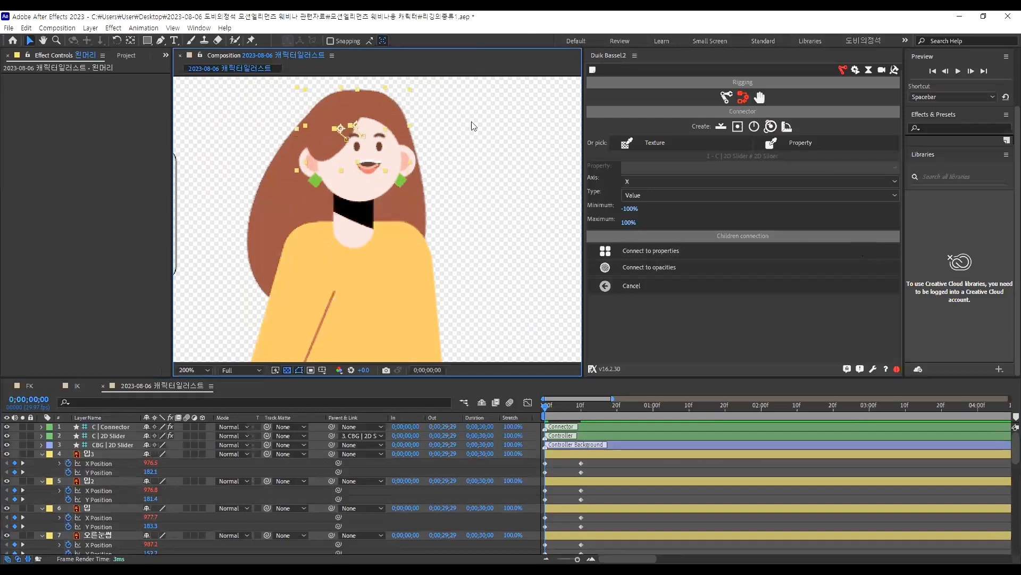
pyautogui.click(515, 112)
pyautogui.doubleClick(393, 99)
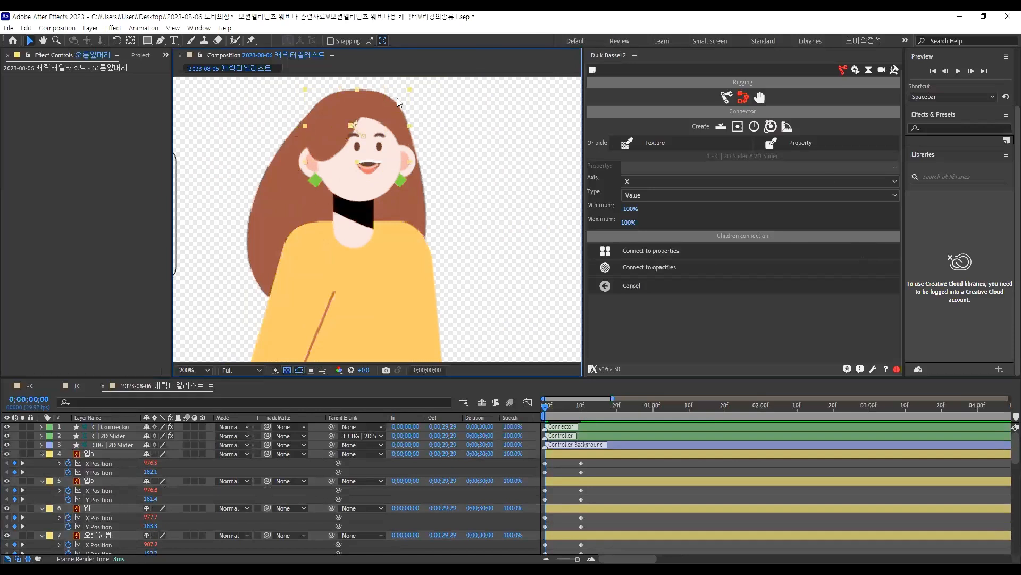
pyautogui.click(257, 57)
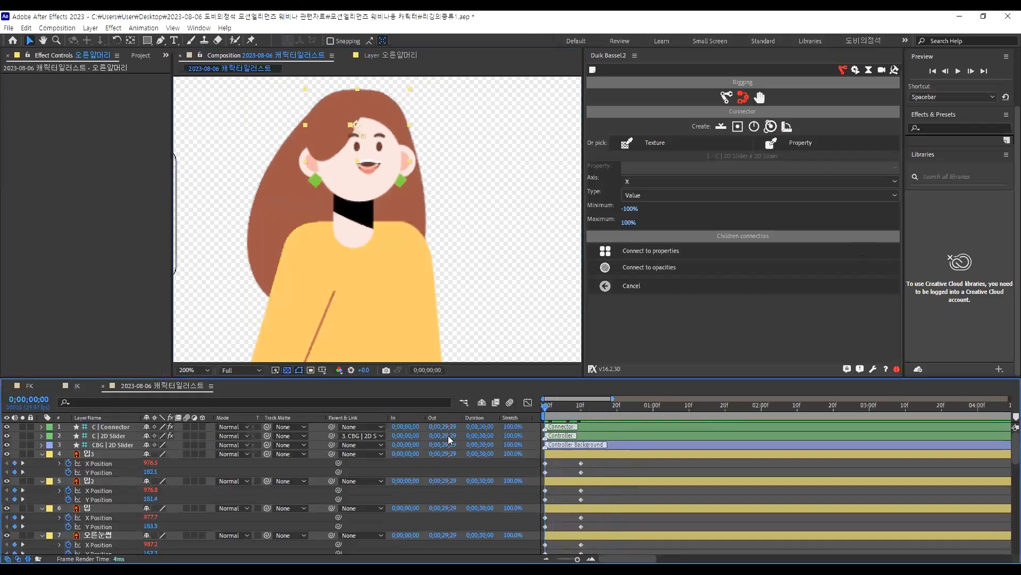
# Connect the Y Position keyframes of all keyed mouth, eyebrow, eye, hair, face and ear layers to the 2D slider's Y axis
pyautogui.press('`')
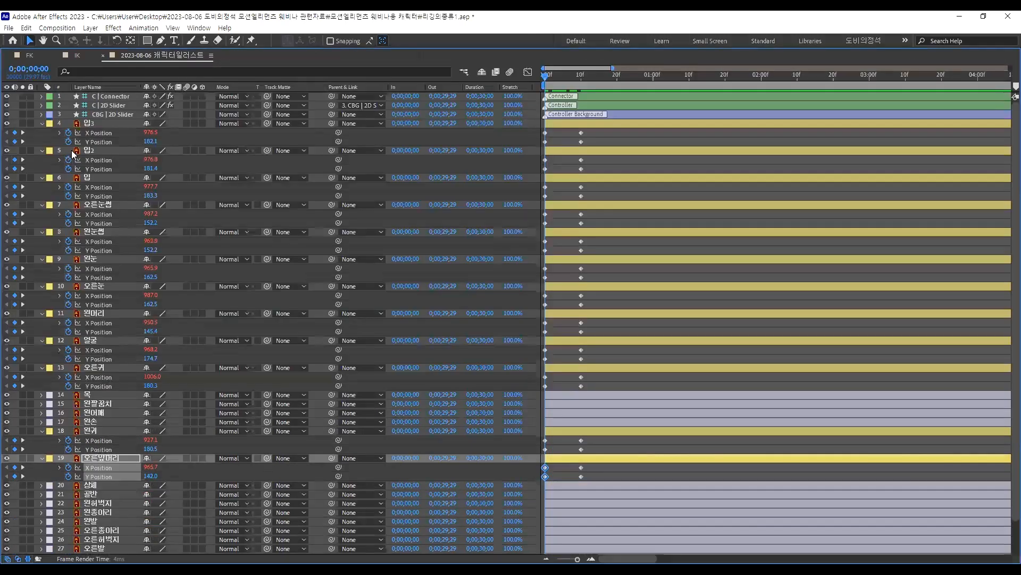
pyautogui.click(104, 141)
pyautogui.keyDown('ctrl'); pyautogui.click(104, 168); pyautogui.keyUp('ctrl')
pyautogui.keyDown('ctrl'); pyautogui.click(105, 196); pyautogui.keyUp('ctrl')
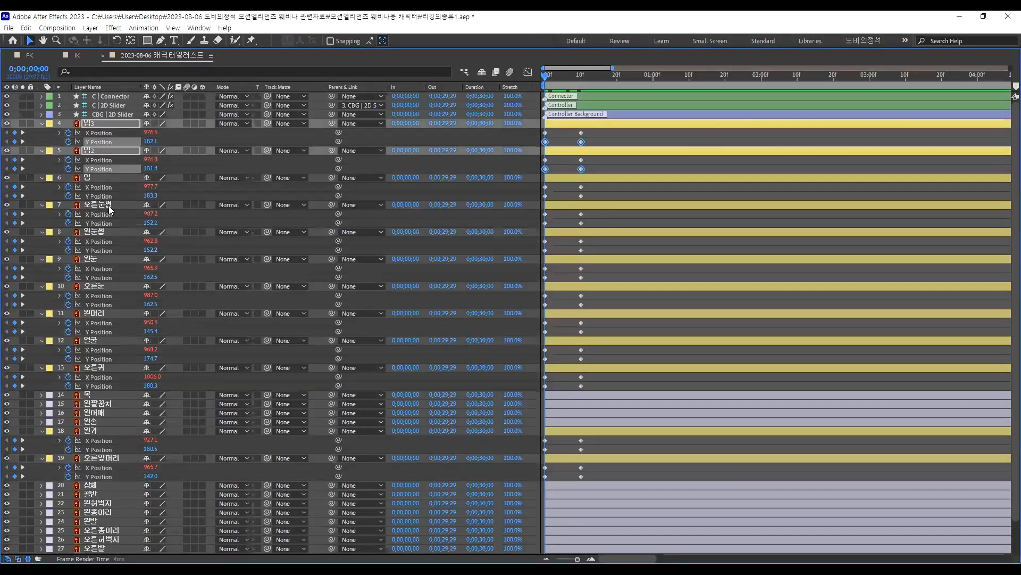
pyautogui.keyDown('ctrl'); pyautogui.click(104, 223); pyautogui.keyUp('ctrl')
pyautogui.keyDown('ctrl'); pyautogui.click(105, 250); pyautogui.keyUp('ctrl')
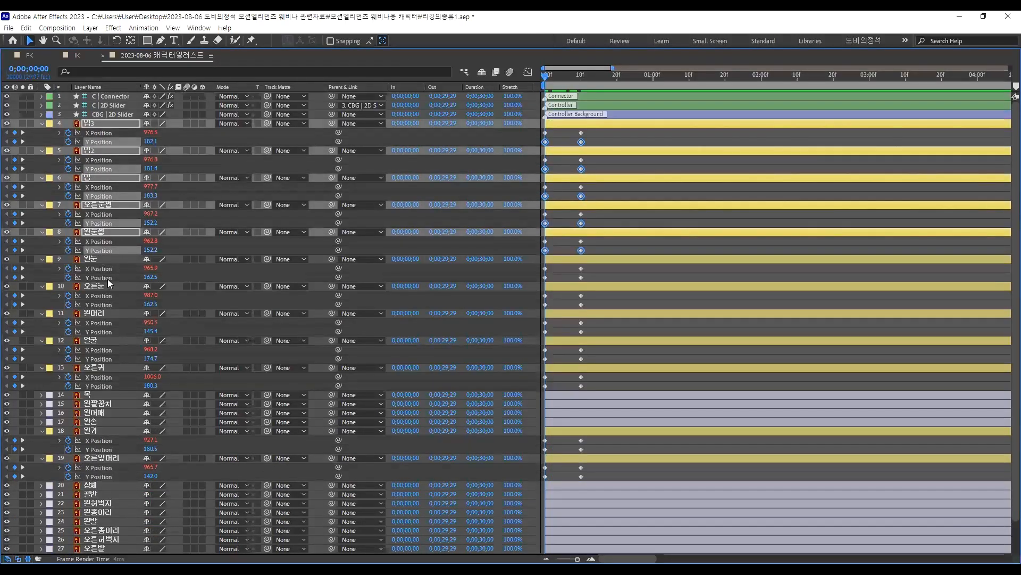
pyautogui.keyDown('ctrl'); pyautogui.click(104, 277); pyautogui.keyUp('ctrl')
pyautogui.keyDown('ctrl'); pyautogui.click(101, 304); pyautogui.keyUp('ctrl')
pyautogui.keyDown('ctrl'); pyautogui.click(104, 331); pyautogui.keyUp('ctrl')
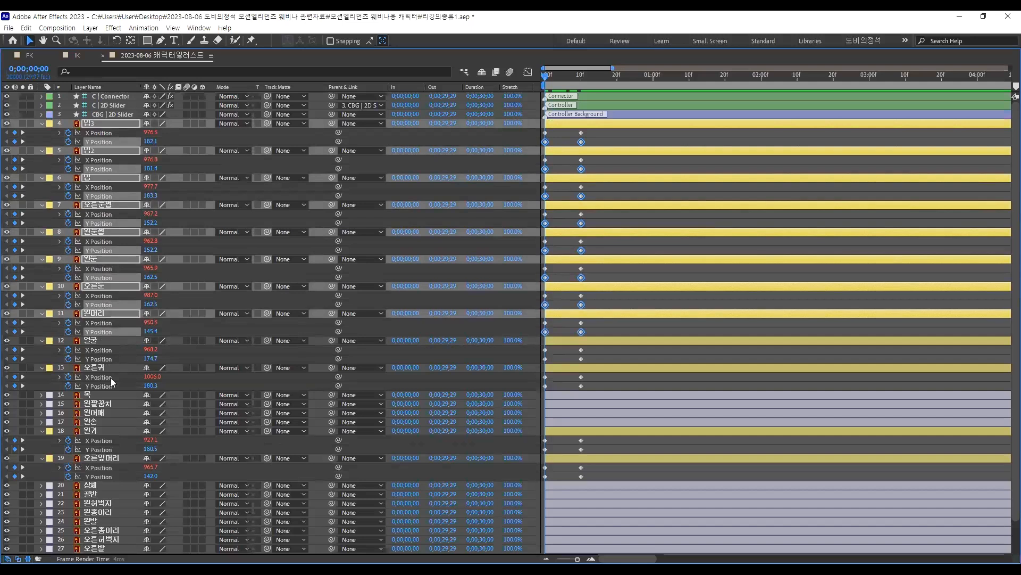
pyautogui.keyDown('ctrl'); pyautogui.click(109, 359); pyautogui.keyUp('ctrl')
pyautogui.keyDown('ctrl'); pyautogui.click(100, 387); pyautogui.keyUp('ctrl')
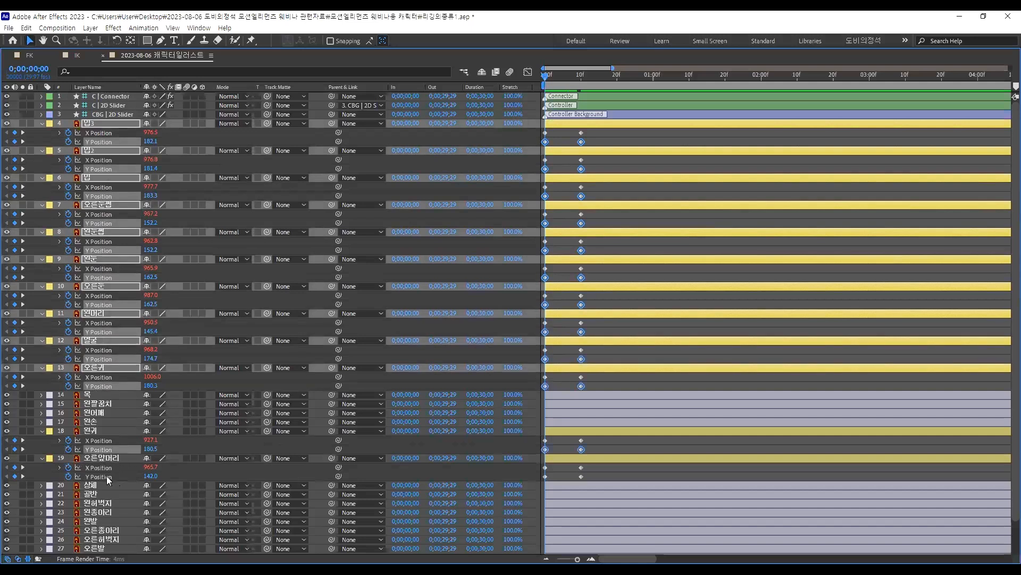
pyautogui.keyDown('ctrl'); pyautogui.click(107, 476); pyautogui.keyUp('ctrl')
pyautogui.scroll(-4, 123, 506)
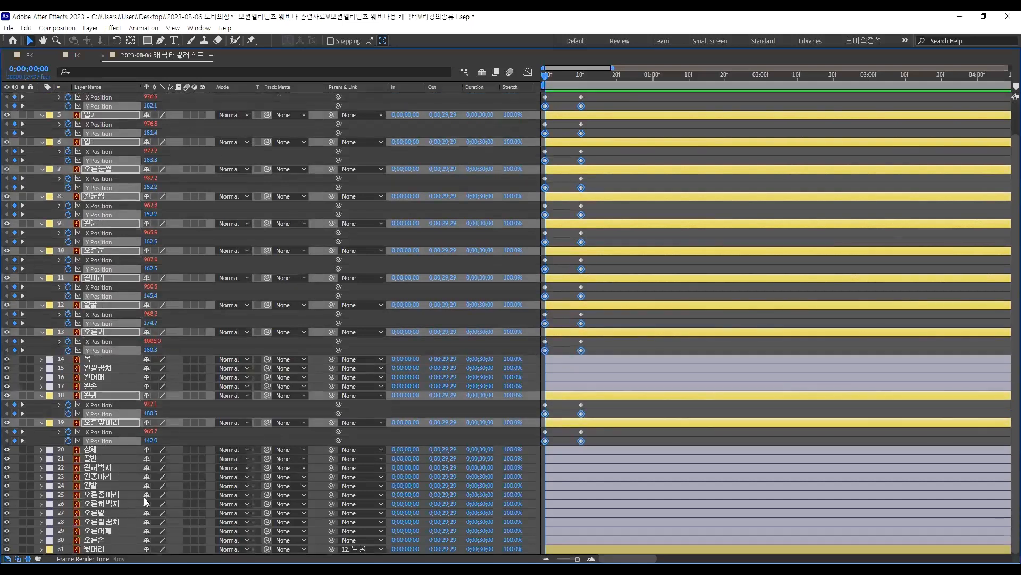
pyautogui.press('`')
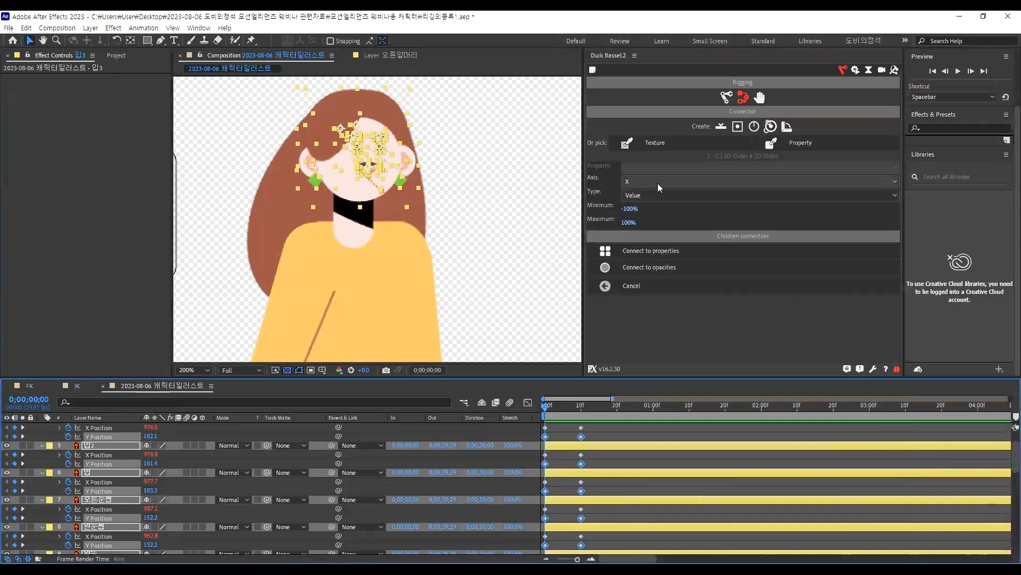
pyautogui.click(657, 183)
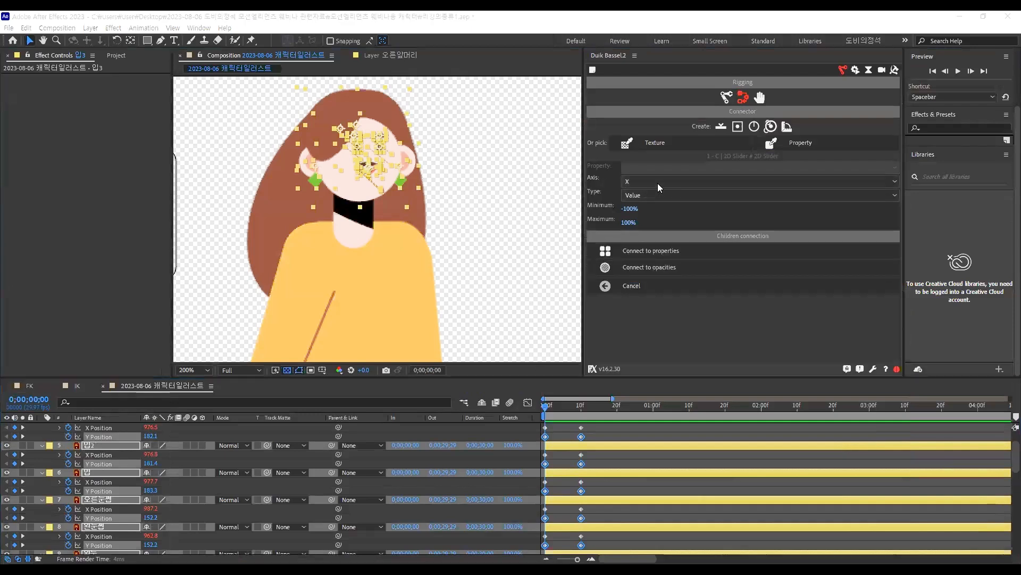
pyautogui.click(662, 233)
pyautogui.click(675, 253)
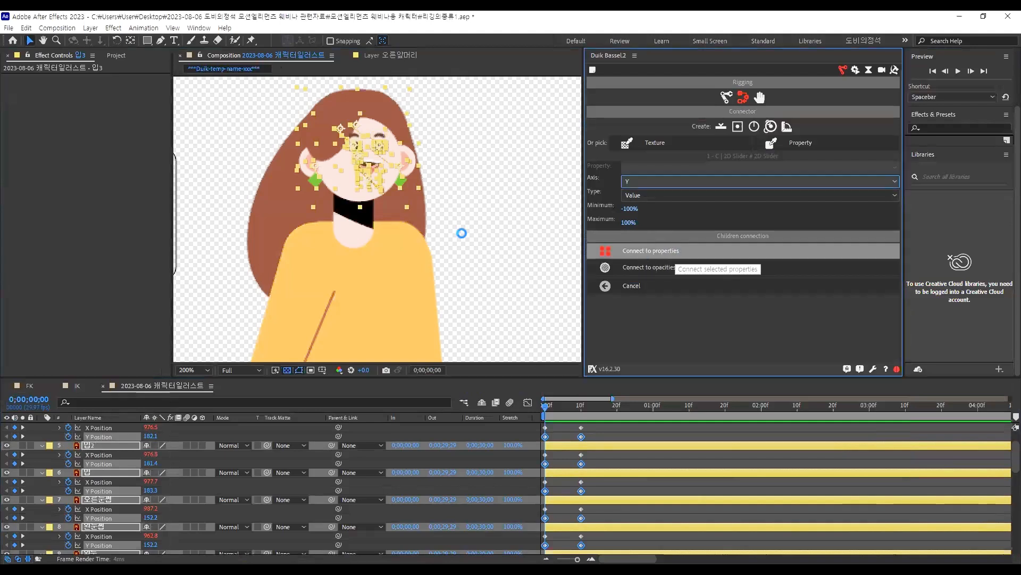
# Test the 2D slider by moving its handle inside the box to check the head turn, and undo the move
pyautogui.click(510, 201)
pyautogui.scroll(-5, 407, 196)
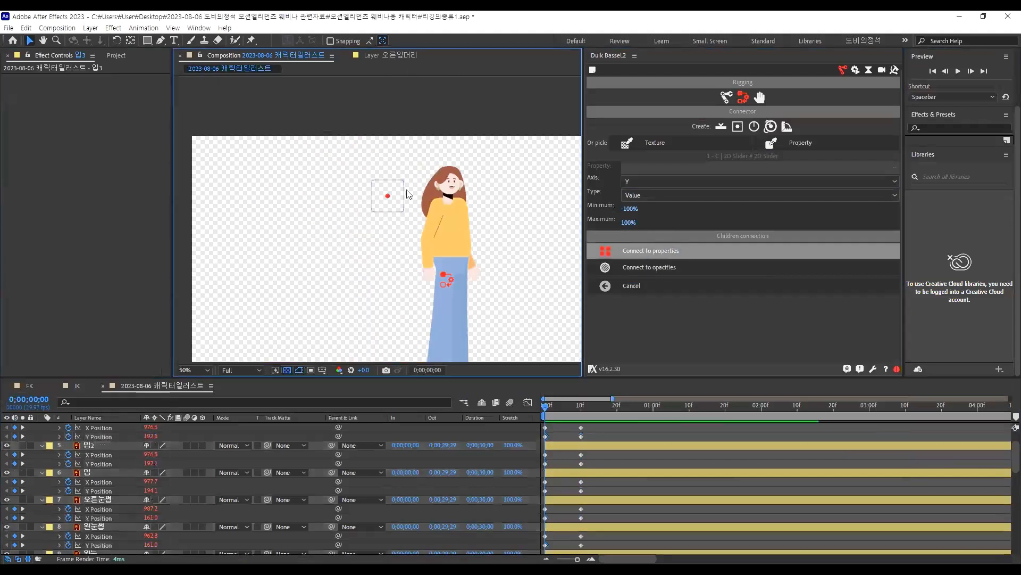
pyautogui.scroll(3, 394, 205)
pyautogui.scroll(-2, 395, 203)
pyautogui.click(349, 206)
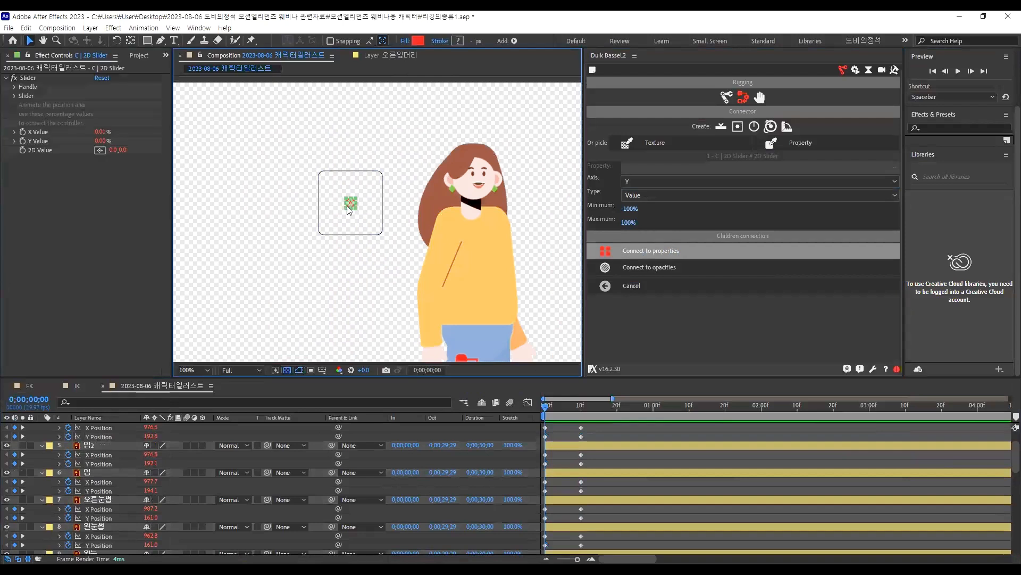
pyautogui.moveTo(389, 189)
pyautogui.mouseDown()
pyautogui.moveTo(347, 225)
pyautogui.moveTo(332, 214)
pyautogui.moveTo(367, 169)
pyautogui.moveTo(296, 194)
pyautogui.moveTo(376, 247)
pyautogui.moveTo(410, 184)
pyautogui.moveTo(406, 161)
pyautogui.moveTo(387, 203)
pyautogui.mouseUp()
pyautogui.hotkey('ctrl', 'z')
pyautogui.scroll(1, 484, 210)
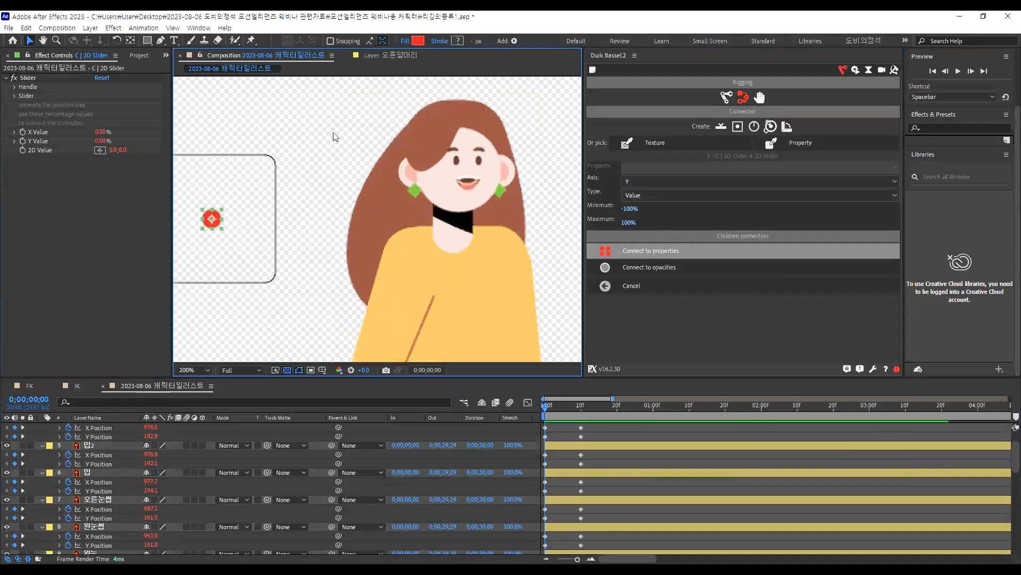
pyautogui.scroll(-1, 324, 187)
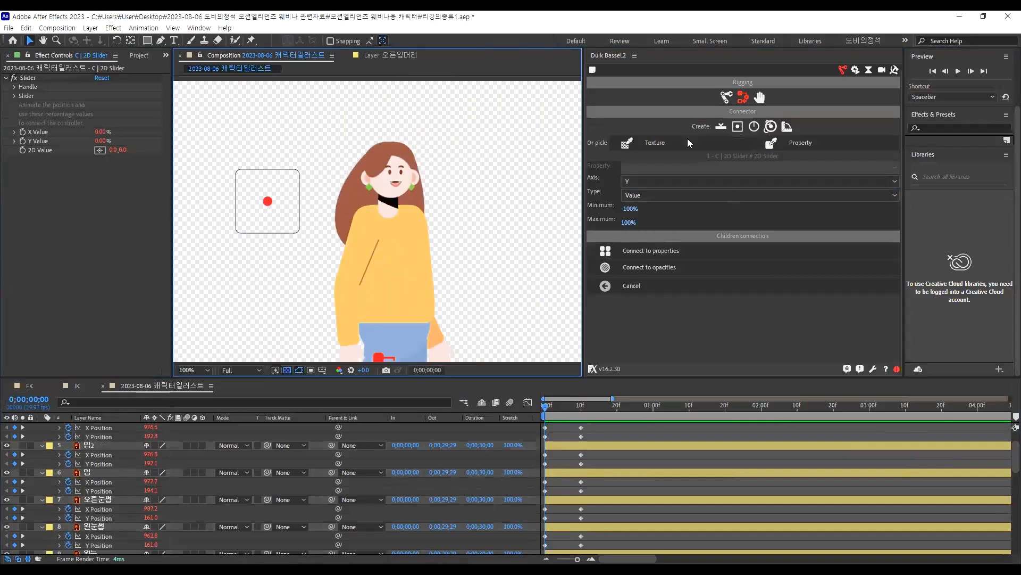
# Create a single-axis Slider connector and place it just below the 2D slider's box
pyautogui.click(721, 127)
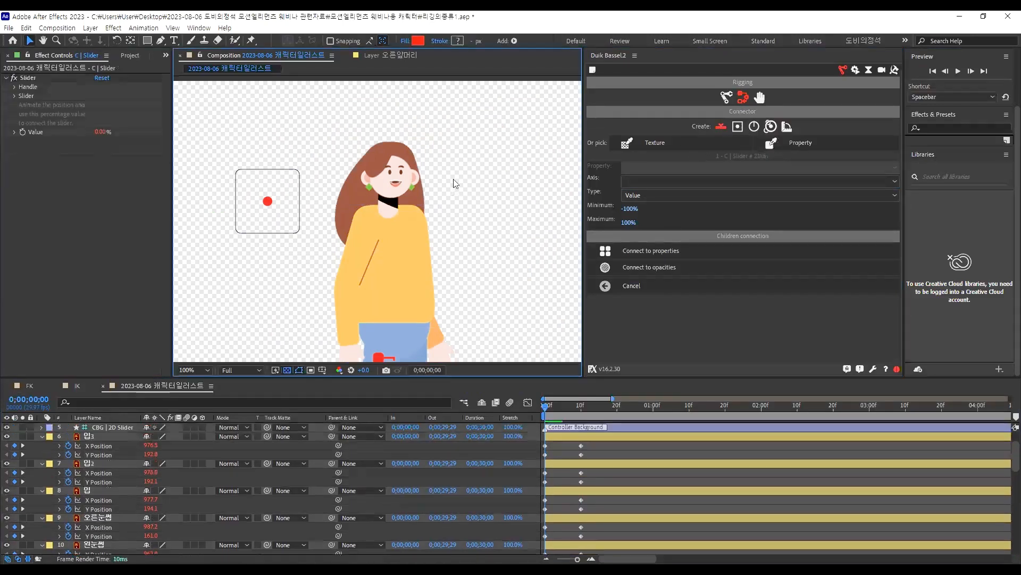
pyautogui.scroll(-1, 456, 183)
pyautogui.scroll(1, 461, 250)
pyautogui.moveTo(416, 248); pyautogui.dragTo(346, 135)
pyautogui.click(239, 212)
pyautogui.scroll(-1, 240, 211)
pyautogui.scroll(2, 327, 137)
pyautogui.scroll(-1, 316, 163)
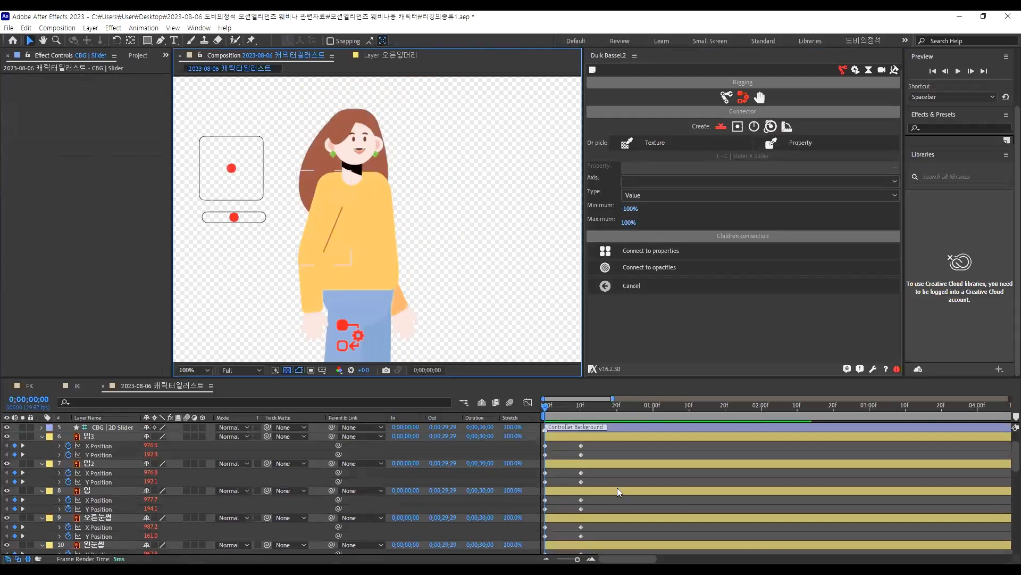
# Connect the new slider to the opacities of the mouth layers 입, 입2 and 입3
pyautogui.click(98, 481)
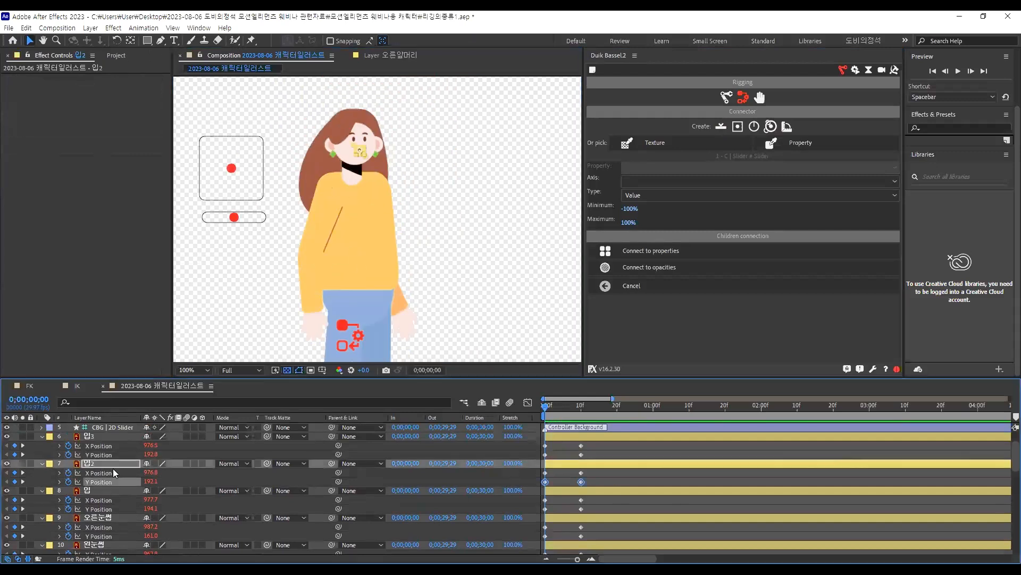
pyautogui.click(102, 490)
pyautogui.keyDown('ctrl'); pyautogui.click(101, 463); pyautogui.keyUp('ctrl')
pyautogui.keyDown('ctrl'); pyautogui.click(99, 436); pyautogui.keyUp('ctrl')
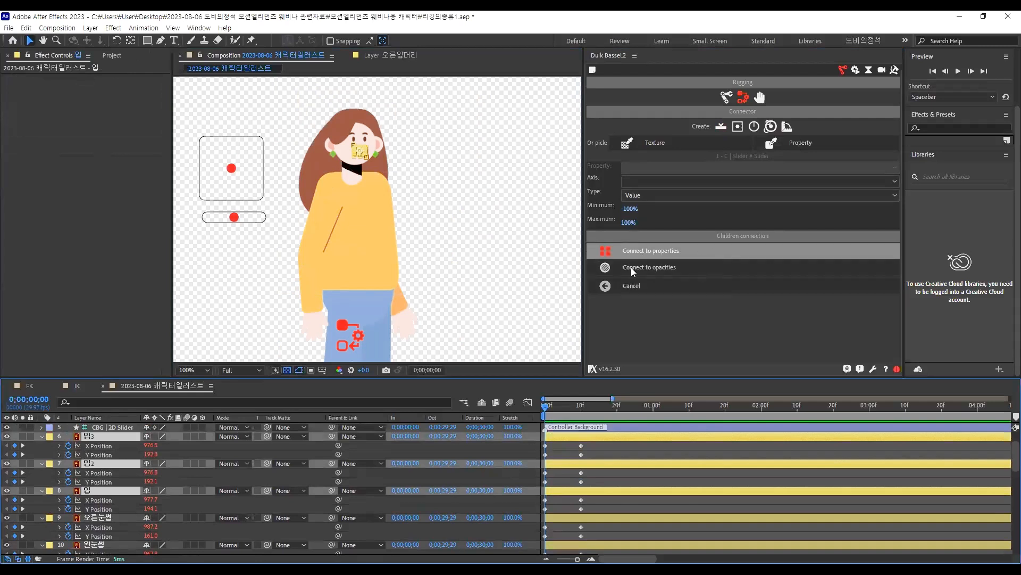
pyautogui.click(661, 268)
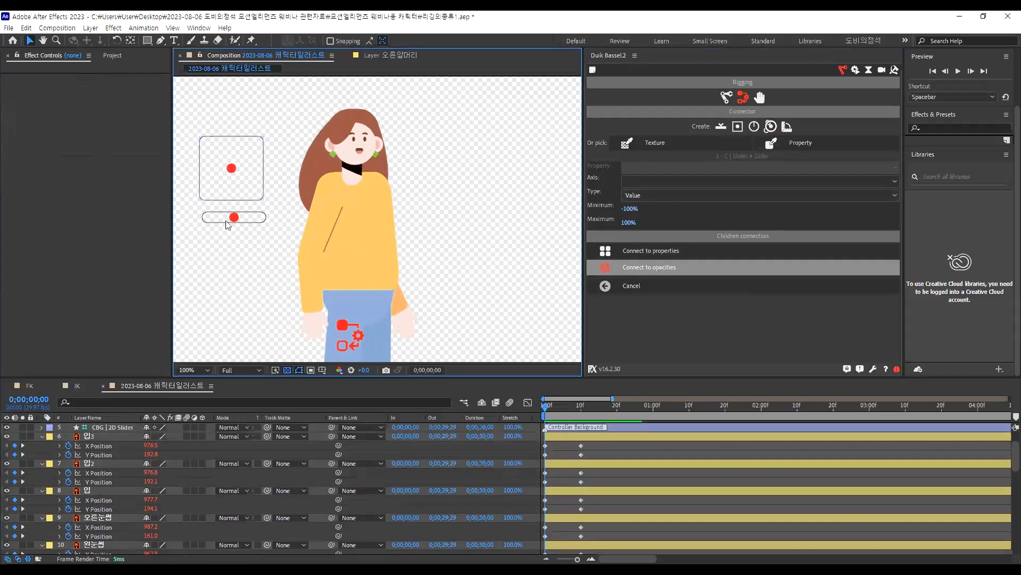
# Try the mouth shapes by moving the new slider's handle to its left end and on to 100% at the right end
pyautogui.scroll(1, 237, 220)
pyautogui.scroll(-1, 242, 226)
pyautogui.scroll(1, 250, 234)
pyautogui.moveTo(245, 232); pyautogui.dragTo(191, 234)
pyautogui.moveTo(293, 241)
pyautogui.mouseDown()
pyautogui.moveTo(187, 242)
pyautogui.moveTo(307, 241)
pyautogui.moveTo(220, 240)
pyautogui.moveTo(303, 233)
pyautogui.moveTo(262, 233)
pyautogui.moveTo(291, 245)
pyautogui.moveTo(222, 232)
pyautogui.moveTo(308, 231)
pyautogui.mouseUp()
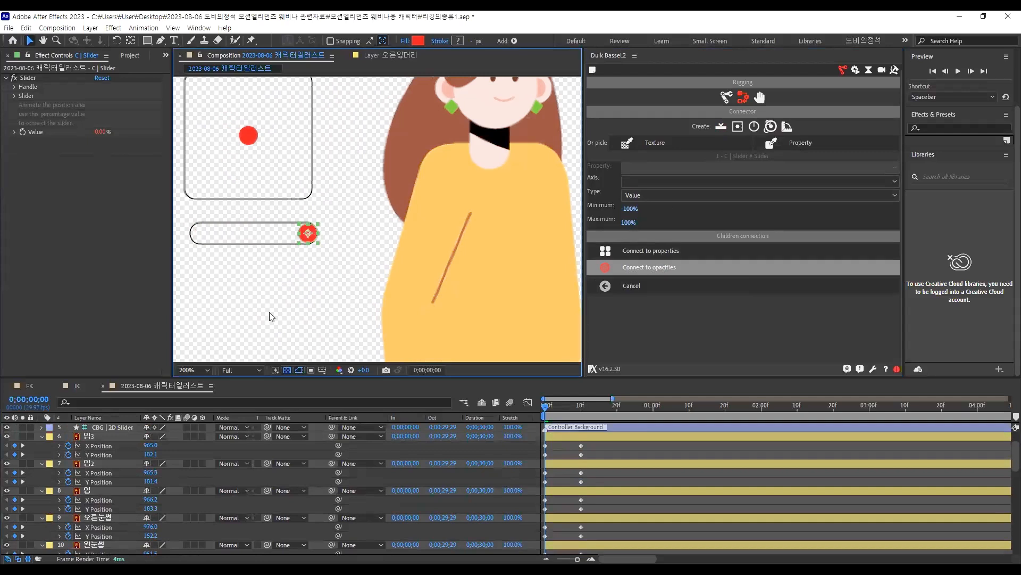
pyautogui.click(291, 176)
pyautogui.scroll(-2, 291, 176)
pyautogui.scroll(2, 253, 136)
pyautogui.scroll(-1, 268, 173)
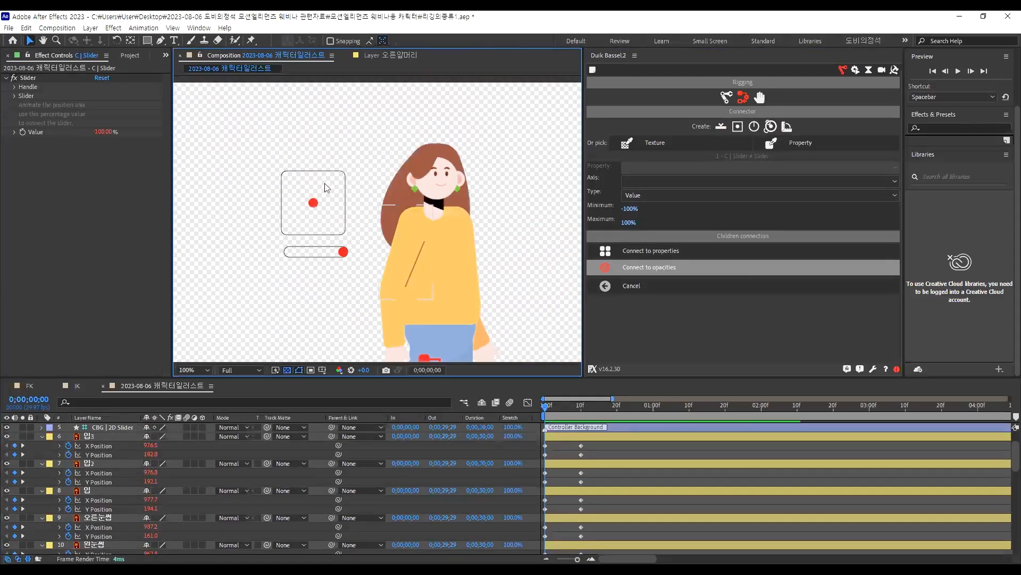
pyautogui.moveTo(375, 211); pyautogui.dragTo(373, 165)
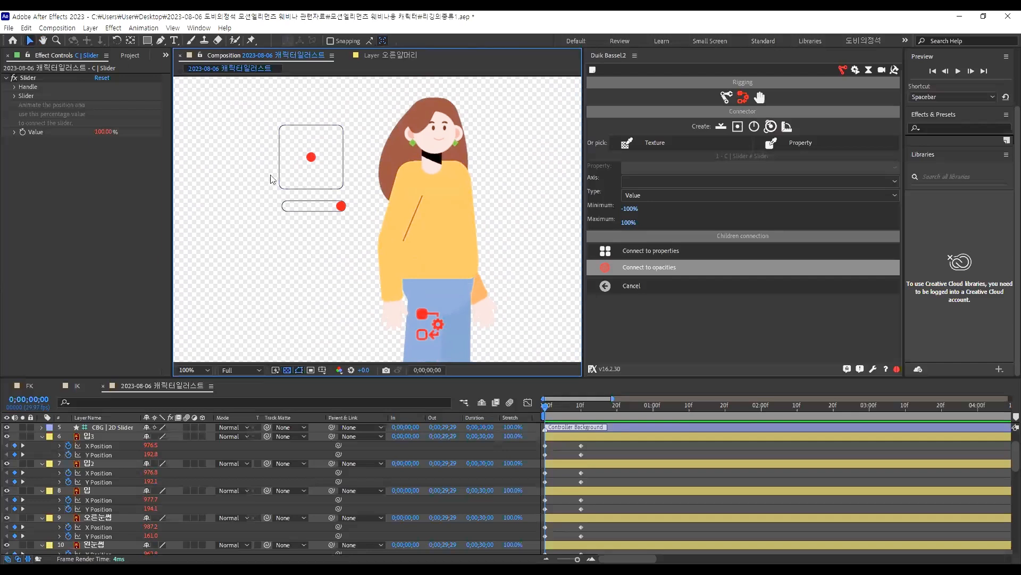
pyautogui.scroll(-1, 271, 179)
pyautogui.scroll(1, 303, 182)
pyautogui.scroll(-1, 450, 202)
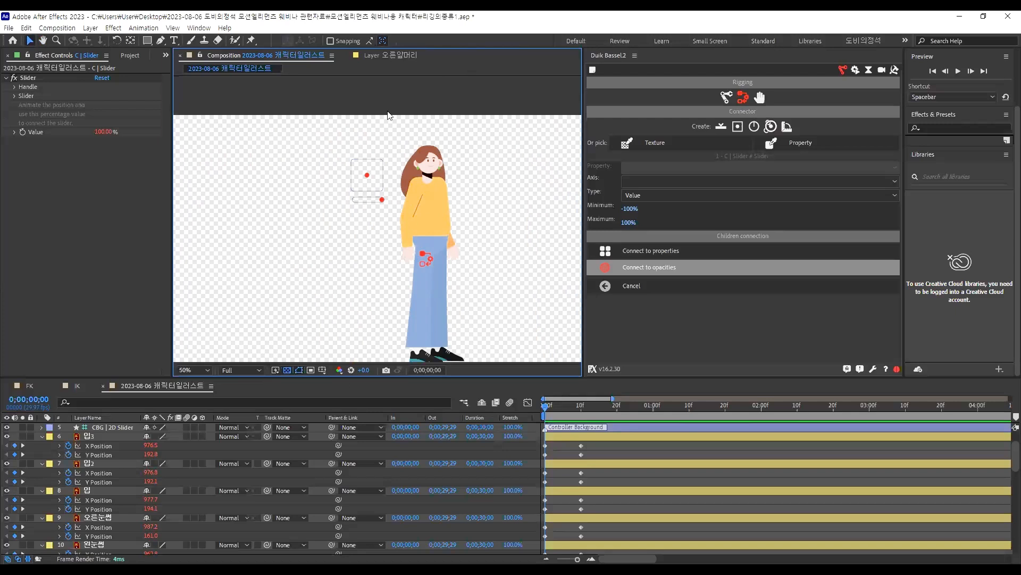
# Close Duik Bassel.2 and launch the Duik Angela.jsx script in its place
pyautogui.click(131, 56)
pyautogui.click(246, 228)
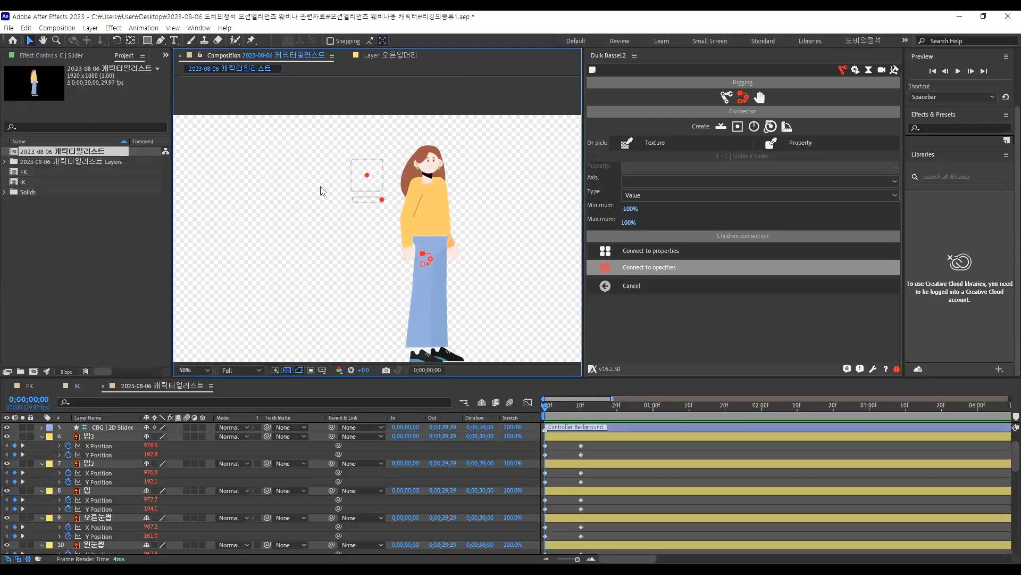
pyautogui.click(635, 56)
pyautogui.click(660, 80)
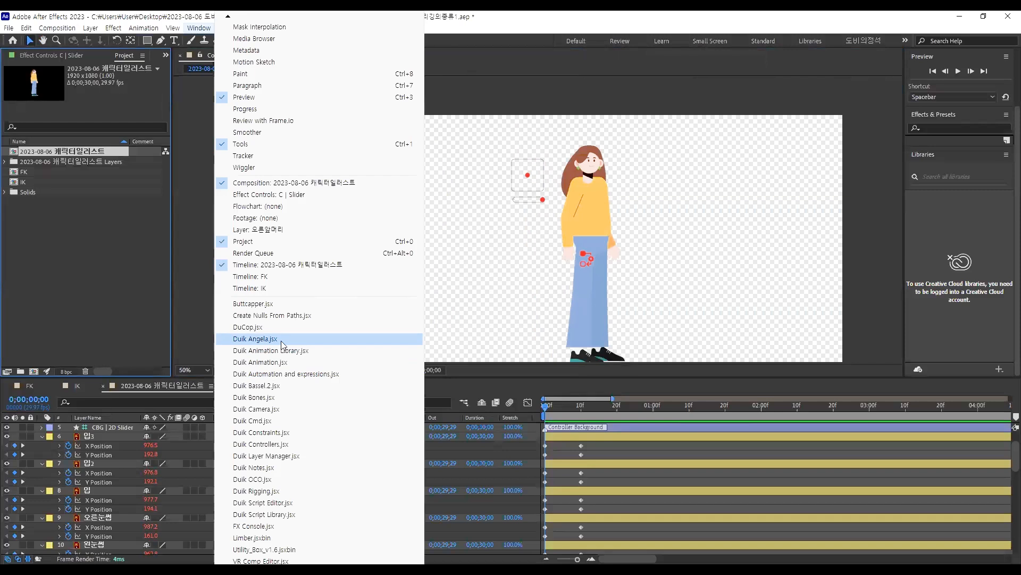
pyautogui.click(282, 341)
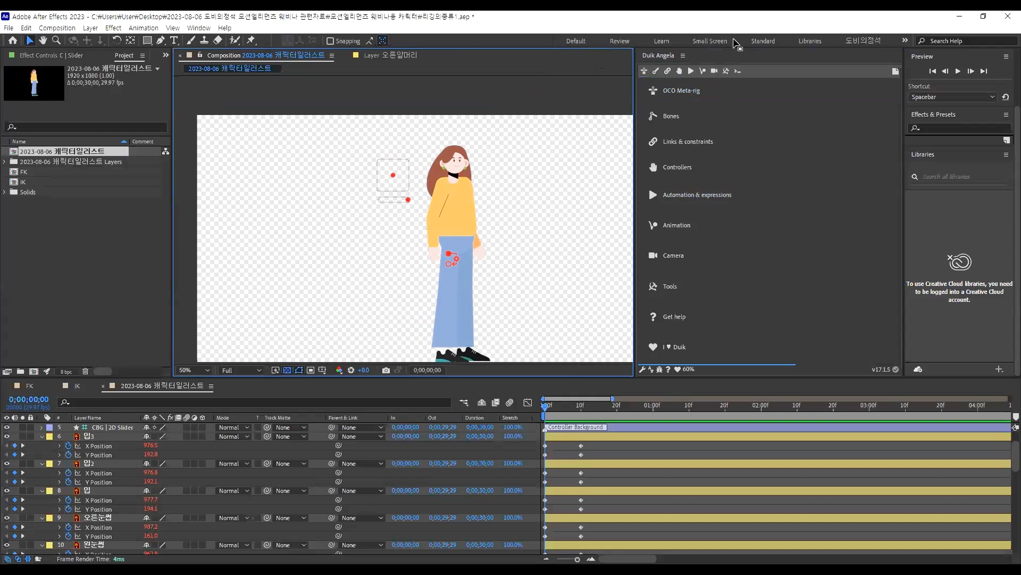
# Browse Duik Angela's tool categories, covering meta-rigs, links and constraints, automation, cameras, commands and controllers
pyautogui.click(648, 77)
pyautogui.click(646, 76)
pyautogui.click(658, 74)
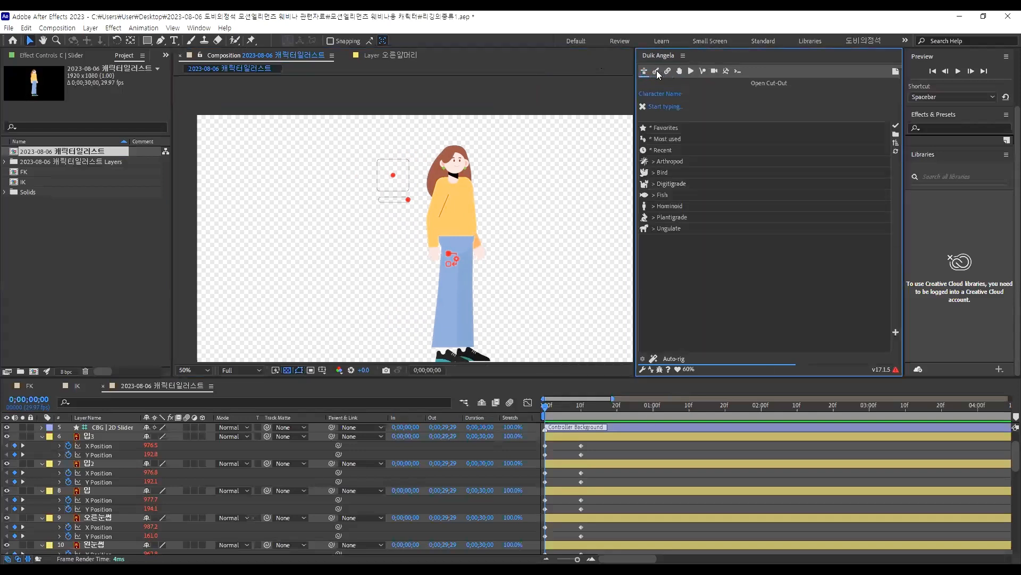
pyautogui.click(668, 71)
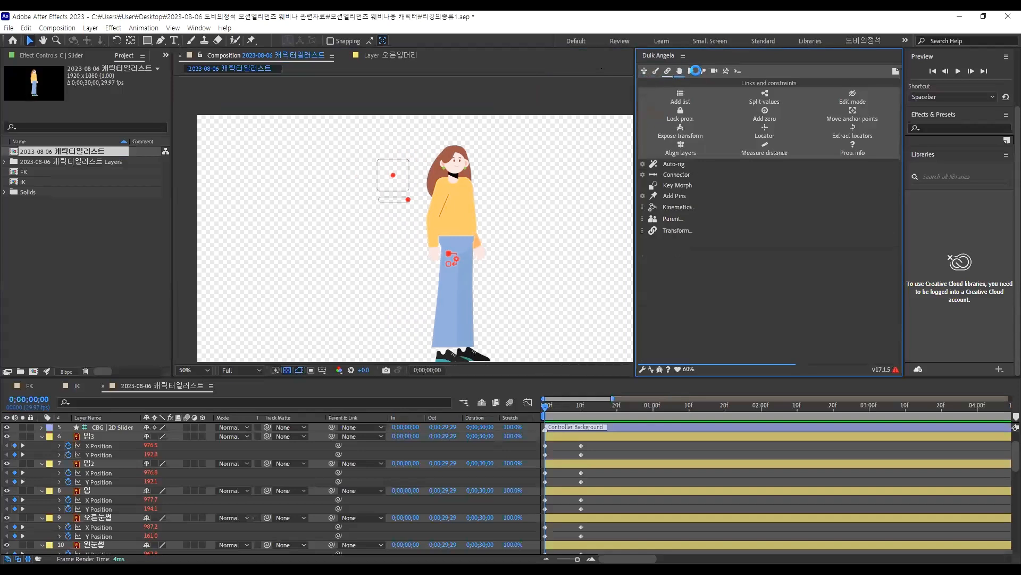
pyautogui.click(680, 70)
pyautogui.click(705, 74)
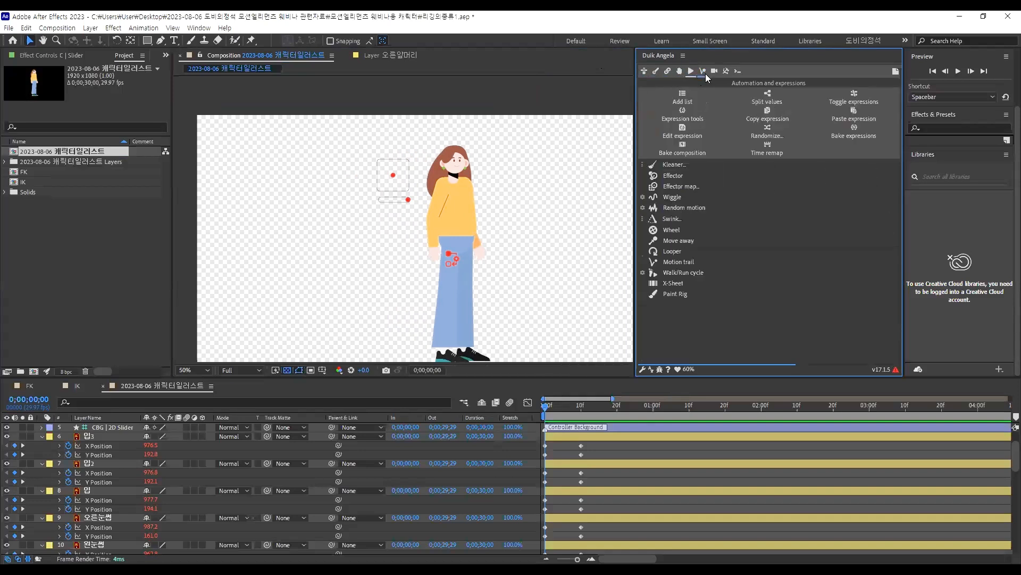
pyautogui.click(715, 74)
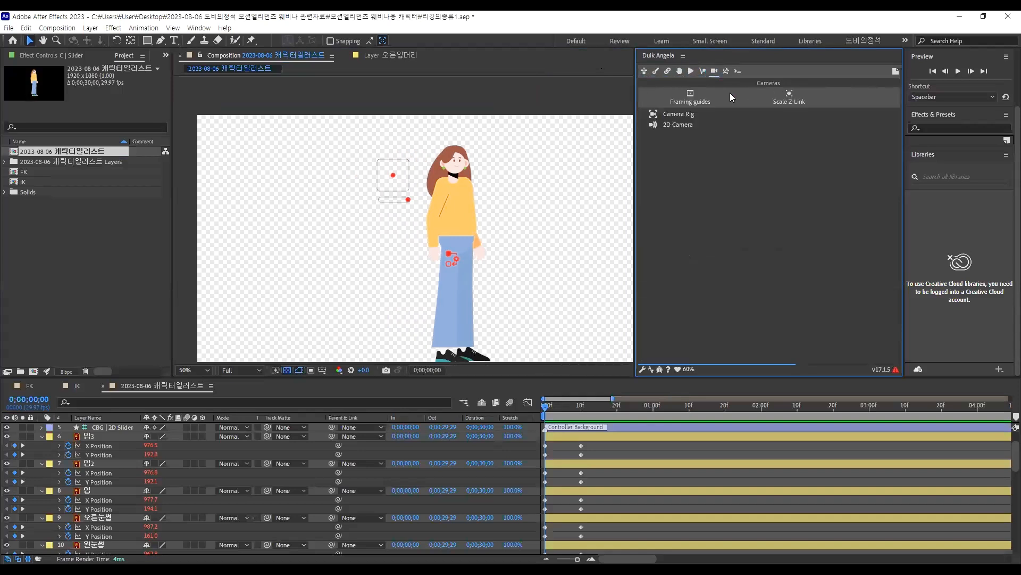
pyautogui.click(737, 72)
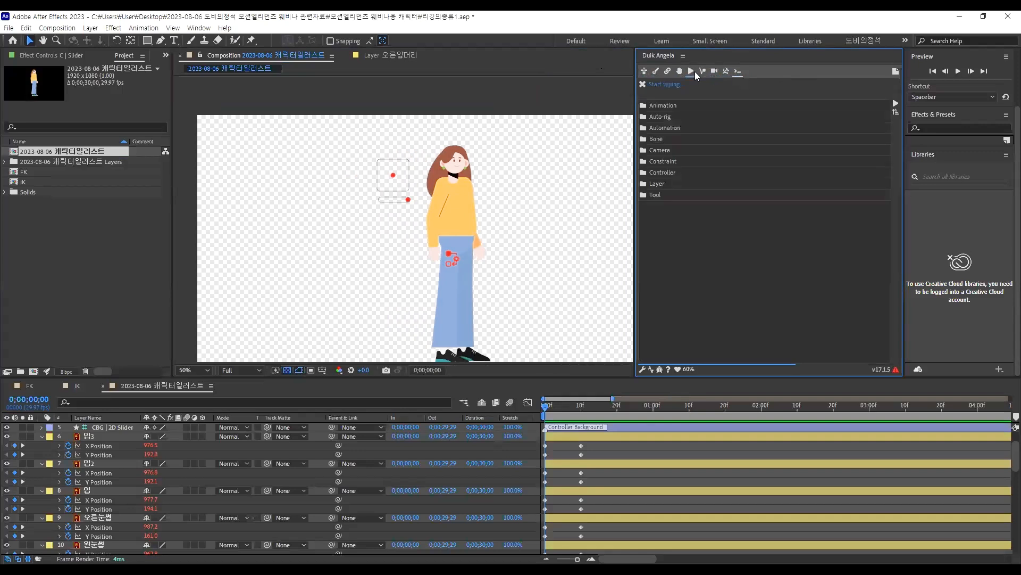
pyautogui.click(690, 71)
pyautogui.click(680, 71)
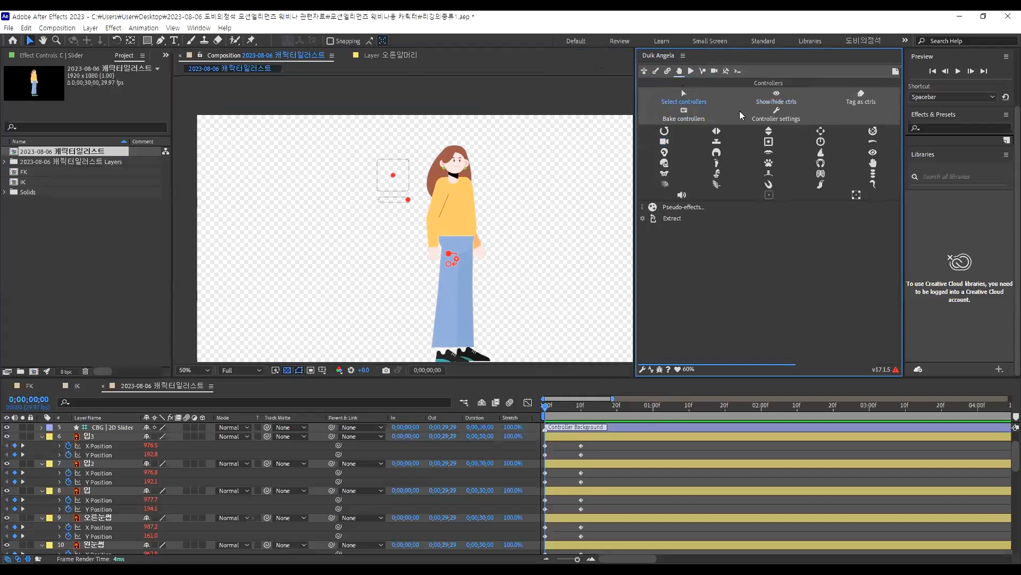
# Examine the Hominoid bone options in Duik Angela and the Hominoid category of the OCO meta-rig library
pyautogui.click(687, 73)
pyautogui.click(678, 73)
pyautogui.click(668, 74)
pyautogui.click(658, 72)
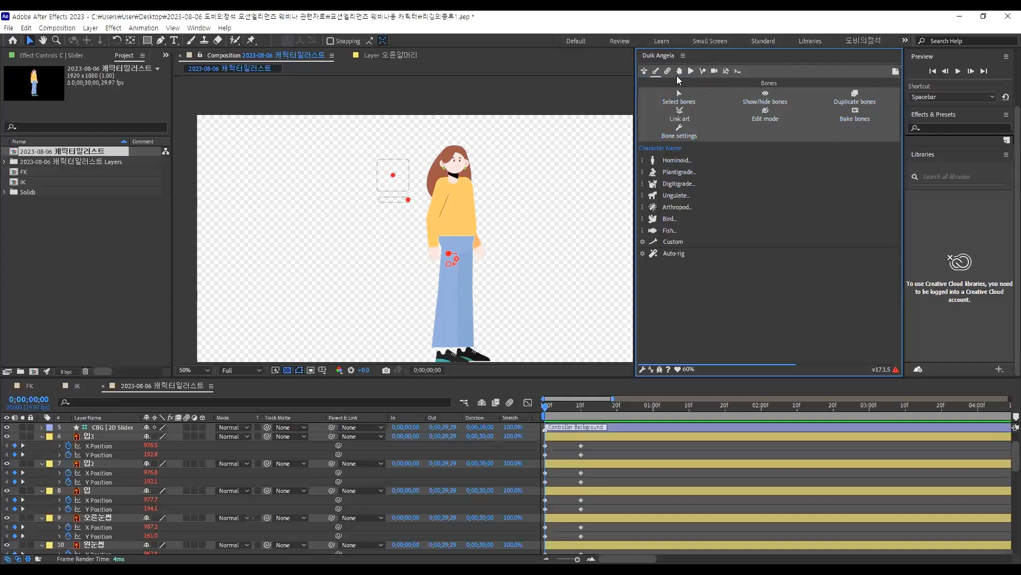
pyautogui.click(642, 160)
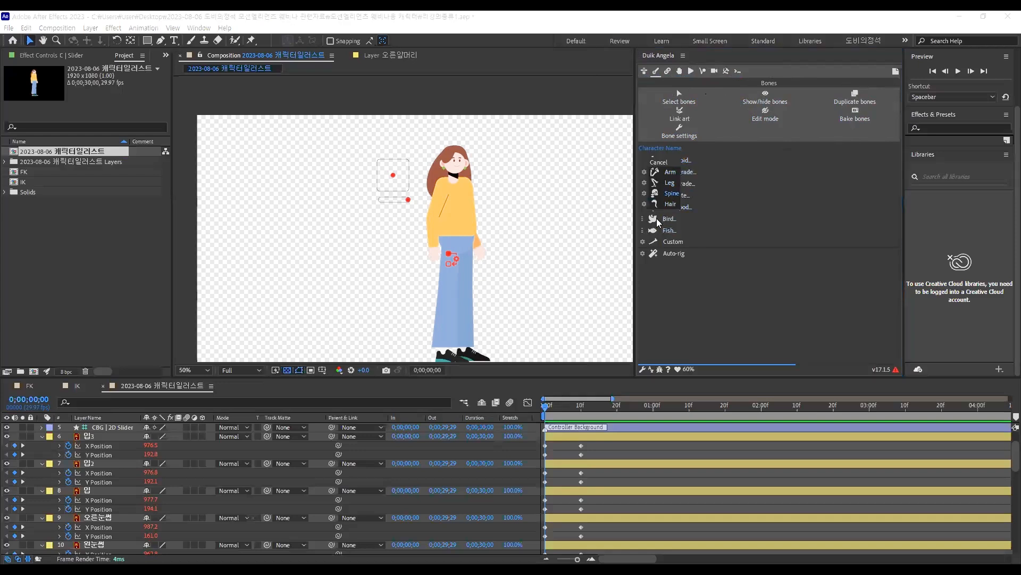
pyautogui.click(648, 72)
pyautogui.click(646, 72)
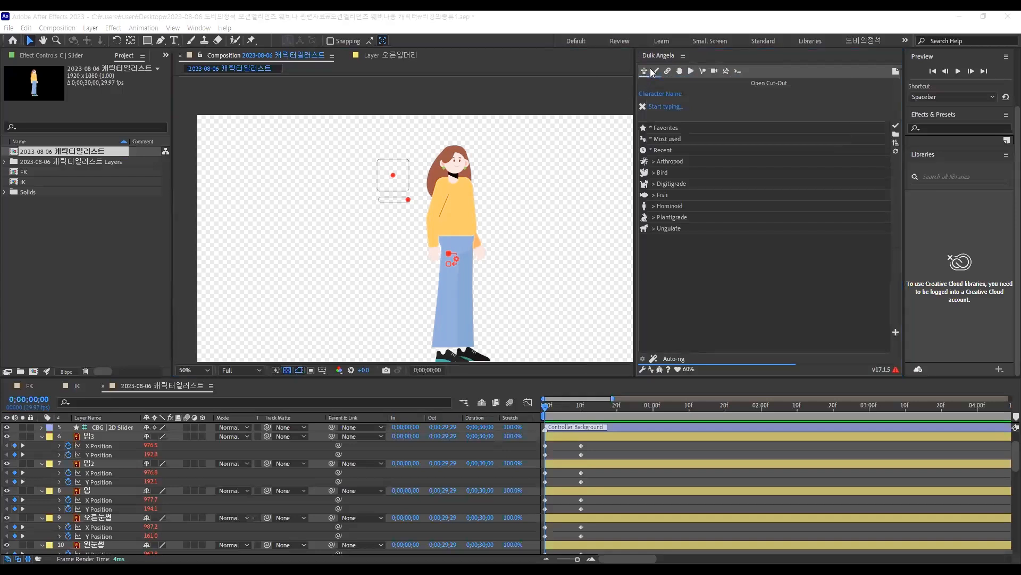
pyautogui.click(652, 207)
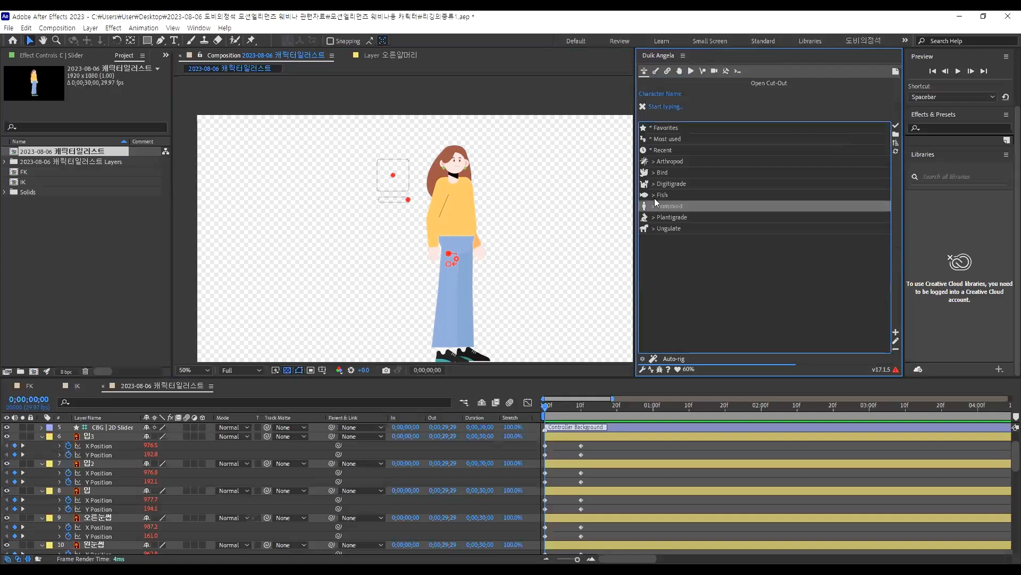
# Open the Hominoid category of the meta-rig library to view its human and gorilla presets
pyautogui.click(668, 207)
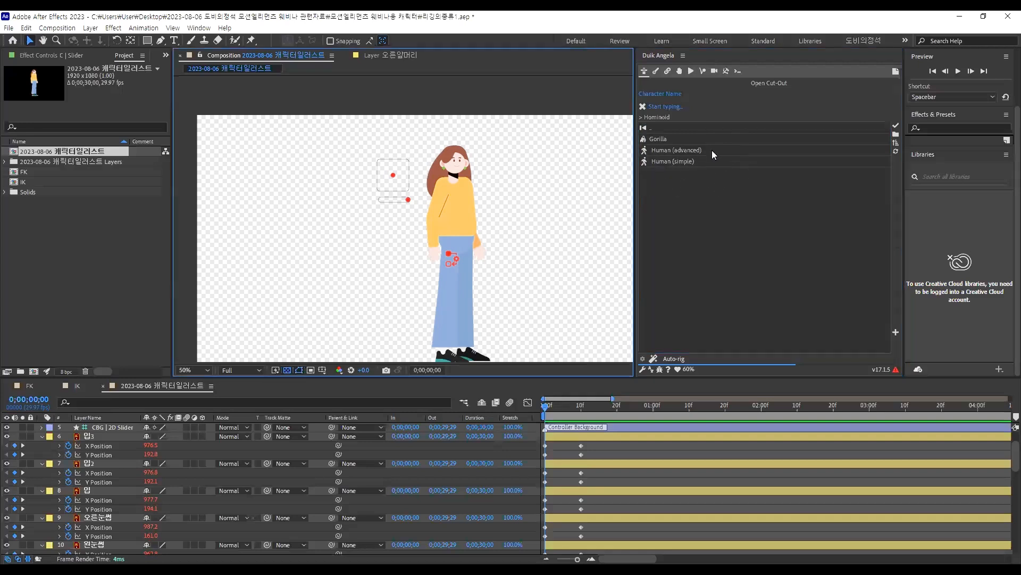
pyautogui.click(658, 190)
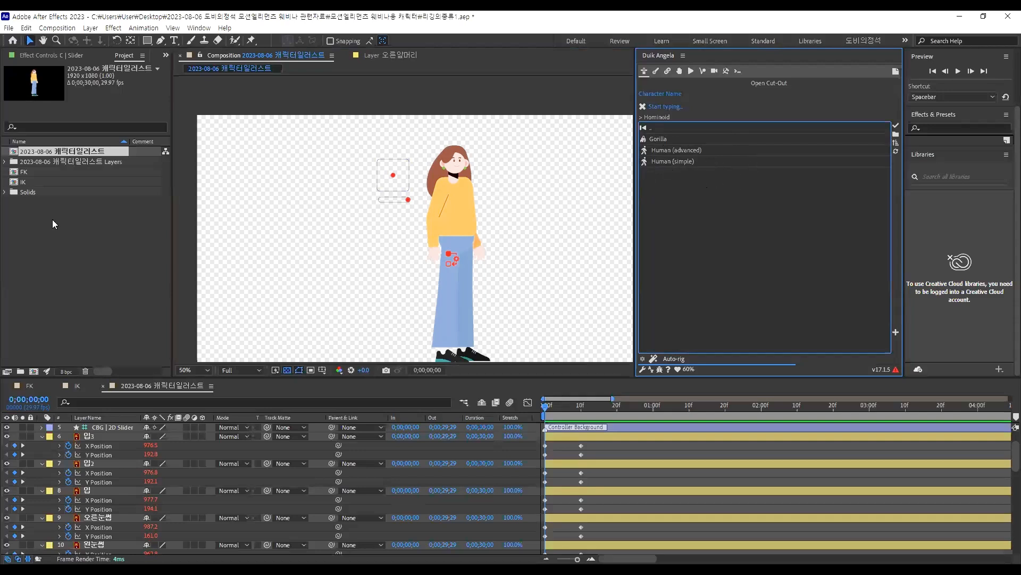
# Import the 듀익엔젤뼈(인체) project file and open its 인간뼈(엔젤) composition
pyautogui.doubleClick(96, 235)
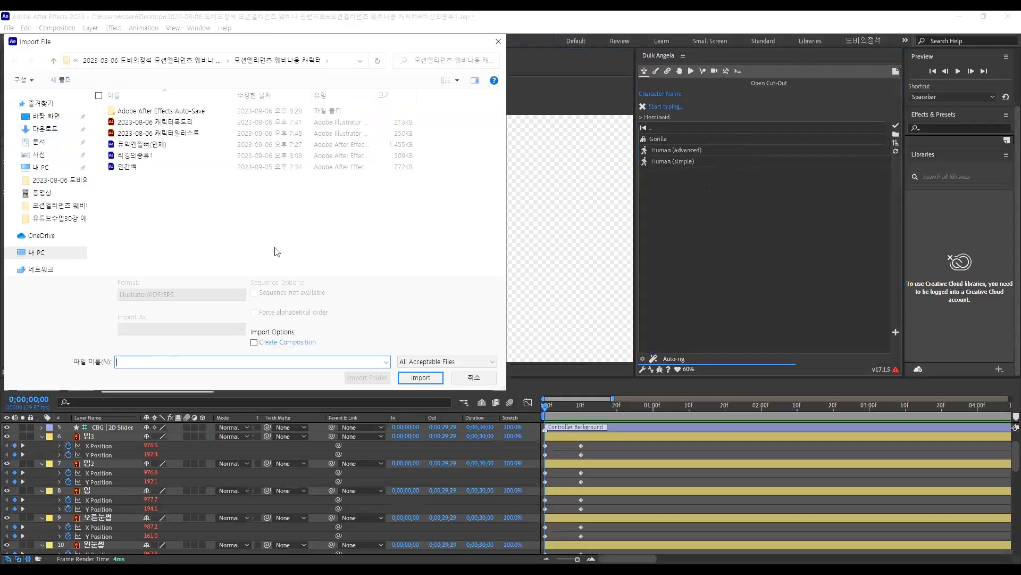
pyautogui.click(148, 148)
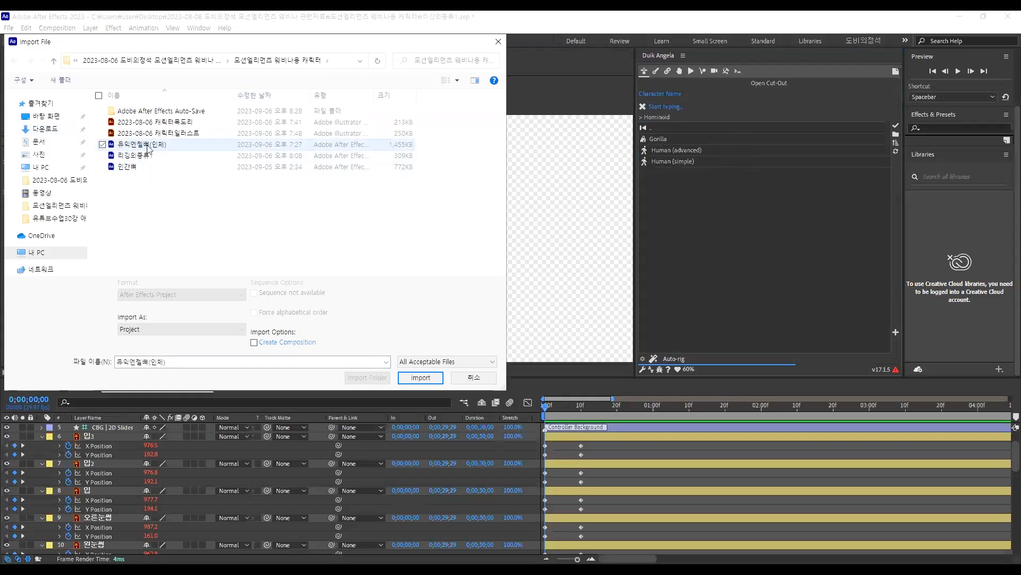
pyautogui.press('Return')
pyautogui.click(5, 202)
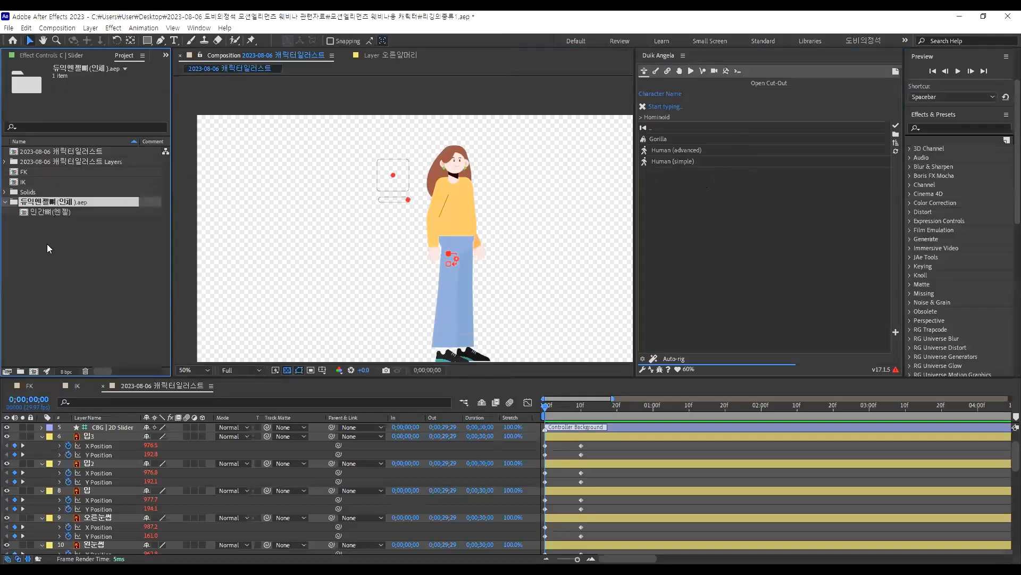
pyautogui.click(48, 243)
pyautogui.doubleClick(59, 212)
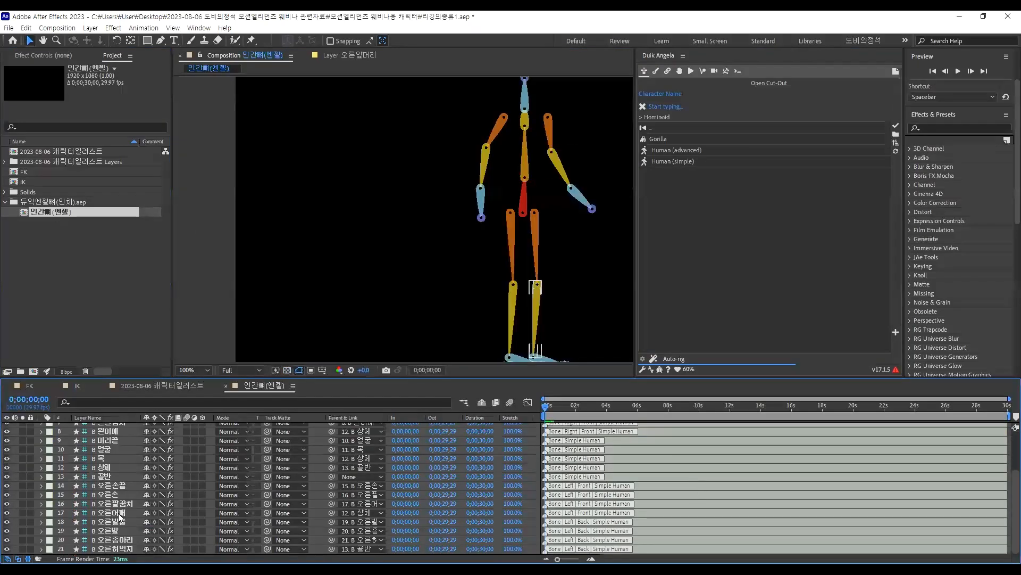
# Examine the names and order of the bone layers in the 인간뼈(엔젤) composition
pyautogui.click(122, 549)
pyautogui.scroll(3, 133, 492)
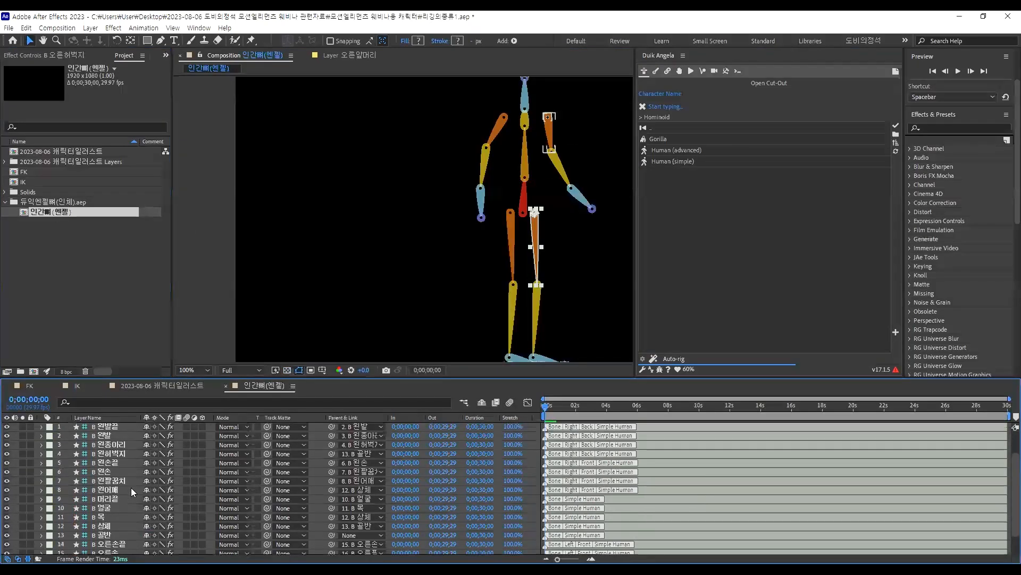
pyautogui.click(100, 429)
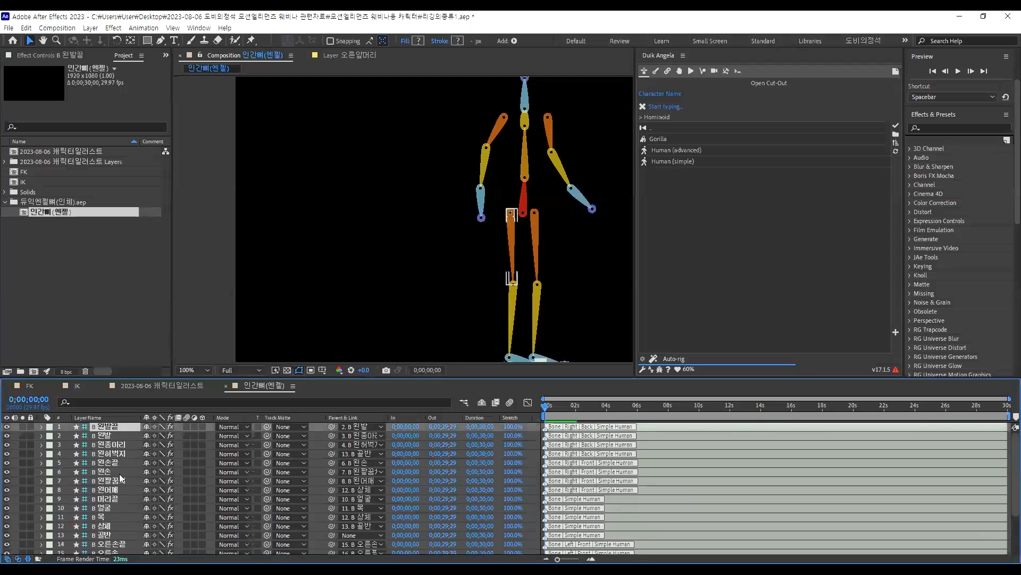
pyautogui.scroll(-3, 132, 468)
pyautogui.scroll(3, 125, 488)
pyautogui.scroll(-3, 130, 483)
pyautogui.scroll(3, 130, 484)
pyautogui.scroll(-3, 128, 467)
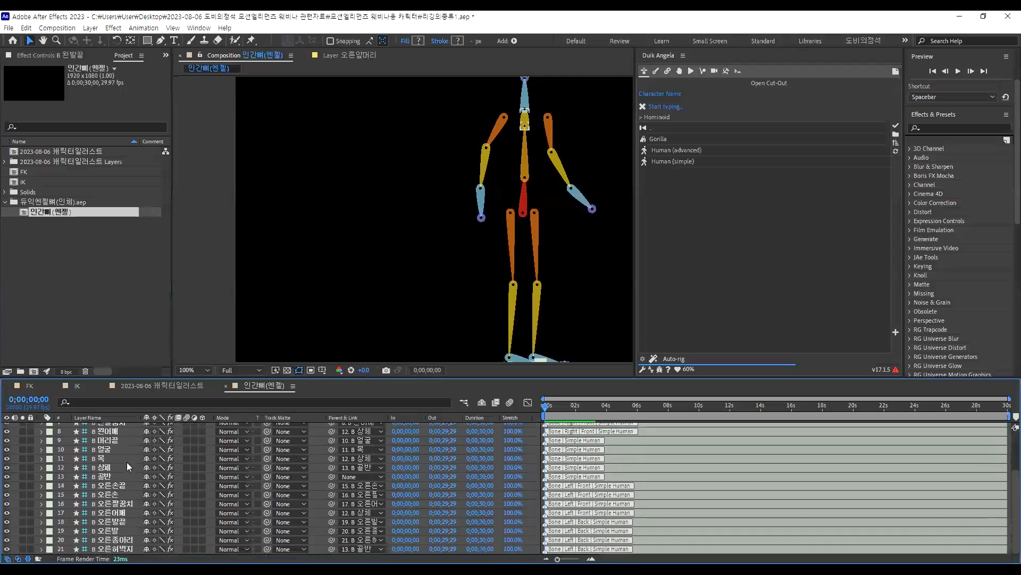
pyautogui.scroll(3, 119, 553)
pyautogui.scroll(-3, 119, 554)
# Copy all the bone layers from 인간뼈(엔젤) into the 2023-08-06 캐릭터일러스트 composition, above the existing layers
pyautogui.hotkey('ctrl', 'a')
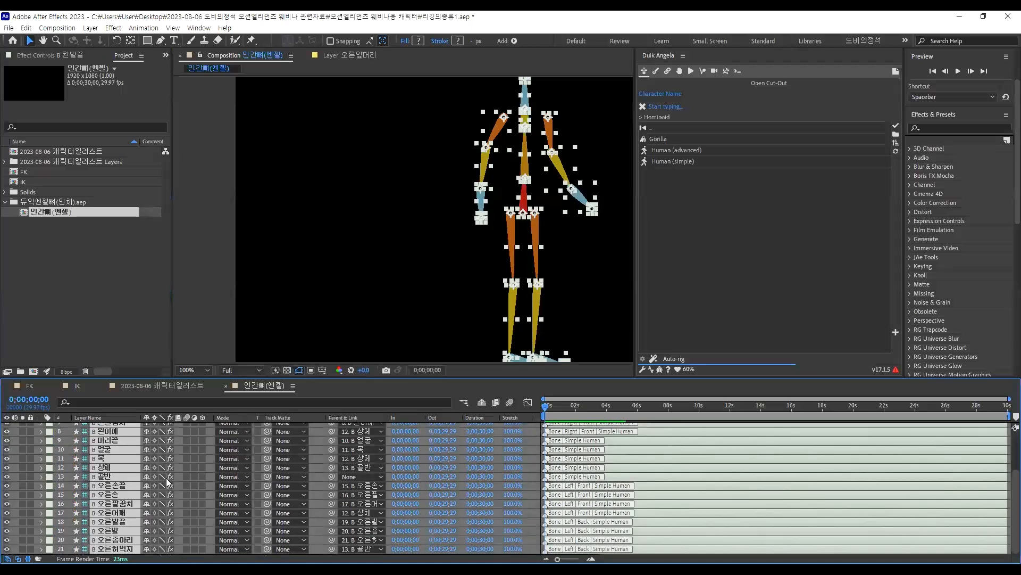
pyautogui.click(181, 387)
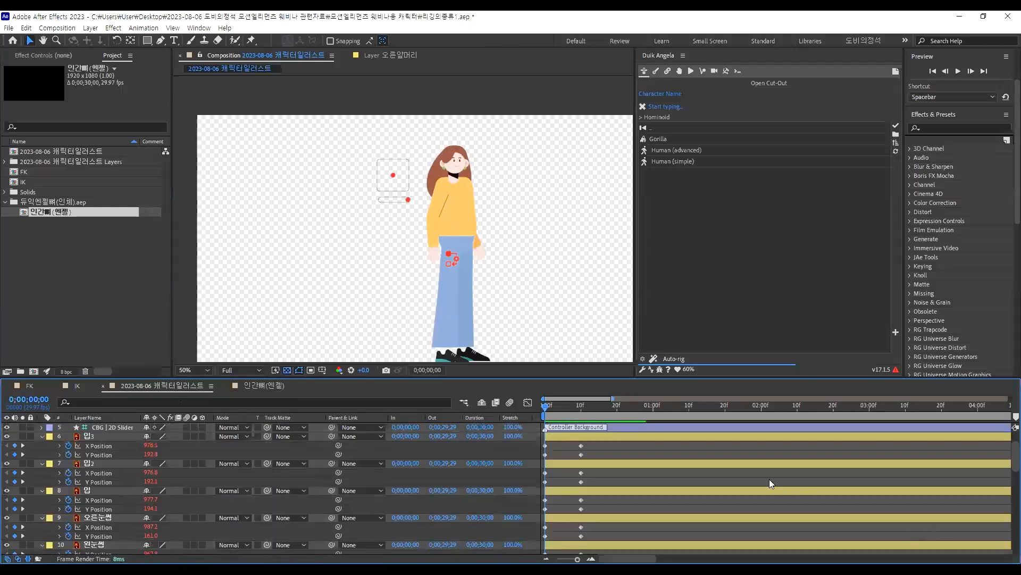
pyautogui.hotkey('ctrl', 'v')
pyautogui.scroll(-6, 772, 484)
pyautogui.scroll(1, 757, 486)
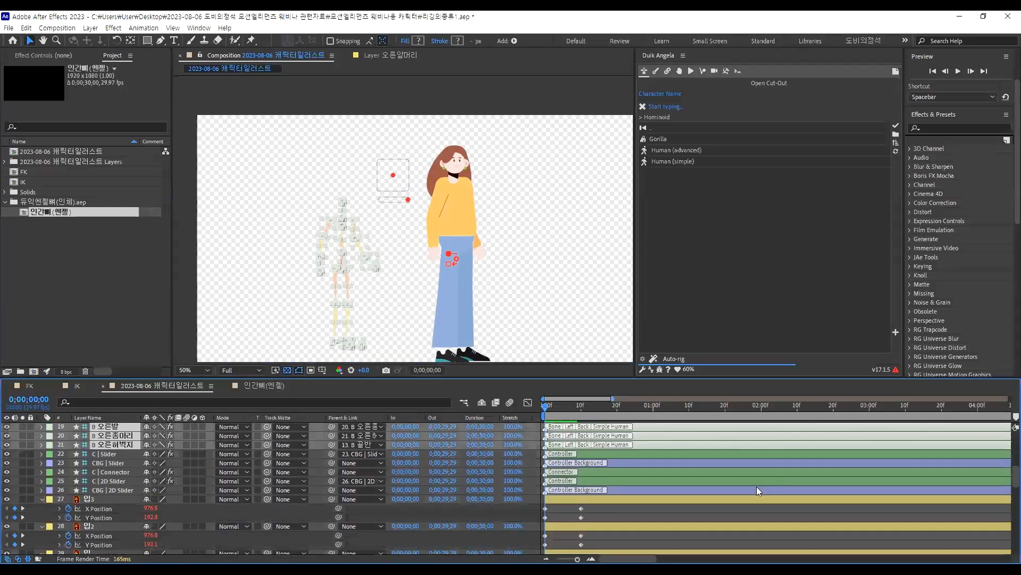
pyautogui.scroll(6, 756, 486)
pyautogui.click(343, 261)
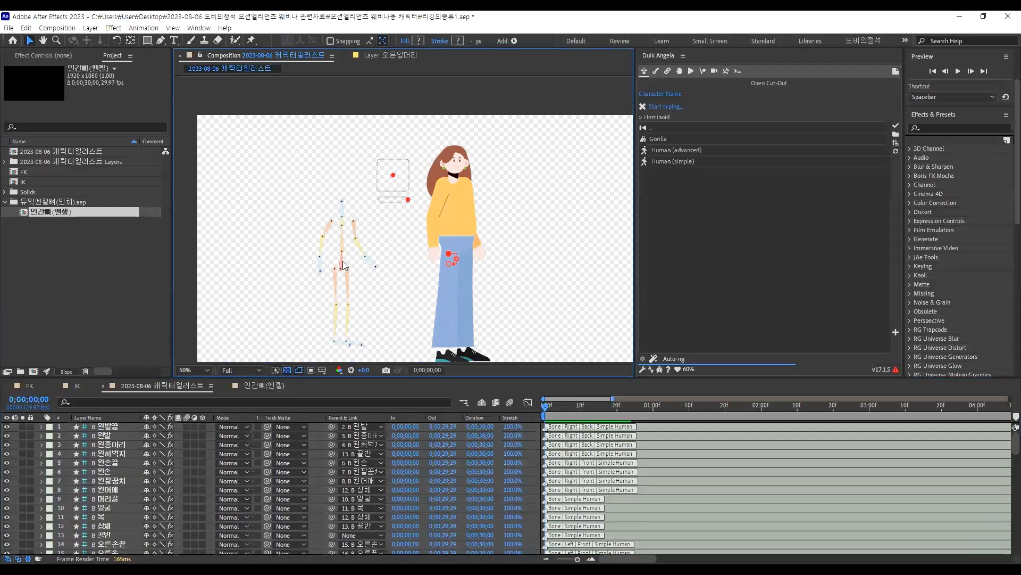
# Look over the original skeleton in the 인간뼈(엔젤) composition and return to the character composition
pyautogui.click(269, 390)
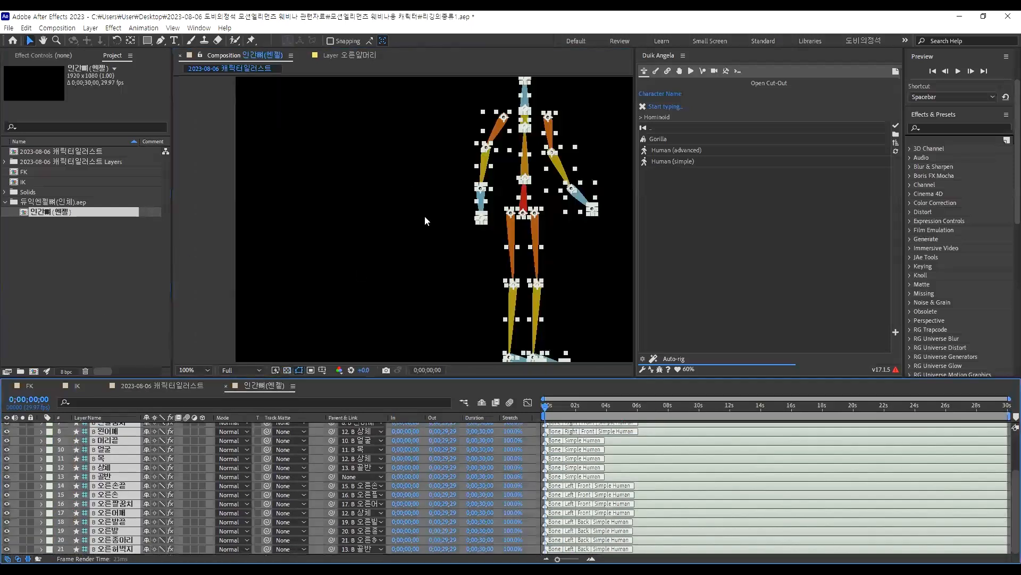
pyautogui.scroll(-2, 384, 221)
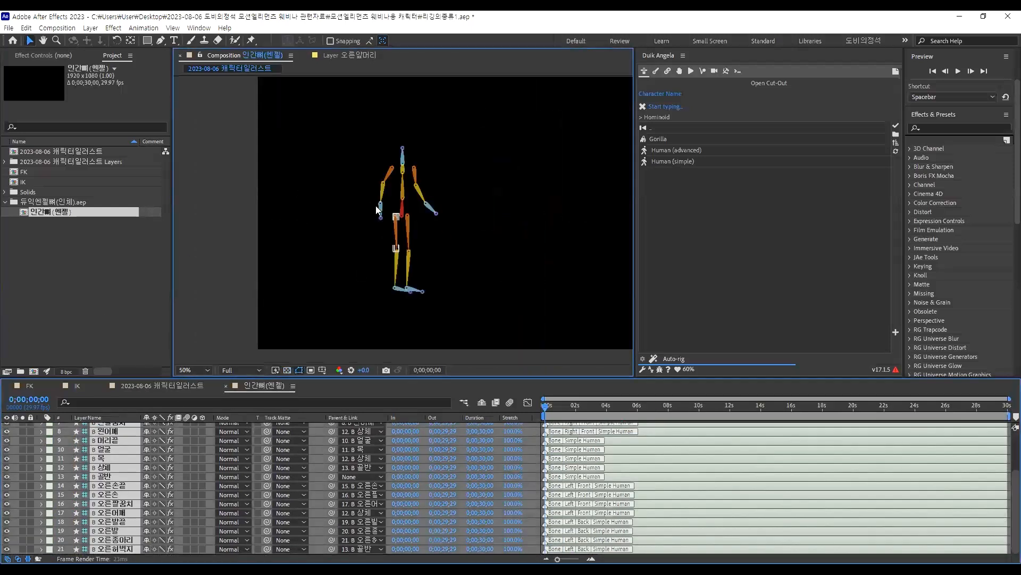
pyautogui.scroll(2, 470, 223)
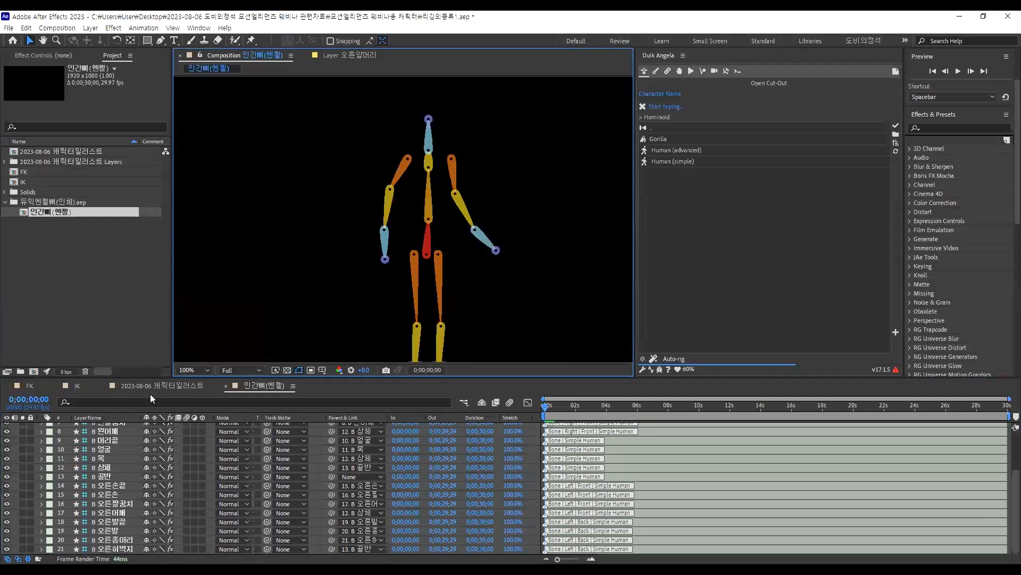
pyautogui.click(406, 185)
pyautogui.click(163, 384)
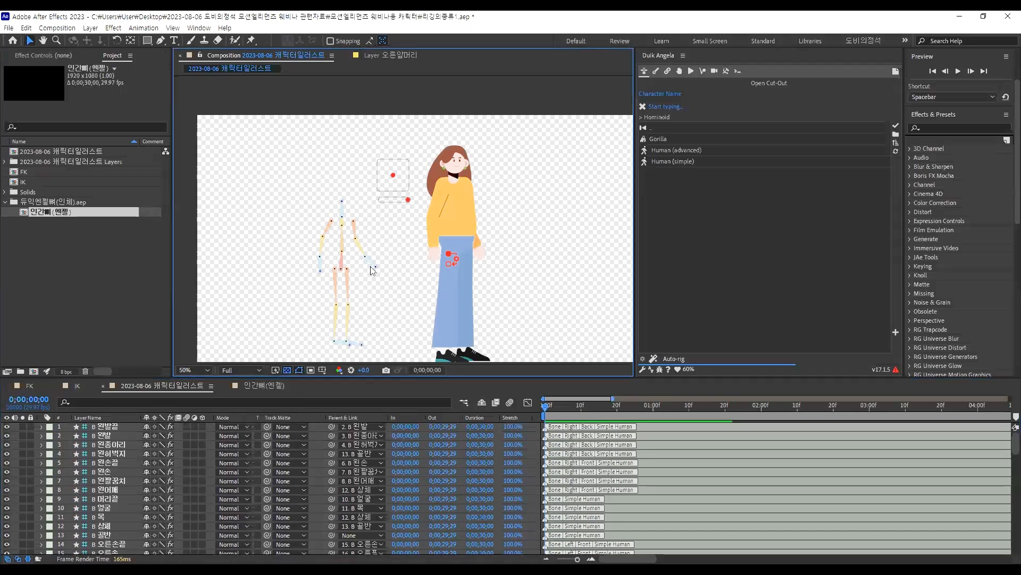
# Select the character's artwork layers from 오른눈썹 down to 뒷머리 and reveal their Opacity properties
pyautogui.scroll(4, 298, 257)
pyautogui.scroll(-4, 298, 257)
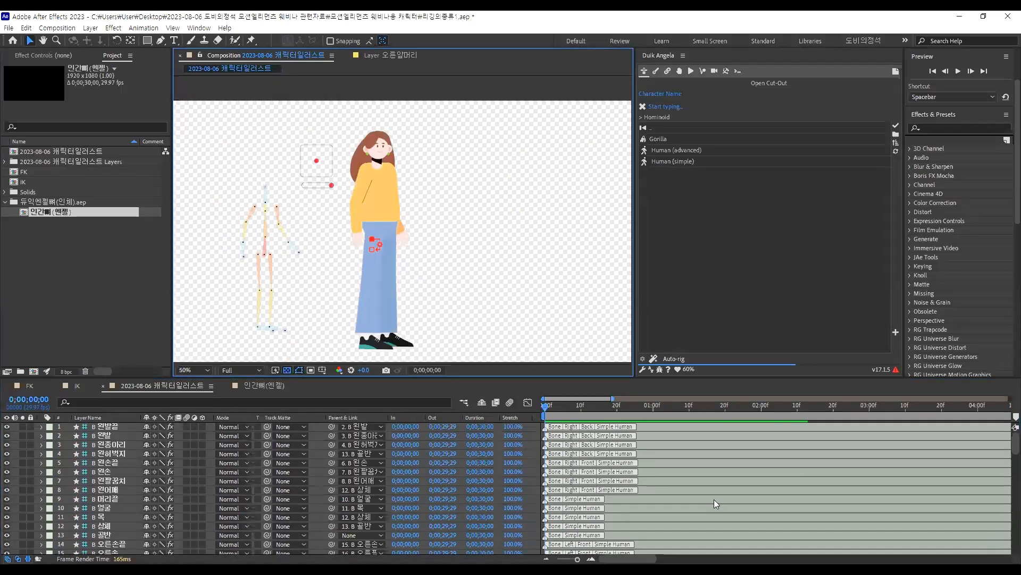
pyautogui.scroll(-6, 714, 499)
pyautogui.scroll(-2, 101, 460)
pyautogui.scroll(-3, 107, 525)
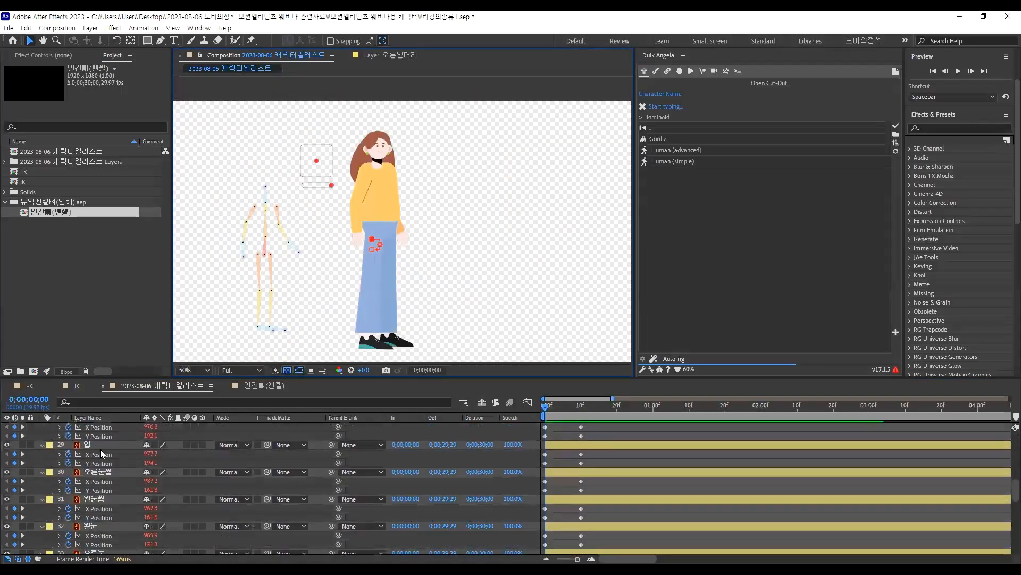
pyautogui.click(101, 471)
pyautogui.scroll(-10, 128, 512)
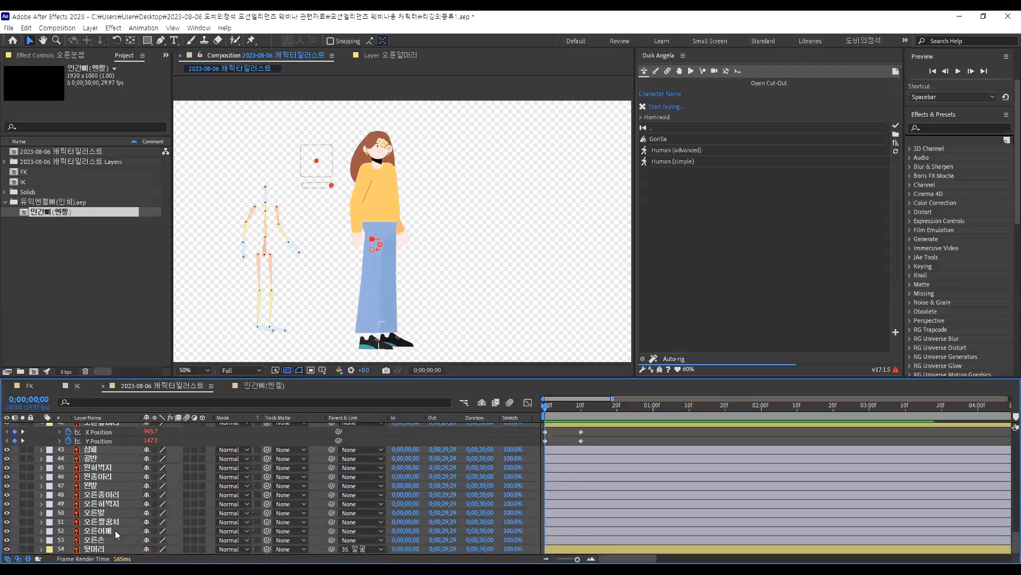
pyautogui.keyDown('shift'); pyautogui.click(100, 549); pyautogui.keyUp('shift')
pyautogui.press('t')
pyautogui.scroll(8, 176, 459)
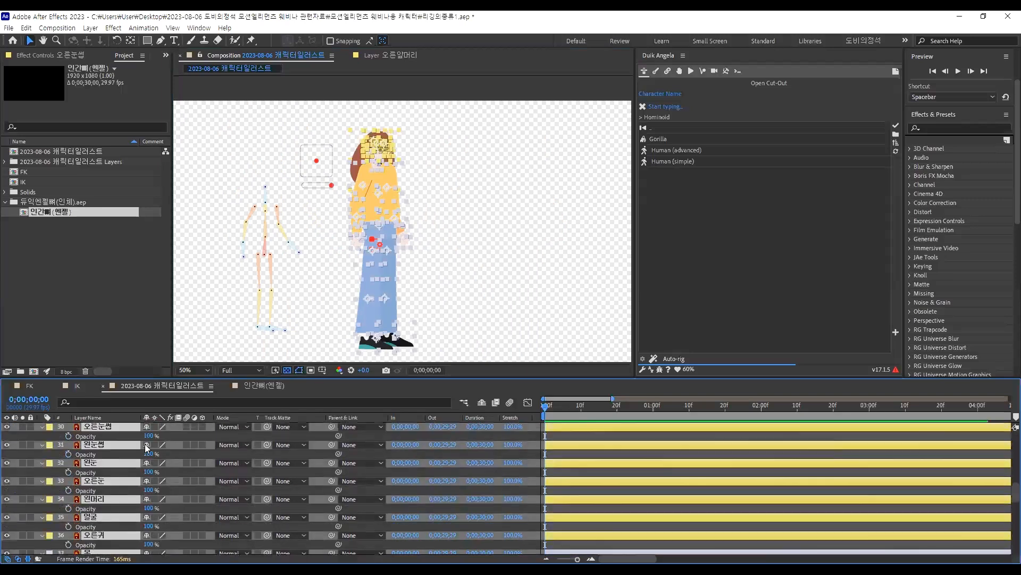
# Set the selected character artwork layers' opacity to 50% and turn off the composition's transparency grid
pyautogui.click(148, 454)
pyautogui.write('50')
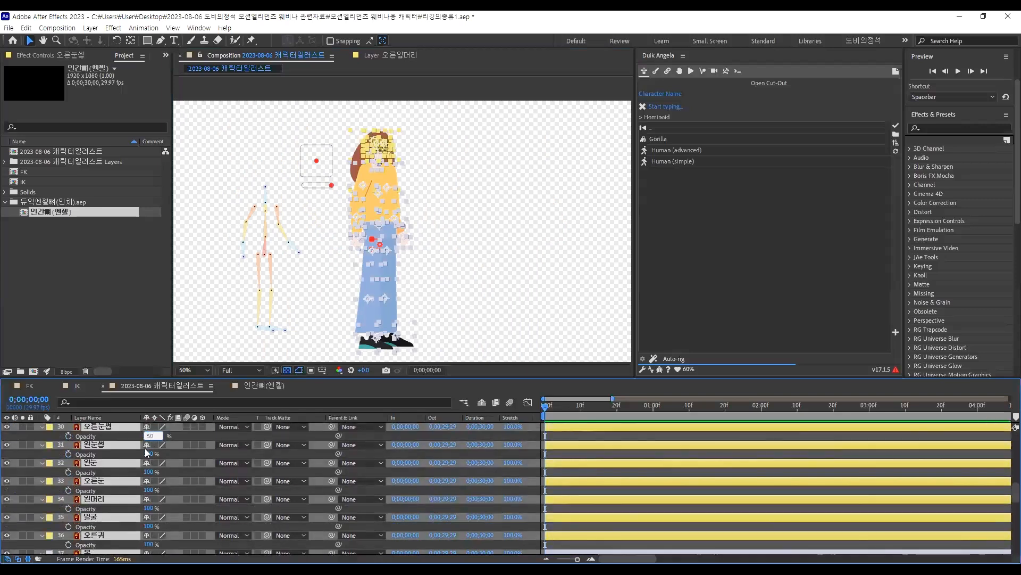
pyautogui.press('Return')
pyautogui.click(446, 266)
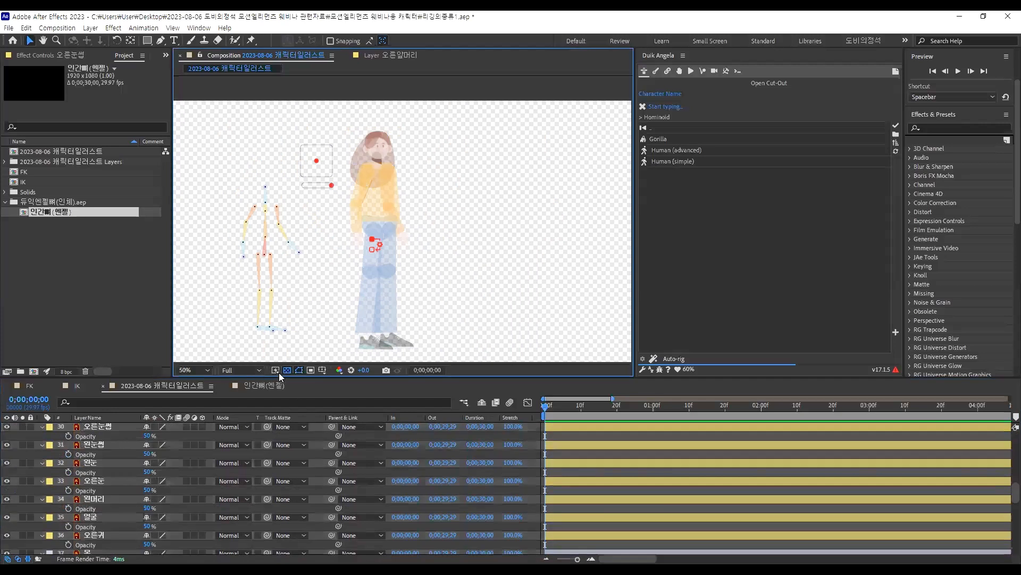
pyautogui.click(286, 370)
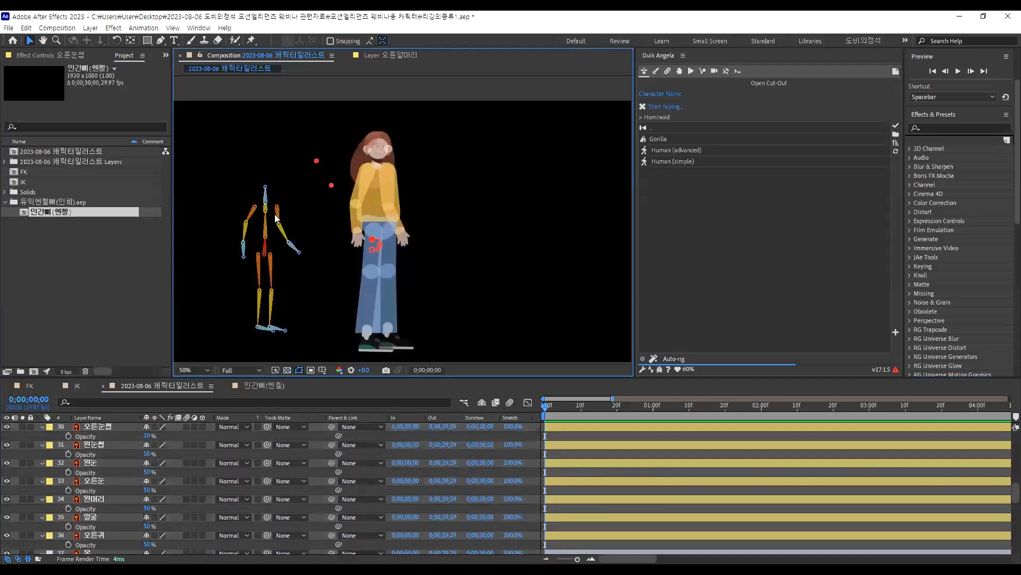
# Move the whole bone skeleton onto the character by placing its red pelvis bone over the hips
pyautogui.scroll(2, 275, 215)
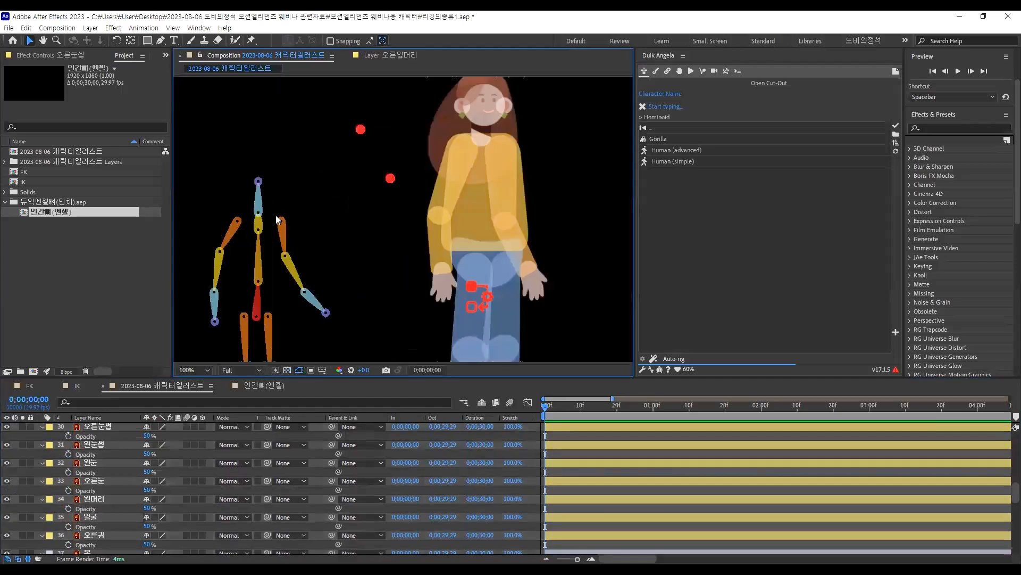
pyautogui.moveTo(268, 245); pyautogui.dragTo(278, 192)
pyautogui.click(266, 250)
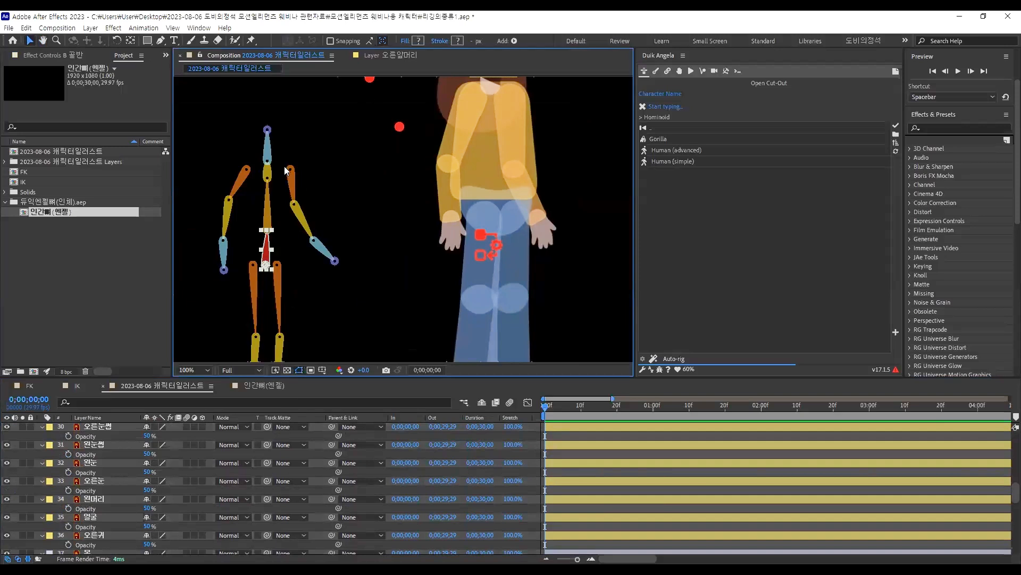
pyautogui.click(293, 176)
pyautogui.click(238, 184)
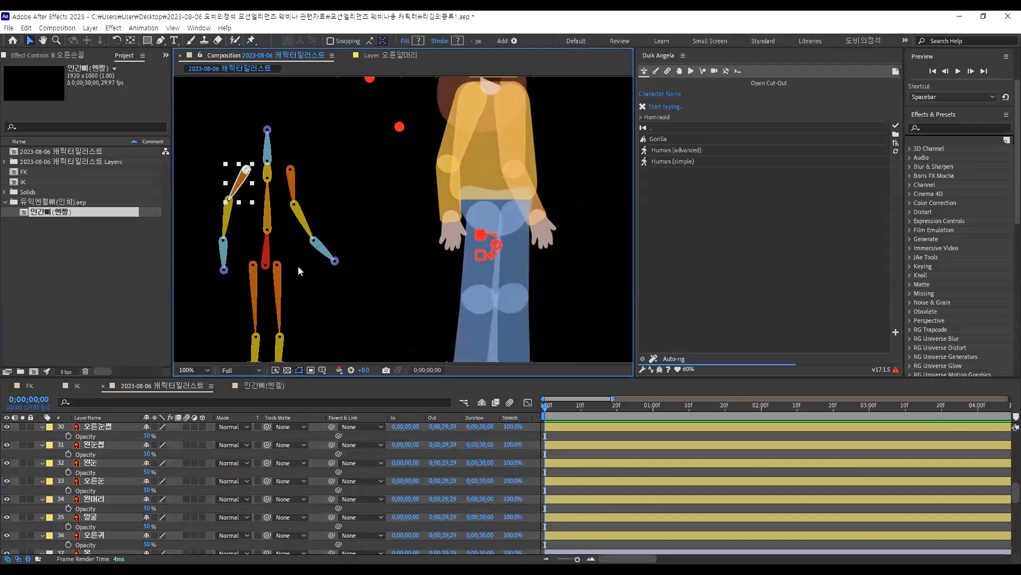
pyautogui.click(263, 262)
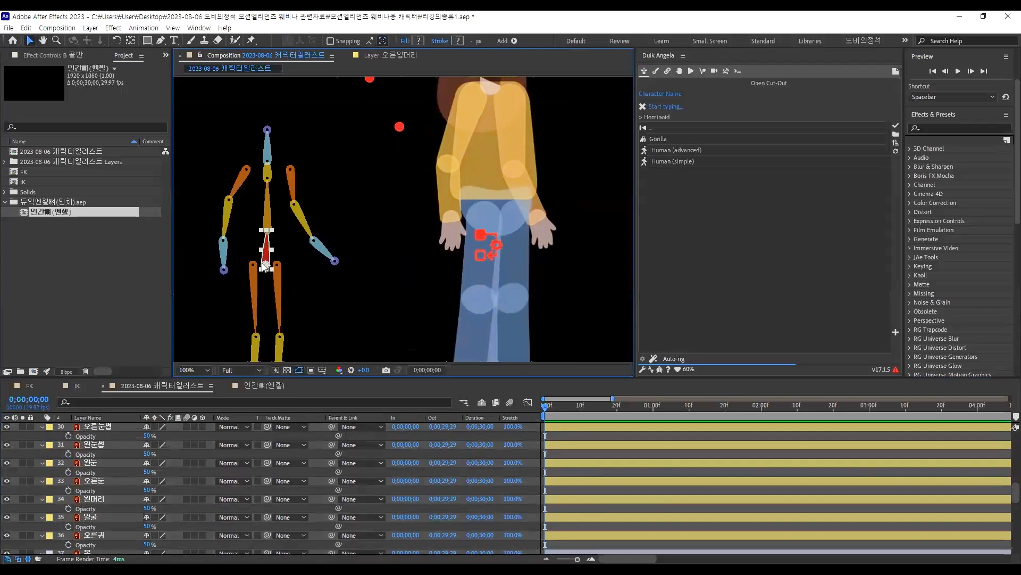
pyautogui.moveTo(266, 250); pyautogui.dragTo(508, 248)
pyautogui.moveTo(294, 229); pyautogui.dragTo(498, 227)
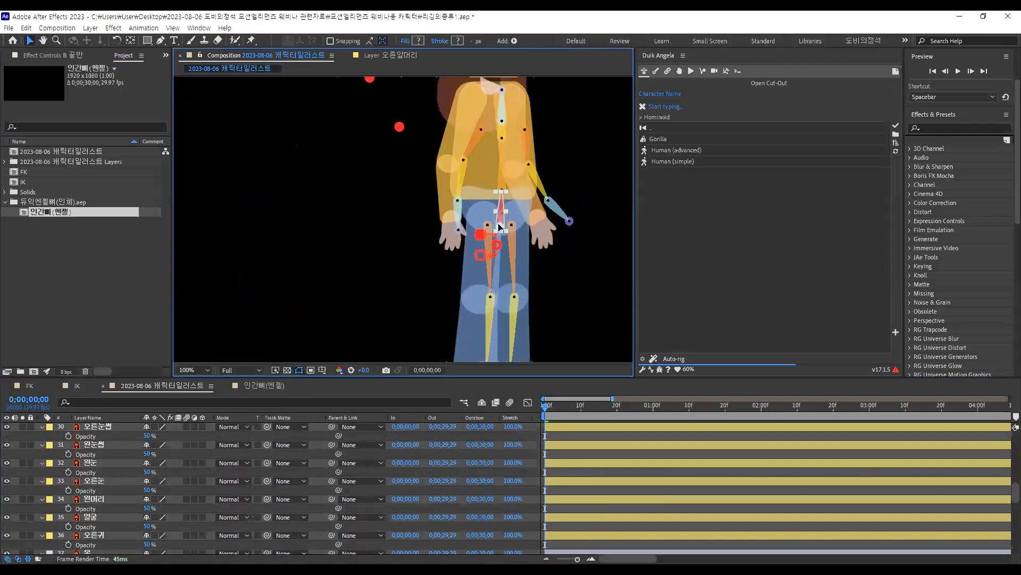
# Raise the torso bone to the character's mid-torso and align the neck bone with the base of the neck
pyautogui.click(501, 189)
pyautogui.moveTo(503, 168); pyautogui.dragTo(494, 152)
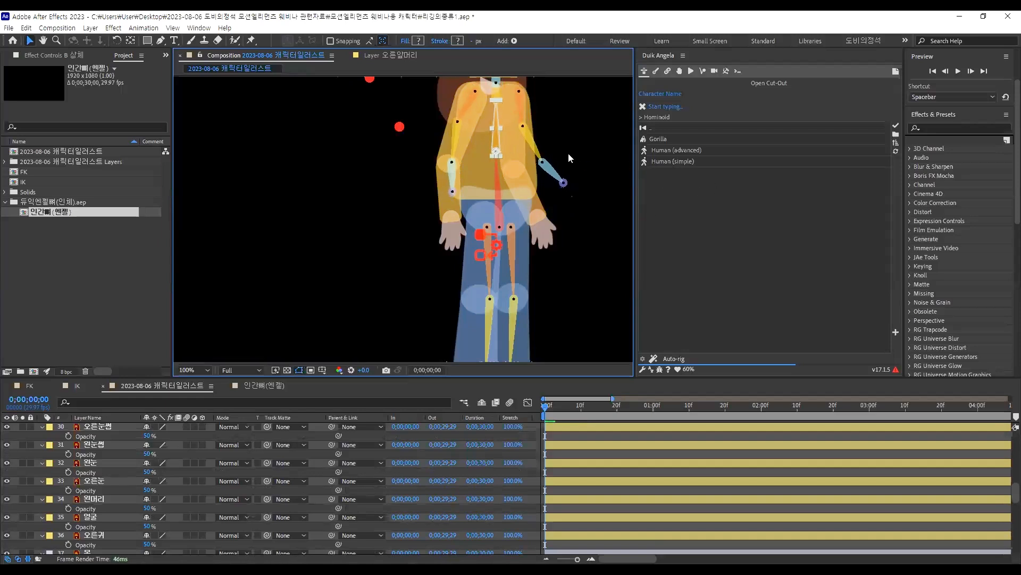
pyautogui.moveTo(483, 85); pyautogui.dragTo(428, 194)
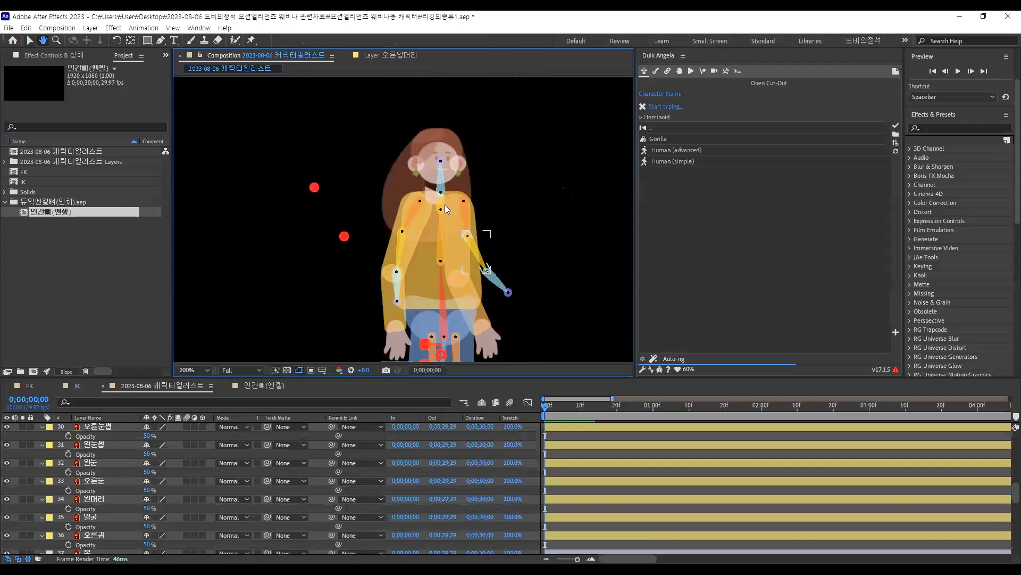
pyautogui.click(442, 200)
pyautogui.moveTo(441, 197); pyautogui.dragTo(441, 206)
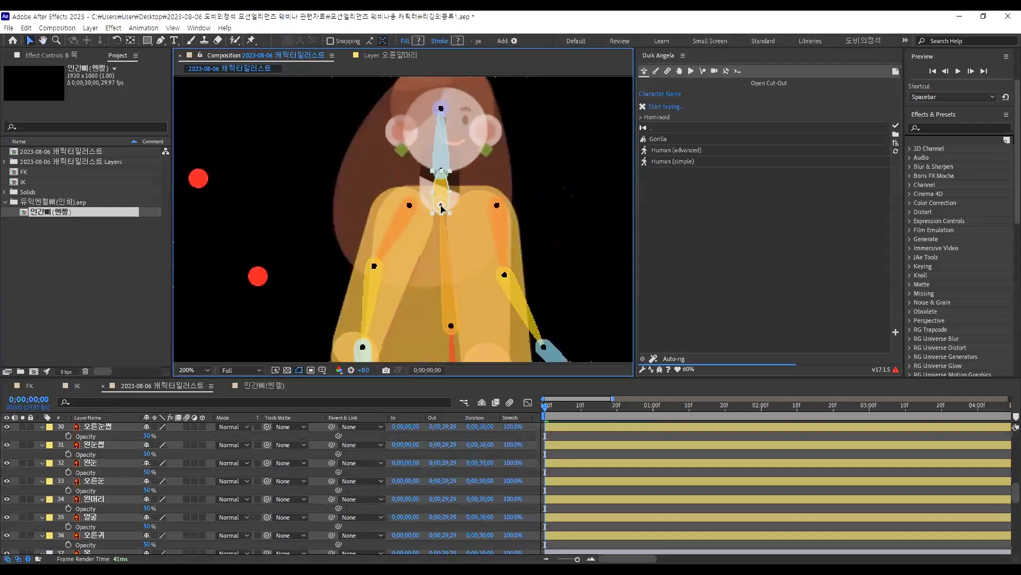
# Align the face bone with the character's chin and place the head-tip bone at the crown of the head
pyautogui.click(441, 170)
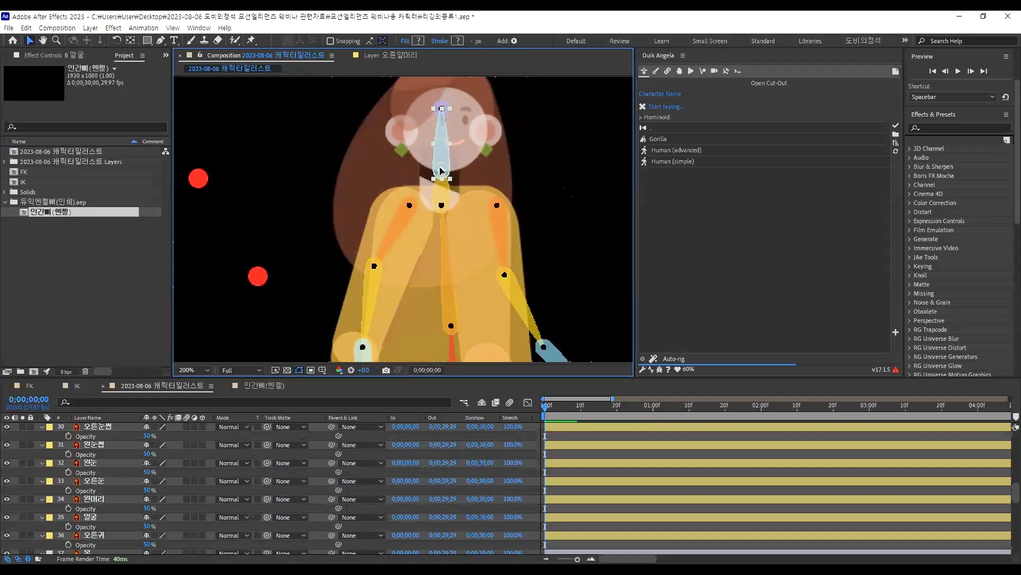
pyautogui.moveTo(440, 168); pyautogui.dragTo(443, 165)
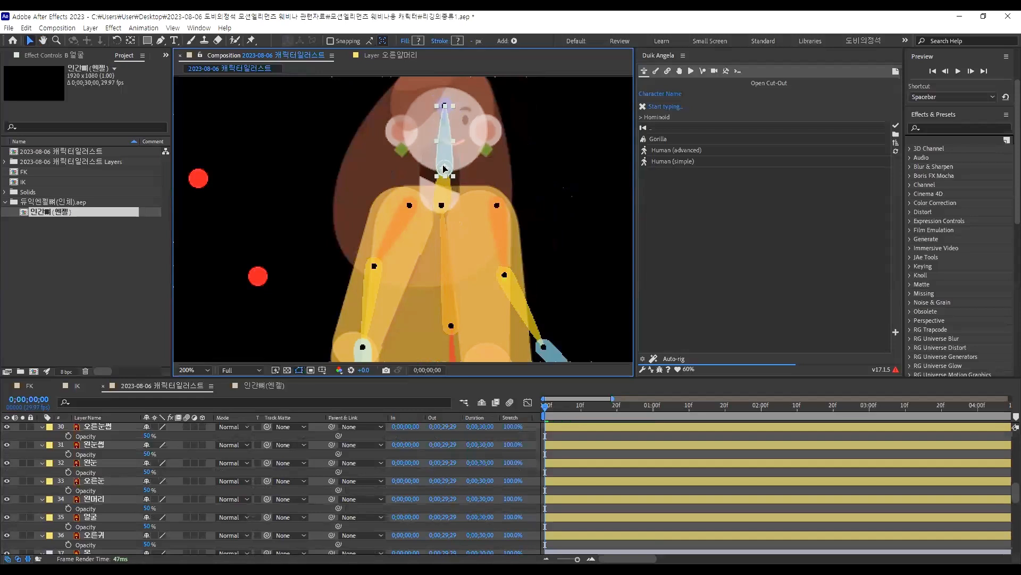
pyautogui.press('h')
pyautogui.moveTo(453, 112); pyautogui.dragTo(431, 123)
pyautogui.click(428, 169)
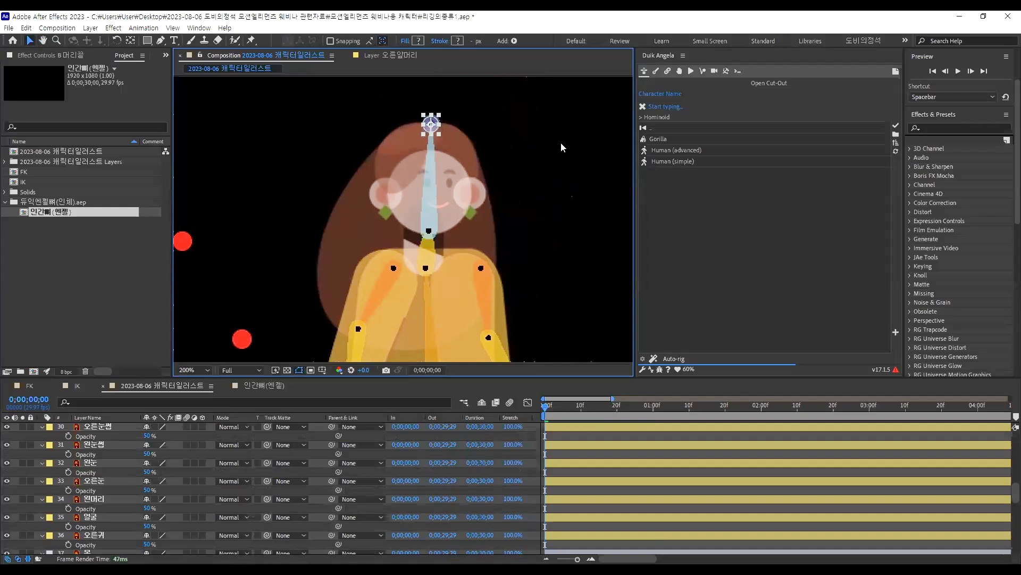
# Move the right shoulder bone inward so it sits about as far from the neck as the left one
pyautogui.scroll(-2, 422, 106)
pyautogui.scroll(4, 397, 219)
pyautogui.press('h')
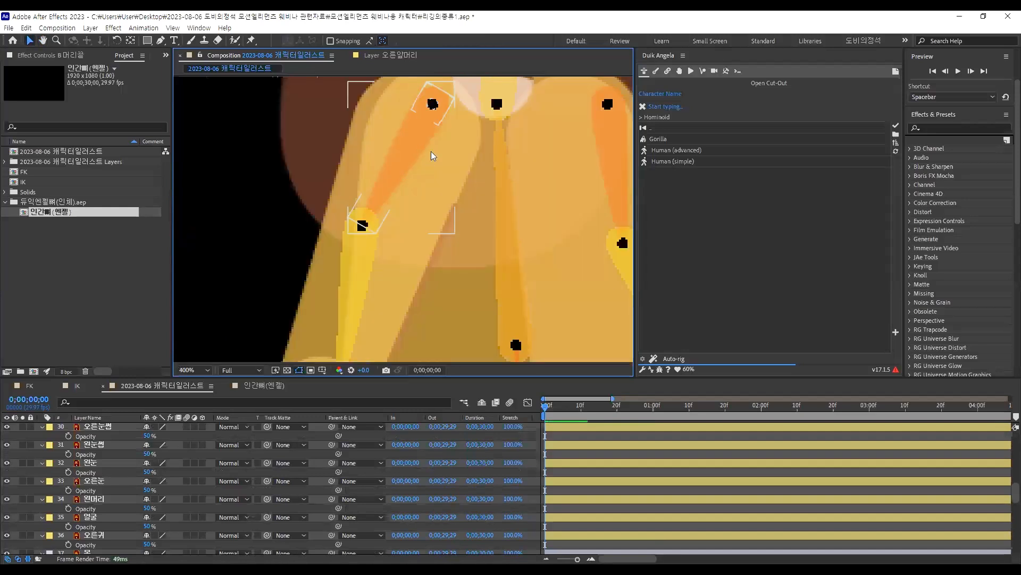
pyautogui.scroll(-2, 431, 151)
pyautogui.moveTo(359, 128); pyautogui.dragTo(435, 218)
pyautogui.press('v')
pyautogui.click(529, 115)
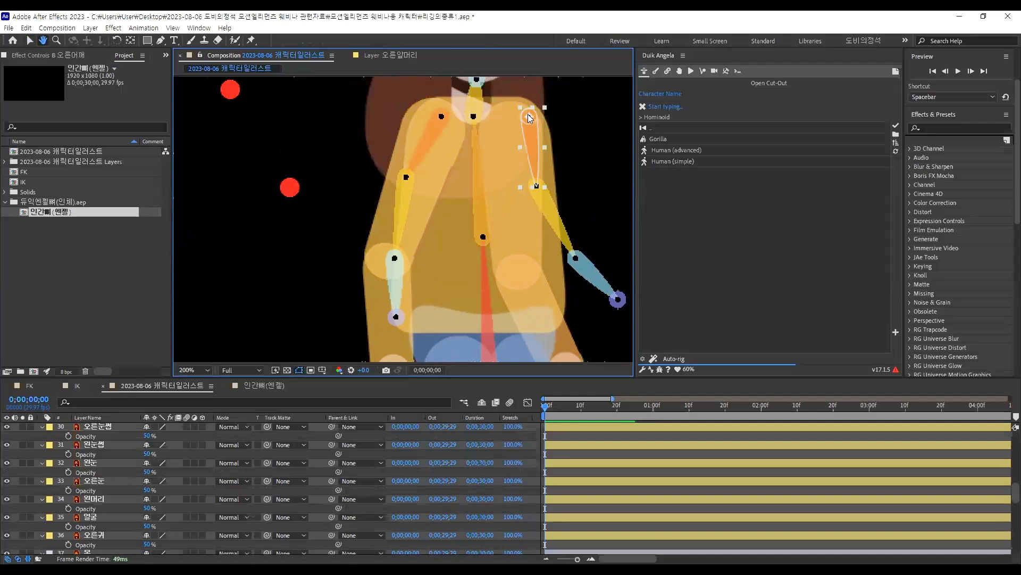
pyautogui.moveTo(503, 115); pyautogui.dragTo(537, 128)
# Place the left elbow bone on the character's left elbow joint and the left hand bone on the wrist joint
pyautogui.click(379, 147)
pyautogui.click(394, 236)
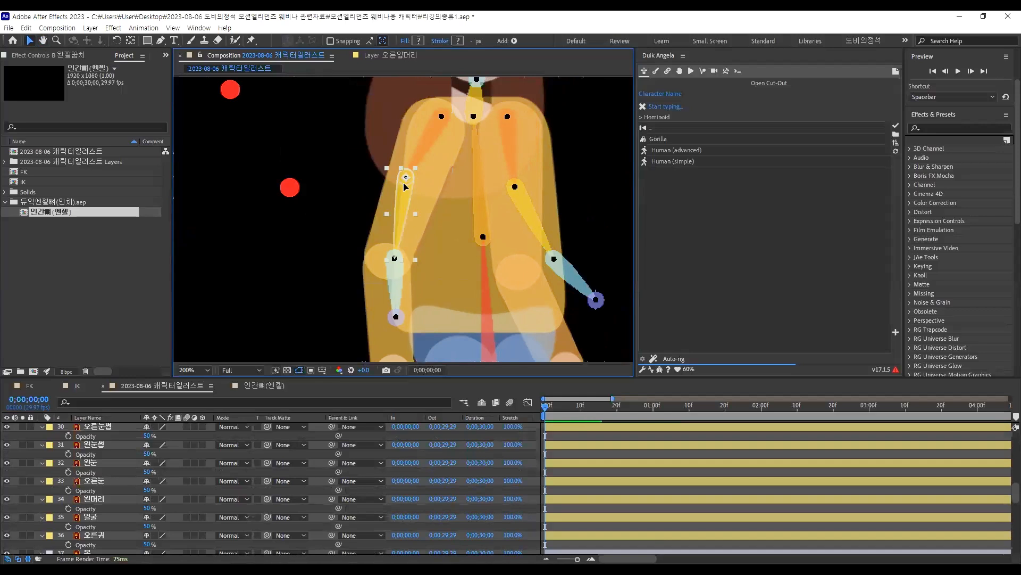
pyautogui.moveTo(399, 223); pyautogui.dragTo(386, 259)
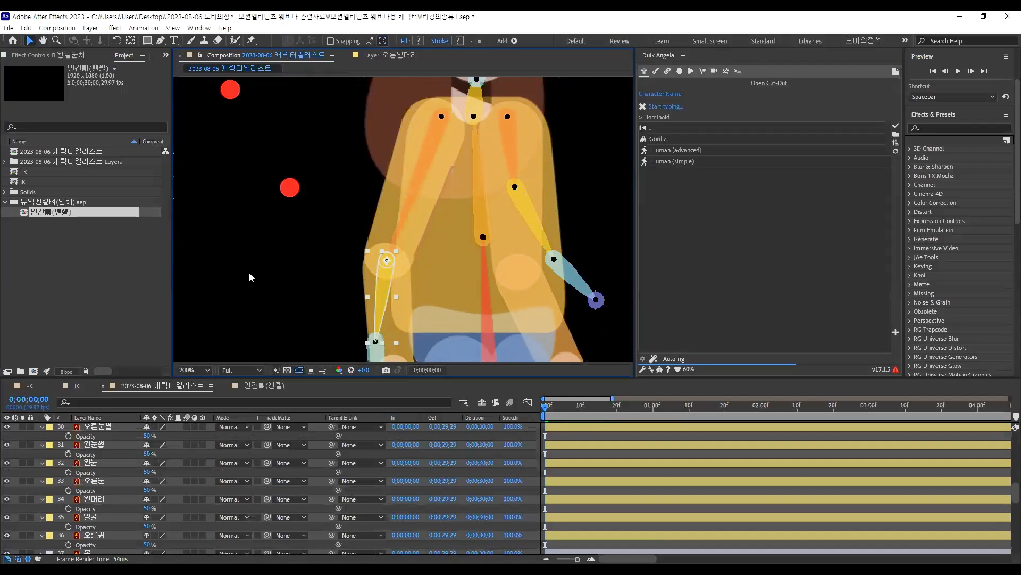
pyautogui.scroll(-1, 269, 234)
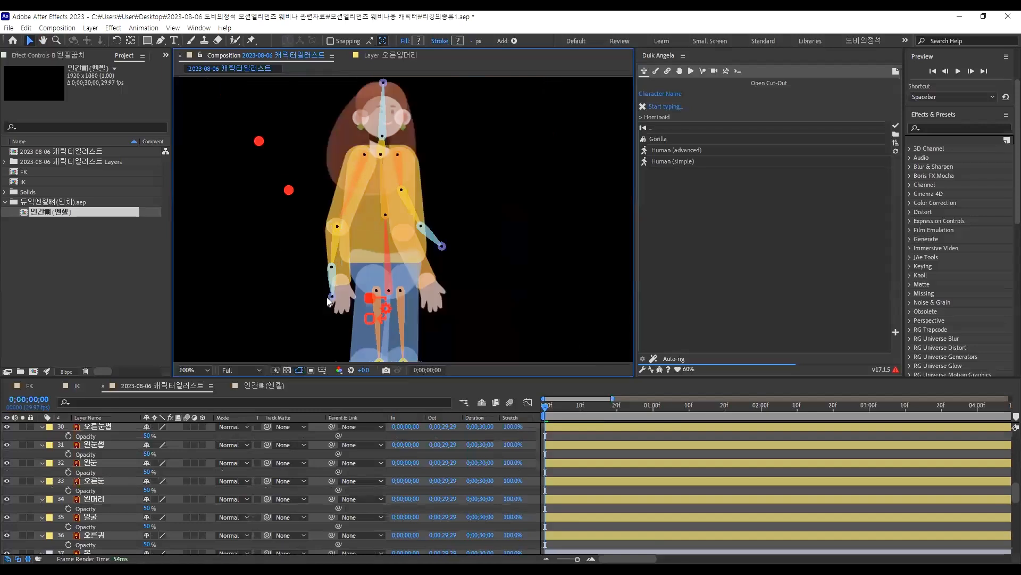
pyautogui.scroll(1, 349, 235)
pyautogui.click(340, 237)
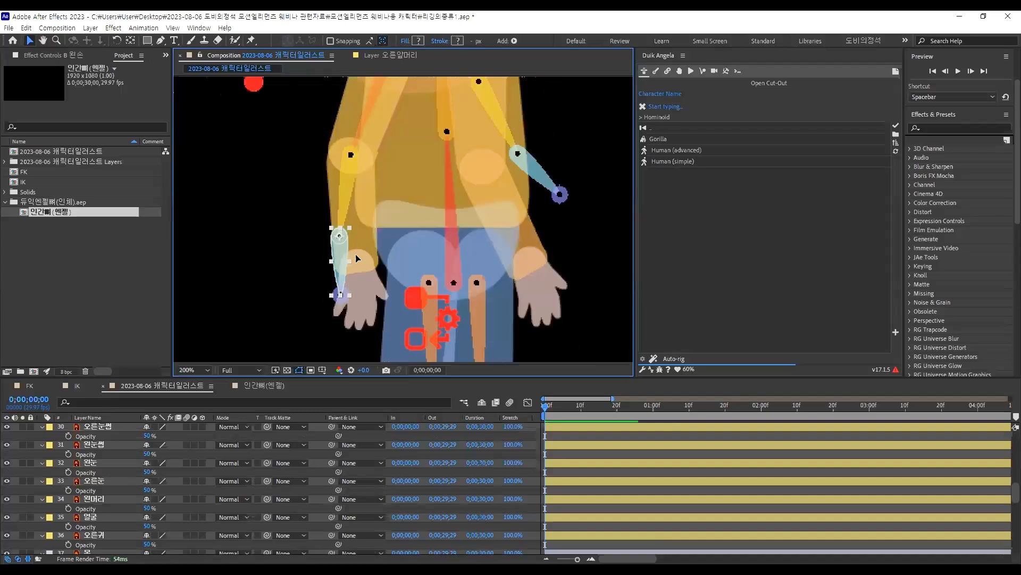
pyautogui.moveTo(357, 261); pyautogui.dragTo(357, 262)
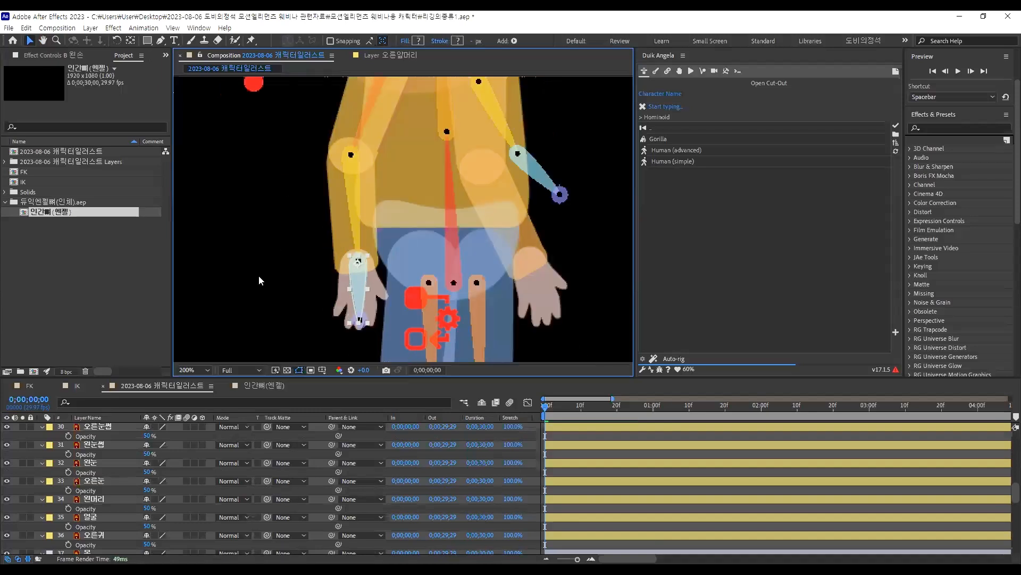
# Place the right elbow bone on the character's right elbow joint
pyautogui.click(349, 316)
pyautogui.moveTo(348, 315); pyautogui.dragTo(343, 362)
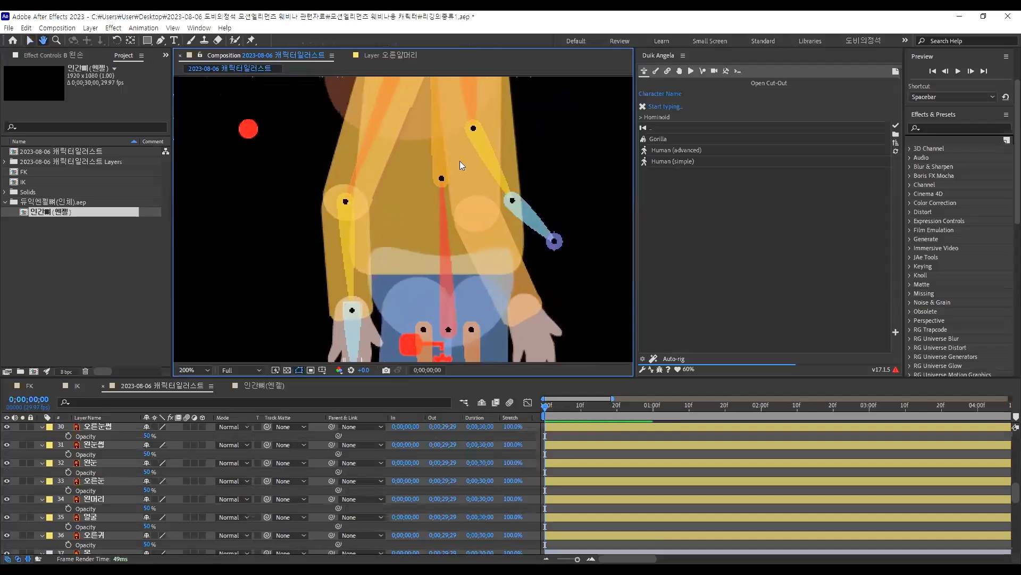
pyautogui.moveTo(471, 137); pyautogui.dragTo(478, 213)
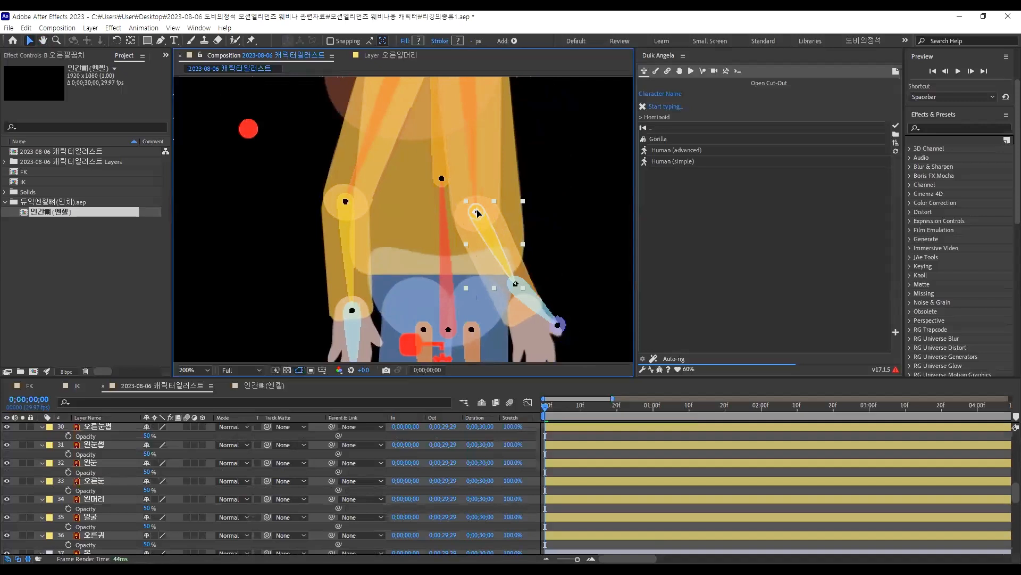
# Align the right hand bone with the character's right wrist joint and place its fingertip bone at the end of the hand
pyautogui.scroll(-4, 559, 230)
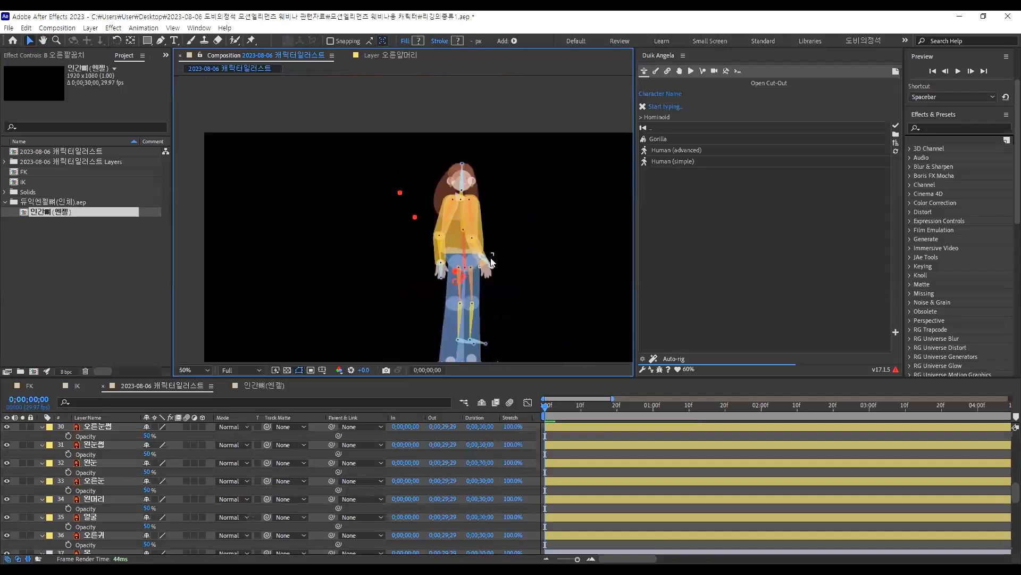
pyautogui.scroll(4, 429, 230)
pyautogui.click(429, 230)
pyautogui.moveTo(425, 220); pyautogui.dragTo(436, 245)
pyautogui.click(476, 285)
pyautogui.click(476, 284)
pyautogui.moveTo(446, 297); pyautogui.dragTo(442, 307)
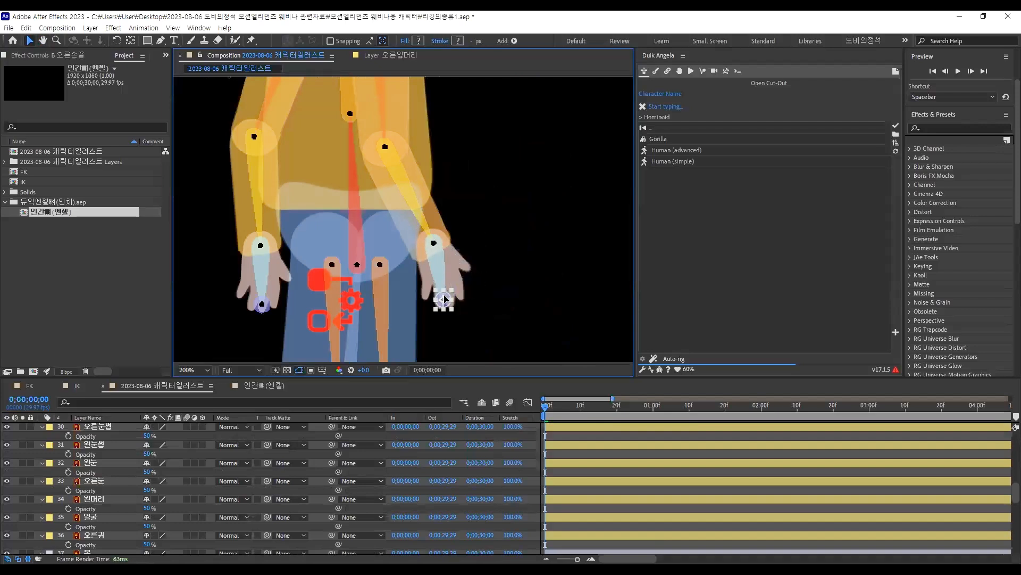
# Place the left thigh bone on the character's left hip joint and the left calf bone on the knee joint
pyautogui.scroll(-4, 433, 224)
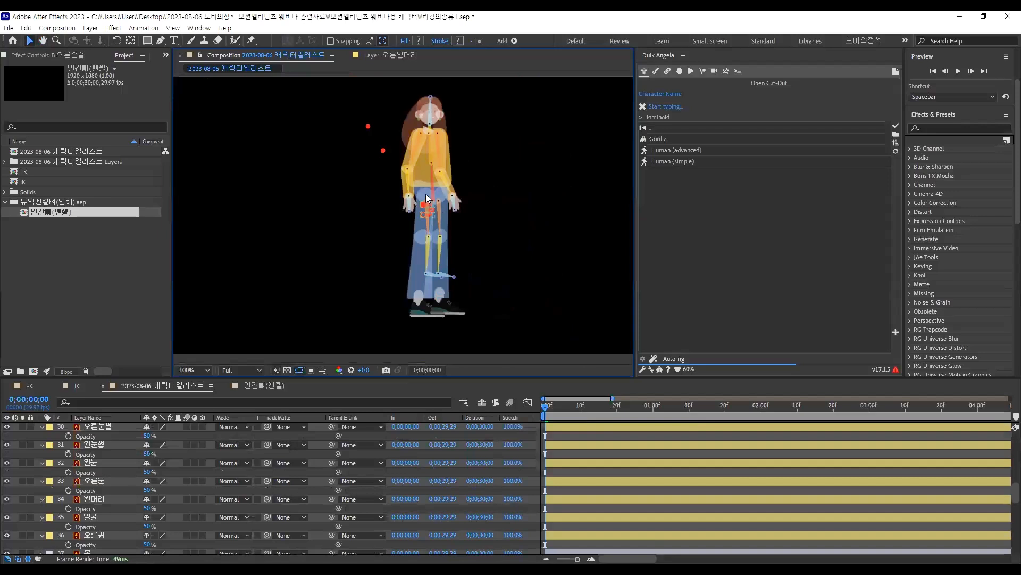
pyautogui.scroll(2, 423, 196)
pyautogui.click(421, 189)
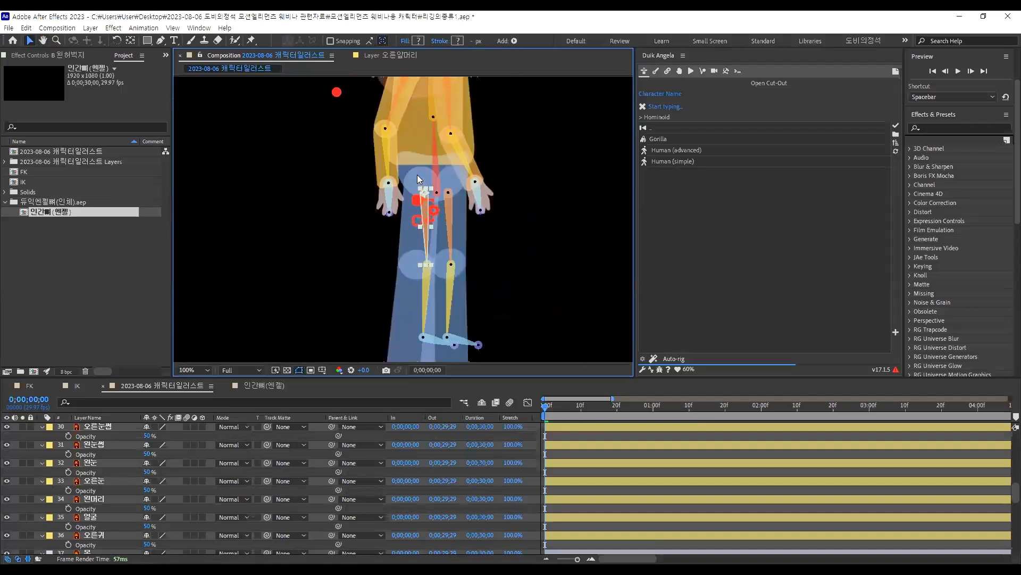
pyautogui.scroll(4, 430, 207)
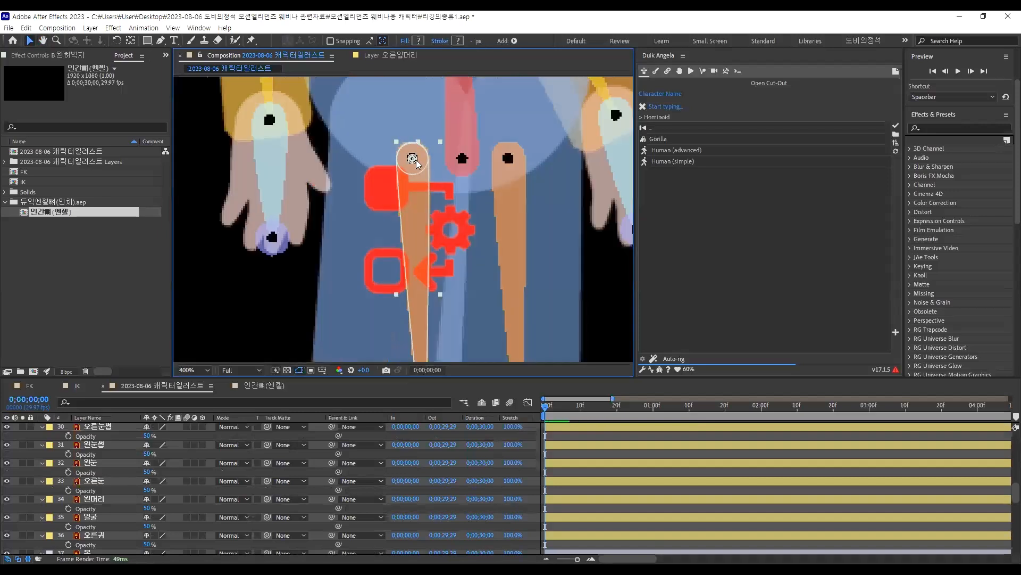
pyautogui.moveTo(419, 162); pyautogui.dragTo(408, 105)
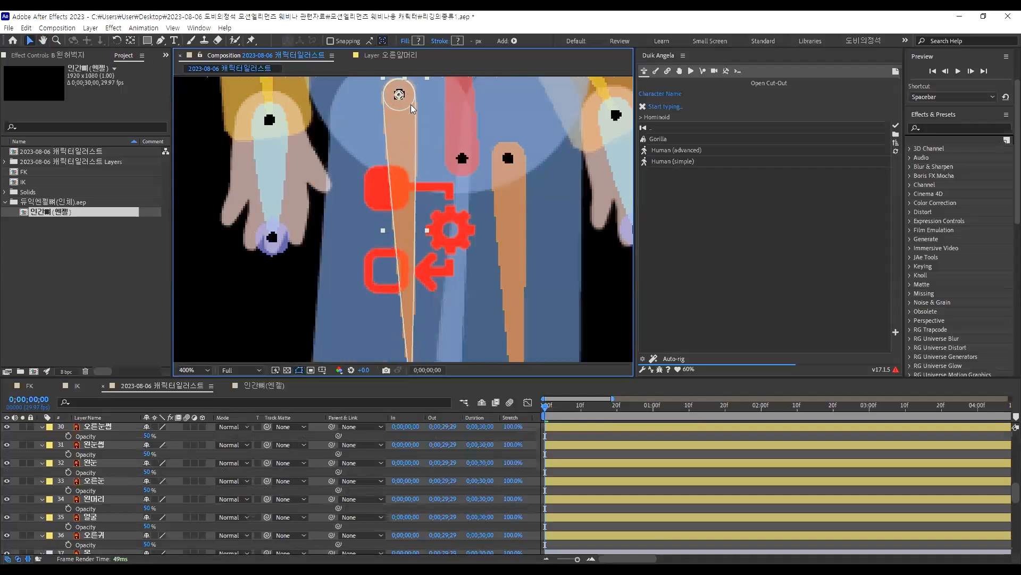
pyautogui.scroll(-4, 346, 181)
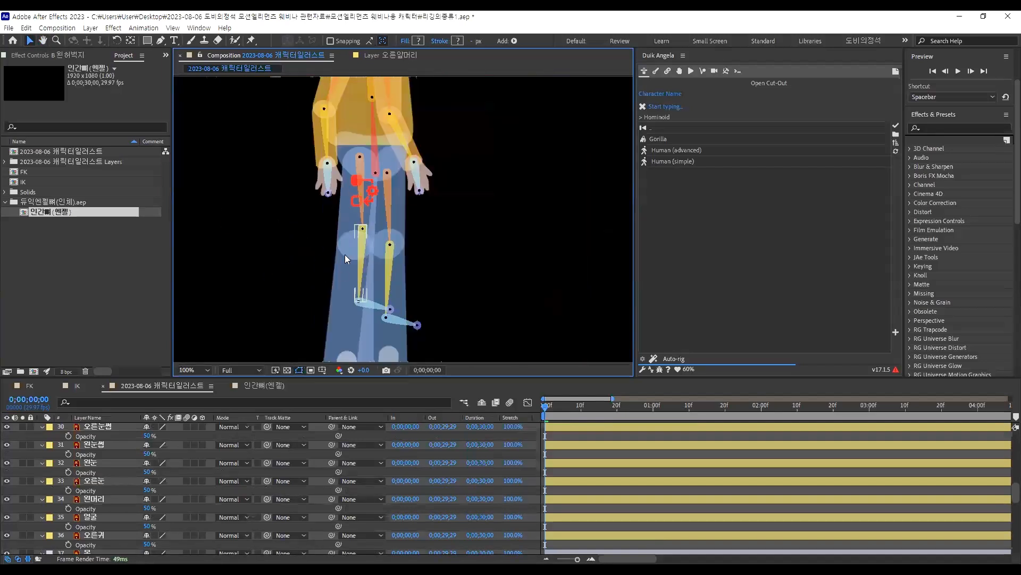
pyautogui.click(362, 231)
pyautogui.moveTo(350, 238); pyautogui.dragTo(357, 247)
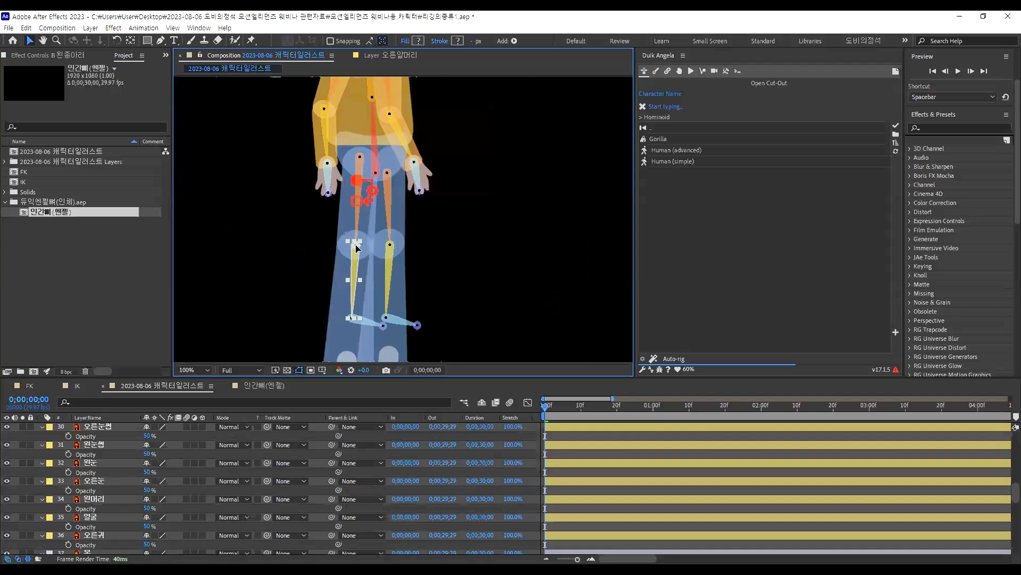
# Place the left foot bone on the character's left ankle joint and its toe-tip bone at the front of the left shoe
pyautogui.scroll(-4, 360, 286)
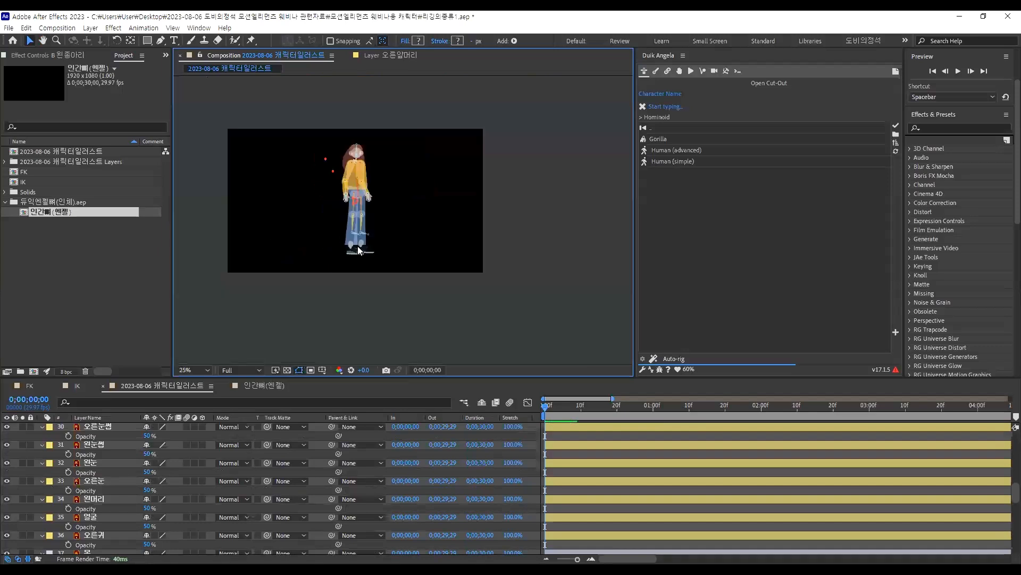
pyautogui.scroll(8, 367, 251)
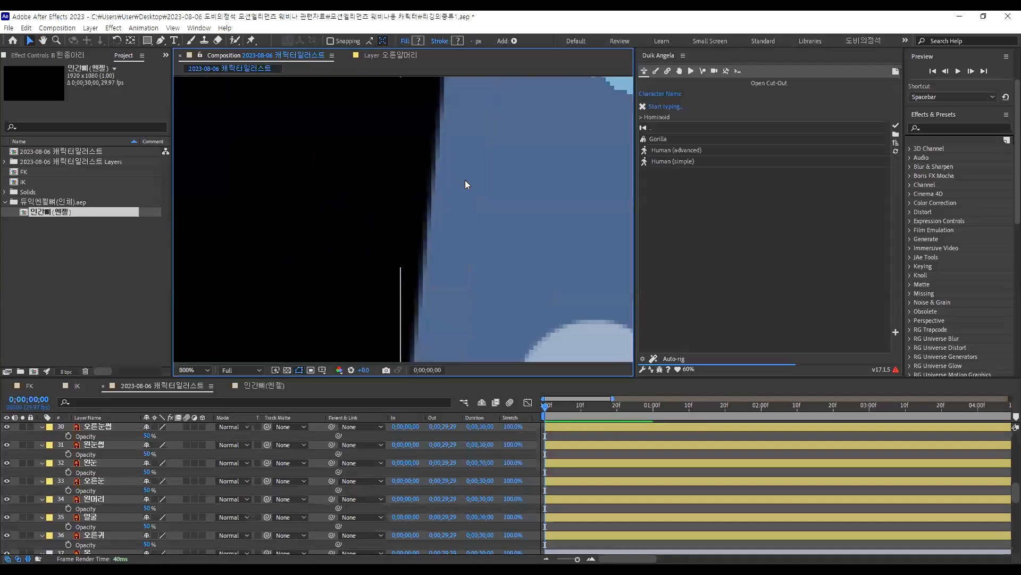
pyautogui.scroll(-4, 463, 187)
pyautogui.press('v')
pyautogui.click(459, 160)
pyautogui.moveTo(459, 162); pyautogui.dragTo(454, 198)
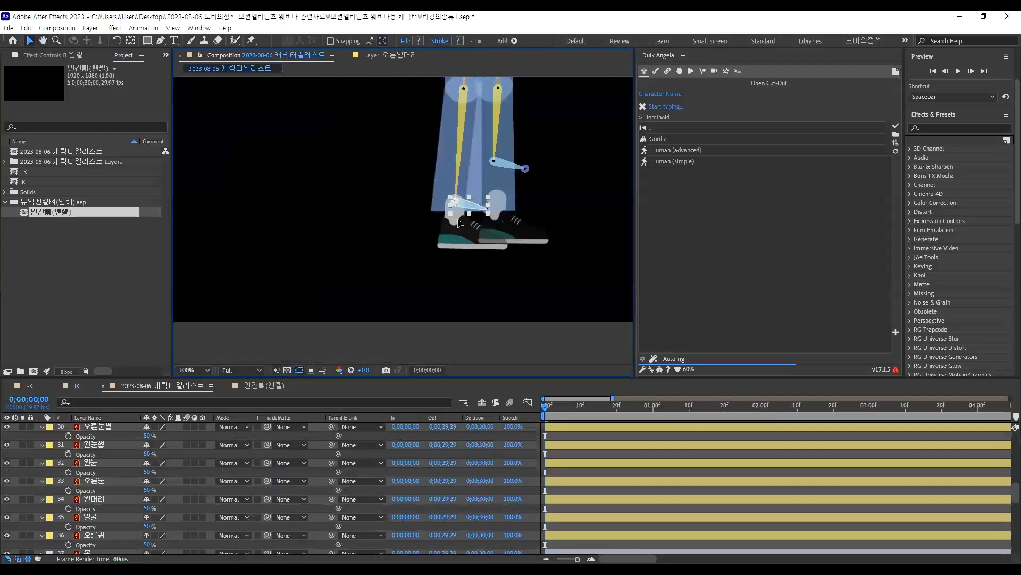
pyautogui.click(489, 210)
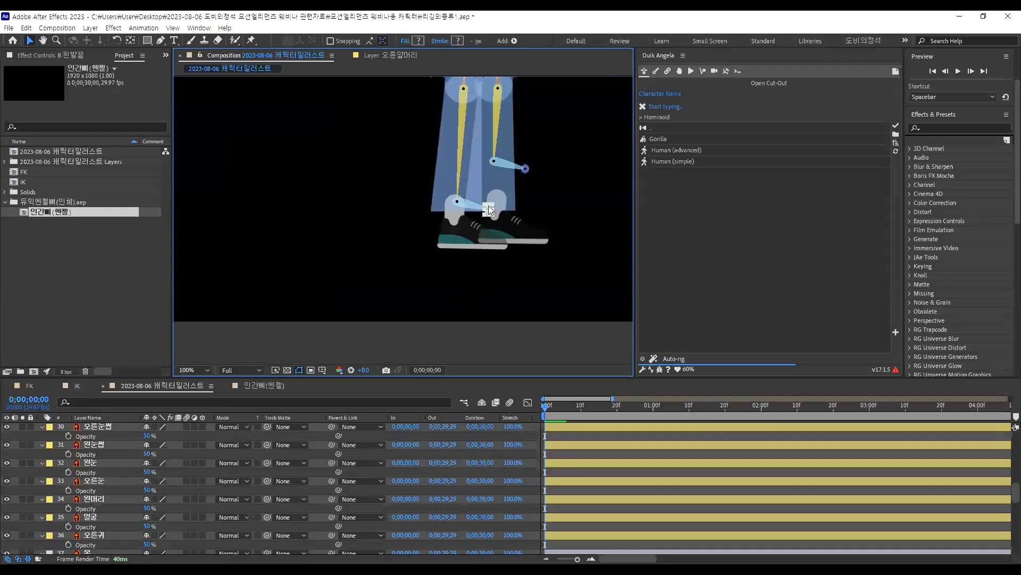
pyautogui.moveTo(500, 251); pyautogui.dragTo(506, 243)
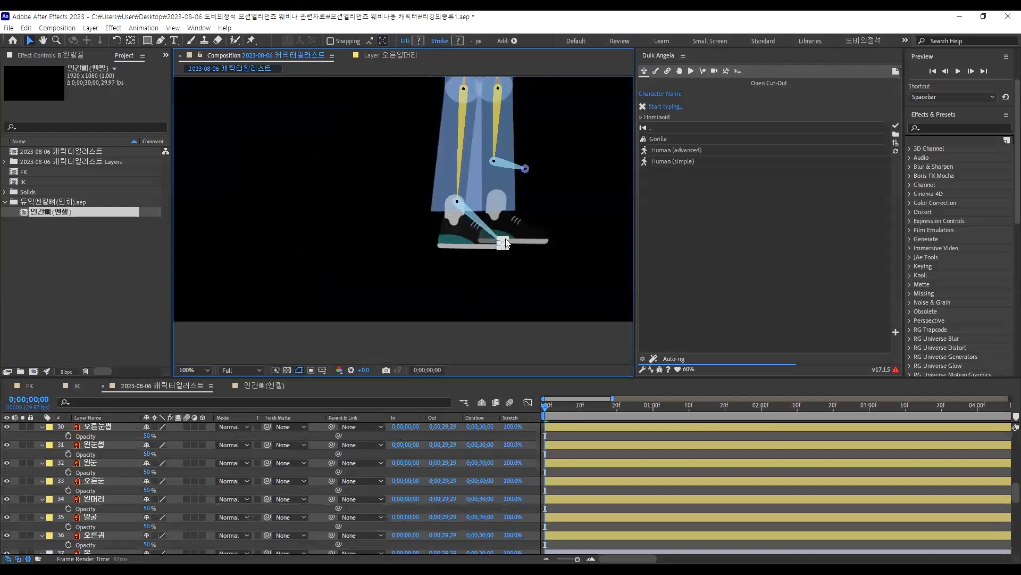
pyautogui.click(598, 175)
# Place the right foot bone on the character's right ankle joint
pyautogui.moveTo(500, 162); pyautogui.dragTo(406, 268)
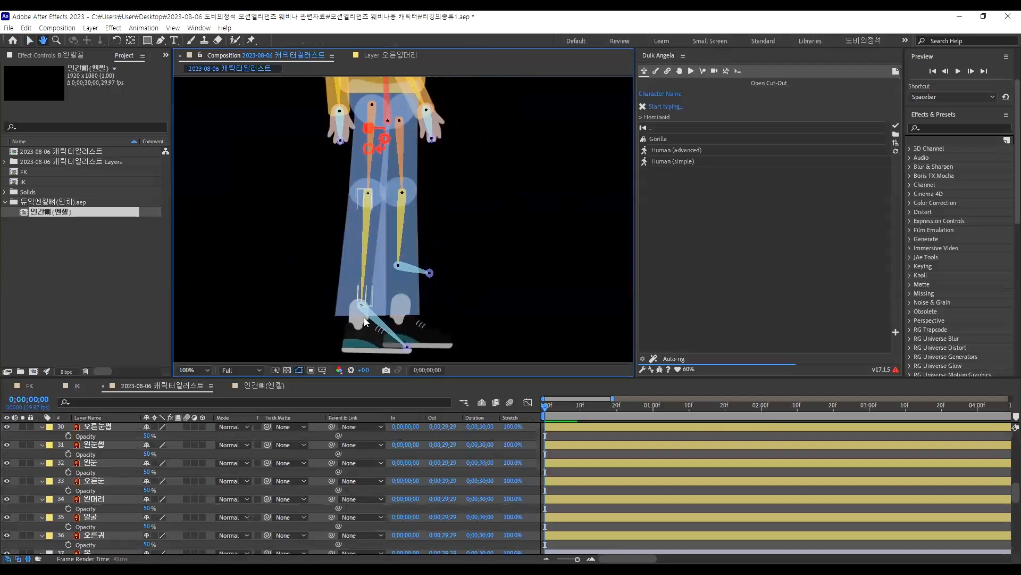
pyautogui.scroll(1, 364, 290)
pyautogui.scroll(1, 362, 288)
pyautogui.scroll(-1, 358, 289)
pyautogui.moveTo(349, 298); pyautogui.dragTo(354, 261)
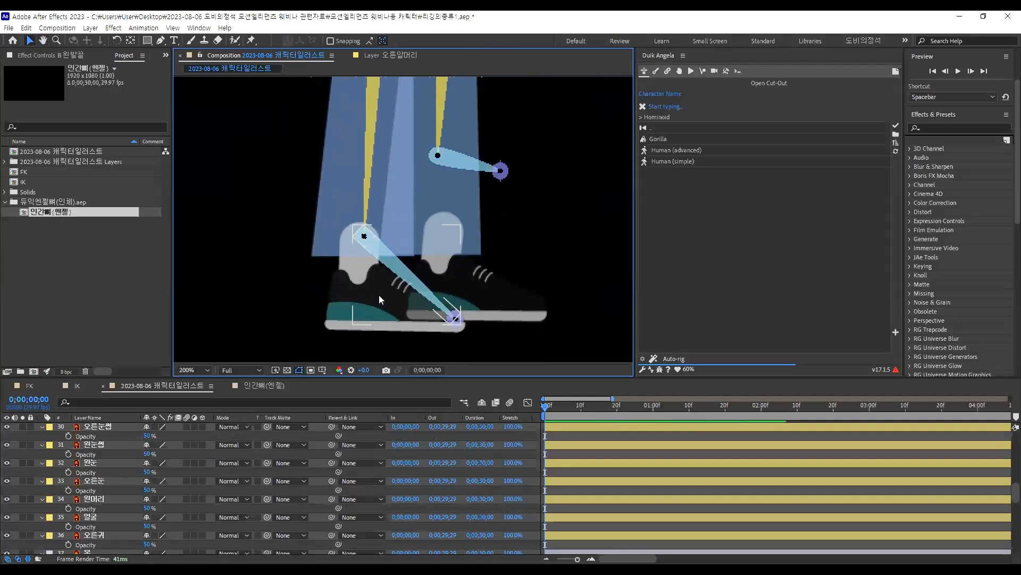
pyautogui.moveTo(458, 249); pyautogui.dragTo(392, 297)
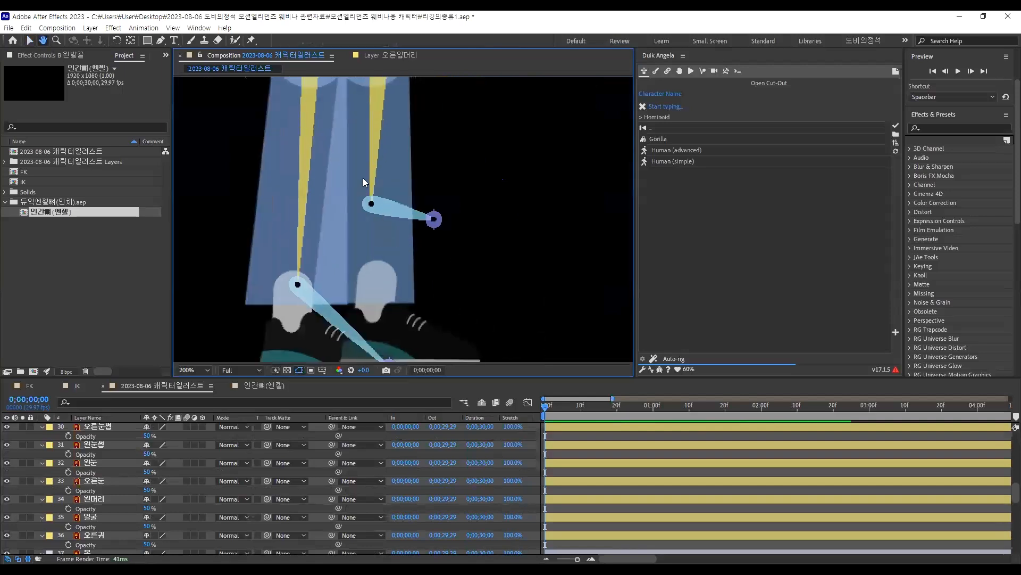
pyautogui.scroll(-1, 375, 205)
pyautogui.press('v')
pyautogui.click(370, 193)
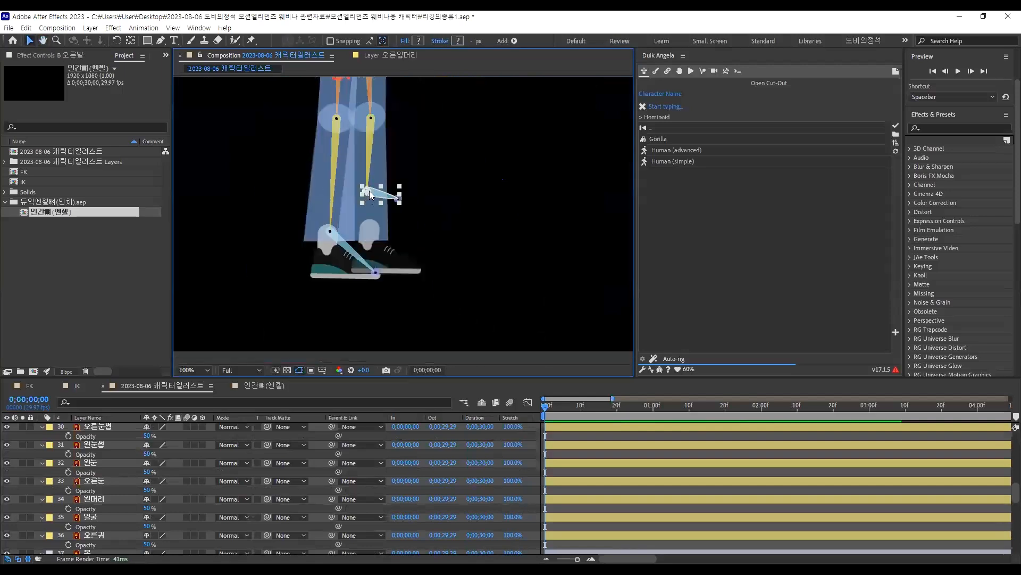
pyautogui.moveTo(367, 190); pyautogui.dragTo(372, 231)
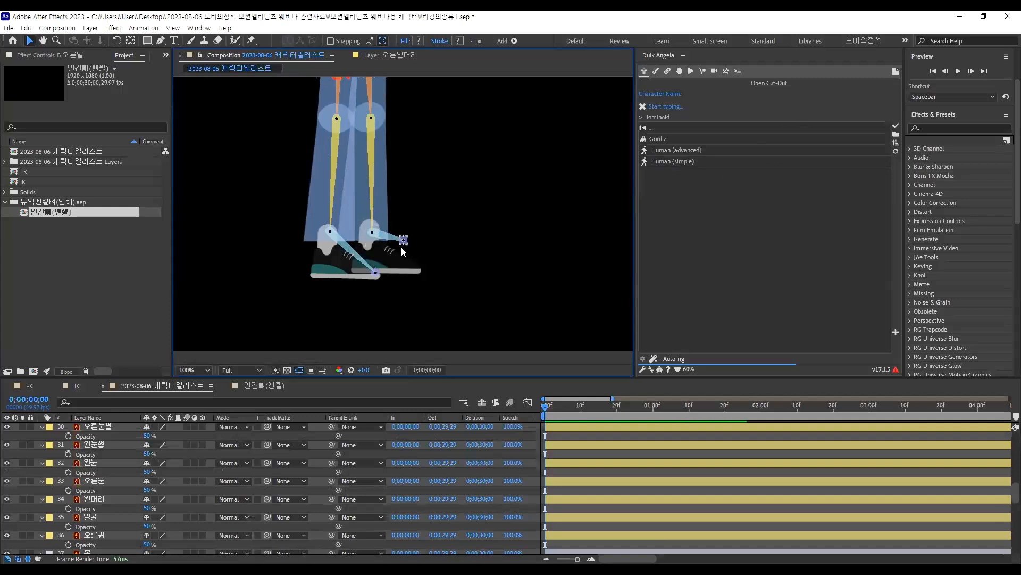
# Place the right toe-tip bone at the front of the right shoe and save the project
pyautogui.scroll(1, 406, 238)
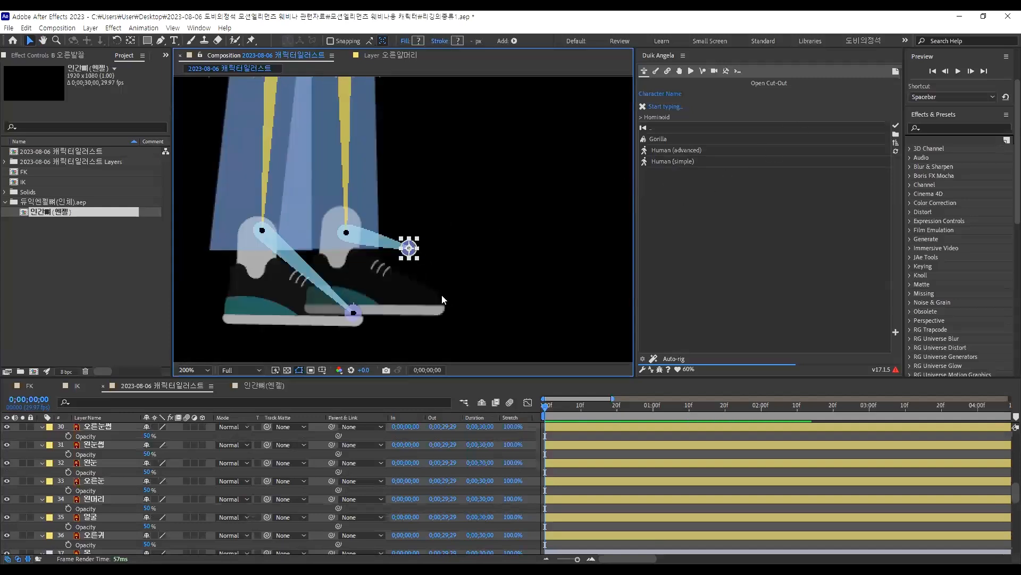
pyautogui.click(512, 249)
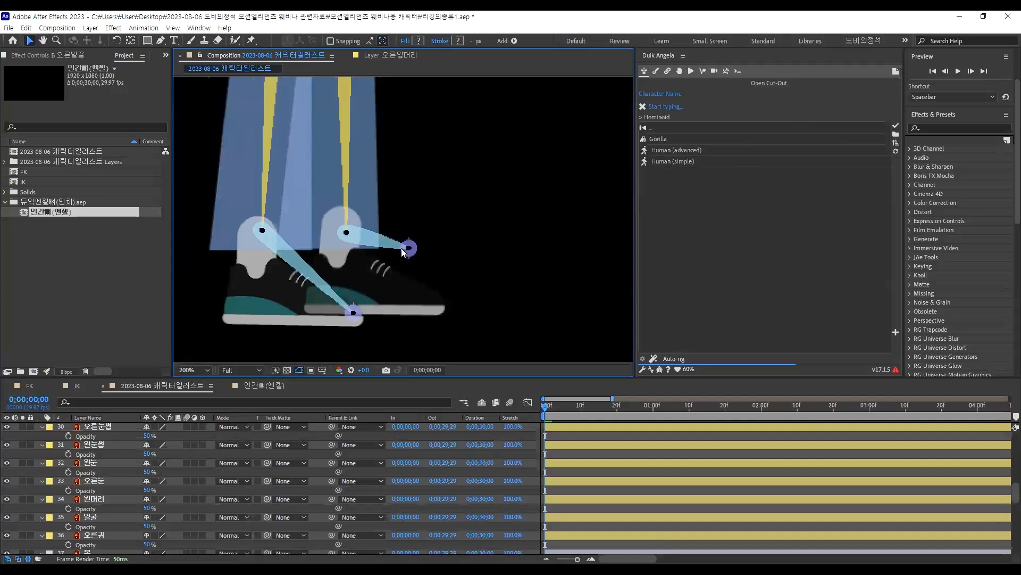
pyautogui.click(409, 248)
pyautogui.moveTo(410, 248); pyautogui.dragTo(434, 312)
pyautogui.click(559, 250)
pyautogui.hotkey('ctrl', 's')
# Place the right thigh bone on the character's right hip joint
pyautogui.scroll(-4, 417, 250)
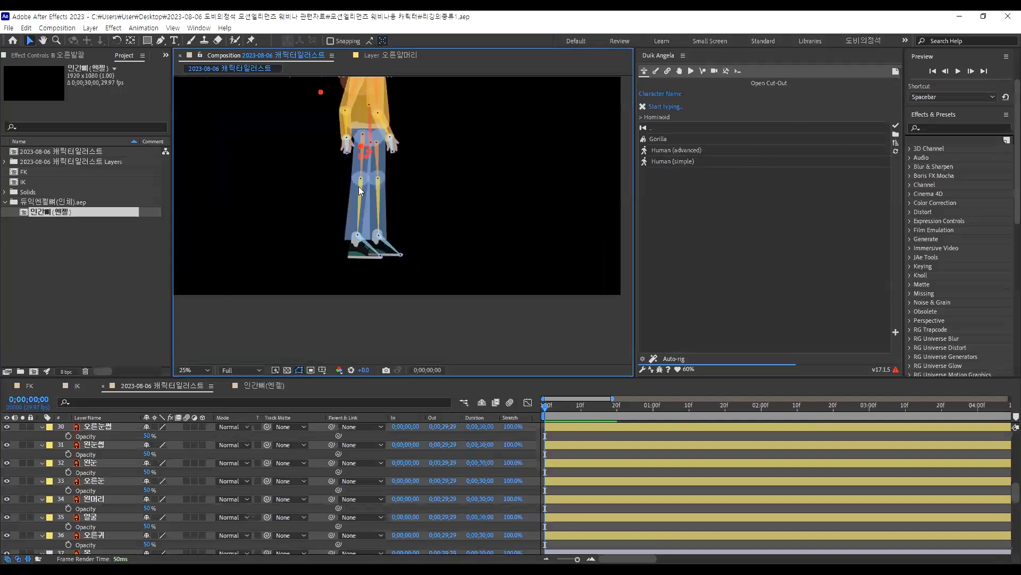
pyautogui.click(409, 233)
pyautogui.scroll(6, 413, 222)
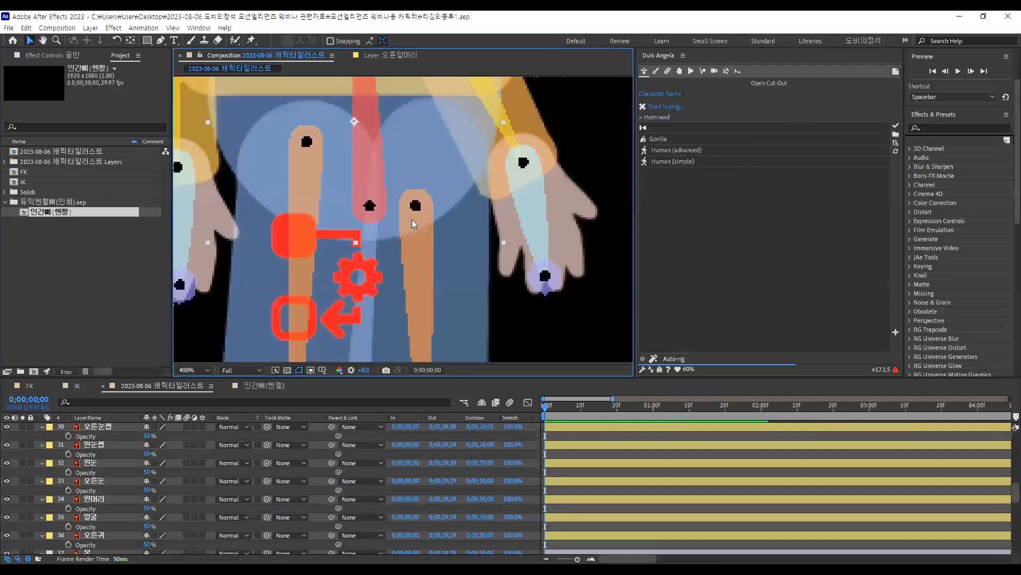
pyautogui.scroll(-4, 418, 186)
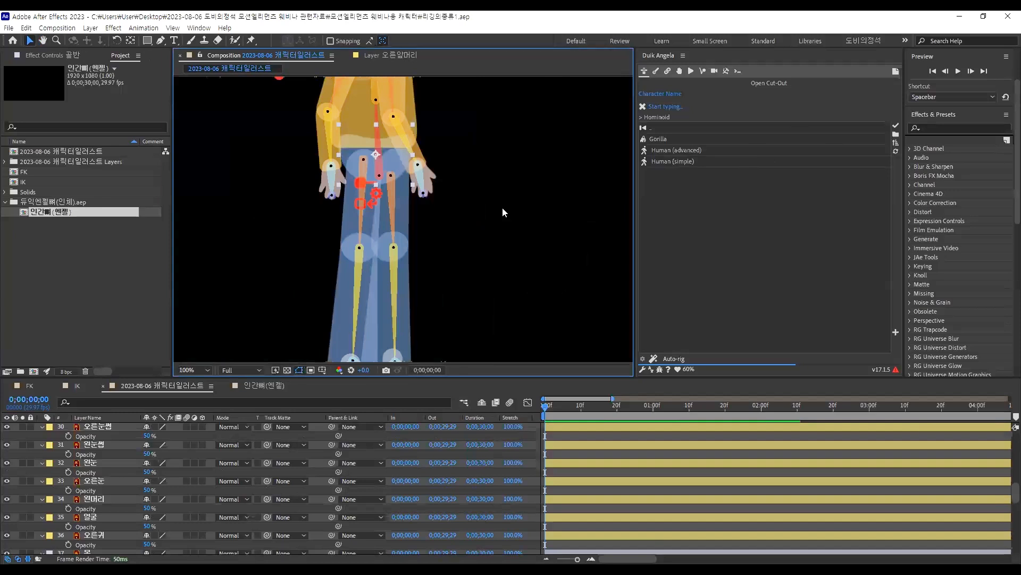
pyautogui.click(391, 174)
pyautogui.moveTo(393, 164); pyautogui.dragTo(393, 162)
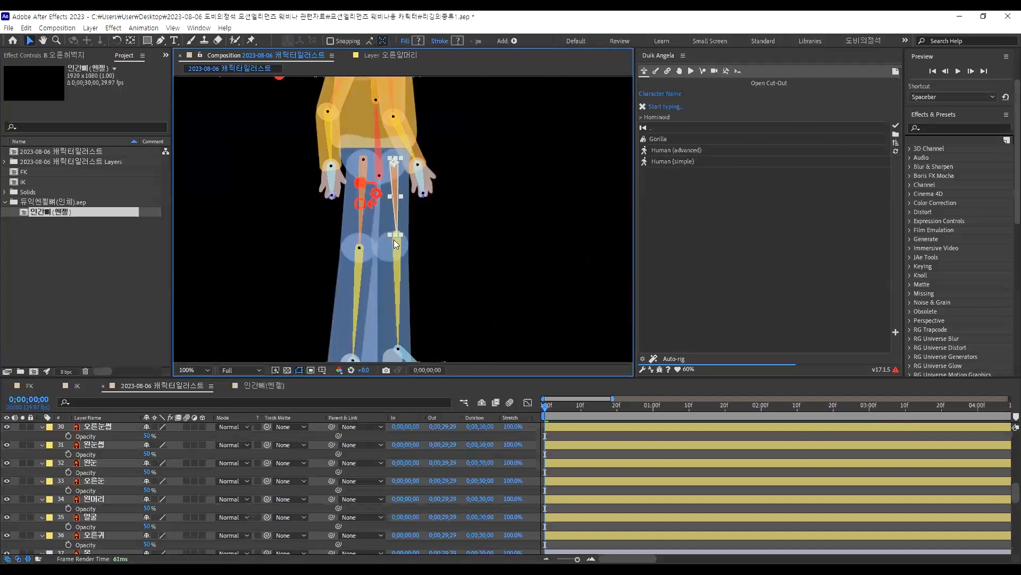
# Move the right calf bone onto the character's right knee joint
pyautogui.click(474, 249)
pyautogui.click(398, 237)
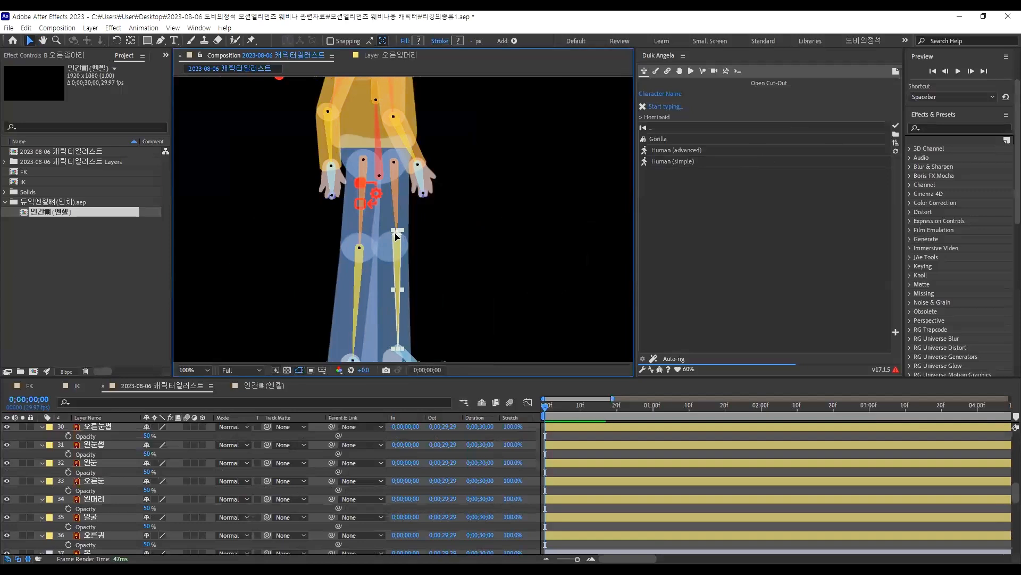
pyautogui.moveTo(389, 244); pyautogui.dragTo(395, 246)
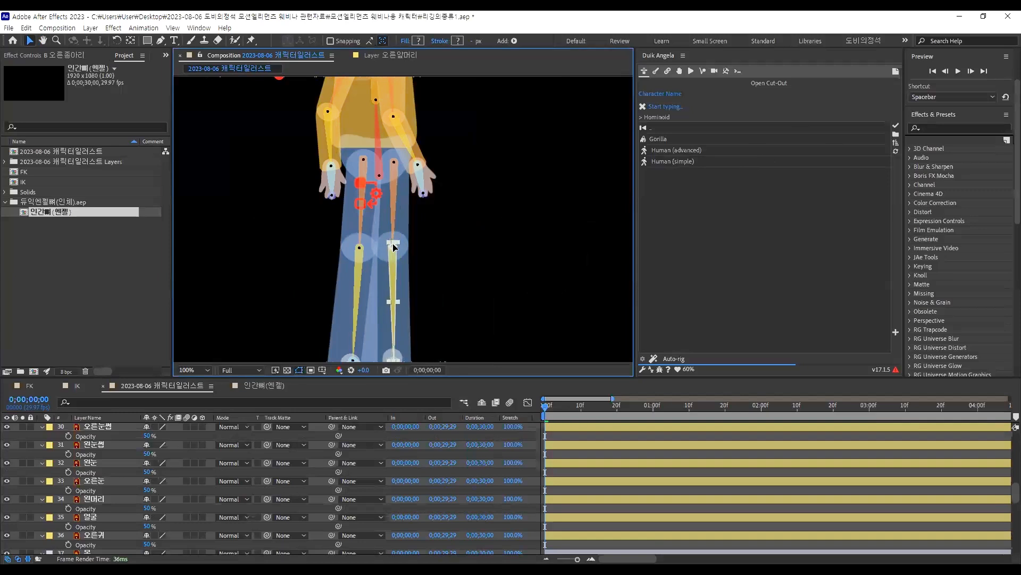
pyautogui.scroll(-2, 486, 201)
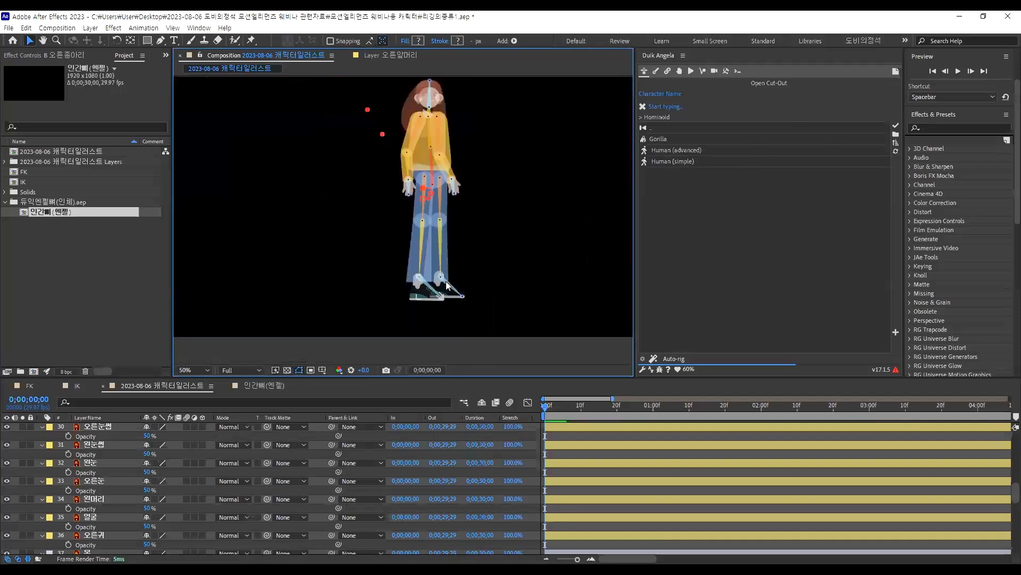
pyautogui.scroll(2, 515, 300)
pyautogui.scroll(-2, 399, 234)
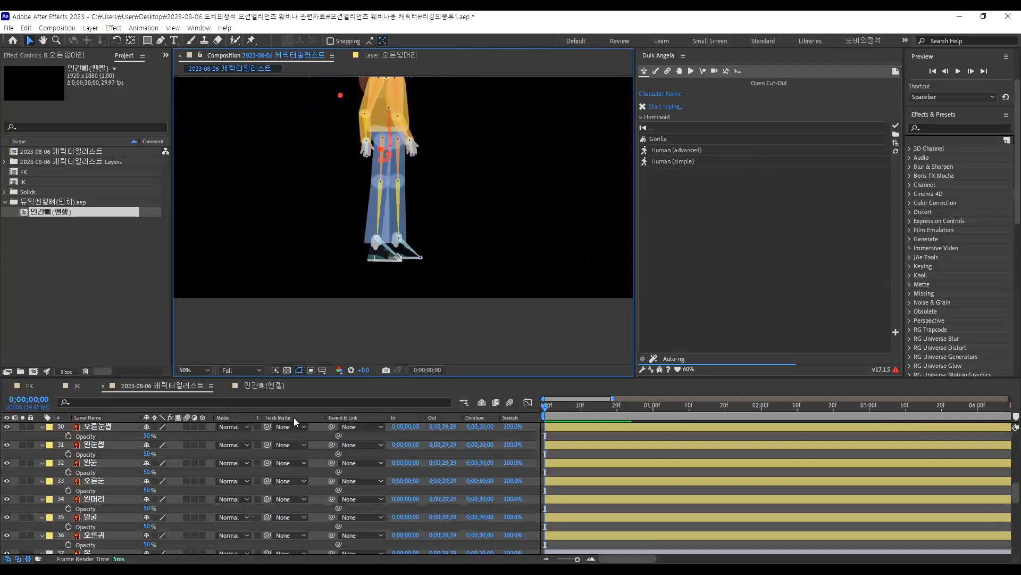
# Maximize the timeline and parent the 오른손 artwork layer to the bone 15. B 오른손
pyautogui.scroll(10, 170, 492)
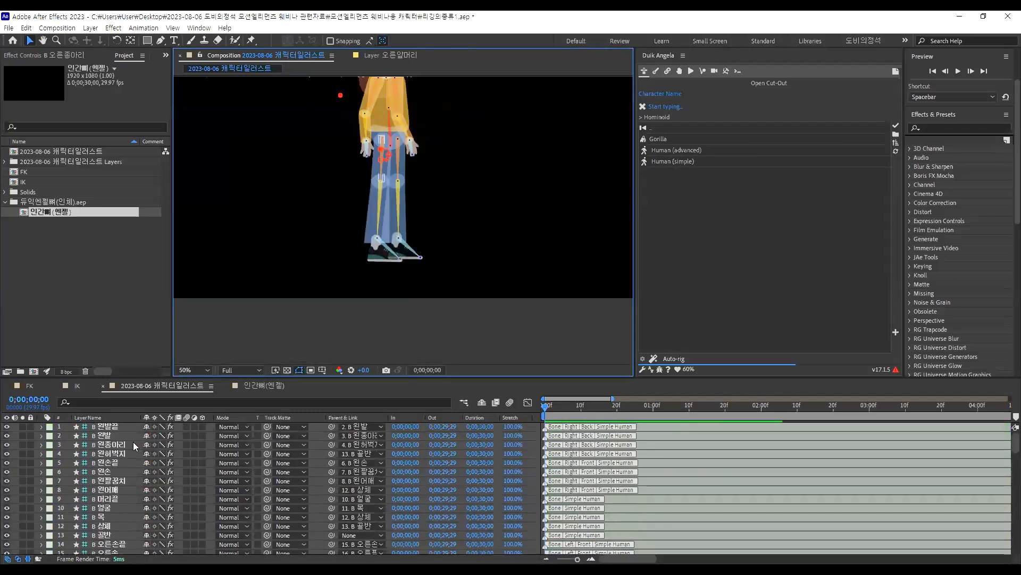
pyautogui.press('`')
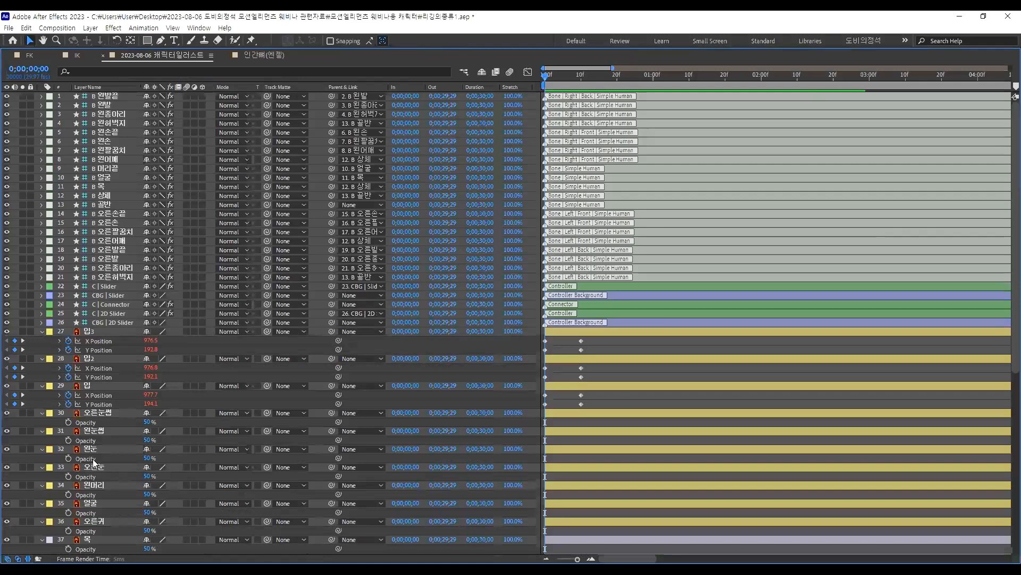
pyautogui.scroll(-10, 105, 484)
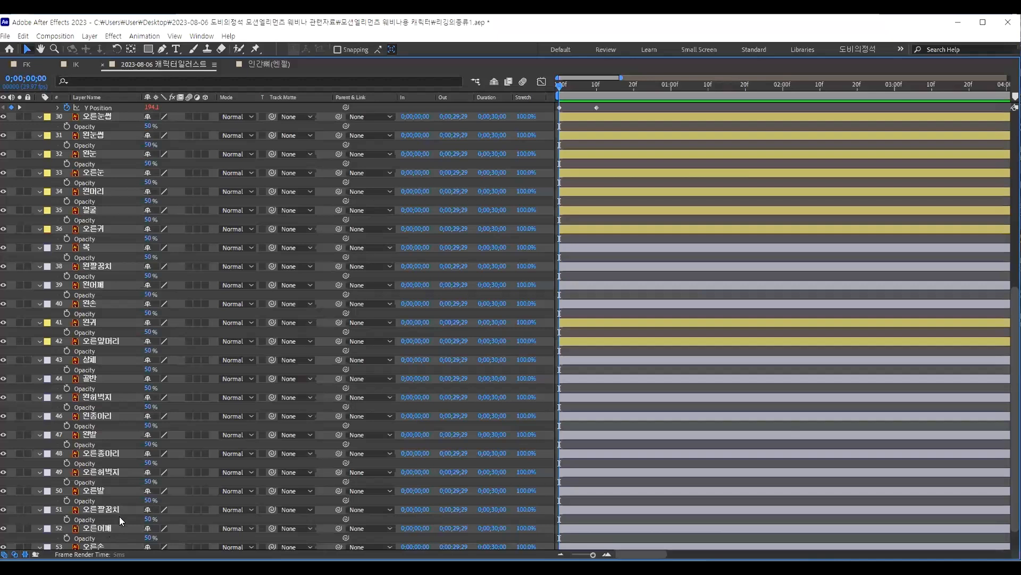
pyautogui.scroll(-2, 122, 521)
pyautogui.click(95, 532)
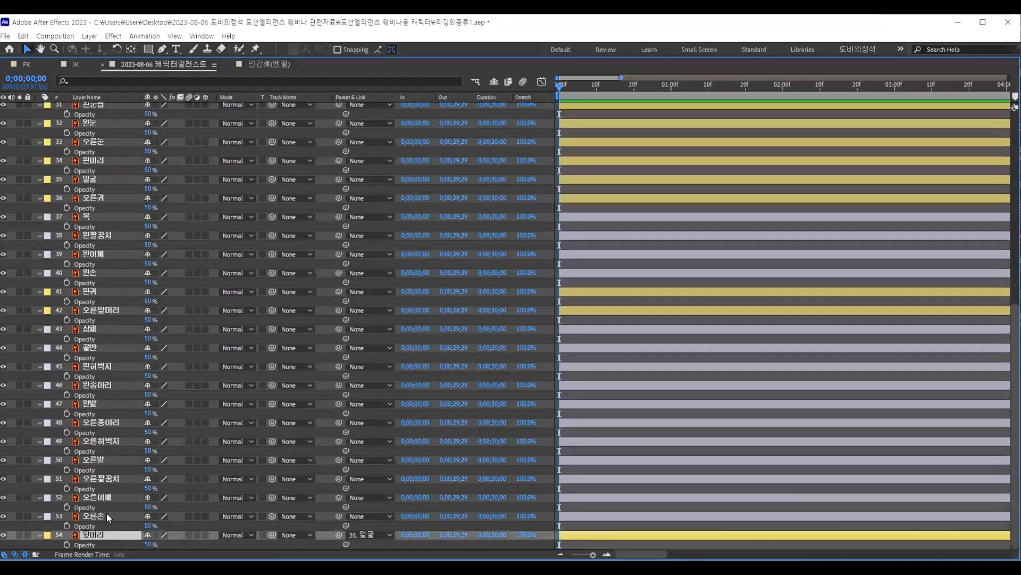
pyautogui.click(101, 514)
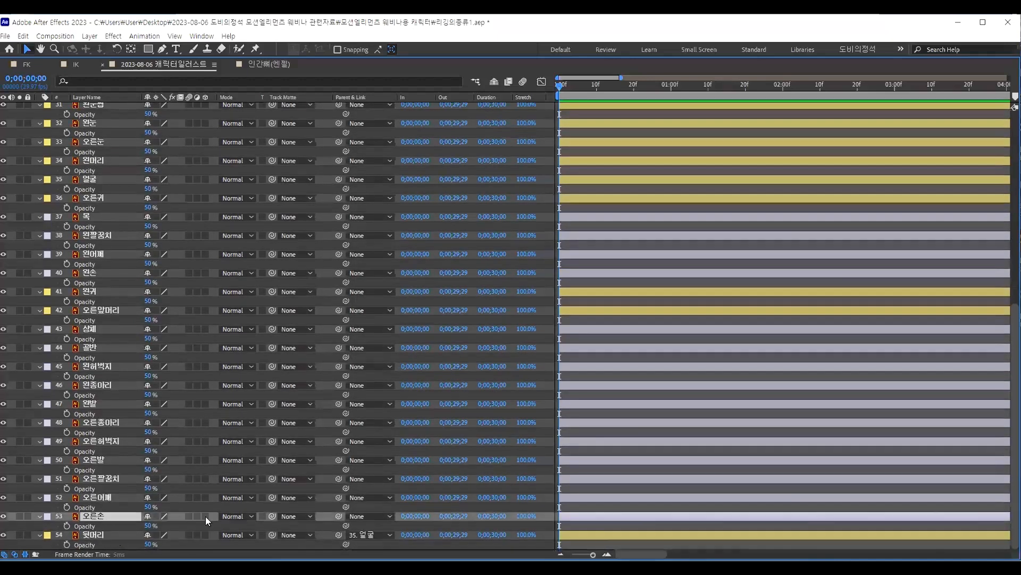
pyautogui.click(370, 517)
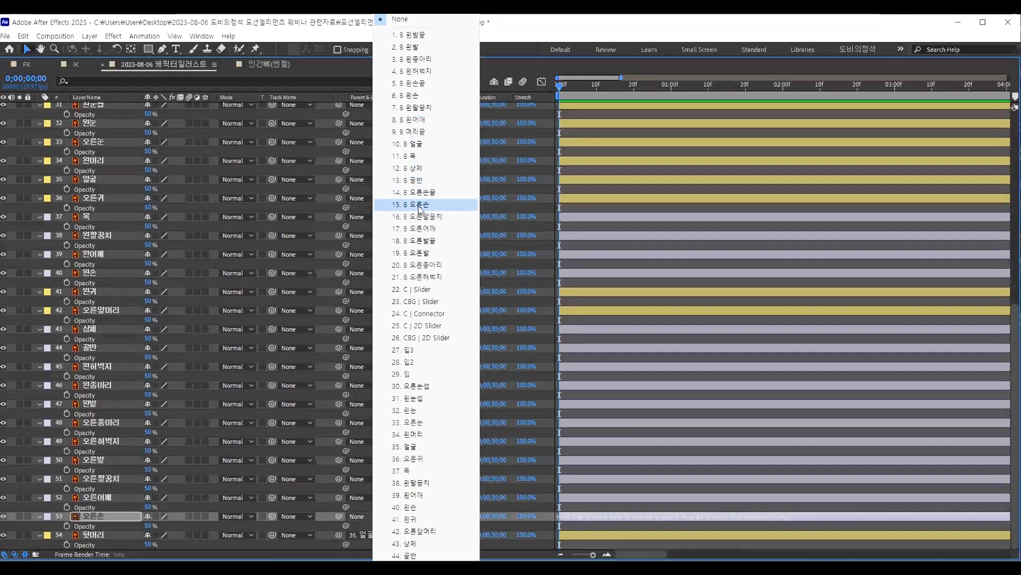
pyautogui.click(420, 209)
# Parent the 오른어깨 layer to 17. B 오른어깨 and the 오른팔꿈치 layer to 16. B 오른팔꿈치
pyautogui.hotkey('ctrl', 'Up')
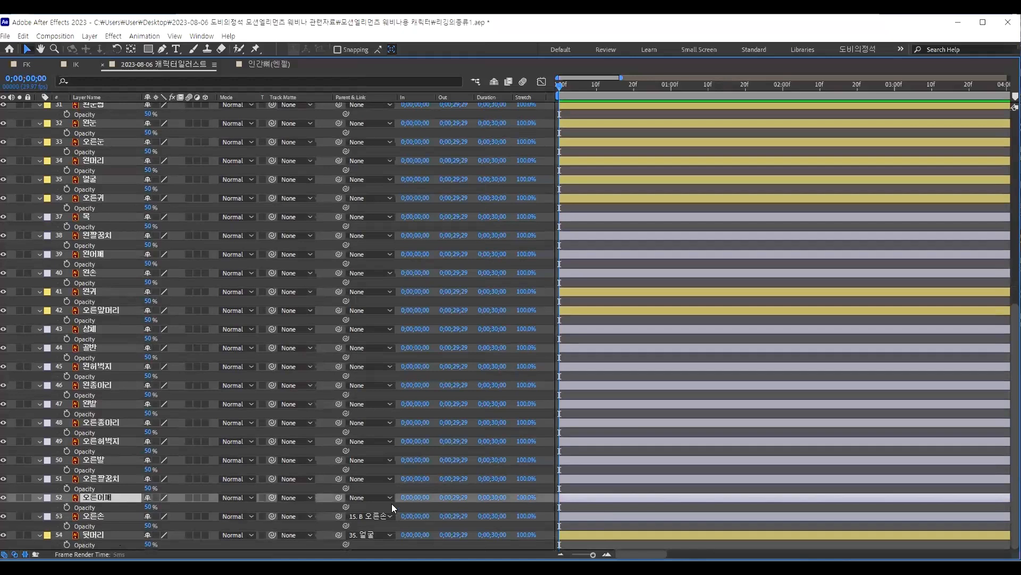
pyautogui.click(383, 499)
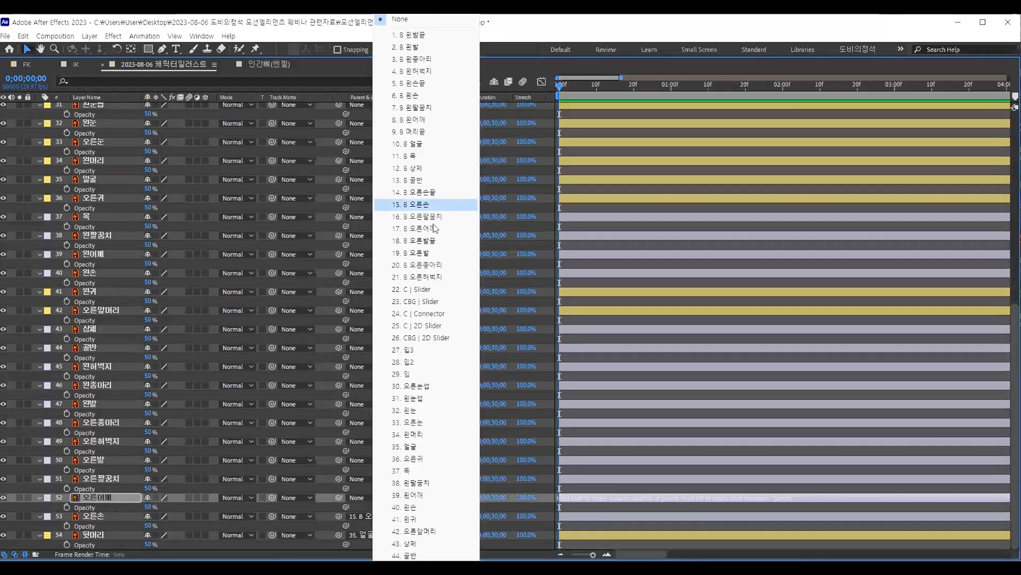
pyautogui.click(434, 230)
pyautogui.hotkey('ctrl', 'Up')
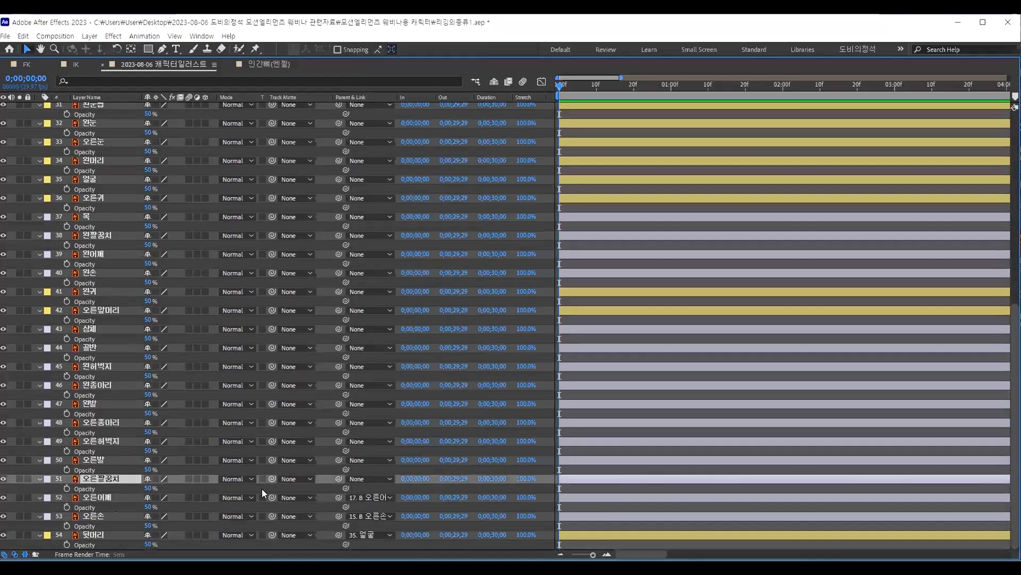
pyautogui.click(382, 481)
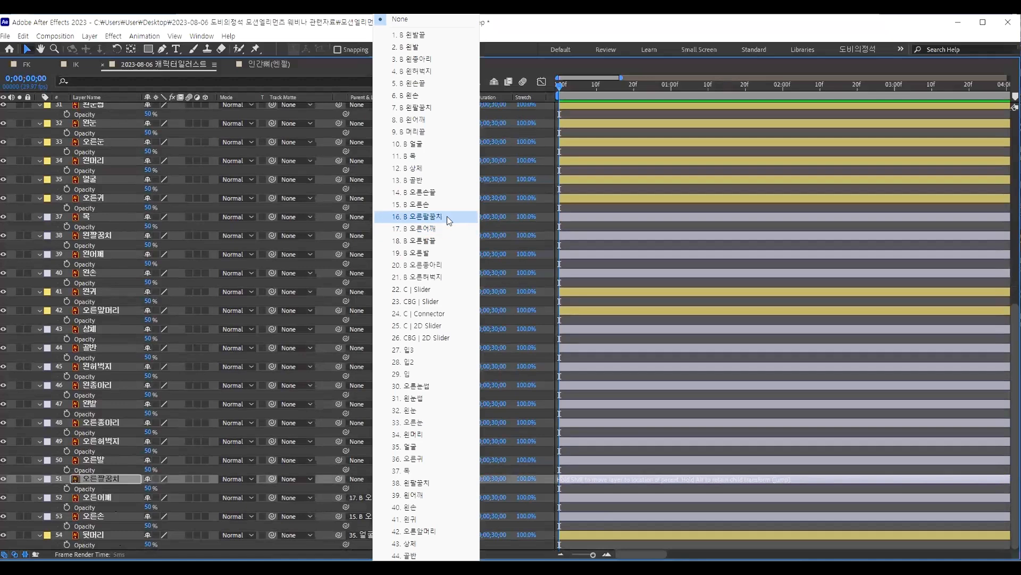
pyautogui.click(434, 216)
# Parent the 오른발 layer to the bone 19. B 오른발
pyautogui.hotkey('ctrl', 'Up')
pyautogui.click(360, 461)
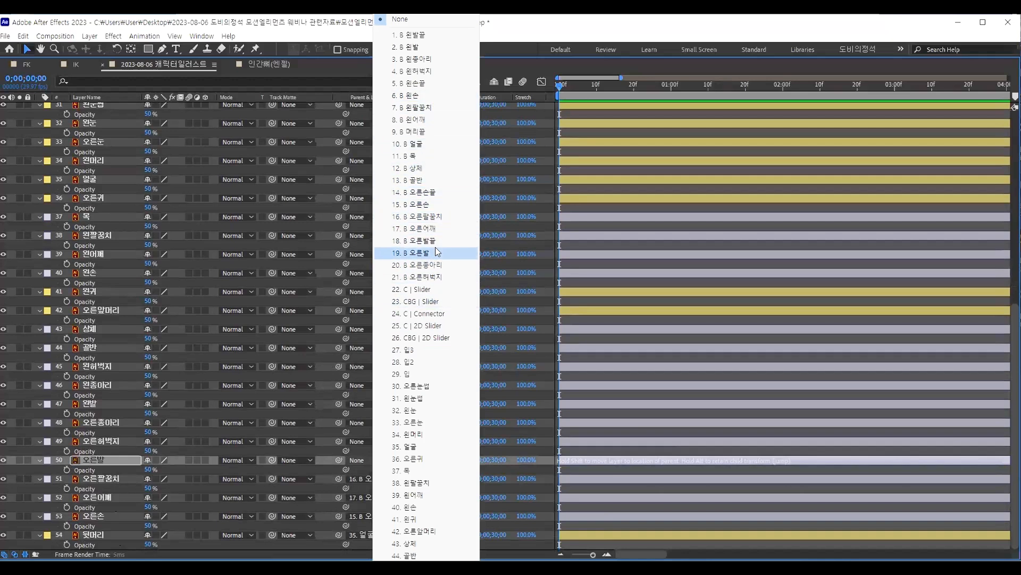
pyautogui.click(419, 253)
# Parent the 오른허벅지 layer to 21. B 오른허벅지 and the 오른종아리 layer to 20. B 오른종아리
pyautogui.click(102, 442)
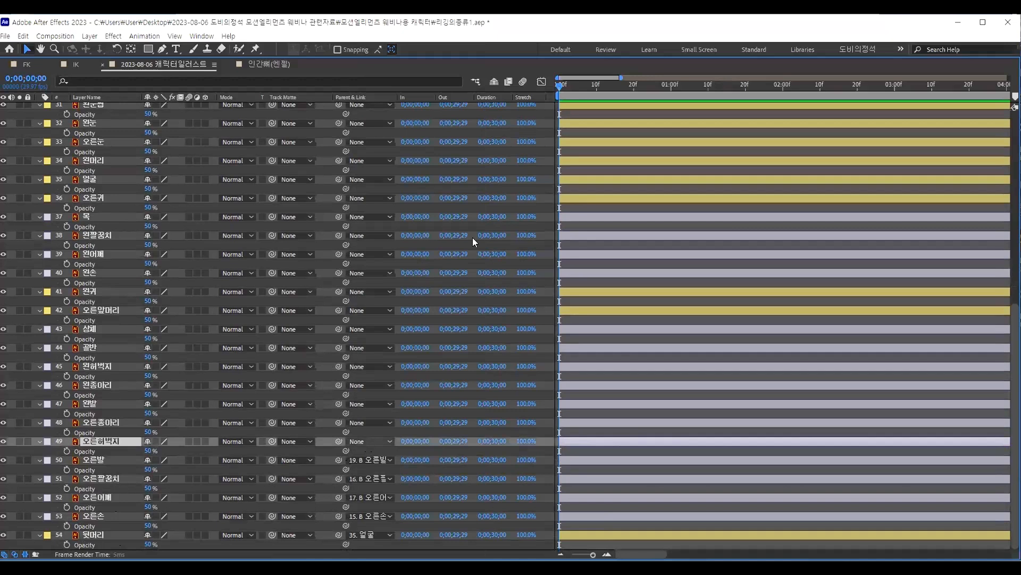
pyautogui.click(373, 441)
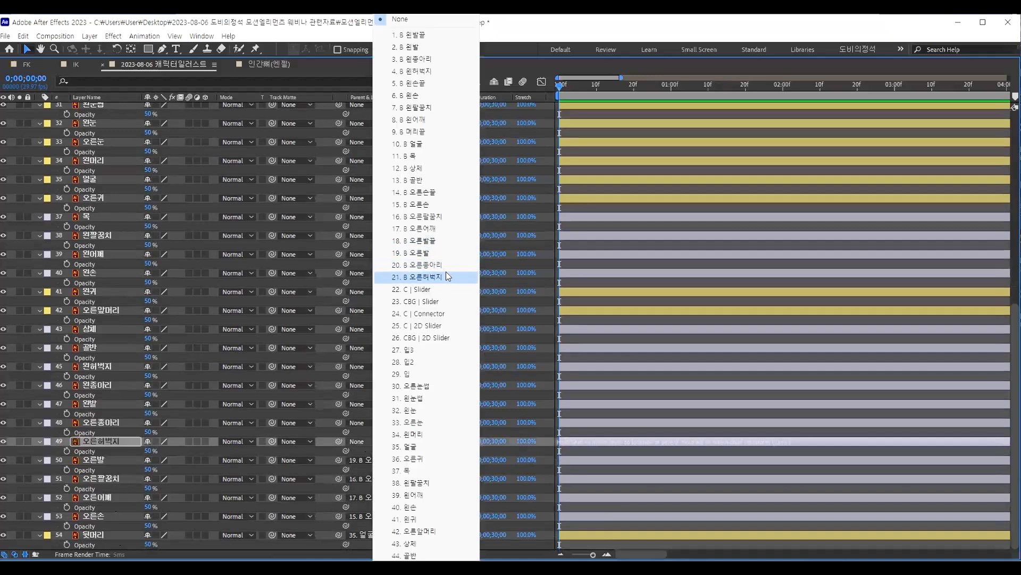
pyautogui.click(418, 277)
pyautogui.hotkey('ctrl', 'Up')
pyautogui.click(373, 422)
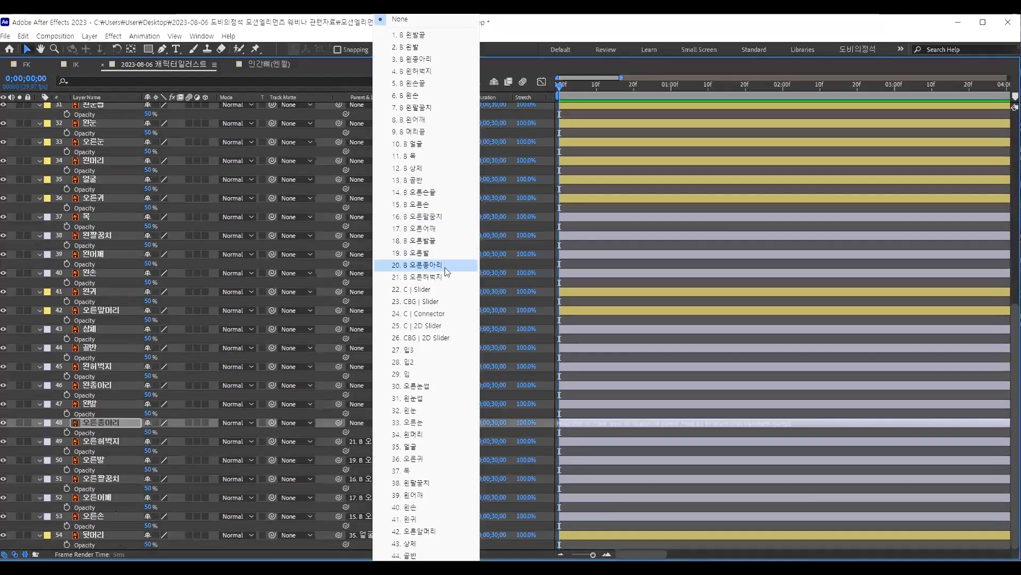
pyautogui.click(419, 265)
# Parent the 왼발 artwork layer to the bone 2. B 왼발
pyautogui.click(108, 406)
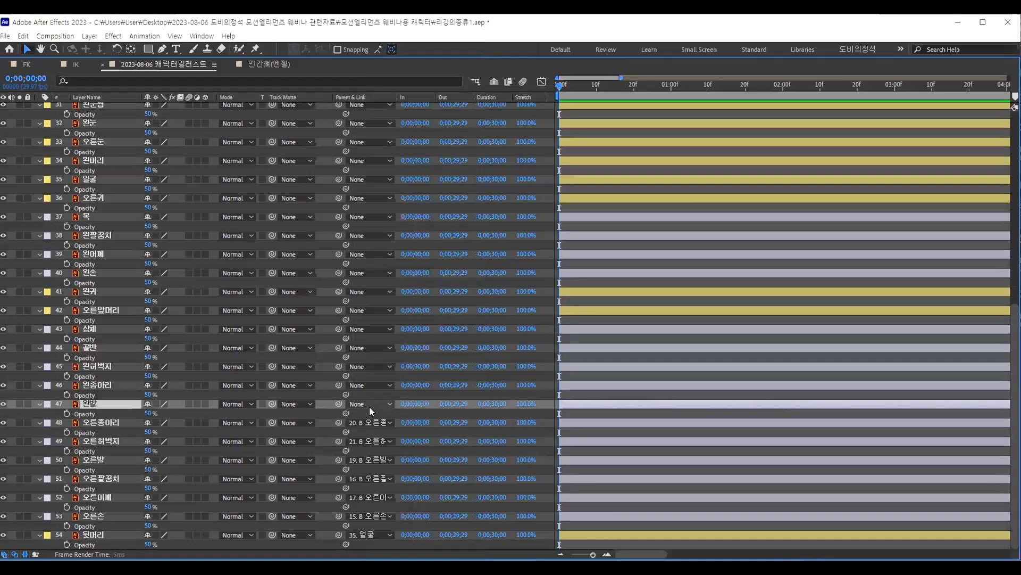
pyautogui.click(372, 405)
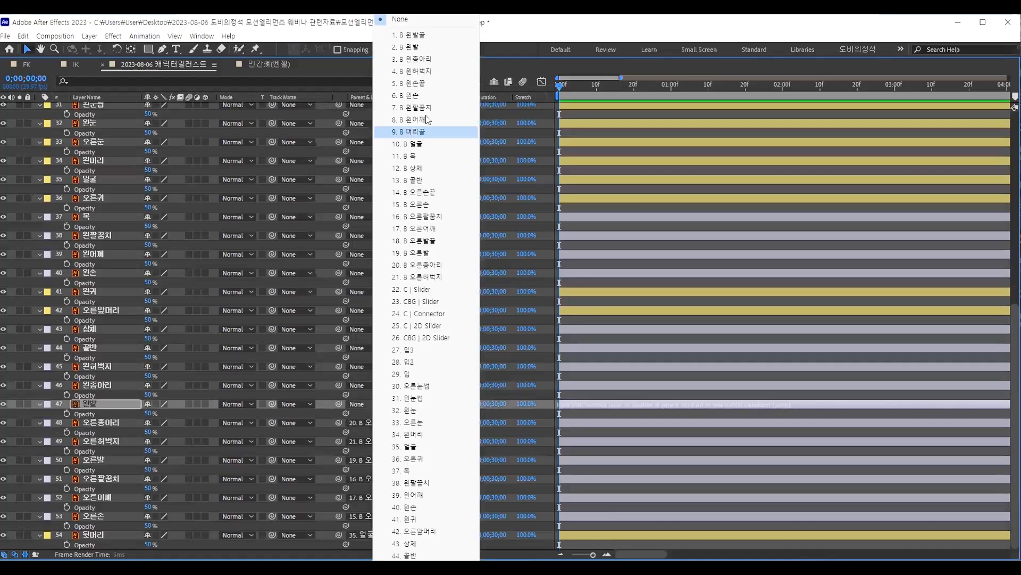
pyautogui.click(423, 48)
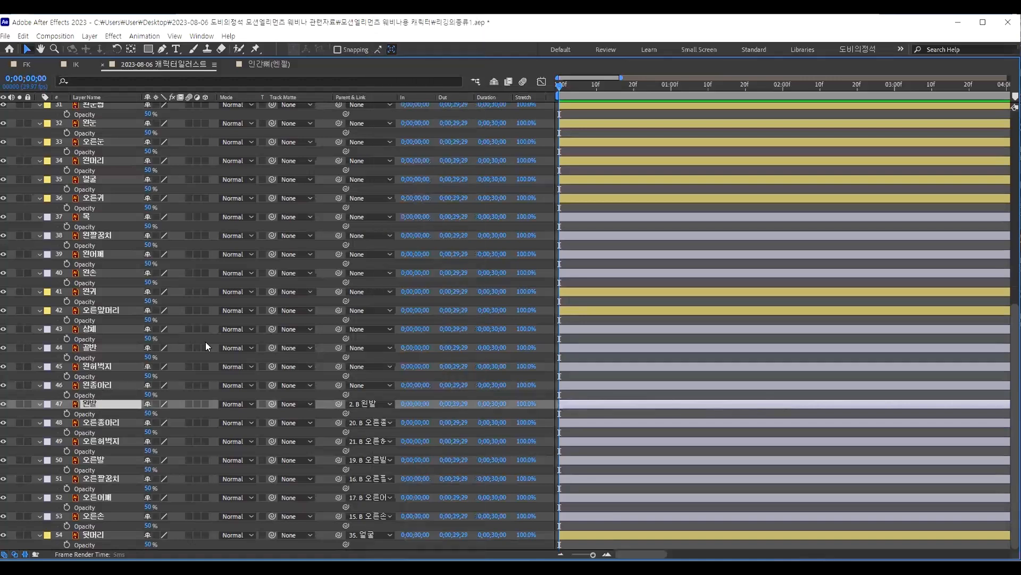
# Parent the 왼종아리 layer to 3. B 왼종아리 and the 왼허벅지 layer to 4. B 왼허벅지
pyautogui.click(983, 23)
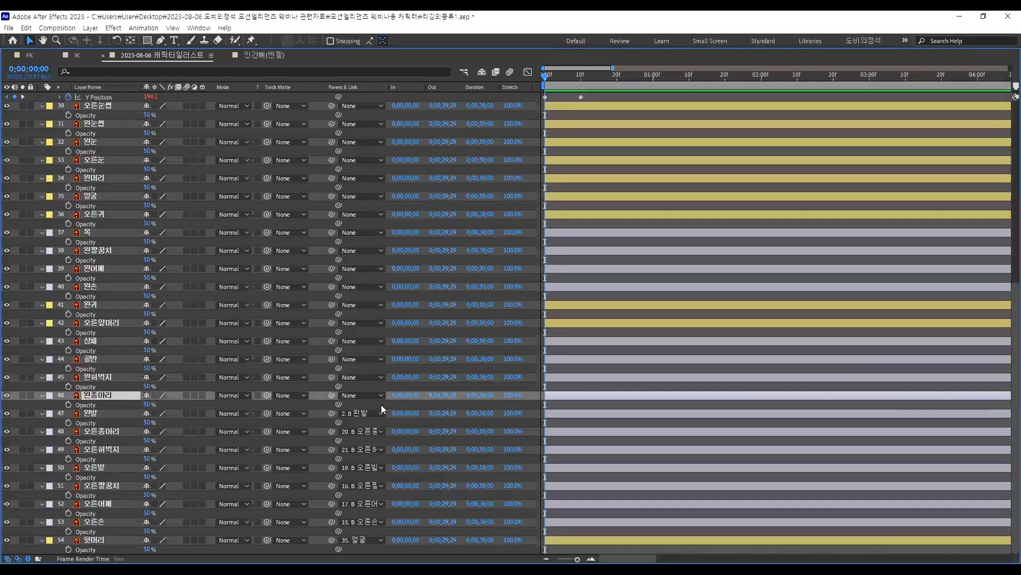
pyautogui.click(370, 396)
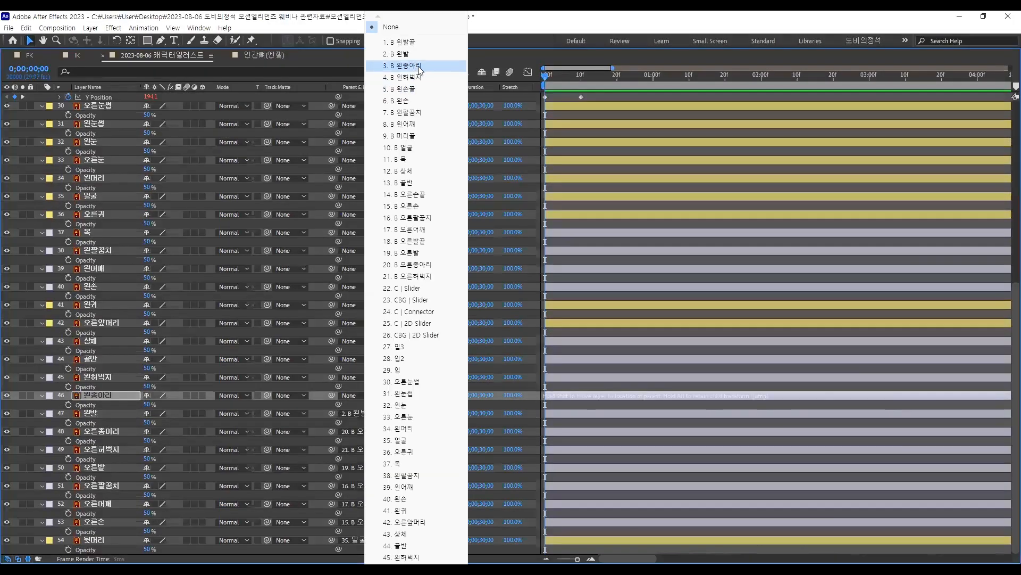
pyautogui.click(113, 376)
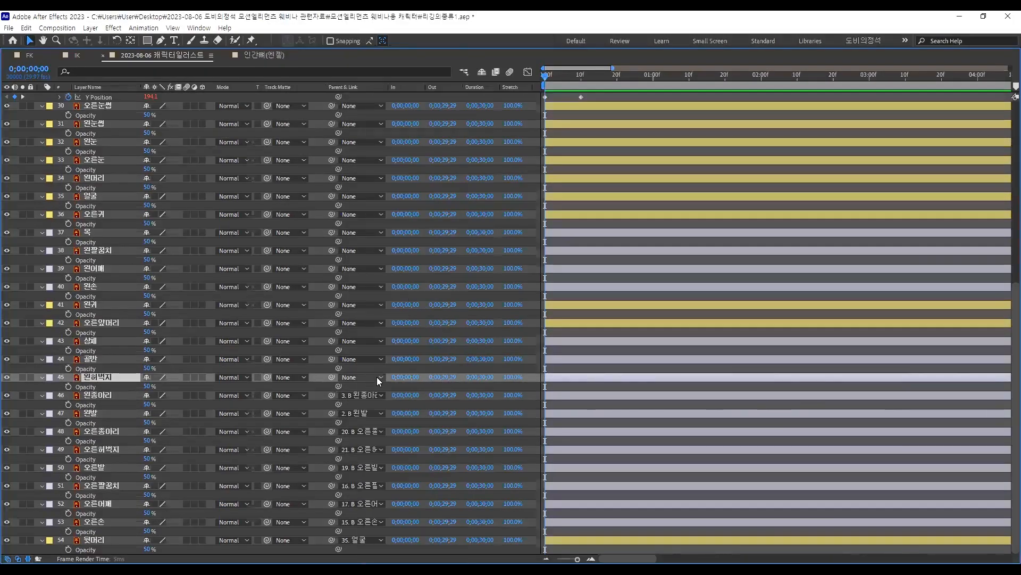
pyautogui.click(377, 377)
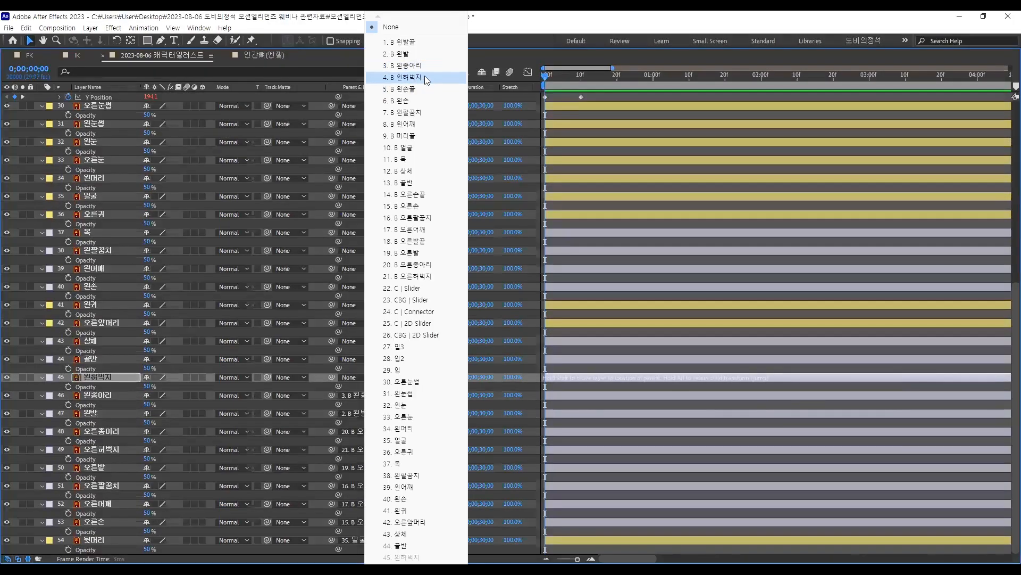
# Parent the 골반 layer to 13. B 골반 and the 상체 layer to 12. B 상체
pyautogui.click(81, 357)
pyautogui.click(362, 359)
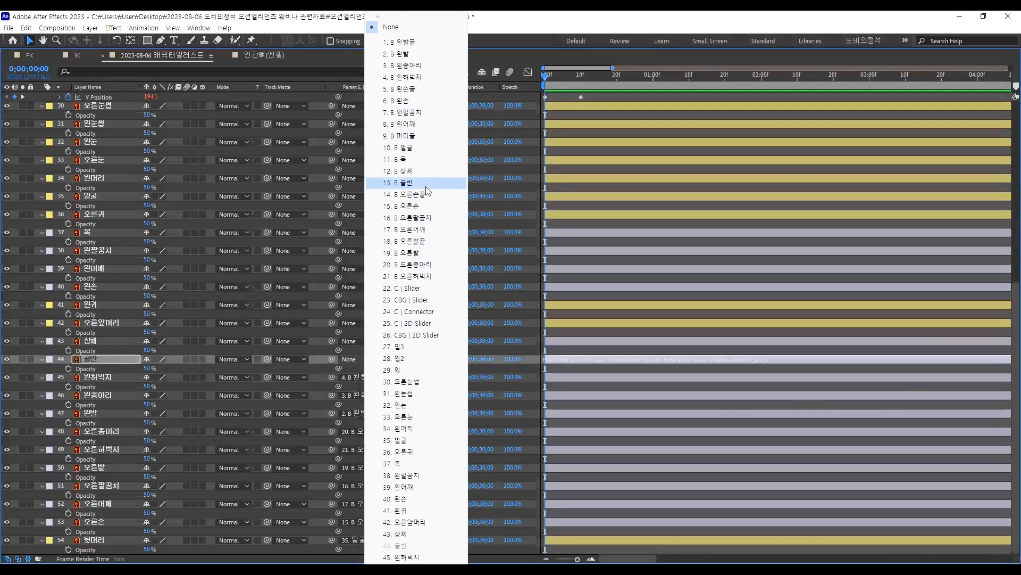
pyautogui.click(420, 183)
pyautogui.click(332, 349)
pyautogui.click(358, 340)
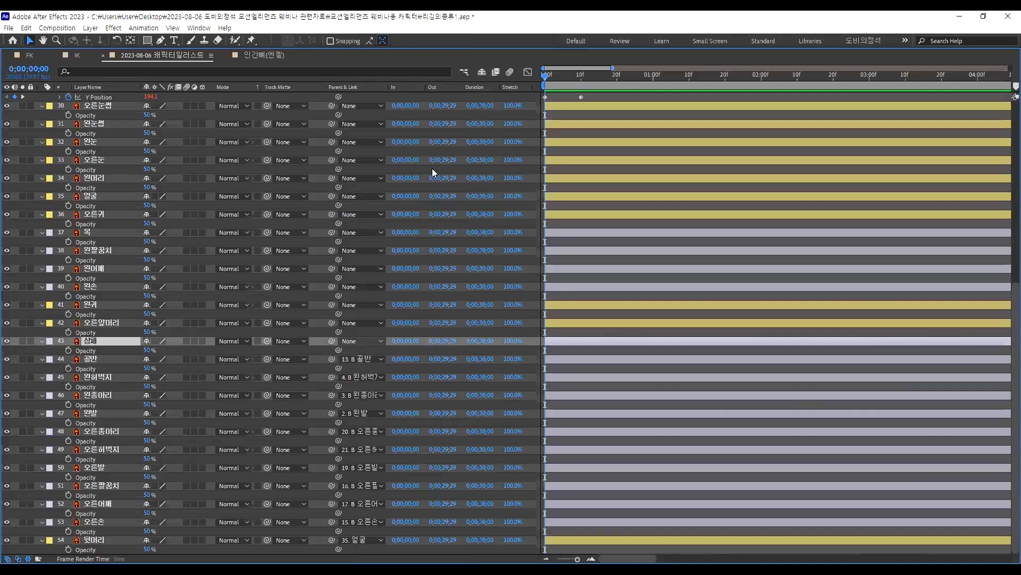
pyautogui.click(426, 168)
pyautogui.click(103, 319)
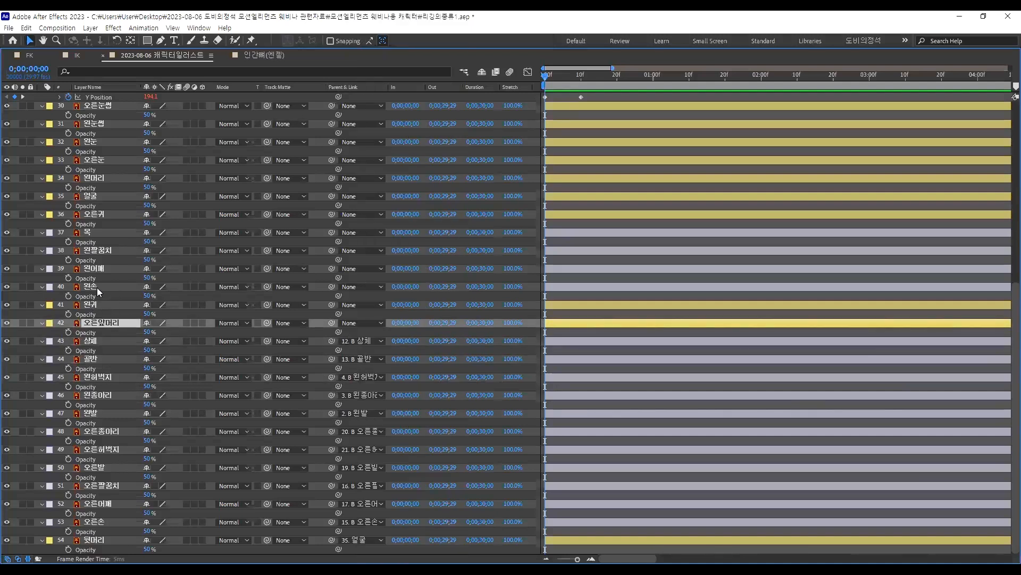
pyautogui.click(104, 305)
pyautogui.click(104, 287)
pyautogui.click(101, 303)
pyautogui.click(103, 287)
pyautogui.click(98, 304)
pyautogui.click(96, 287)
pyautogui.click(104, 303)
pyautogui.click(108, 288)
pyautogui.click(107, 304)
# Parent the 왼손 artwork layer to the bone 6. B 왼손
pyautogui.click(107, 288)
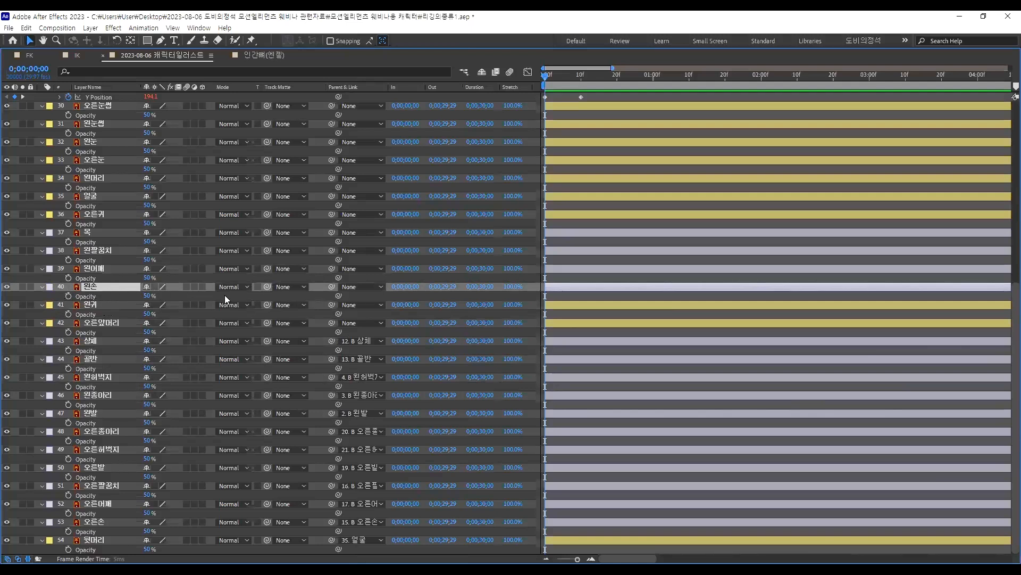
pyautogui.click(358, 288)
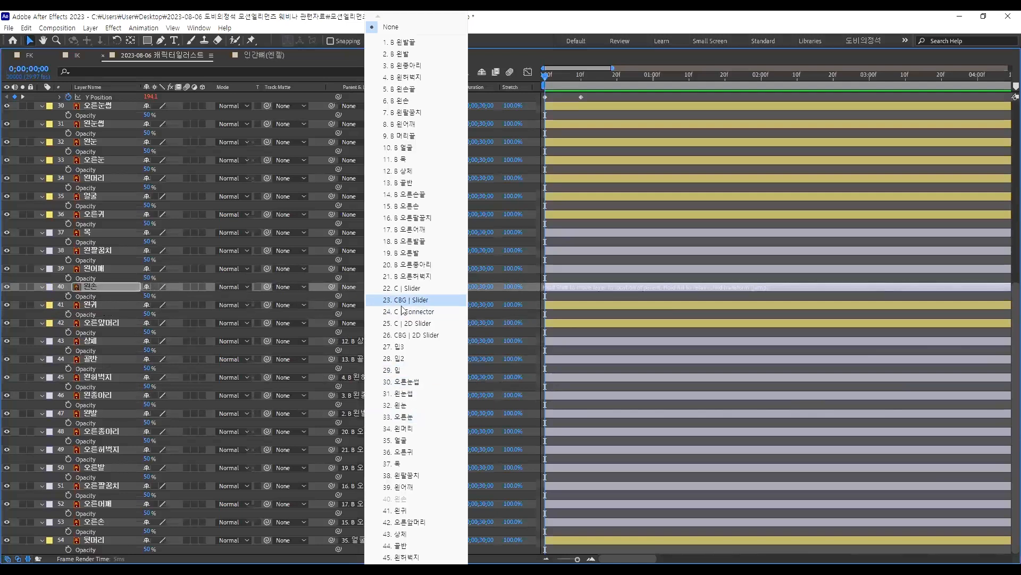
pyautogui.click(403, 100)
# Parent the 왼어깨 layer to 8. B 왼어깨 and the 왼팔꿈치 layer to 7. B 왼팔꿈치
pyautogui.click(362, 268)
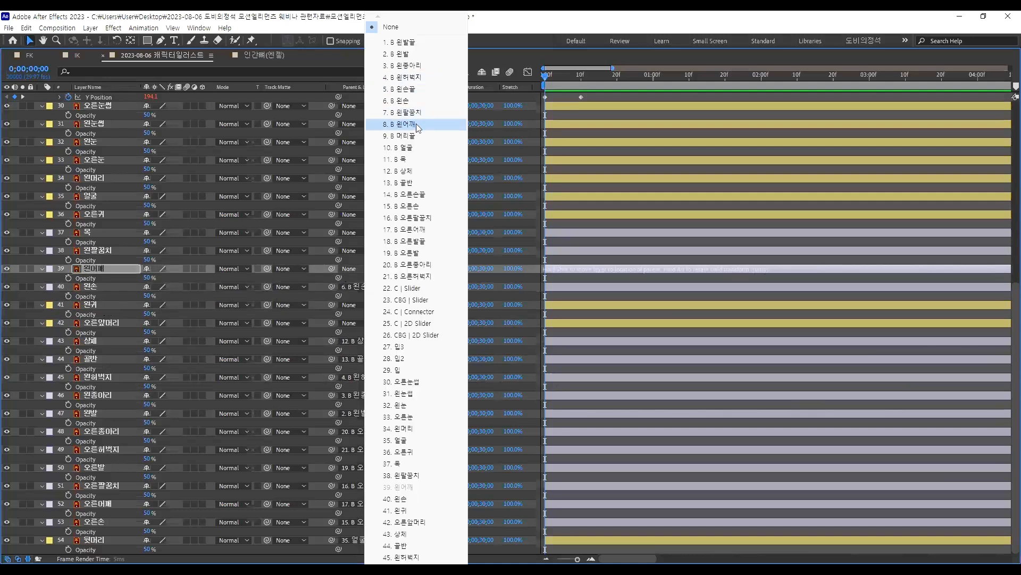
pyautogui.click(416, 123)
pyautogui.click(374, 251)
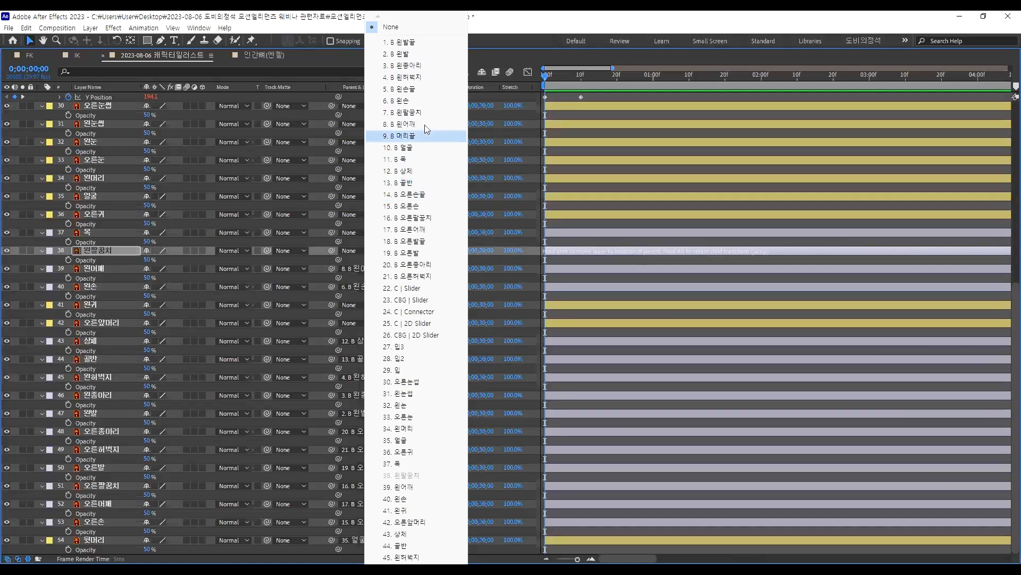
# Parent the 목 layer to 11. B 목 and the 얼굴 layer to 10. B 얼굴
pyautogui.click(105, 232)
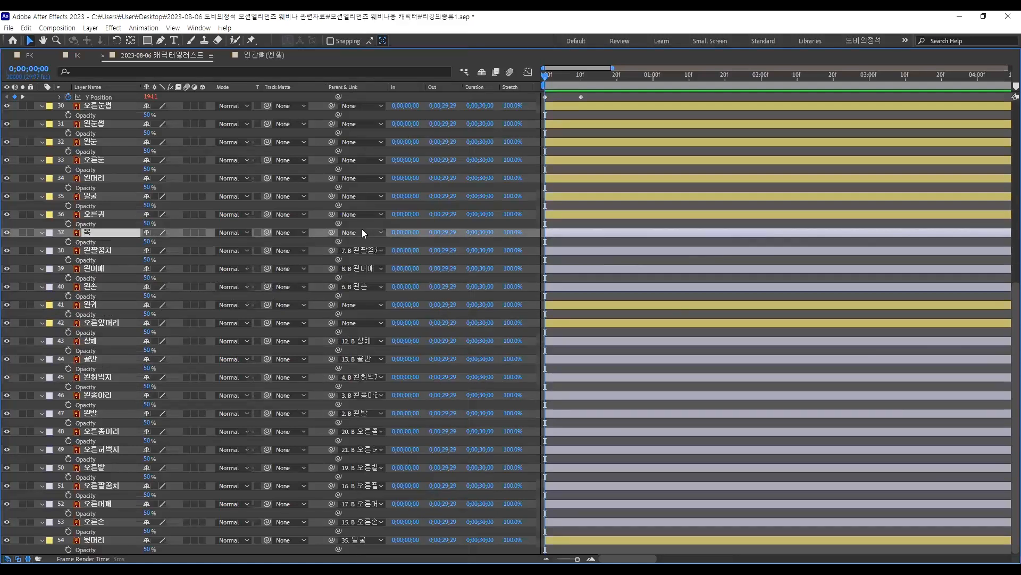
pyautogui.click(362, 233)
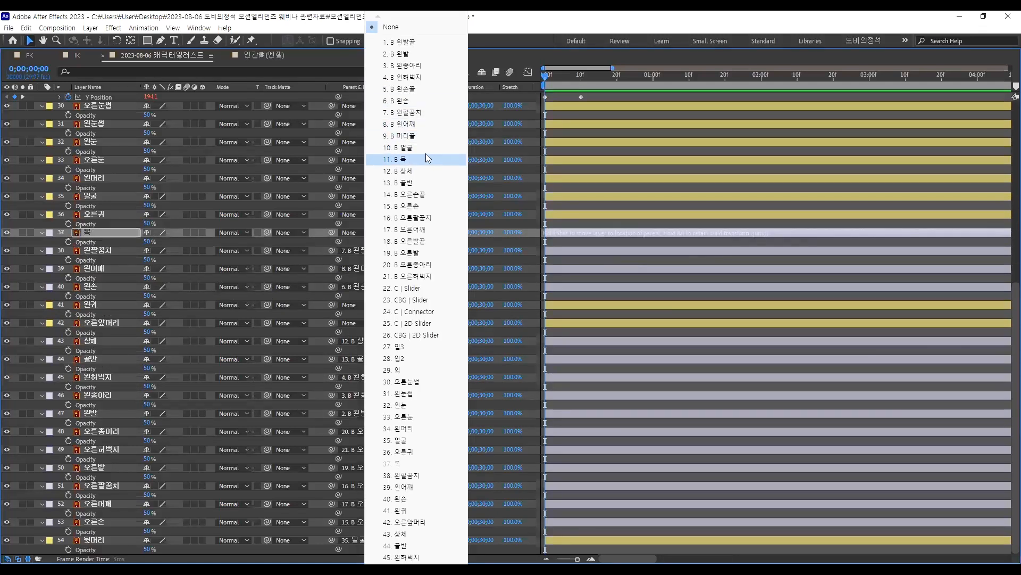
pyautogui.click(430, 155)
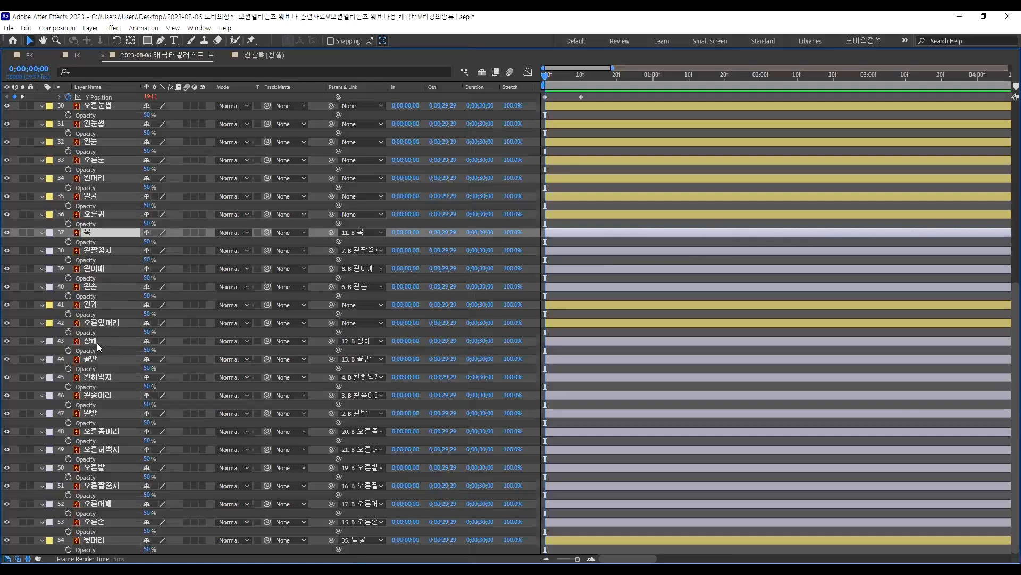
pyautogui.scroll(3, 94, 253)
pyautogui.click(99, 249)
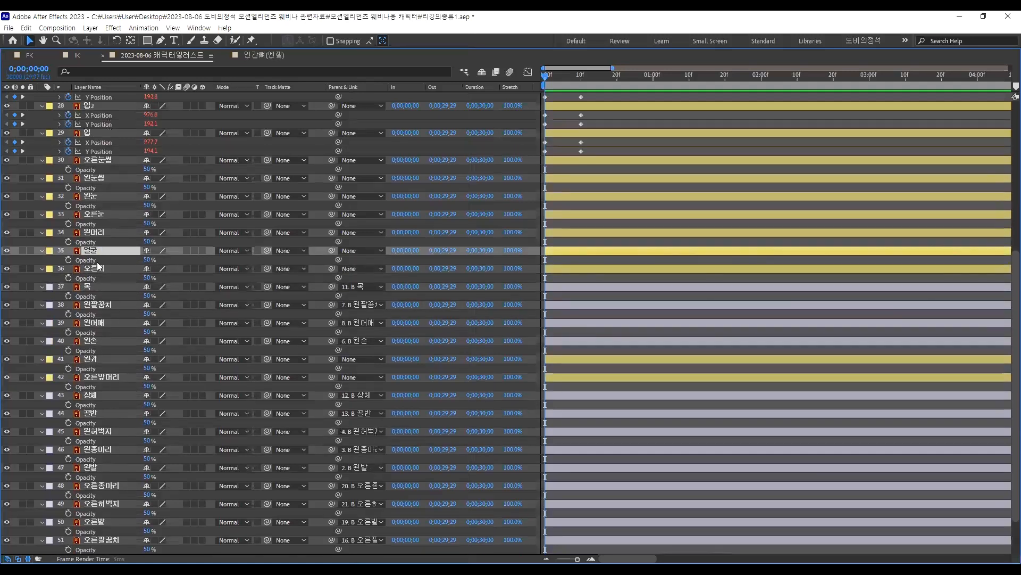
pyautogui.click(99, 267)
pyautogui.click(134, 250)
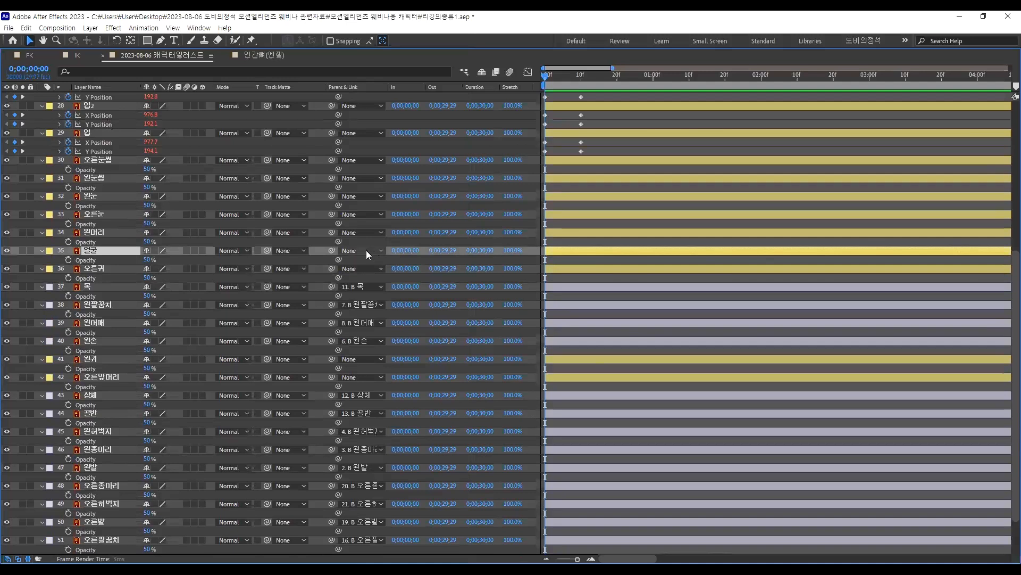
pyautogui.click(366, 250)
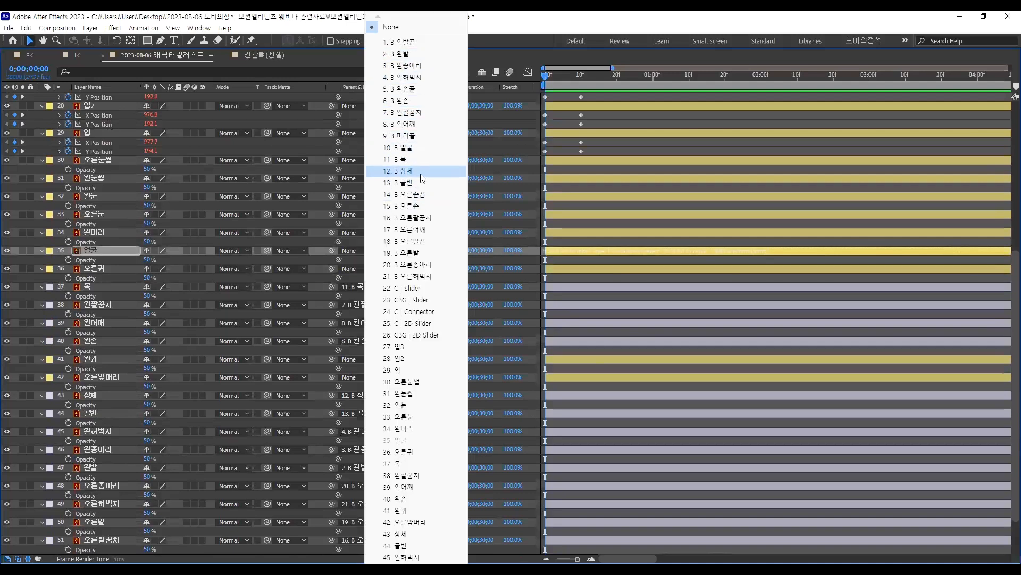
pyautogui.click(97, 232)
pyautogui.click(107, 213)
pyautogui.click(98, 196)
pyautogui.click(108, 178)
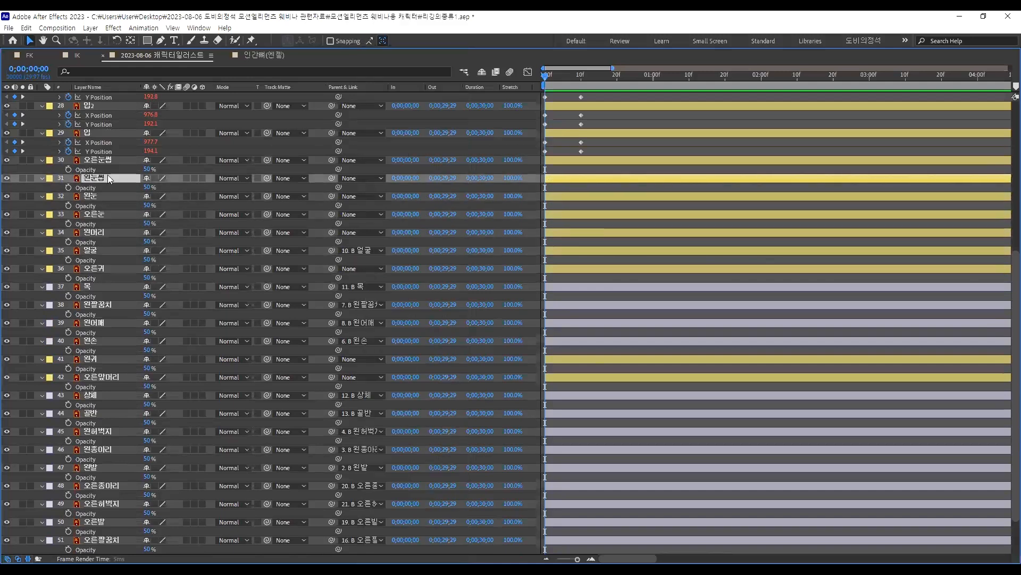
pyautogui.click(109, 159)
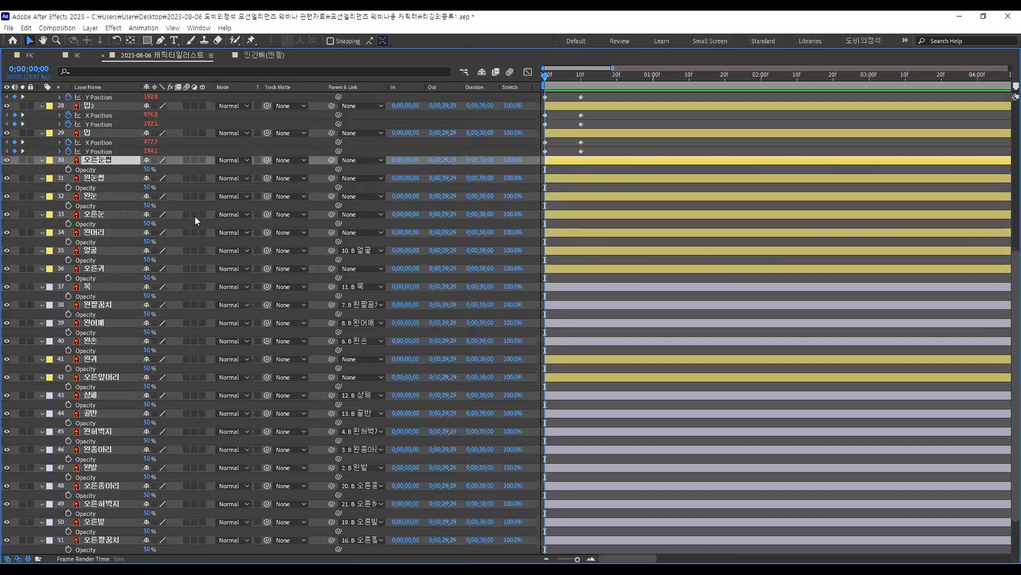
# Restore the full panel layout and auto-rig the character's bones with Duik, choosing to hide the layer controls during the process
pyautogui.press('`')
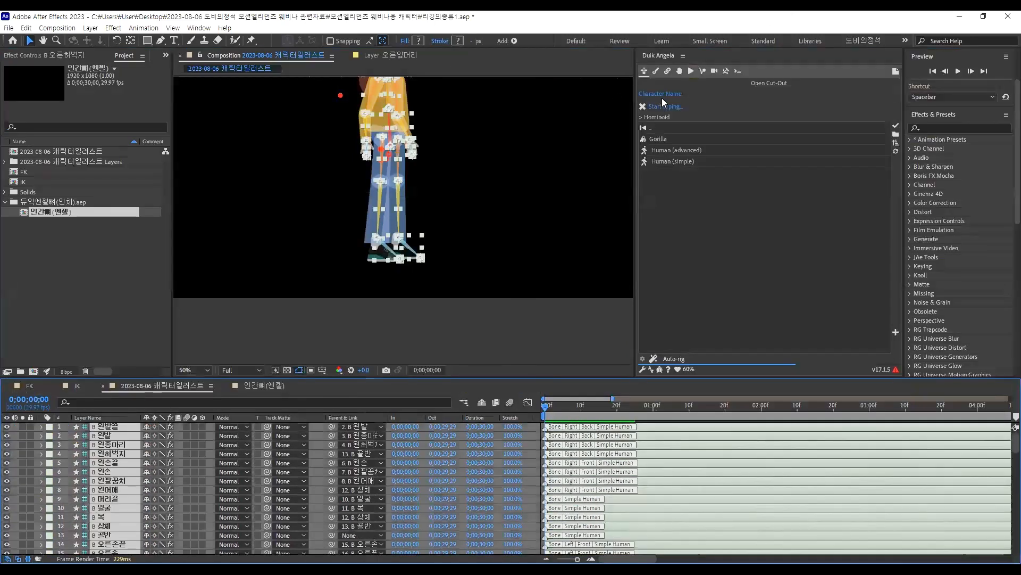
pyautogui.click(656, 71)
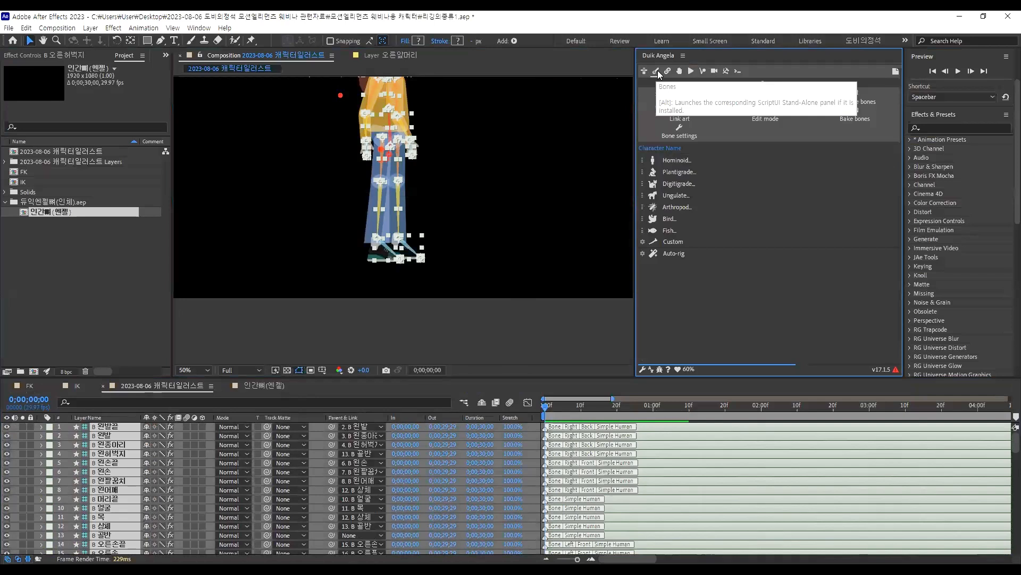
pyautogui.hotkey('ctrl', 'z')
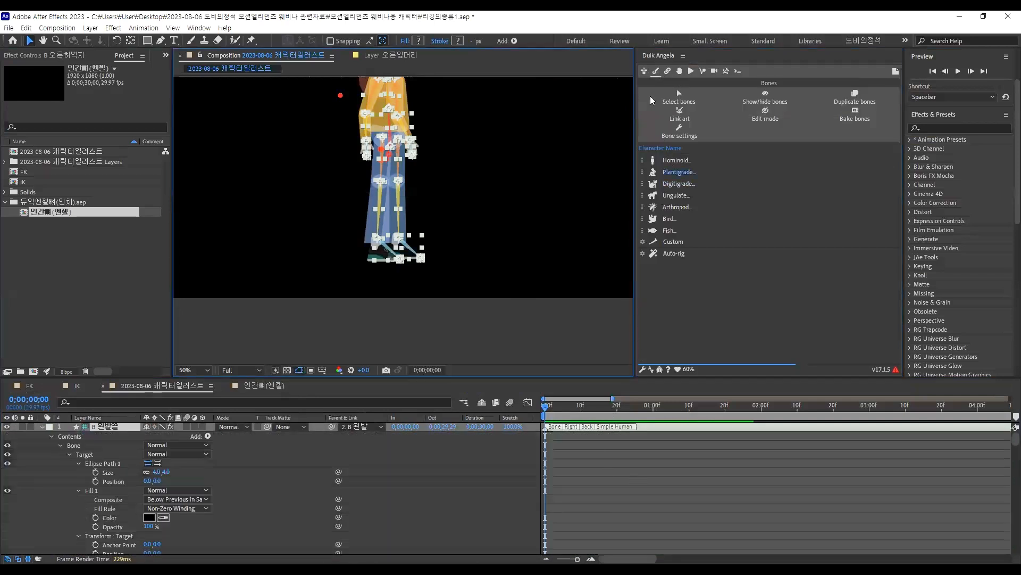
pyautogui.click(650, 85)
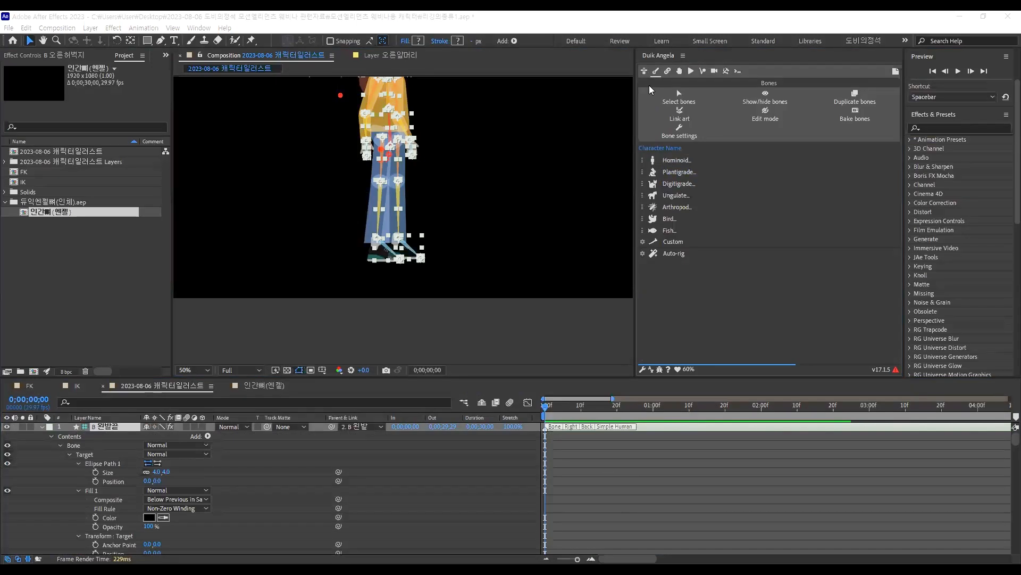
pyautogui.click(649, 85)
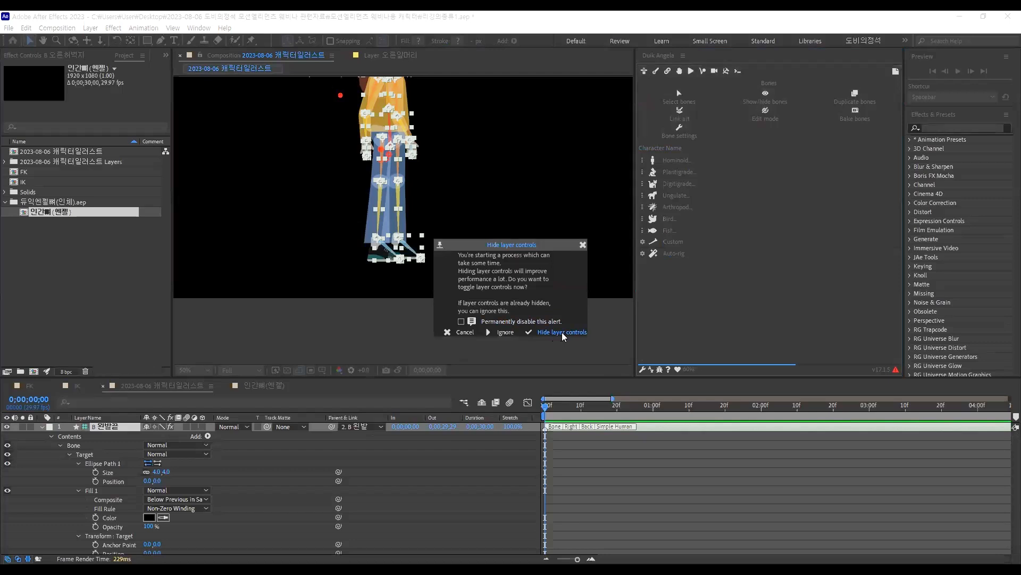
pyautogui.click(530, 328)
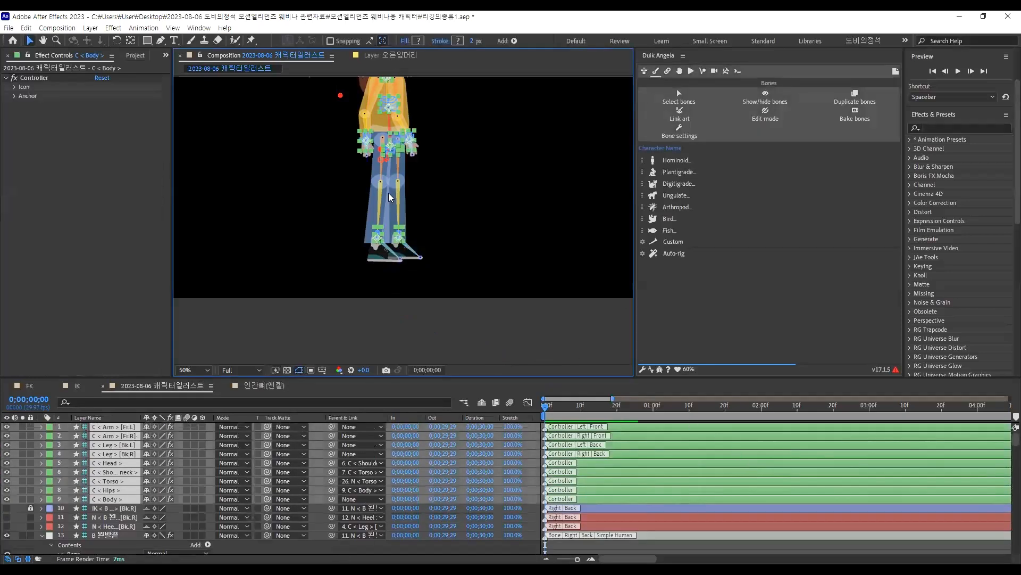
# Test the leg rig by raising the C < Leg > [Bk.L] controller up and forward, and undo the move
pyautogui.click(418, 226)
pyautogui.click(398, 243)
pyautogui.scroll(2, 398, 243)
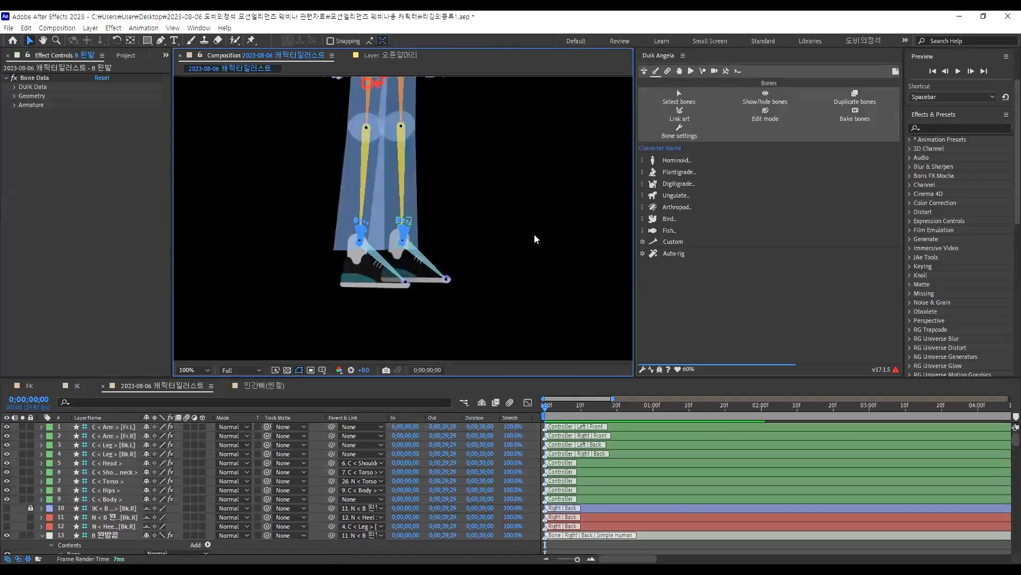
pyautogui.click(408, 230)
pyautogui.moveTo(407, 230); pyautogui.dragTo(452, 150)
pyautogui.hotkey('ctrl', 'z')
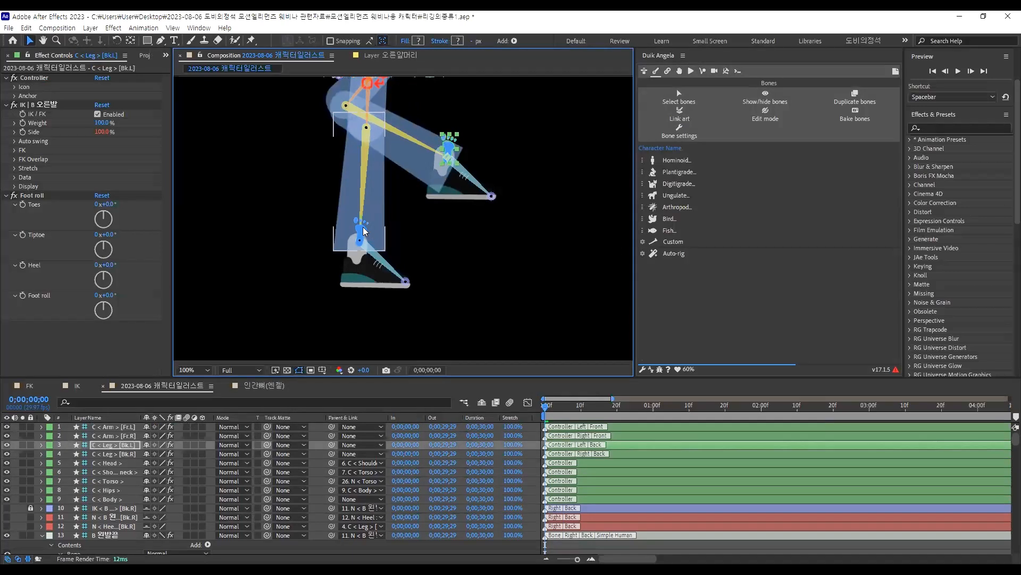
# Test the other leg by raising the C < Leg > [Bk.R] controller, and undo the move
pyautogui.click(363, 227)
pyautogui.moveTo(403, 166); pyautogui.dragTo(431, 127)
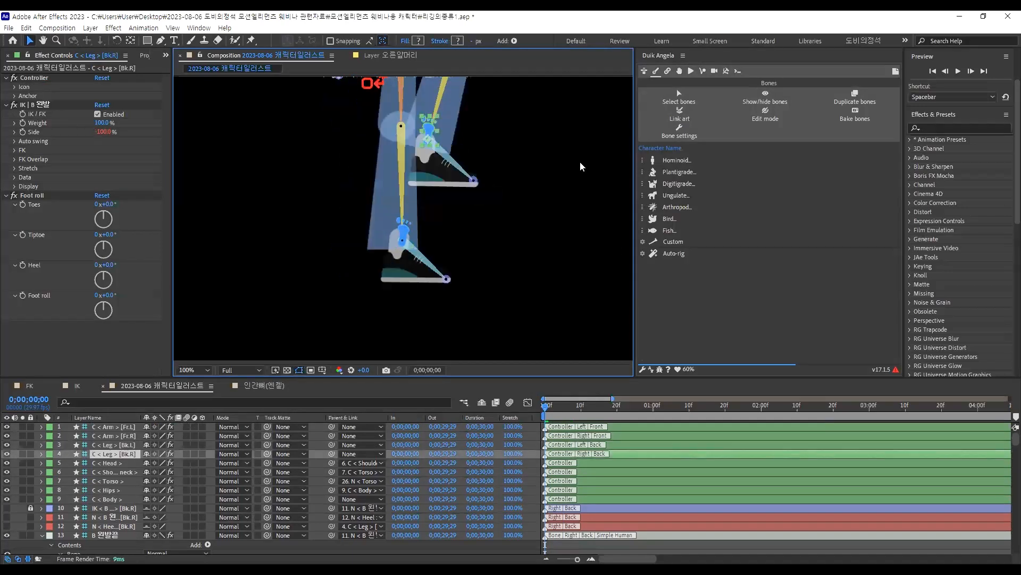
pyautogui.click(538, 190)
pyautogui.hotkey('ctrl', 'z')
# Test the arm rig by moving the C < Arm > [Fr.L] hand controller up and outward, and undo the move
pyautogui.scroll(-3, 489, 223)
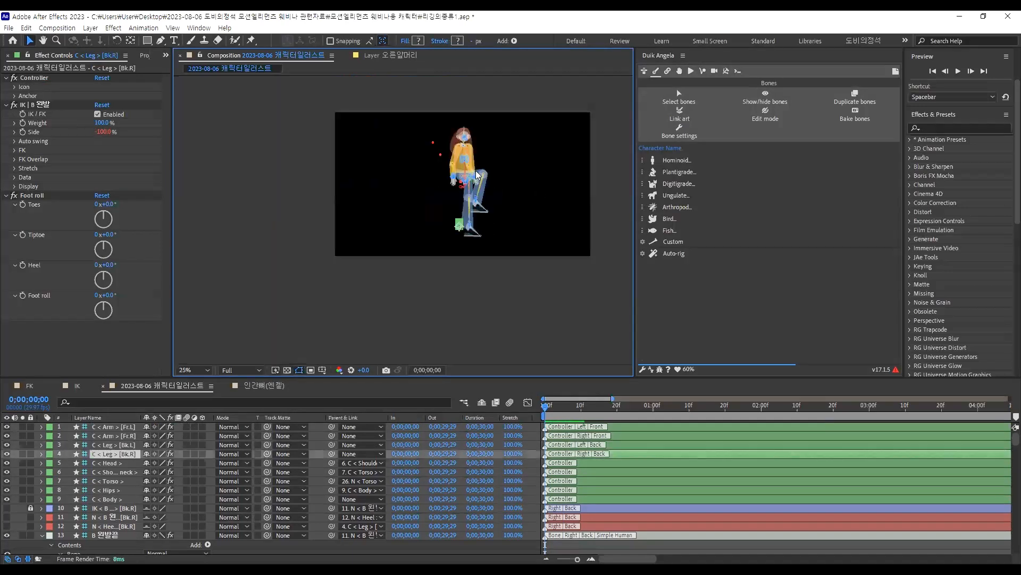
pyautogui.scroll(2, 490, 177)
pyautogui.scroll(2, 531, 196)
pyautogui.moveTo(503, 199); pyautogui.dragTo(541, 149)
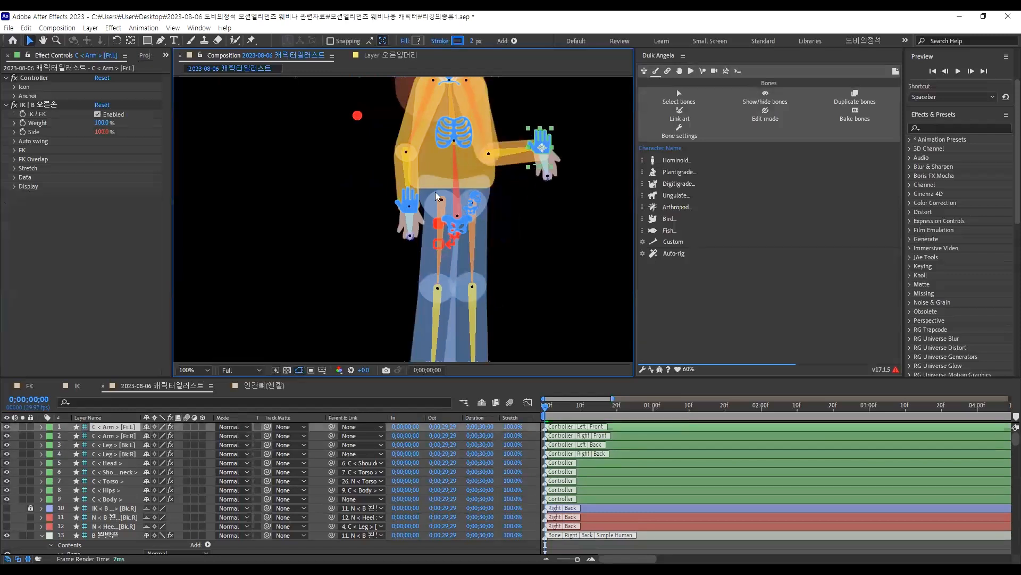
pyautogui.hotkey('ctrl', 'z')
# Test the other arm by moving the C < Arm > [Fr.R] hand controller up across the body, and undo the move
pyautogui.click(410, 198)
pyautogui.moveTo(410, 206); pyautogui.dragTo(535, 108)
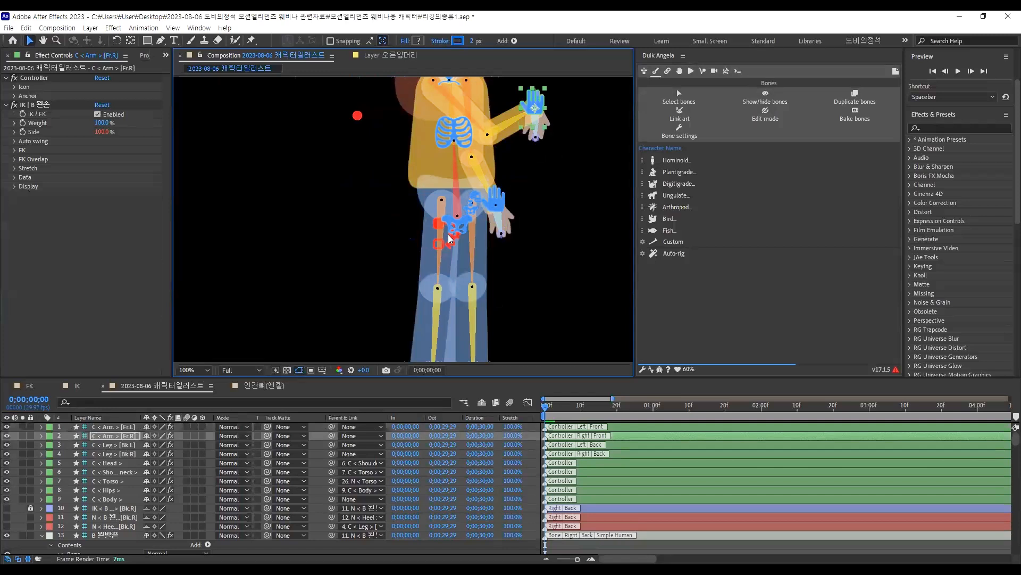
pyautogui.hotkey('ctrl', 'z')
# Test the C < Body > controller by nudging it up and down, and return the body to its starting position
pyautogui.click(109, 499)
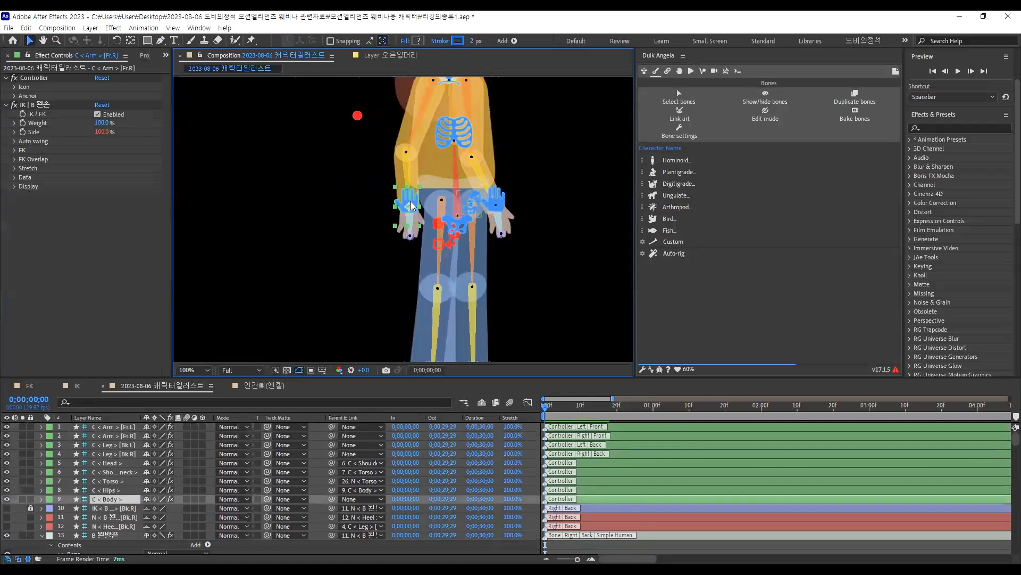
pyautogui.click(116, 490)
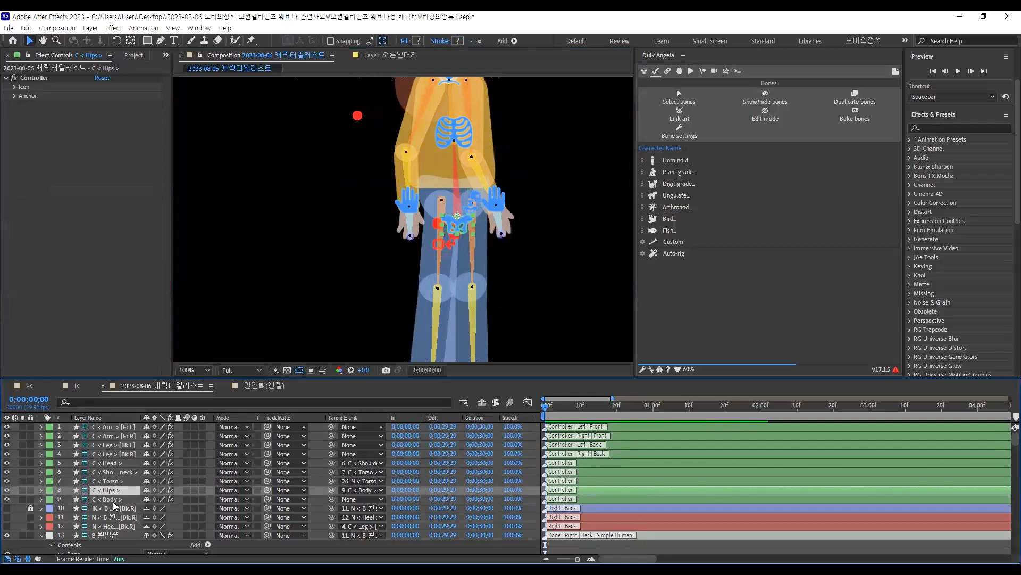
pyautogui.click(113, 500)
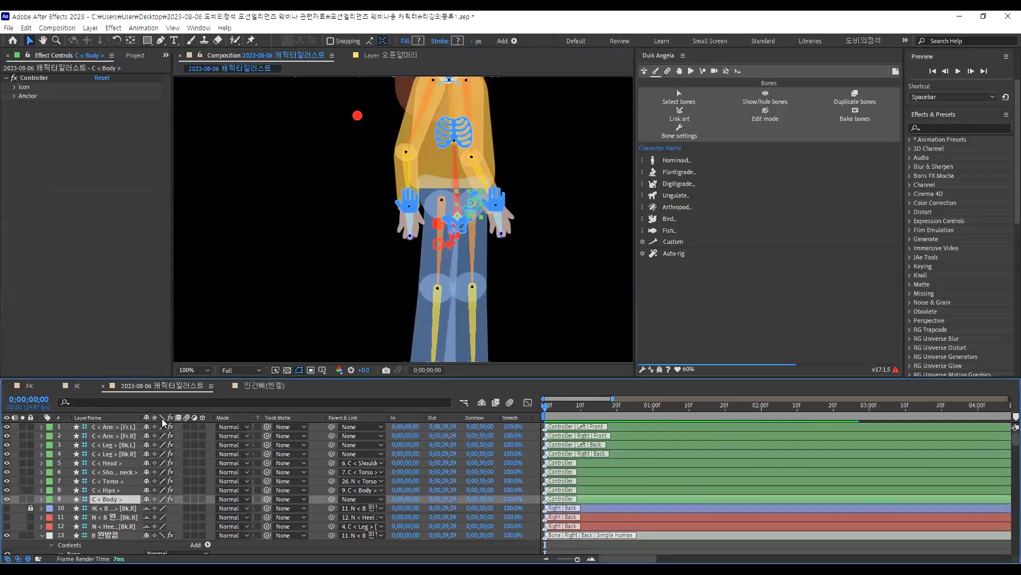
pyautogui.scroll(-4, 409, 192)
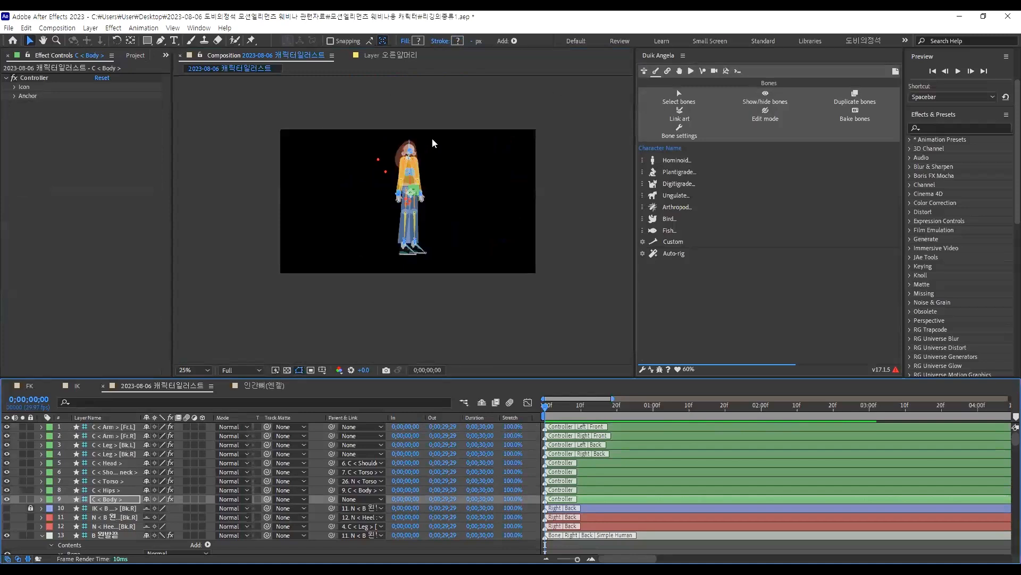
pyautogui.scroll(4, 432, 139)
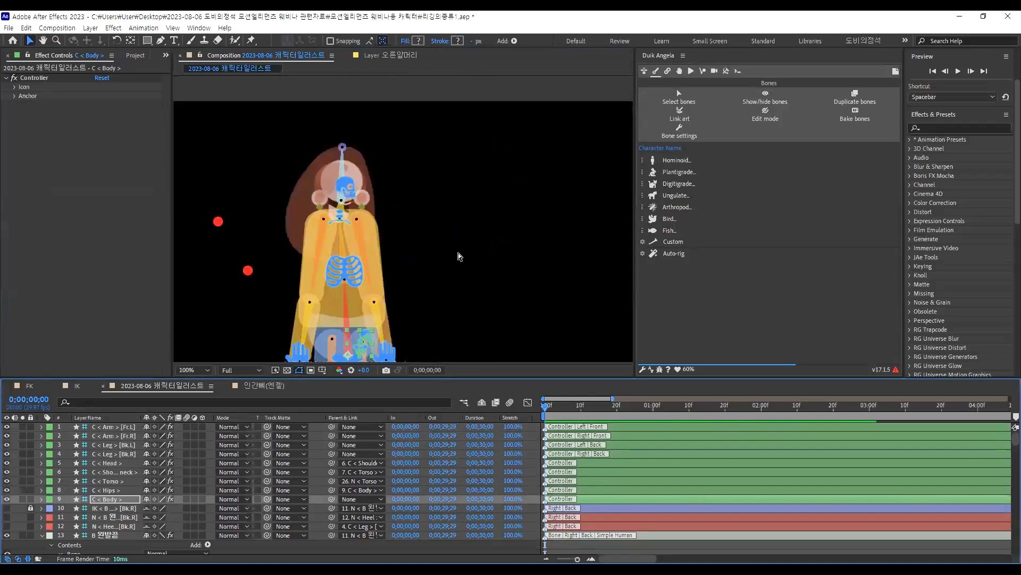
pyautogui.click(489, 255)
pyautogui.hotkey('ctrl', 'z')
pyautogui.hotkey('ctrl', 'z')
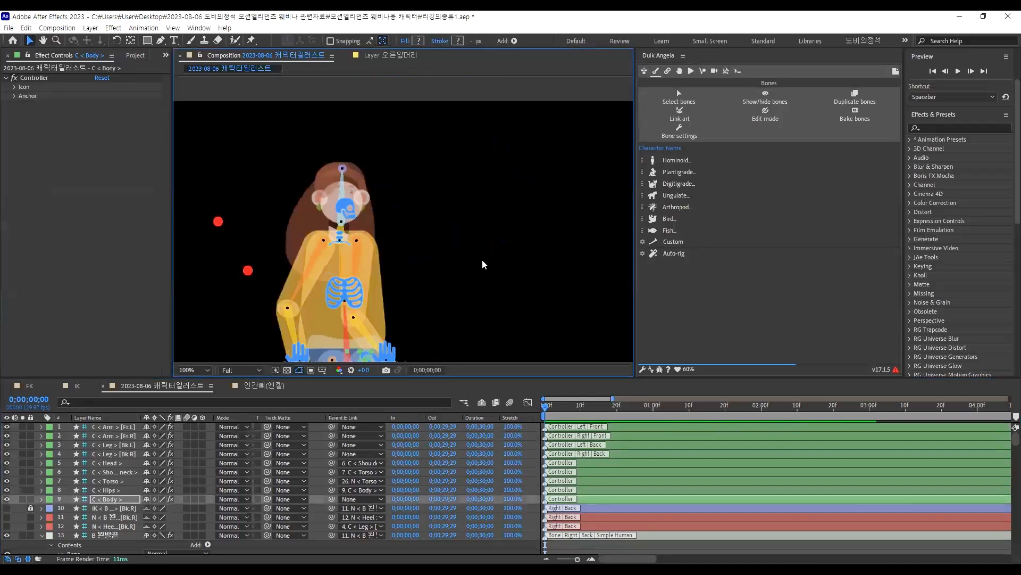
pyautogui.hotkey('shift', 'Up')
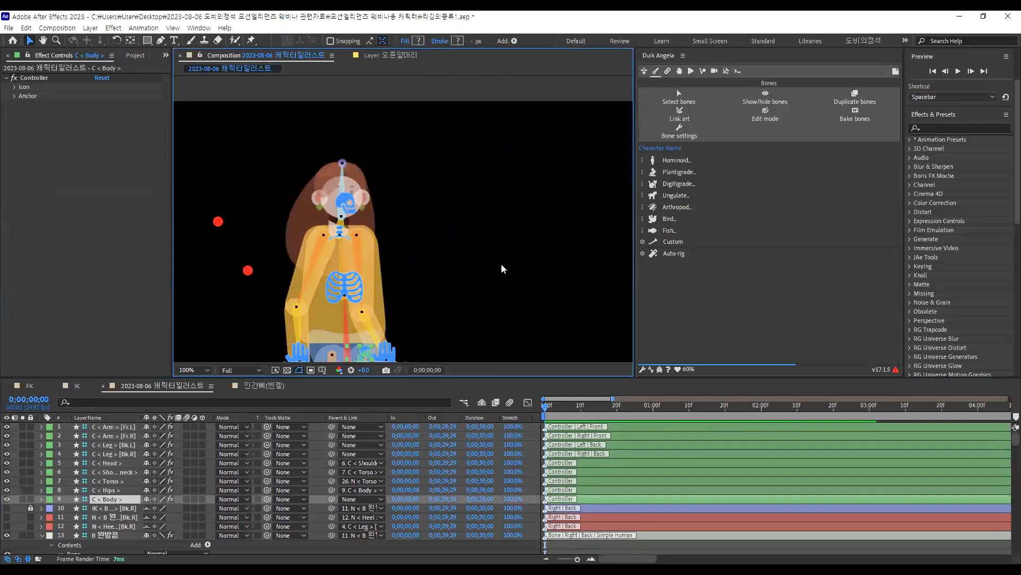
# Collapse the expanded properties of all layers in the character composition's timeline
pyautogui.click(501, 264)
pyautogui.scroll(-5, 129, 500)
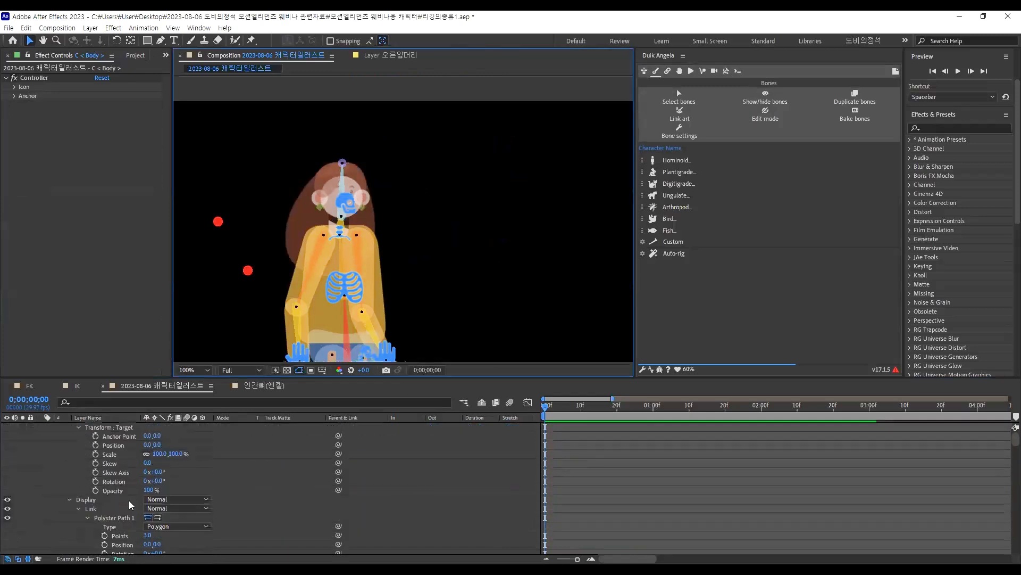
pyautogui.scroll(-8, 133, 499)
pyautogui.press('`')
pyautogui.scroll(10, 262, 208)
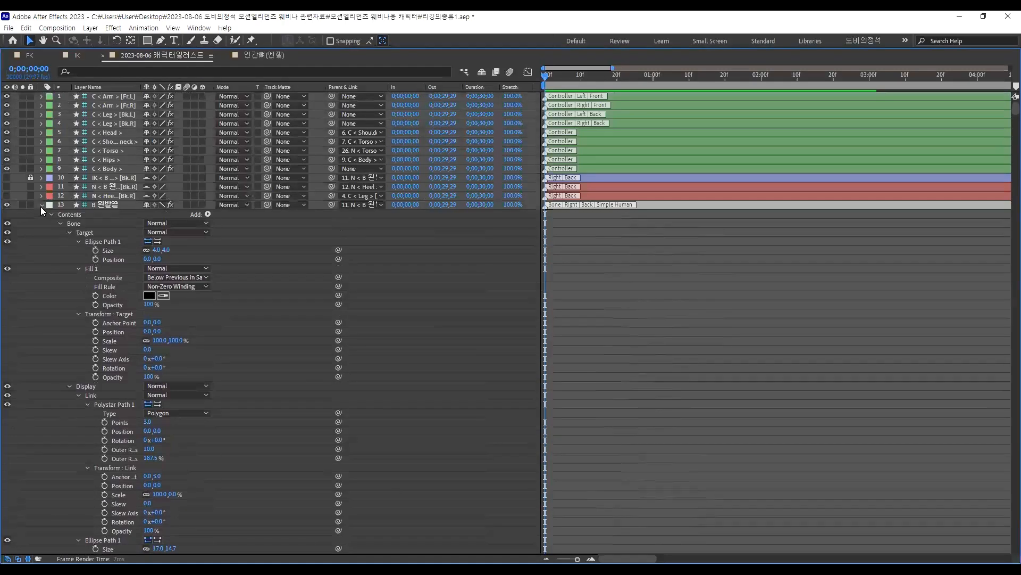
pyautogui.click(42, 204)
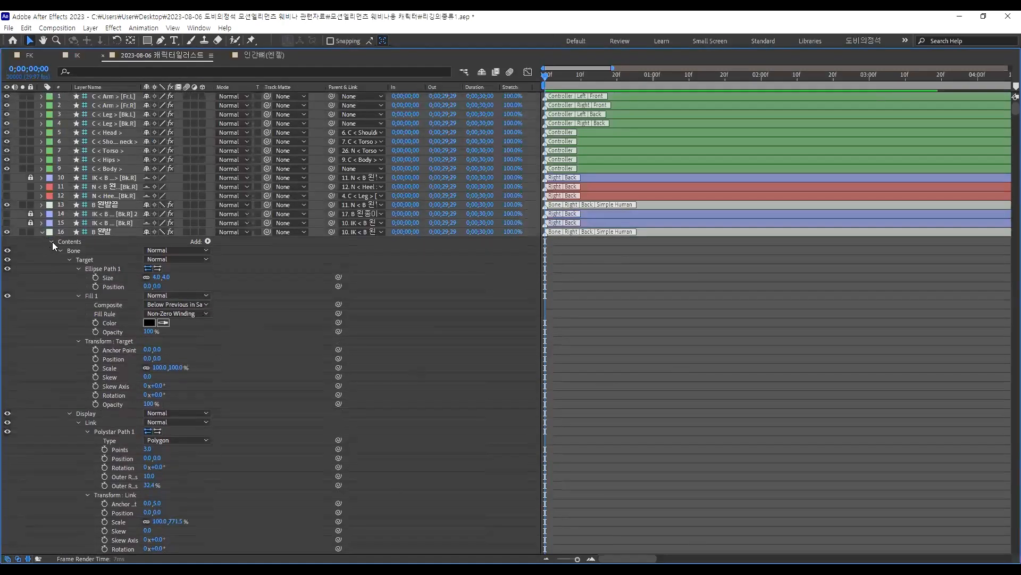
pyautogui.hotkey('ctrl', 'a')
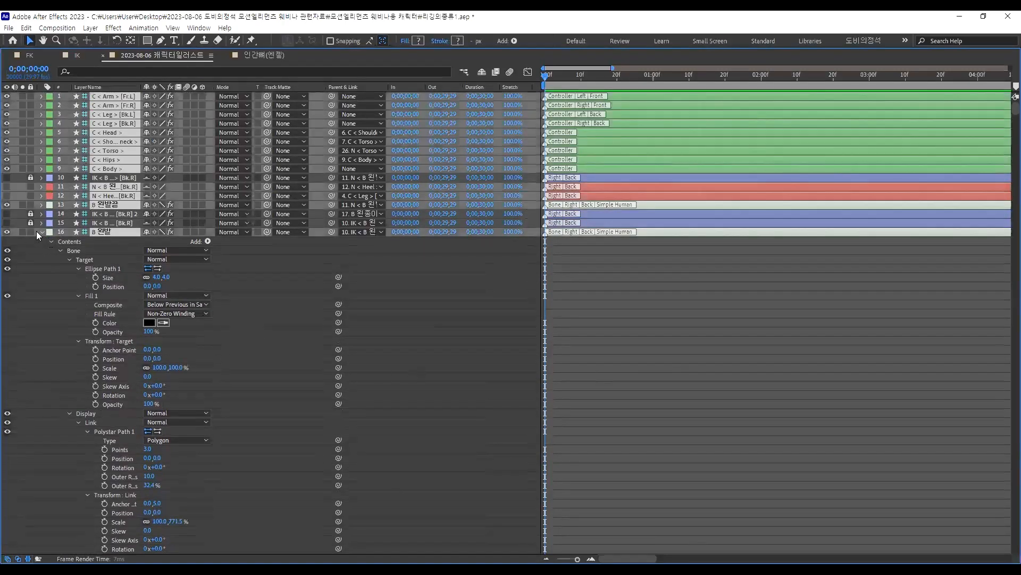
pyautogui.press('u')
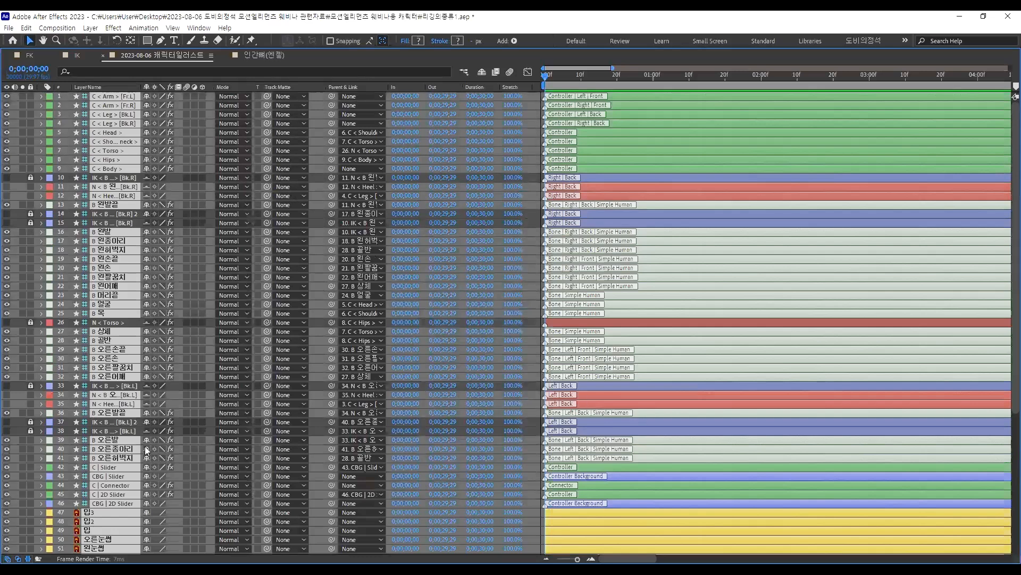
pyautogui.press('`')
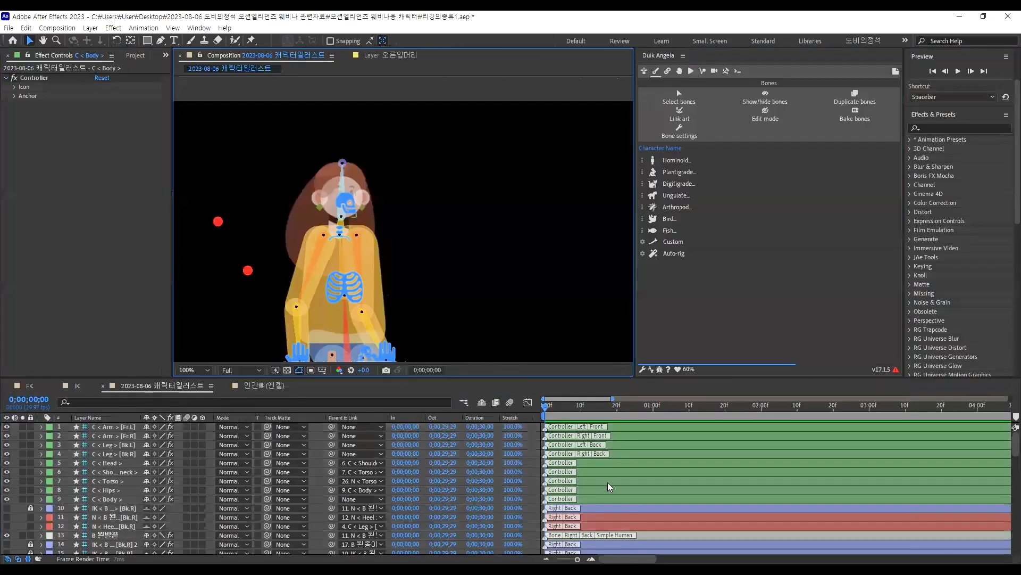
# Parent the yellow-labelled face and hair layers, except 얼굴 and 뒷머리, to the 5. C < Head > controller
pyautogui.scroll(-5, 608, 482)
pyautogui.scroll(-2, 599, 487)
pyautogui.press('`')
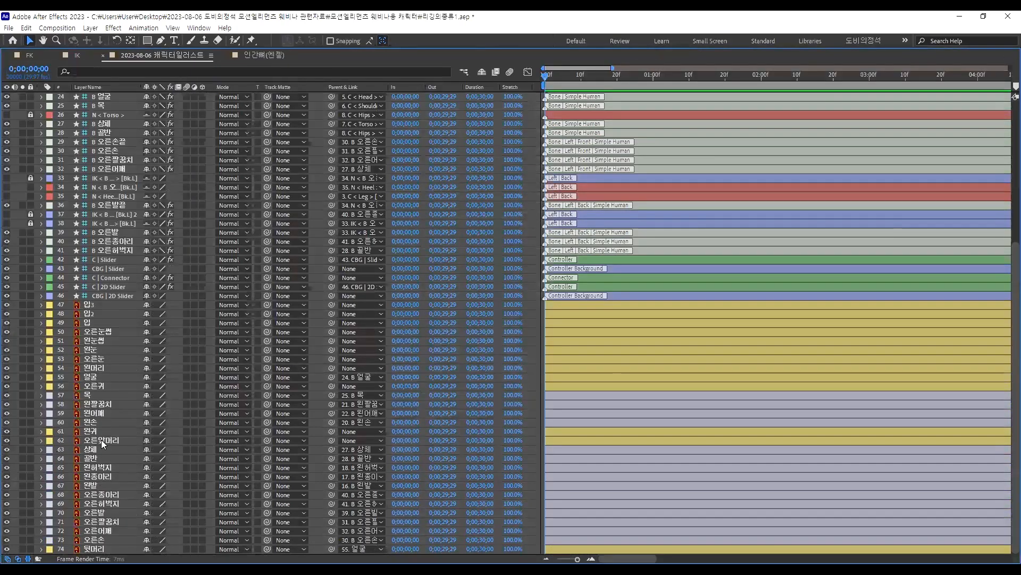
pyautogui.click(50, 430)
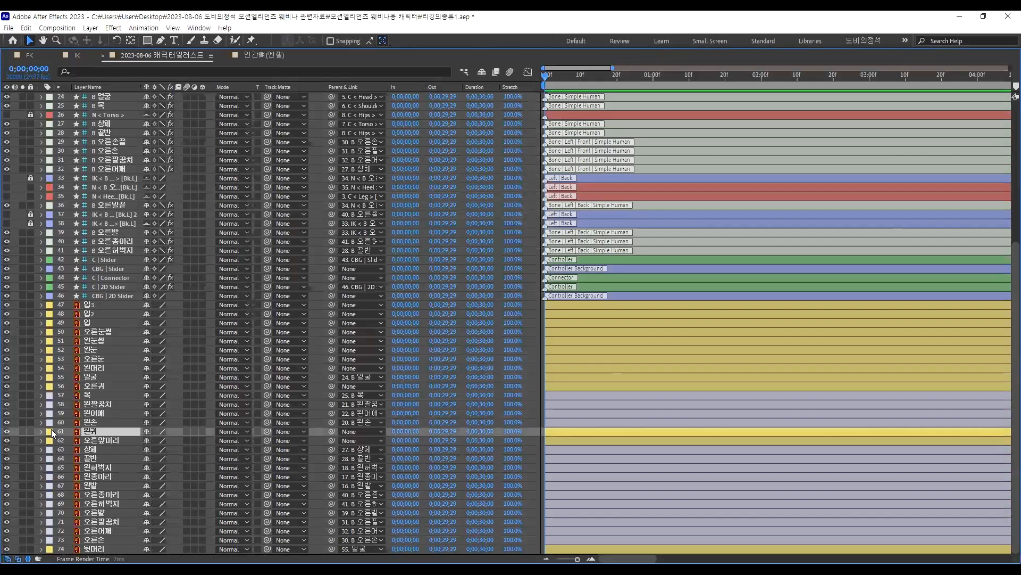
pyautogui.click(61, 207)
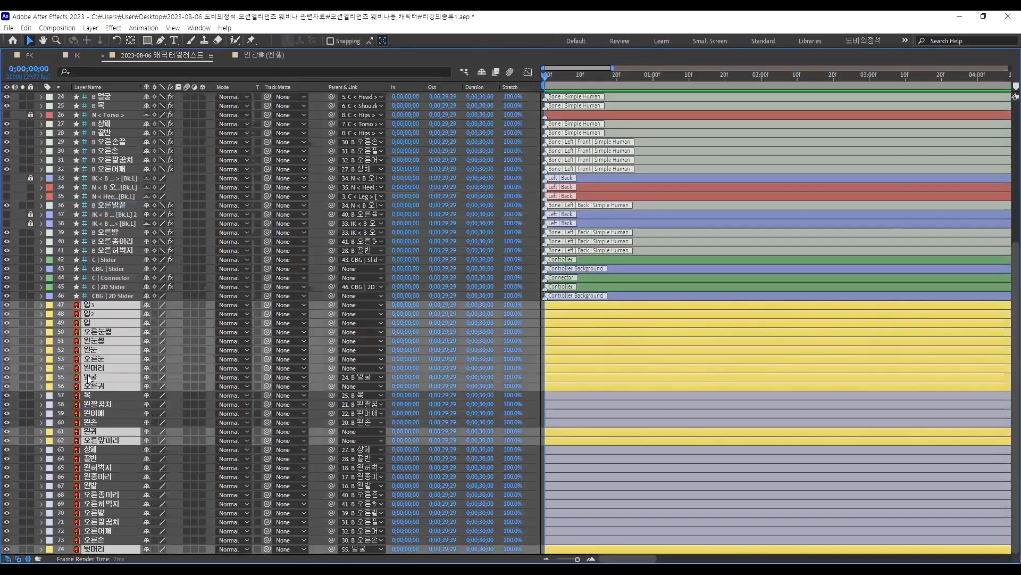
pyautogui.keyDown('ctrl'); pyautogui.click(102, 377); pyautogui.keyUp('ctrl')
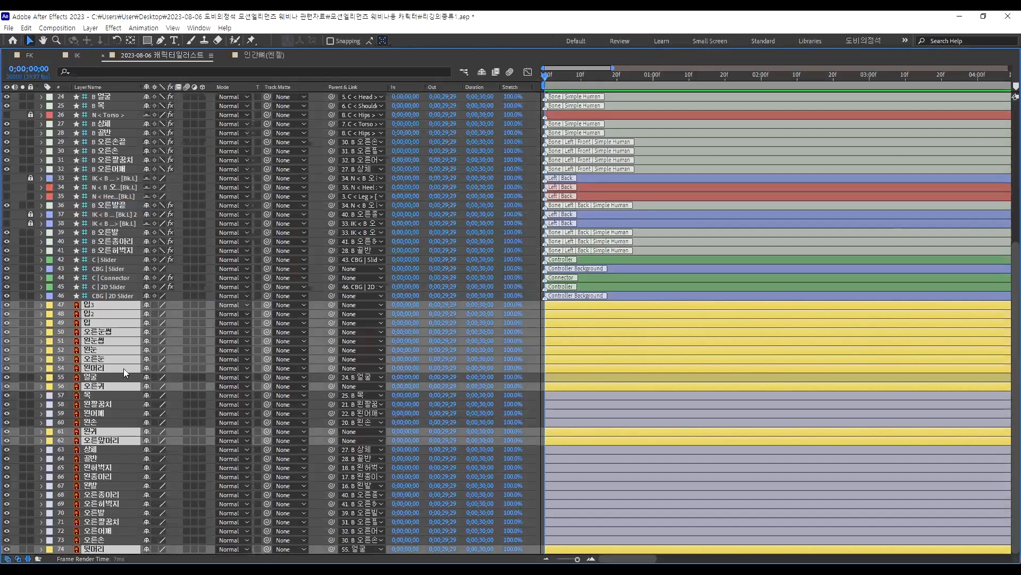
pyautogui.keyDown('ctrl'); pyautogui.click(104, 551); pyautogui.keyUp('ctrl')
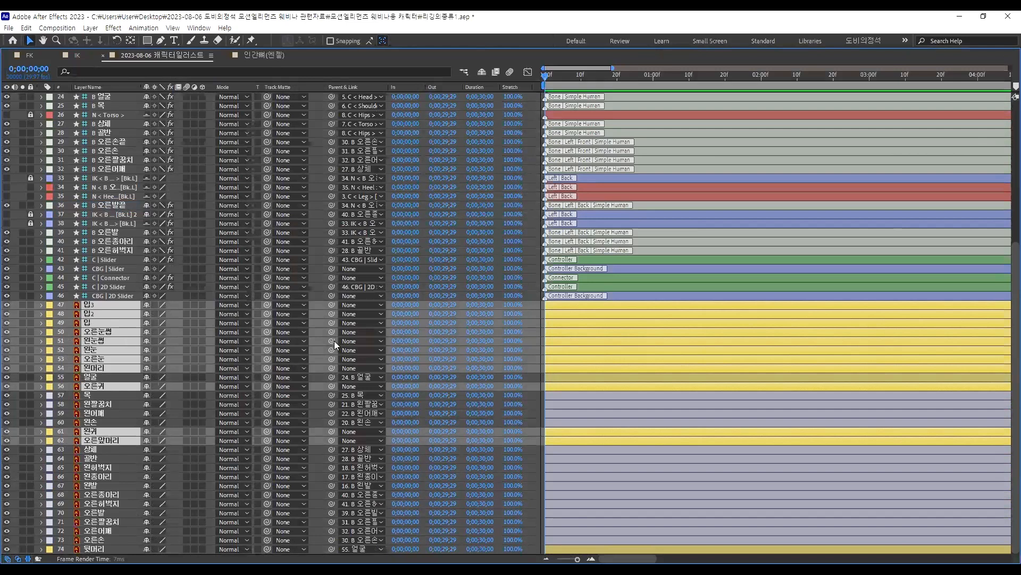
pyautogui.scroll(1, 339, 335)
pyautogui.scroll(6, 250, 345)
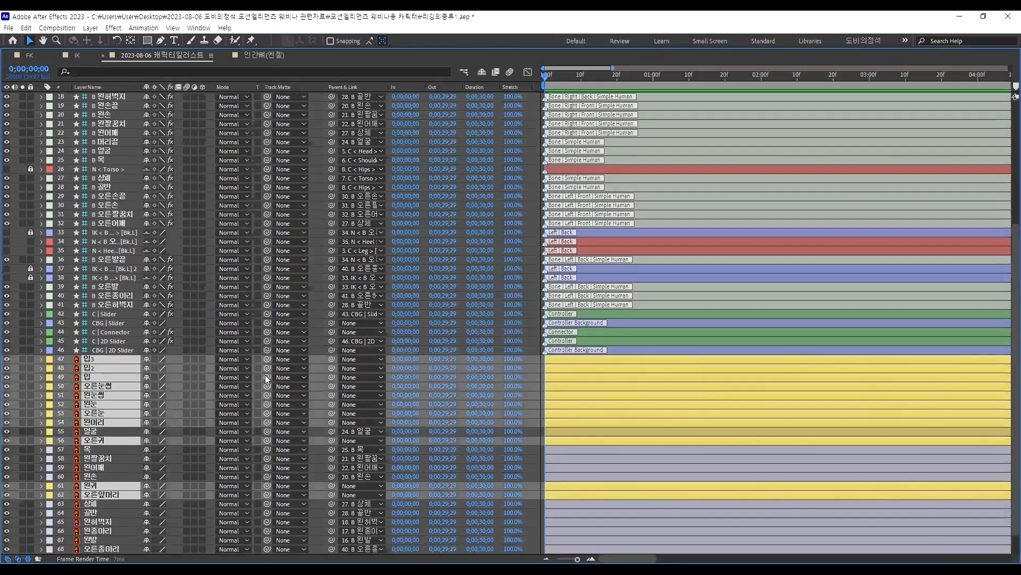
pyautogui.scroll(-1, 292, 418)
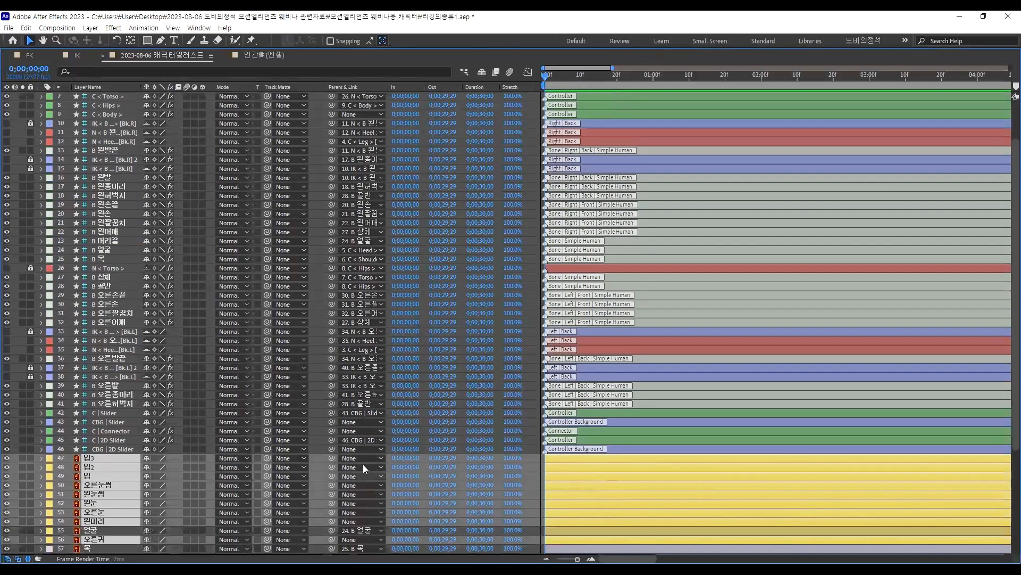
pyautogui.click(376, 460)
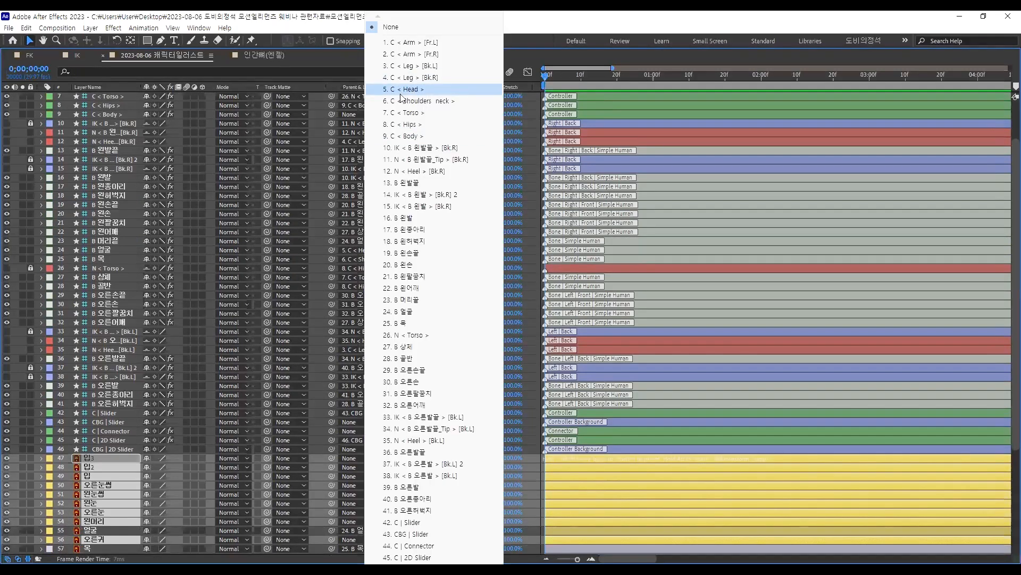
pyautogui.click(402, 93)
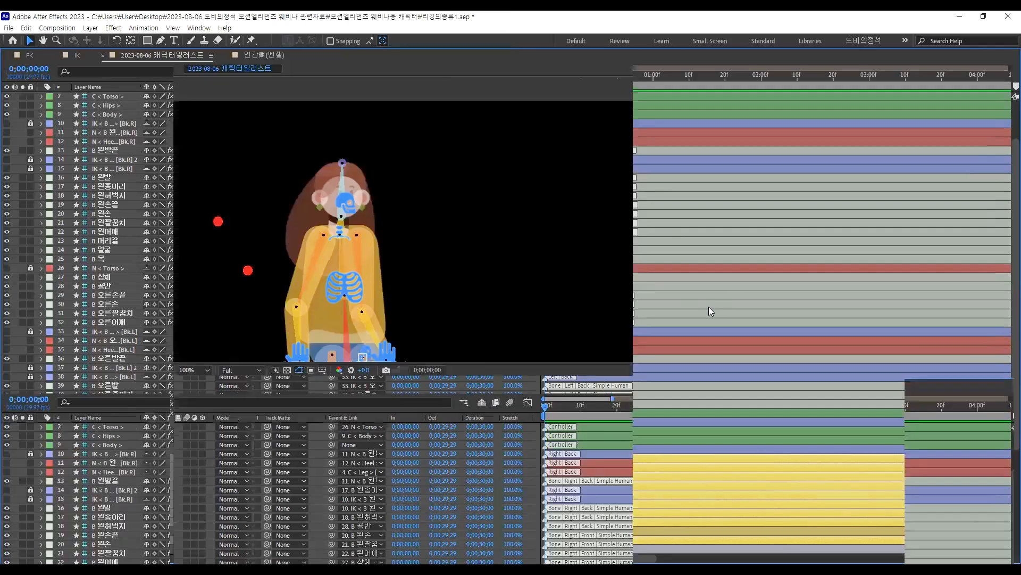
# Test that the face and hair follow by nudging the C < Body > controller down and back up
pyautogui.click(496, 270)
pyautogui.click(590, 448)
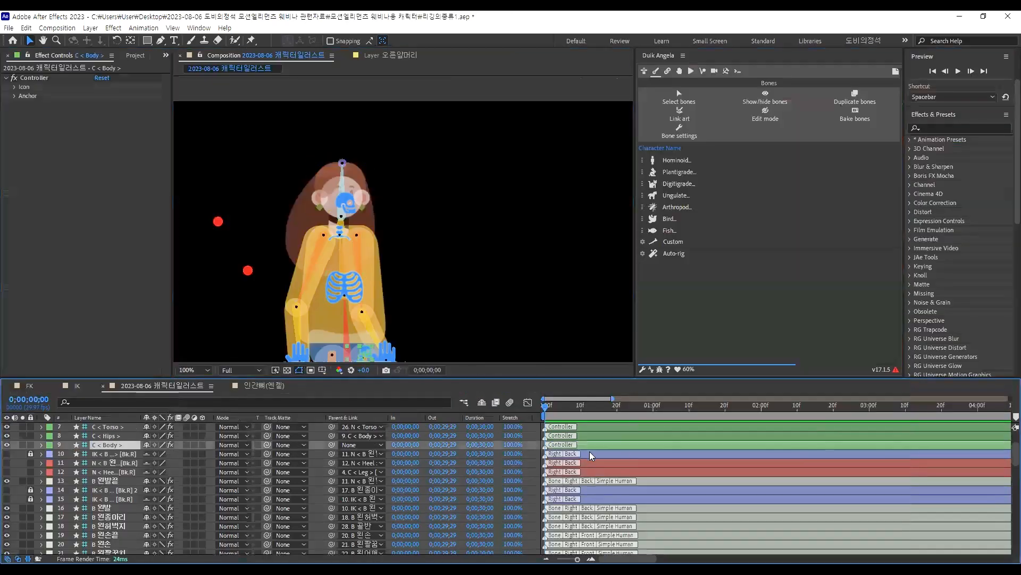
pyautogui.hotkey('shift', 'Down')
pyautogui.hotkey('shift', 'Up')
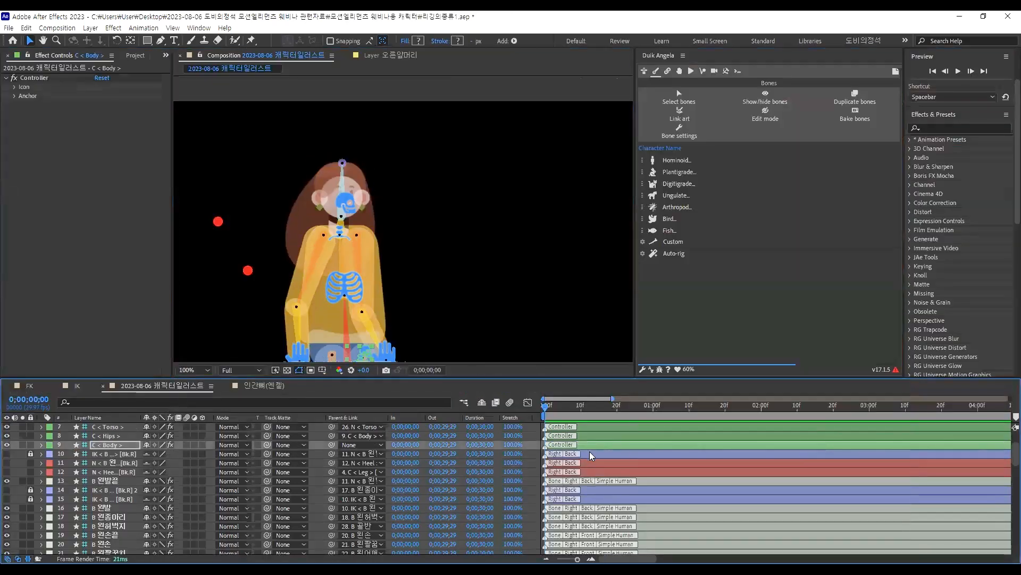
pyautogui.hotkey('shift', 'Down')
pyautogui.hotkey('shift', 'Up')
# Test the knee bend by moving the C < Leg > [Bk.L] controller up and forward, and undo the move
pyautogui.scroll(-12, 634, 486)
pyautogui.scroll(-2, 648, 481)
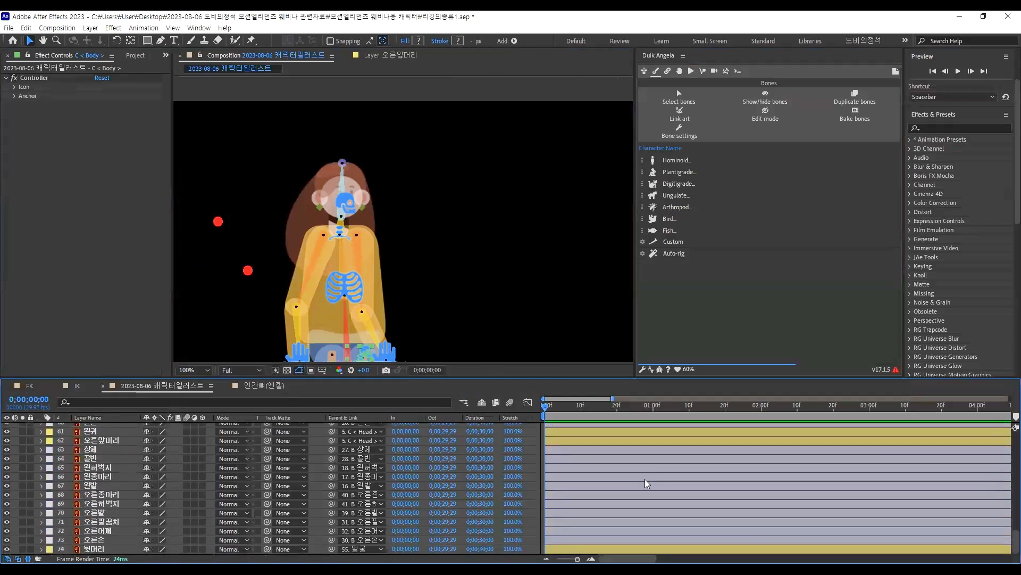
pyautogui.scroll(-2, 427, 202)
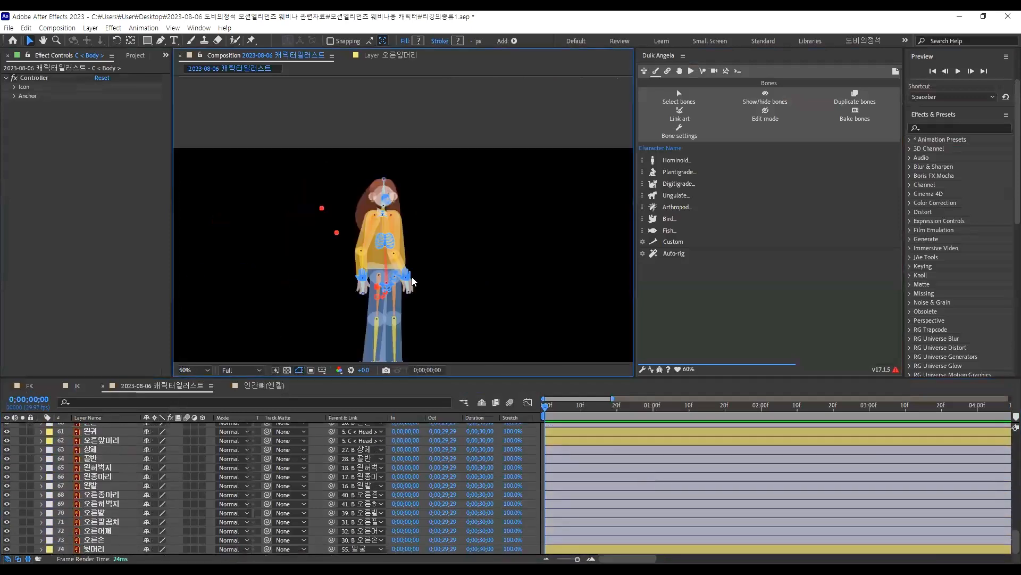
pyautogui.moveTo(408, 285); pyautogui.dragTo(403, 172)
pyautogui.click(391, 257)
pyautogui.moveTo(402, 213); pyautogui.dragTo(455, 177)
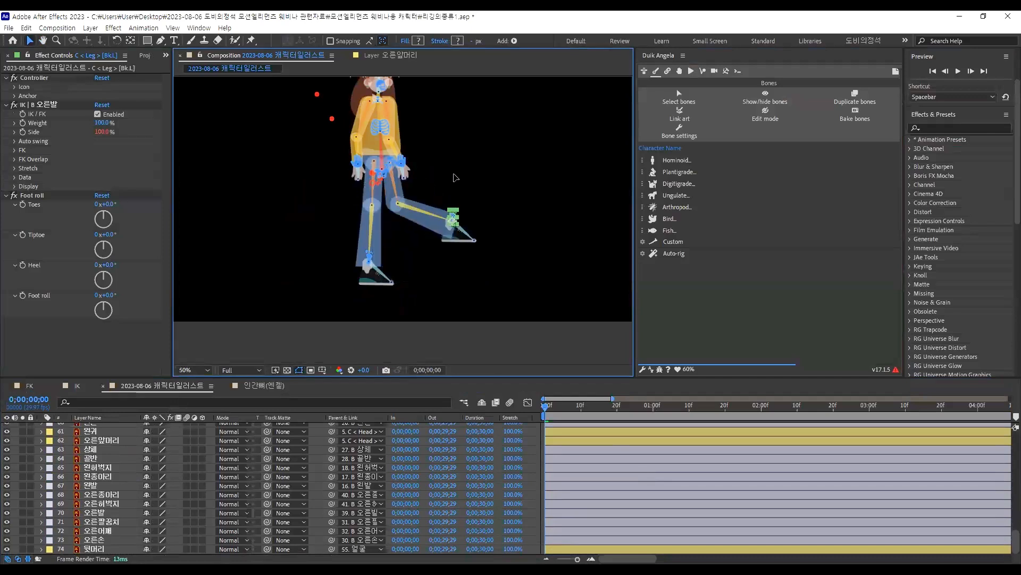
pyautogui.hotkey('ctrl', 'z')
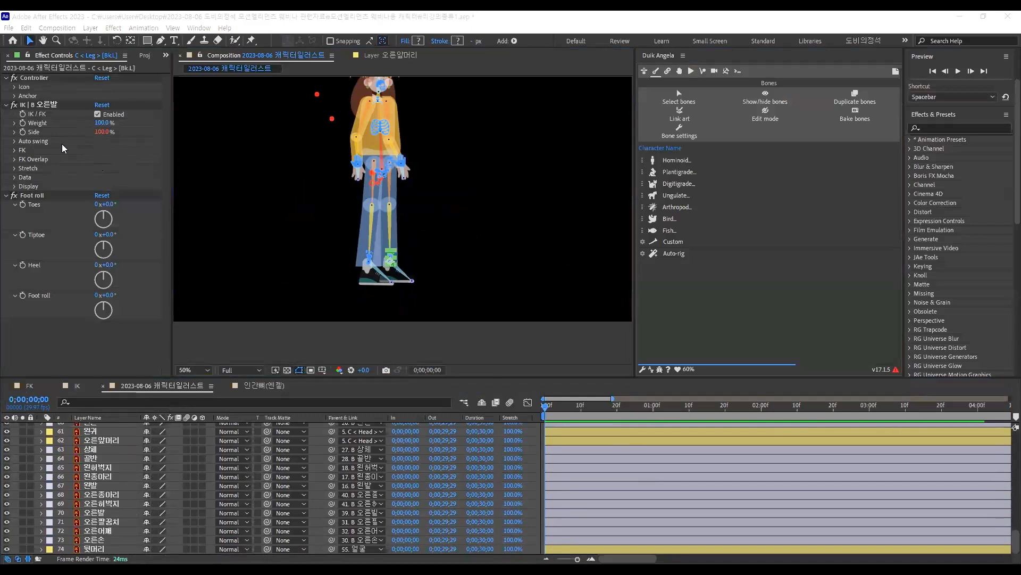
# Set the Side value of the IK | B 오른발 effect on C < Leg > [Bk.L] to -100%
pyautogui.click(102, 132)
pyautogui.write('-100')
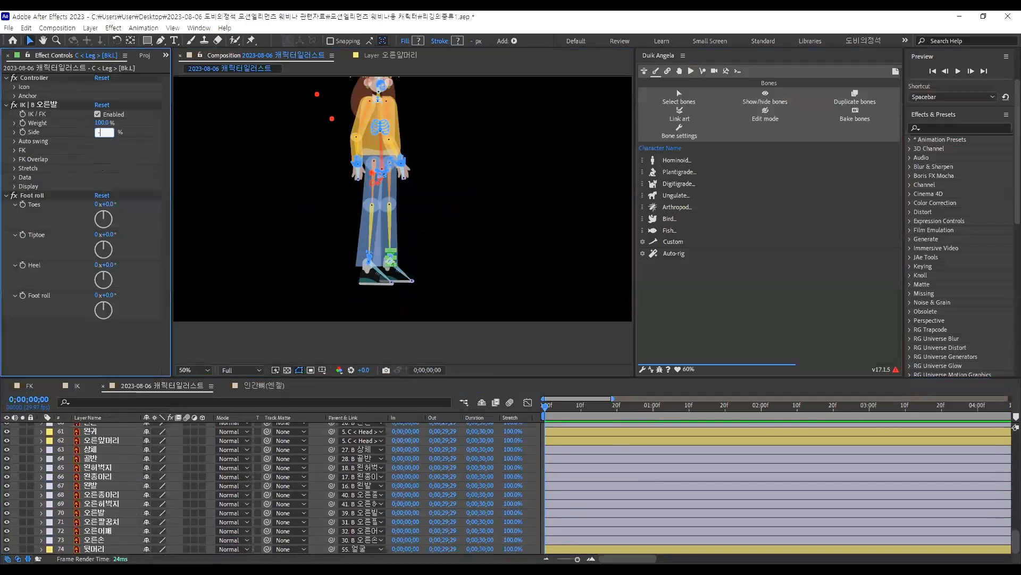
pyautogui.press('Return')
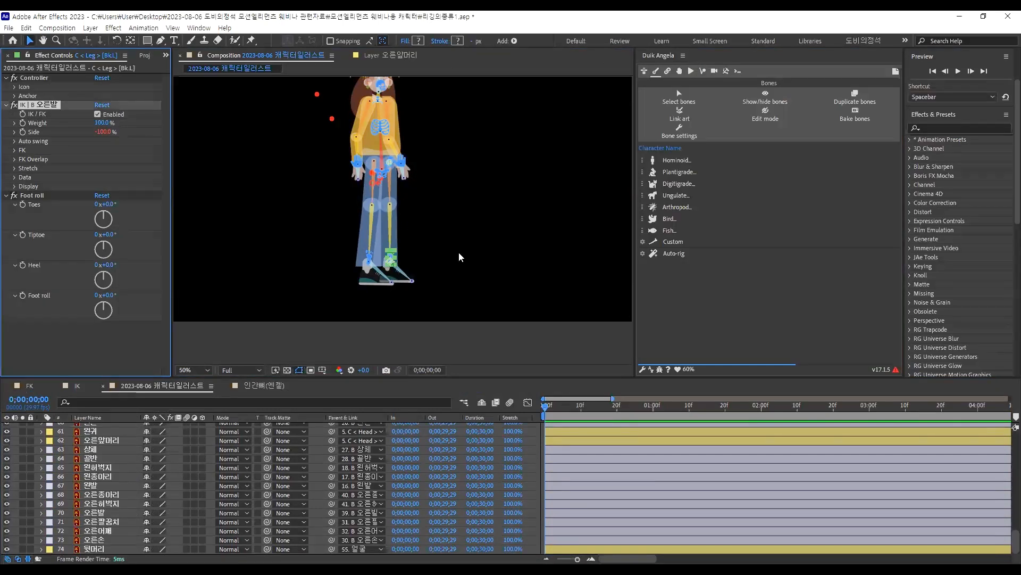
# Test the reversed knee direction by raising the C < Leg > [Bk.L] controller toward the hips, and undo the move
pyautogui.click(381, 262)
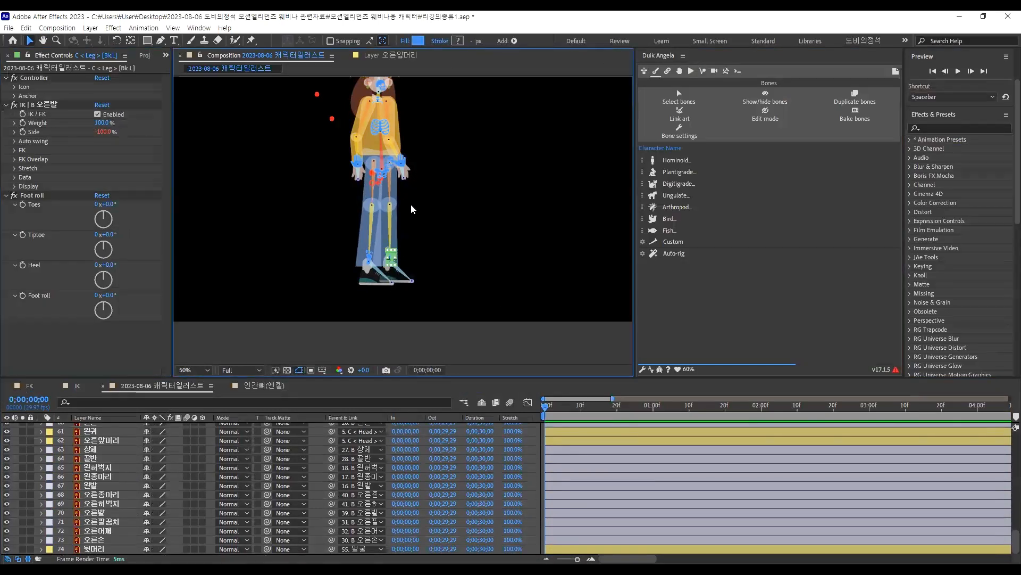
pyautogui.click(445, 261)
pyautogui.click(391, 258)
pyautogui.moveTo(394, 223); pyautogui.dragTo(385, 191)
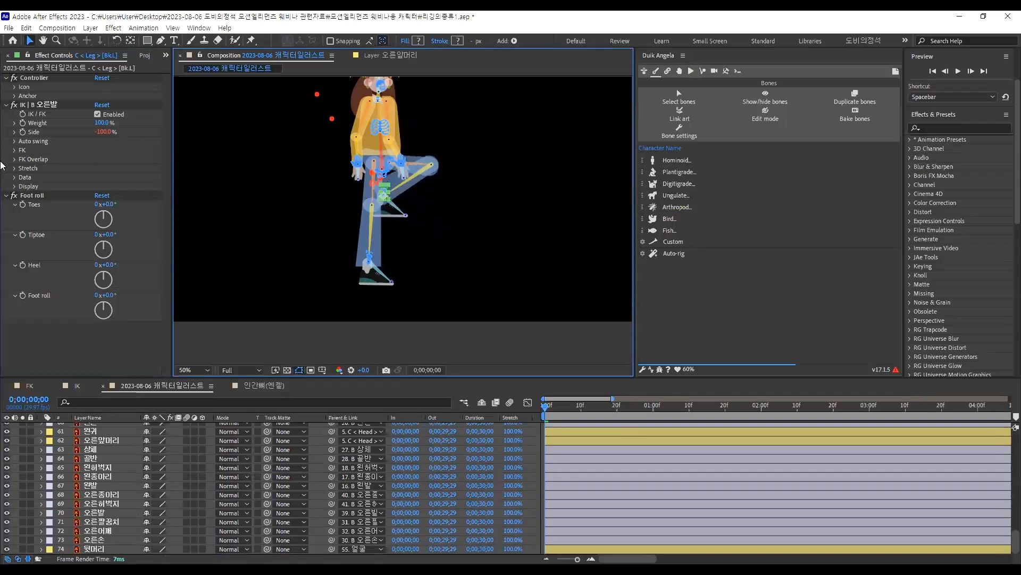
pyautogui.hotkey('ctrl', 'z')
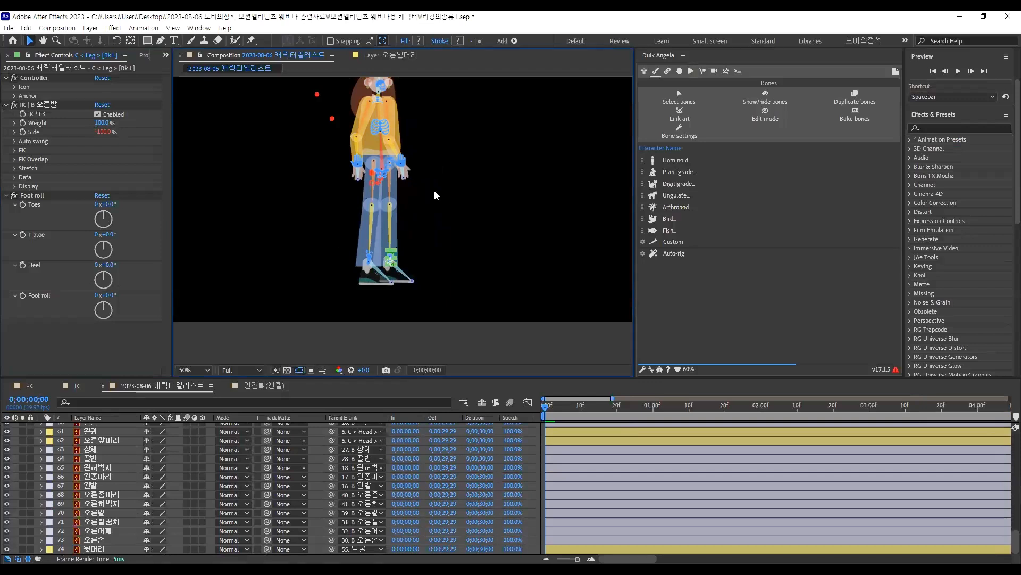
# Test the leg's stretching by pulling the C < Leg > [Bk.L] controller far forward, and undo the move
pyautogui.scroll(1, 378, 263)
pyautogui.moveTo(404, 252); pyautogui.dragTo(564, 292)
pyautogui.hotkey('ctrl', 'z')
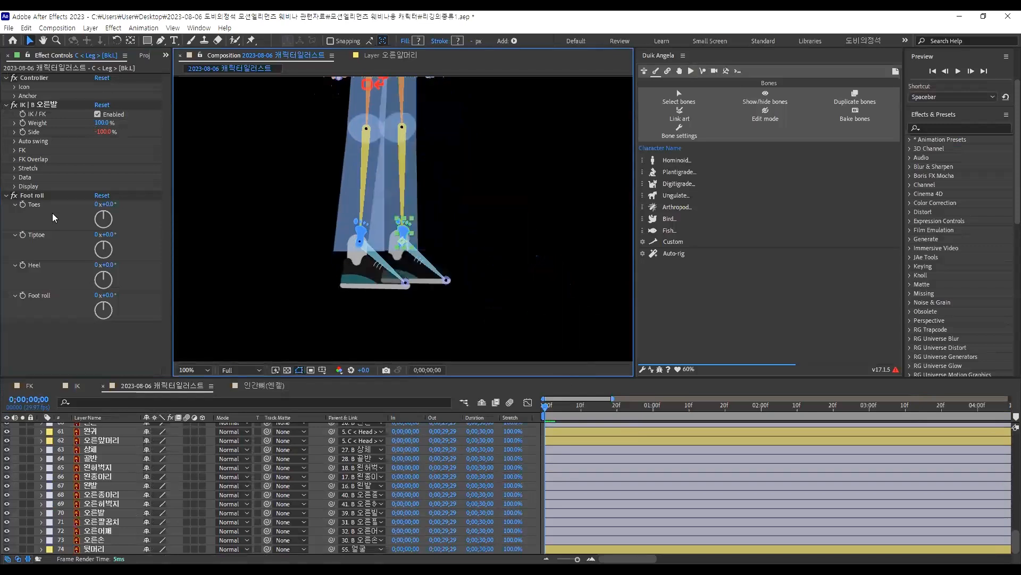
# Turn off Auto-Stretch in the IK effects of the C < Leg > [Bk.L] and C < Leg > [Bk.R] controllers
pyautogui.click(14, 168)
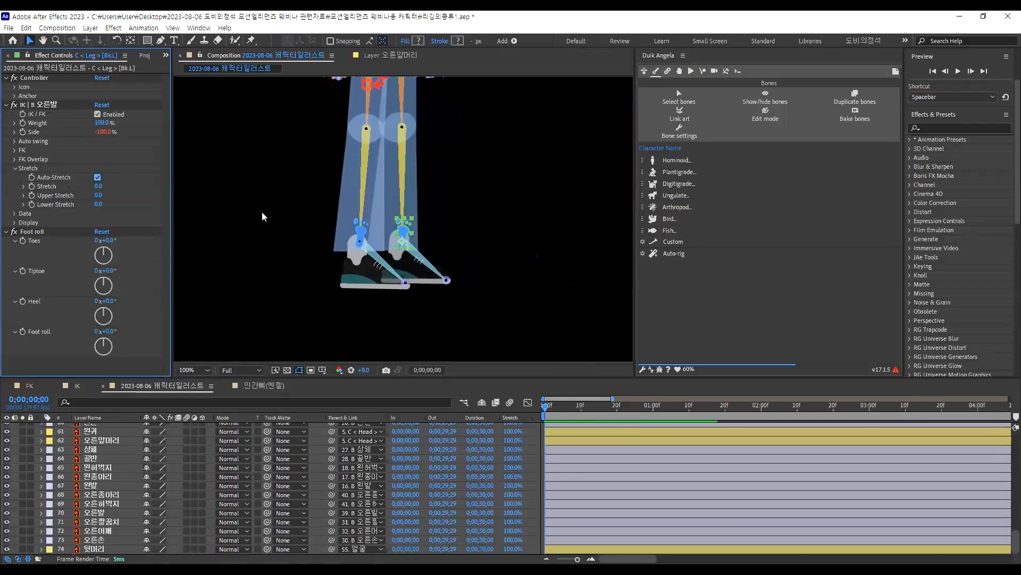
pyautogui.click(357, 228)
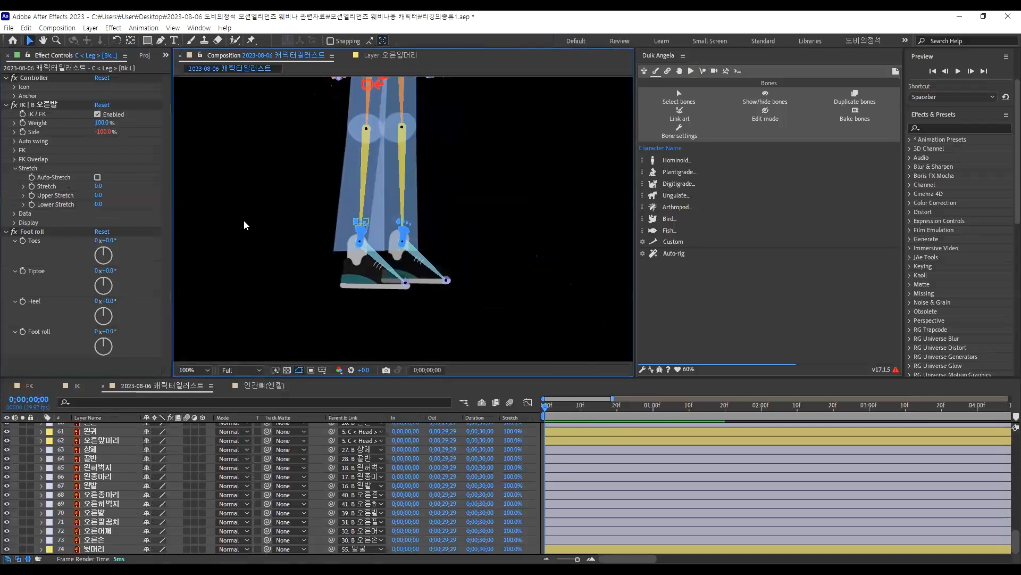
pyautogui.click(14, 168)
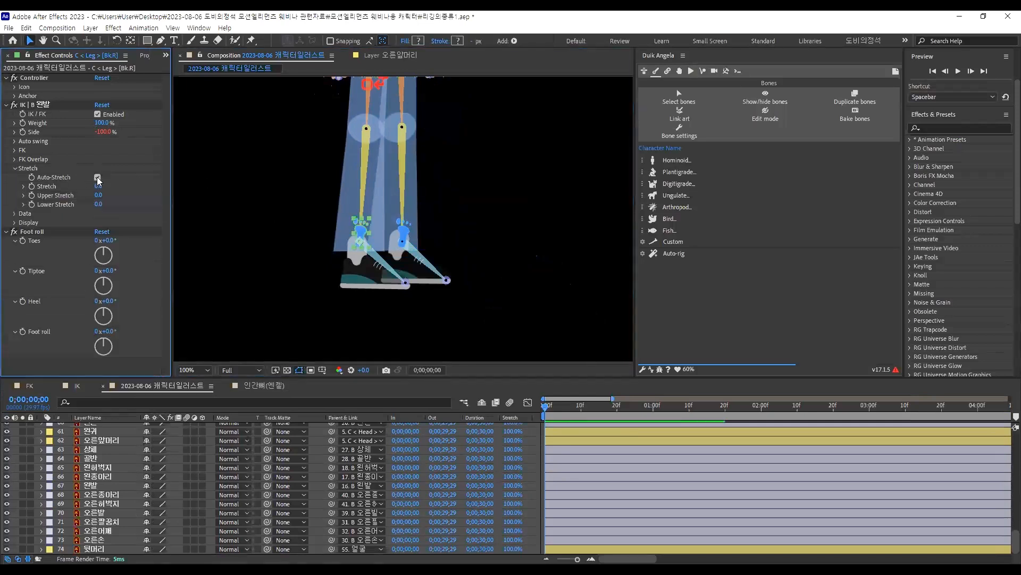
# Turn off Auto-Stretch in the IK effects of the C < Arm > [Fr.L] and C < Arm > [Fr.R] controllers
pyautogui.scroll(5, 473, 200)
pyautogui.click(437, 197)
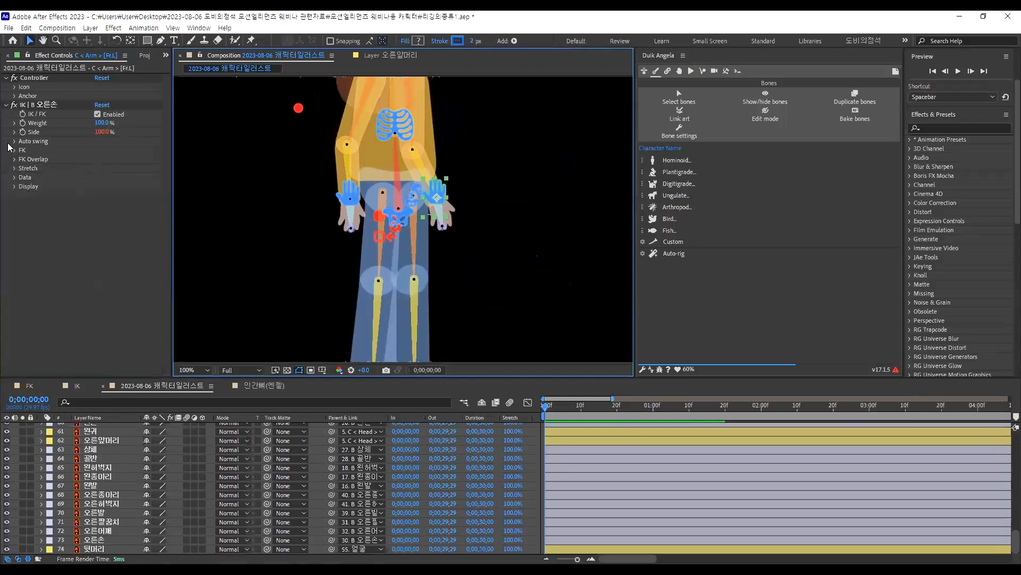
pyautogui.click(14, 168)
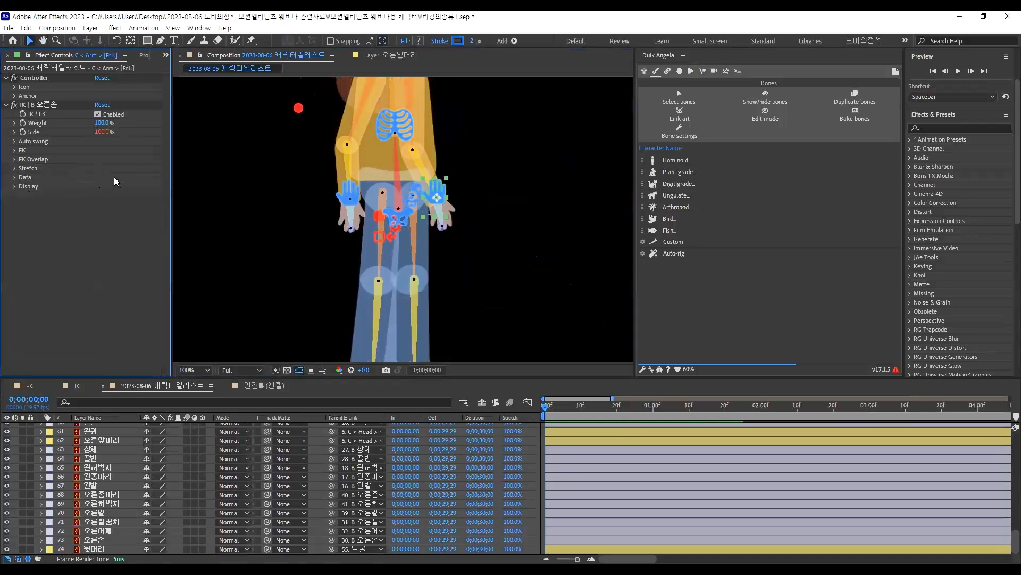
pyautogui.click(351, 194)
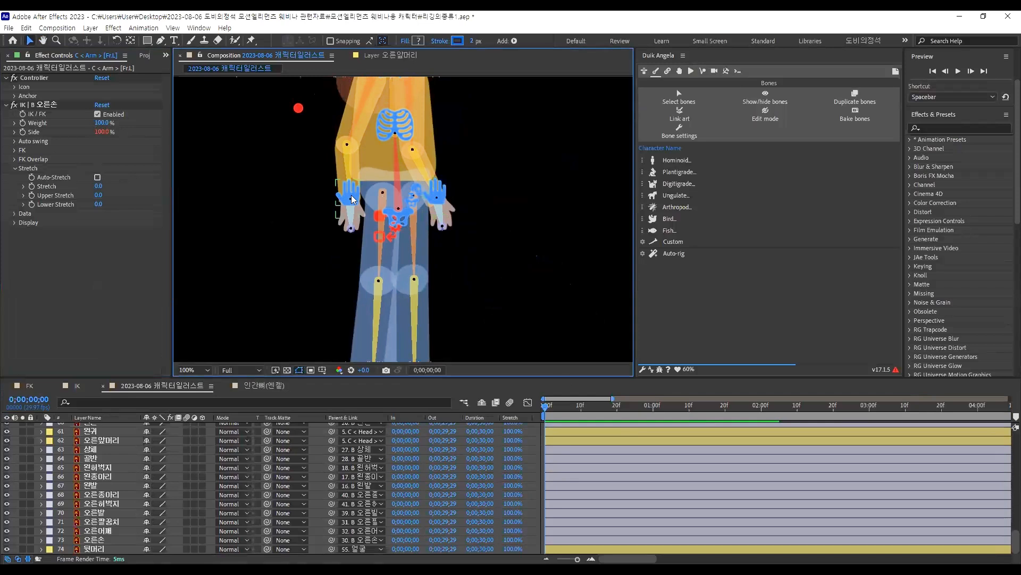
pyautogui.click(14, 168)
pyautogui.click(98, 177)
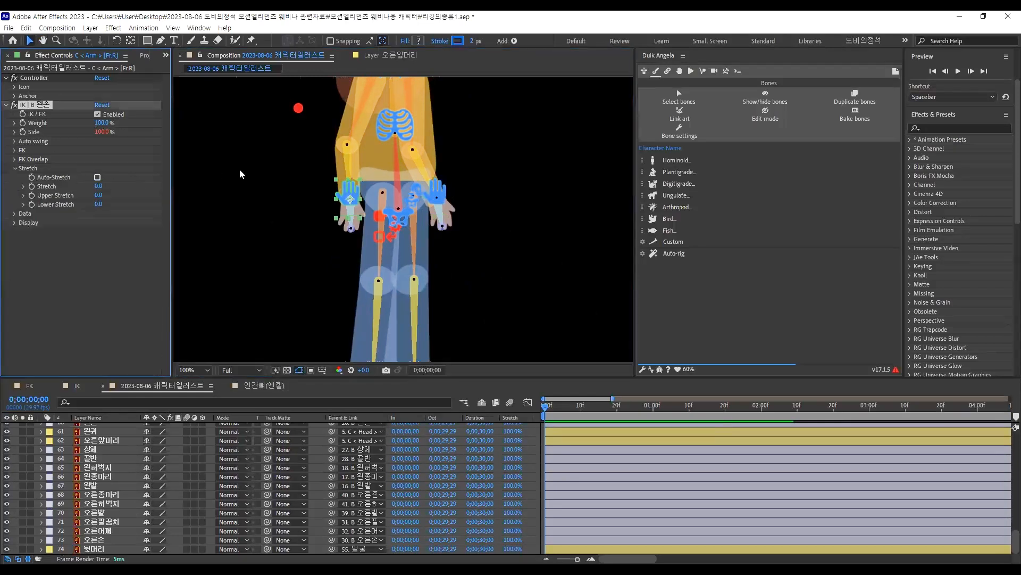
# Test the leg without auto-stretch by pulling the C < Leg > [Bk.L] controller far forward and down, and undo the move
pyautogui.scroll(-4, 402, 157)
pyautogui.scroll(2, 416, 164)
pyautogui.scroll(-2, 416, 165)
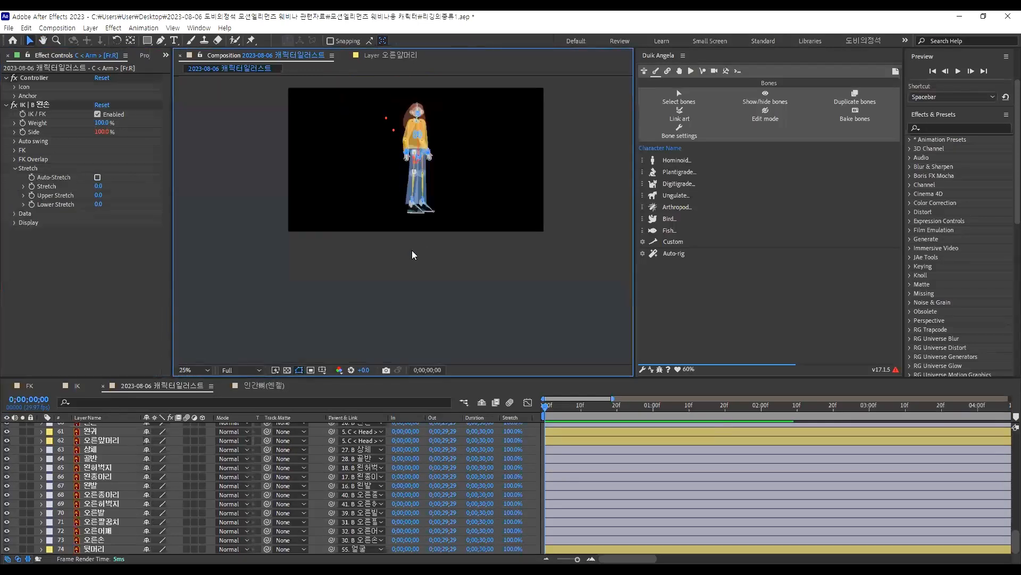
pyautogui.scroll(3, 433, 203)
pyautogui.moveTo(534, 156); pyautogui.dragTo(521, 199)
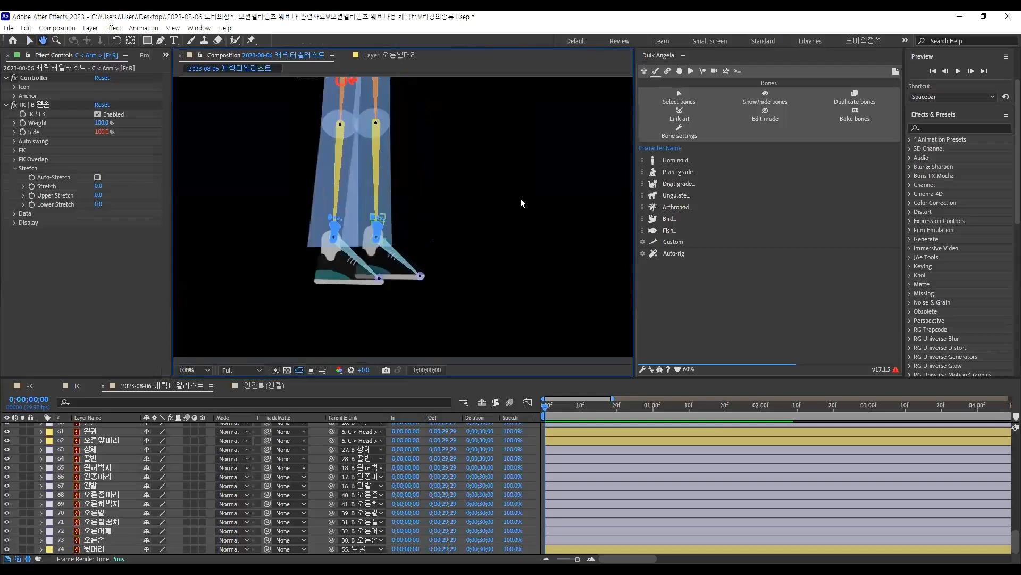
pyautogui.press('v')
pyautogui.click(379, 227)
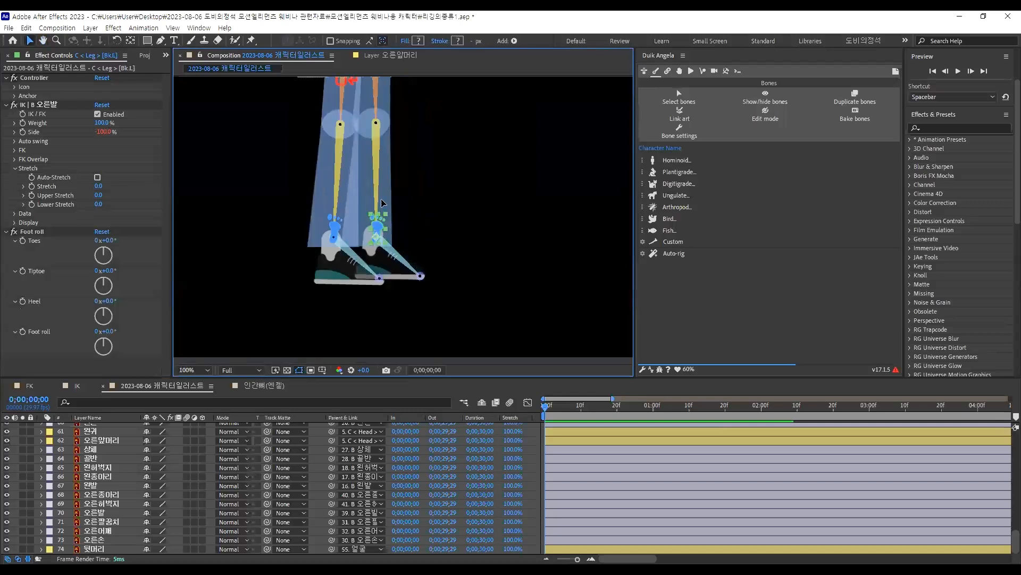
pyautogui.moveTo(392, 153); pyautogui.dragTo(561, 254)
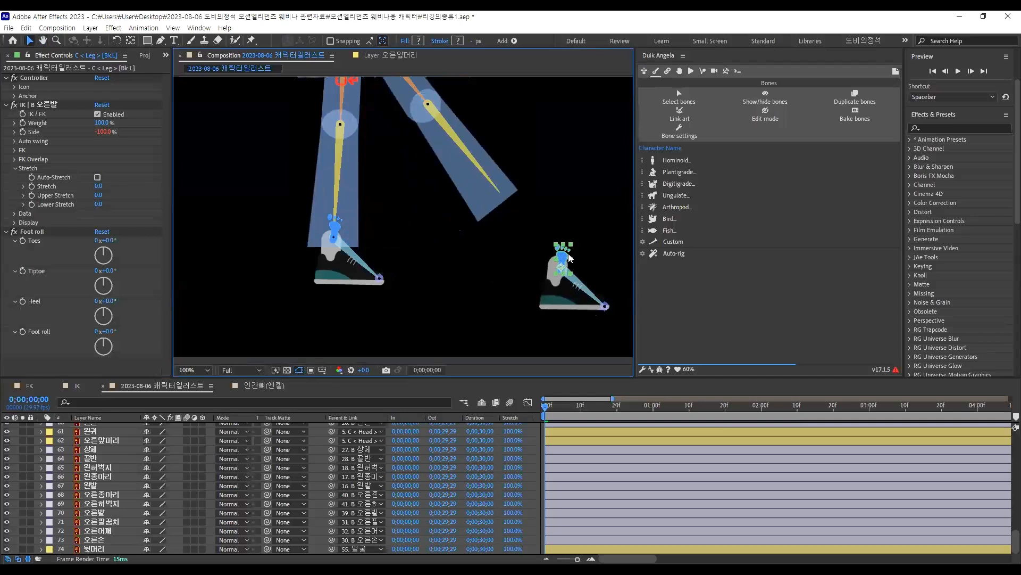
pyautogui.hotkey('ctrl', 'z')
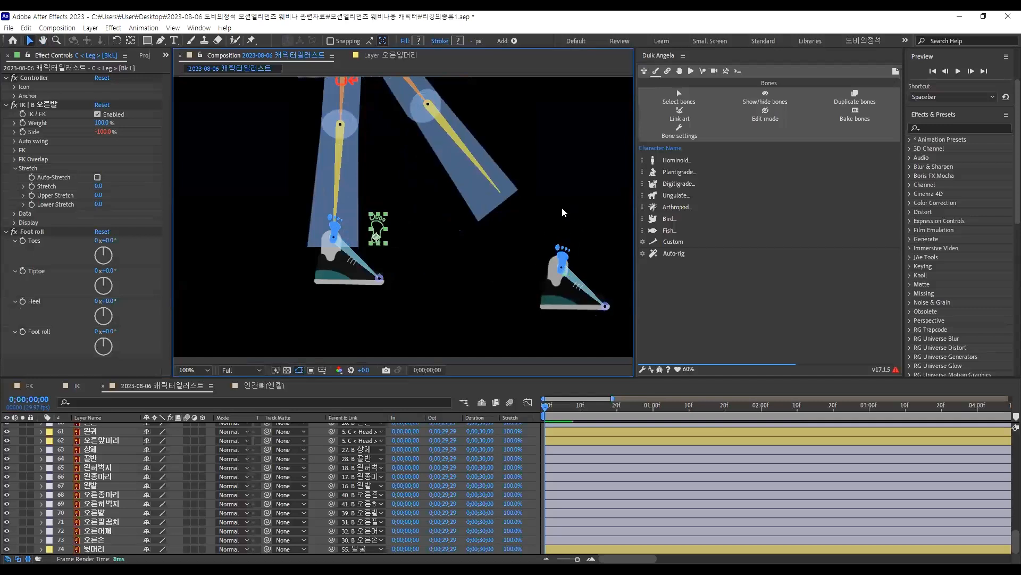
pyautogui.click(237, 218)
# Set the opacity of all artwork layers from 오른눈썹 to 뒷머리 to 100% and collapse their properties
pyautogui.scroll(-4, 326, 161)
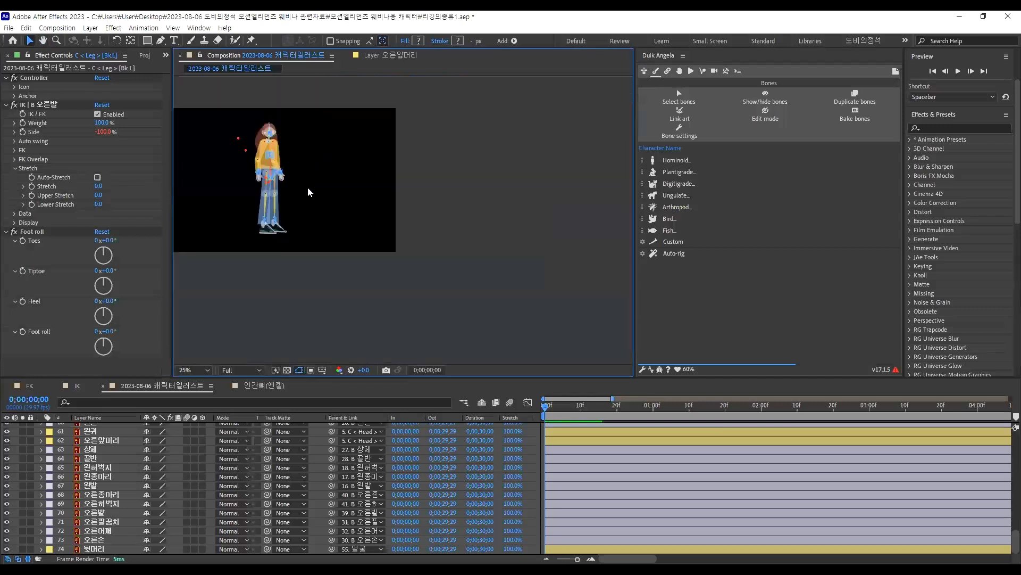
pyautogui.scroll(1, 380, 232)
pyautogui.press('v')
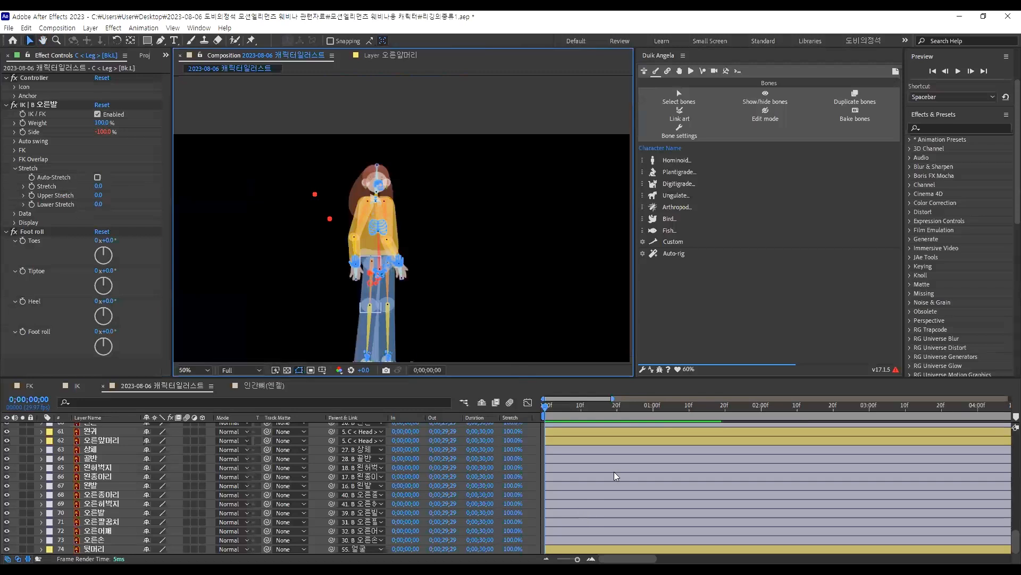
pyautogui.scroll(7, 638, 478)
pyautogui.scroll(3, 638, 478)
pyautogui.scroll(-6, 107, 457)
pyautogui.scroll(3, 98, 464)
pyautogui.click(92, 496)
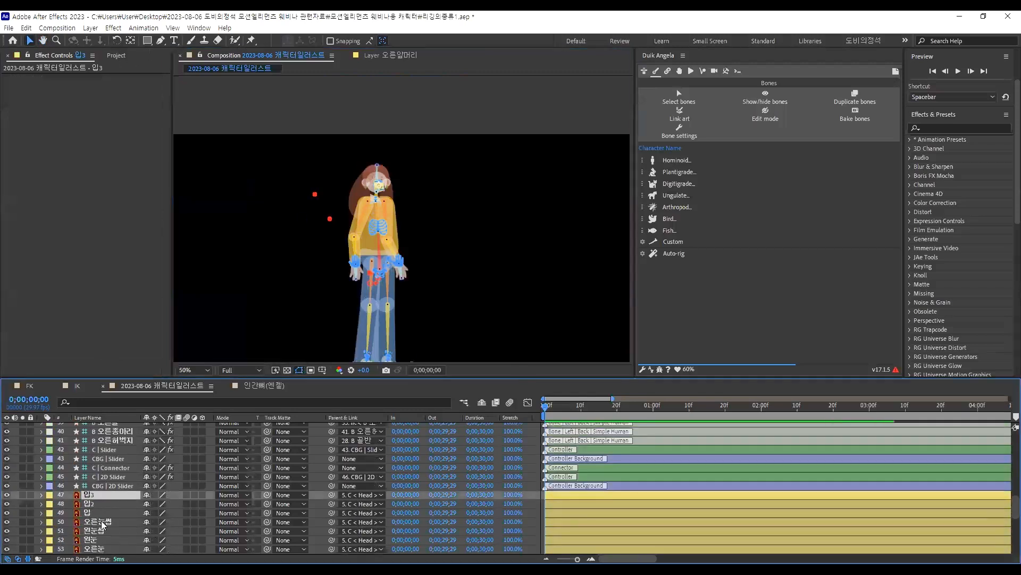
pyautogui.click(101, 522)
pyautogui.scroll(-7, 102, 520)
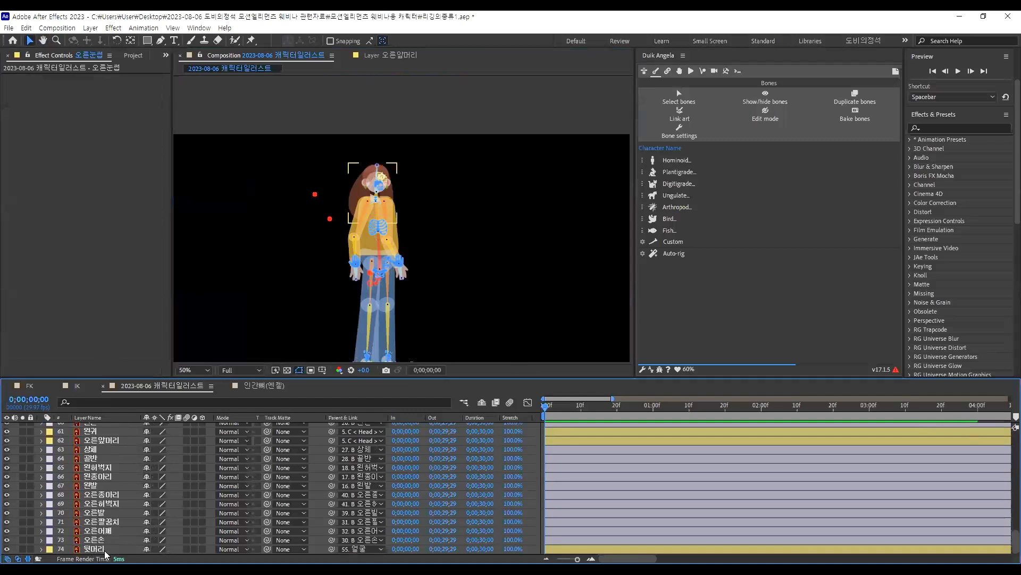
pyautogui.keyDown('shift'); pyautogui.click(104, 549); pyautogui.keyUp('shift')
pyautogui.press('t')
pyautogui.click(146, 436)
pyautogui.write('100')
pyautogui.press('Return')
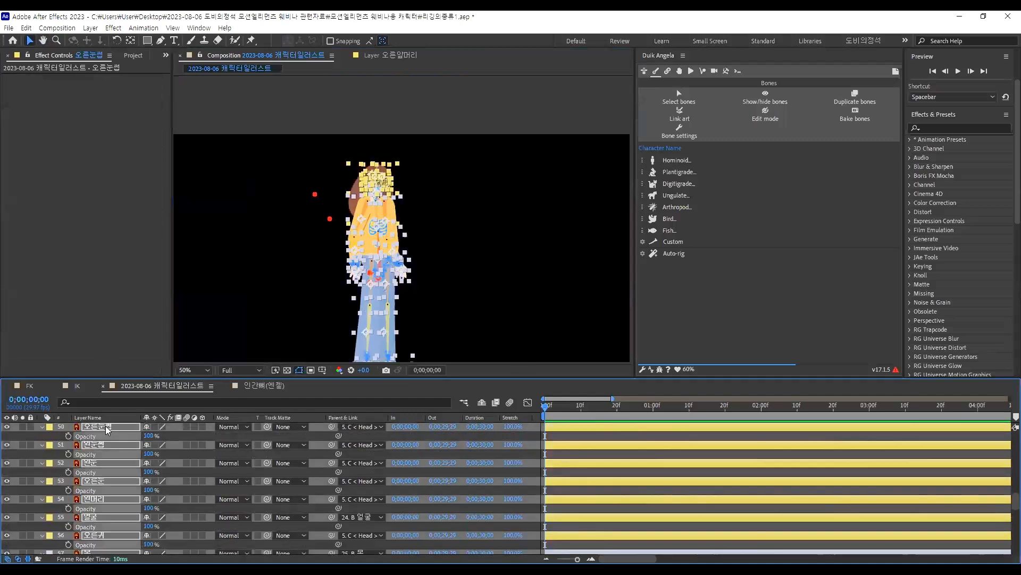
pyautogui.click(42, 427)
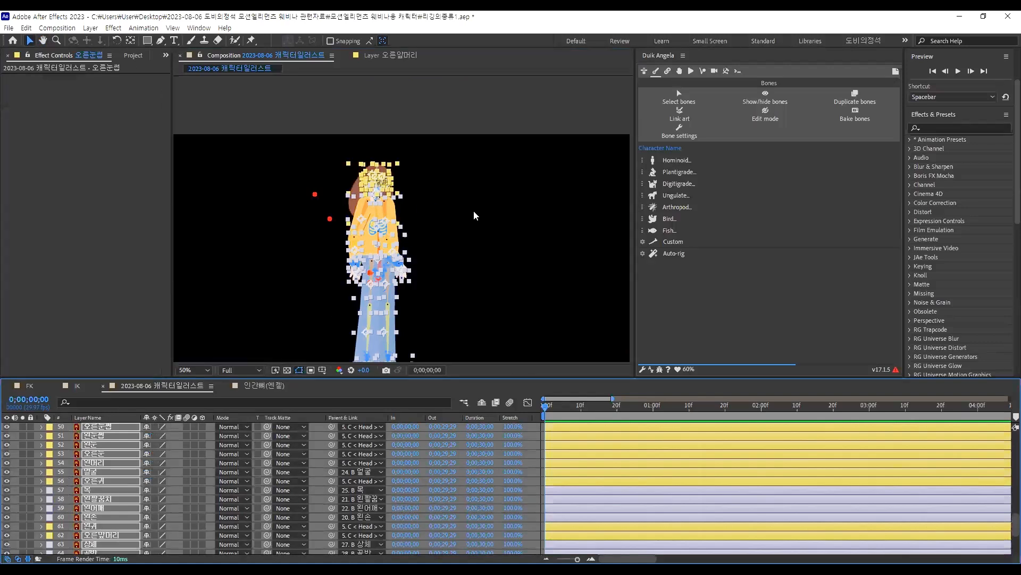
# Mark all artwork layers from 입3 to 뒷머리 as shy and hide shy layers in the timeline
pyautogui.click(496, 261)
pyautogui.scroll(2, 606, 482)
pyautogui.scroll(-5, 611, 481)
pyautogui.scroll(9, 610, 481)
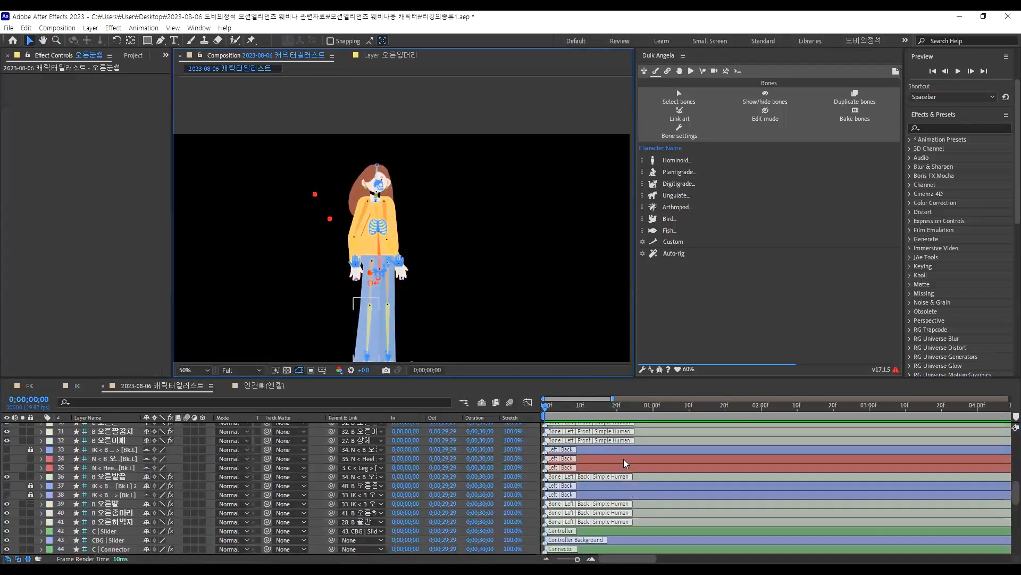
pyautogui.scroll(-4, 633, 462)
pyautogui.click(643, 467)
pyautogui.scroll(-5, 641, 472)
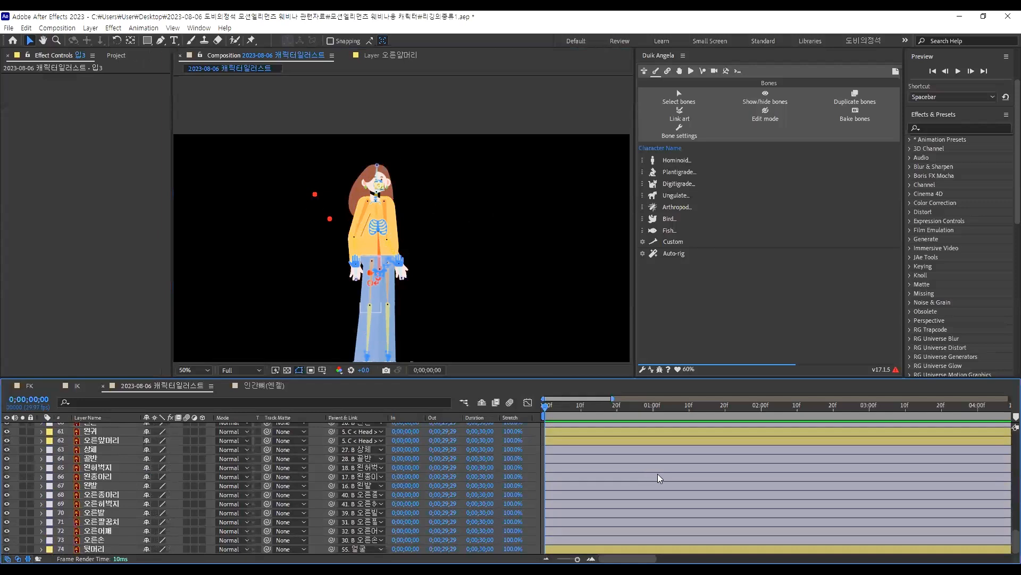
pyautogui.hotkey('ctrl', 'a')
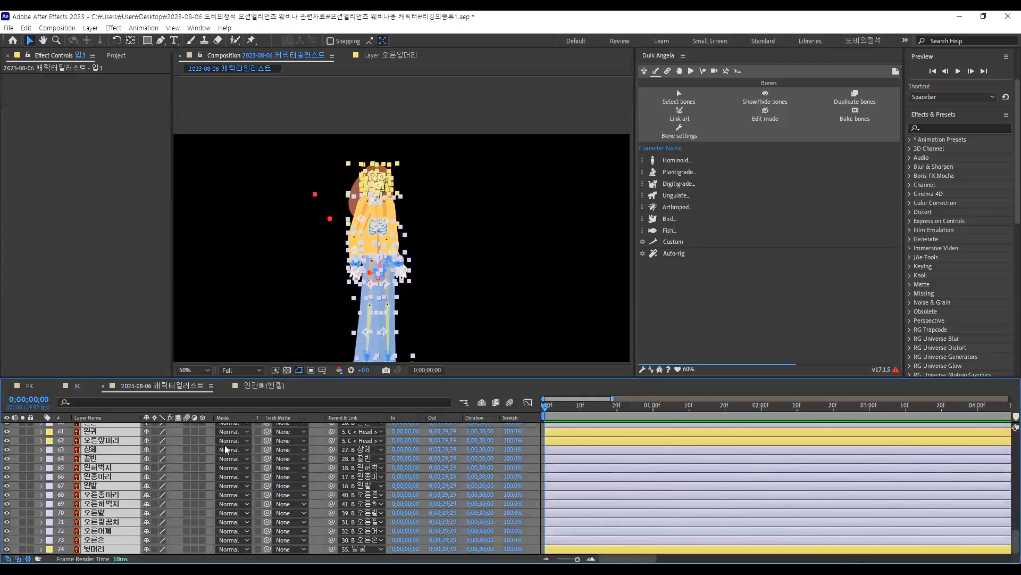
pyautogui.click(145, 440)
pyautogui.click(480, 404)
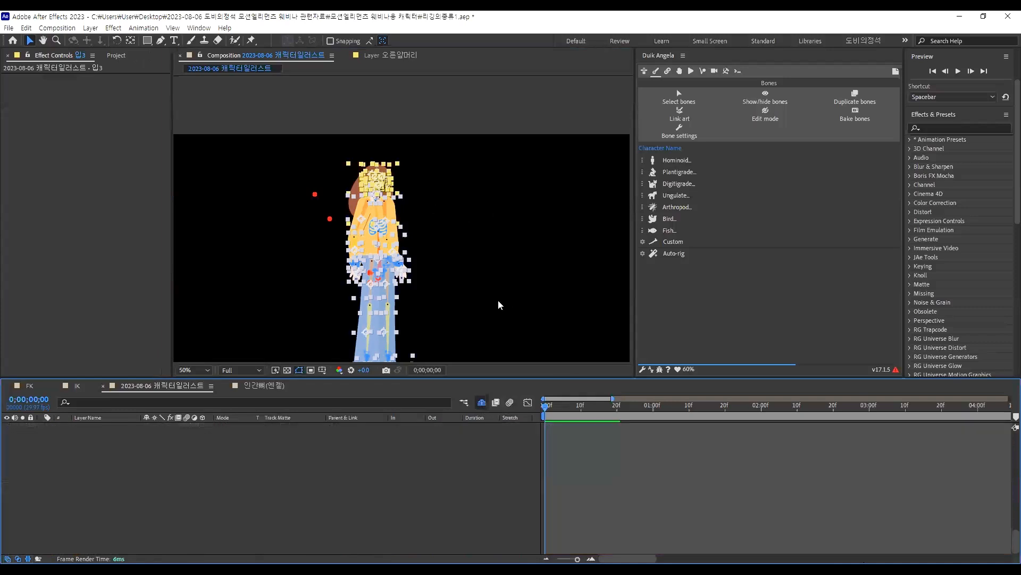
# Rename the C | 2D Slider layer as 얼굴움직임
pyautogui.scroll(8, 670, 460)
pyautogui.scroll(-5, 670, 460)
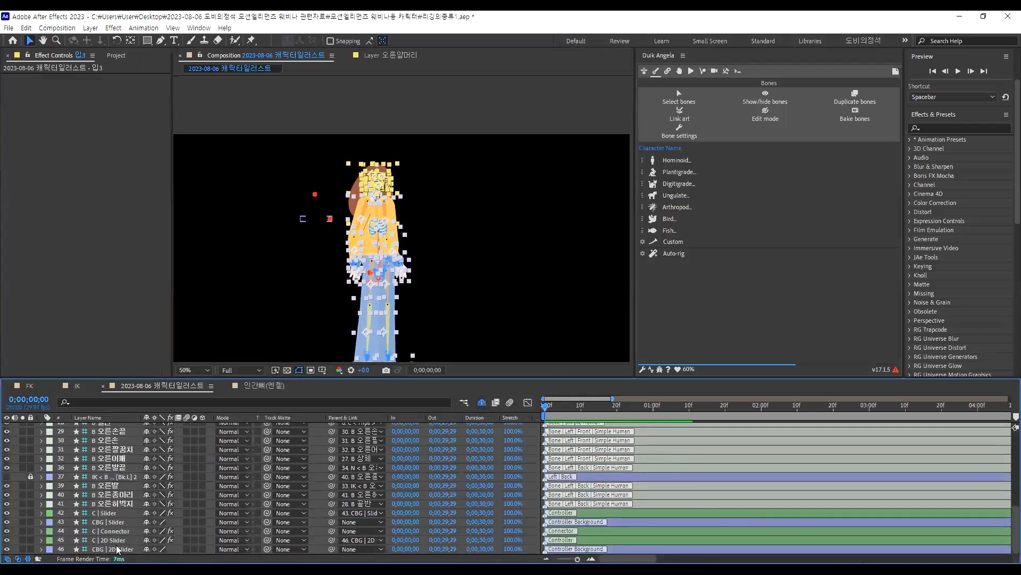
pyautogui.click(118, 540)
pyautogui.click(122, 531)
pyautogui.click(120, 539)
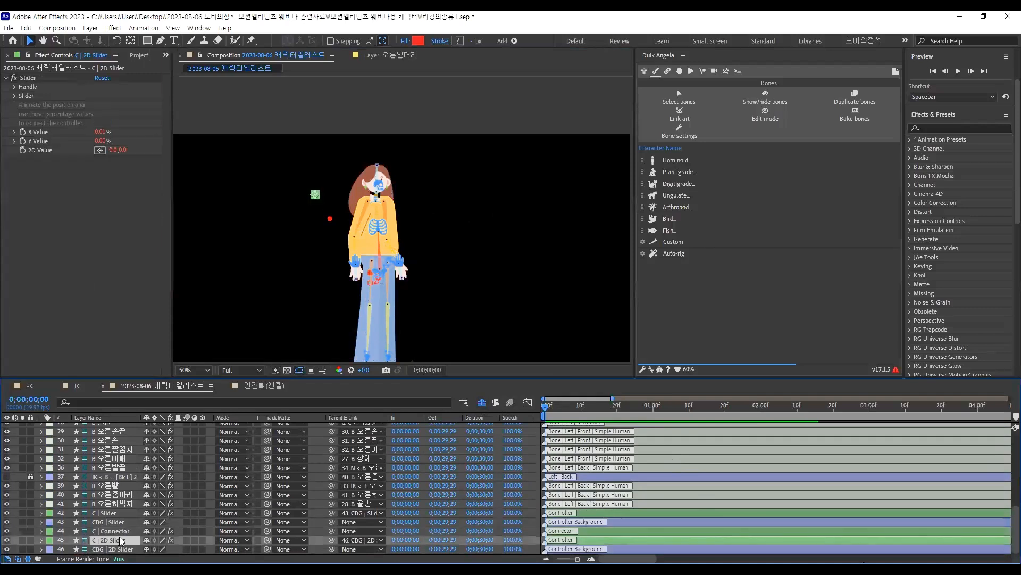
pyautogui.press('Return')
pyautogui.press('BackSpace')
pyautogui.write('얼굴ㅇ')
pyautogui.write('움직임')
pyautogui.press('Return')
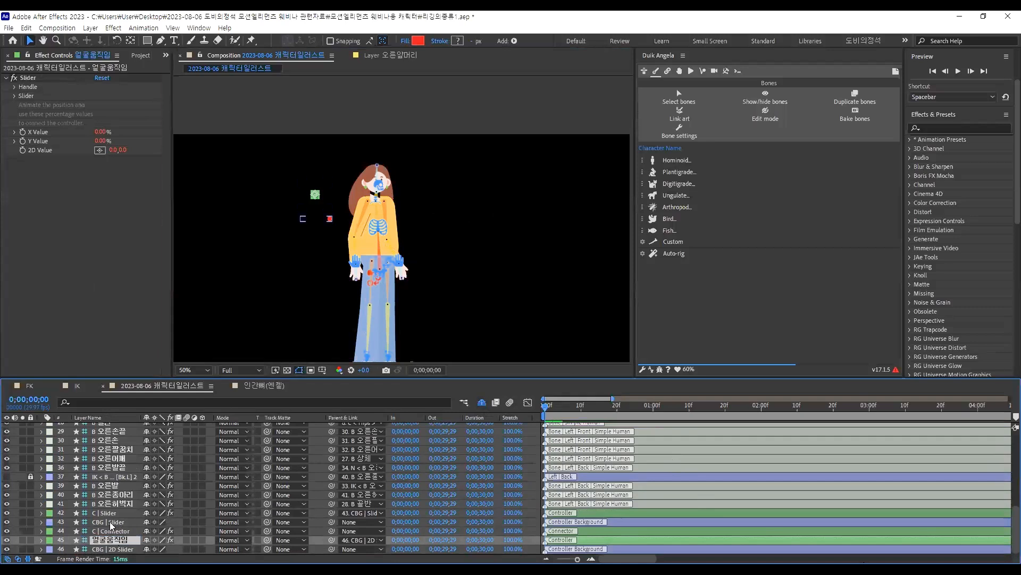
# Rename the C | Slider layer as 입모양
pyautogui.click(108, 513)
pyautogui.press('Return')
pyautogui.write('입모양')
pyautogui.press('Return')
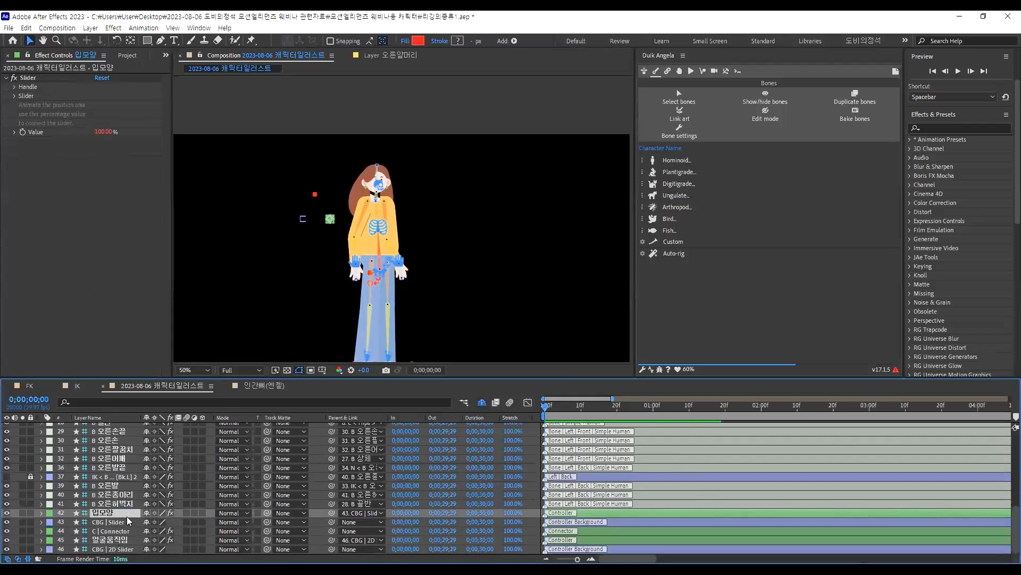
# Bring the 얼굴움직임 and 입모양 controller layers to the top of the layer stack
pyautogui.click(121, 542)
pyautogui.keyDown('ctrl'); pyautogui.click(112, 514); pyautogui.keyUp('ctrl')
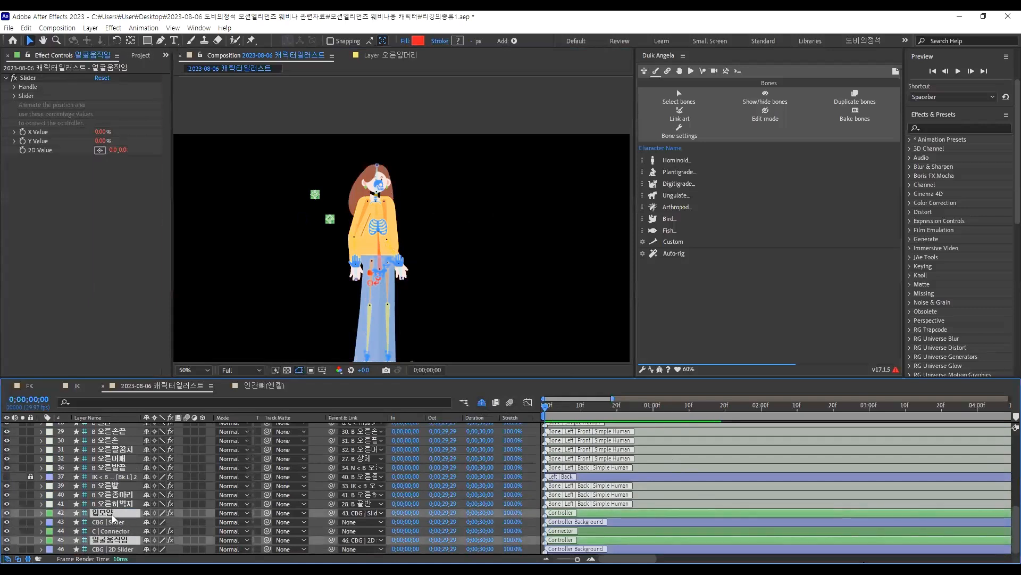
pyautogui.hotkey('ctrl', 'shift', ']')
# Mark the bone, connector and slider background layers from B 왼발끝 to CBG | 2D Slider as shy
pyautogui.scroll(-10, 133, 506)
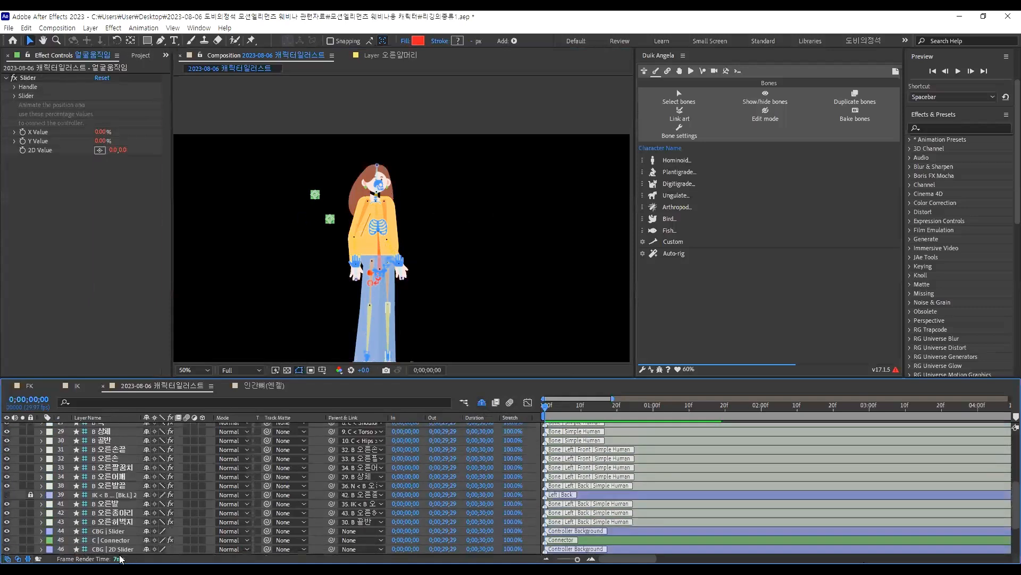
pyautogui.click(111, 549)
pyautogui.scroll(8, 112, 515)
pyautogui.scroll(-2, 124, 491)
pyautogui.keyDown('shift'); pyautogui.click(105, 472); pyautogui.keyUp('shift')
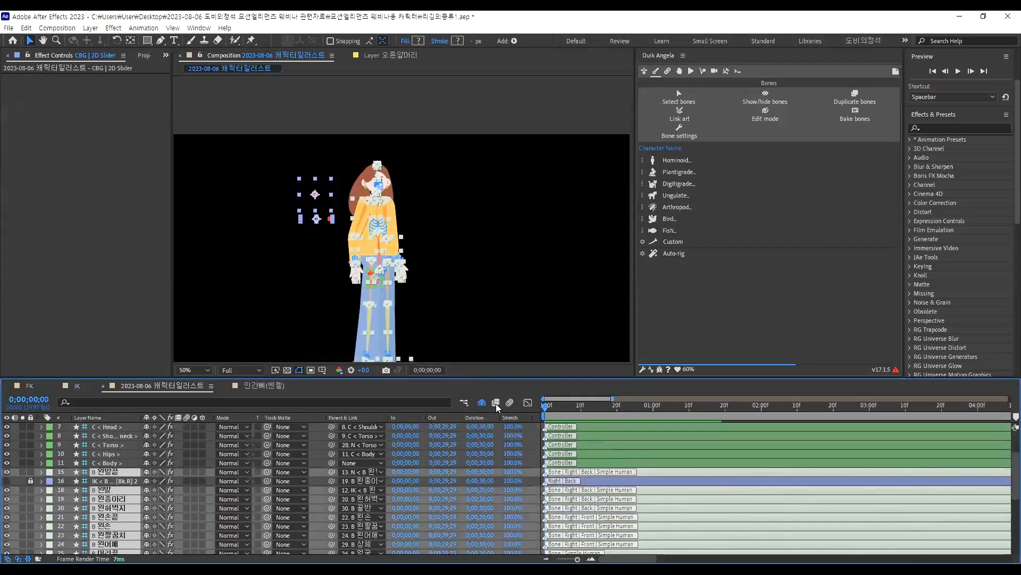
pyautogui.click(146, 471)
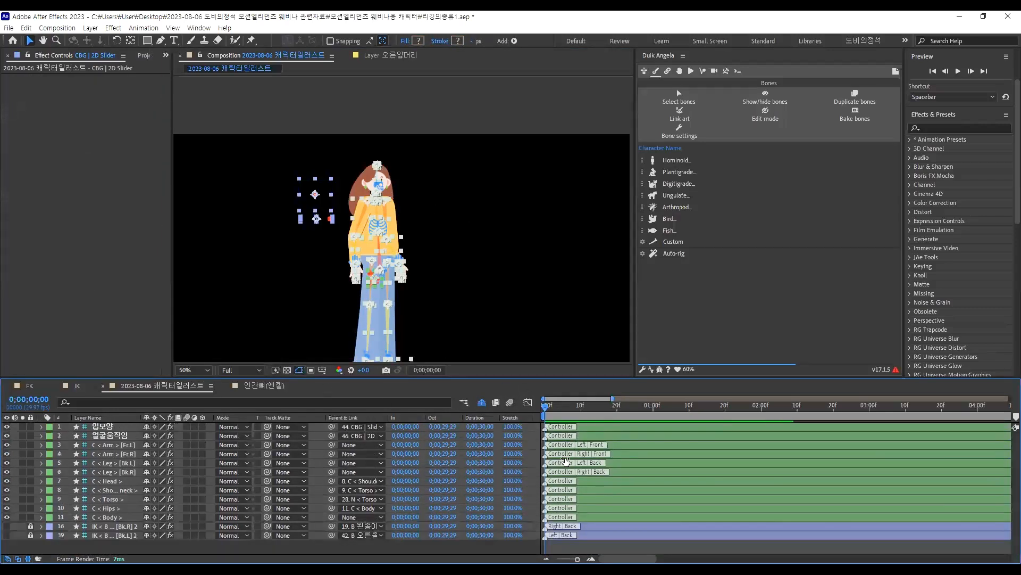
# Mark the two remaining locked IK layers, [Bk.R] 2 and [Bk.L] 2, as shy
pyautogui.click(122, 536)
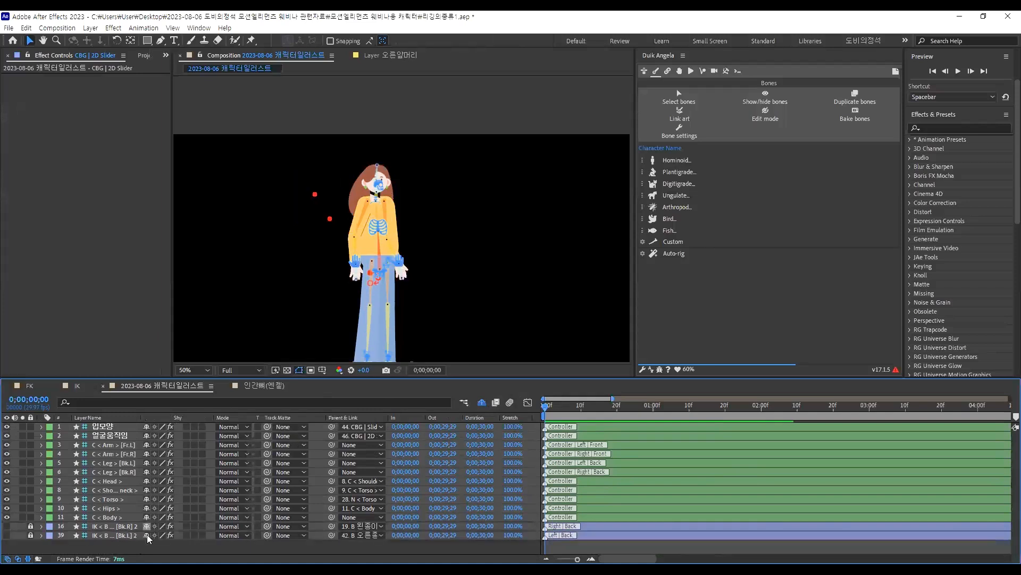
pyautogui.click(147, 534)
pyautogui.click(148, 526)
# Hide all the Duik bones in the composition, leaving the controllers on the character
pyautogui.scroll(2, 354, 256)
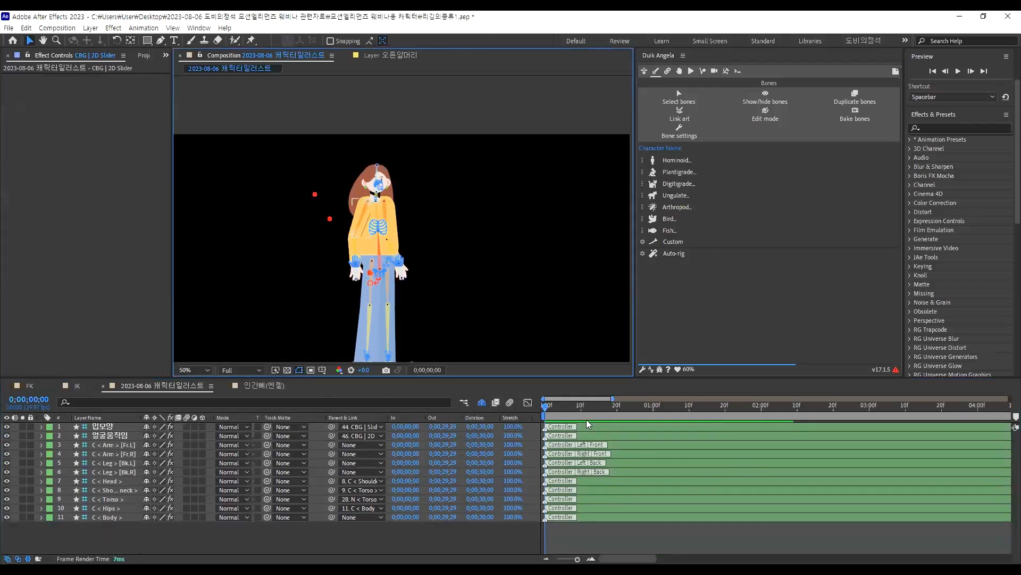
pyautogui.click(761, 95)
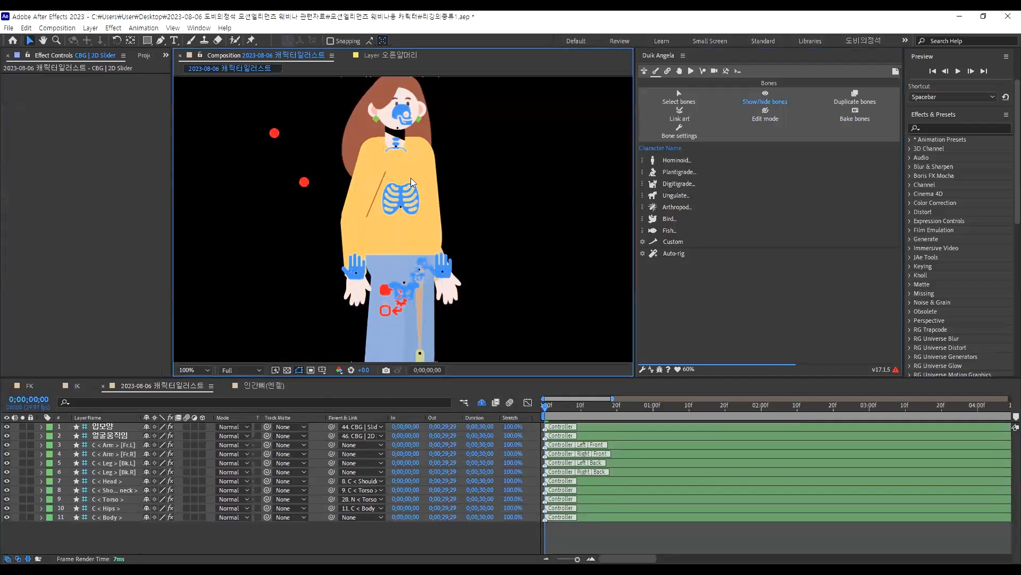
pyautogui.scroll(-3, 474, 189)
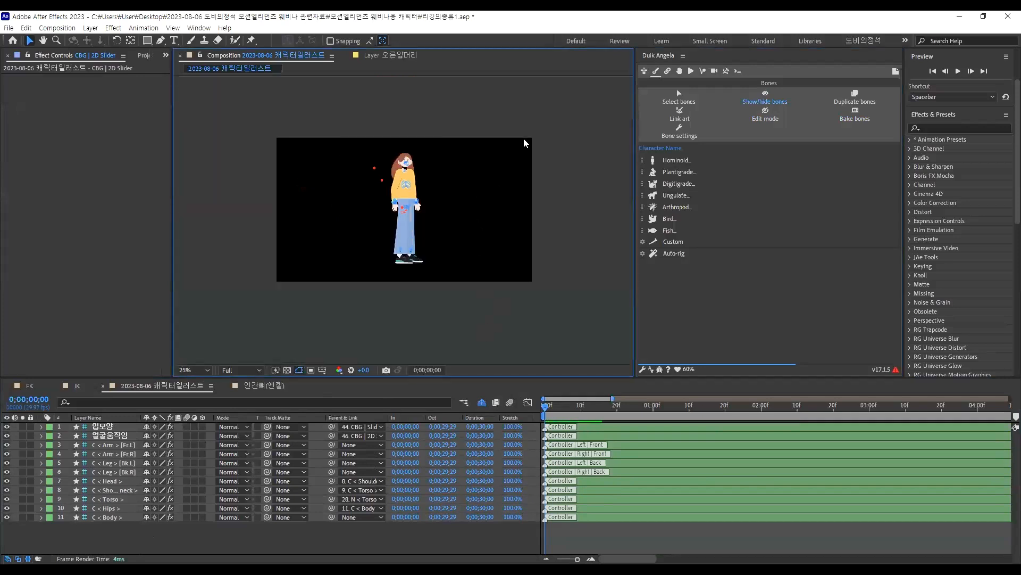
pyautogui.scroll(2, 523, 139)
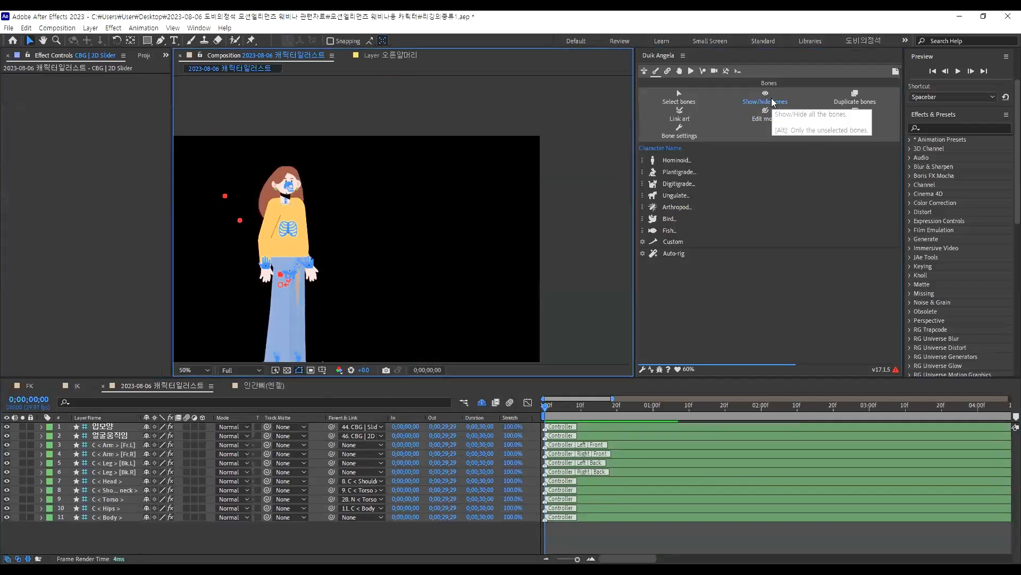
# Test the right arm's IK by moving its hand controller away from the body, and undo the move
pyautogui.click(771, 98)
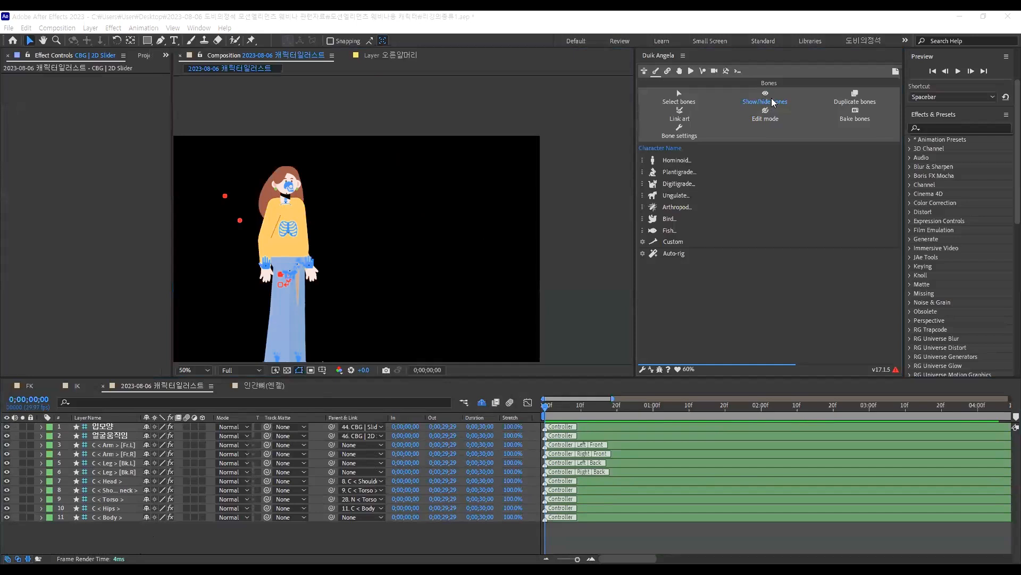
pyautogui.moveTo(270, 258); pyautogui.dragTo(367, 229)
pyautogui.scroll(2, 366, 229)
pyautogui.scroll(-1, 348, 198)
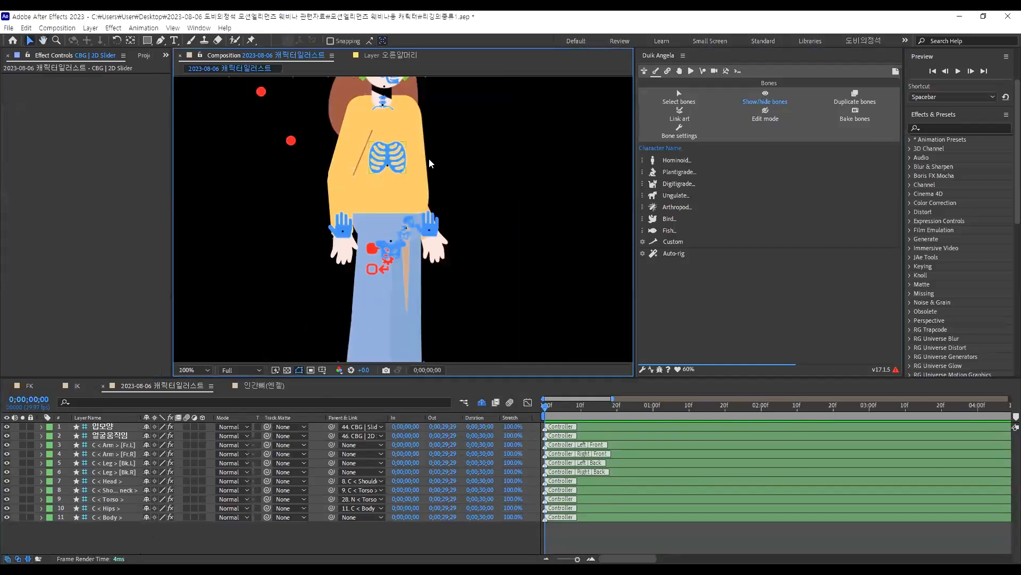
pyautogui.click(429, 224)
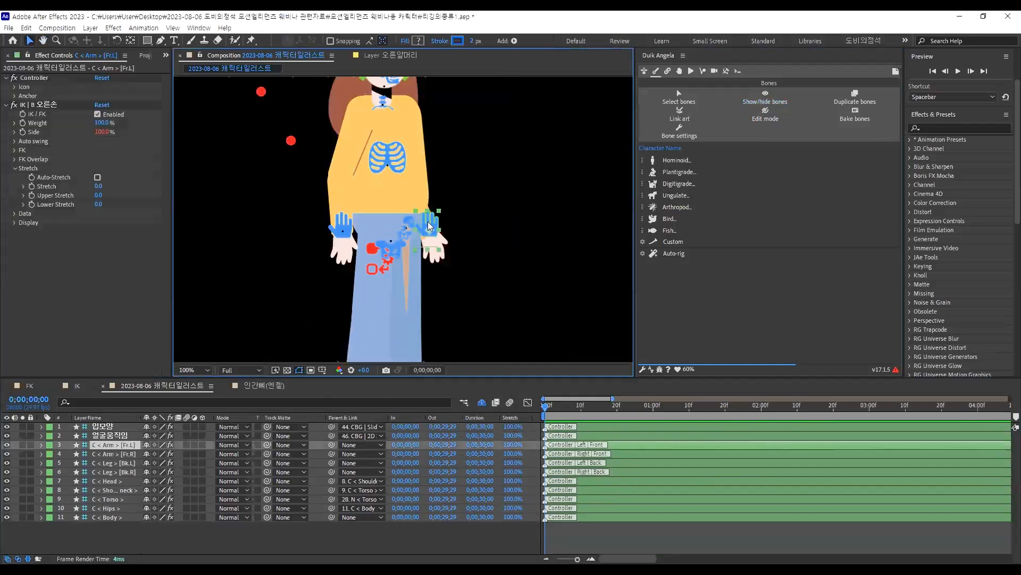
pyautogui.moveTo(430, 228); pyautogui.dragTo(533, 219)
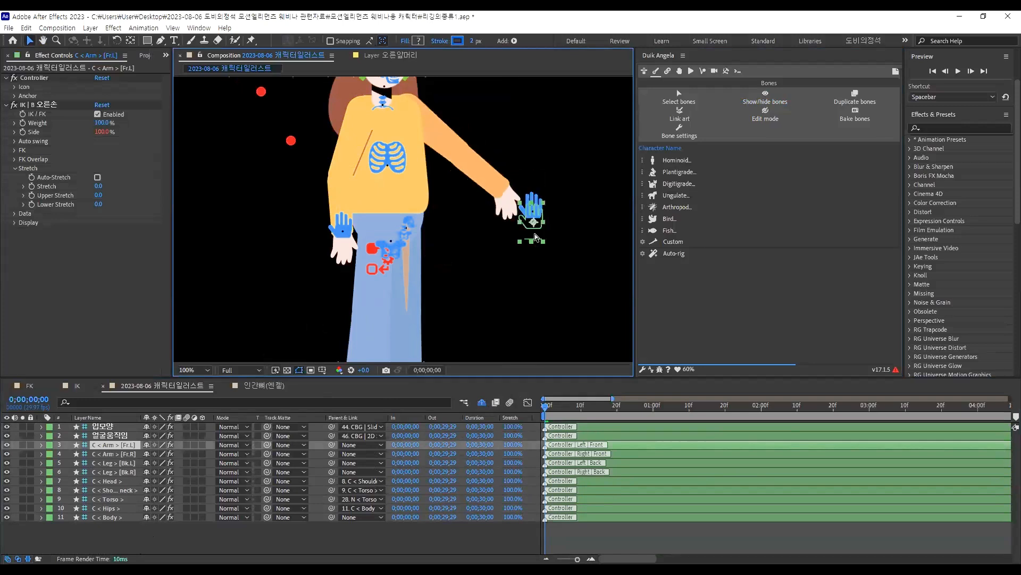
pyautogui.hotkey('ctrl', 'z')
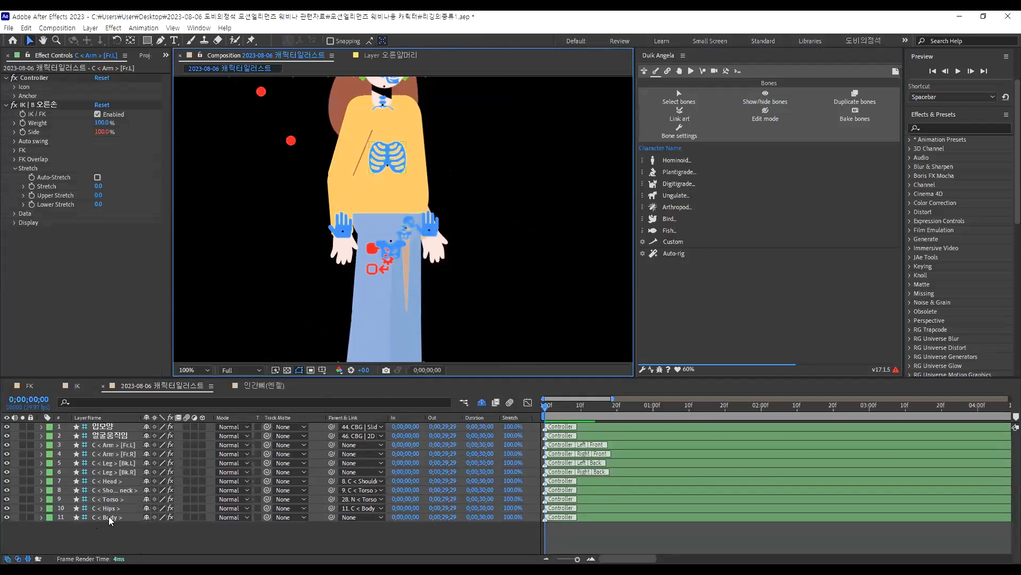
# Rename the Body controller layer as 골반 and the Hips controller layer as 엉덩이
pyautogui.click(112, 517)
pyautogui.press('Return')
pyautogui.press('BackSpace')
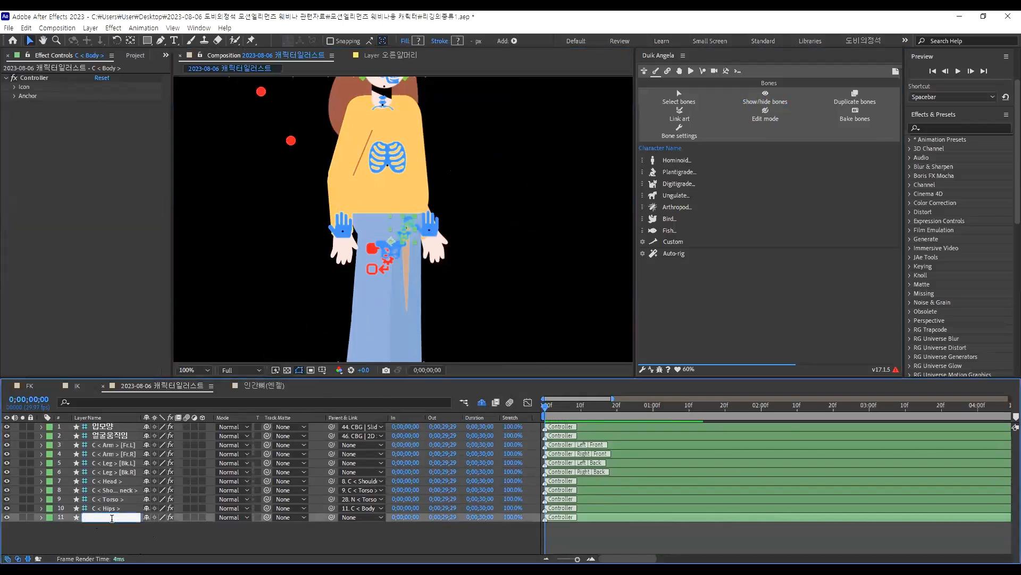
pyautogui.write('골반')
pyautogui.press('Return')
pyautogui.click(112, 508)
pyautogui.press('Return')
pyautogui.press('BackSpace')
pyautogui.write('엉덩이')
pyautogui.press('Return')
# Rename the Torso, Shoulders & neck, and Head controller layers as 상체, 목 and 머리
pyautogui.hotkey('ctrl', 'Up')
pyautogui.press('Return')
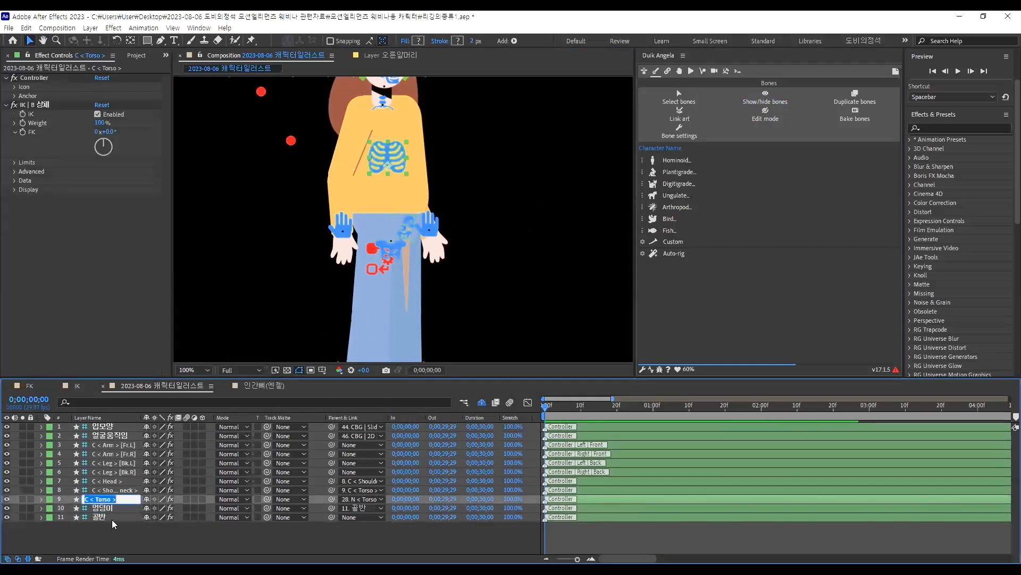
pyautogui.write('상체')
pyautogui.press('Return')
pyautogui.hotkey('ctrl', 'Up')
pyautogui.press('Return')
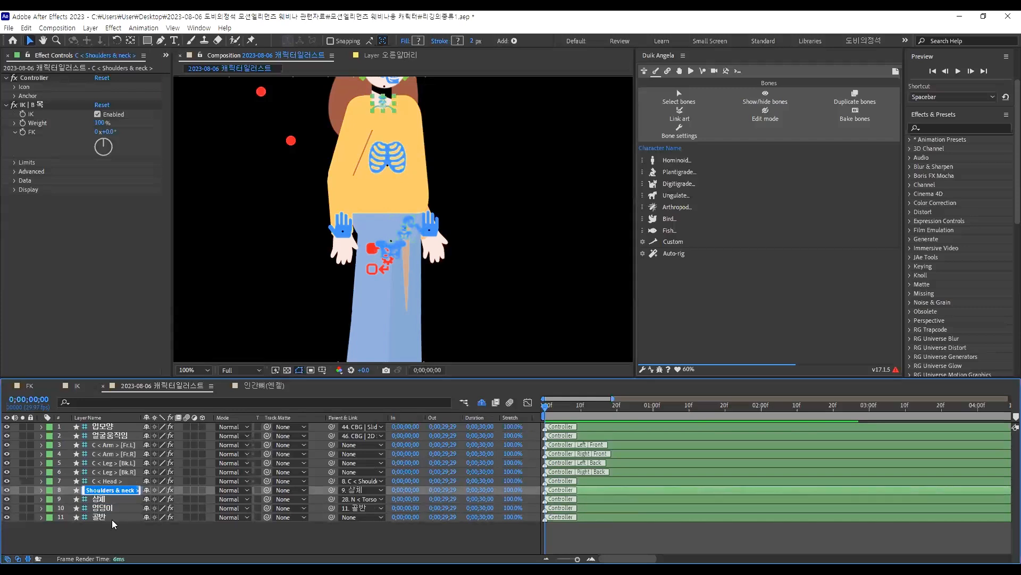
pyautogui.write('목')
pyautogui.press('Return')
pyautogui.hotkey('ctrl', 'Up')
pyautogui.press('Return')
pyautogui.write('머리')
pyautogui.press('Return')
# Rename the Leg [Bk.R] controller layer as 왼발 and the Leg [Bk.L] controller layer as 오른발
pyautogui.hotkey('ctrl', 'Up')
pyautogui.press('Return')
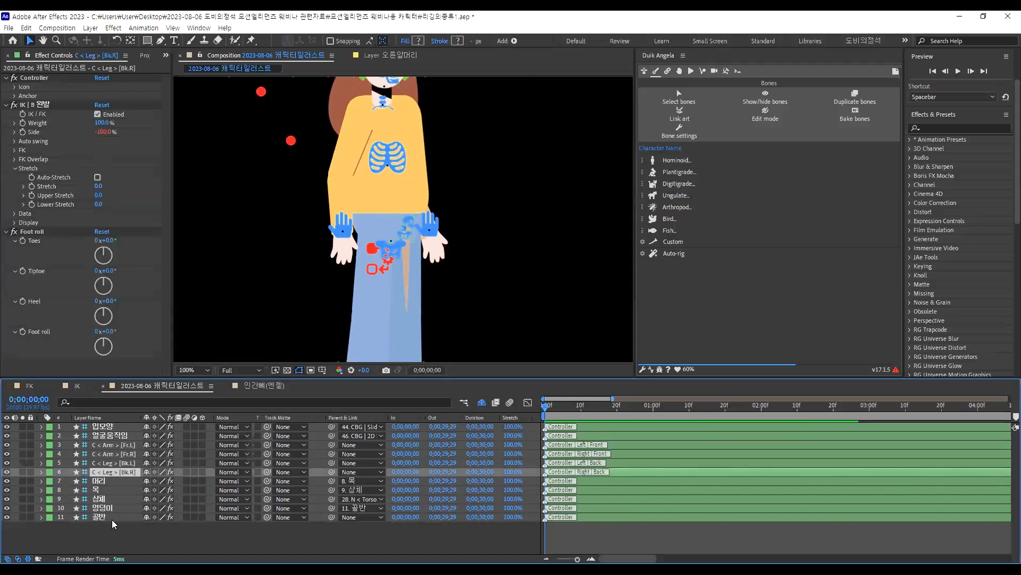
pyautogui.scroll(-4, 476, 186)
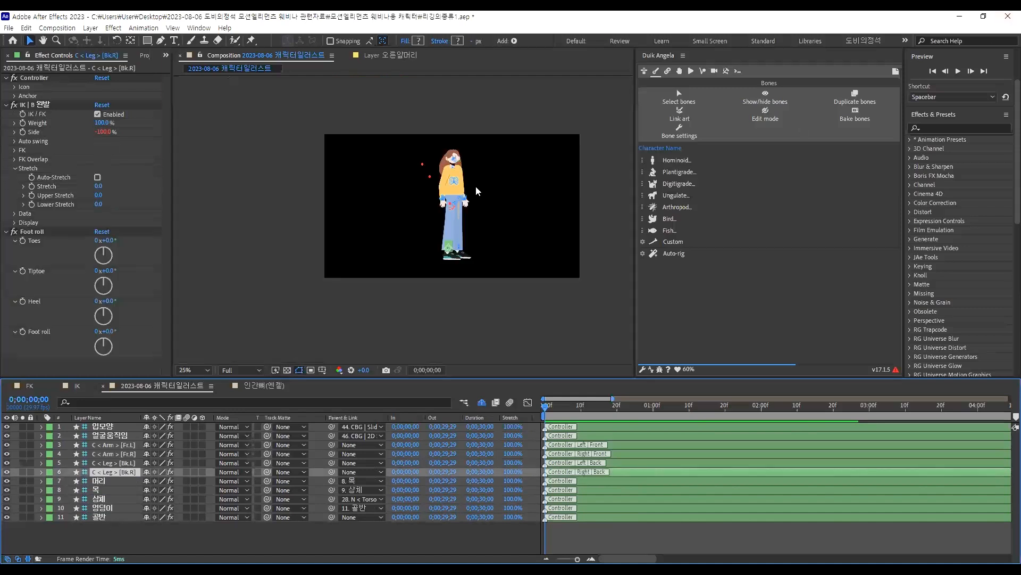
pyautogui.scroll(4, 462, 209)
pyautogui.press('Return')
pyautogui.write('왼발')
pyautogui.press('Return')
pyautogui.hotkey('ctrl', 'Up')
pyautogui.press('Return')
pyautogui.write('오른발')
pyautogui.press('Return')
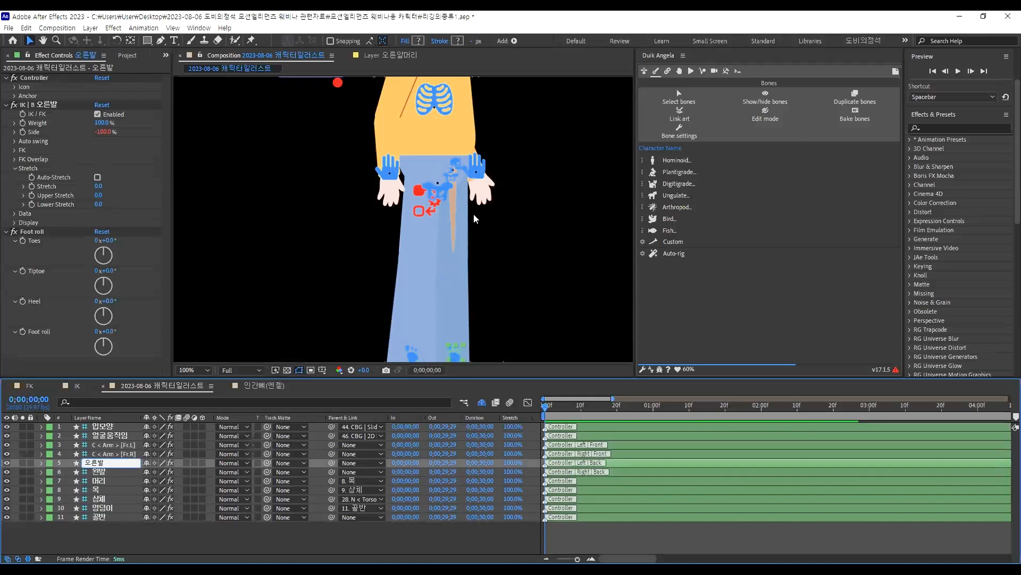
# Rename the Arm [Fr.R] controller layer as 왼팔 and the Arm [Fr.L] controller layer as 오른팔
pyautogui.hotkey('ctrl', 'Up')
pyautogui.press('Return')
pyautogui.write('ㅇ')
pyautogui.write('팔')
pyautogui.press('Return')
pyautogui.hotkey('ctrl', 'Up')
pyautogui.press('Return')
pyautogui.write('오른팔')
pyautogui.press('Return')
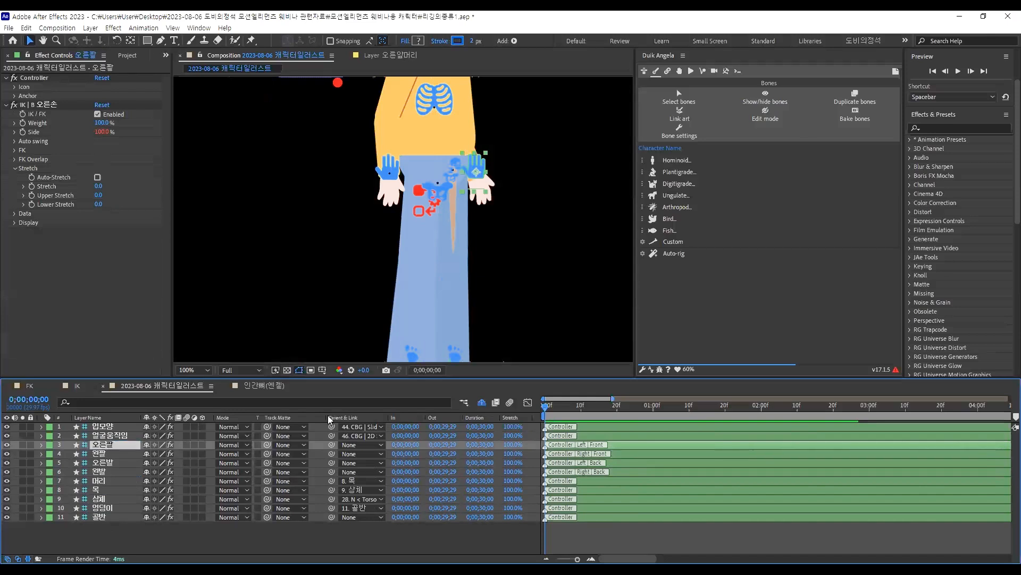
# Examine the whole character and check which controllers drive the left and right feet
pyautogui.click(327, 192)
pyautogui.scroll(-3, 328, 190)
pyautogui.press('space')
pyautogui.moveTo(425, 219); pyautogui.dragTo(509, 243)
pyautogui.scroll(2, 527, 222)
pyautogui.press('space')
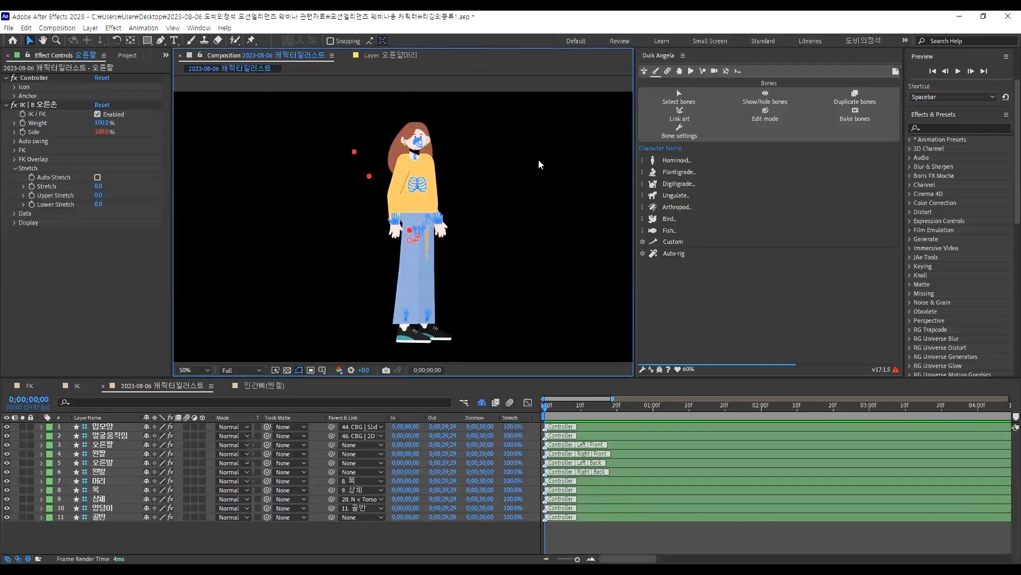
pyautogui.click(753, 99)
pyautogui.click(428, 315)
pyautogui.click(442, 307)
pyautogui.click(406, 315)
pyautogui.click(430, 312)
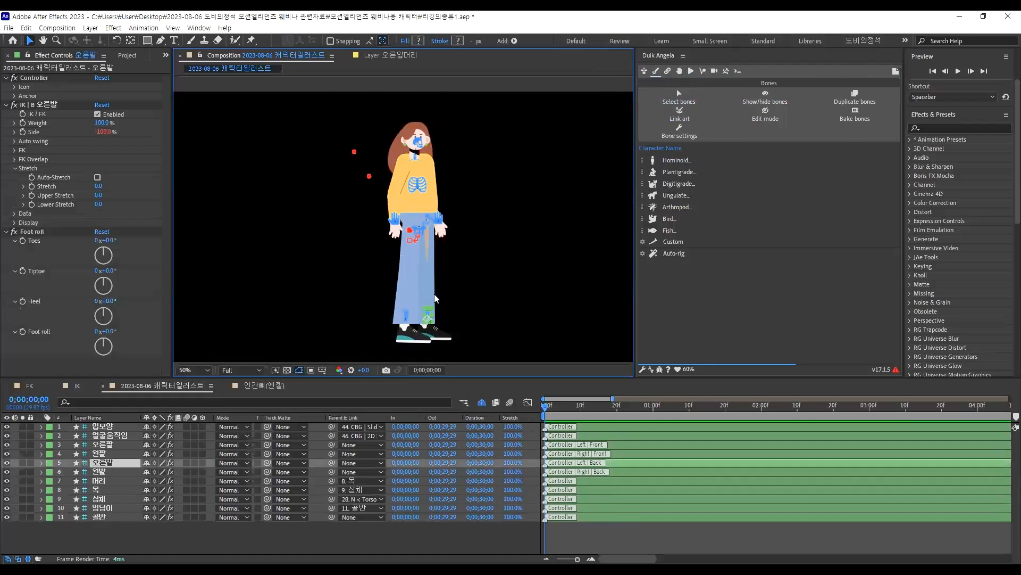
pyautogui.click(427, 314)
pyautogui.click(427, 314)
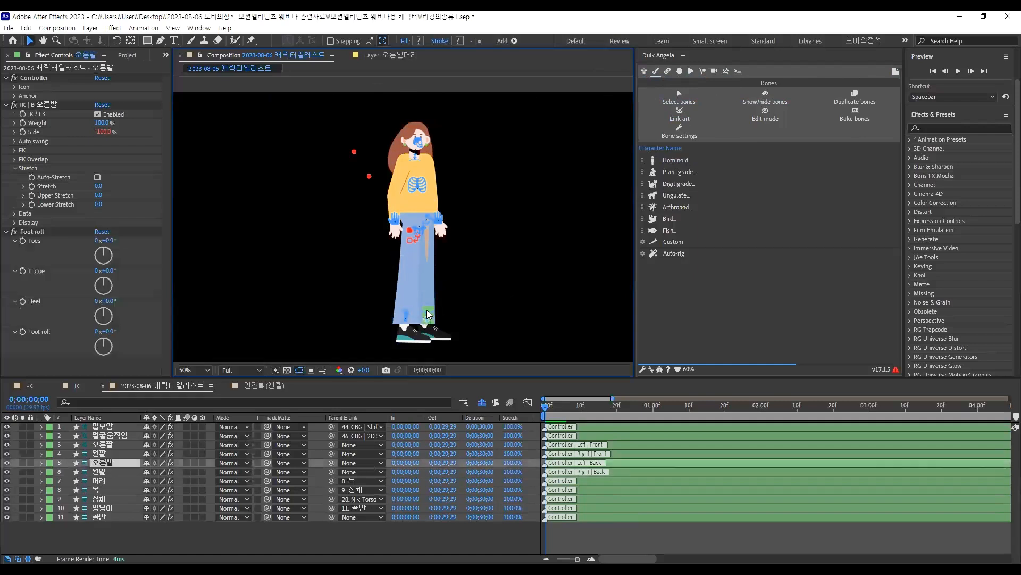
pyautogui.moveTo(437, 284); pyautogui.dragTo(454, 254)
# Try raising the right forearm with the 오른팔 controller, and undo the move
pyautogui.click(434, 218)
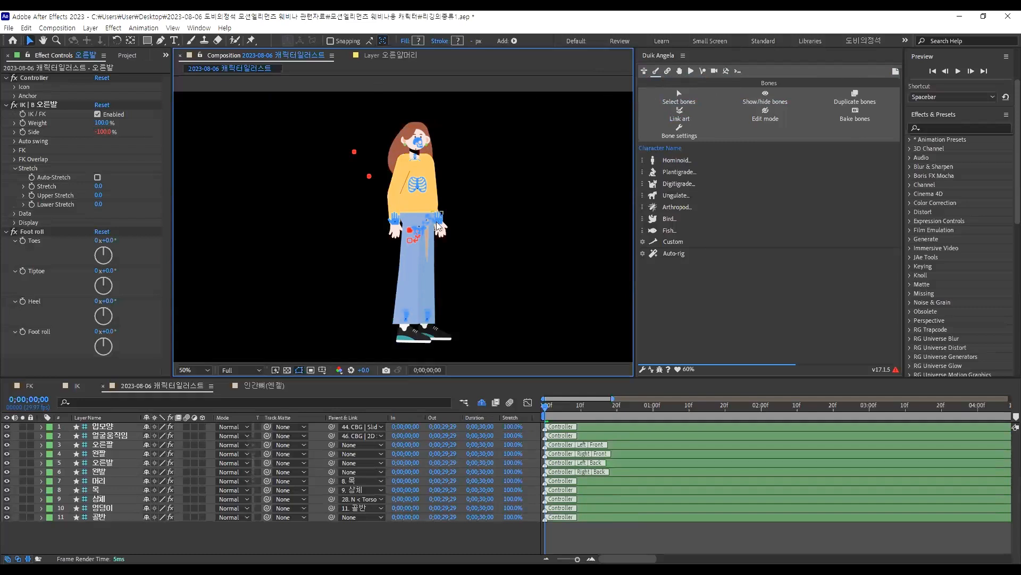
pyautogui.scroll(2, 426, 208)
pyautogui.moveTo(463, 258); pyautogui.dragTo(520, 155)
pyautogui.scroll(-2, 537, 264)
pyautogui.hotkey('ctrl', 'z')
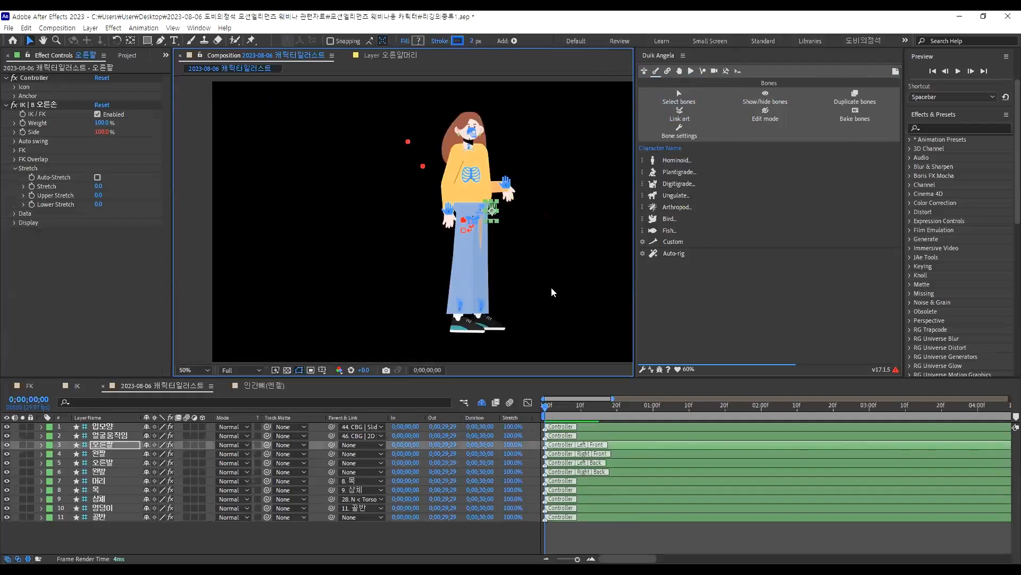
pyautogui.click(547, 87)
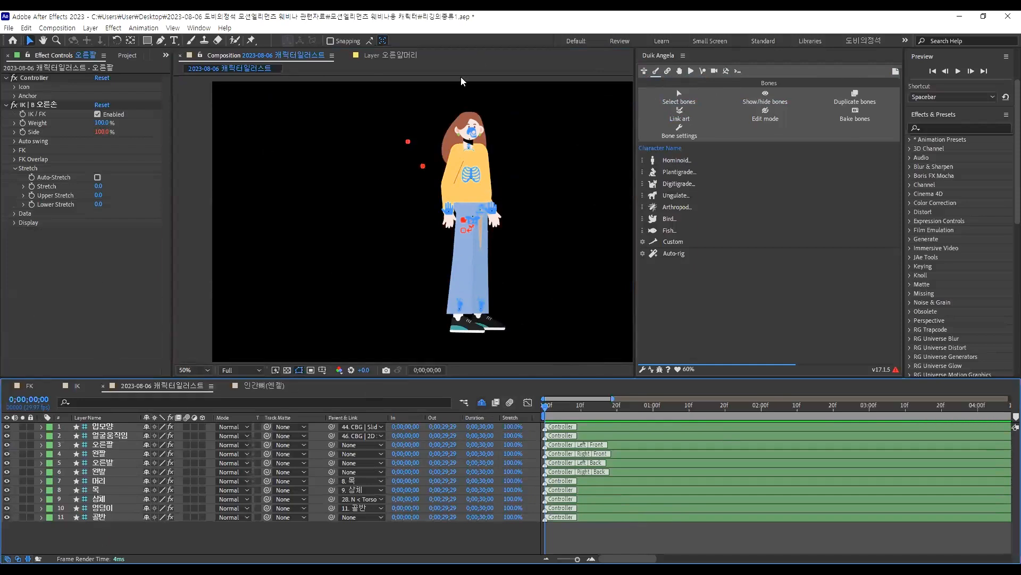
pyautogui.click(380, 252)
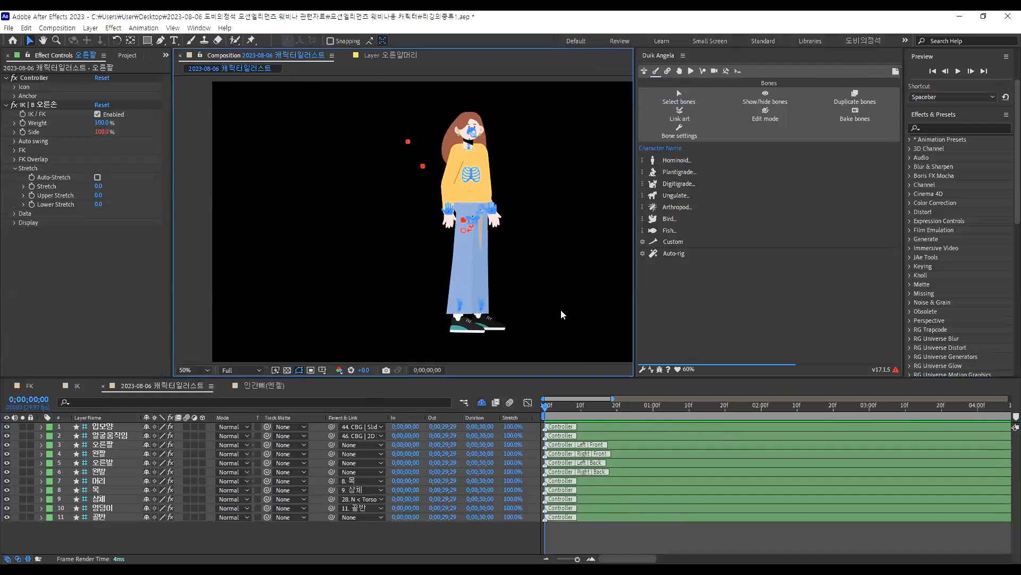
pyautogui.moveTo(517, 317); pyautogui.dragTo(480, 329)
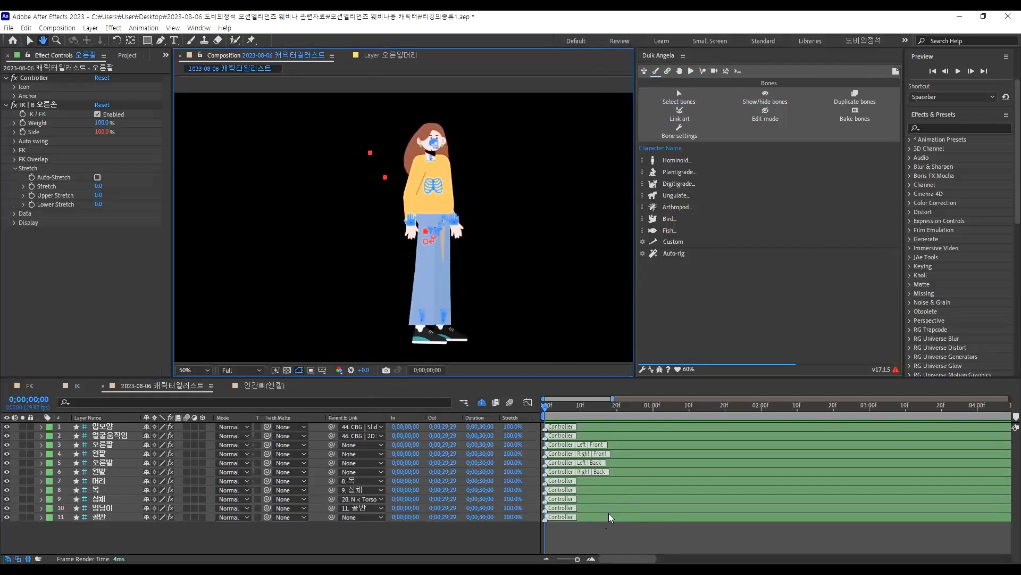
pyautogui.click(109, 517)
pyautogui.click(113, 531)
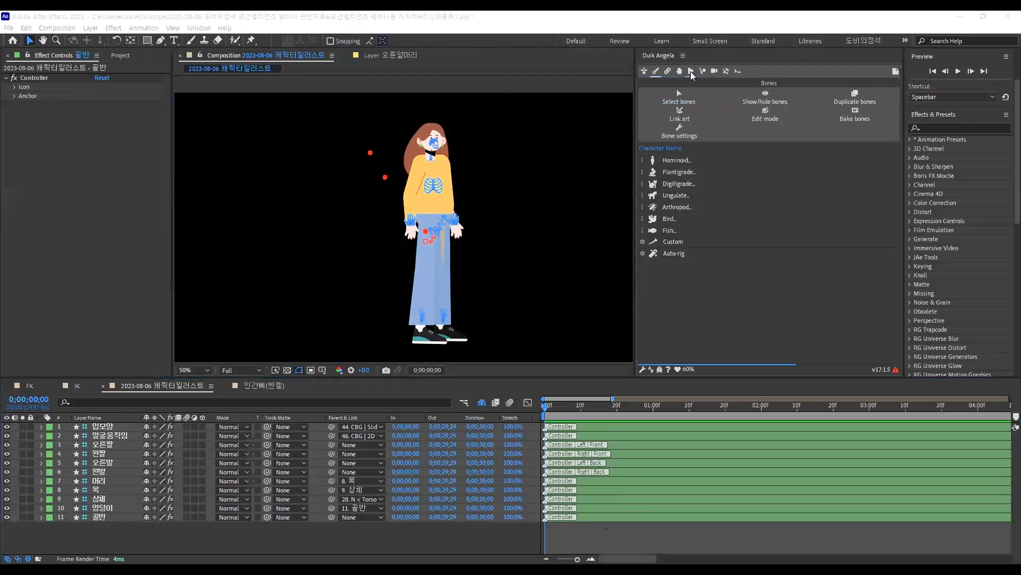
# Open the controller assignment options of Duik's Walk/Run cycle automation
pyautogui.click(691, 71)
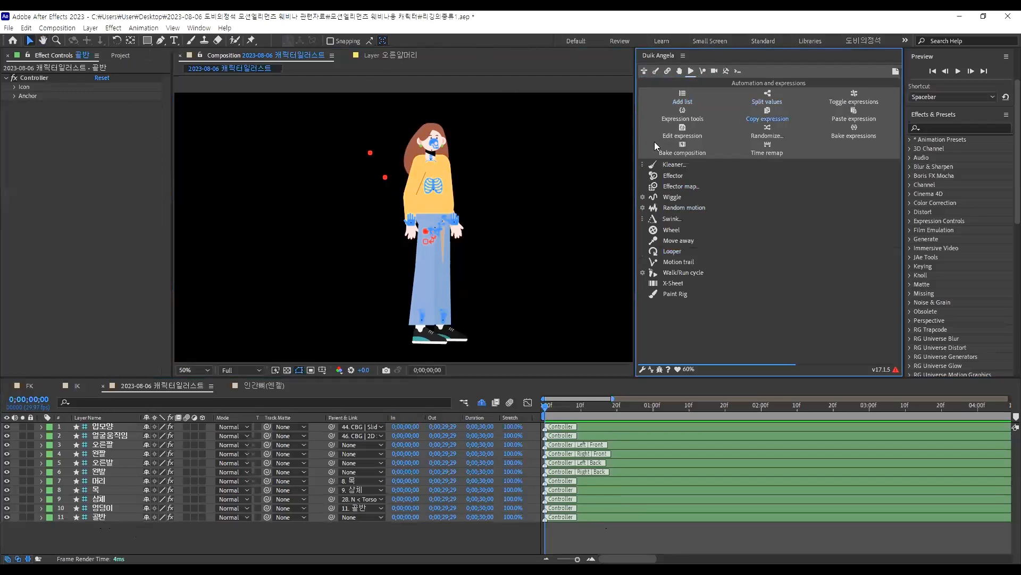
pyautogui.click(693, 277)
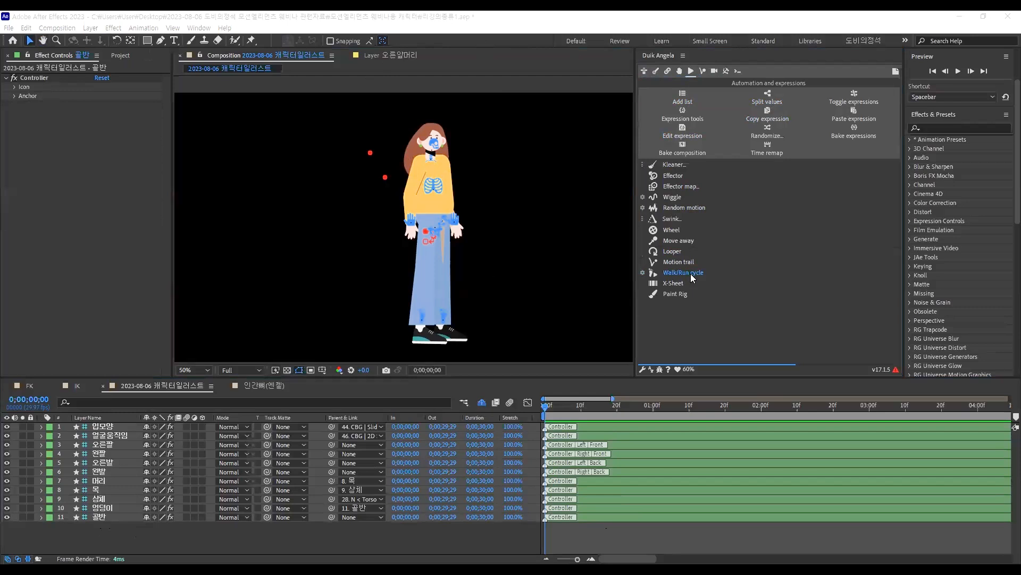
pyautogui.click(718, 274)
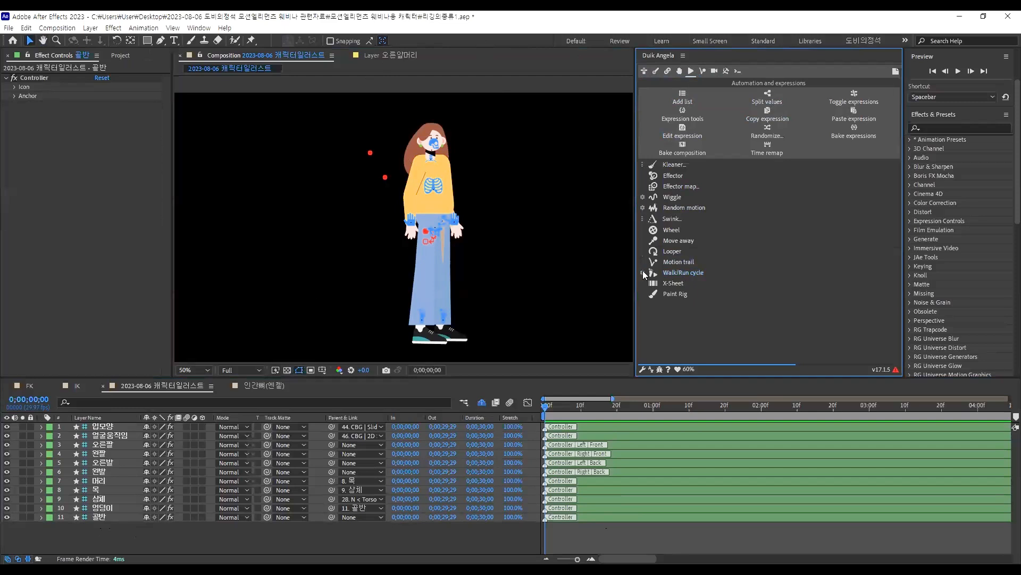
pyautogui.click(697, 276)
pyautogui.click(731, 320)
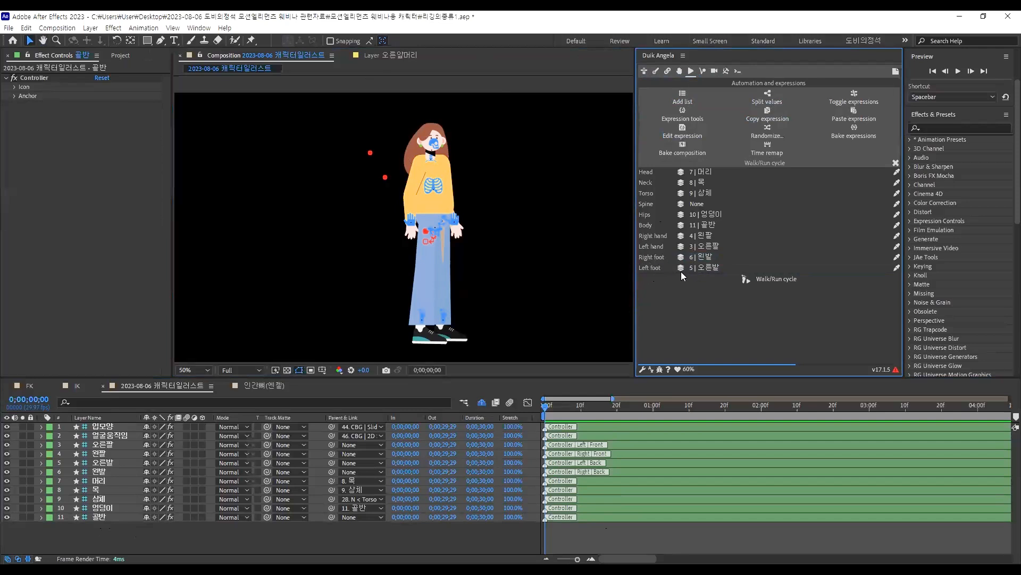
# Try moving the 왼발 foot controller to check which leg it drives, and undo the move
pyautogui.click(424, 318)
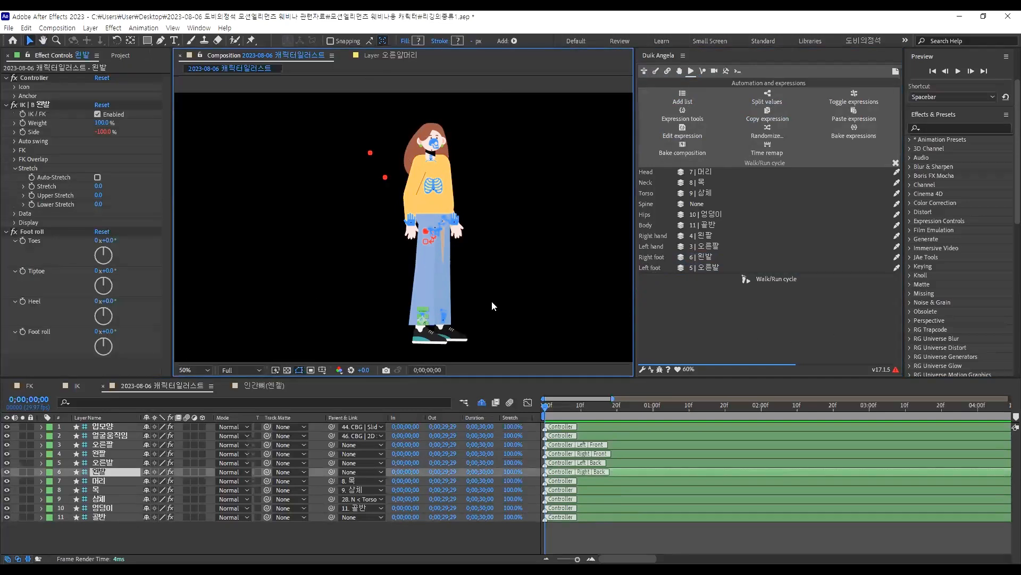
pyautogui.press('Return')
pyautogui.hotkey('ctrl', 'z')
pyautogui.scroll(1, 415, 316)
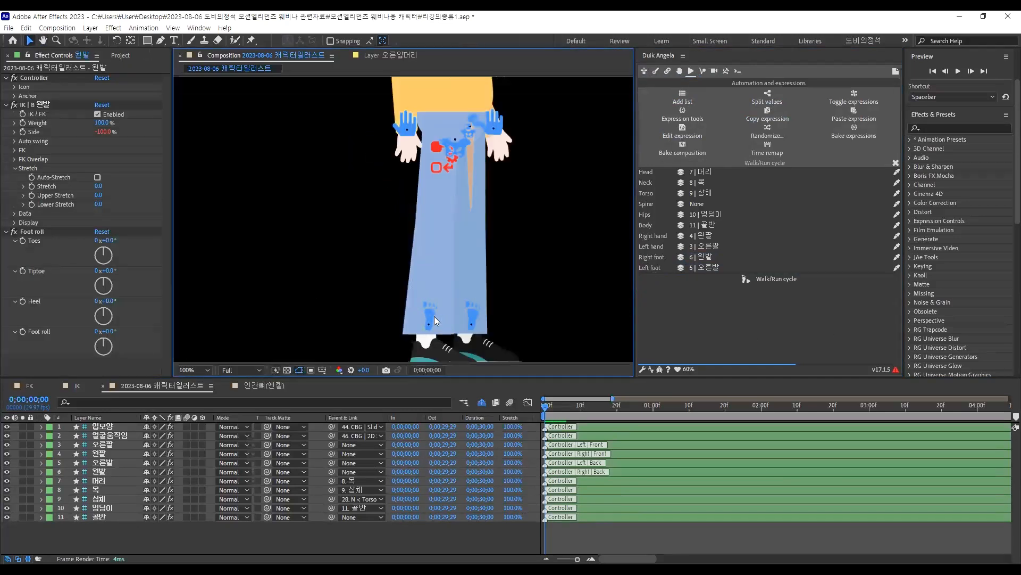
pyautogui.click(430, 315)
pyautogui.moveTo(435, 293); pyautogui.dragTo(449, 254)
pyautogui.hotkey('ctrl', 'z')
pyautogui.hotkey('ctrl', 'z')
# Assign the 상체 controller to the Spine slot of the Walk/Run cycle
pyautogui.click(727, 306)
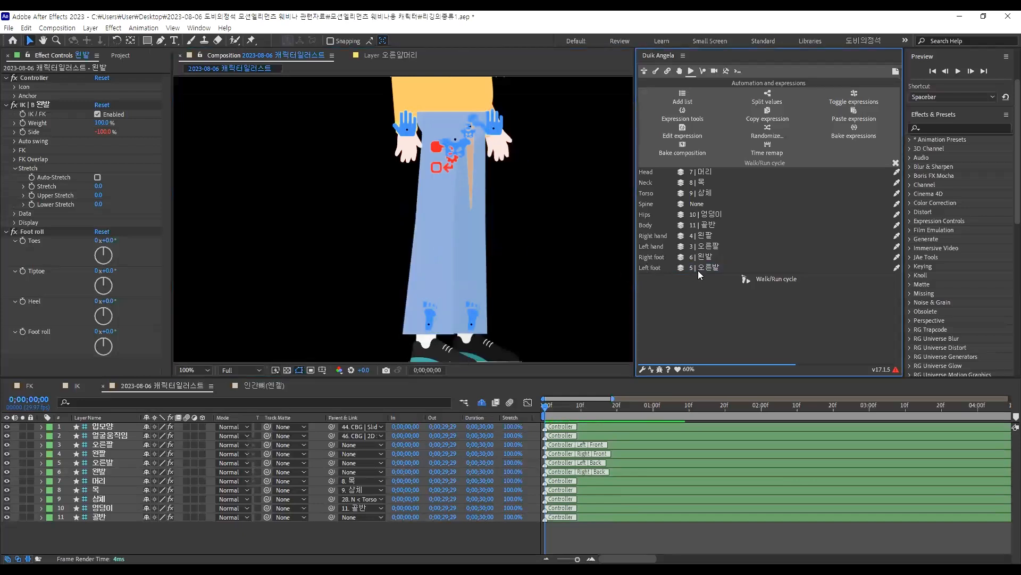
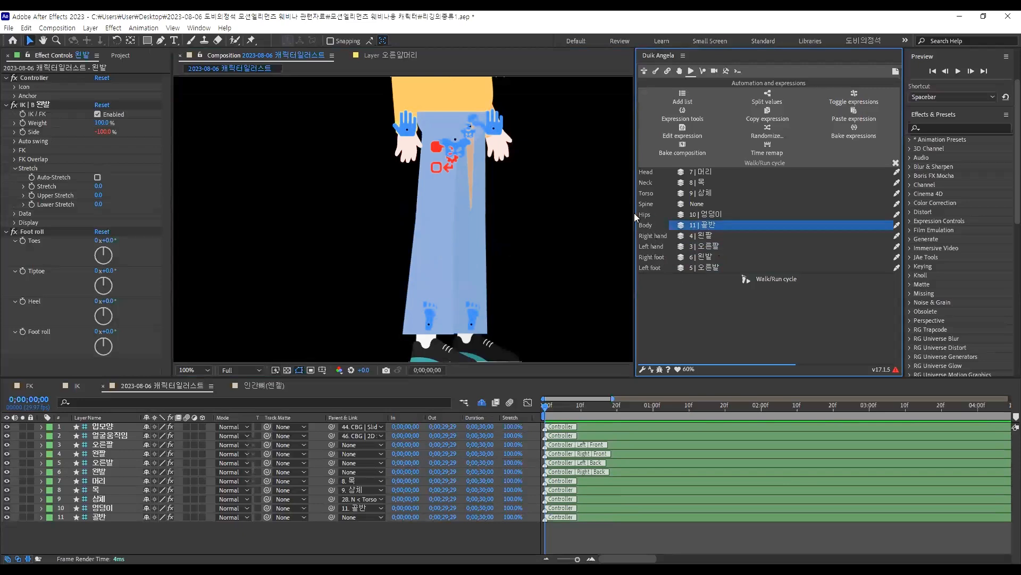
pyautogui.click(697, 206)
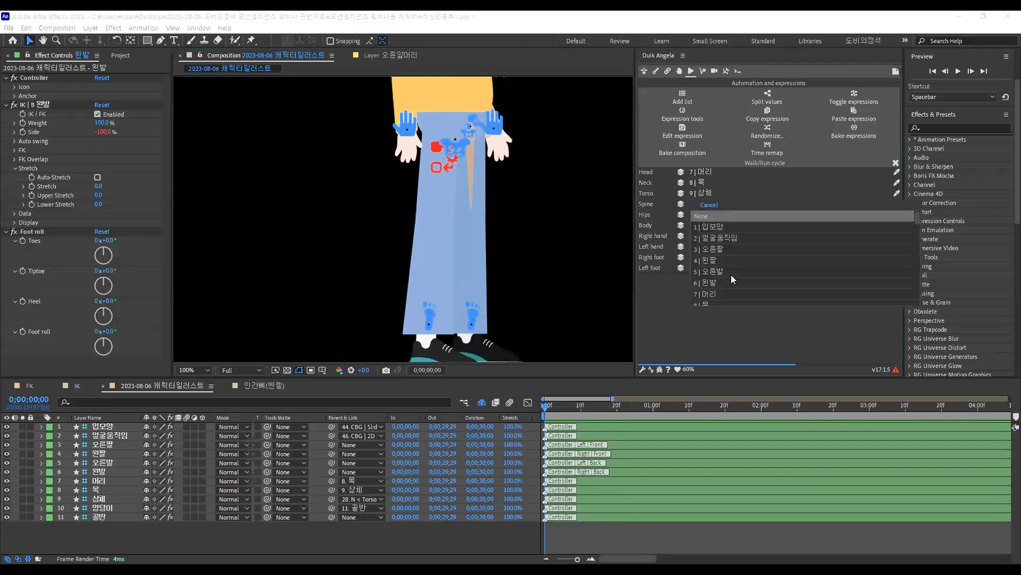
pyautogui.scroll(-2, 731, 277)
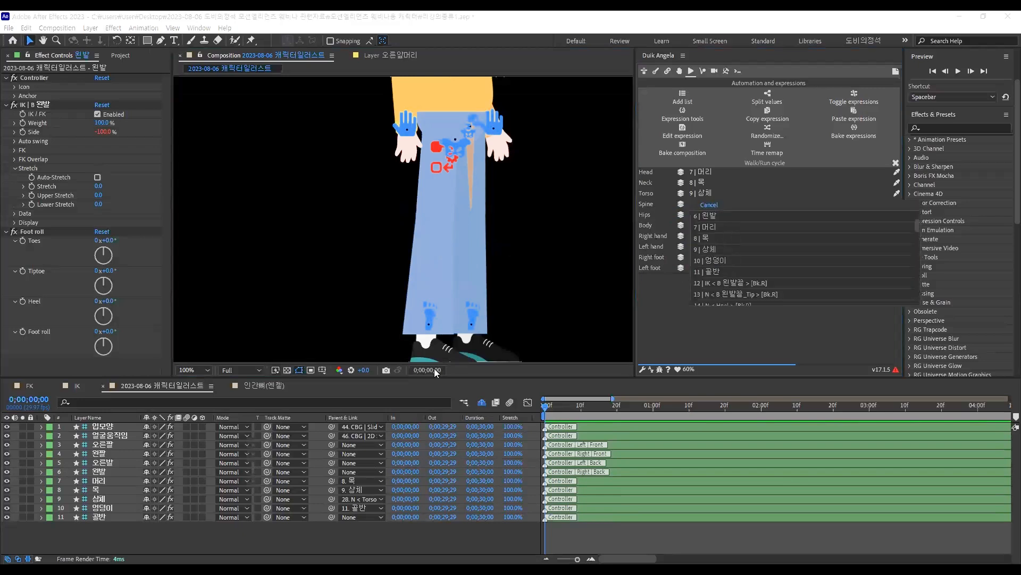
pyautogui.click(709, 248)
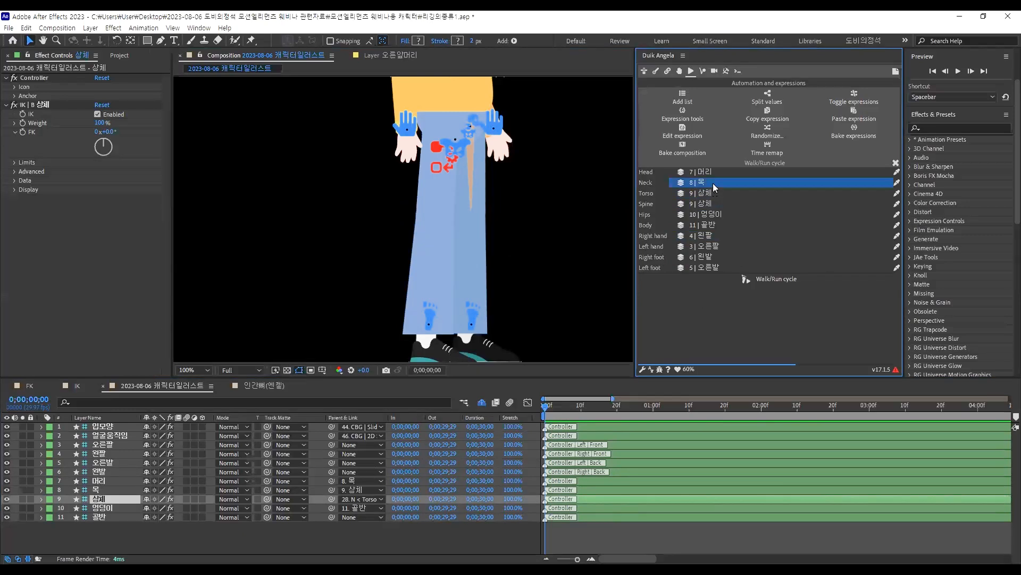
# Generate the procedural Walk/Run cycle on the character with the assigned controllers
pyautogui.click(704, 173)
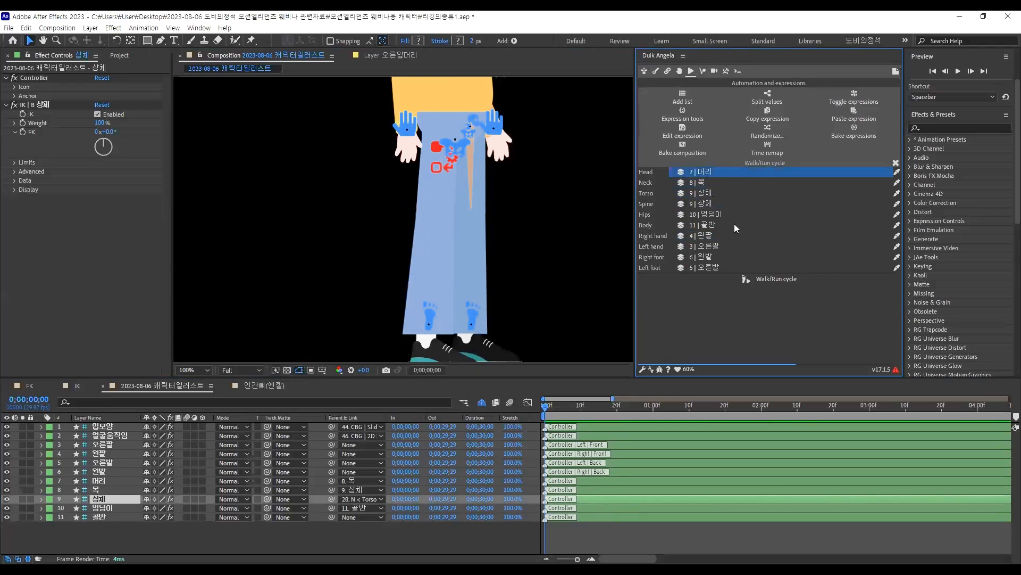
pyautogui.click(750, 280)
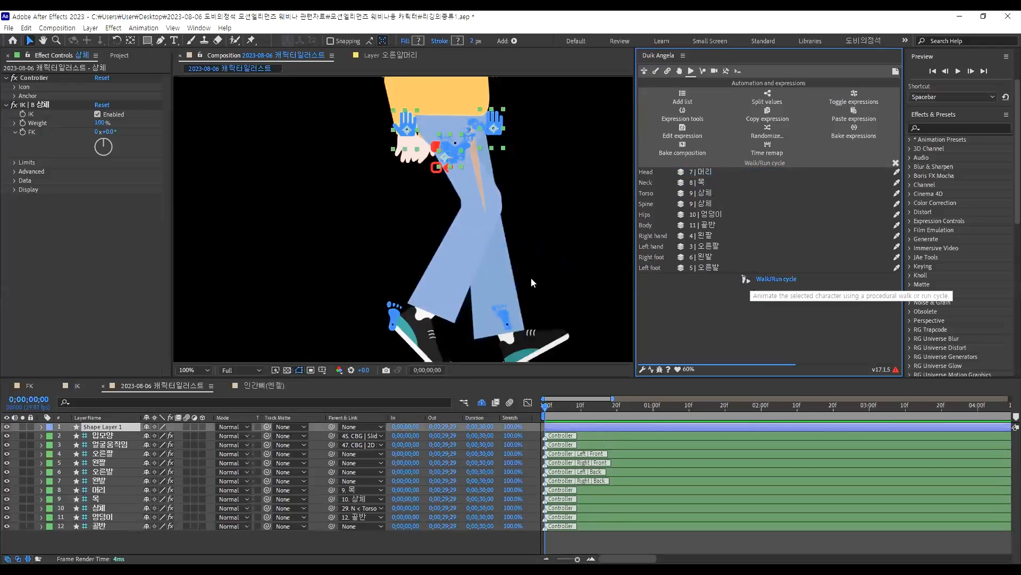
pyautogui.scroll(-3, 548, 286)
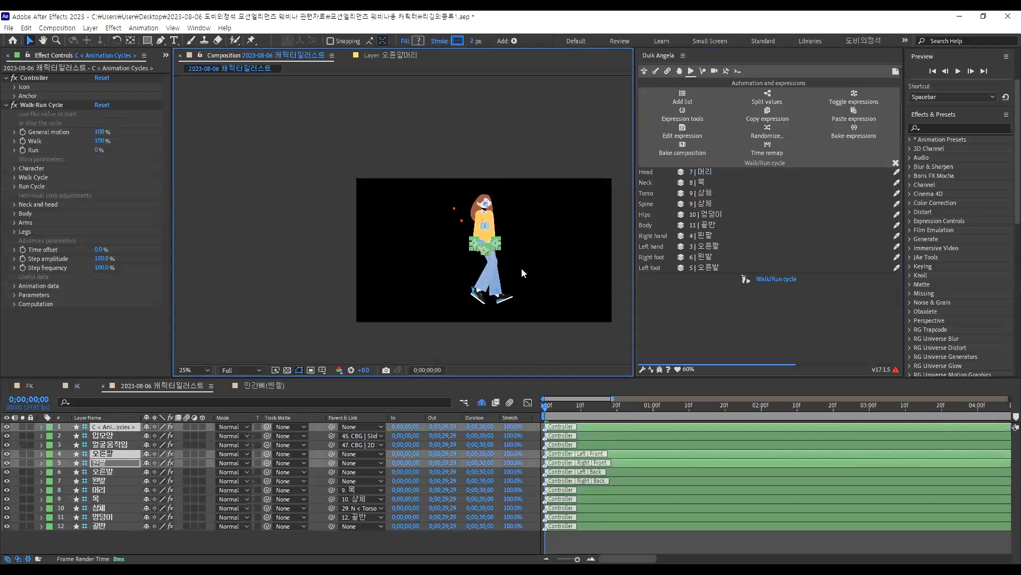
# Play back the generated walk cycle on the character and return to the first frame
pyautogui.click(543, 285)
pyautogui.press('space')
pyautogui.scroll(2, 485, 254)
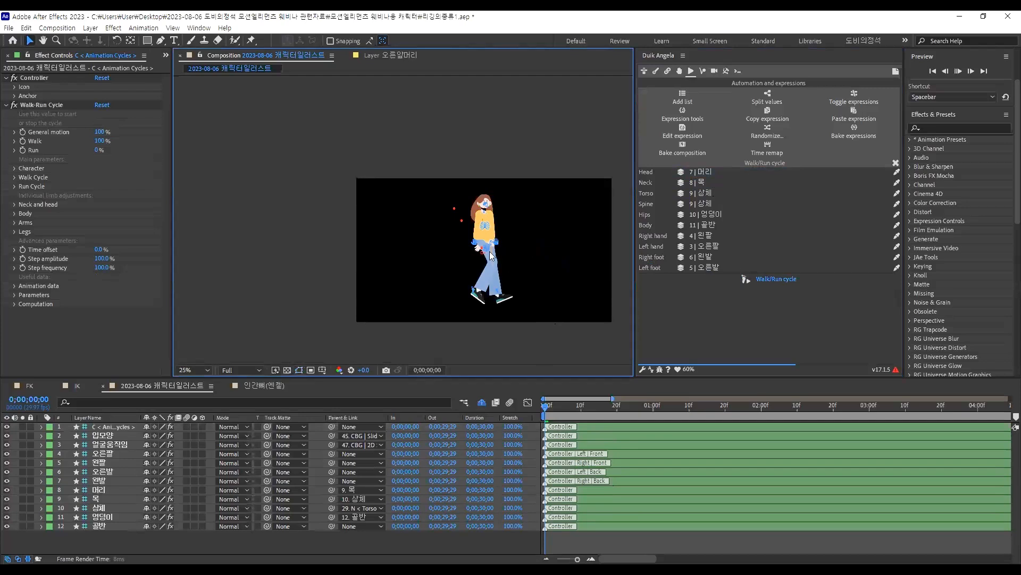
pyautogui.scroll(1, 548, 423)
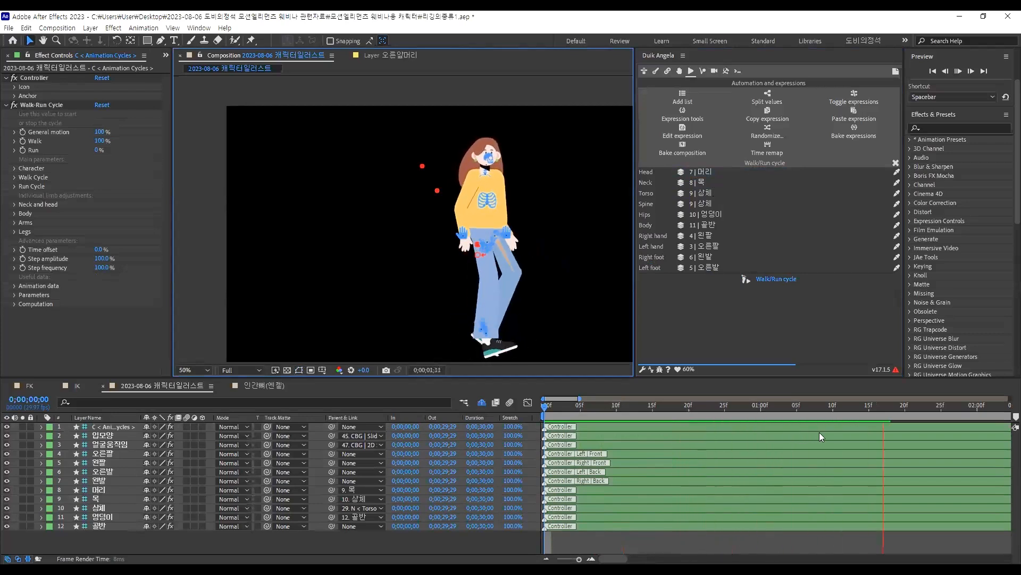
pyautogui.press('space')
pyautogui.scroll(-3, 750, 428)
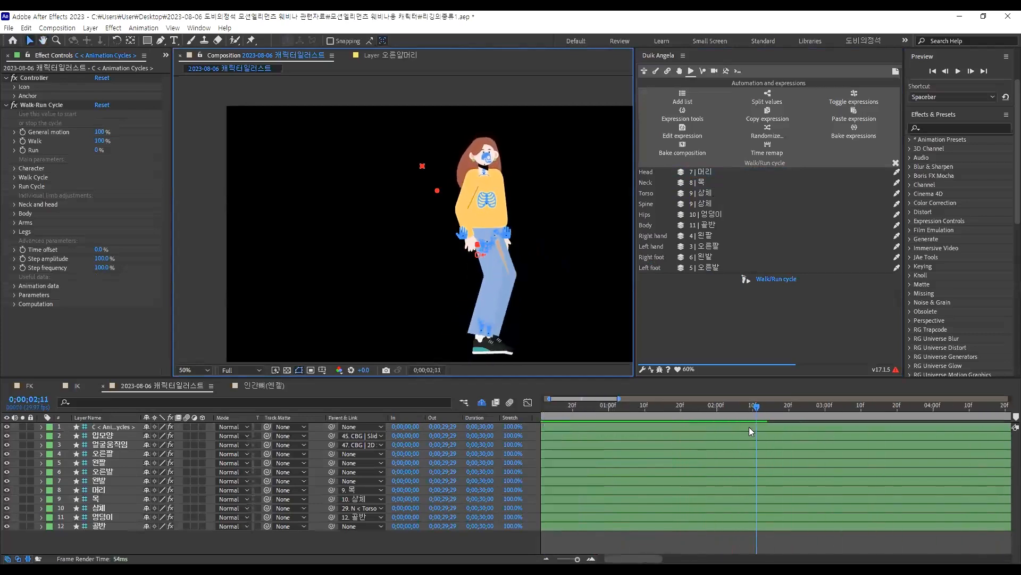
pyautogui.click(545, 415)
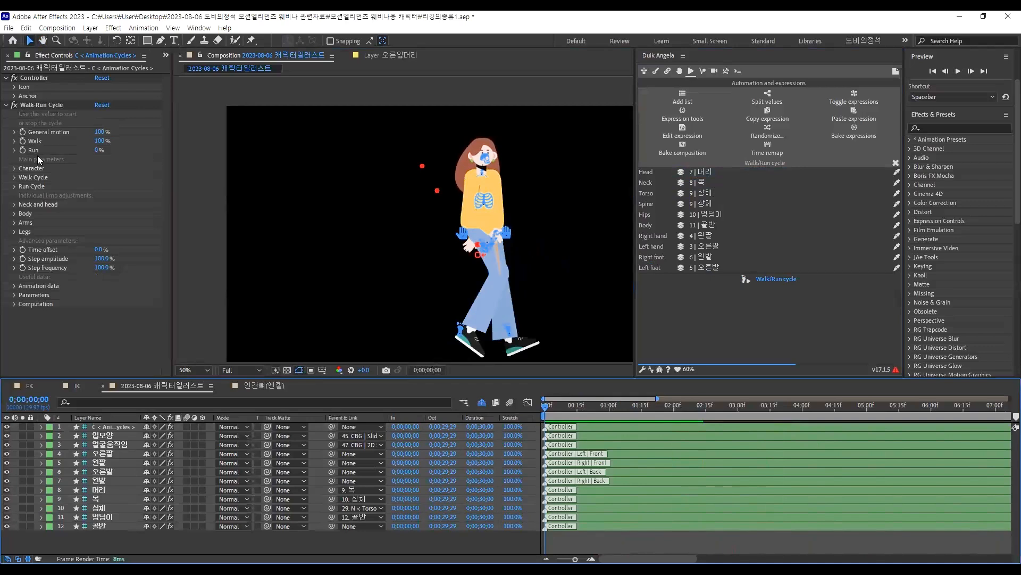
# In the Walk-Run Cycle effect, set Walk to 0% and Run to 100%
pyautogui.hotkey('alt', 'Tab')
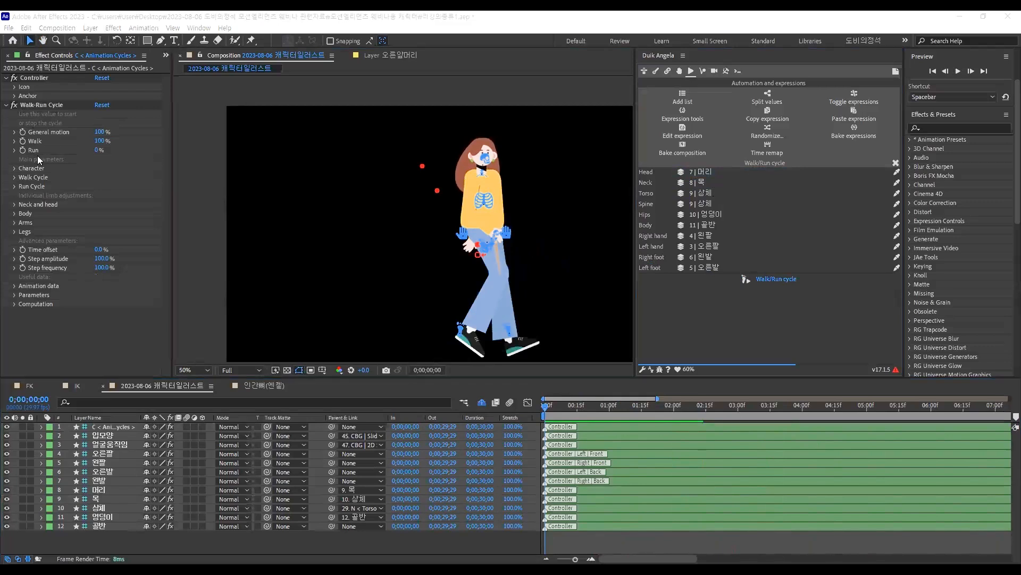
pyautogui.click(99, 141)
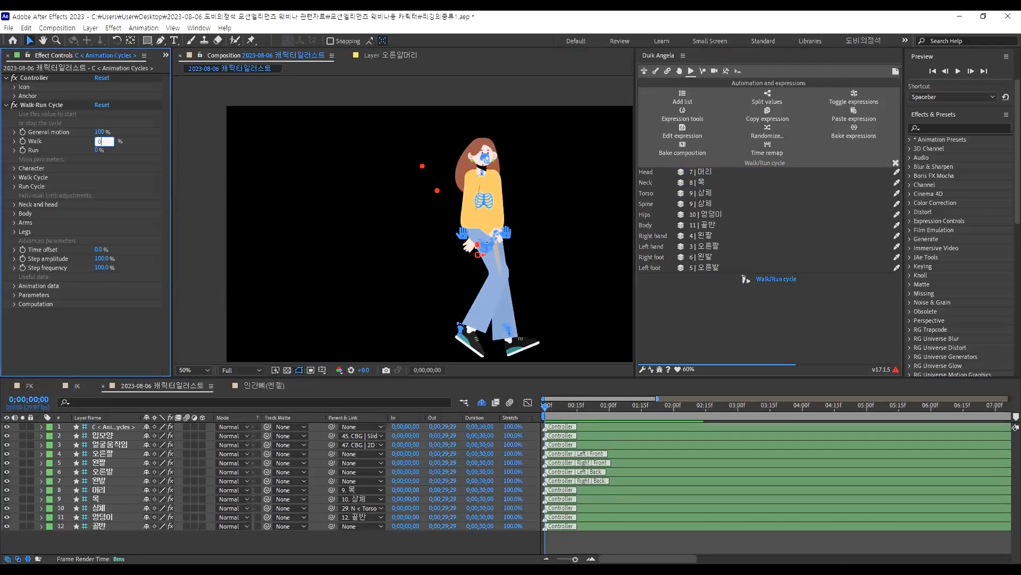
pyautogui.write('0')
pyautogui.press('Return')
pyautogui.click(96, 152)
pyautogui.write('100')
pyautogui.press('Return')
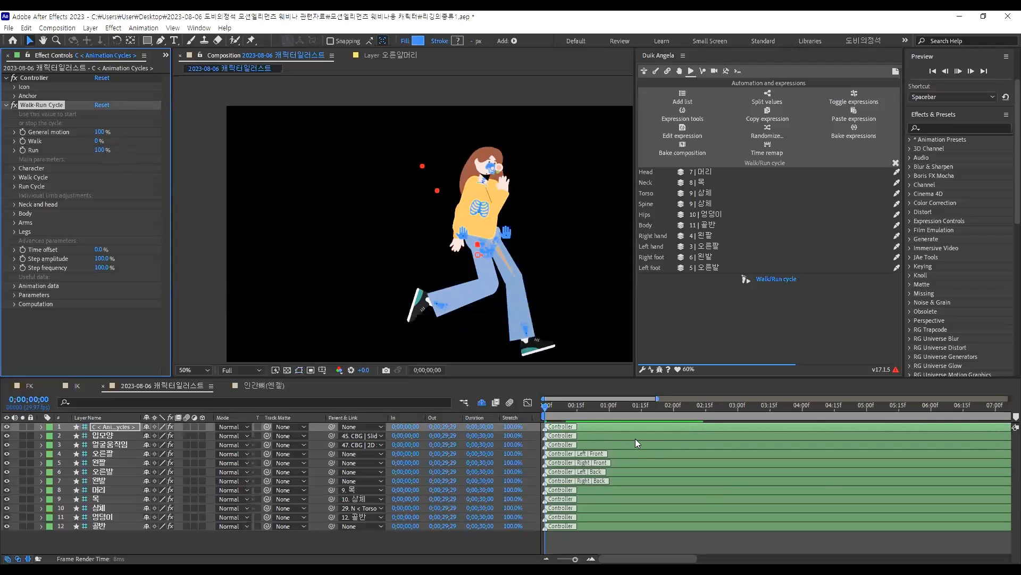
# Play back the run cycle, check the character's pose at another frame, and return to the start
pyautogui.press('space')
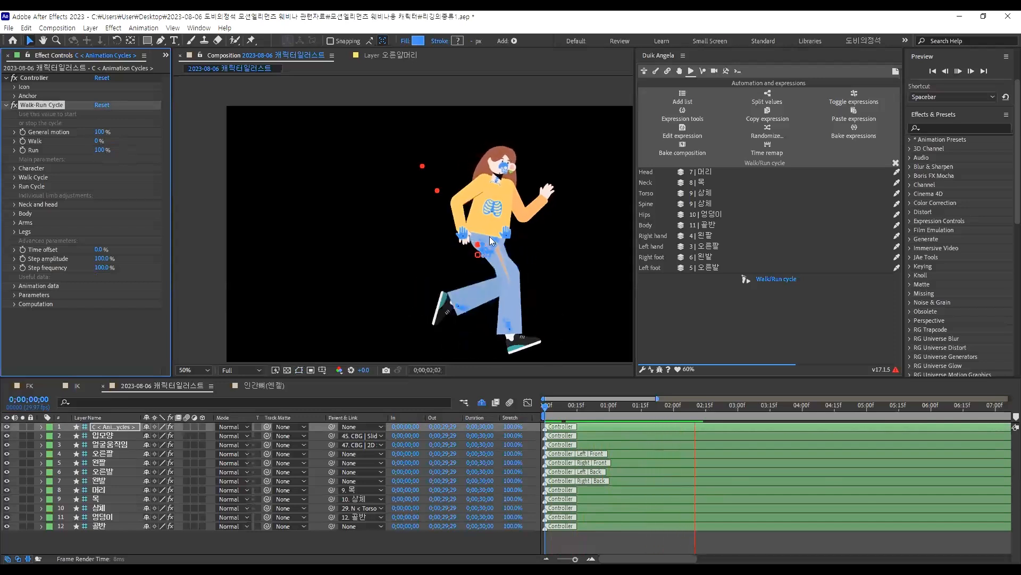
pyautogui.press('space')
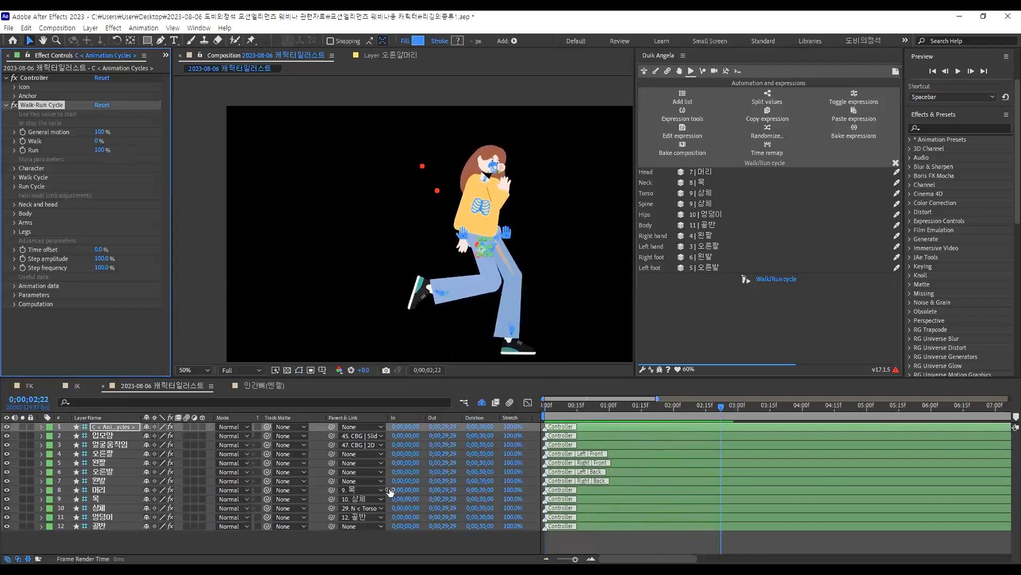
pyautogui.press('space')
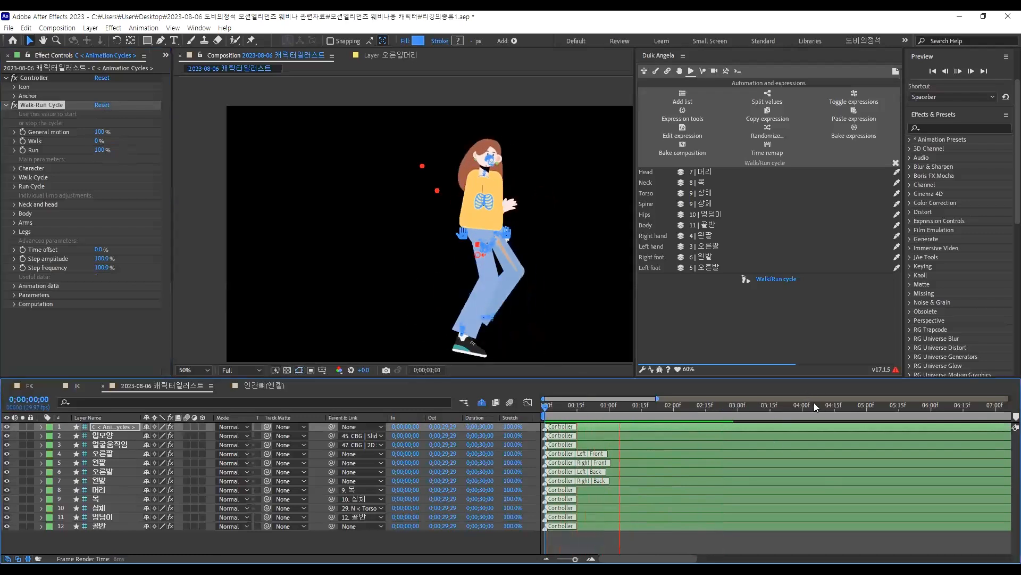
pyautogui.click(666, 403)
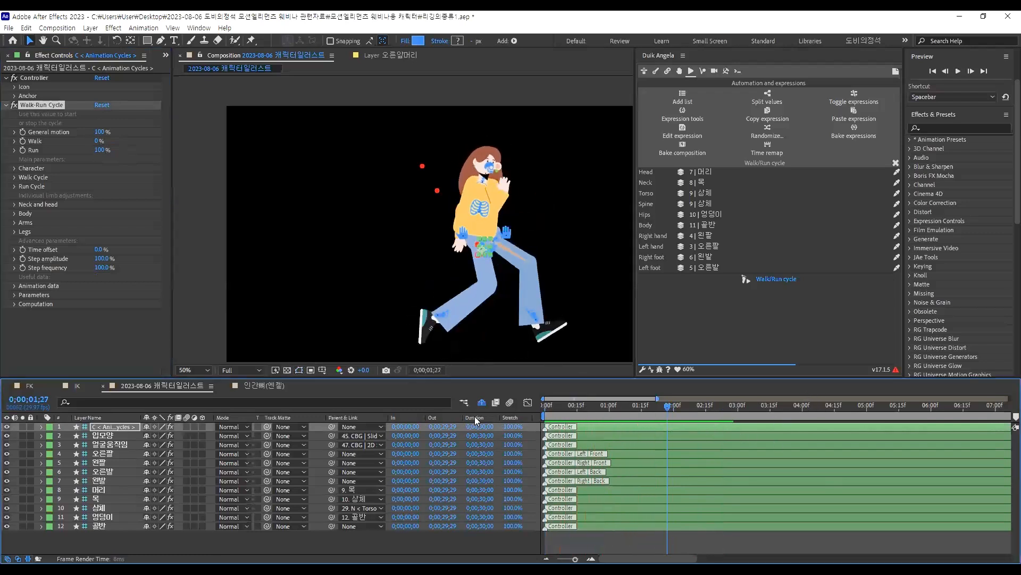
pyautogui.press('Home')
pyautogui.scroll(2, 495, 197)
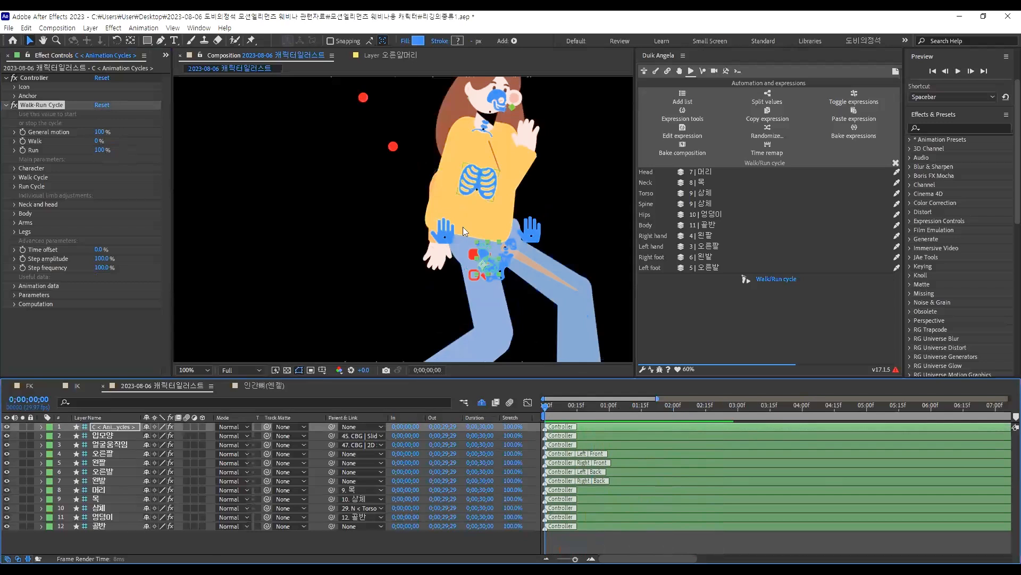
pyautogui.scroll(-2, 464, 218)
pyautogui.click(506, 281)
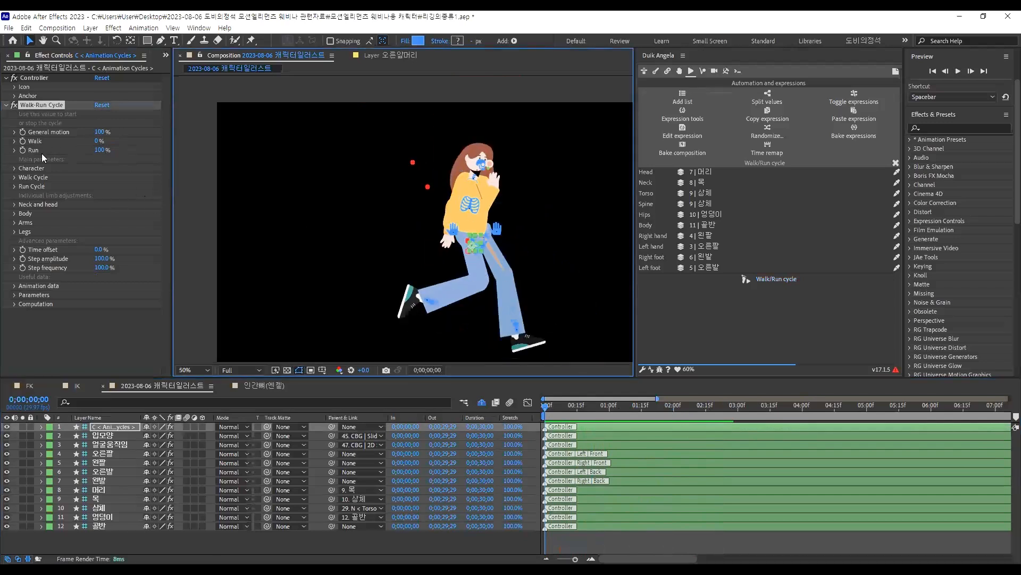
# Set Run to 0% and Walk to 100% in the Walk-Run Cycle effect and play back the walk briefly
pyautogui.click(99, 150)
pyautogui.write('0')
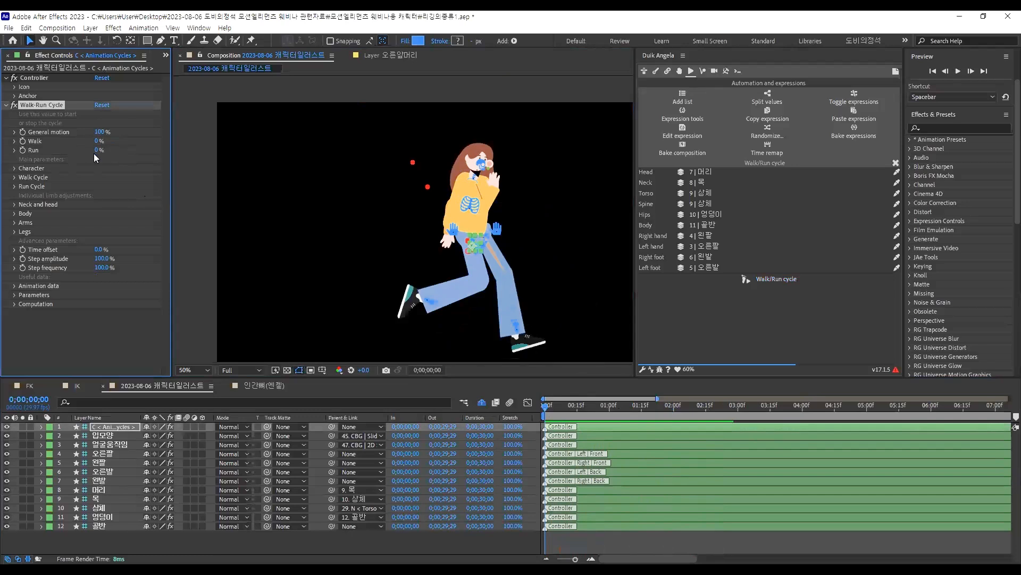
pyautogui.press('Return')
pyautogui.click(97, 141)
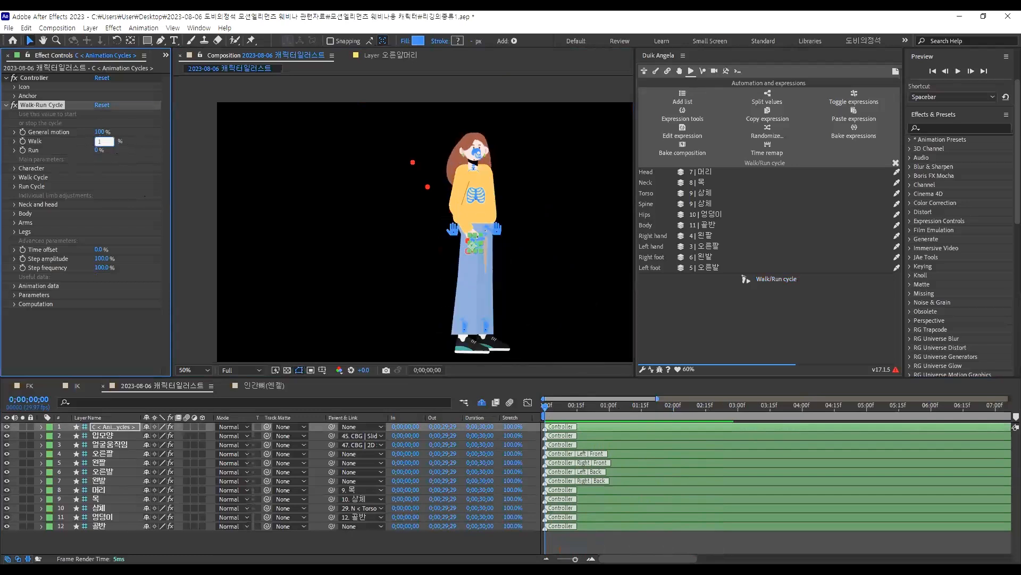
pyautogui.write('100')
pyautogui.press('Return')
pyautogui.press('space')
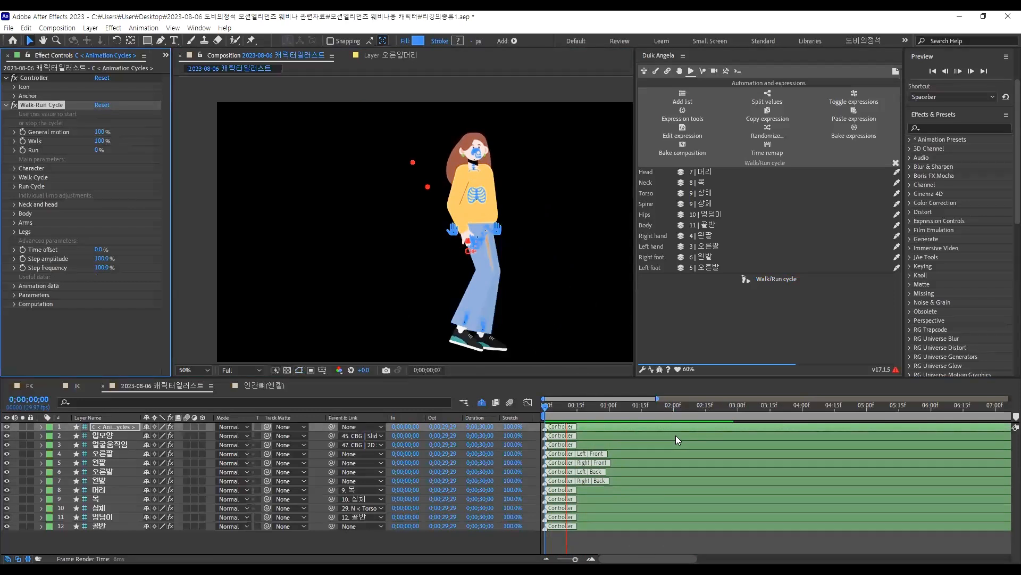
pyautogui.press('space')
# Try moving the 얼굴움직임 and 입모양 slider controllers beside the head to test the face and mouth, and undo the moves
pyautogui.scroll(2, 413, 166)
pyautogui.click(413, 162)
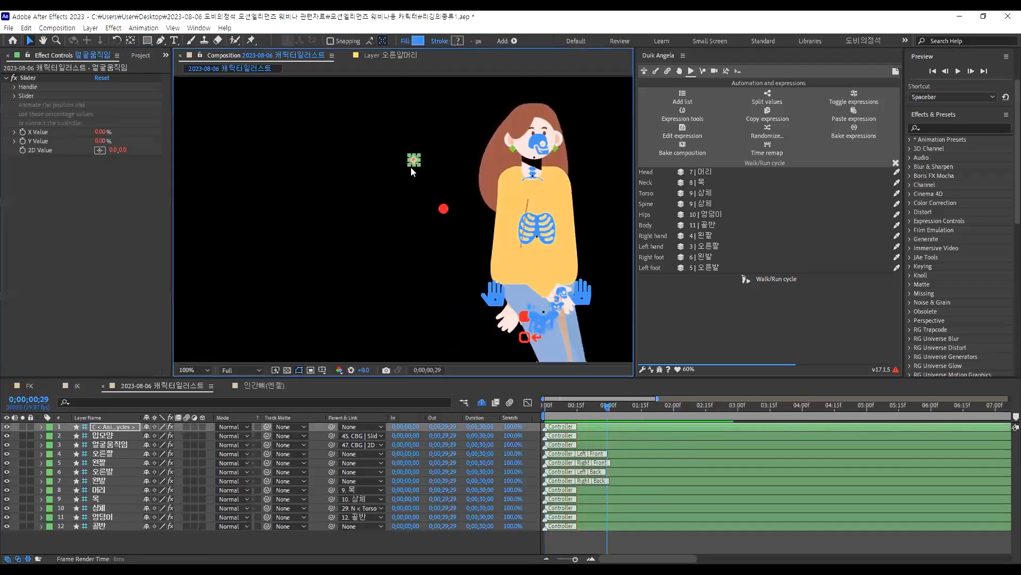
pyautogui.moveTo(362, 166); pyautogui.dragTo(439, 170)
pyautogui.click(444, 208)
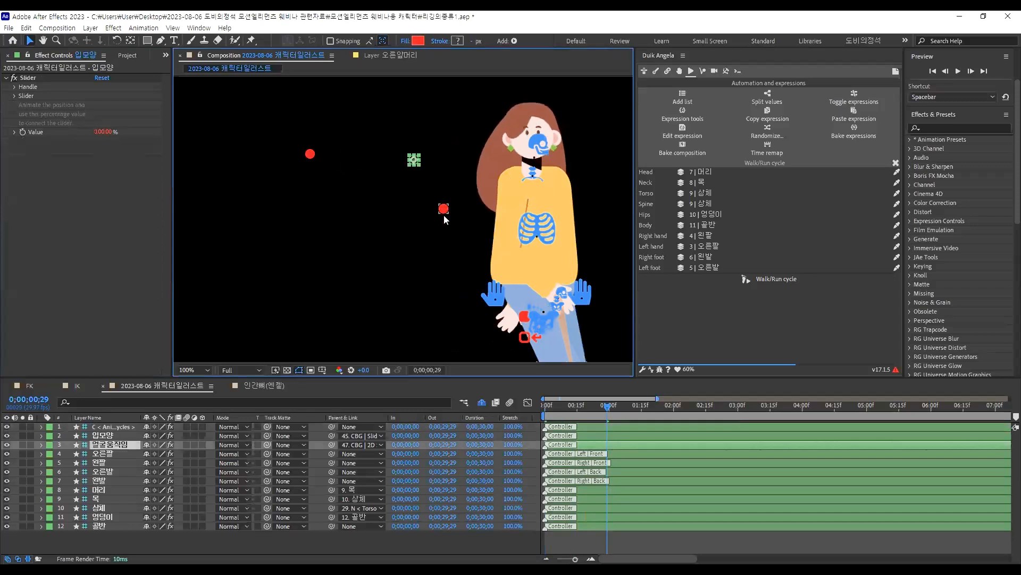
pyautogui.moveTo(366, 208); pyautogui.dragTo(466, 211)
pyautogui.moveTo(394, 207); pyautogui.dragTo(353, 204)
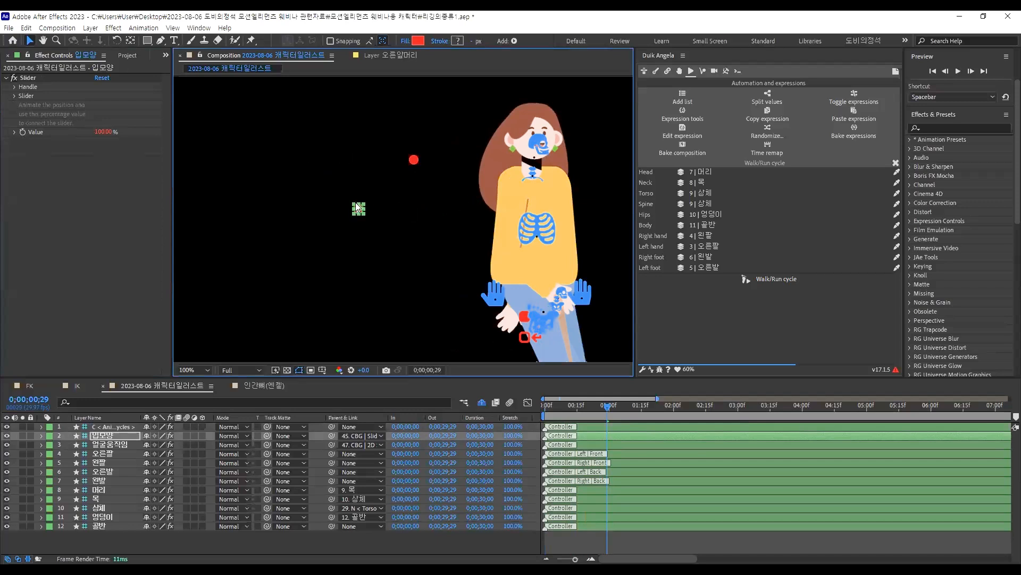
pyautogui.hotkey('ctrl', 'z')
pyautogui.scroll(-2, 312, 212)
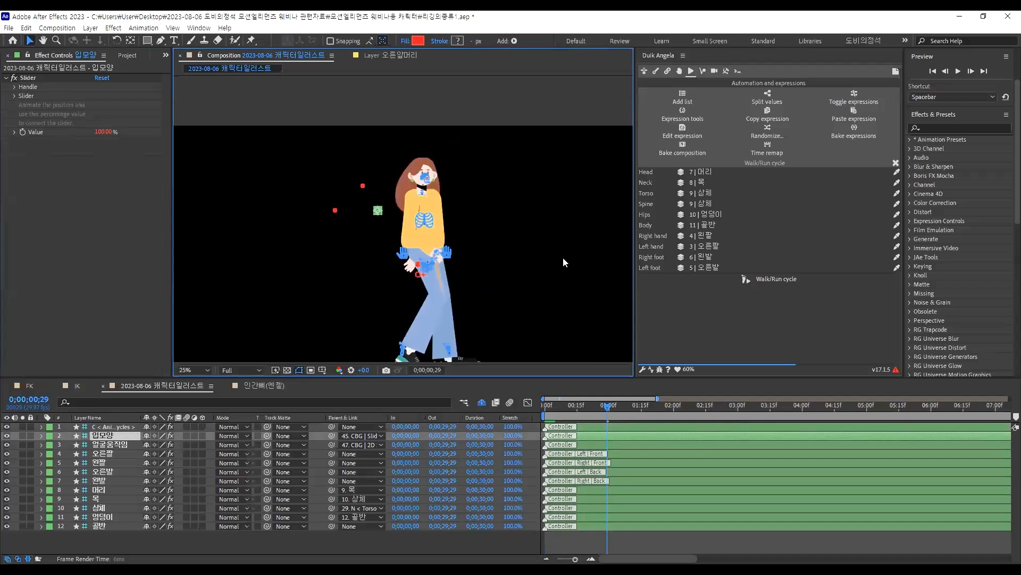
# Deselect the mouth controller and bring the playhead back to the first frame
pyautogui.click(437, 249)
pyautogui.moveTo(602, 409); pyautogui.dragTo(546, 425)
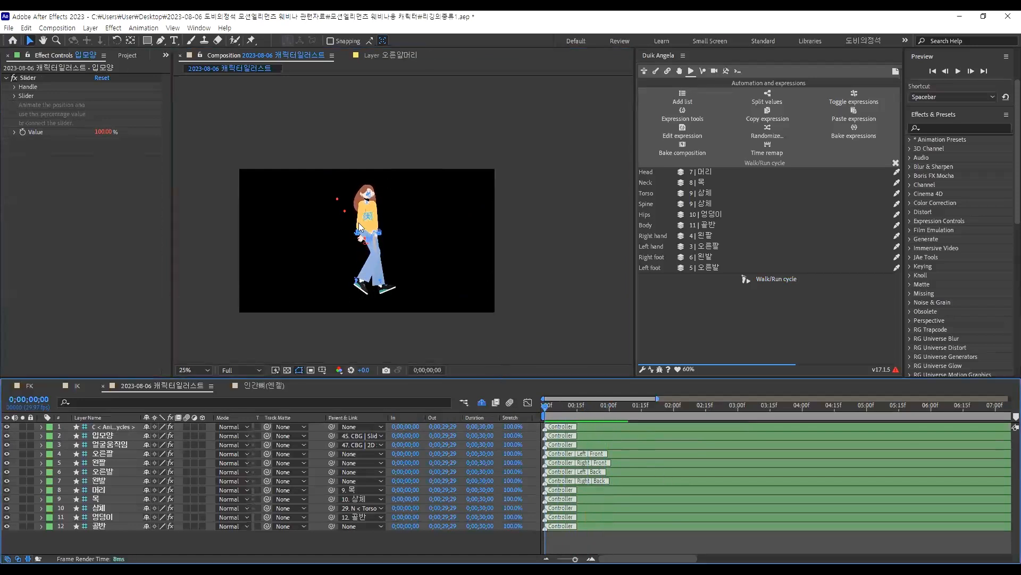
pyautogui.scroll(1, 357, 215)
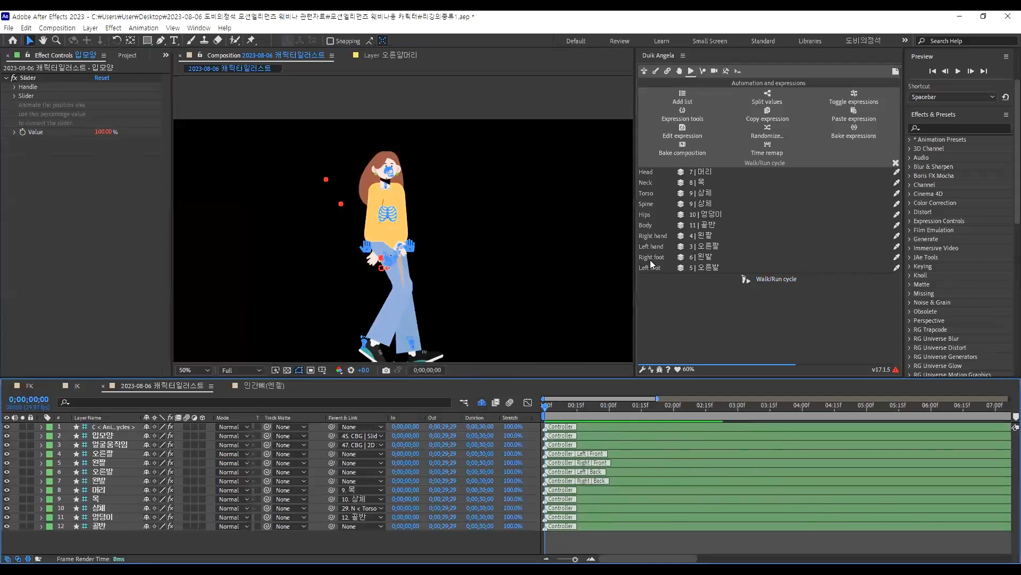
pyautogui.click(573, 311)
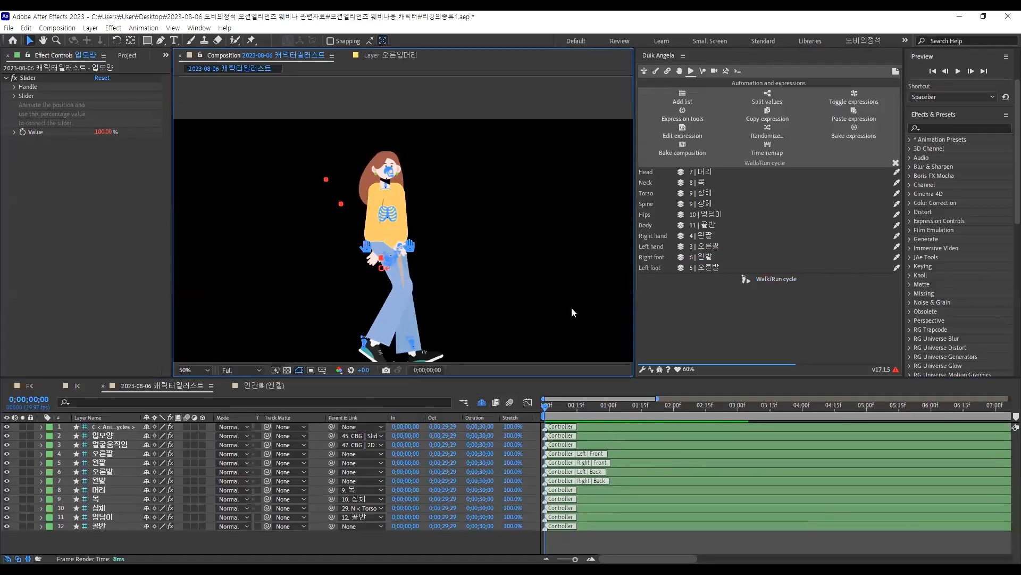
# Inspect the 오른팔 arm controller, then play back the walking character and return to the first frame
pyautogui.scroll(2, 388, 258)
pyautogui.click(438, 241)
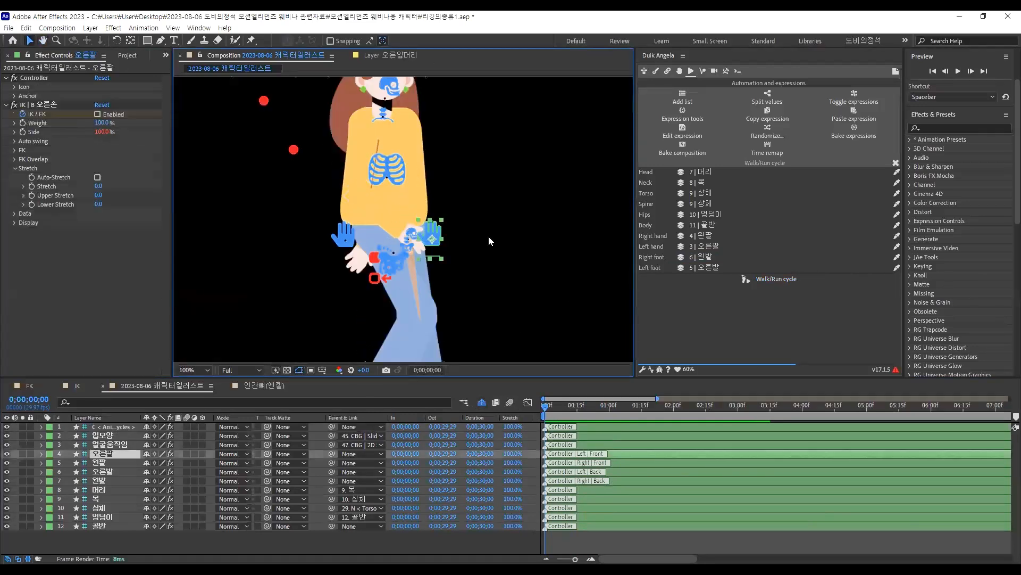
pyautogui.click(488, 236)
pyautogui.scroll(-2, 500, 238)
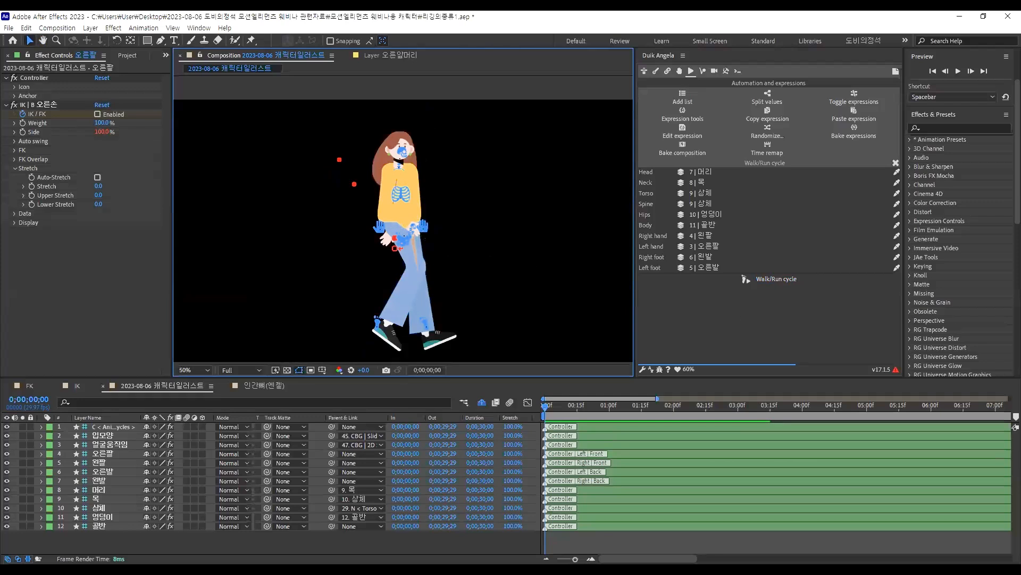
pyautogui.click(508, 309)
pyautogui.press('space')
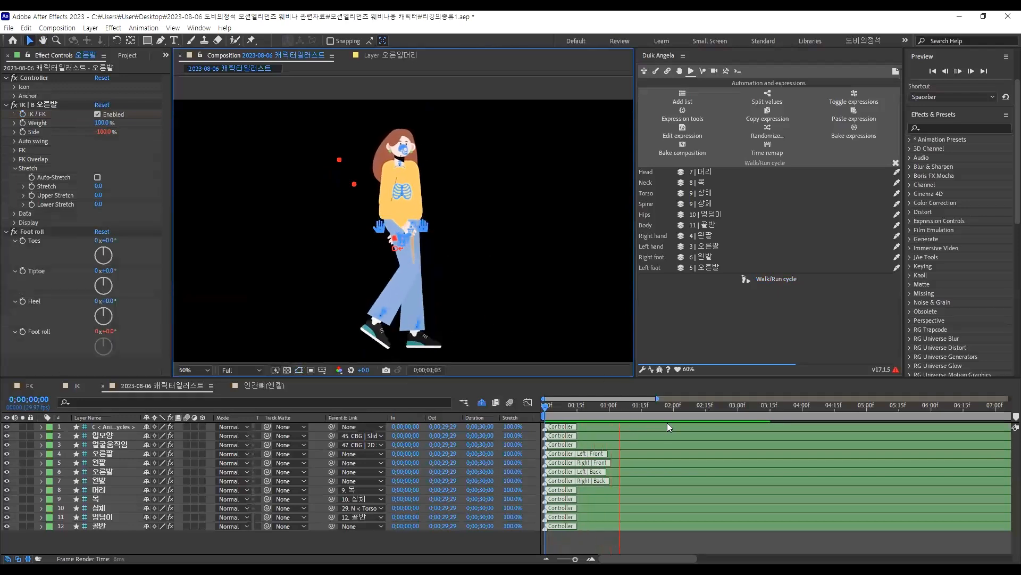
pyautogui.moveTo(653, 409); pyautogui.dragTo(2, 339)
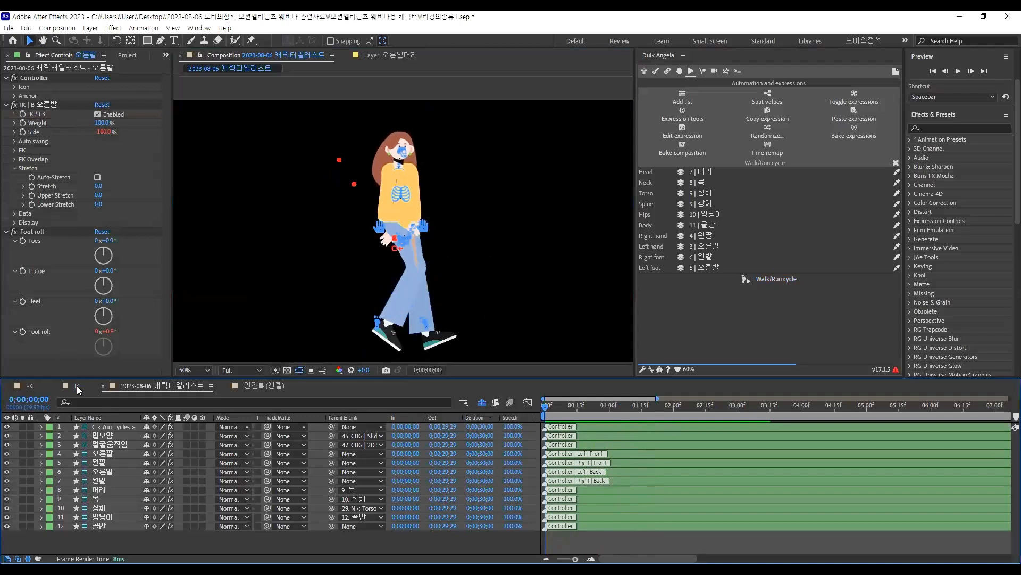
# Review the IK, FK and human skeleton compositions, then return to the character composition and examine the legs
pyautogui.click(78, 387)
pyautogui.click(29, 387)
pyautogui.click(76, 385)
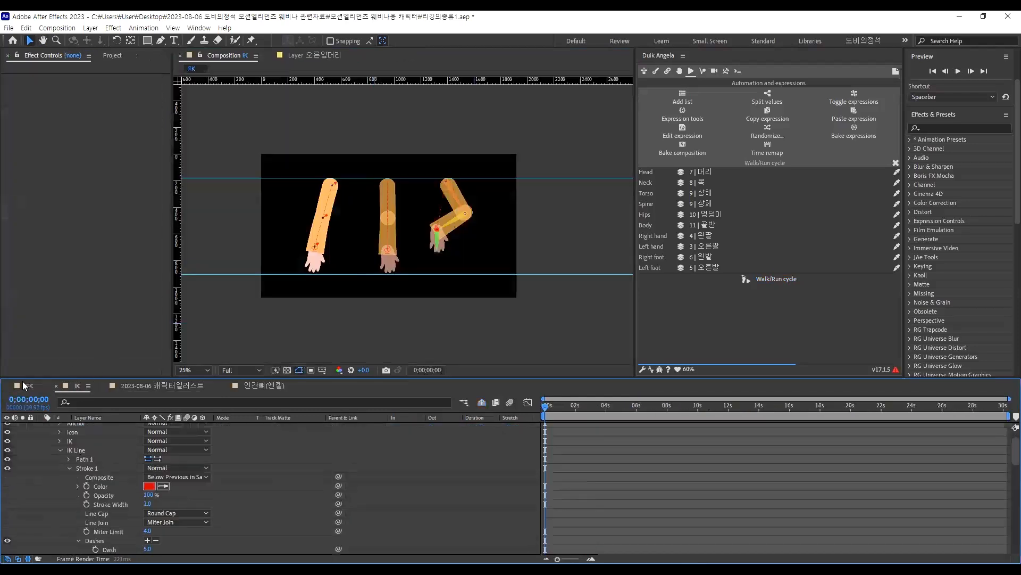
pyautogui.click(29, 385)
pyautogui.click(80, 385)
pyautogui.click(193, 387)
pyautogui.click(277, 385)
pyautogui.click(535, 289)
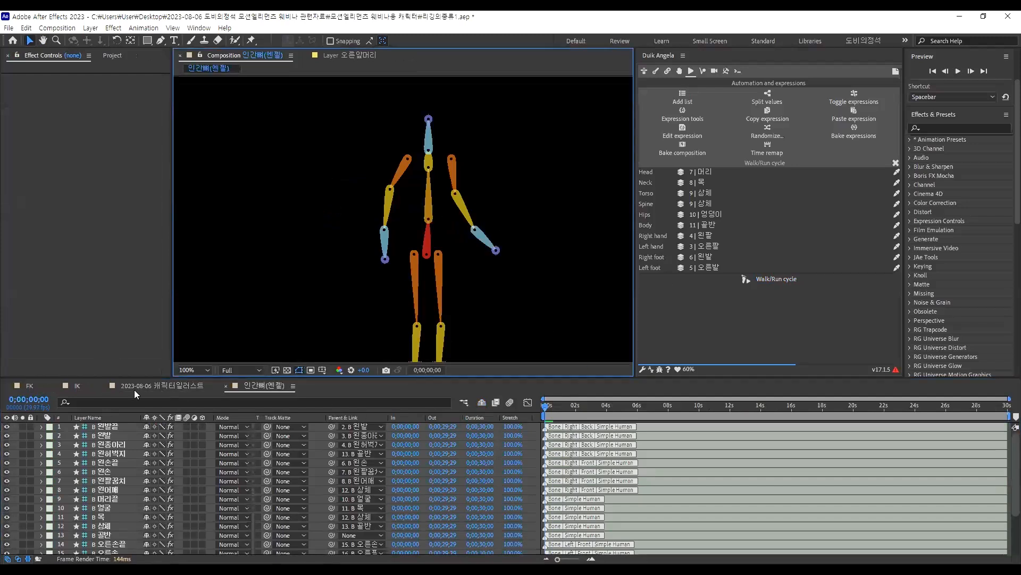
pyautogui.click(215, 385)
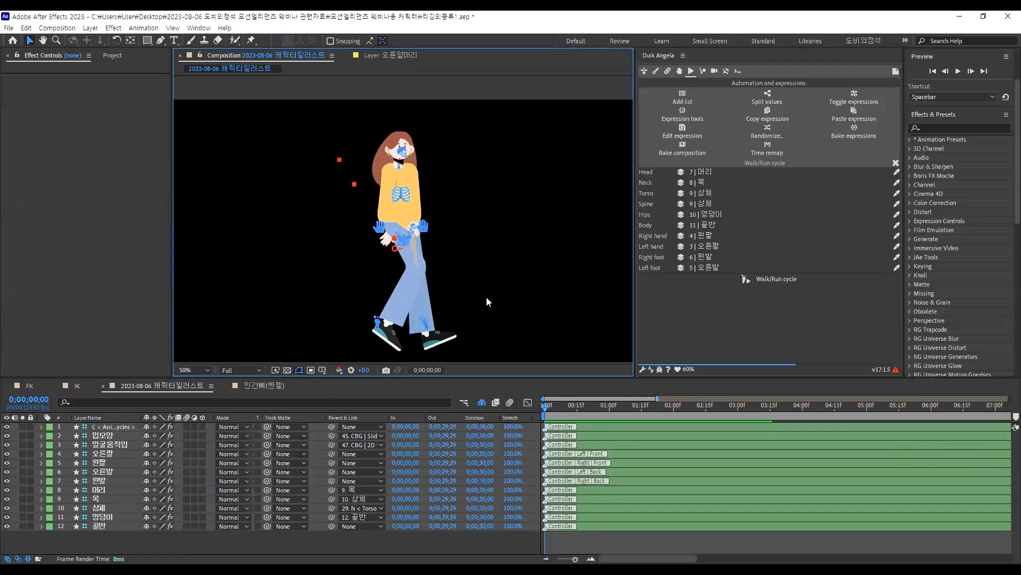
pyautogui.scroll(3, 430, 324)
pyautogui.scroll(-1, 414, 298)
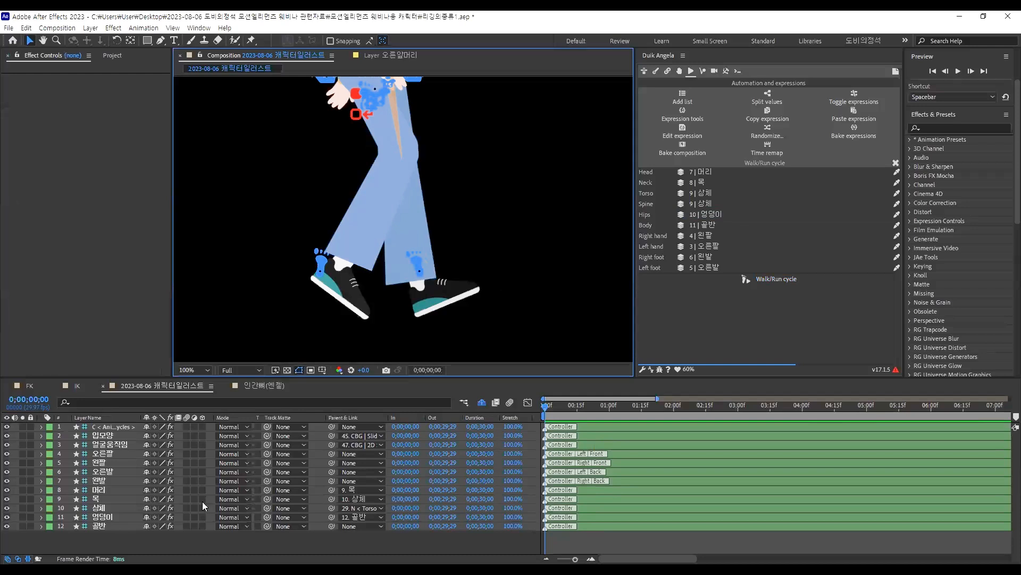
# Switch to the browser and open the subscribed After Effects tutorial creator's YouTube channel to look through its videos
pyautogui.hotkey('alt', 'Tab')
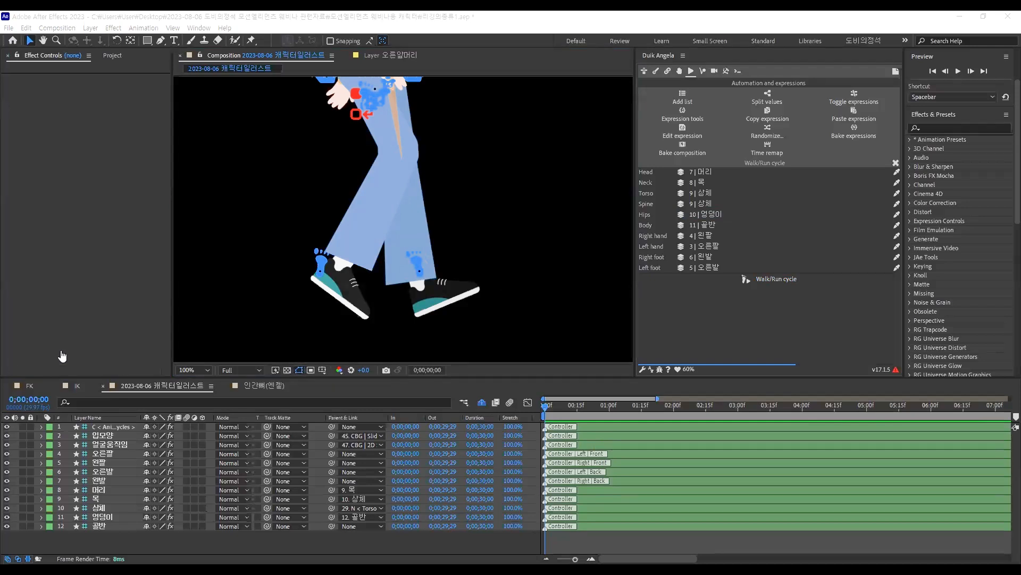
pyautogui.scroll(-2, 71, 383)
pyautogui.scroll(-3, 70, 341)
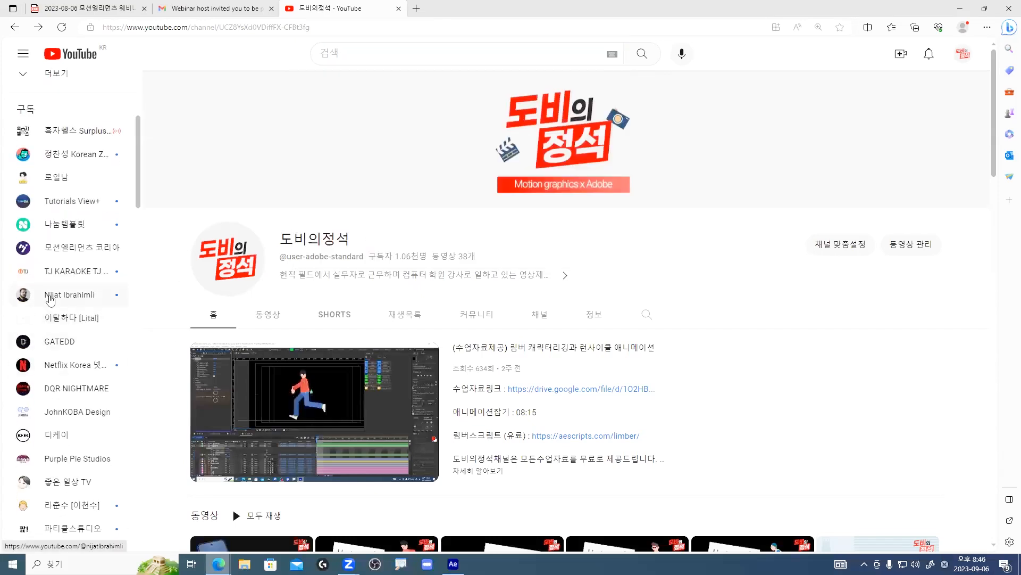
pyautogui.click(74, 300)
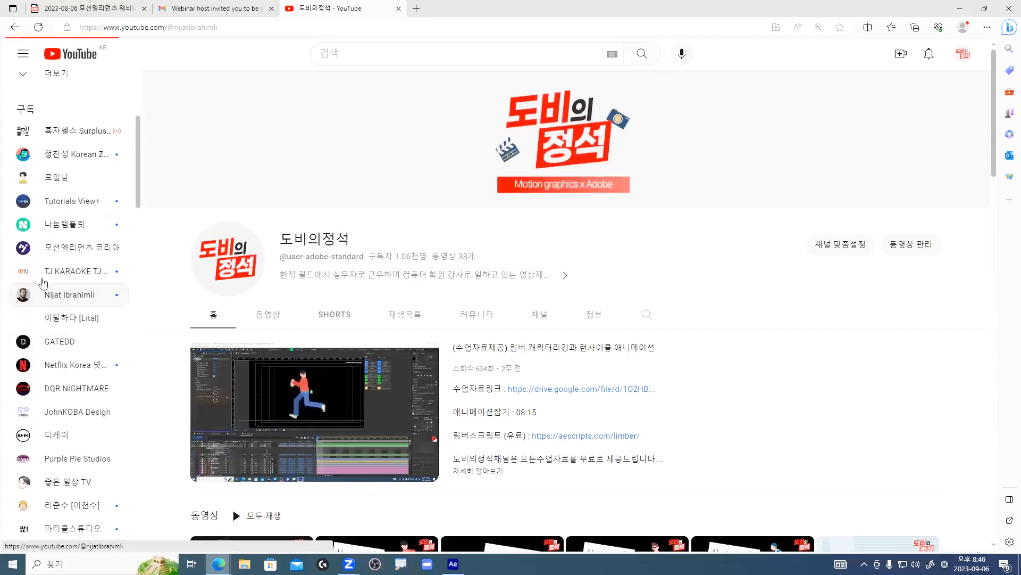
pyautogui.scroll(-3, 734, 338)
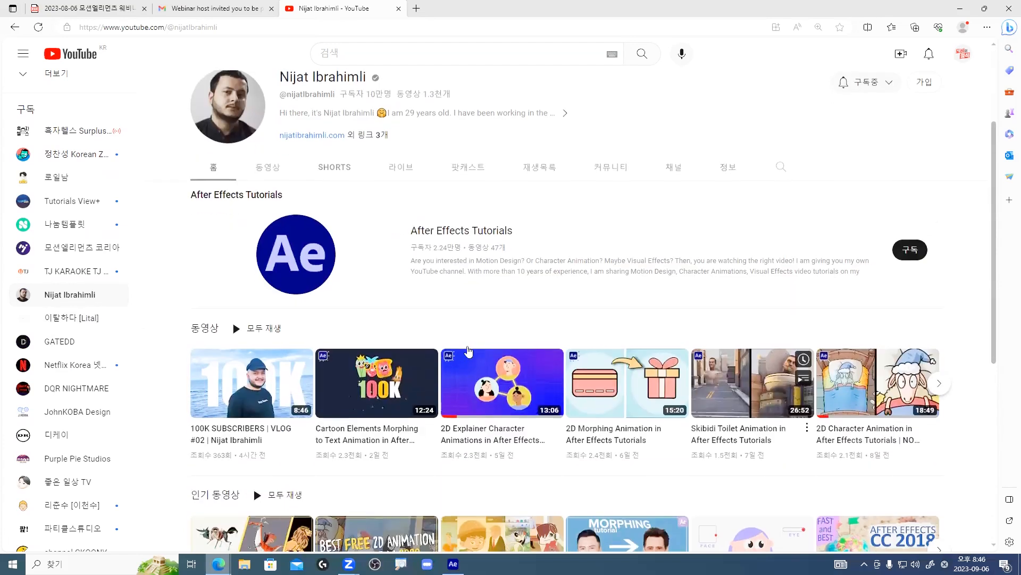
# Look through the channel home page, comparing its recent videos, popular videos and Shorts on After Effects character animation
pyautogui.scroll(3, 466, 315)
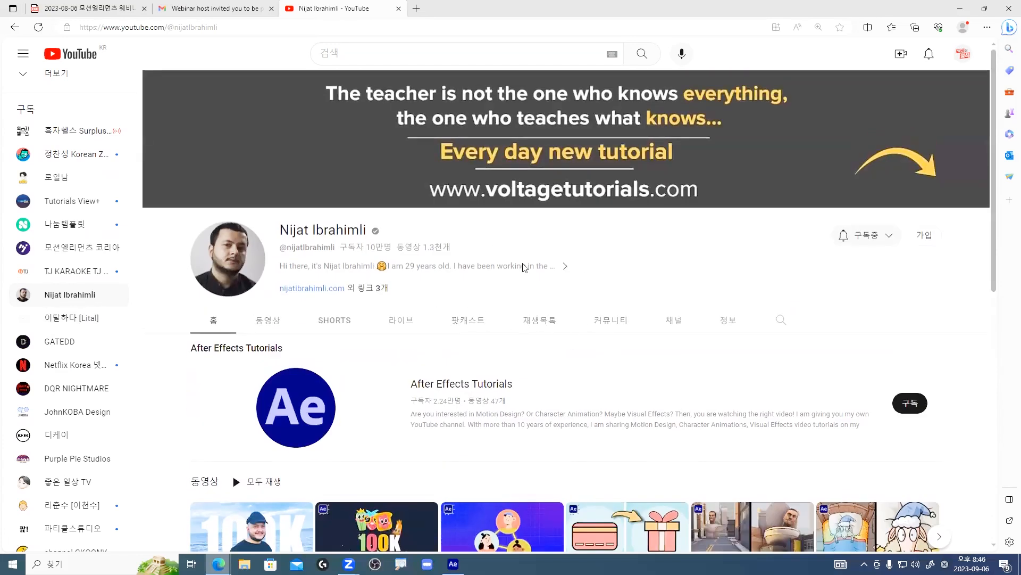
pyautogui.scroll(-5, 522, 267)
pyautogui.scroll(-5, 399, 318)
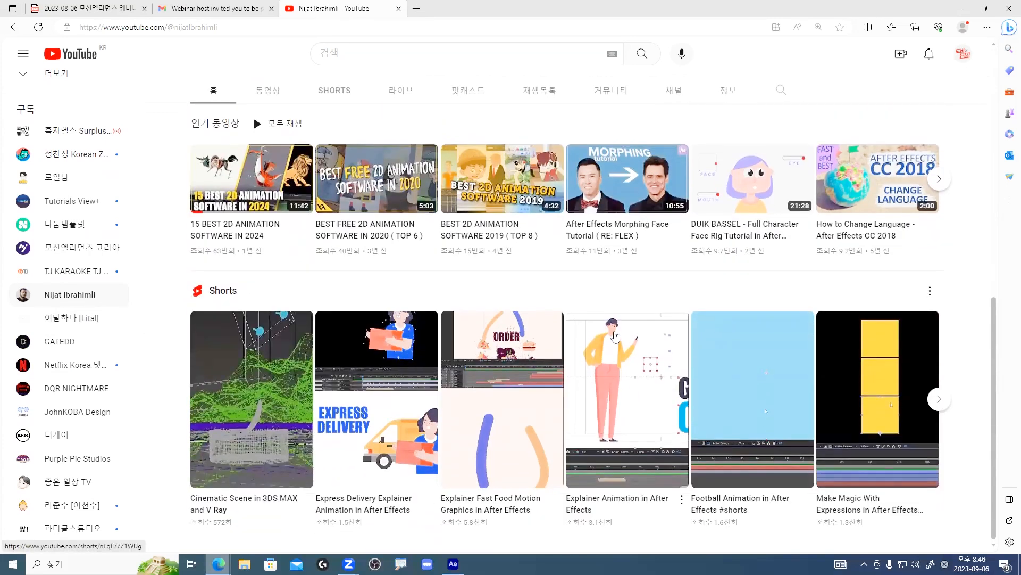
pyautogui.scroll(4, 632, 312)
pyautogui.scroll(-4, 509, 358)
pyautogui.scroll(4, 509, 358)
pyautogui.scroll(-4, 511, 358)
pyautogui.scroll(4, 512, 359)
pyautogui.scroll(-4, 515, 359)
pyautogui.scroll(4, 514, 360)
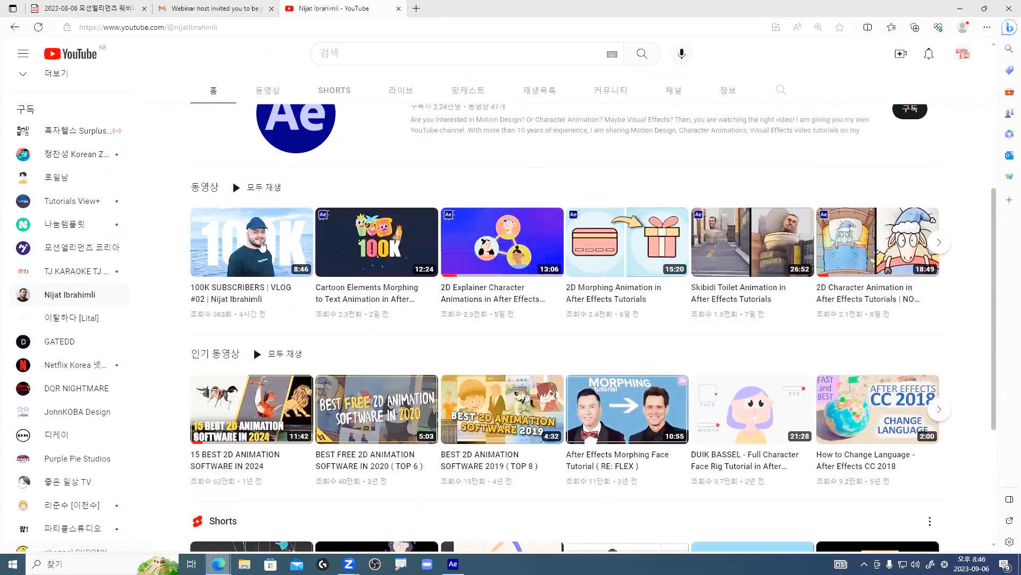
pyautogui.scroll(5, 654, 330)
pyautogui.scroll(-2, 440, 358)
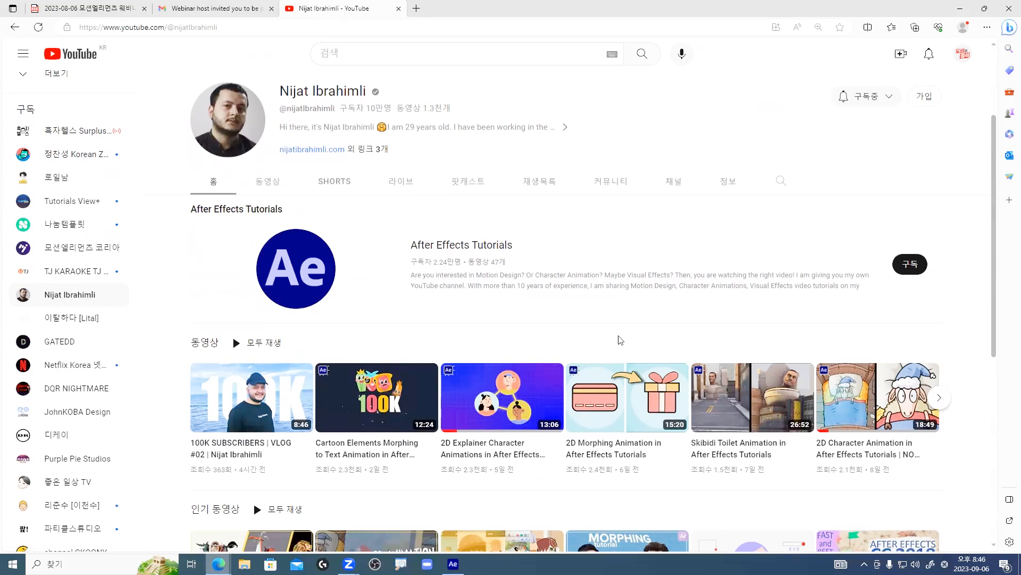
pyautogui.scroll(-4, 632, 339)
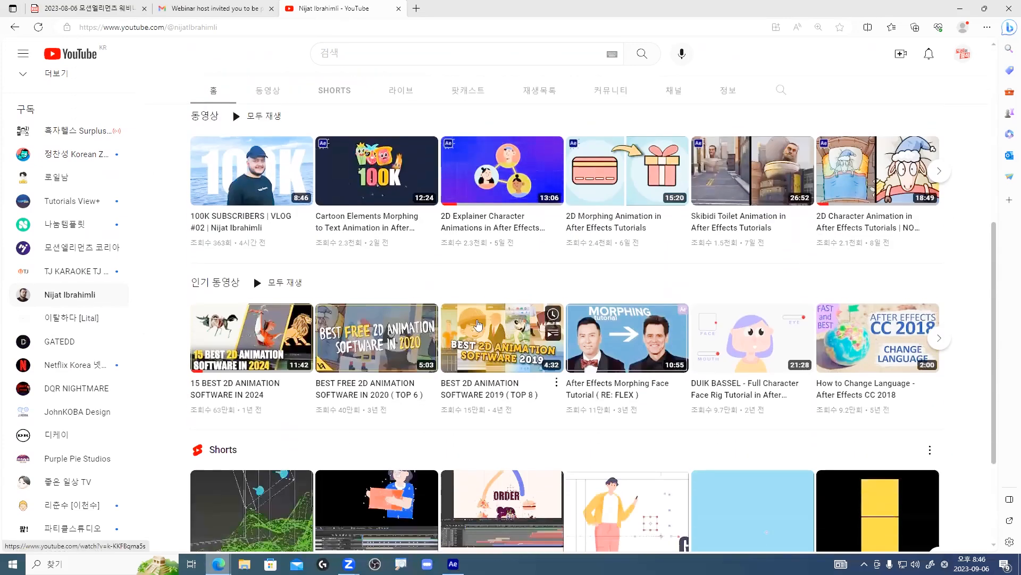
pyautogui.scroll(1, 549, 319)
pyautogui.scroll(-2, 468, 311)
pyautogui.scroll(1, 420, 305)
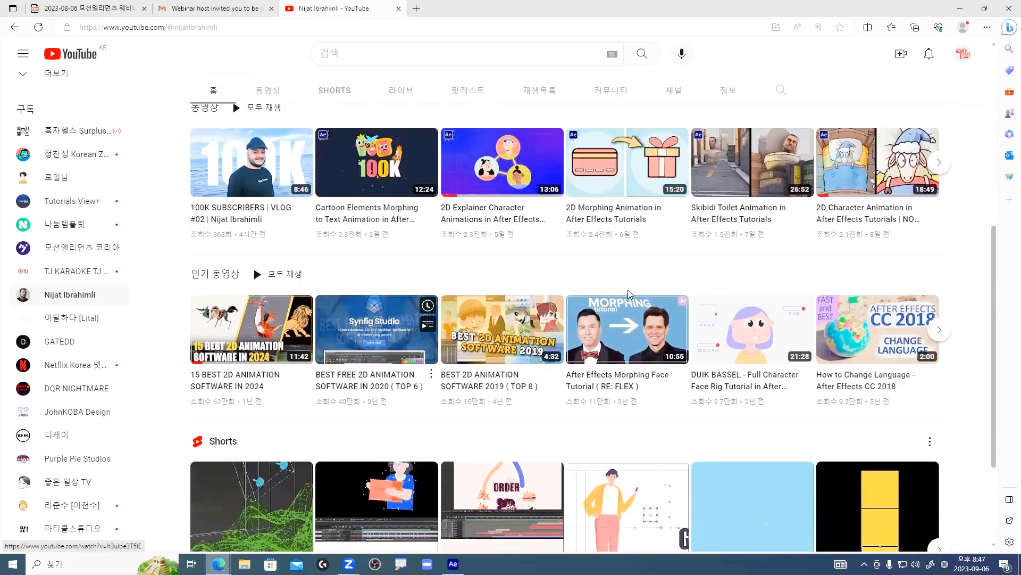
pyautogui.scroll(2, 586, 313)
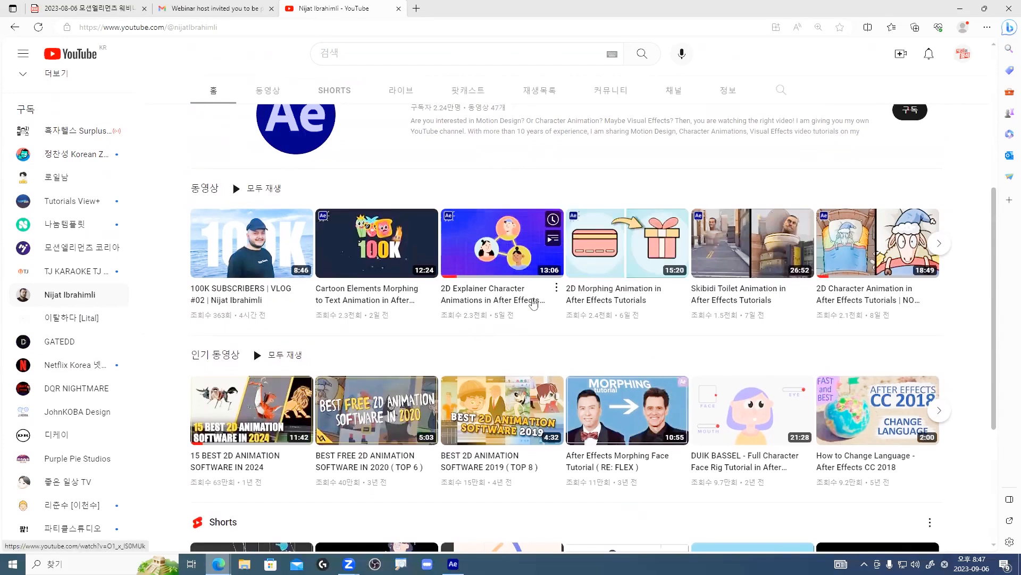
pyautogui.scroll(-2, 533, 304)
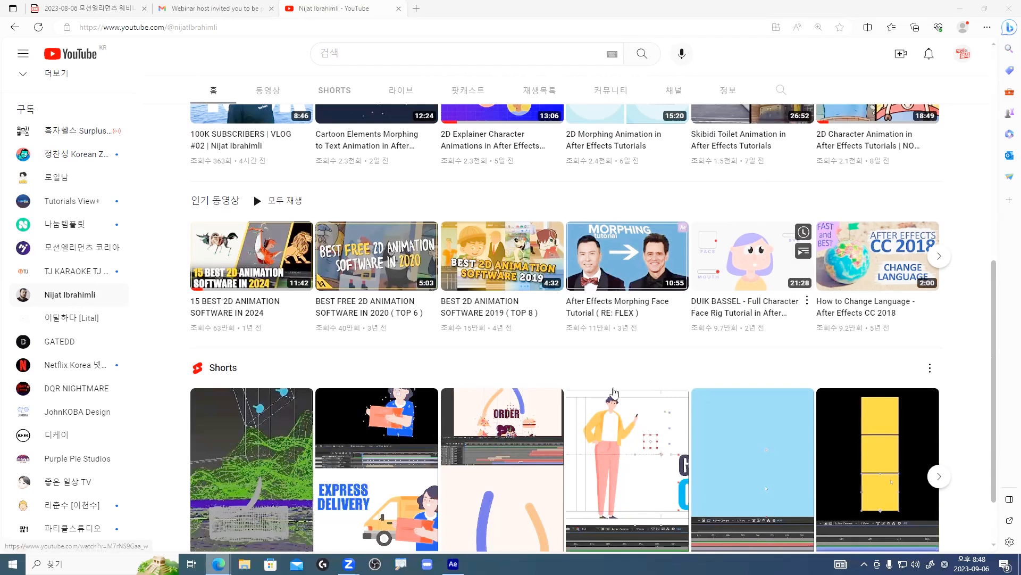
# Switch back to After Effects, play the walking character and return the playhead to the first frame
pyautogui.hotkey('alt', 'Tab')
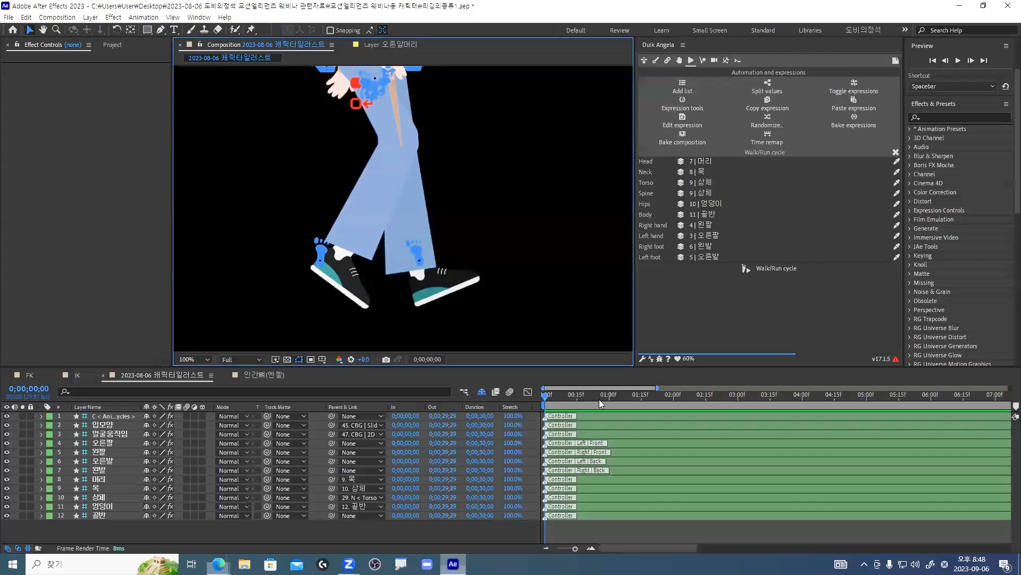
pyautogui.press('space')
pyautogui.moveTo(603, 434); pyautogui.dragTo(544, 434)
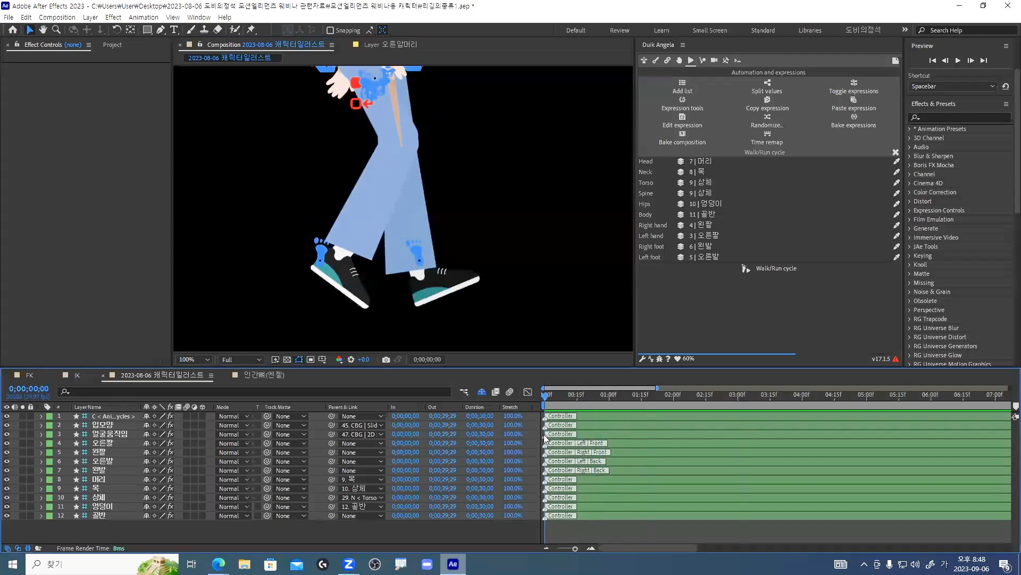
pyautogui.press('space')
pyautogui.press('space')
# Select the controller layers one by one from 골반 up to the Animation Cycles controller to inspect their effect settings, then deselect
pyautogui.click(664, 514)
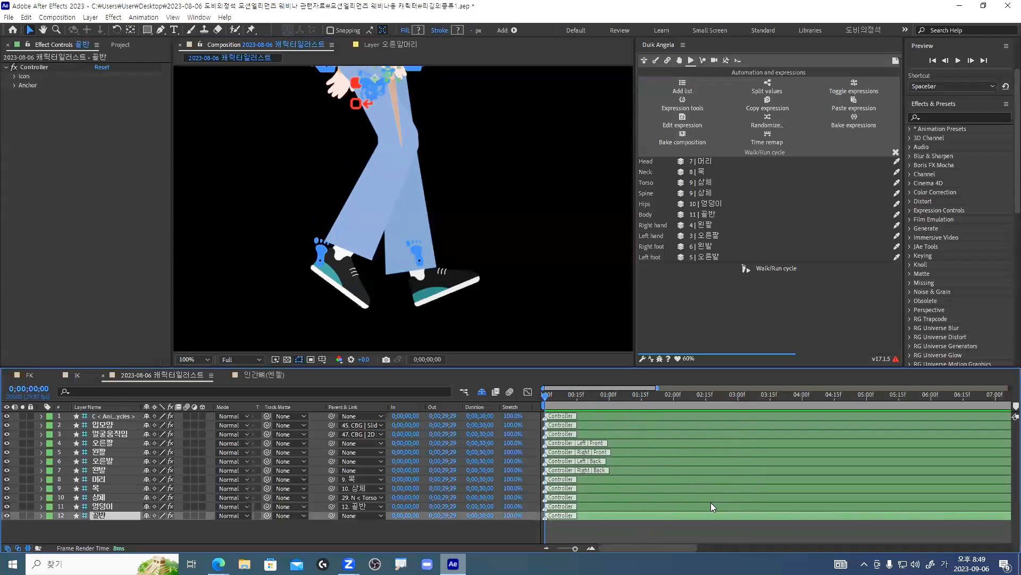
pyautogui.click(658, 504)
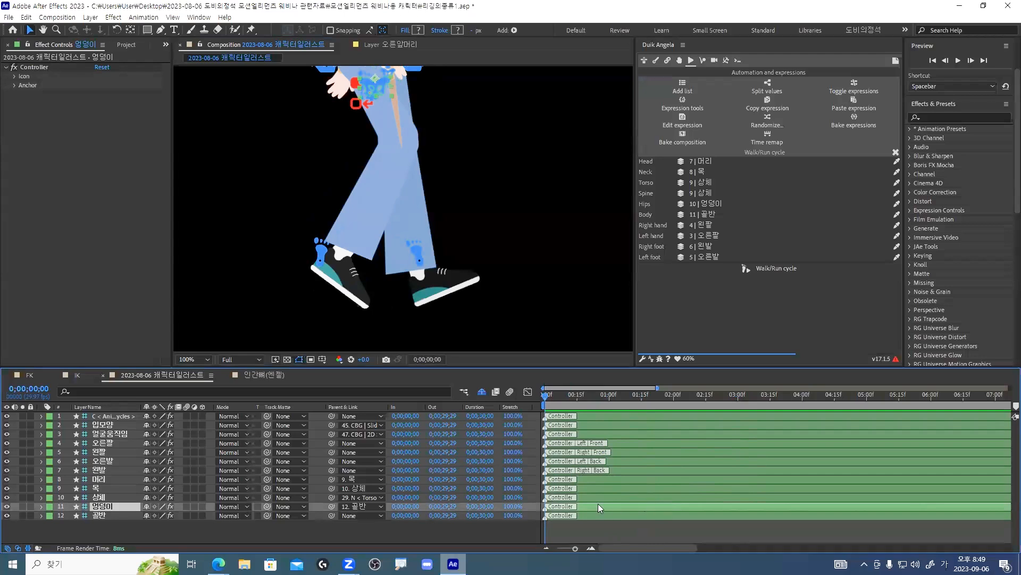
pyautogui.click(616, 497)
pyautogui.click(654, 487)
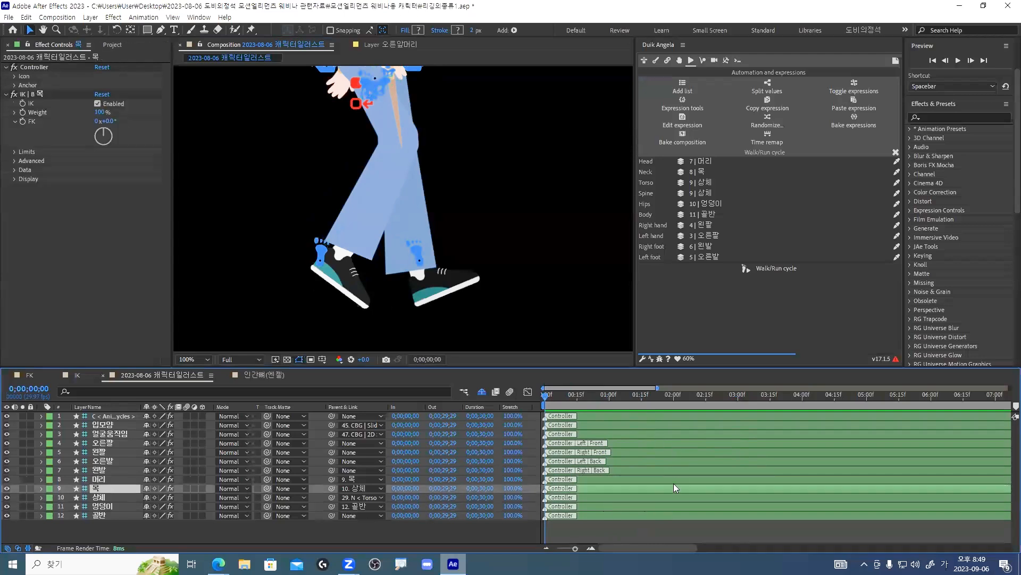
pyautogui.click(628, 479)
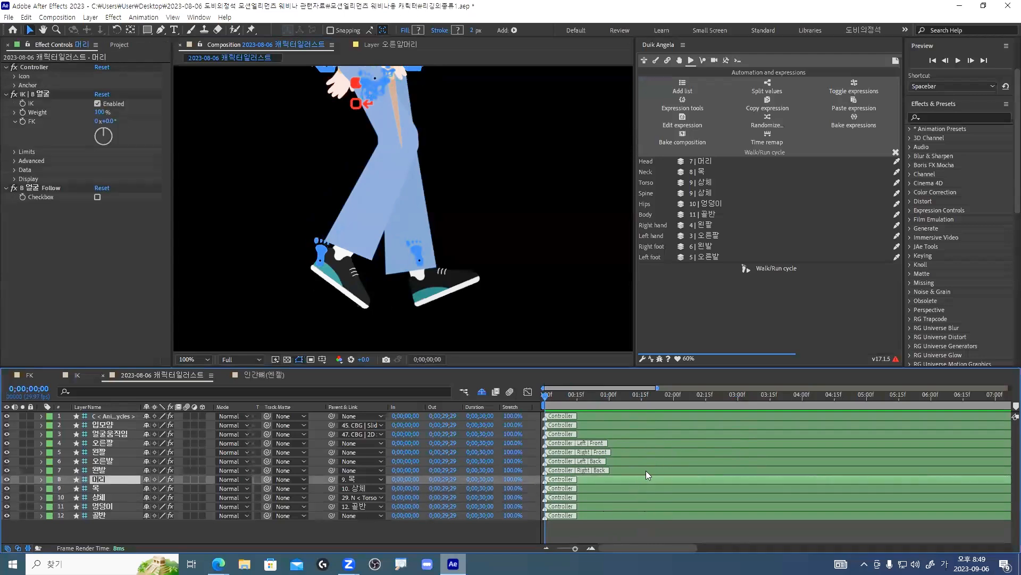
pyautogui.click(645, 470)
pyautogui.click(653, 459)
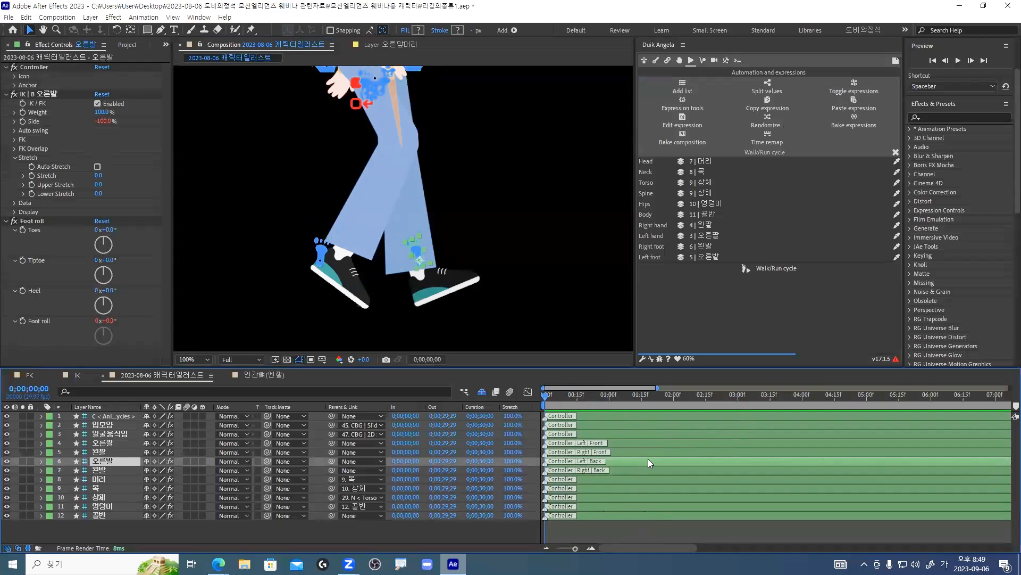
pyautogui.click(647, 451)
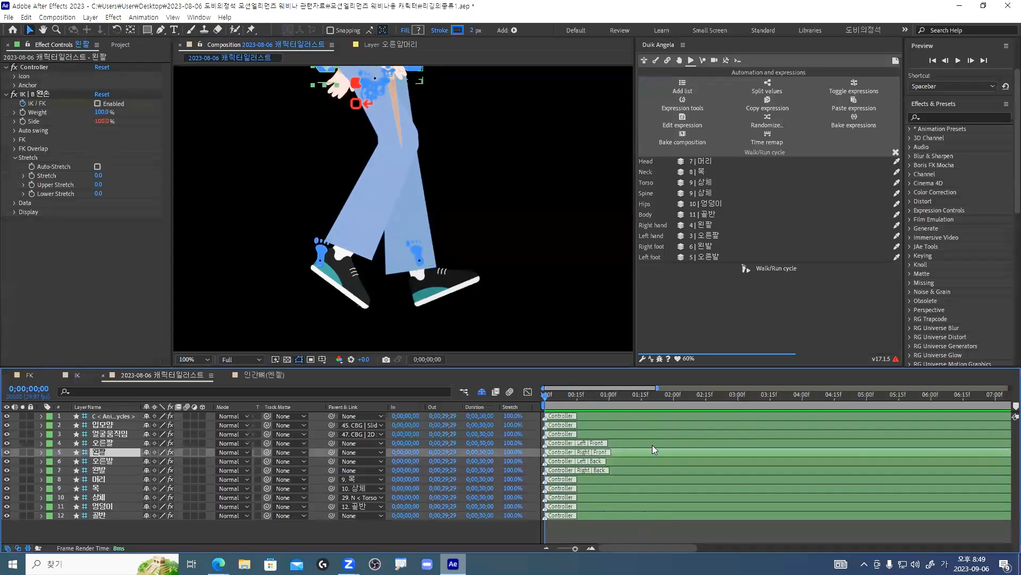
pyautogui.click(652, 444)
pyautogui.click(684, 434)
pyautogui.click(692, 425)
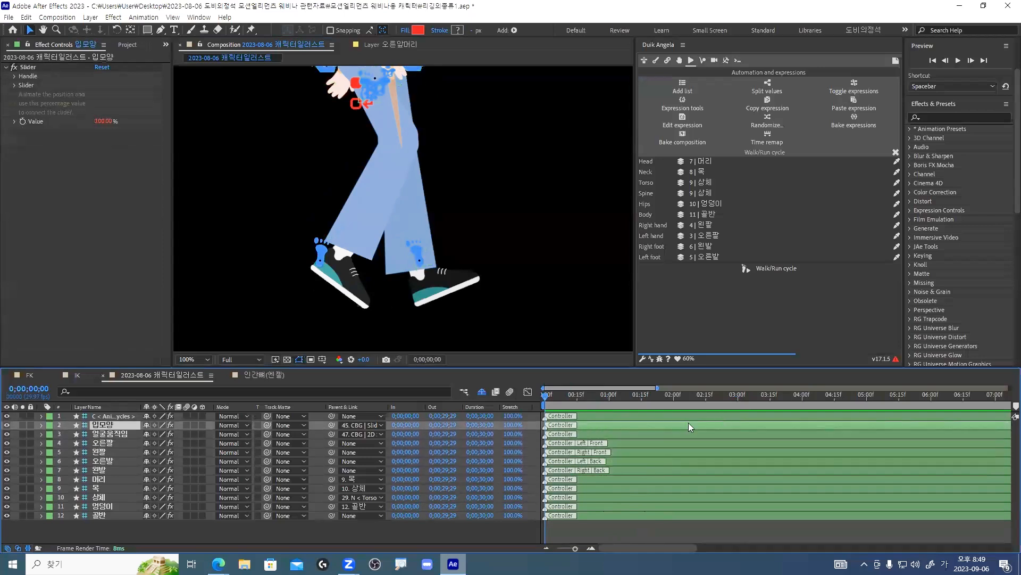
pyautogui.click(686, 416)
pyautogui.click(560, 292)
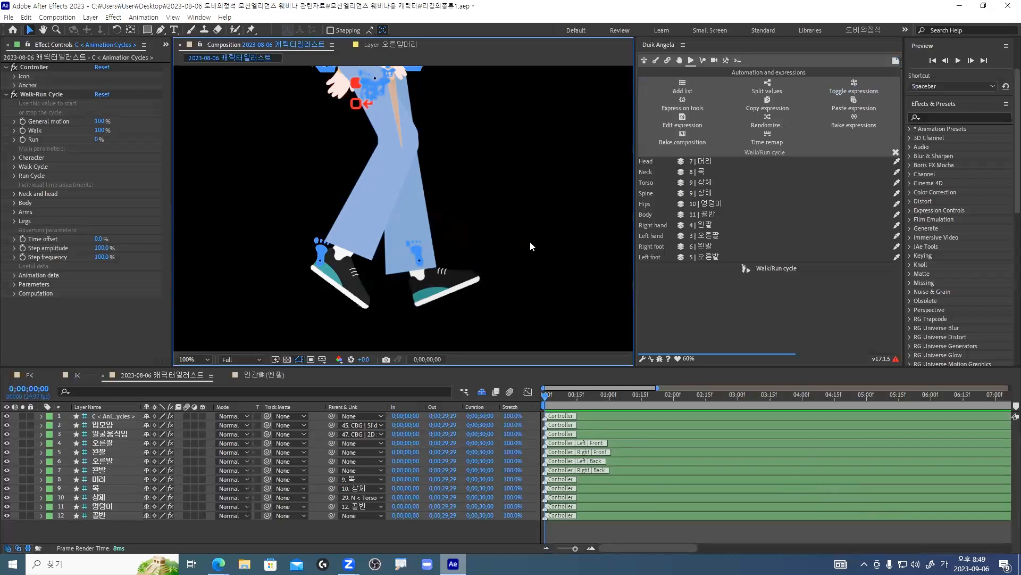
# Examine the character's upper body and inspect both hand controllers, leaving nothing selected
pyautogui.moveTo(478, 173); pyautogui.dragTo(463, 274)
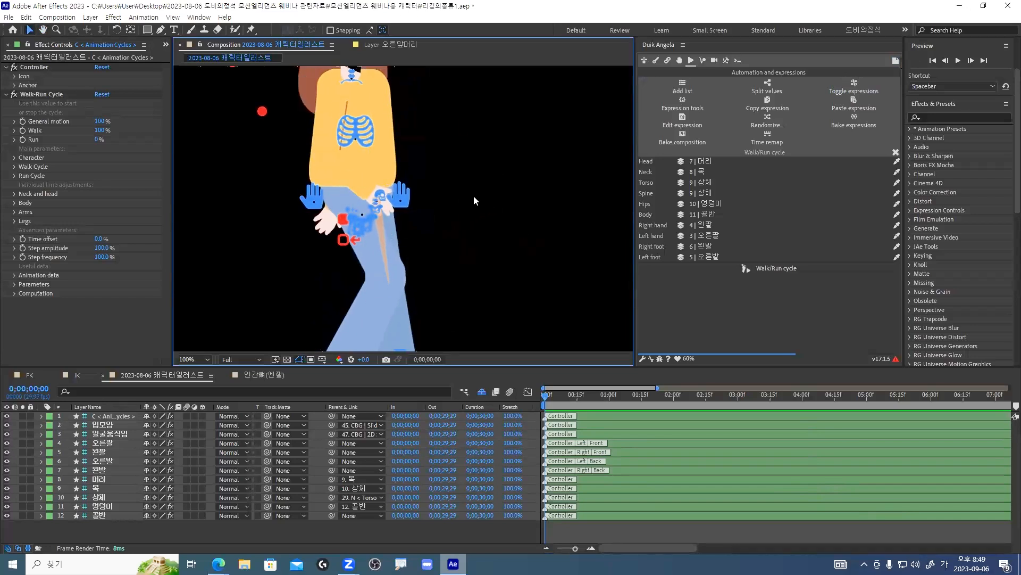
pyautogui.moveTo(474, 191); pyautogui.dragTo(479, 230)
pyautogui.press('v')
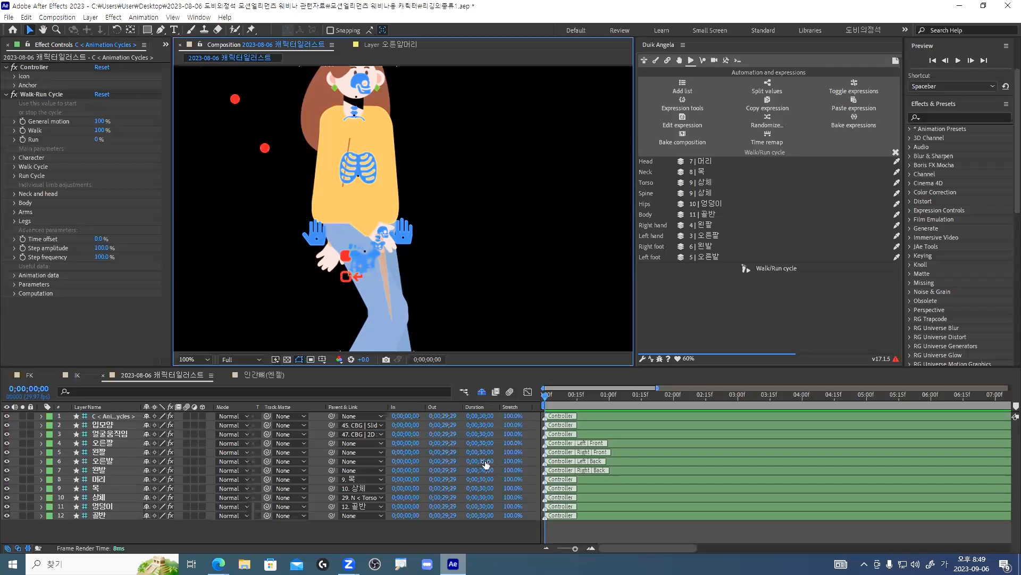
pyautogui.moveTo(218, 563)
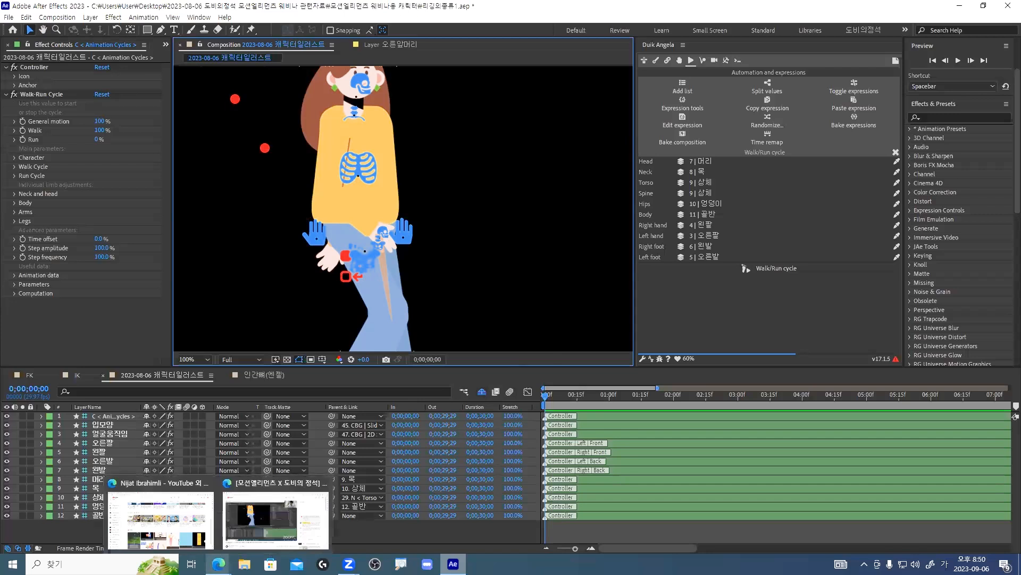
pyautogui.moveTo(178, 531)
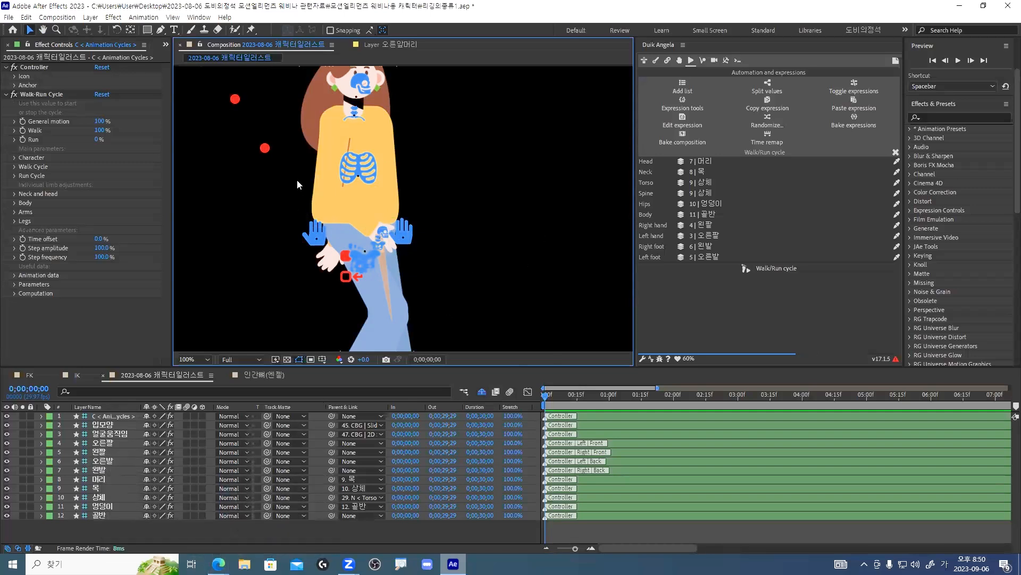
pyautogui.moveTo(486, 223); pyautogui.dragTo(536, 281)
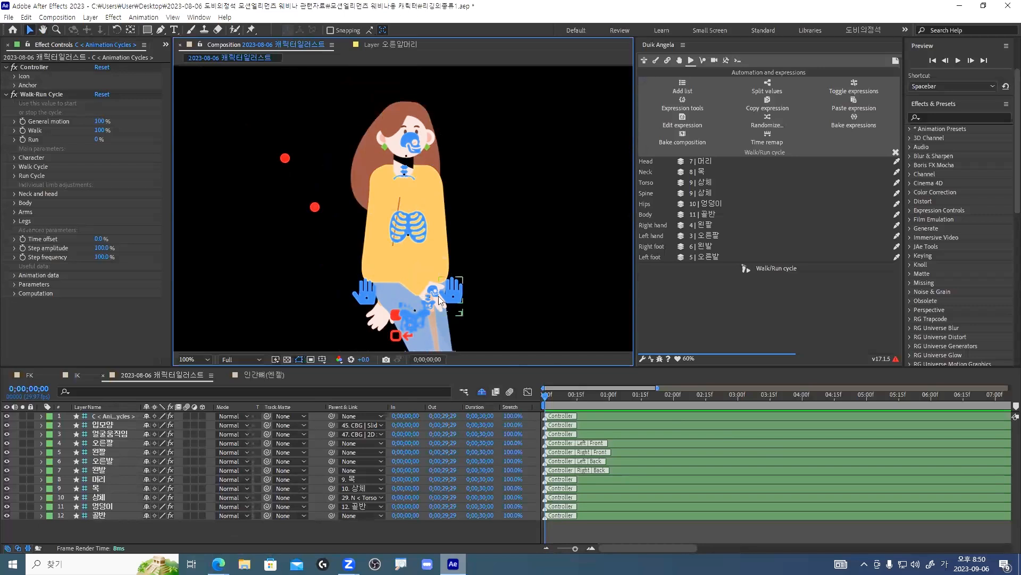
pyautogui.click(365, 292)
pyautogui.click(461, 296)
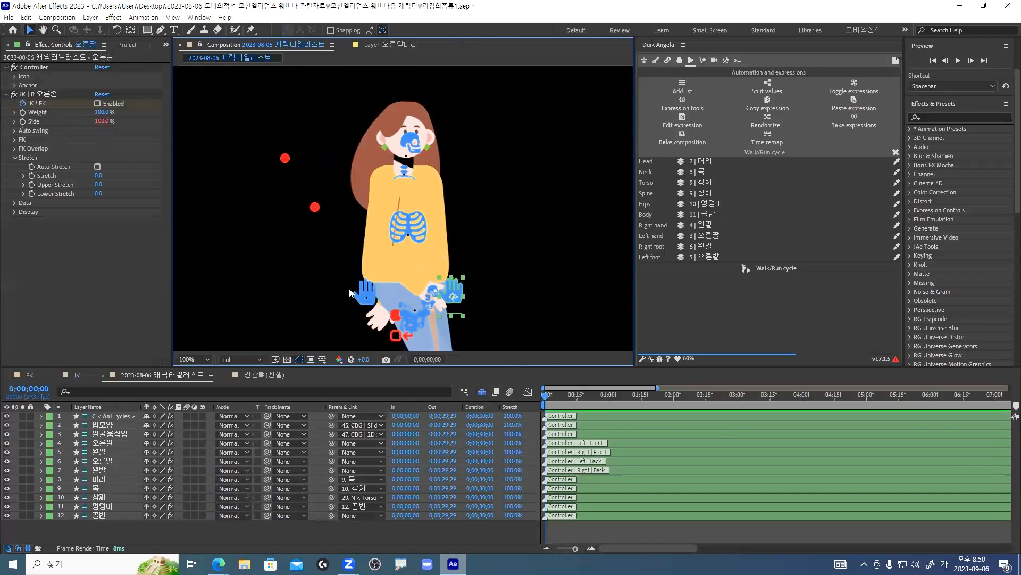
pyautogui.click(571, 251)
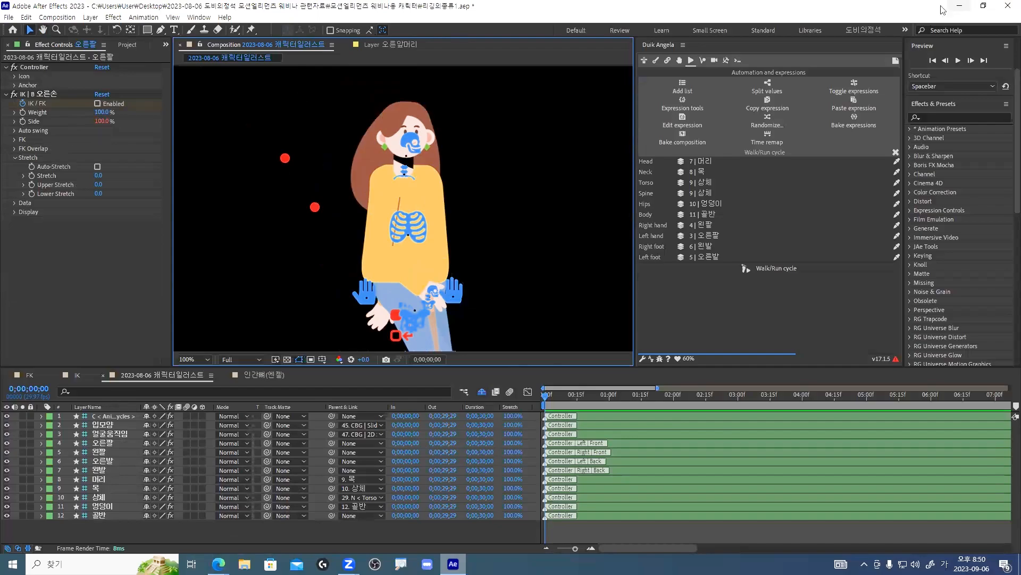
# Switch to the browser, search Google for 핀터레스트 in a new tab and open the Pinterest site
pyautogui.click(959, 6)
pyautogui.click(417, 9)
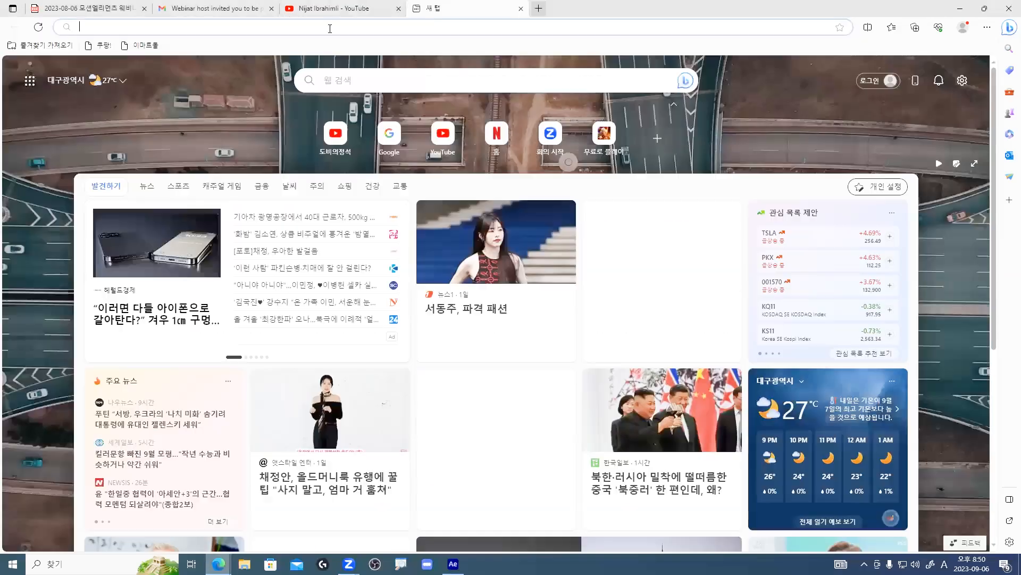
pyautogui.click(388, 136)
pyautogui.click(480, 279)
pyautogui.write('v')
pyautogui.press('BackSpace')
pyautogui.press('Hangul')
pyautogui.write('핀터레스트')
pyautogui.press('Return')
pyautogui.click(188, 186)
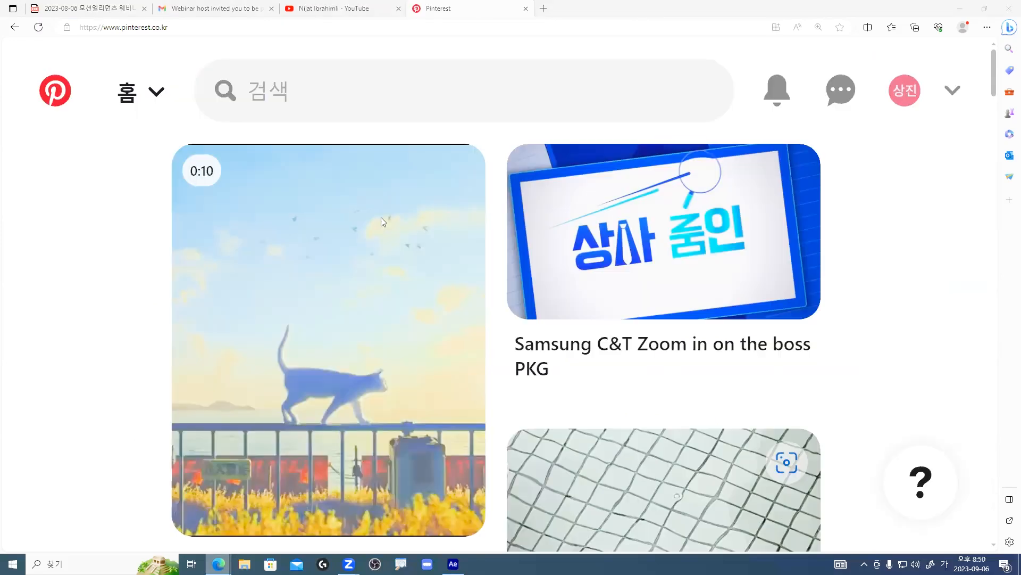
# Browse the Pinterest home feed for illustration and motion design ideas
pyautogui.scroll(-3, 851, 329)
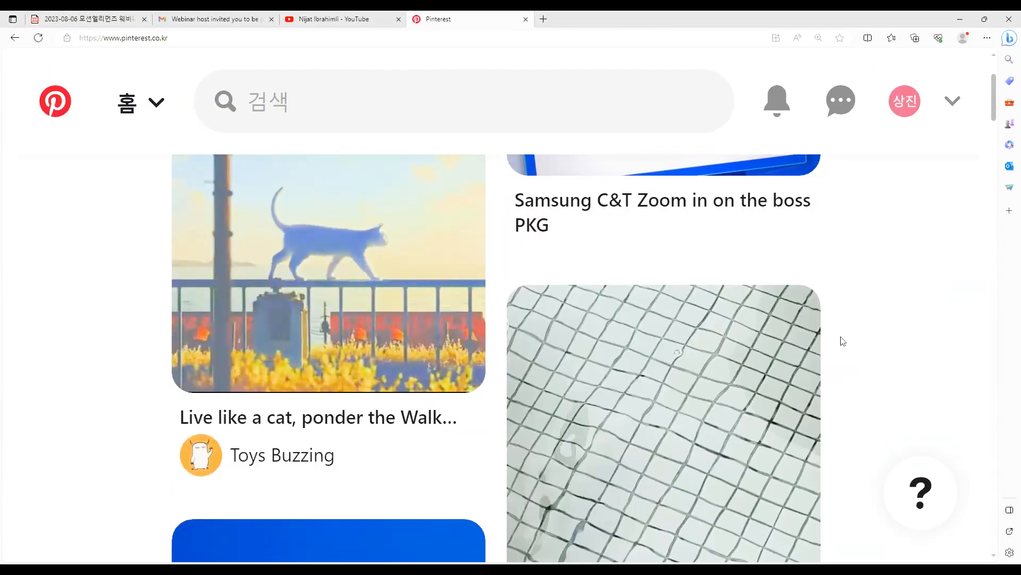
pyautogui.scroll(3, 851, 338)
pyautogui.scroll(-4, 830, 334)
pyautogui.scroll(3, 810, 330)
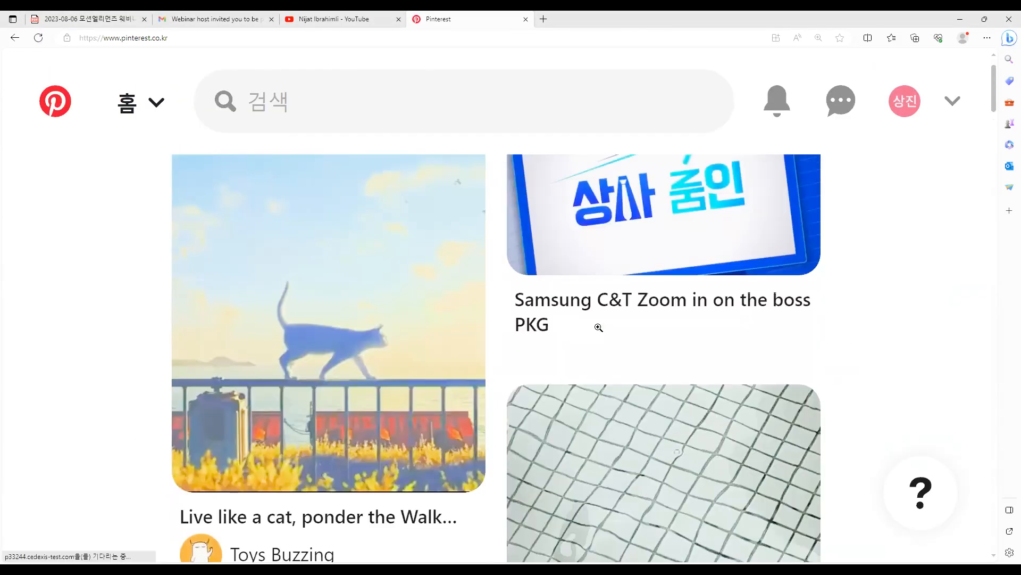
pyautogui.scroll(-1, 674, 333)
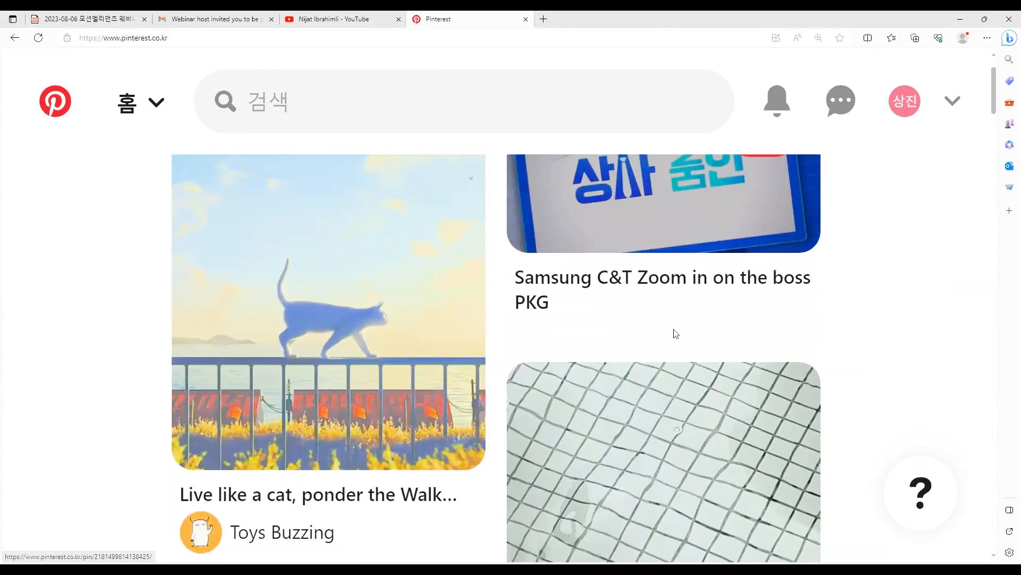
pyautogui.scroll(1, 674, 333)
pyautogui.scroll(-2, 702, 330)
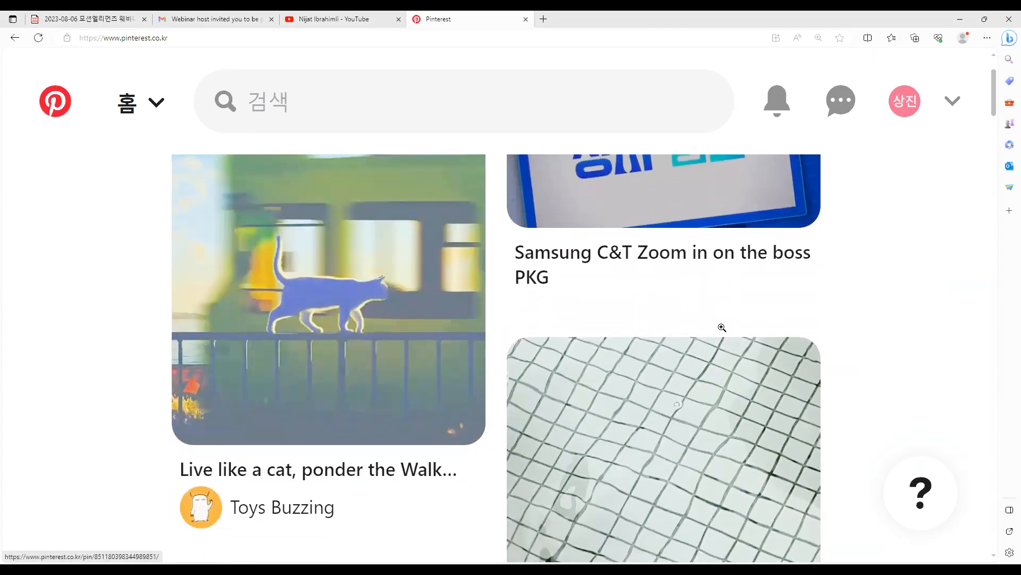
pyautogui.scroll(-2, 722, 327)
pyautogui.scroll(-5, 724, 327)
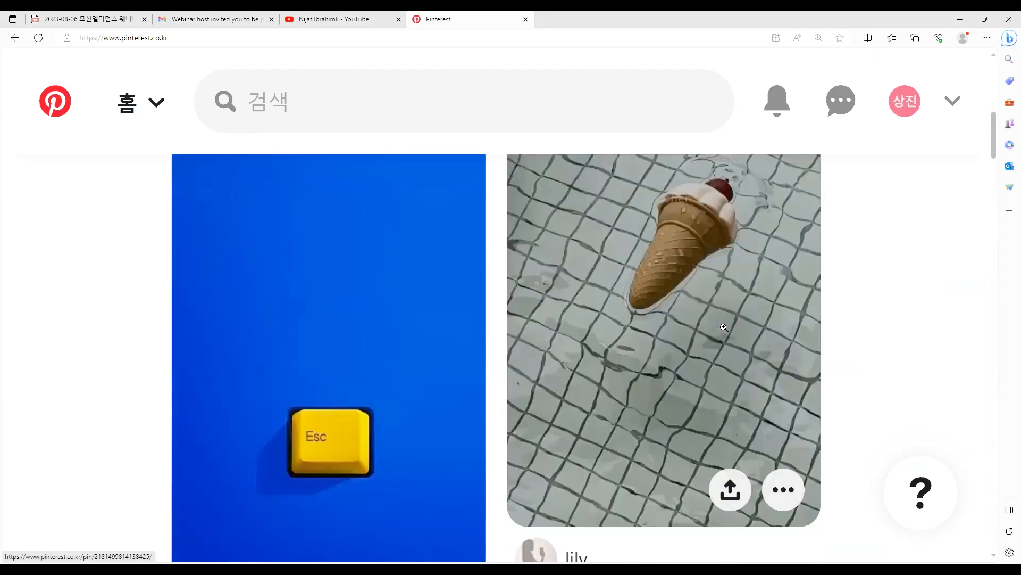
pyautogui.scroll(-3, 724, 327)
# Search Pinterest for 플랫캐릭터
pyautogui.click(315, 110)
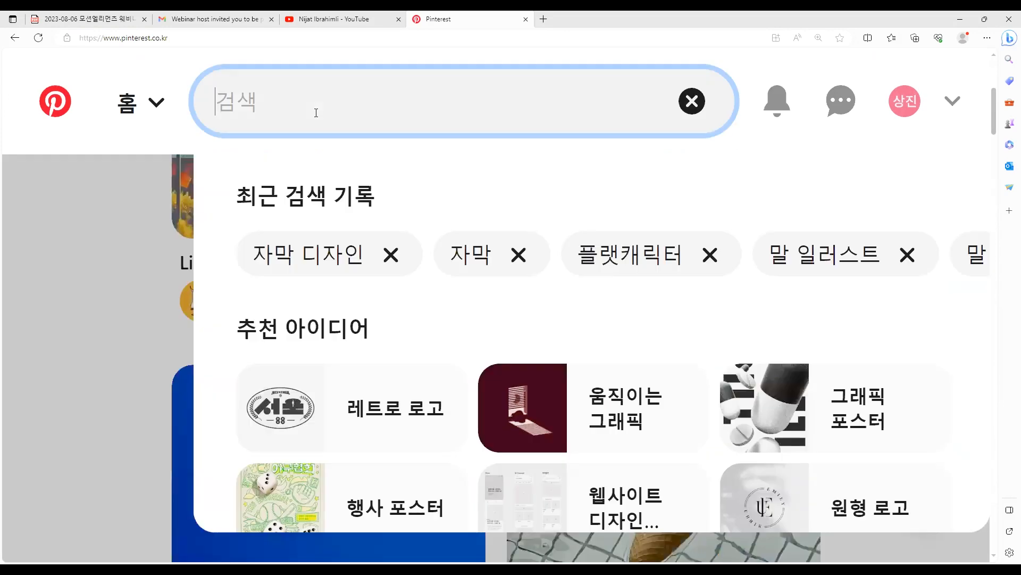
pyautogui.write('플')
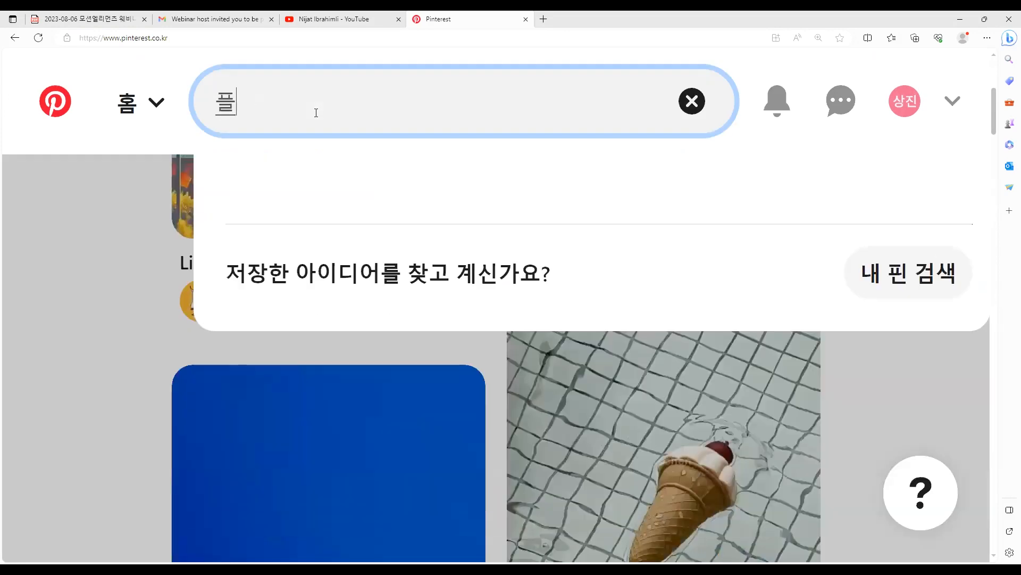
pyautogui.write('랫캐릭터')
pyautogui.press('Return')
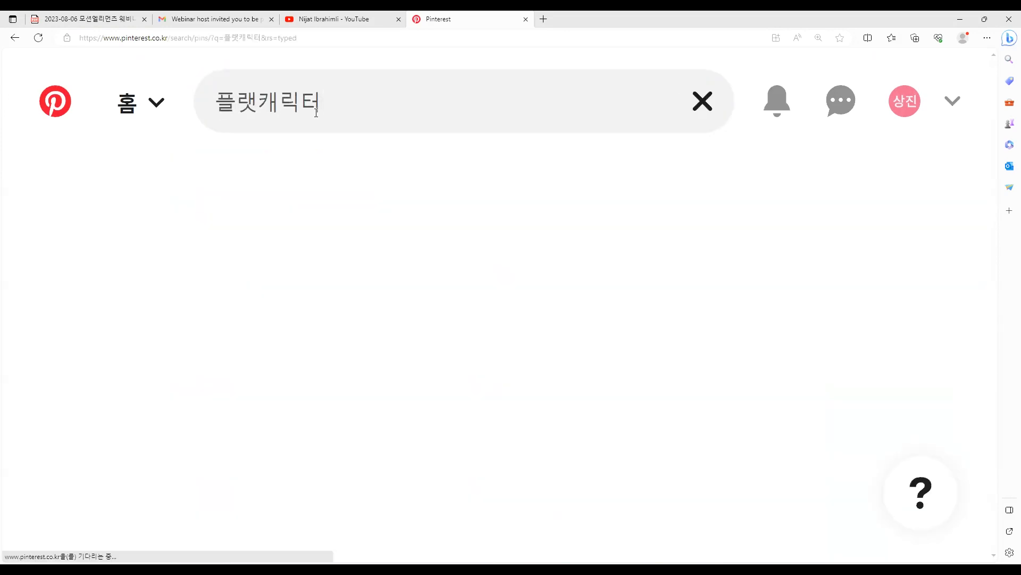
# Browse the Pinterest results for 플랫캐릭터 for flat character illustrations, turnarounds and pose sheets
pyautogui.scroll(-3, 617, 278)
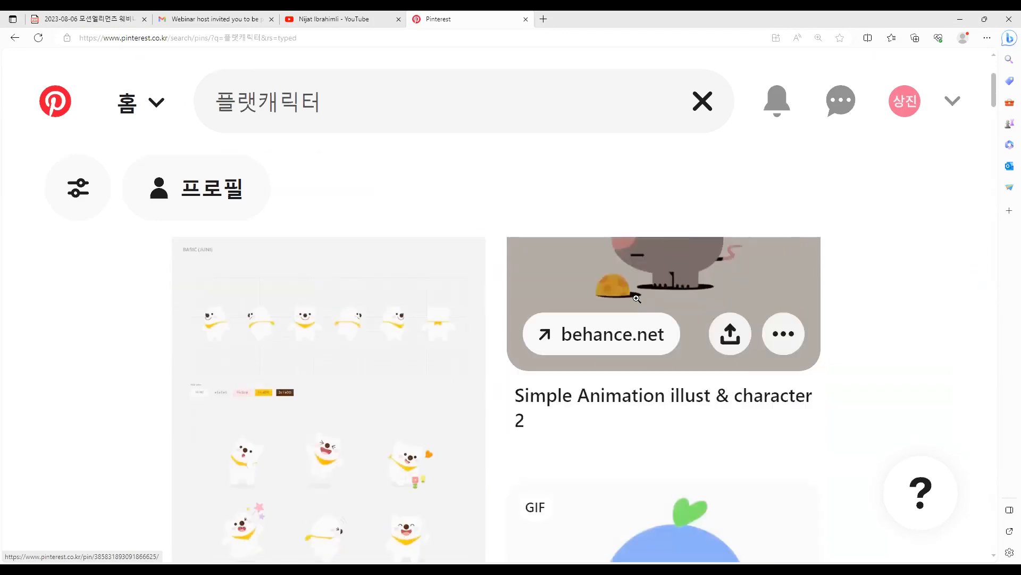
pyautogui.scroll(-3, 678, 387)
pyautogui.scroll(-15, 678, 387)
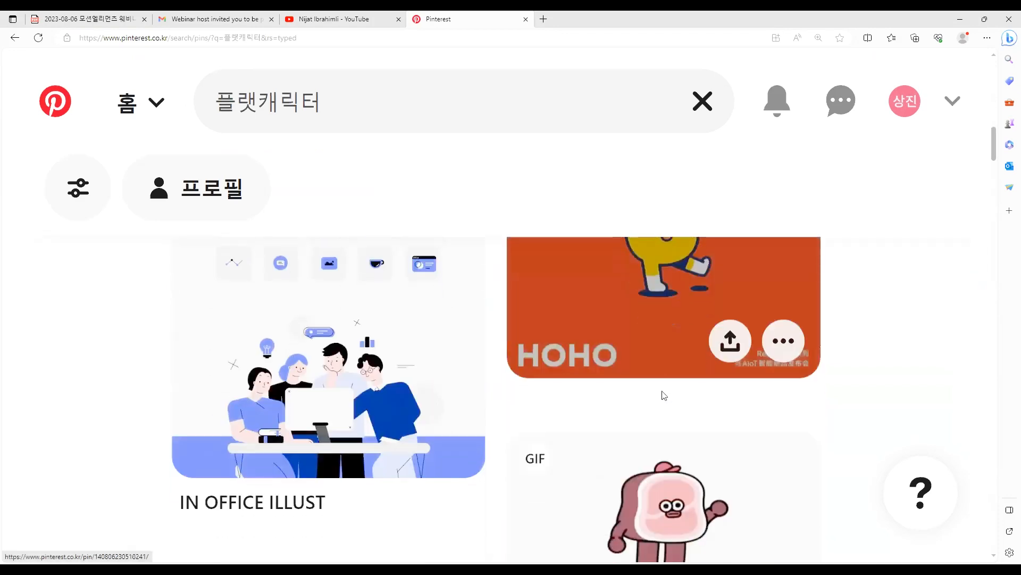
pyautogui.scroll(-3, 706, 385)
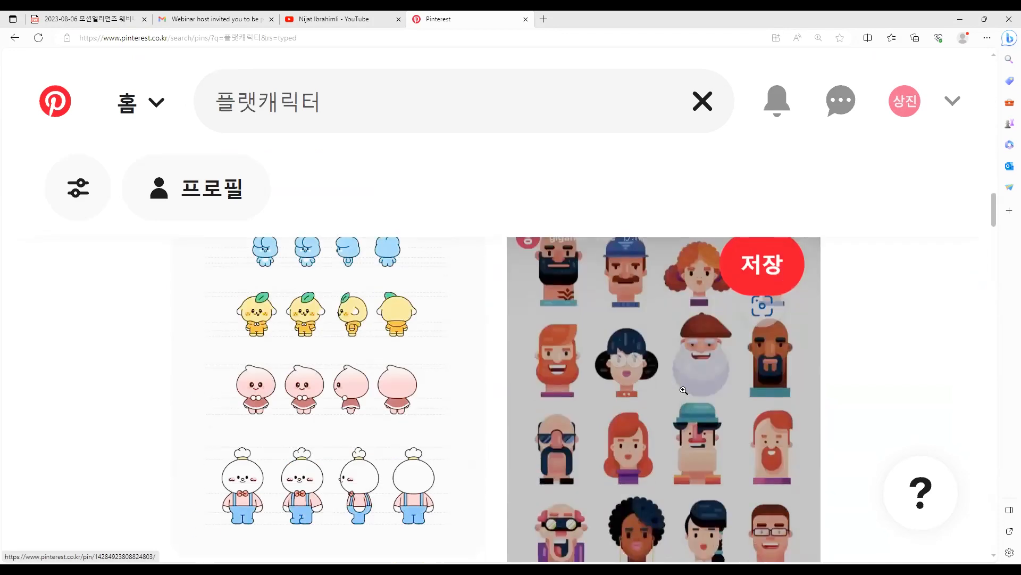
pyautogui.scroll(2, 694, 389)
pyautogui.scroll(6, 690, 393)
pyautogui.scroll(3, 688, 380)
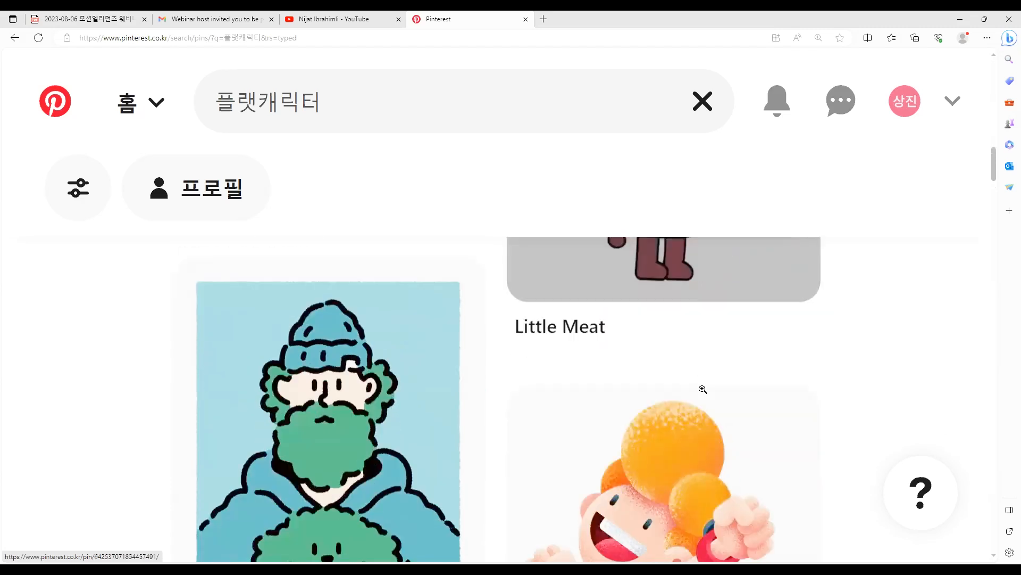
pyautogui.scroll(-4, 701, 389)
pyautogui.scroll(-2, 665, 339)
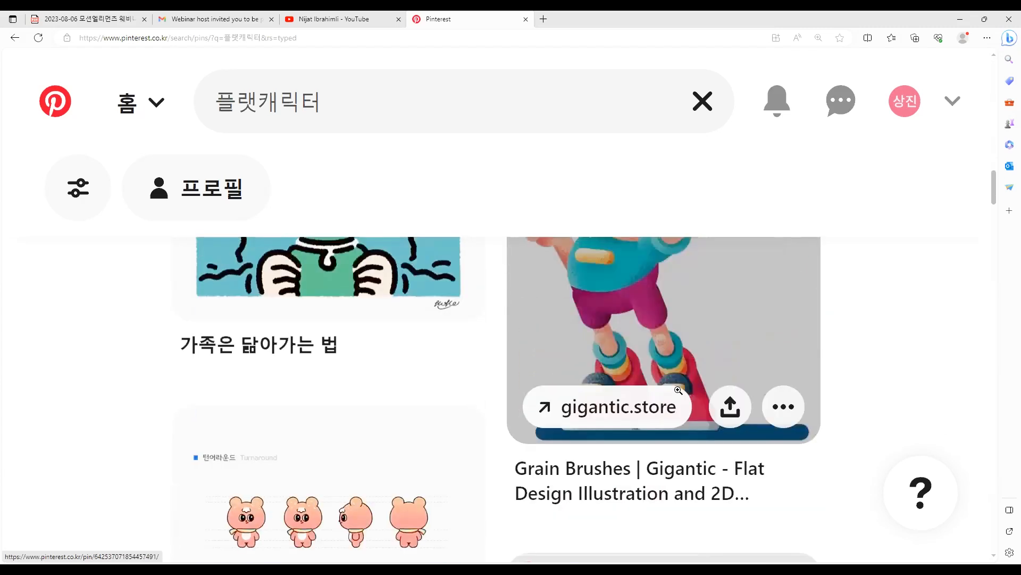
pyautogui.scroll(1, 716, 420)
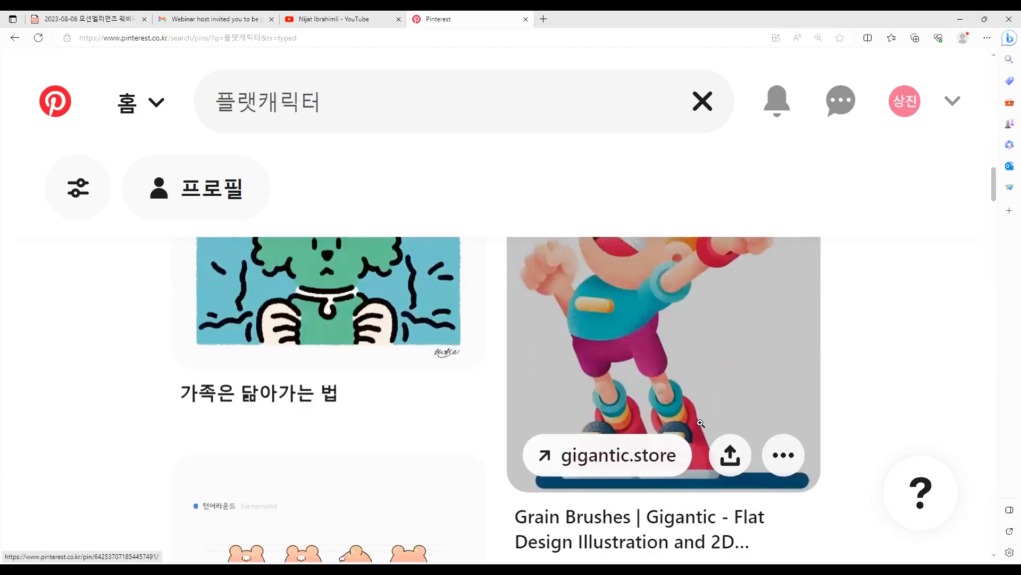
pyautogui.scroll(-2, 691, 389)
pyautogui.scroll(-6, 626, 379)
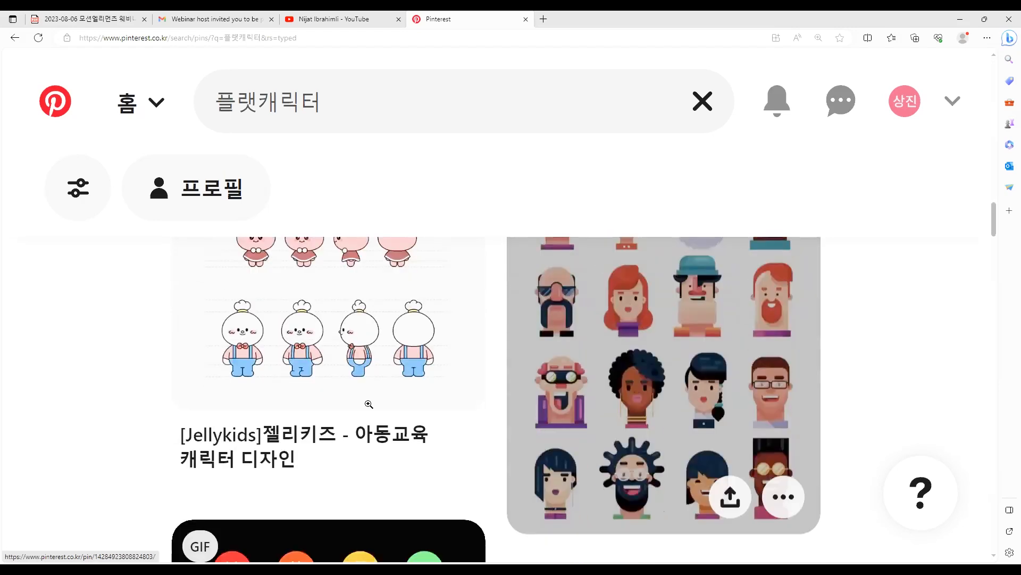
pyautogui.scroll(-2, 737, 433)
pyautogui.scroll(3, 724, 402)
pyautogui.scroll(-6, 697, 320)
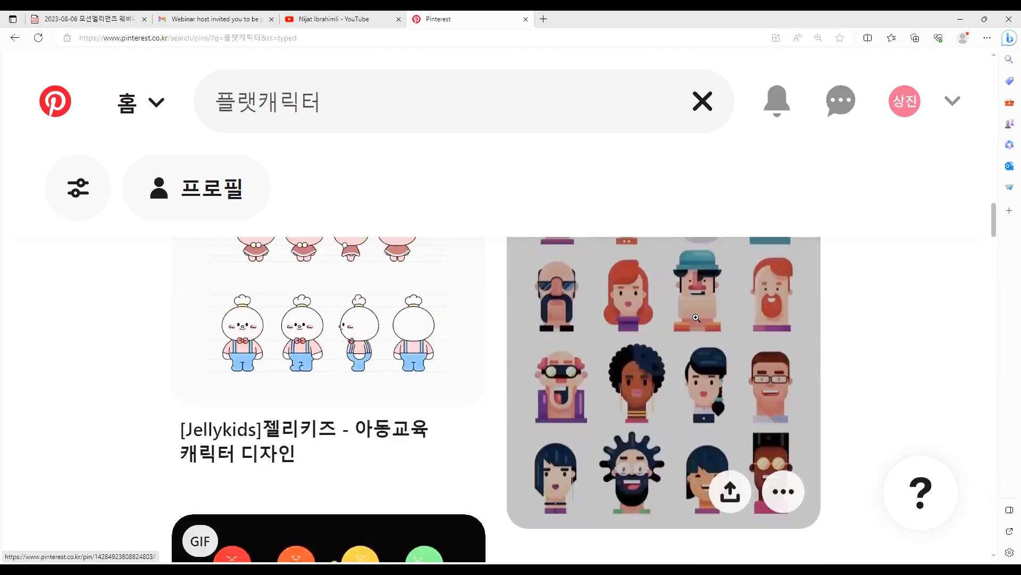
pyautogui.scroll(-10, 697, 318)
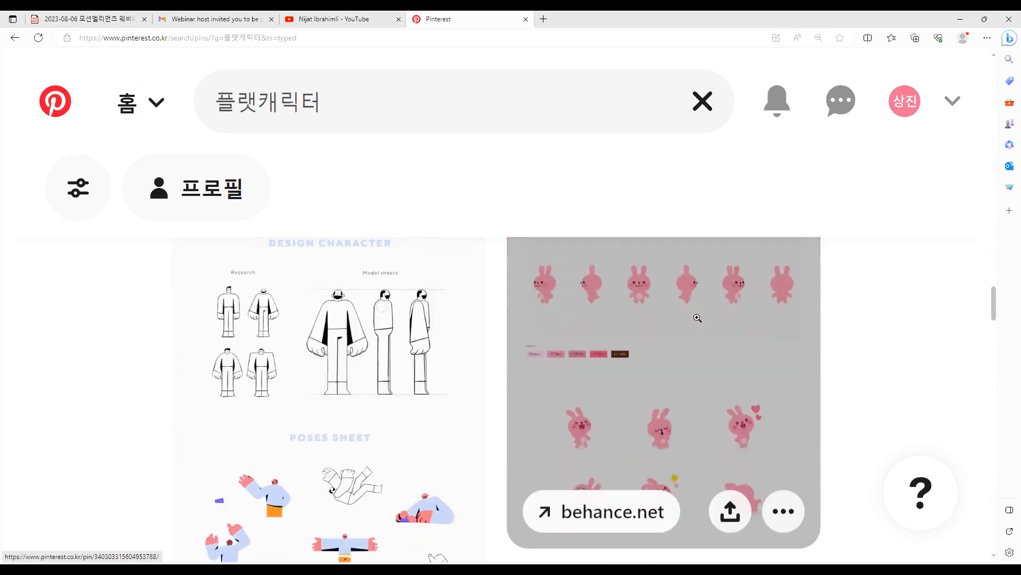
pyautogui.scroll(-3, 403, 387)
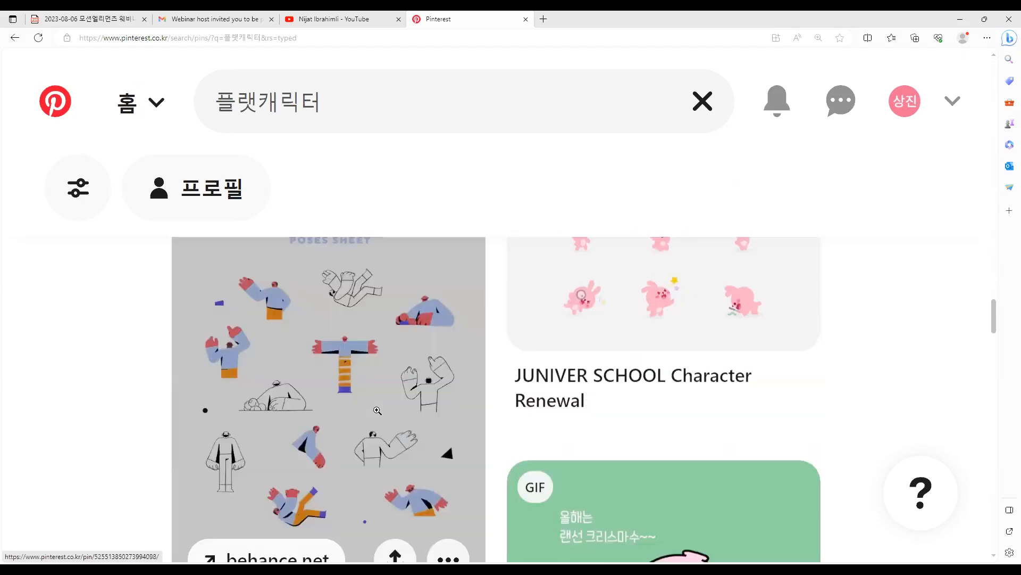
# Open the design character pin, examine its model sheets and poses sheet, and return to the search results
pyautogui.scroll(5, 403, 387)
pyautogui.click(403, 387)
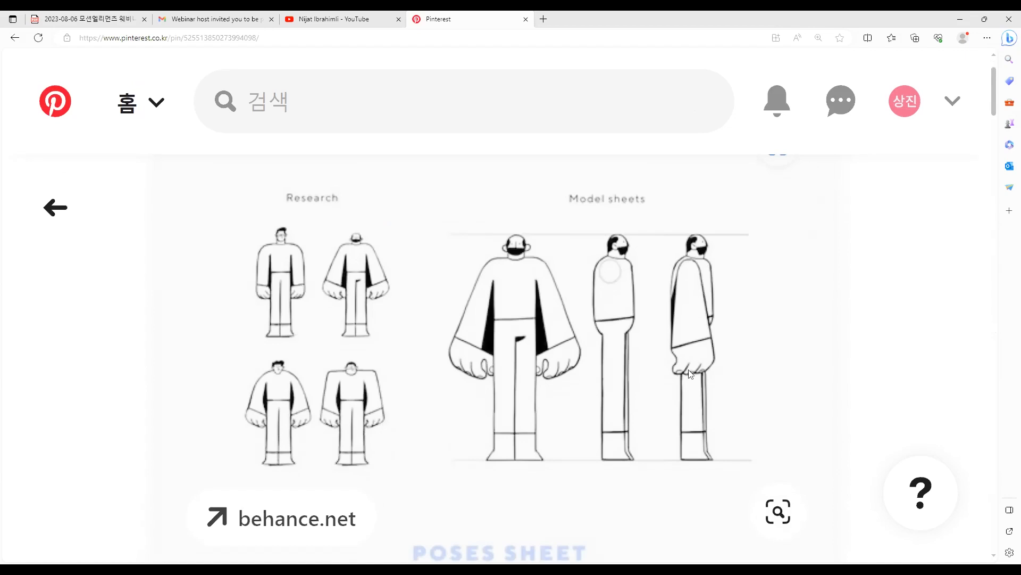
pyautogui.scroll(-5, 611, 388)
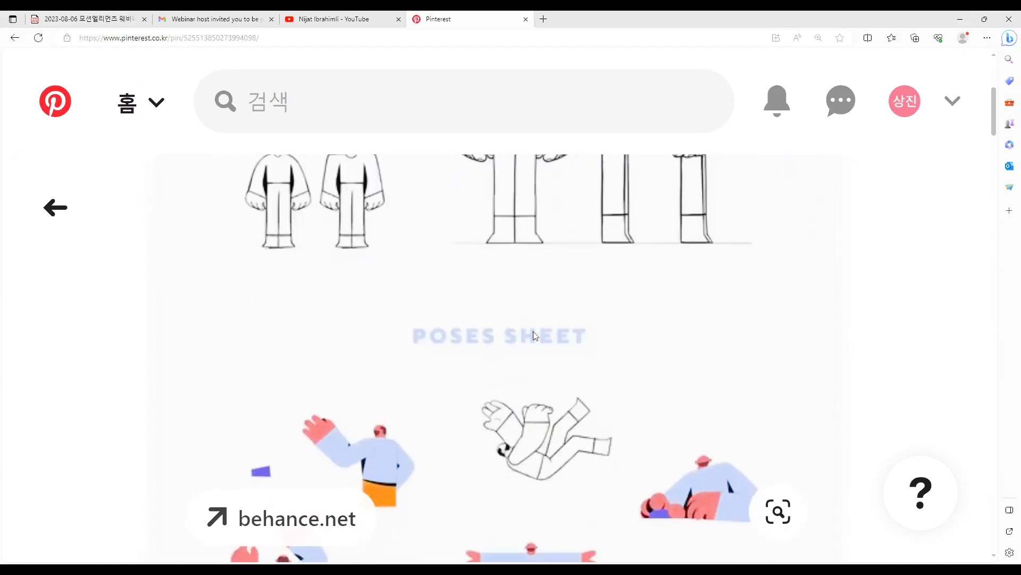
pyautogui.click(16, 40)
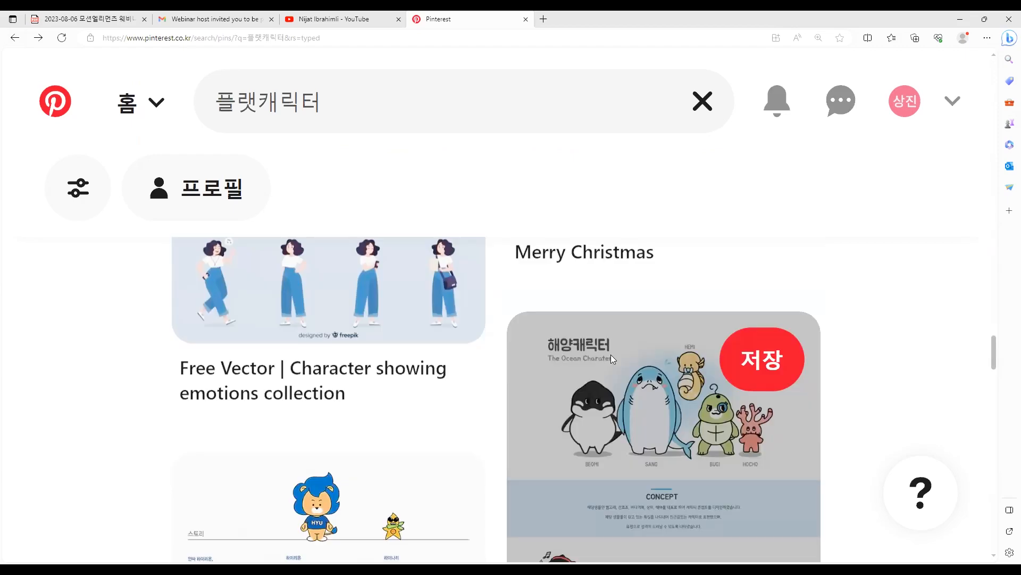
# Look further through the 플랫캐릭터 results for character emotion collections, mascot designs and illustration packs
pyautogui.scroll(-1, 611, 355)
pyautogui.scroll(4, 598, 357)
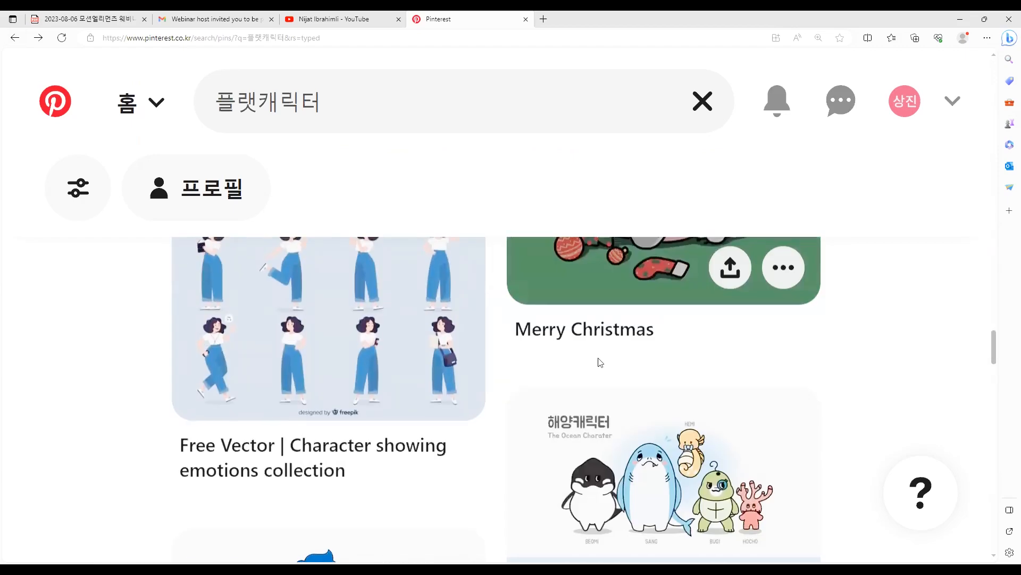
pyautogui.scroll(-3, 598, 357)
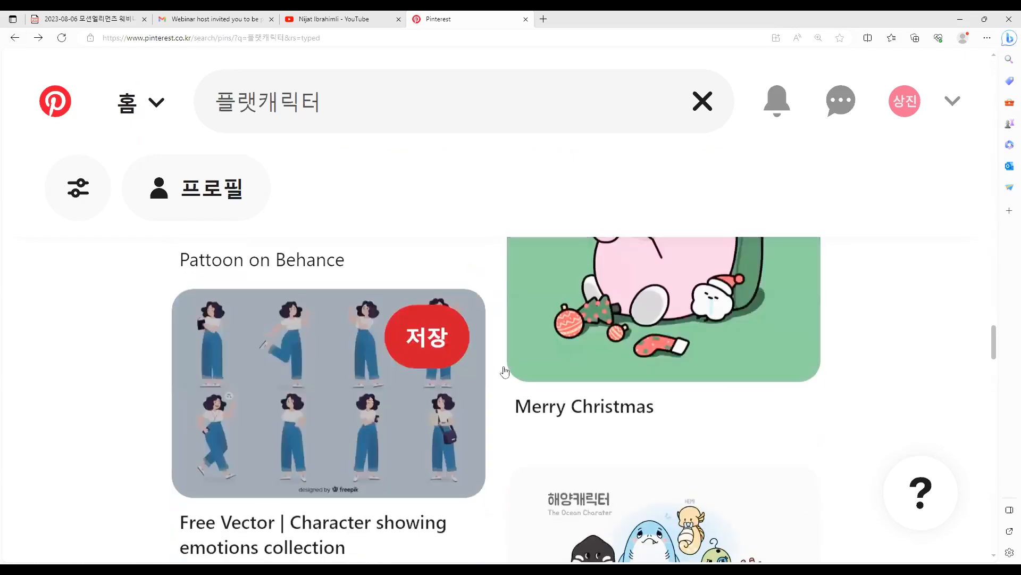
pyautogui.scroll(-2, 515, 394)
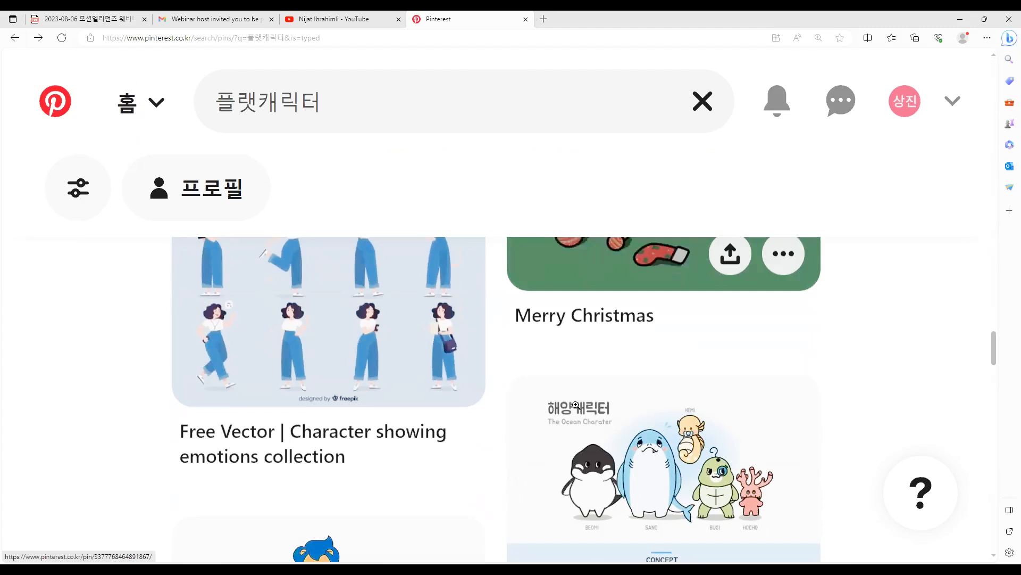
pyautogui.scroll(-4, 575, 404)
pyautogui.scroll(-2, 573, 404)
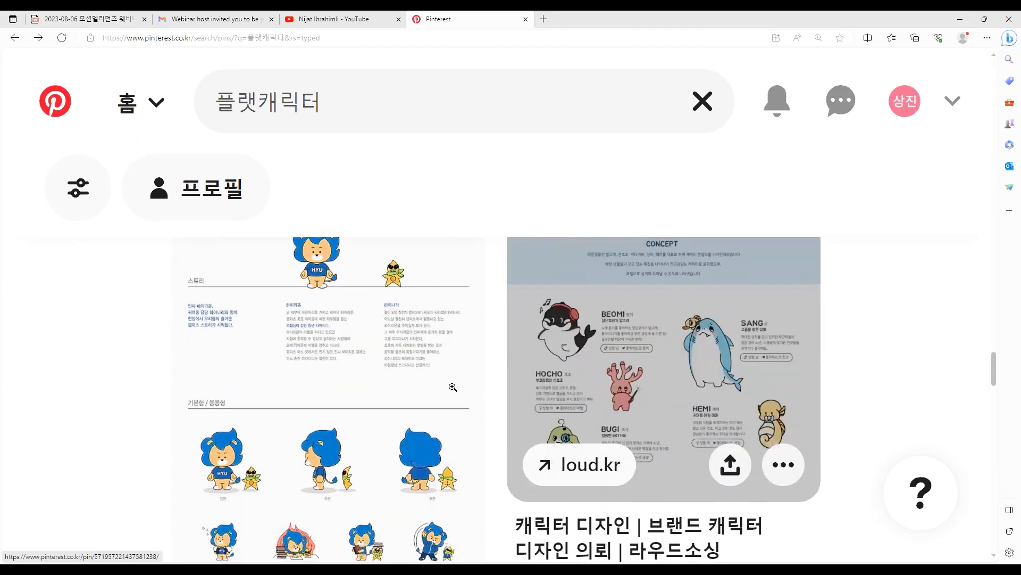
pyautogui.scroll(-5, 464, 398)
pyautogui.scroll(-1, 464, 398)
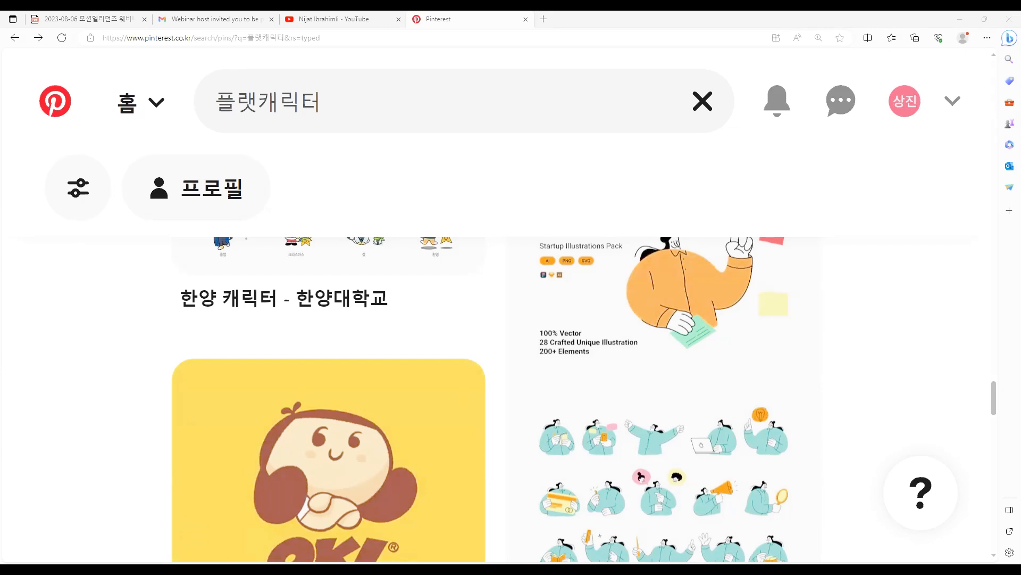
pyautogui.scroll(3, 733, 305)
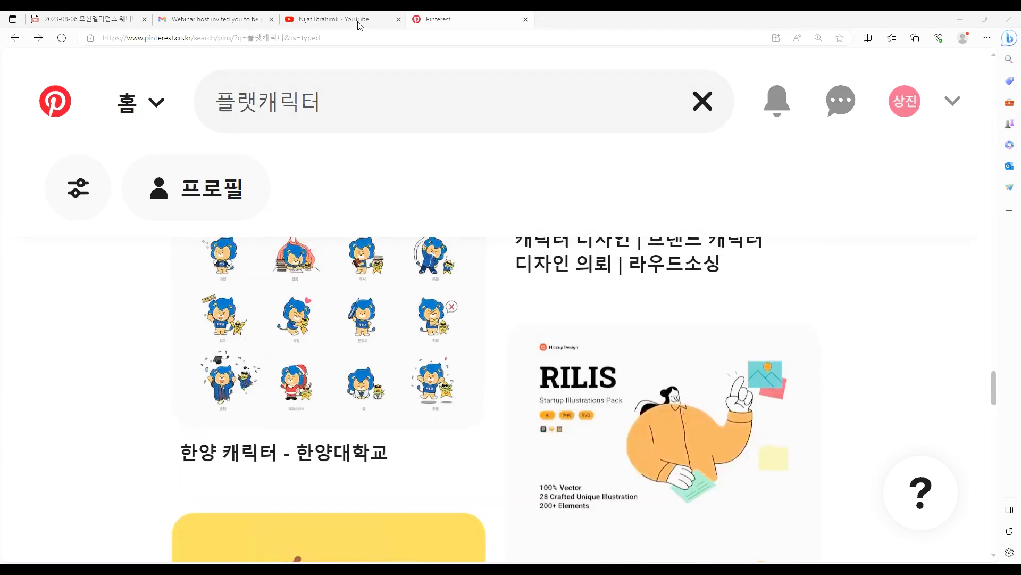
# Switch to the YouTube tab and search for 헤이메이트
pyautogui.click(308, 19)
pyautogui.click(450, 66)
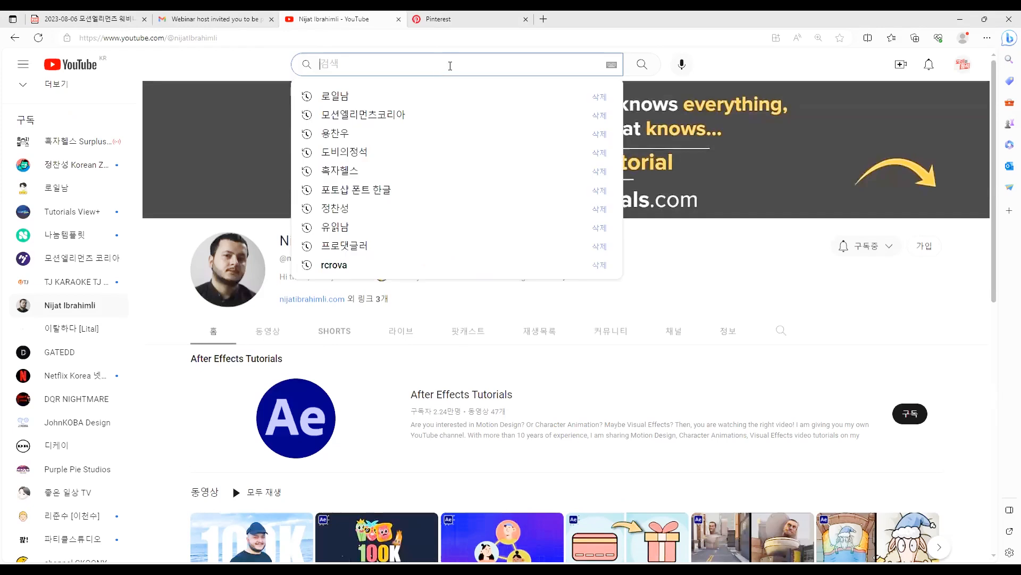
pyautogui.write('ㅇ')
pyautogui.press('BackSpace')
pyautogui.write('ㅇ')
pyautogui.press('BackSpace')
pyautogui.write('ㅇ')
pyautogui.press('BackSpace')
pyautogui.write('헤이')
pyautogui.write('메이트')
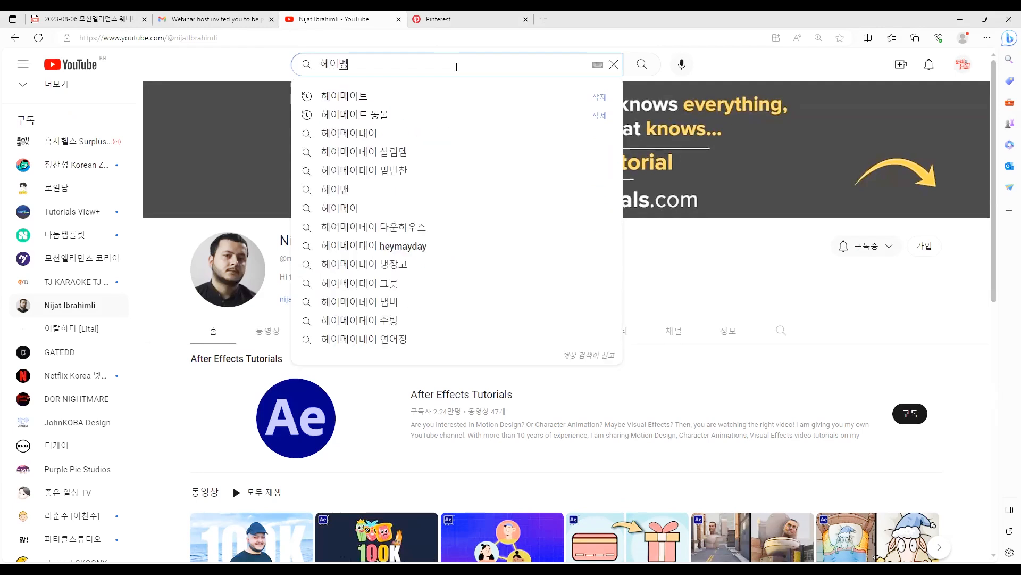
pyautogui.press('Return')
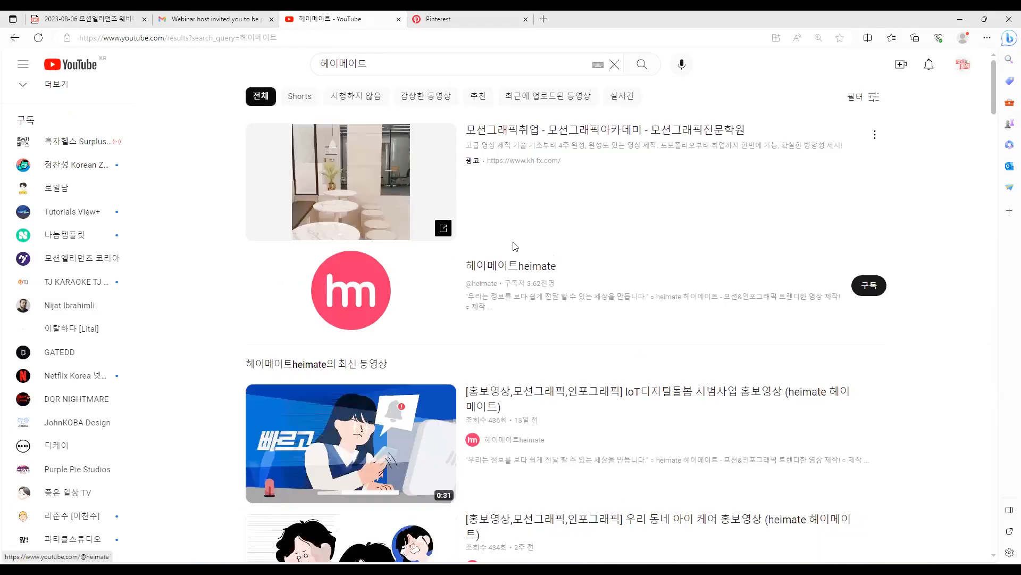
# Look through the 헤이메이트 search results for the channel's character-based promotional motion graphics videos
pyautogui.scroll(-2, 549, 311)
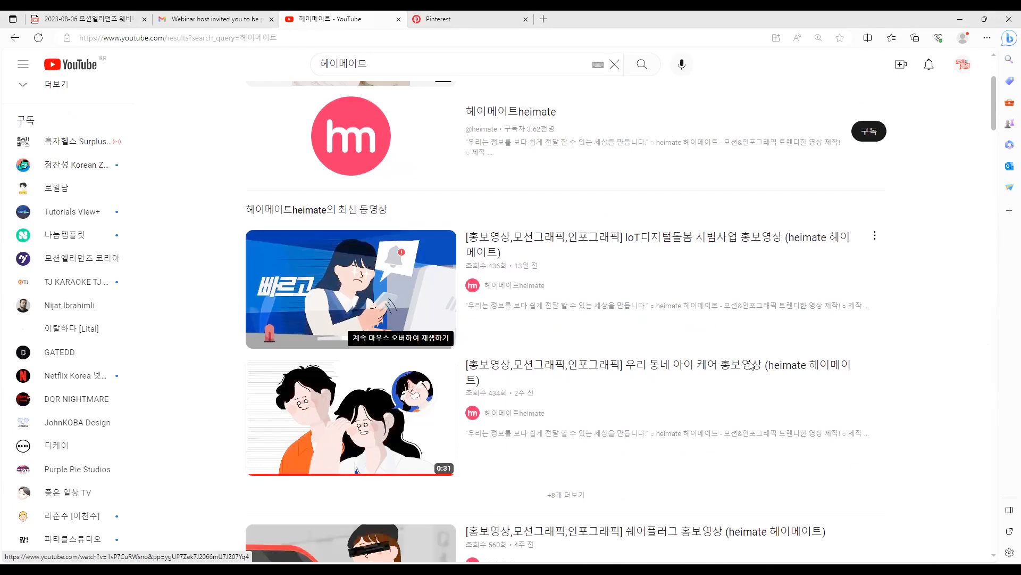
pyautogui.moveTo(485, 384)
pyautogui.scroll(-1, 599, 383)
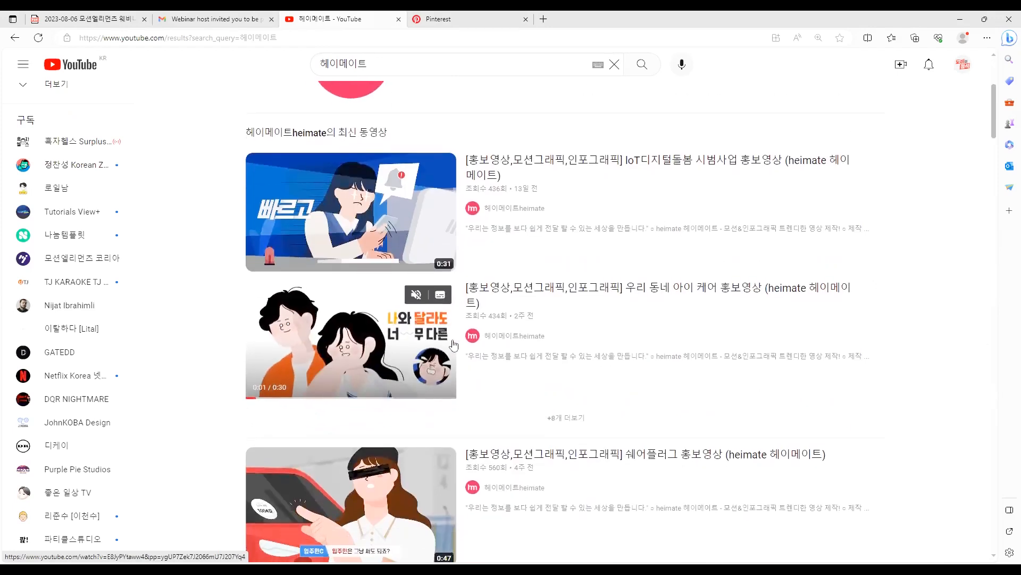
pyautogui.scroll(-1, 628, 336)
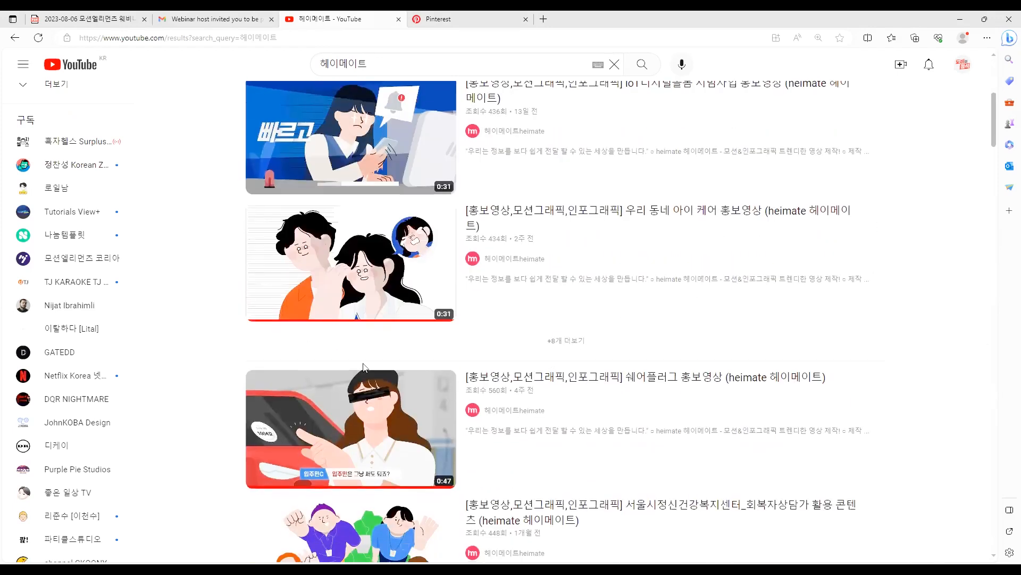
pyautogui.scroll(-1, 590, 326)
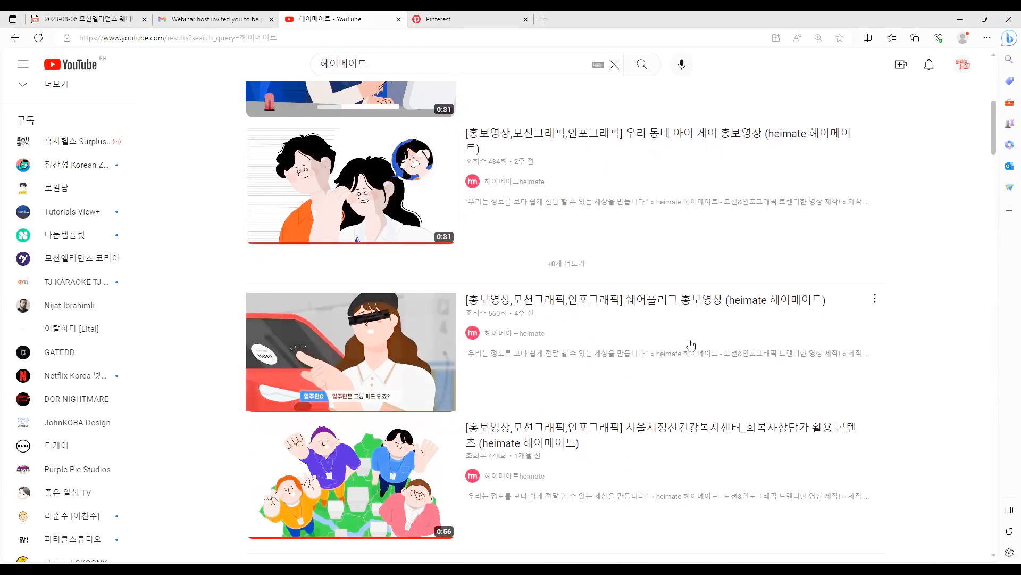
pyautogui.moveTo(480, 351)
pyautogui.scroll(-4, 478, 373)
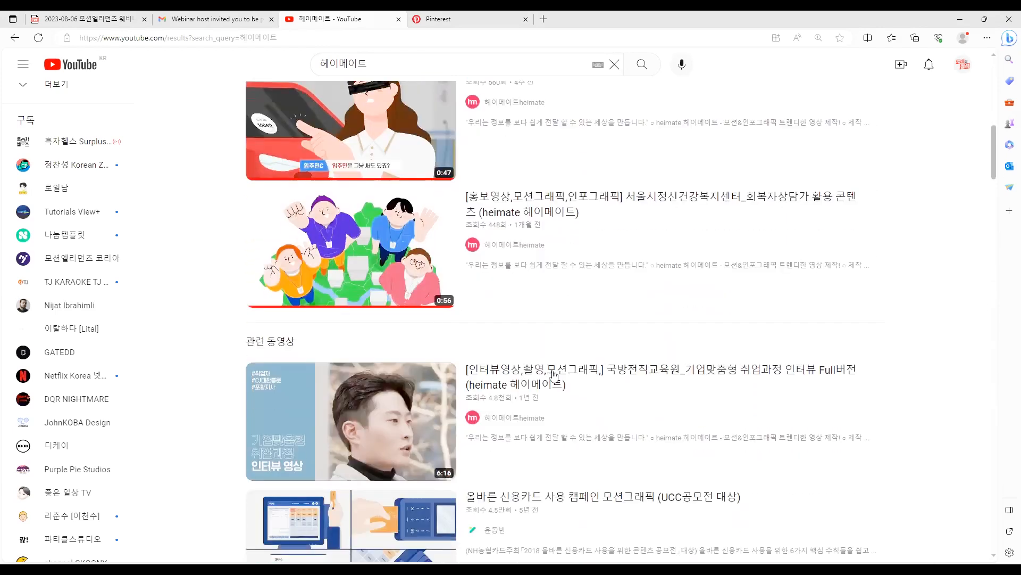
pyautogui.scroll(-6, 530, 410)
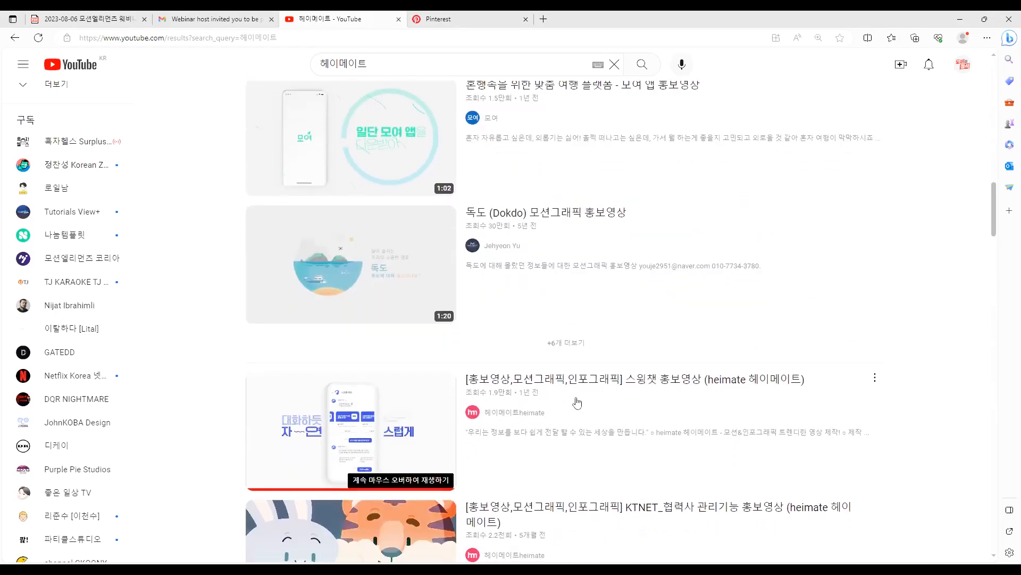
pyautogui.scroll(-6, 585, 410)
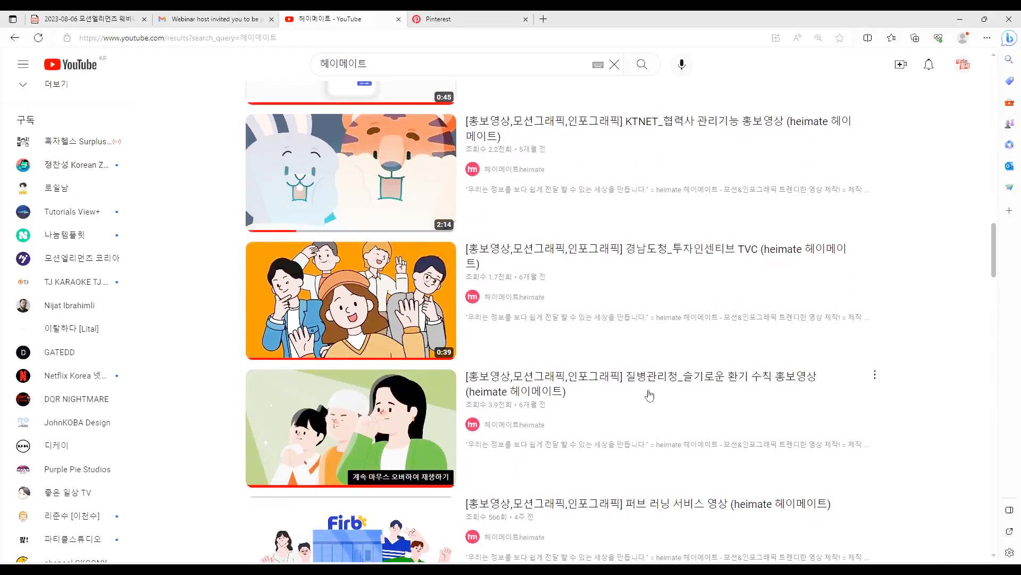
pyautogui.scroll(-5, 649, 394)
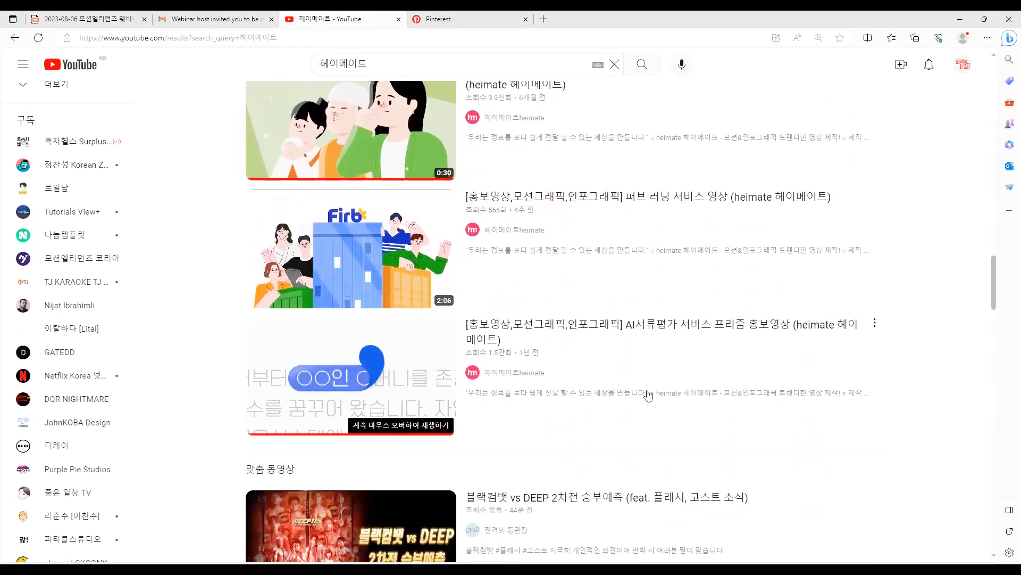
# Revisit the KTNET, 경남도청 and 질병관리청 promotional videos to examine their character styles, and continue down the results
pyautogui.scroll(10, 651, 395)
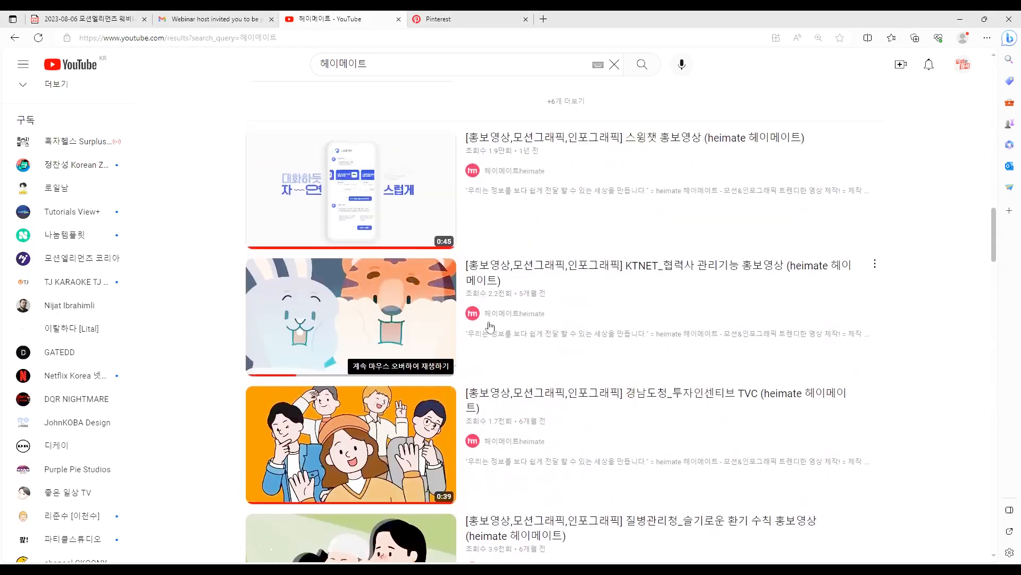
pyautogui.click(386, 74)
pyautogui.click(209, 150)
pyautogui.scroll(-2, 573, 364)
pyautogui.scroll(4, 572, 365)
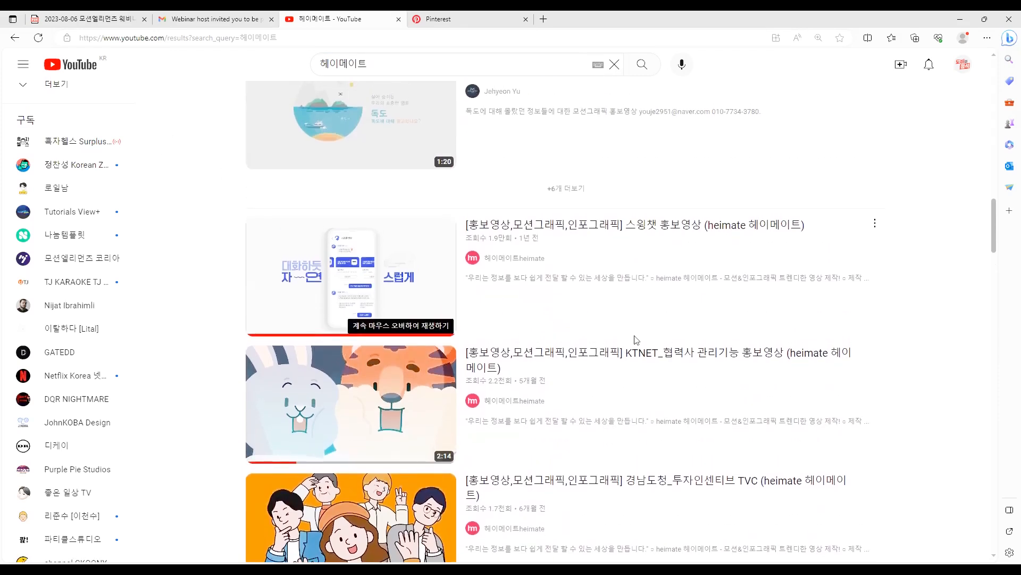
pyautogui.scroll(4, 574, 320)
pyautogui.scroll(-6, 708, 346)
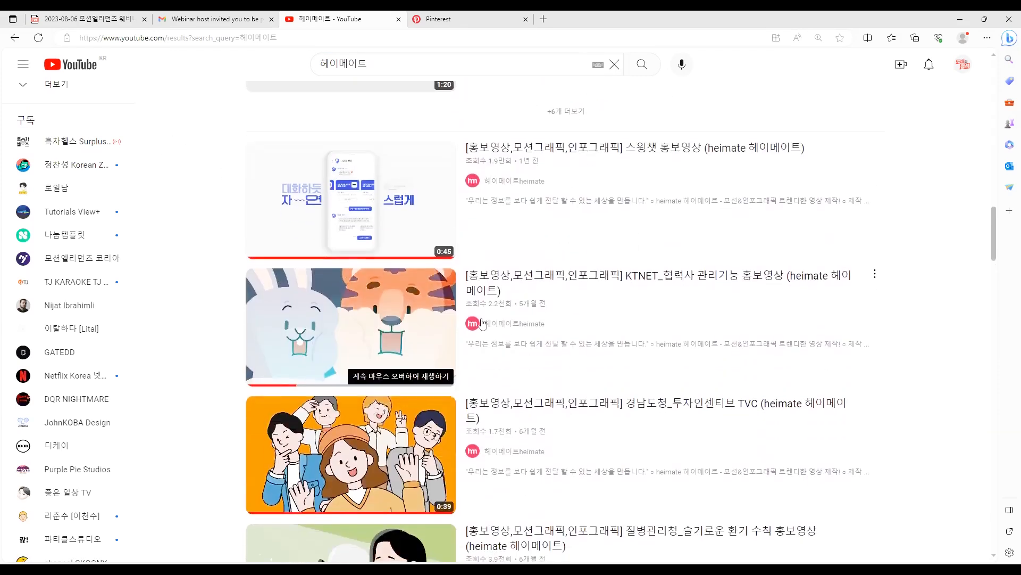
pyautogui.scroll(-2, 460, 388)
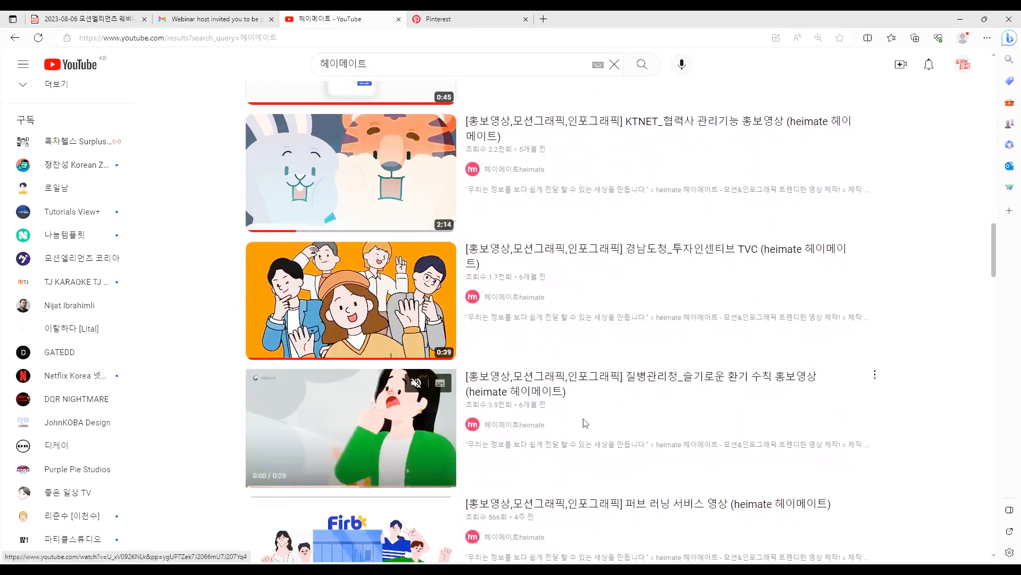
pyautogui.scroll(-4, 584, 420)
pyautogui.scroll(-8, 582, 402)
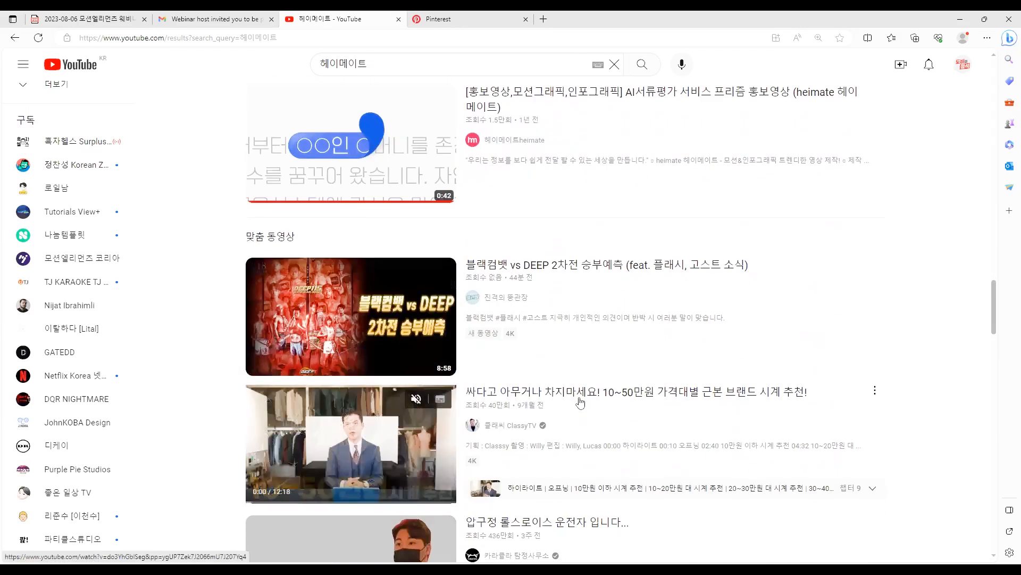
# Open heimate's 퍼브 러닝 서비스 영상 from the search results and skip the ad before it
pyautogui.scroll(8, 583, 401)
pyautogui.click(500, 348)
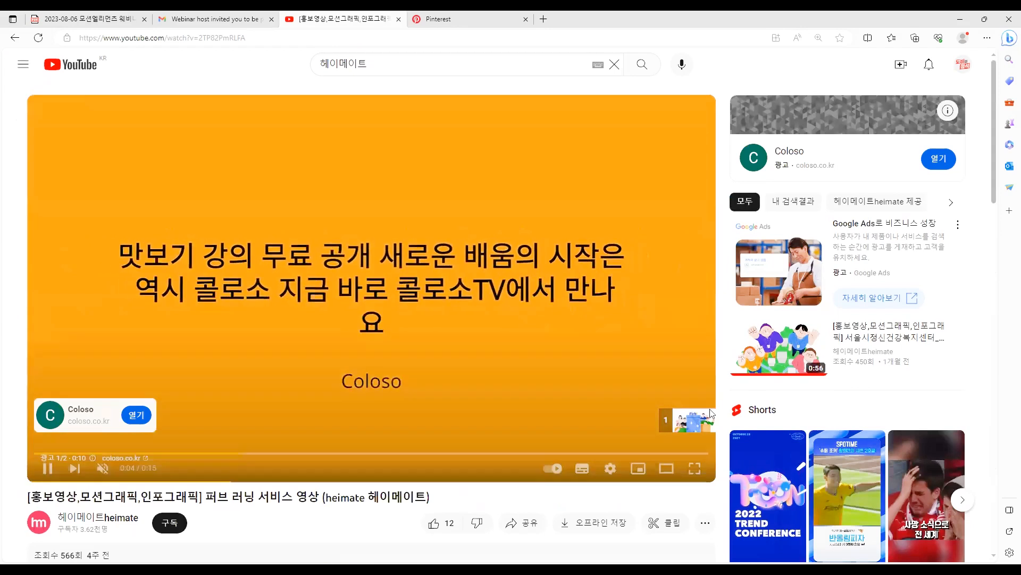
pyautogui.click(672, 419)
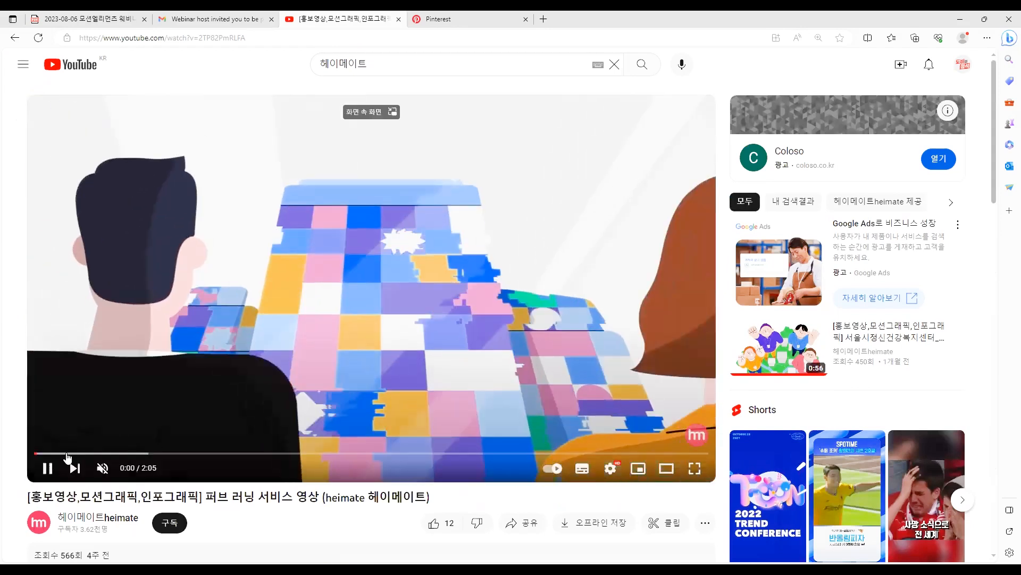
# Skim the first half of the video, through the Digital Transformation and 리모트 인턴십 scenes to the 리더십 characters
pyautogui.click(97, 453)
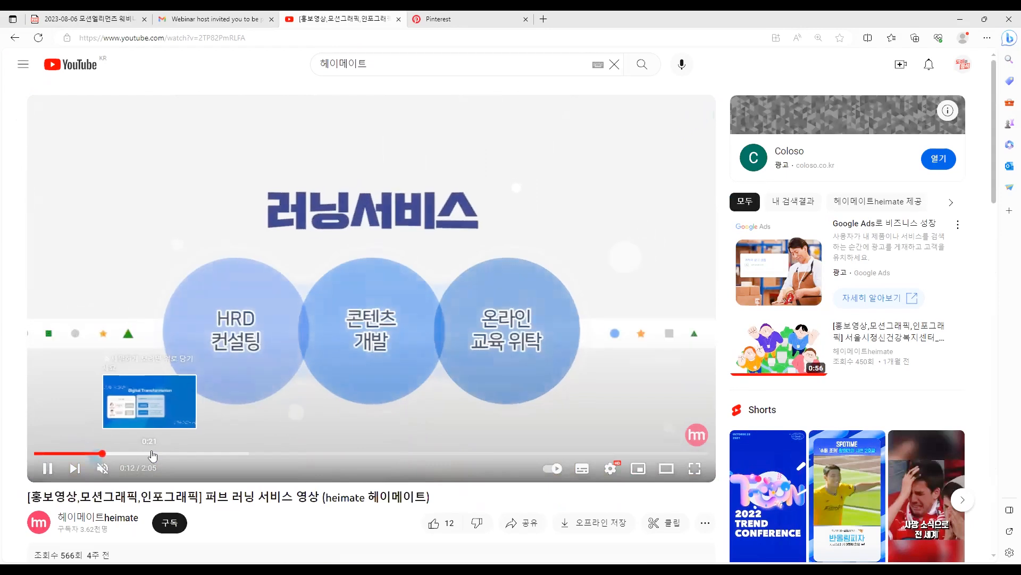
pyautogui.click(151, 452)
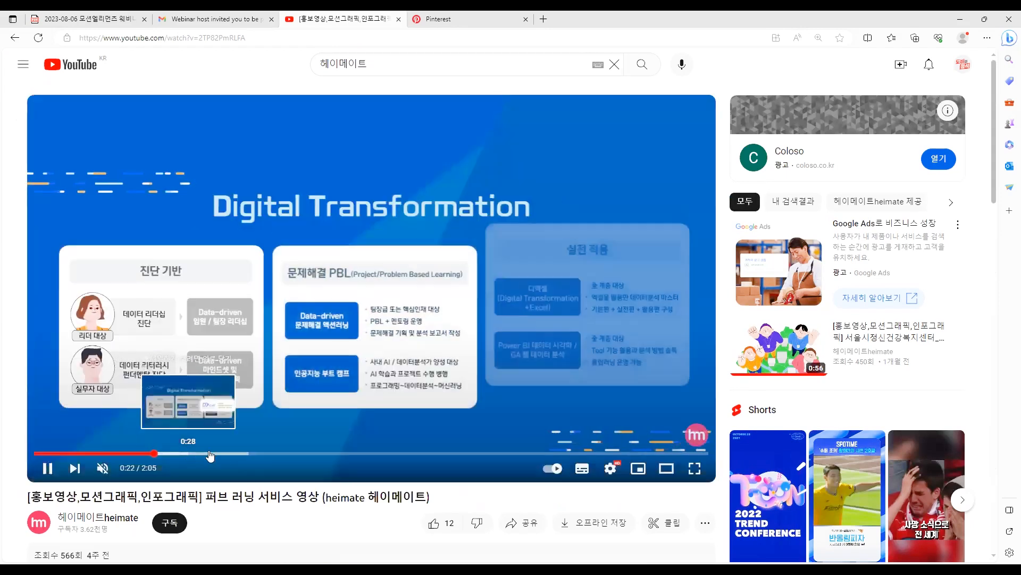
pyautogui.click(226, 453)
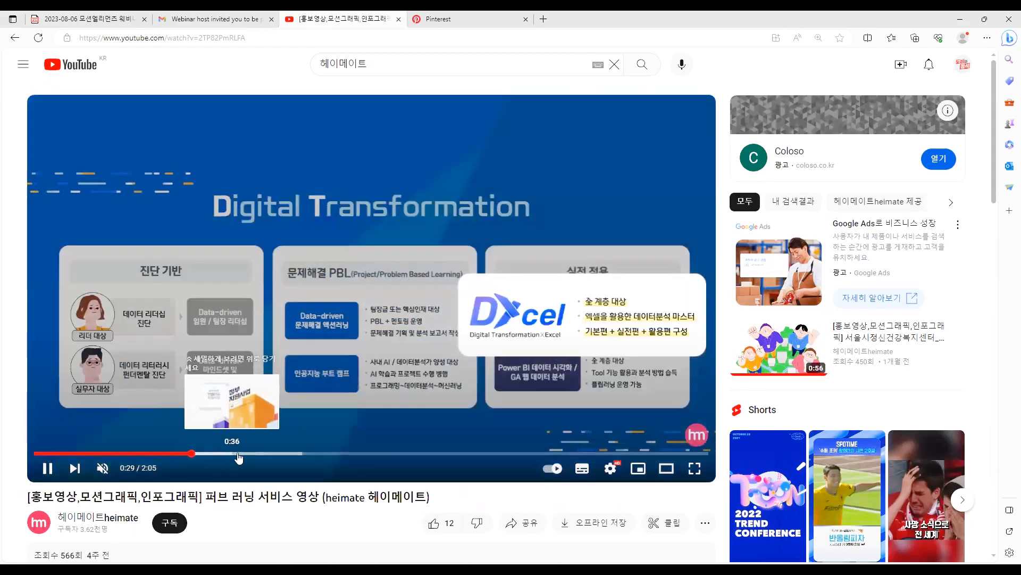
pyautogui.click(270, 455)
pyautogui.click(313, 455)
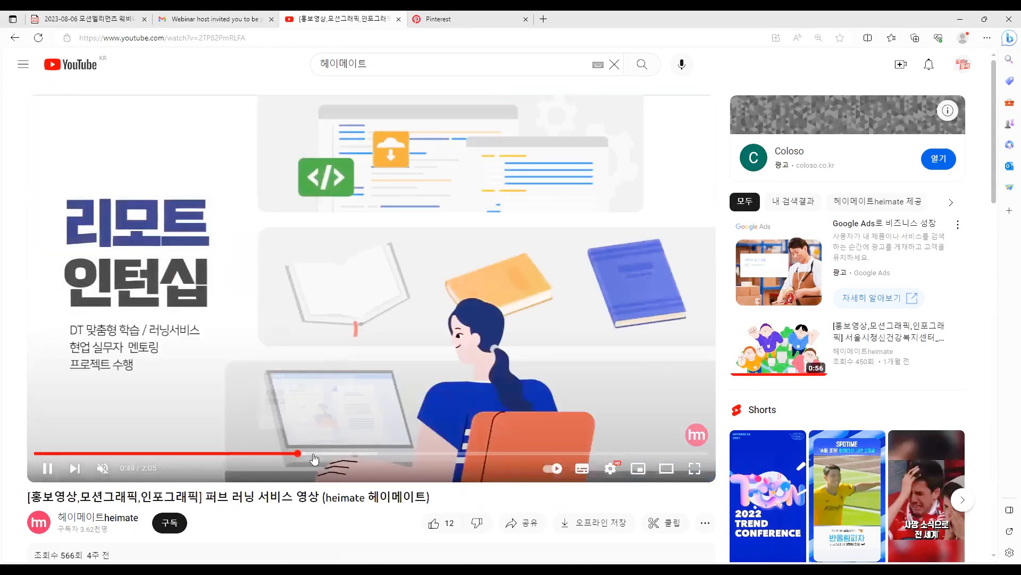
pyautogui.click(344, 456)
pyautogui.click(380, 456)
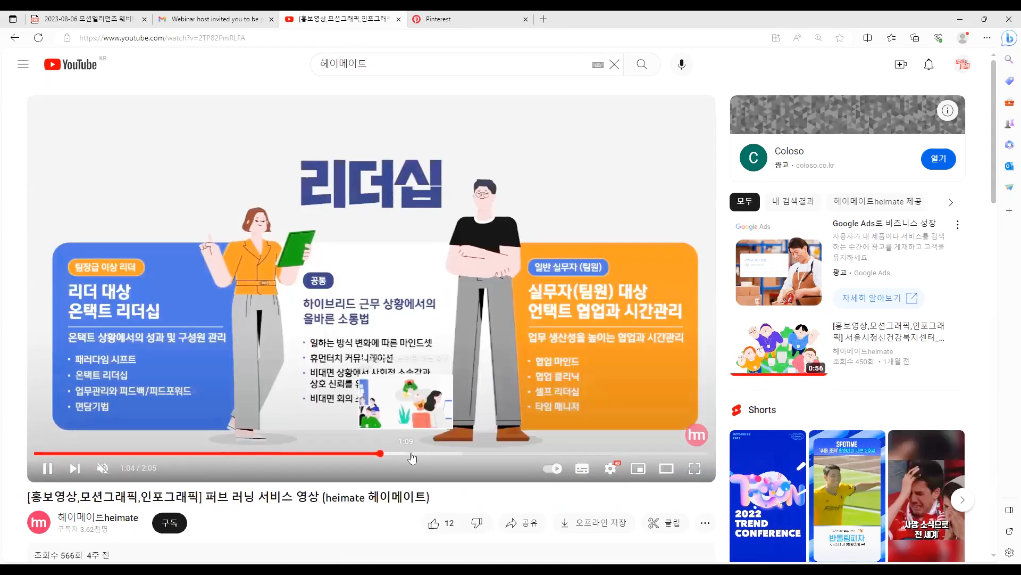
# Skim the rest of the video and pause on the Total HRD Service character scene at 1:51
pyautogui.click(411, 456)
pyautogui.click(477, 454)
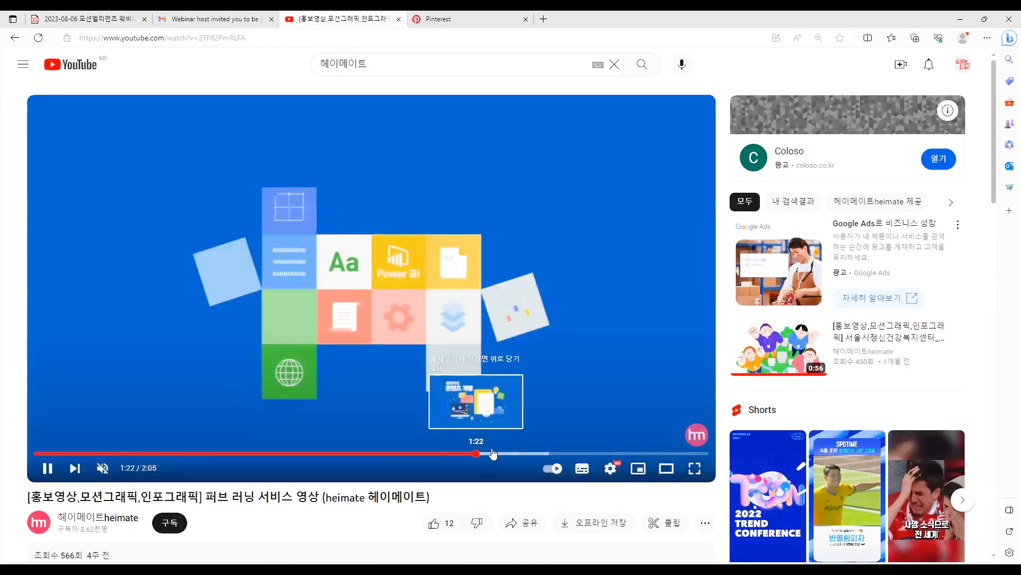
pyautogui.click(522, 454)
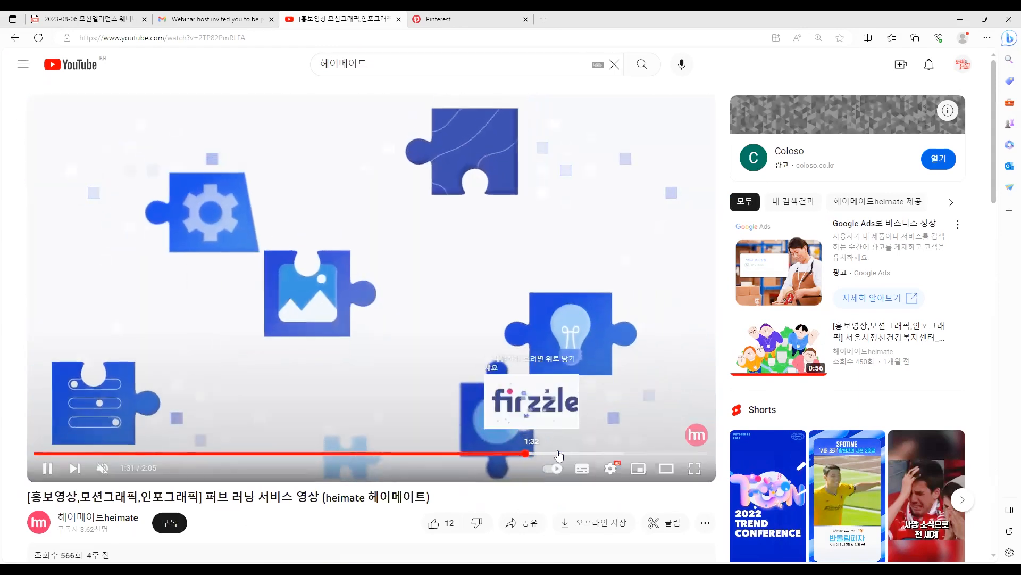
pyautogui.click(568, 454)
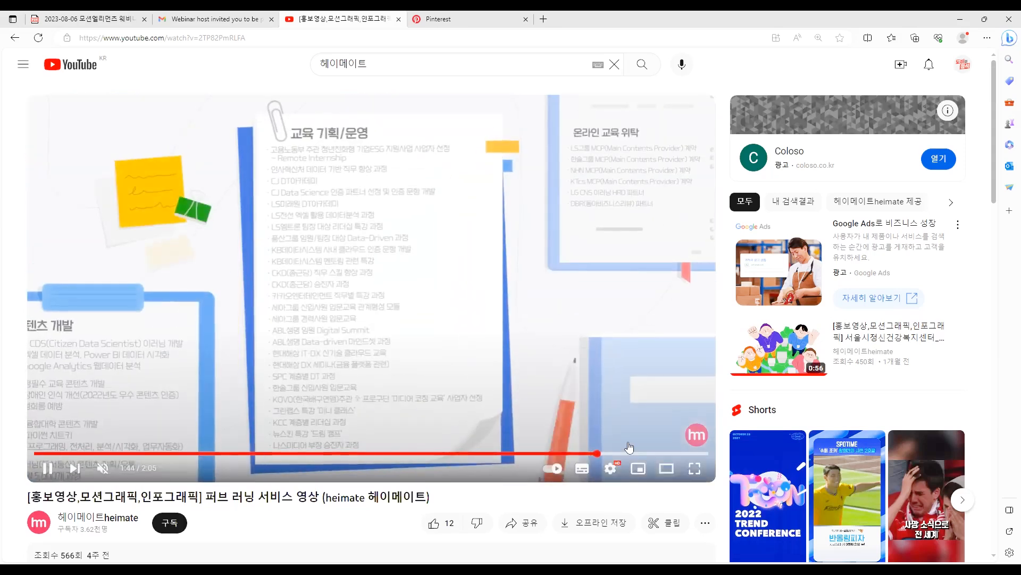
pyautogui.click(630, 454)
pyautogui.click(493, 333)
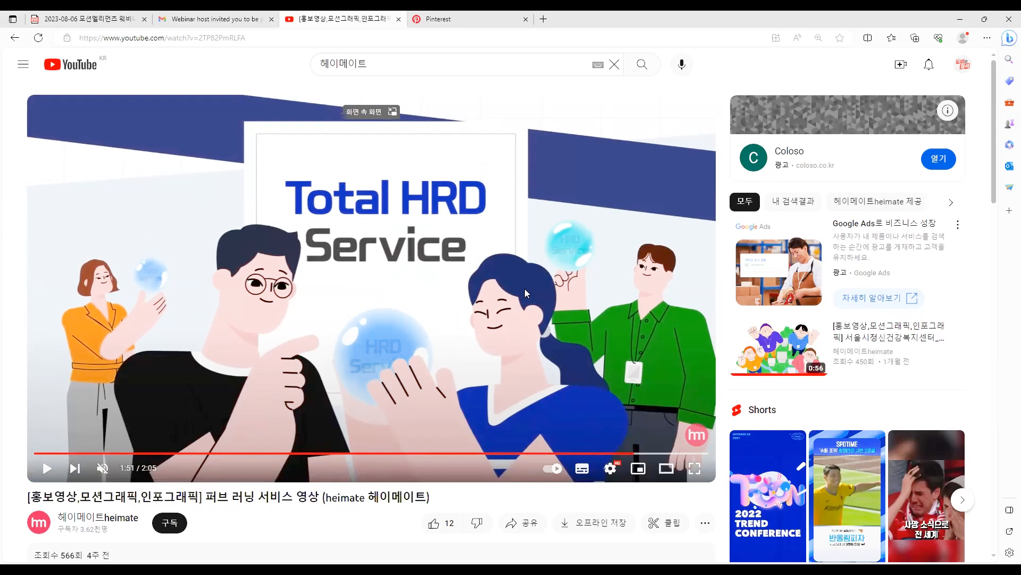
pyautogui.scroll(-4, 555, 330)
pyautogui.scroll(4, 556, 329)
pyautogui.scroll(-3, 510, 317)
pyautogui.scroll(3, 495, 301)
pyautogui.scroll(-3, 520, 309)
pyautogui.scroll(3, 556, 338)
pyautogui.scroll(-3, 56, 299)
pyautogui.scroll(3, 124, 311)
pyautogui.scroll(-1, 529, 359)
pyautogui.scroll(1, 529, 359)
pyautogui.scroll(-2, 550, 344)
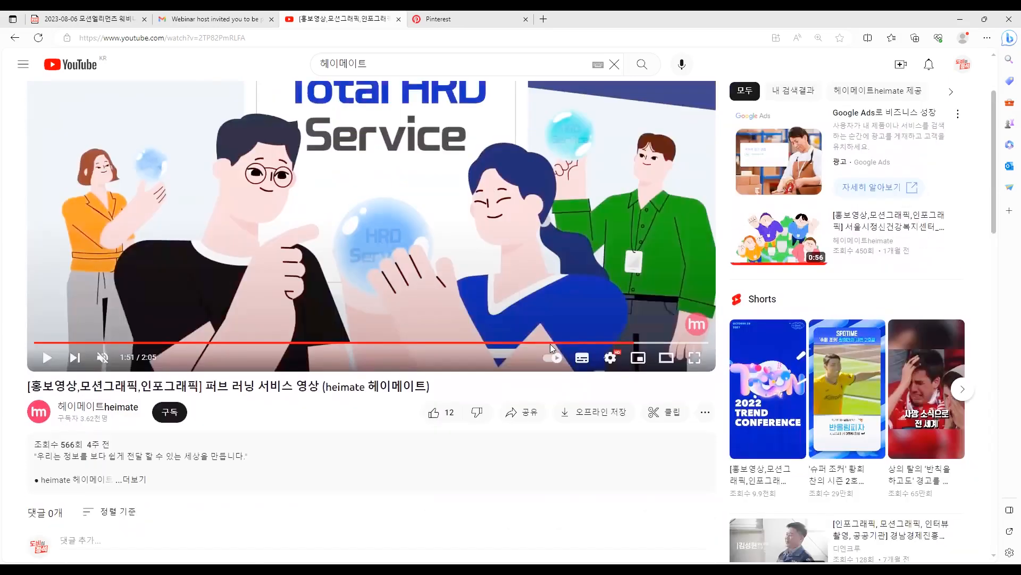
pyautogui.scroll(2, 551, 344)
pyautogui.scroll(-1, 550, 344)
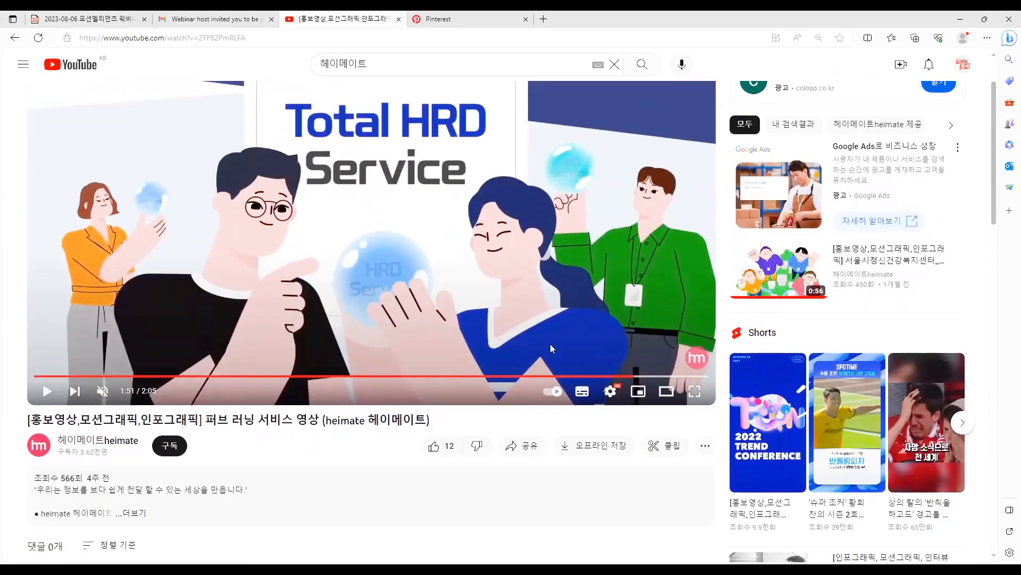
# Move the paused video back to the opening scene with the three standing characters at 0:03
pyautogui.scroll(2, 550, 344)
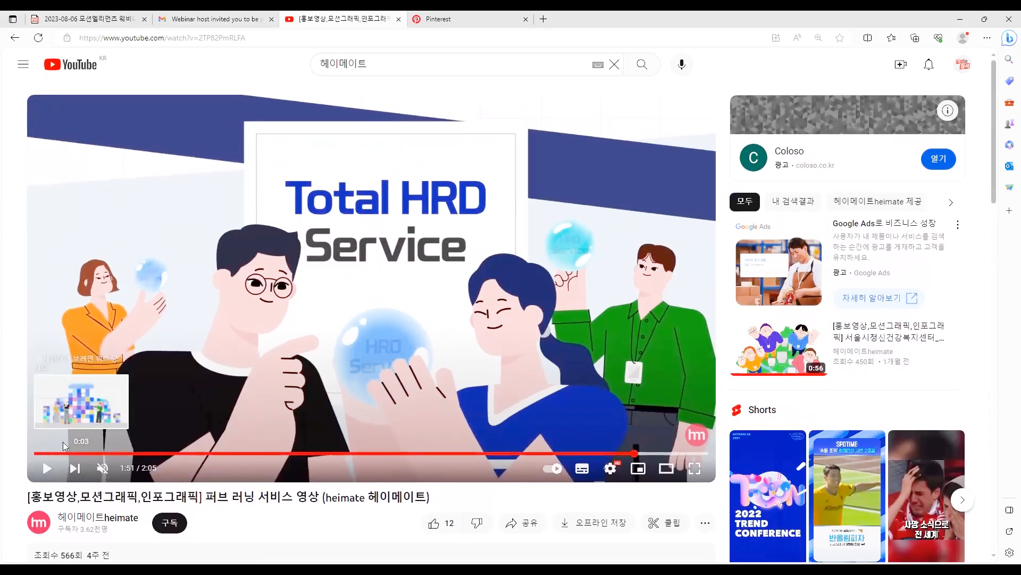
pyautogui.click(53, 453)
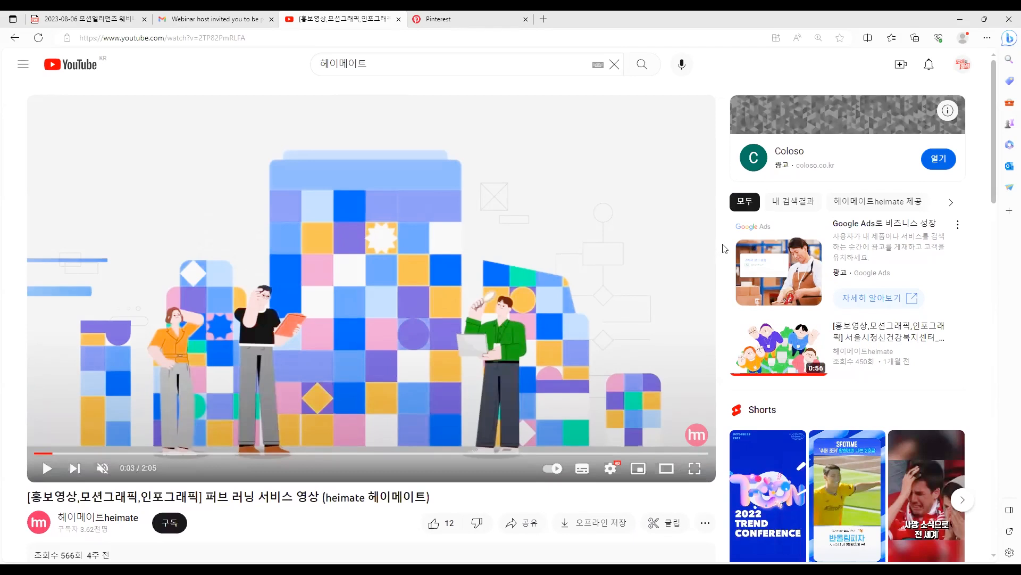
pyautogui.scroll(-4, 726, 245)
pyautogui.scroll(4, 731, 239)
pyautogui.scroll(-4, 744, 241)
pyautogui.scroll(4, 748, 234)
pyautogui.scroll(-3, 751, 228)
pyautogui.scroll(3, 871, 235)
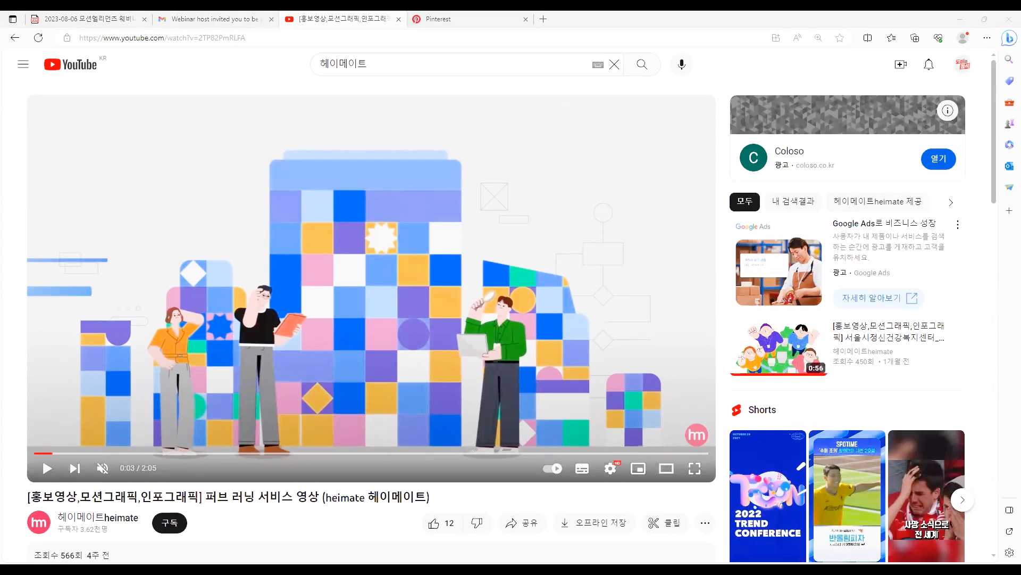
pyautogui.scroll(-3, 359, 335)
pyautogui.scroll(3, 358, 334)
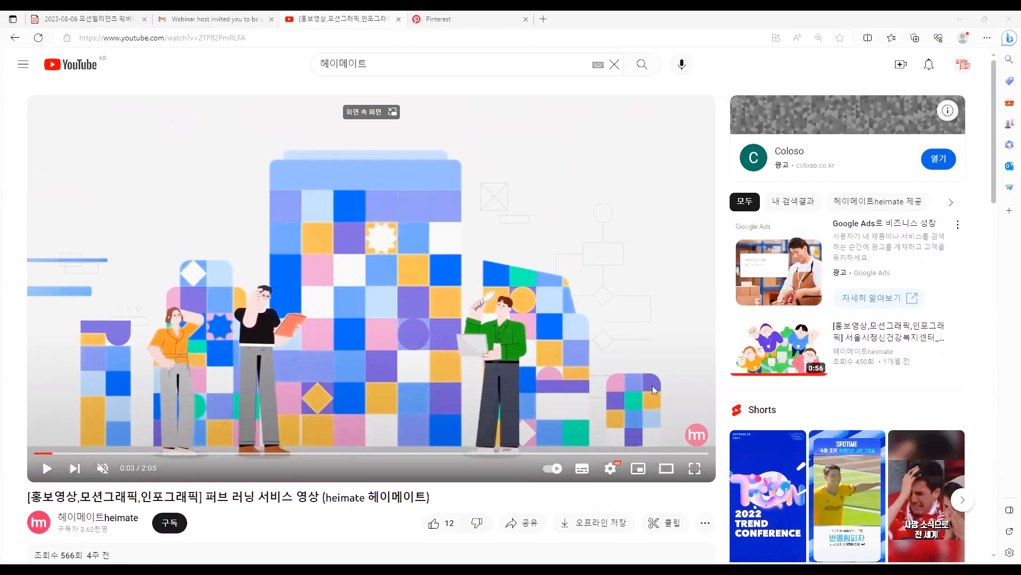
pyautogui.scroll(-3, 665, 322)
pyautogui.scroll(3, 691, 329)
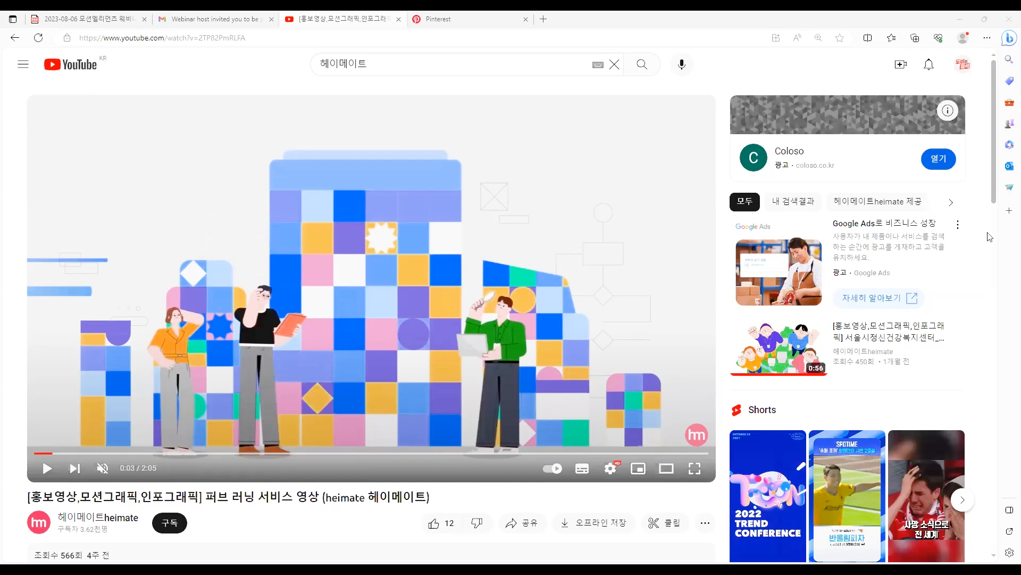
pyautogui.scroll(-2, 709, 215)
pyautogui.scroll(2, 709, 215)
pyautogui.scroll(-2, 711, 213)
pyautogui.scroll(2, 713, 215)
pyautogui.scroll(-1, 723, 220)
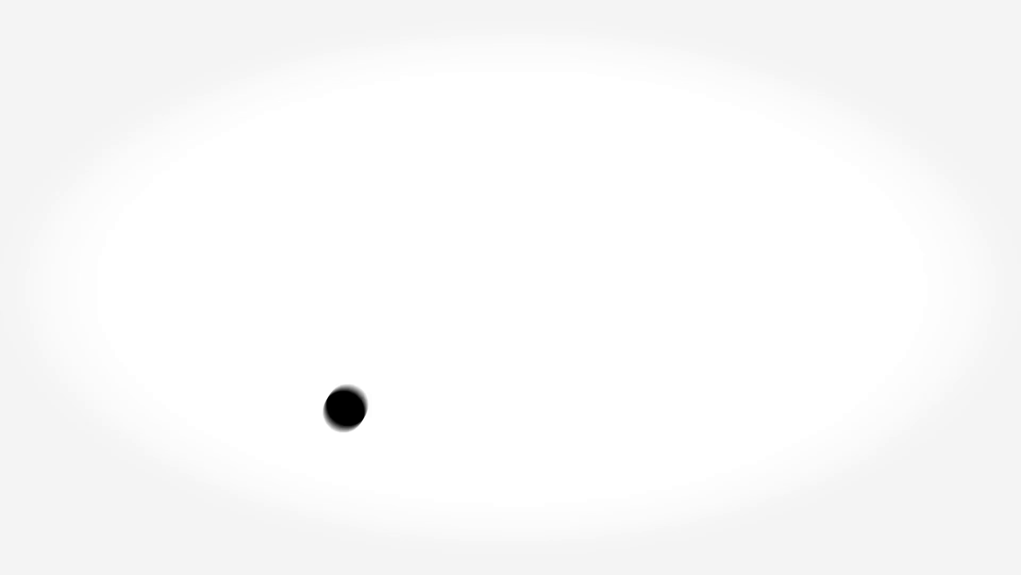